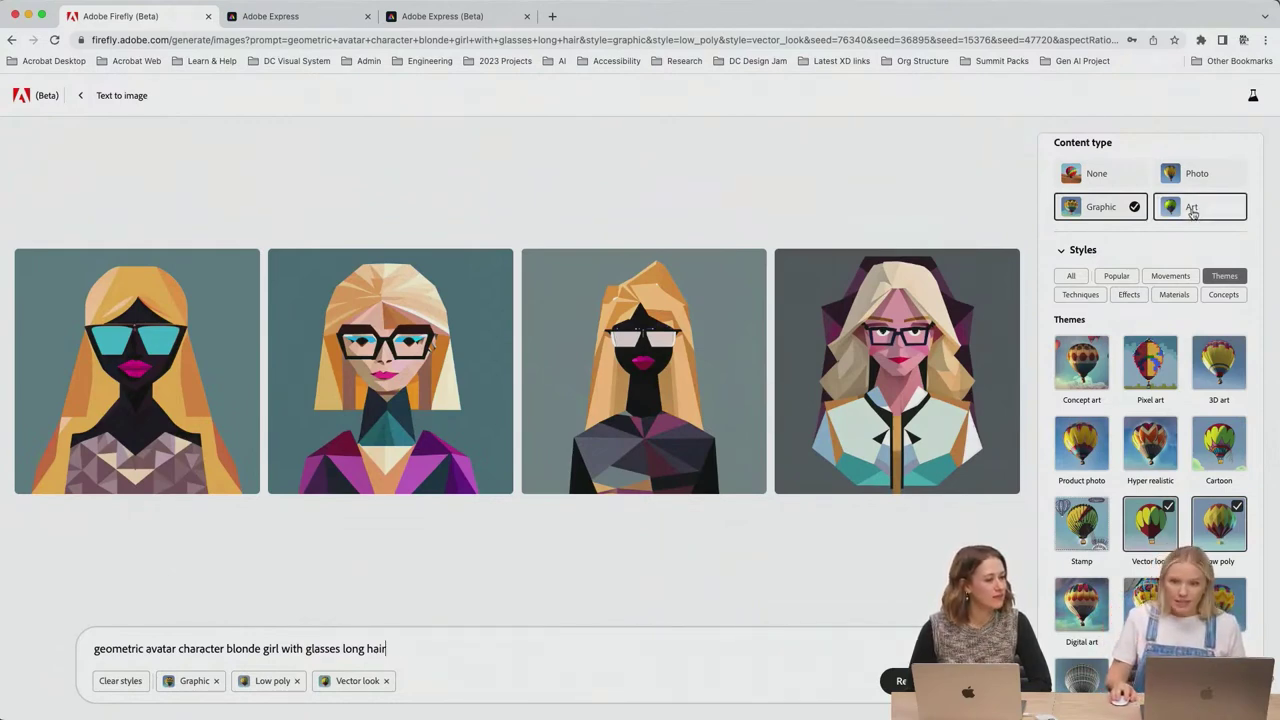
Step: Look through the content type and theme style options used for the avatar images
{"action": "scroll", "coordinate": [1194, 218], "scroll_direction": "down", "scroll_amount": 2}
{"action": "scroll", "coordinate": [1194, 218], "scroll_direction": "up", "scroll_amount": 3}
{"action": "scroll", "coordinate": [1194, 218], "scroll_direction": "down", "scroll_amount": 1}
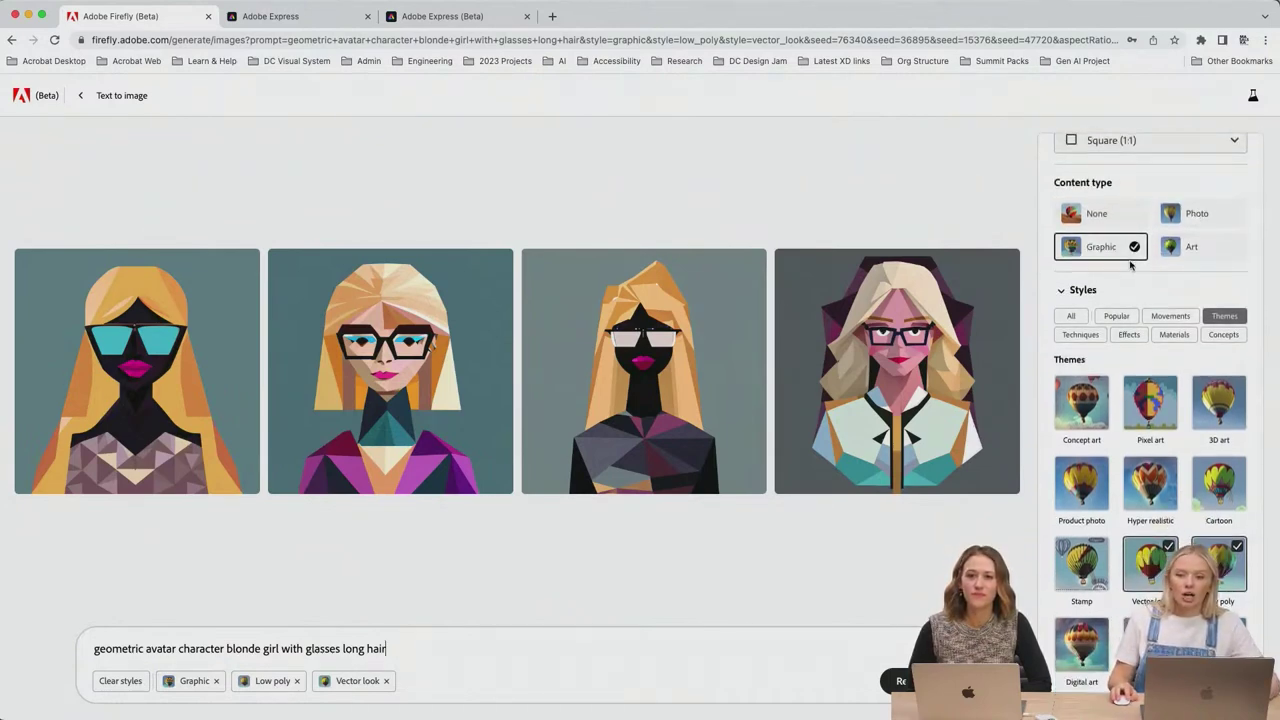
{"action": "scroll", "coordinate": [1131, 265], "scroll_direction": "down", "scroll_amount": 1}
{"action": "scroll", "coordinate": [1131, 265], "scroll_direction": "down", "scroll_amount": 3}
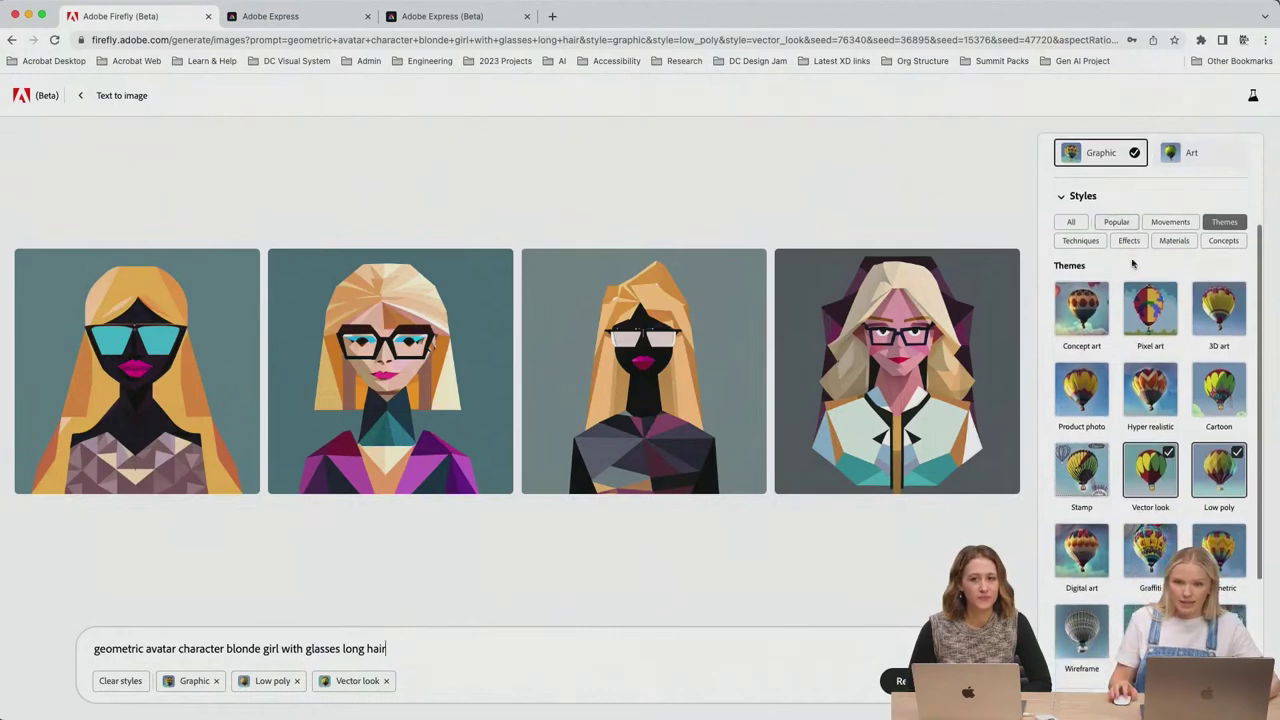
{"action": "scroll", "coordinate": [1230, 465], "scroll_direction": "down", "scroll_amount": 2}
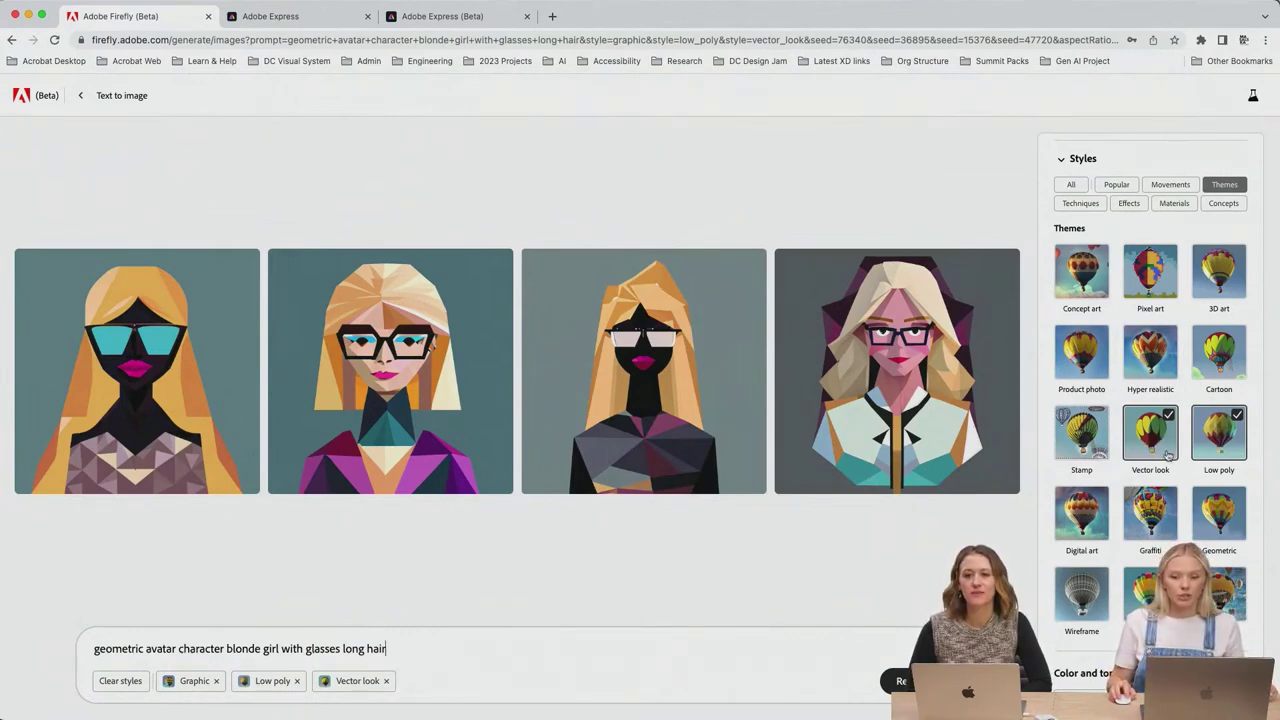
{"action": "scroll", "coordinate": [1208, 478], "scroll_direction": "down", "scroll_amount": 2}
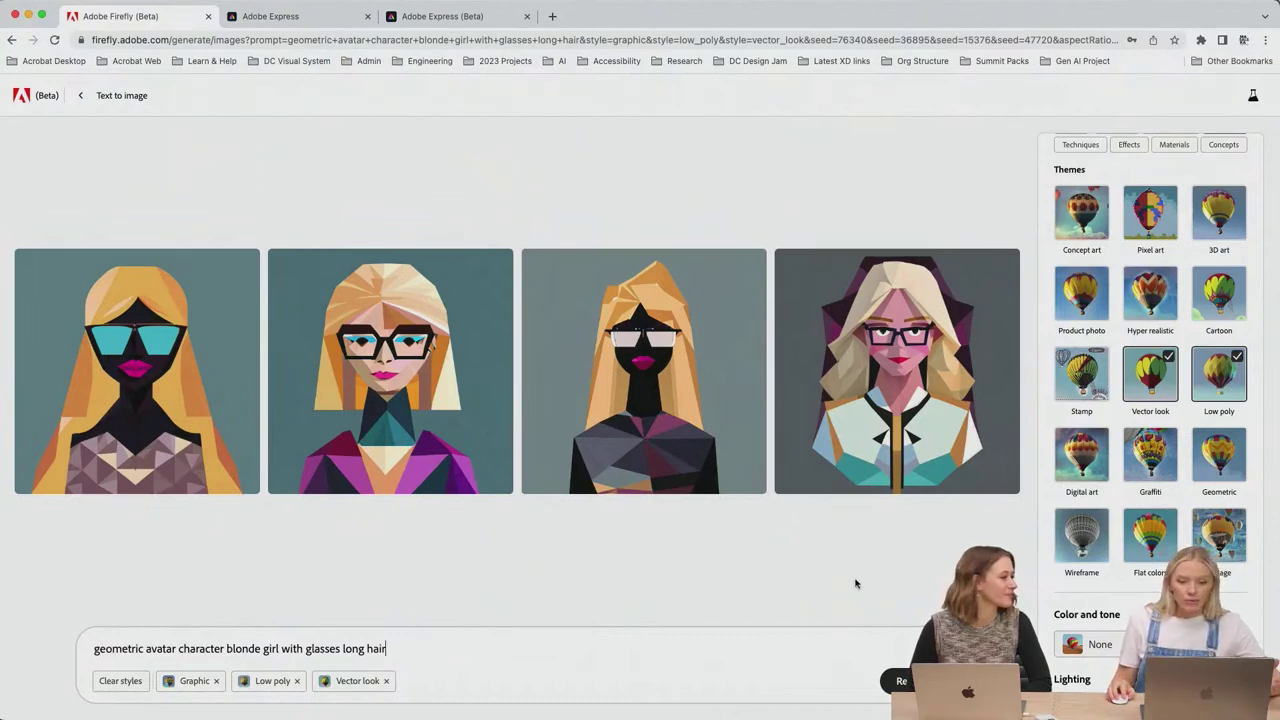
Step: Copy the fourth generated avatar, the blonde girl in a white jacket, to the clipboard
{"action": "mouse_move", "coordinate": [897, 367]}
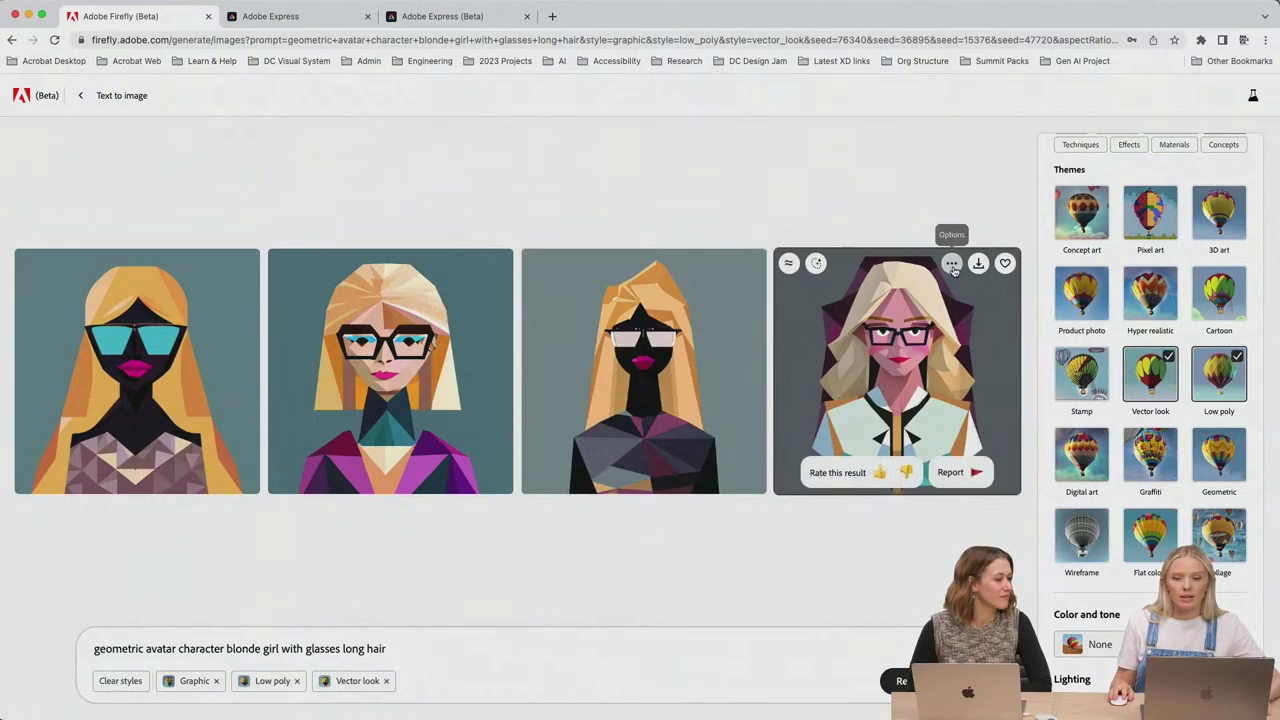
{"action": "left_click", "coordinate": [952, 264]}
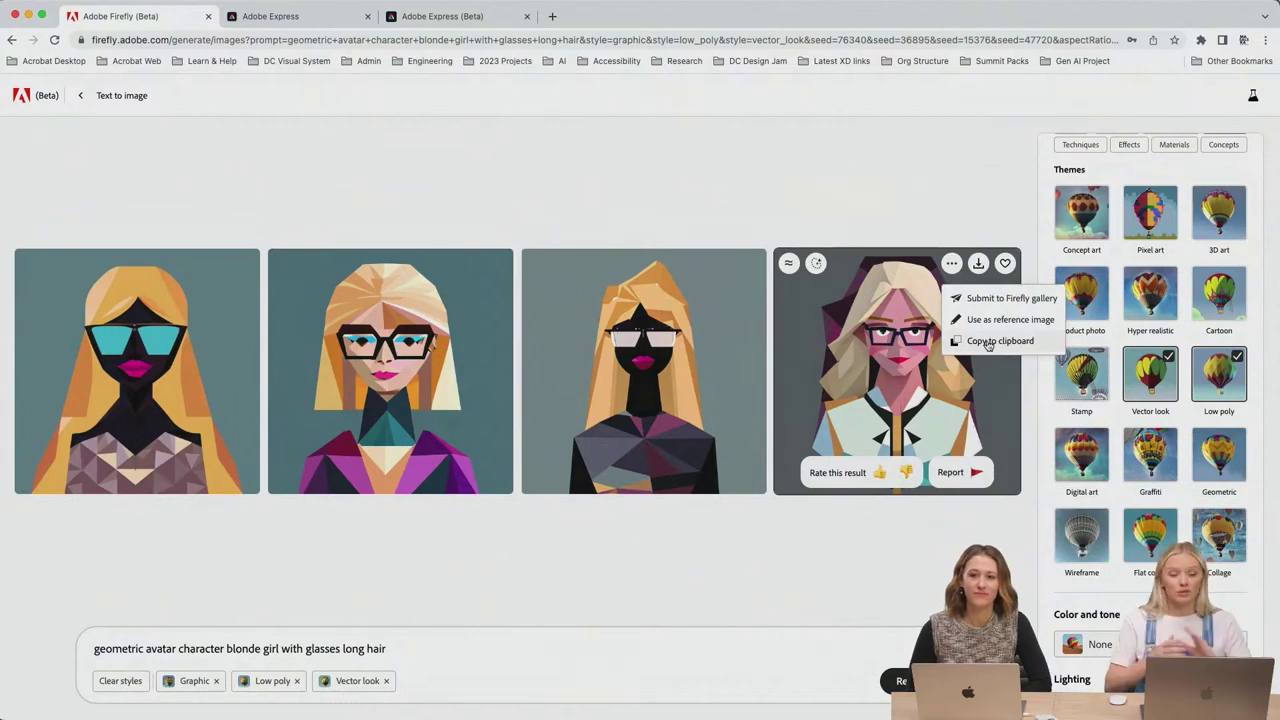
{"action": "left_click", "coordinate": [987, 342]}
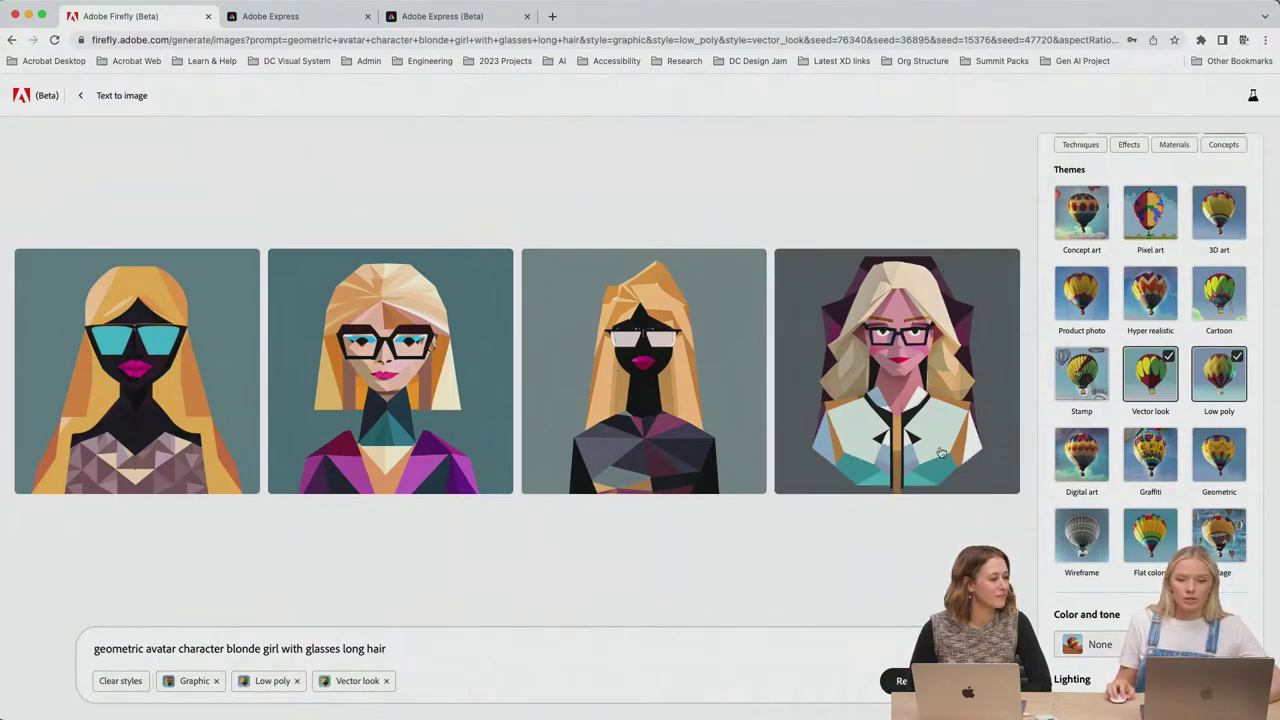
Step: Open the fourth avatar enlarged and generate similar images from it
{"action": "left_click", "coordinate": [880, 380]}
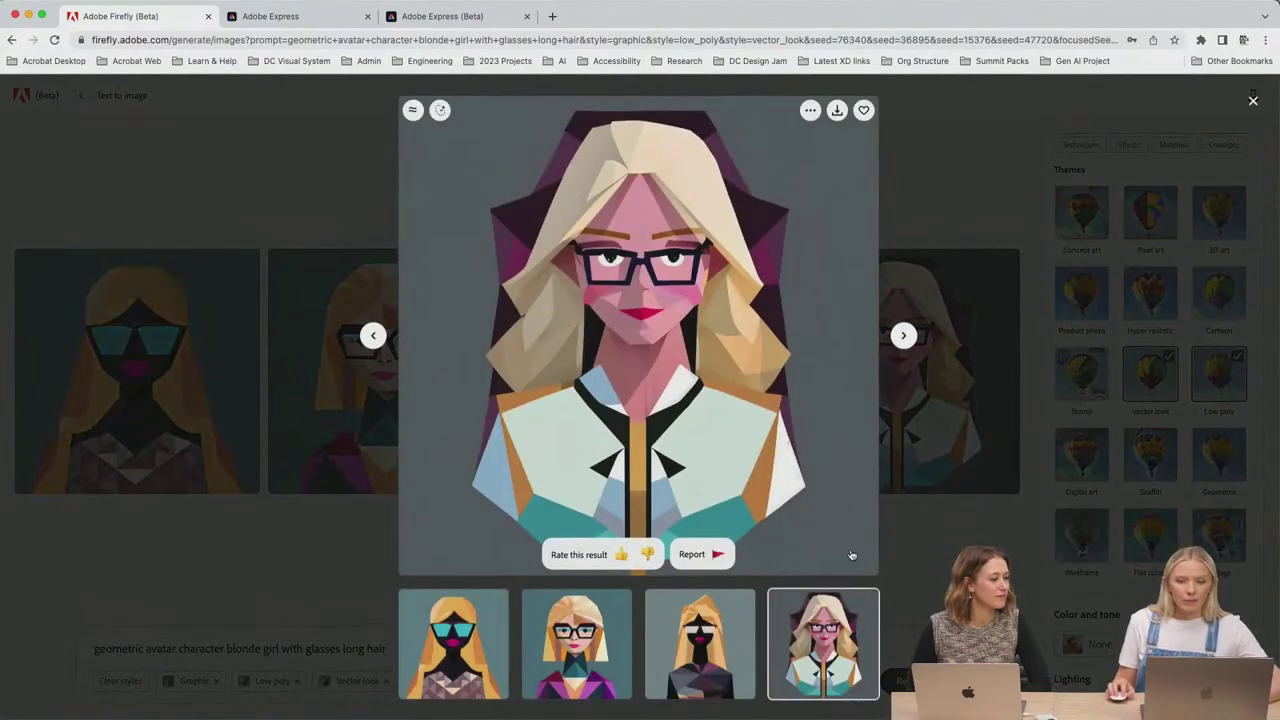
{"action": "left_click", "coordinate": [811, 112]}
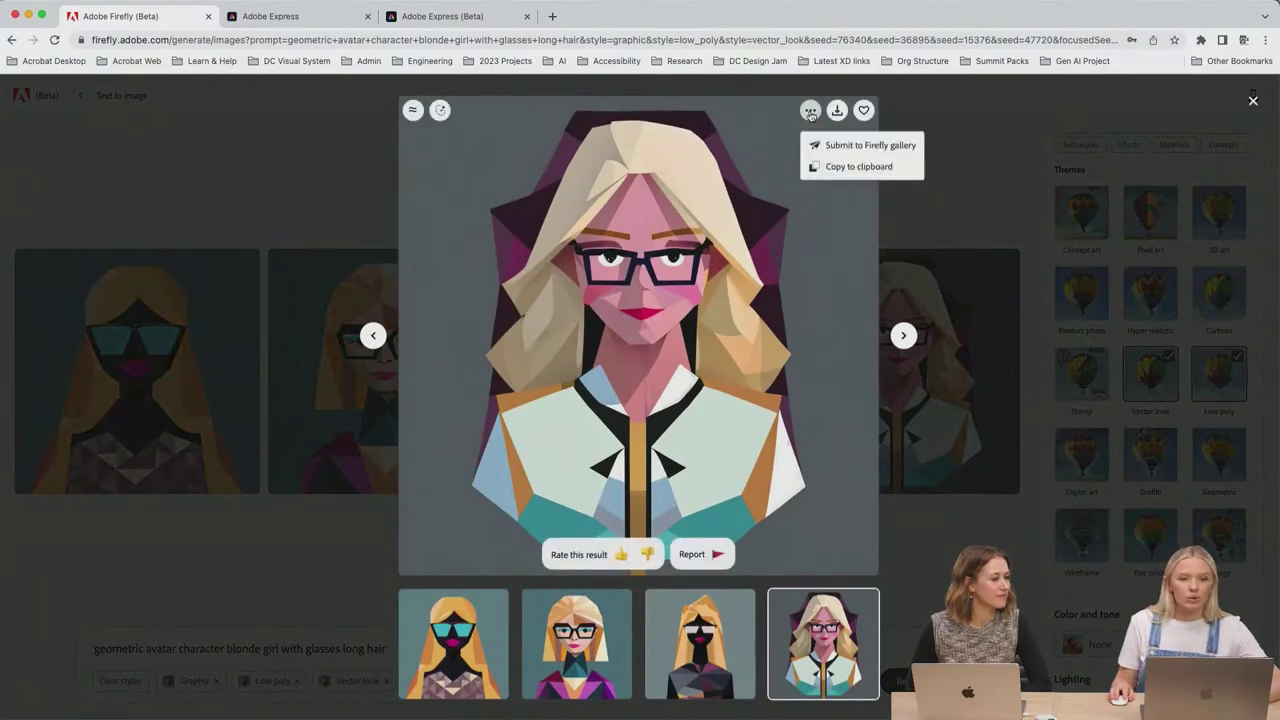
{"action": "left_click", "coordinate": [412, 111]}
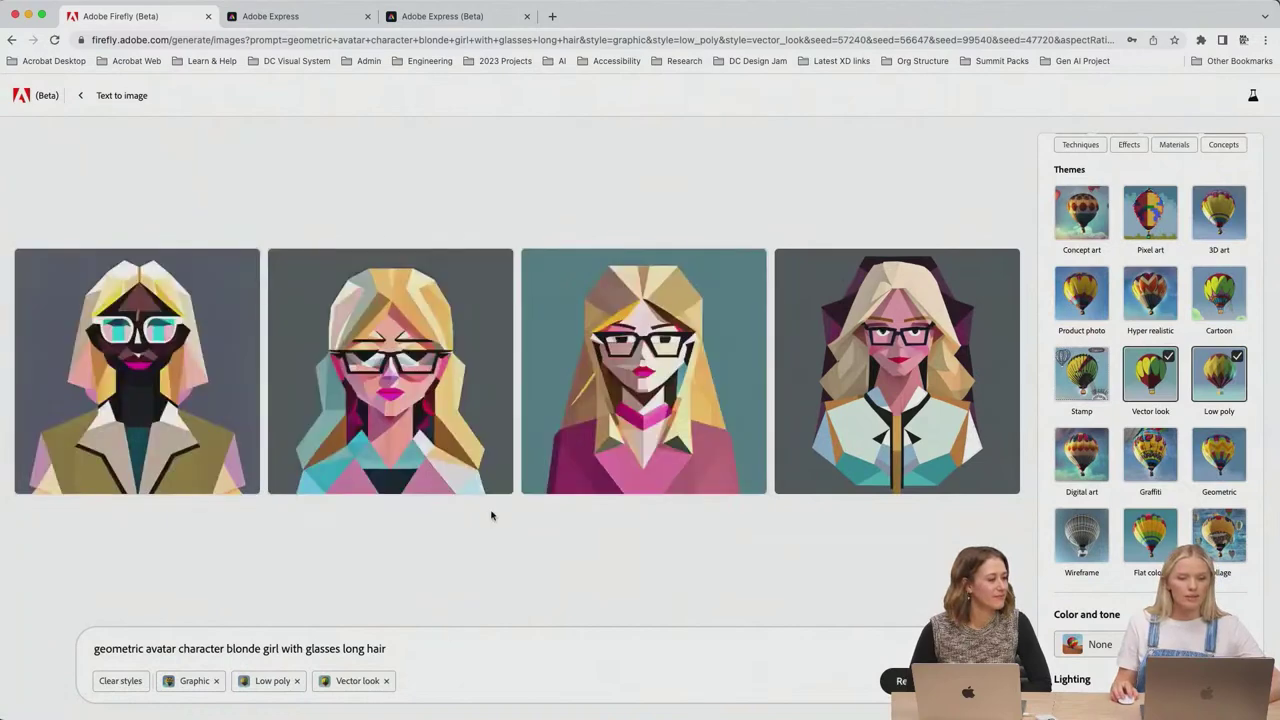
Step: Add "white background" to the end of the prompt and regenerate the avatars
{"action": "mouse_move", "coordinate": [481, 248]}
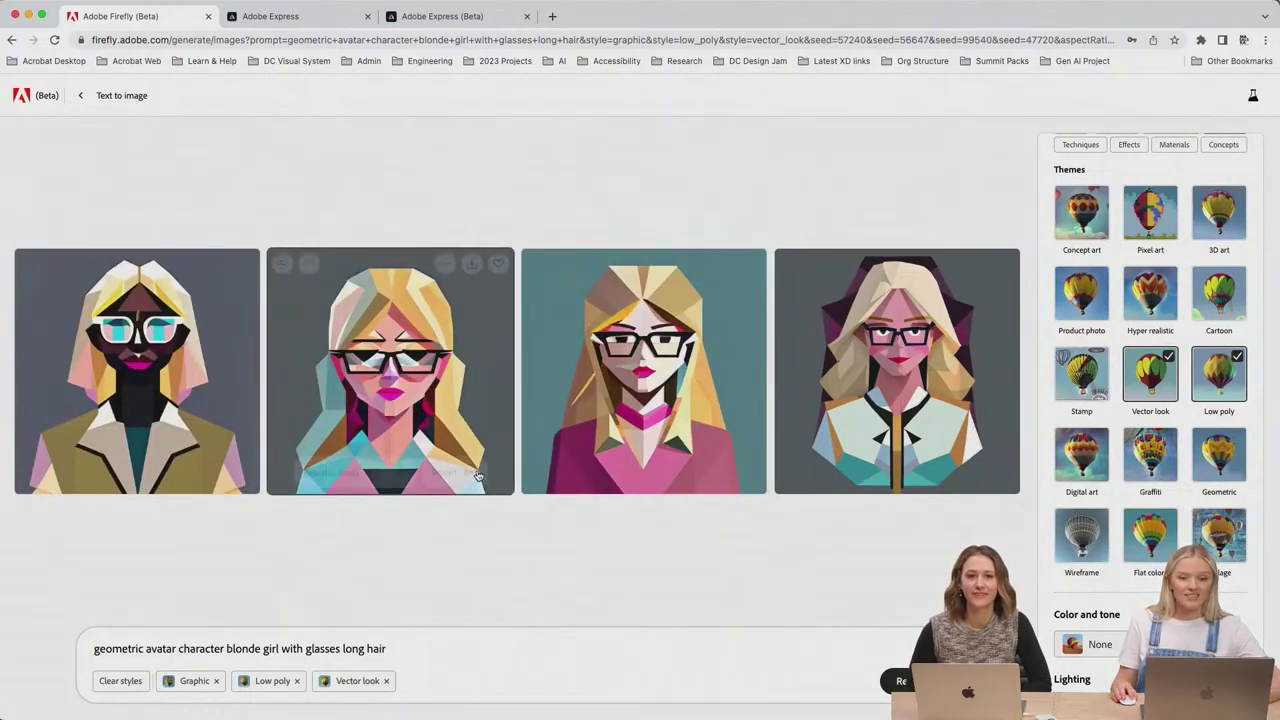
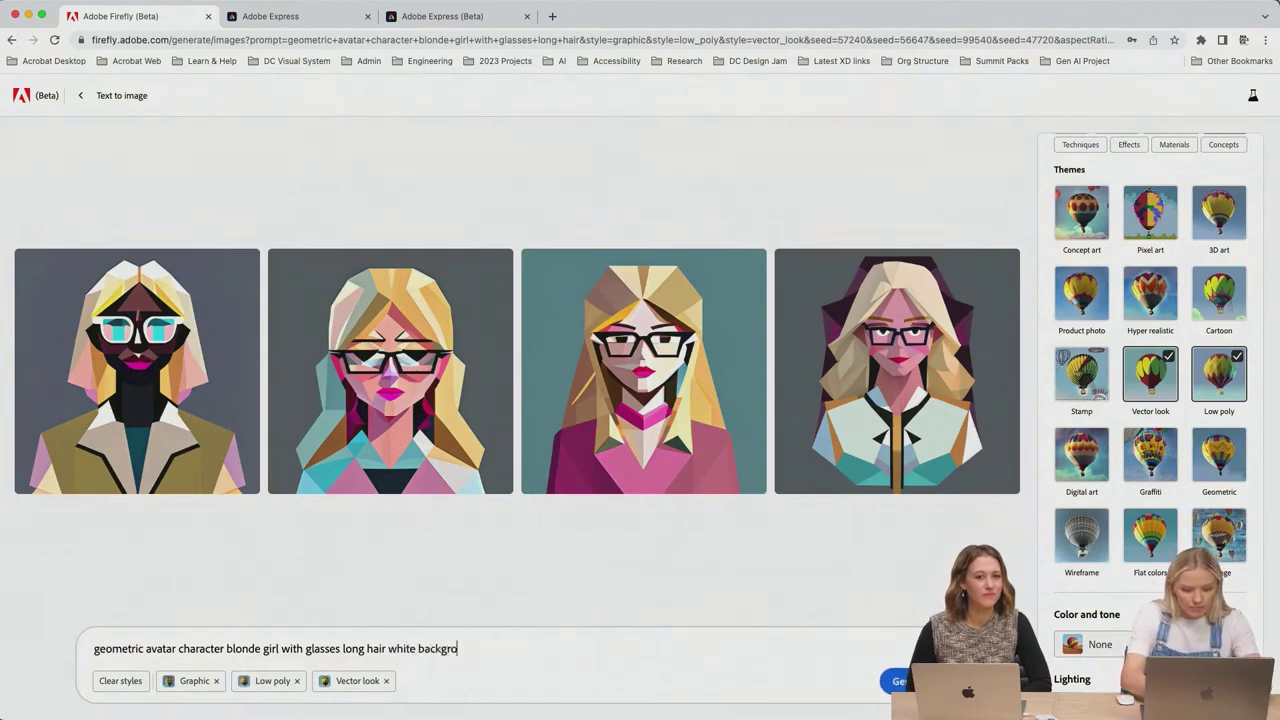
{"action": "key", "text": "Return"}
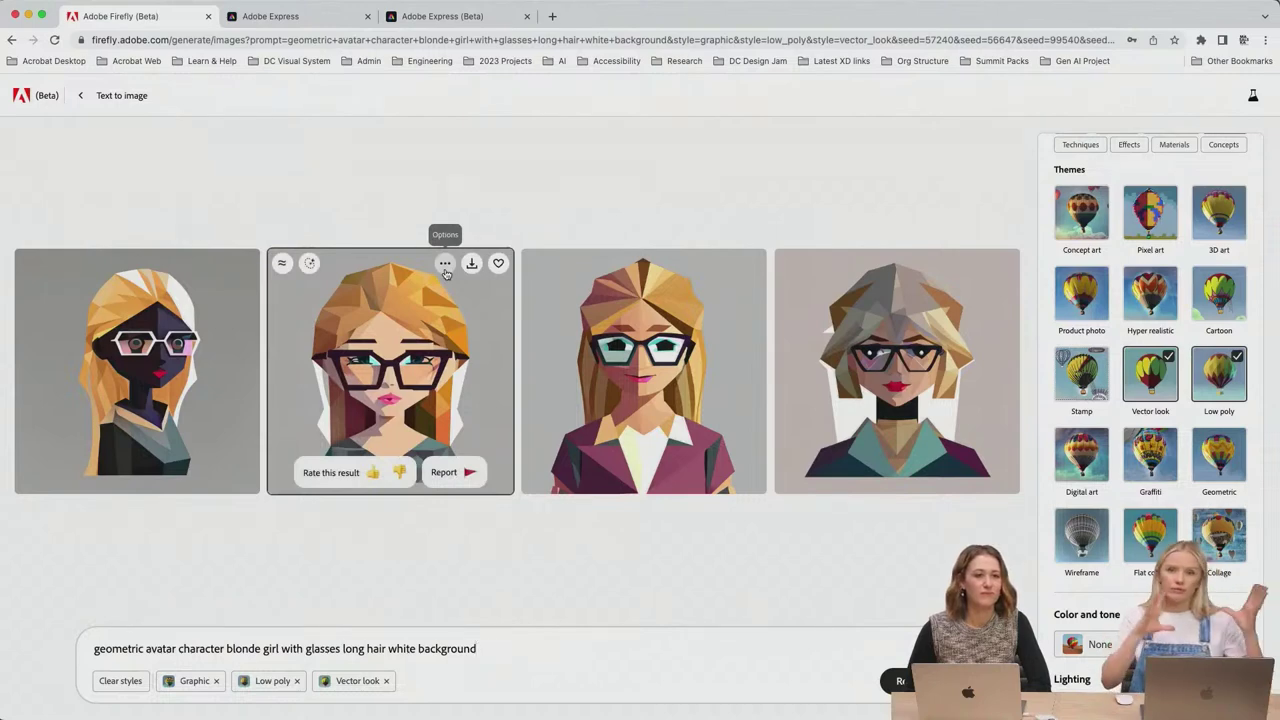
Step: Copy the second generated avatar to the clipboard and paste it into the open Adobe Illustrator document
{"action": "left_click", "coordinate": [445, 264]}
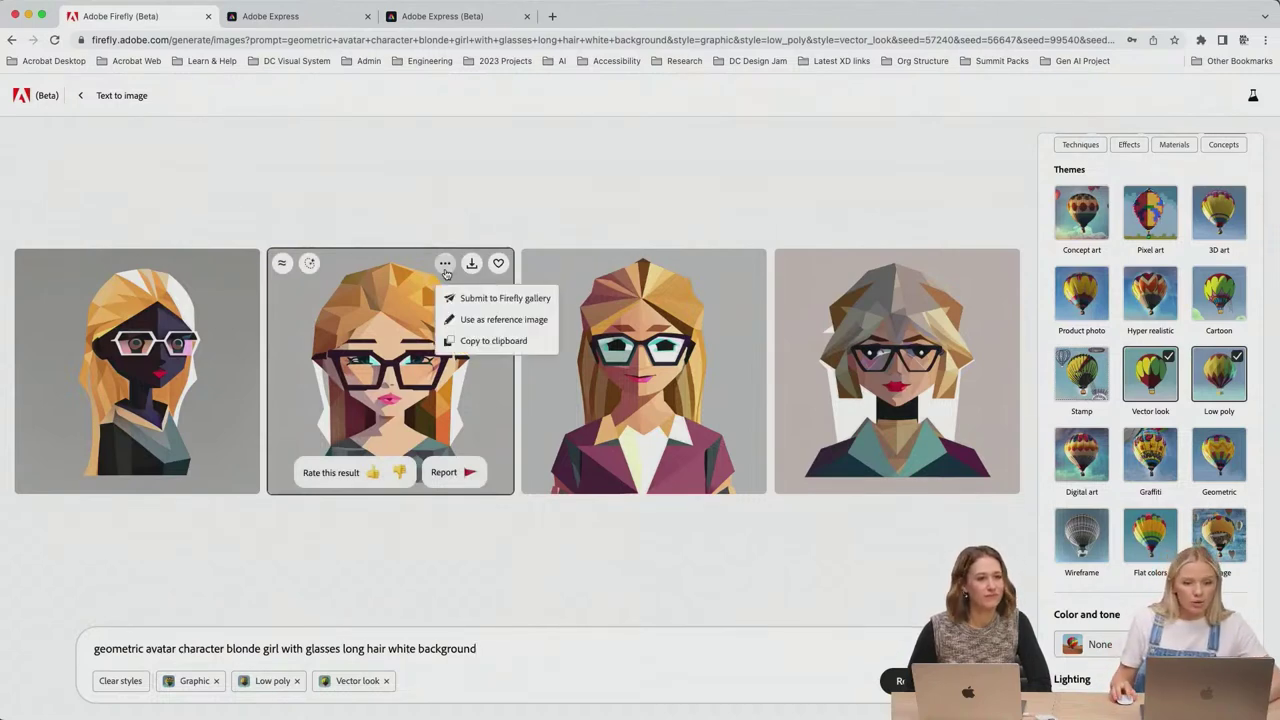
{"action": "left_click", "coordinate": [485, 340]}
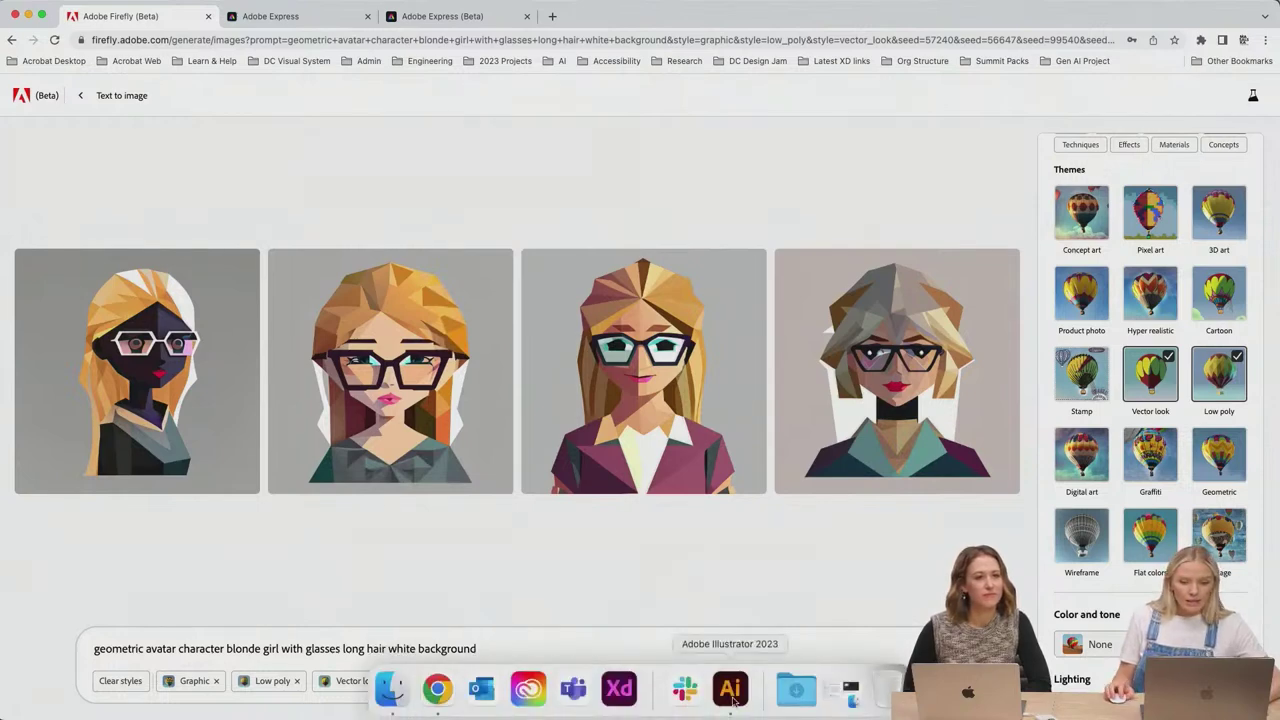
{"action": "left_click", "coordinate": [730, 690]}
{"action": "scroll", "coordinate": [746, 463], "scroll_direction": "left", "scroll_amount": 3}
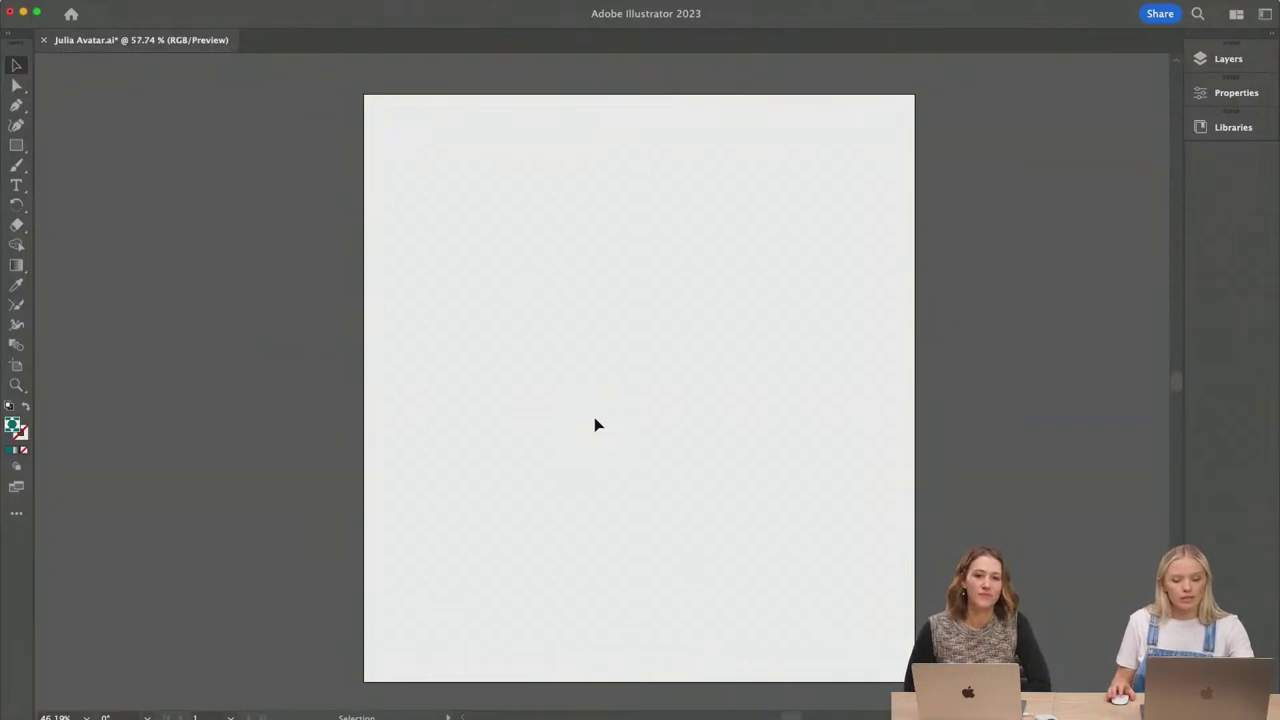
{"action": "key", "text": "super+v"}
Step: Move the pasted avatar image off the artboard so it sits just beside its left edge
{"action": "left_click_drag", "start_coordinate": [637, 417], "coordinate": [416, 416]}
{"action": "key", "text": "super+minus"}
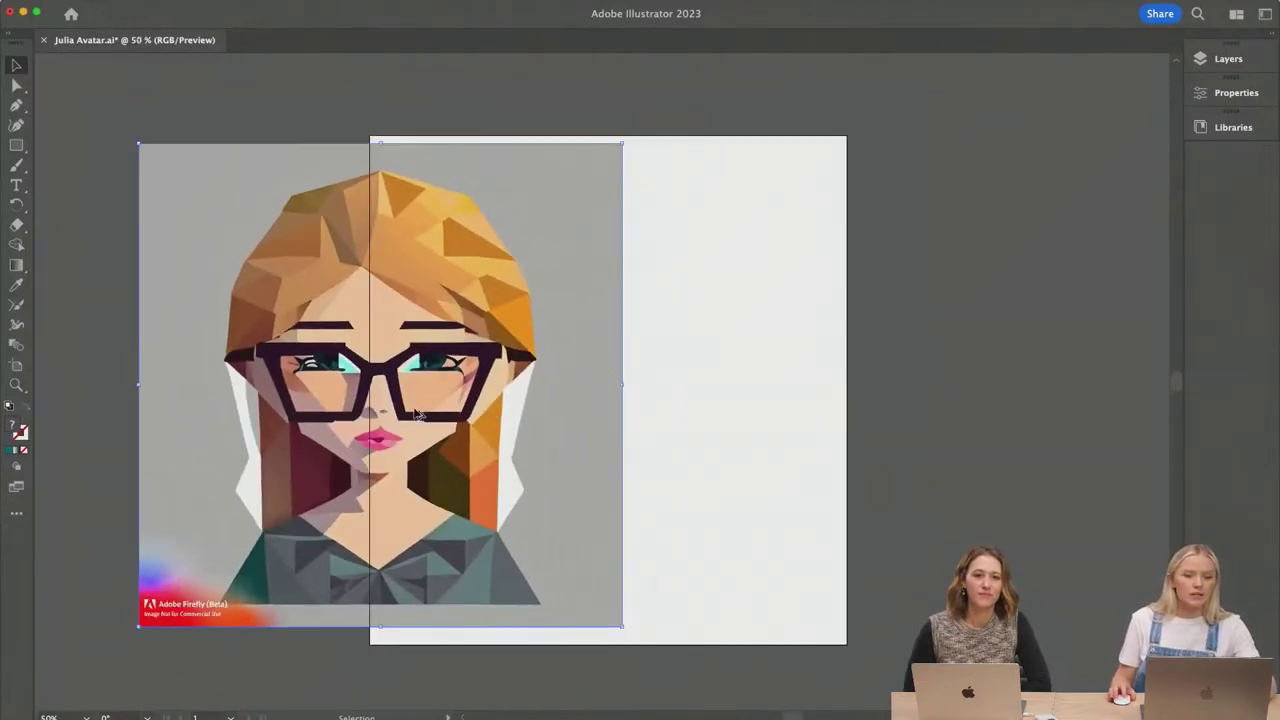
{"action": "scroll", "coordinate": [414, 409], "scroll_direction": "left", "scroll_amount": 3}
{"action": "left_click_drag", "start_coordinate": [768, 425], "coordinate": [503, 417]}
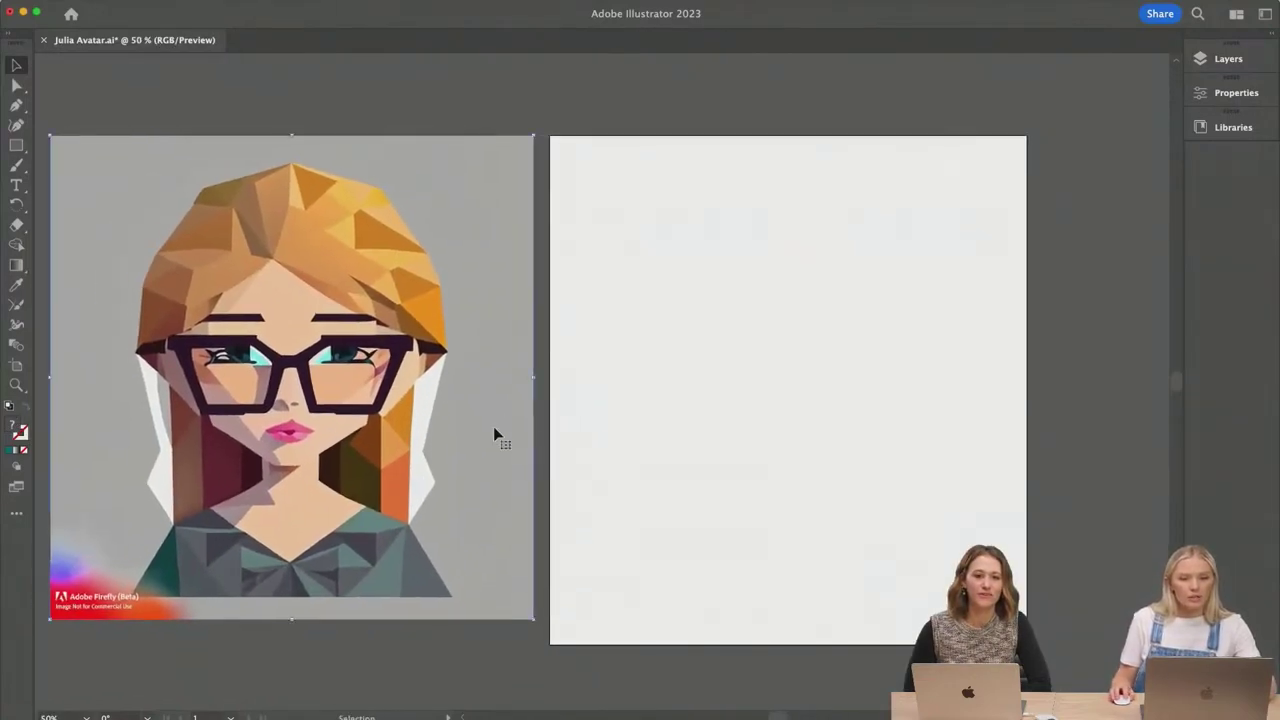
{"action": "scroll", "coordinate": [114, 590], "scroll_direction": "left", "scroll_amount": 3}
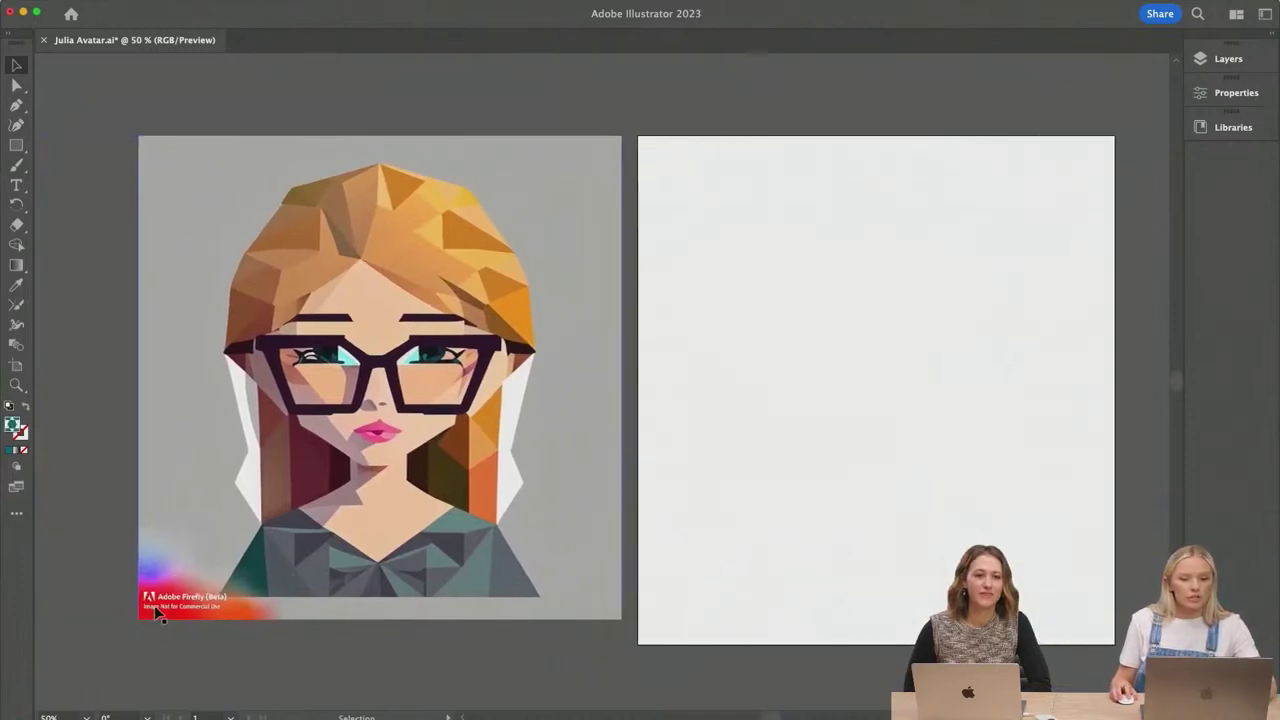
Step: Scale the avatar image down to less than half its size, keeping it beside the artboard's upper left edge
{"action": "scroll", "coordinate": [154, 605], "scroll_direction": "up", "scroll_amount": 1}
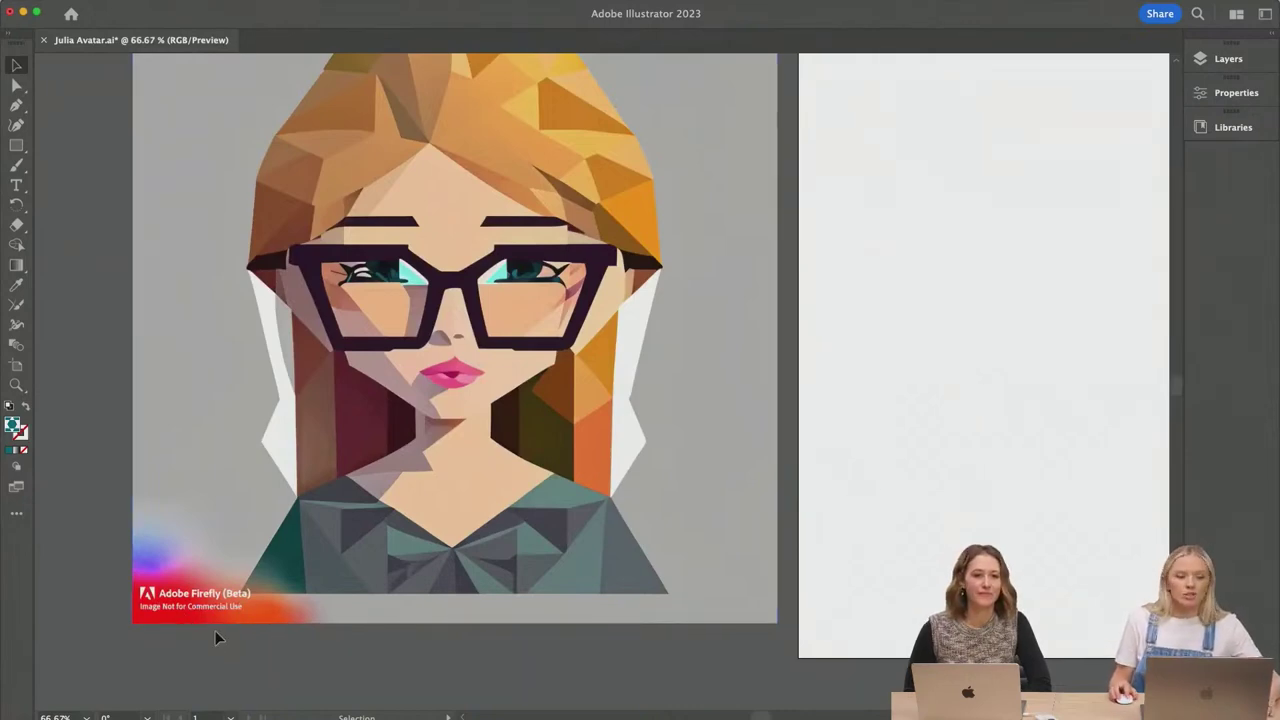
{"action": "key", "text": "super+minus"}
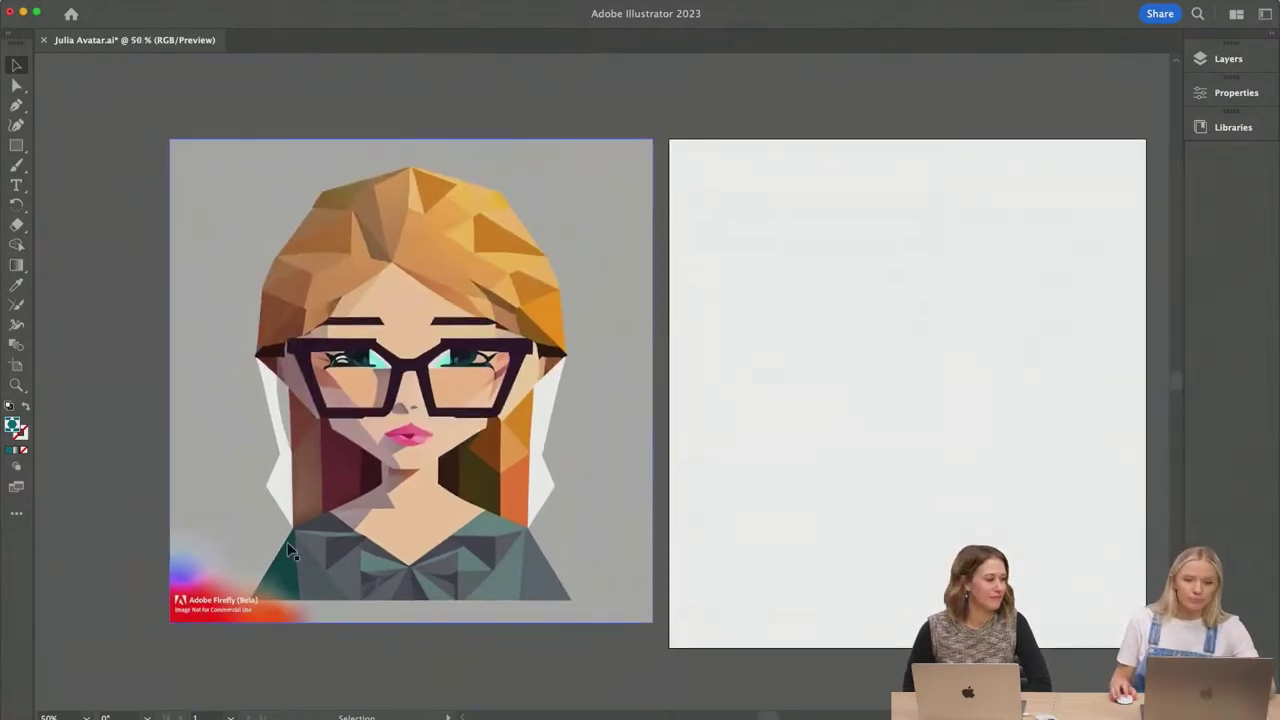
{"action": "left_click_drag", "start_coordinate": [320, 548], "coordinate": [326, 548]}
{"action": "left_click_drag", "start_coordinate": [184, 626], "coordinate": [513, 428]}
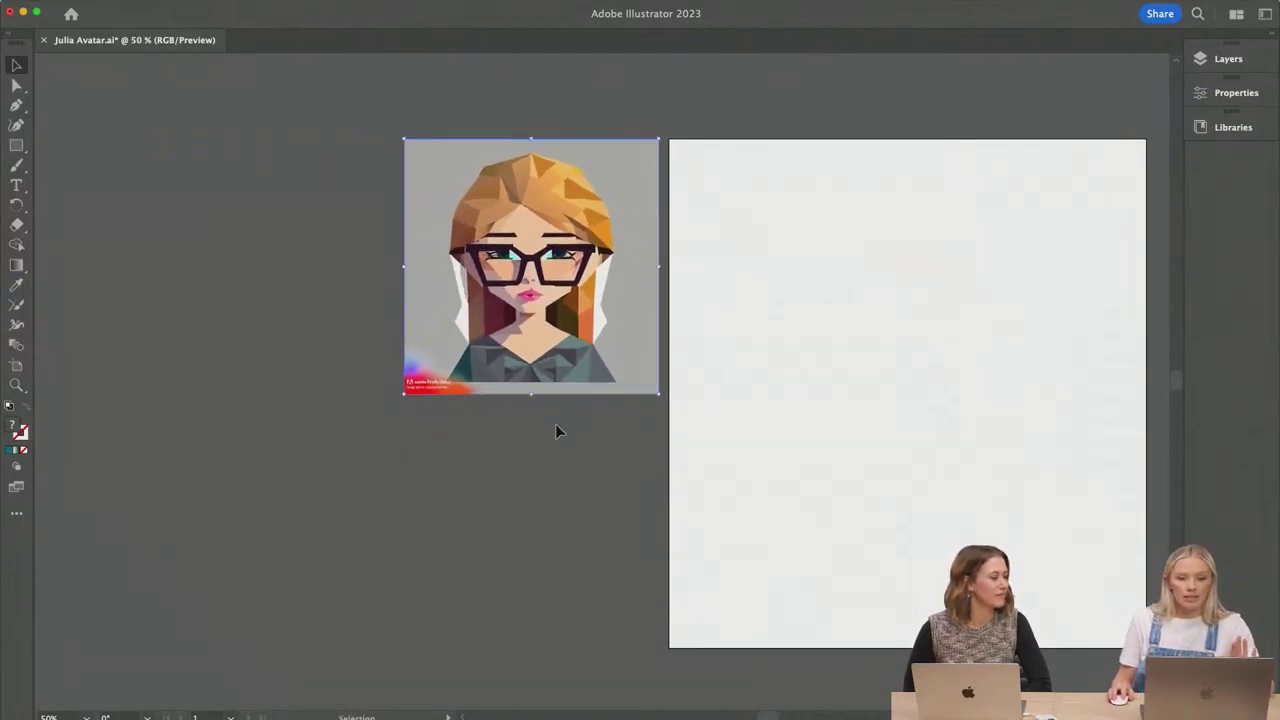
{"action": "scroll", "coordinate": [557, 426], "scroll_direction": "right", "scroll_amount": 2}
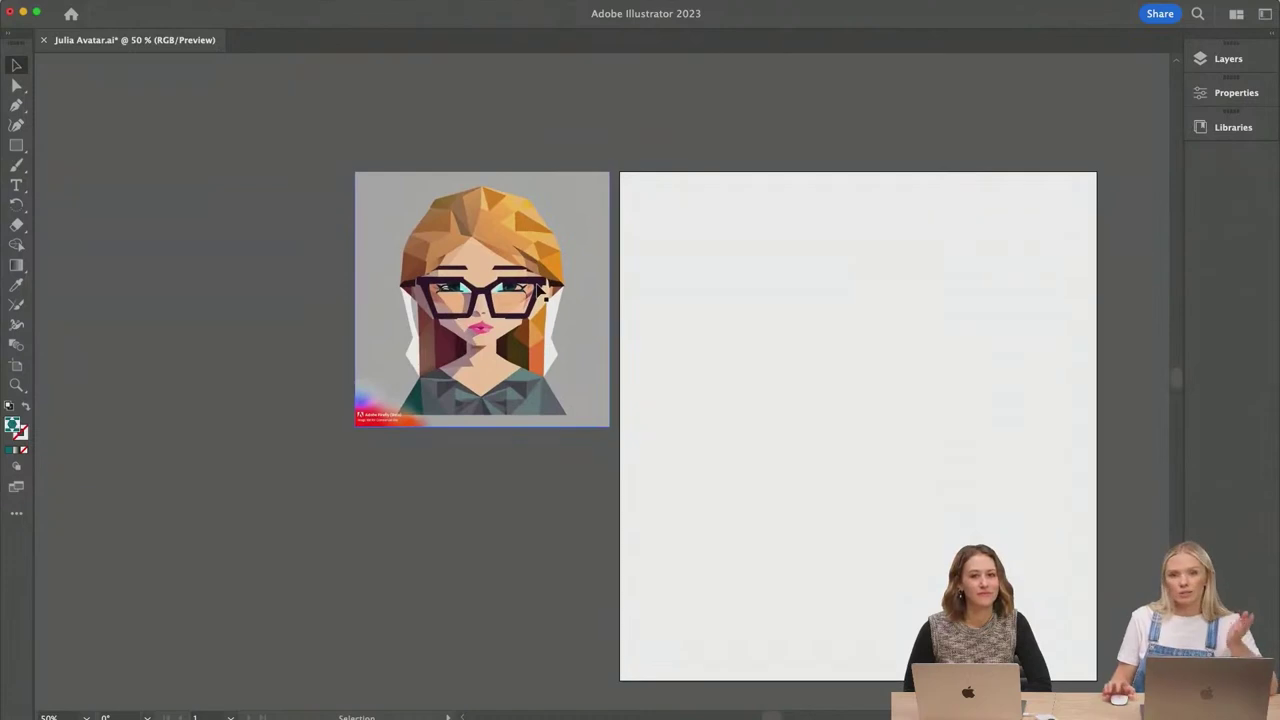
{"action": "left_click_drag", "start_coordinate": [356, 427], "coordinate": [410, 391]}
{"action": "scroll", "coordinate": [457, 457], "scroll_direction": "right", "scroll_amount": 2}
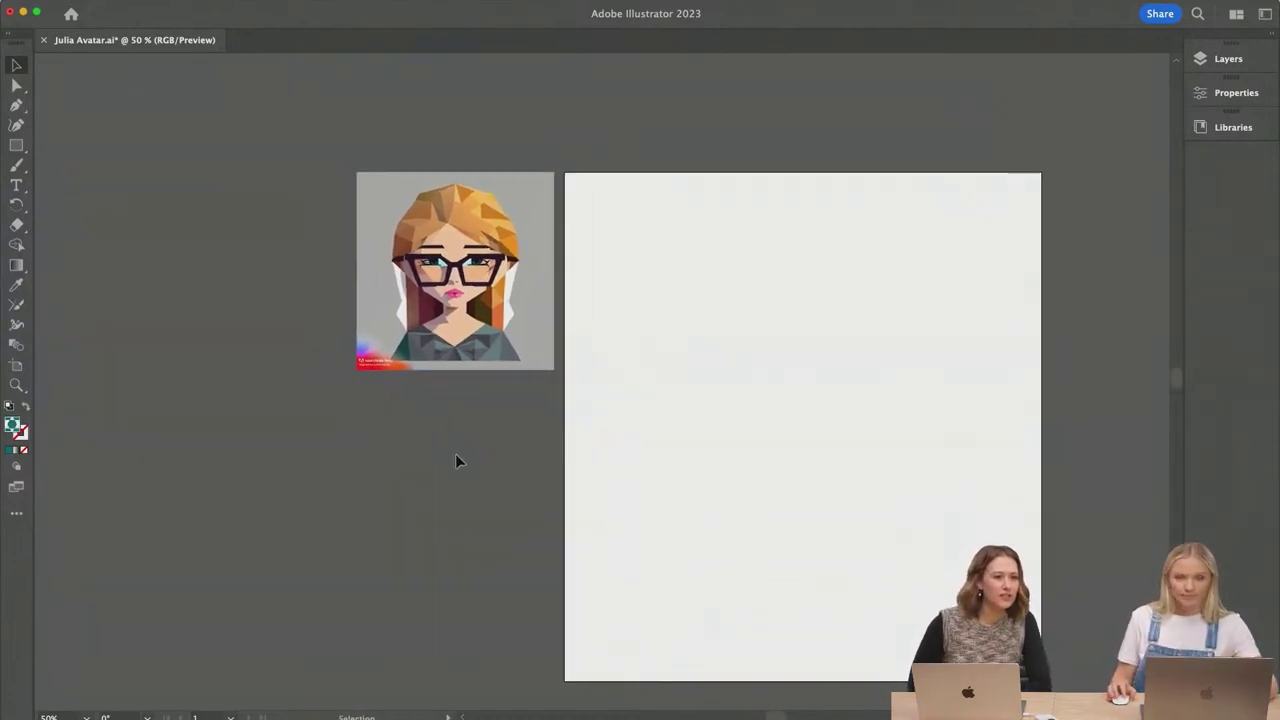
{"action": "scroll", "coordinate": [514, 314], "scroll_direction": "up", "scroll_amount": 3}
{"action": "scroll", "coordinate": [512, 312], "scroll_direction": "up", "scroll_amount": 3}
{"action": "scroll", "coordinate": [512, 312], "scroll_direction": "left", "scroll_amount": 2}
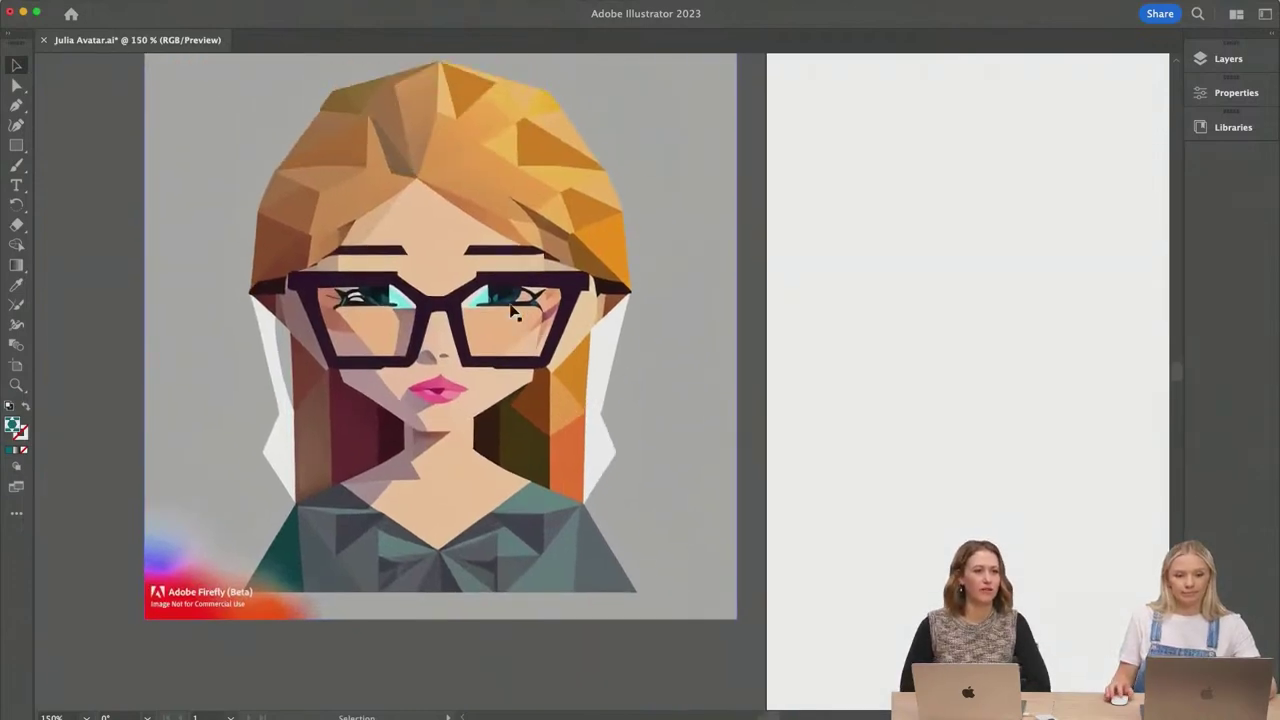
{"action": "scroll", "coordinate": [512, 312], "scroll_direction": "down", "scroll_amount": 1}
{"action": "scroll", "coordinate": [734, 331], "scroll_direction": "right", "scroll_amount": 2}
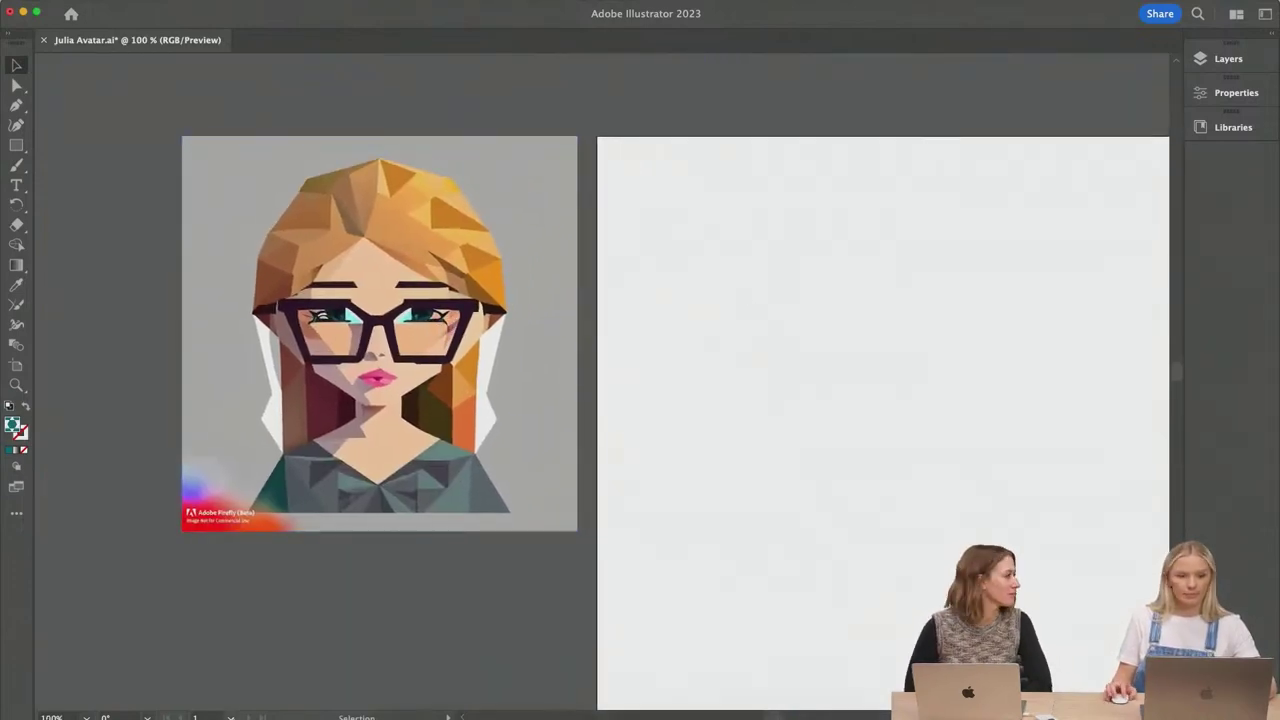
Step: Switch to Adobe Firefly in Chrome and browse the example images in the Text to image gallery
{"action": "left_click", "coordinate": [438, 688]}
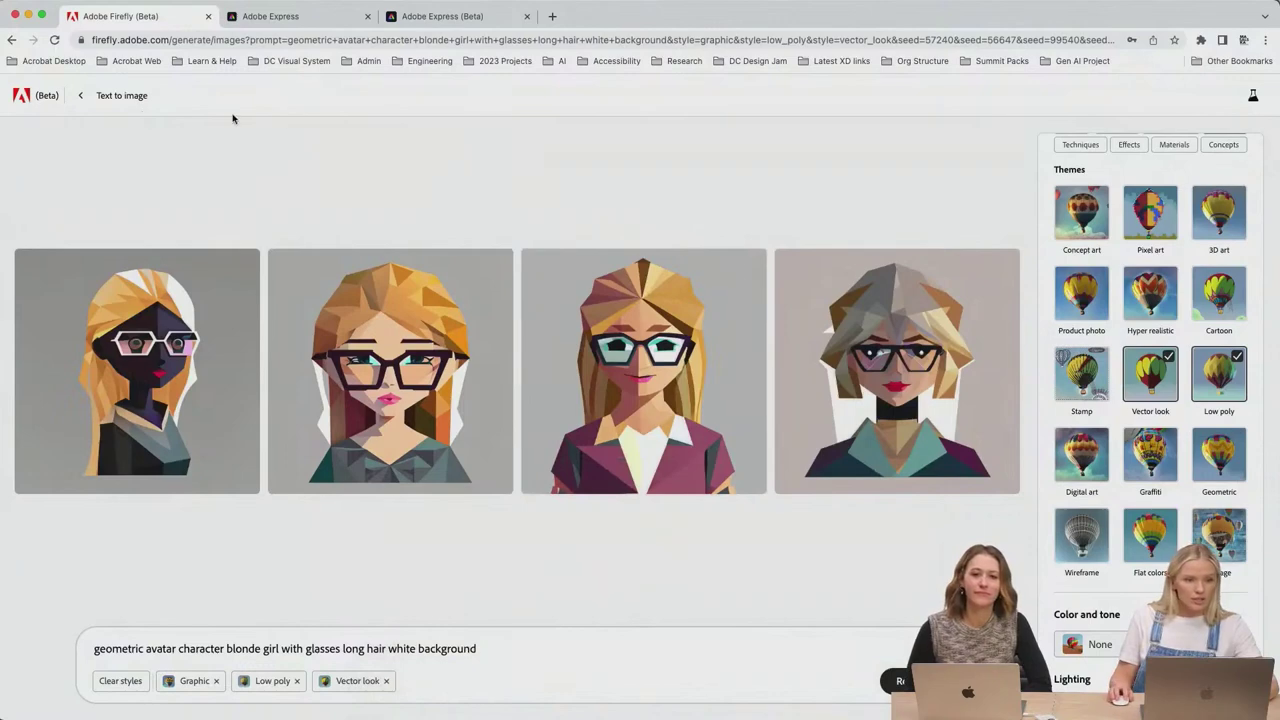
{"action": "left_click", "coordinate": [80, 96]}
{"action": "scroll", "coordinate": [646, 367], "scroll_direction": "down", "scroll_amount": 15}
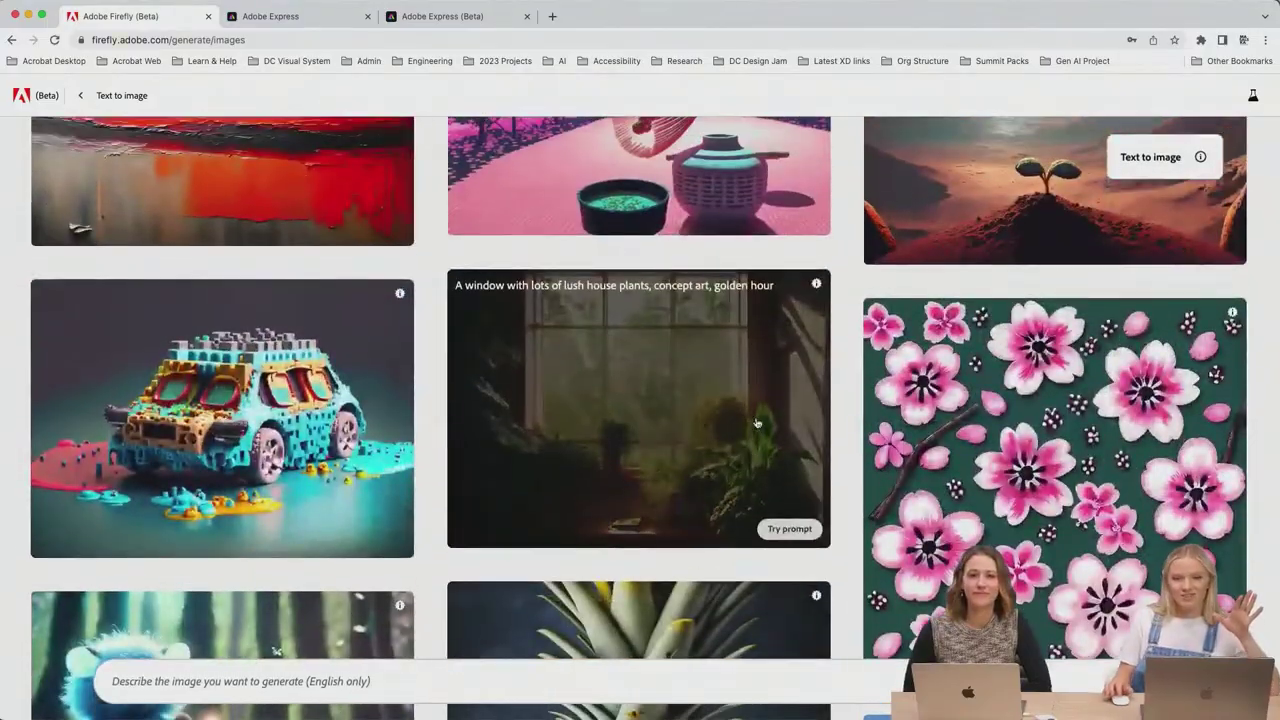
{"action": "scroll", "coordinate": [756, 423], "scroll_direction": "down", "scroll_amount": 10}
{"action": "scroll", "coordinate": [756, 423], "scroll_direction": "up", "scroll_amount": 3}
{"action": "scroll", "coordinate": [756, 423], "scroll_direction": "down", "scroll_amount": 1}
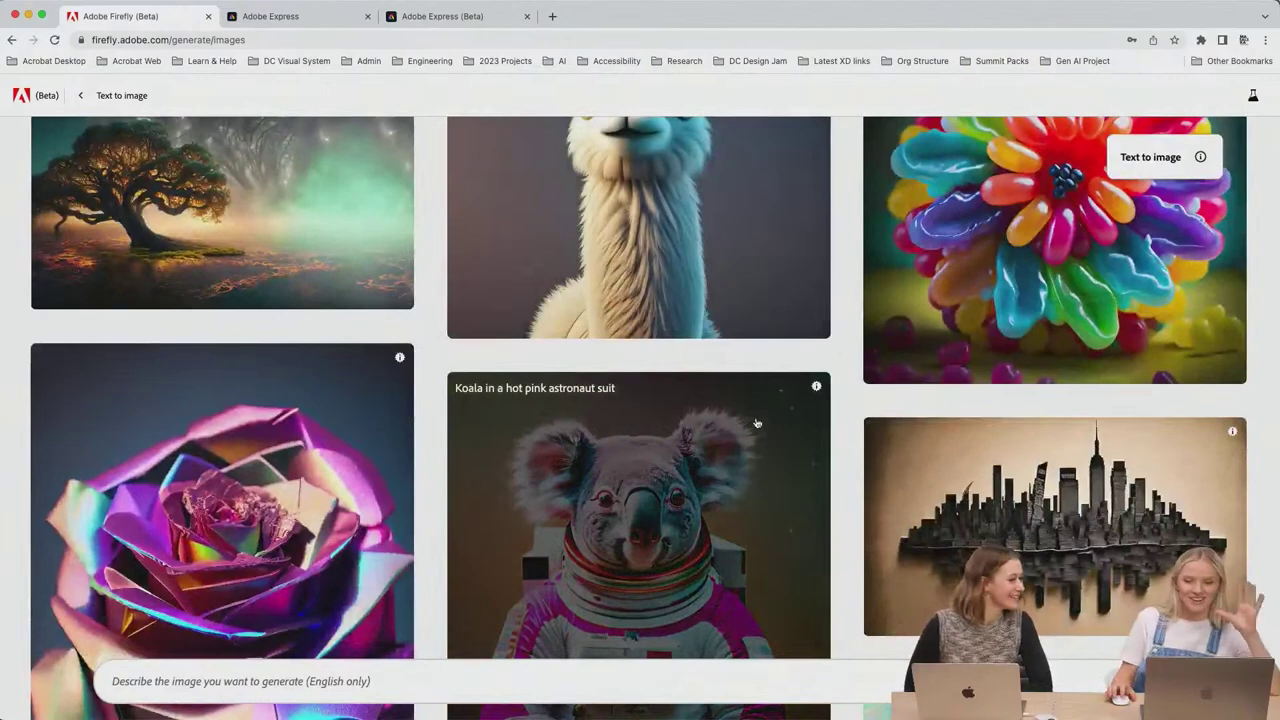
{"action": "left_click", "coordinate": [546, 680]}
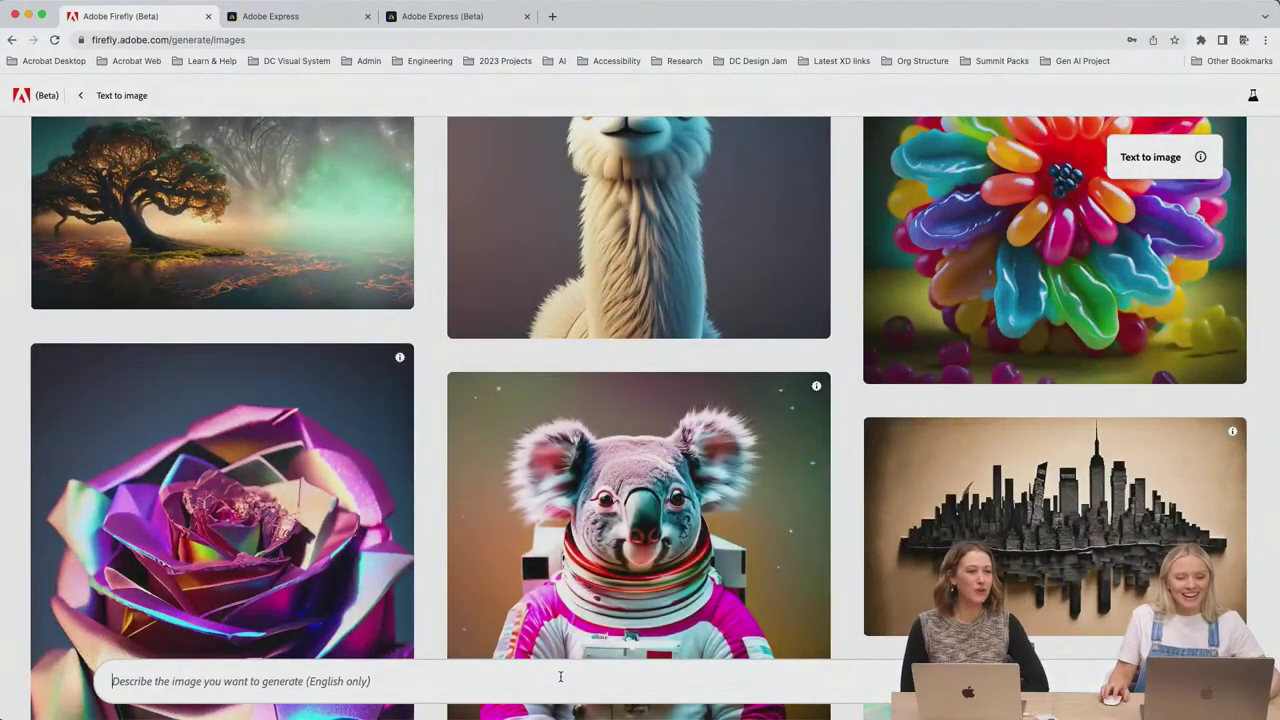
Step: Return to the avatar results generated without "white background" in the prompt and copy the fourth avatar to the clipboard
{"action": "left_click", "coordinate": [12, 39]}
{"action": "left_click", "coordinate": [12, 39]}
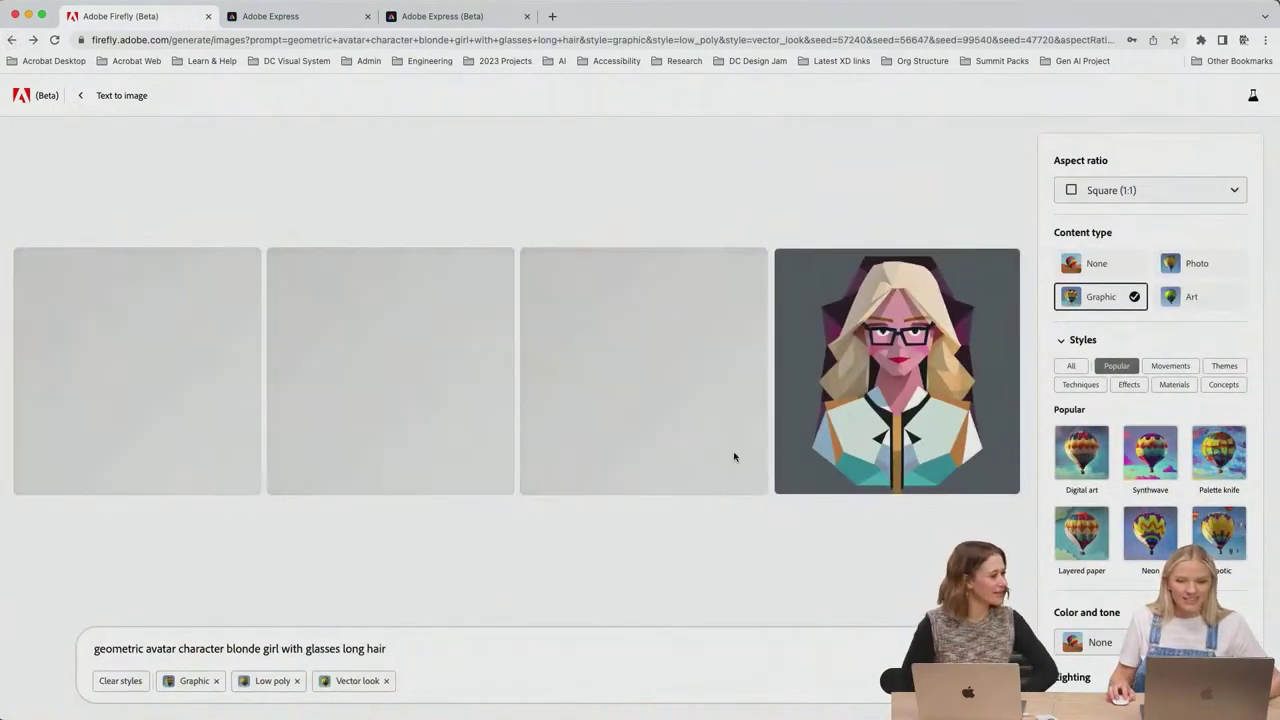
{"action": "mouse_move", "coordinate": [900, 395]}
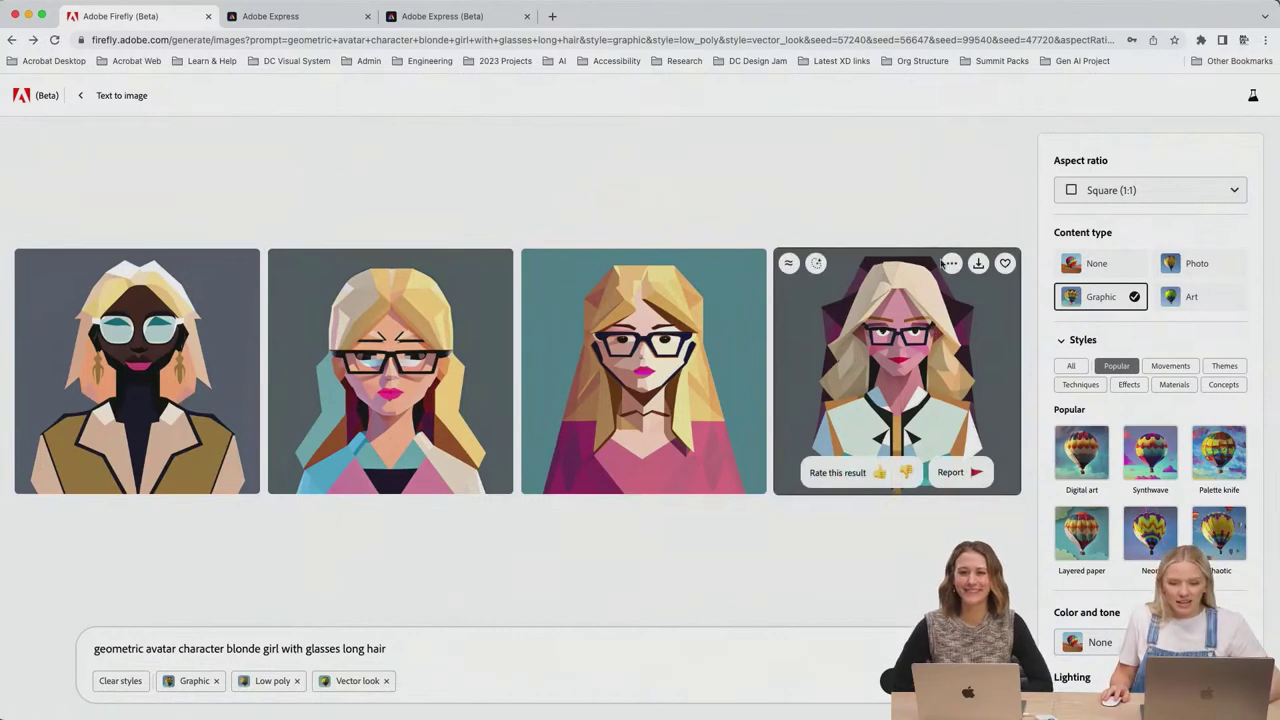
{"action": "left_click", "coordinate": [953, 263]}
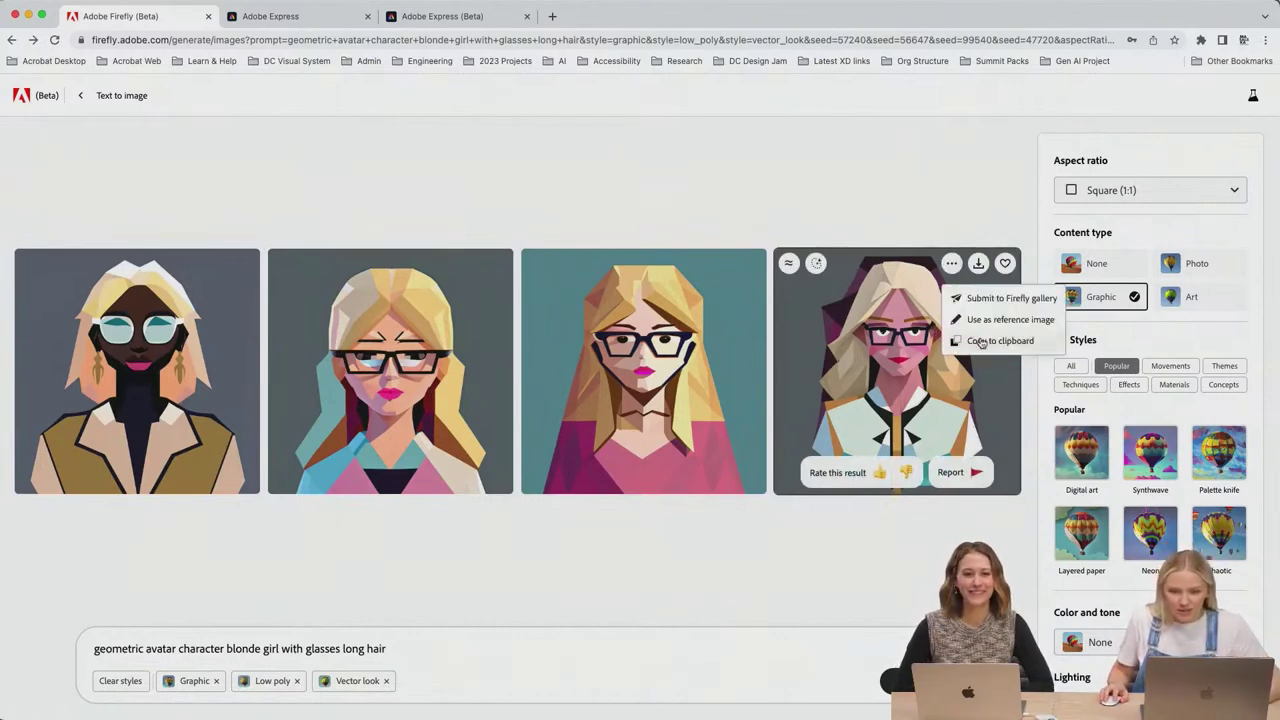
{"action": "left_click", "coordinate": [981, 341]}
Step: Switch to Adobe Illustrator and paste the copied blonde avatar into the document
{"action": "left_click", "coordinate": [720, 690]}
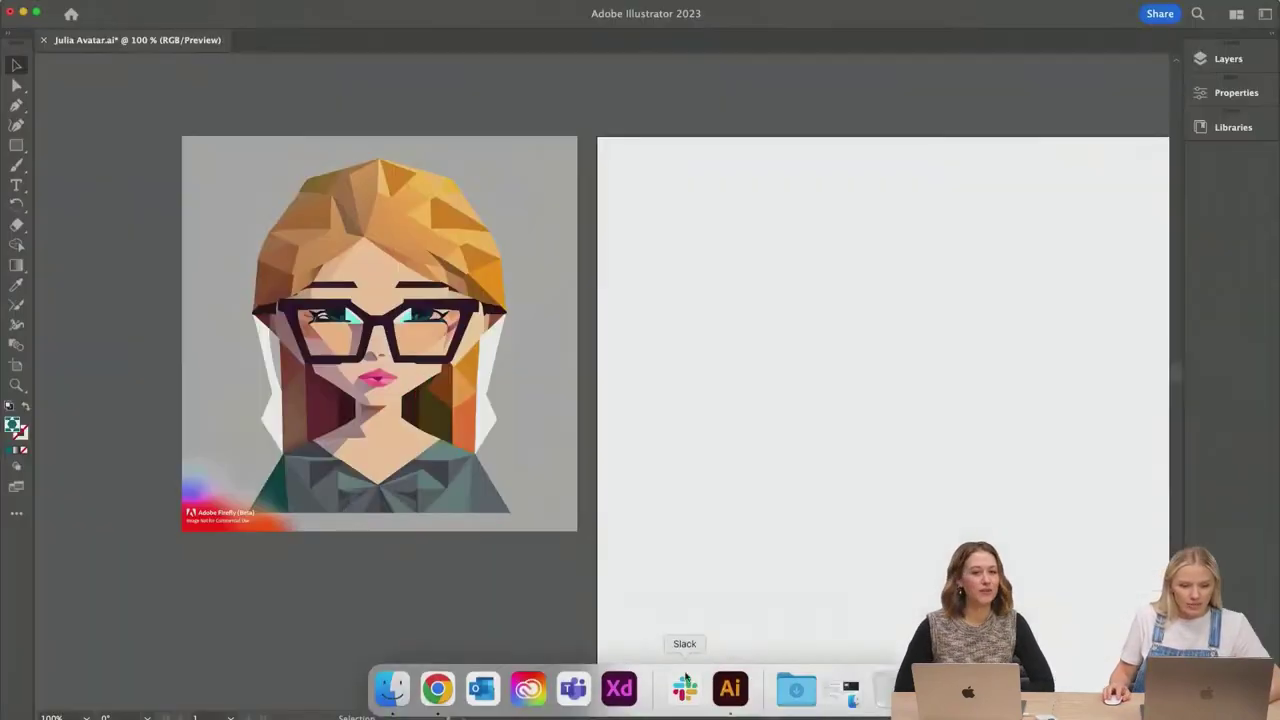
{"action": "key", "text": "super+v"}
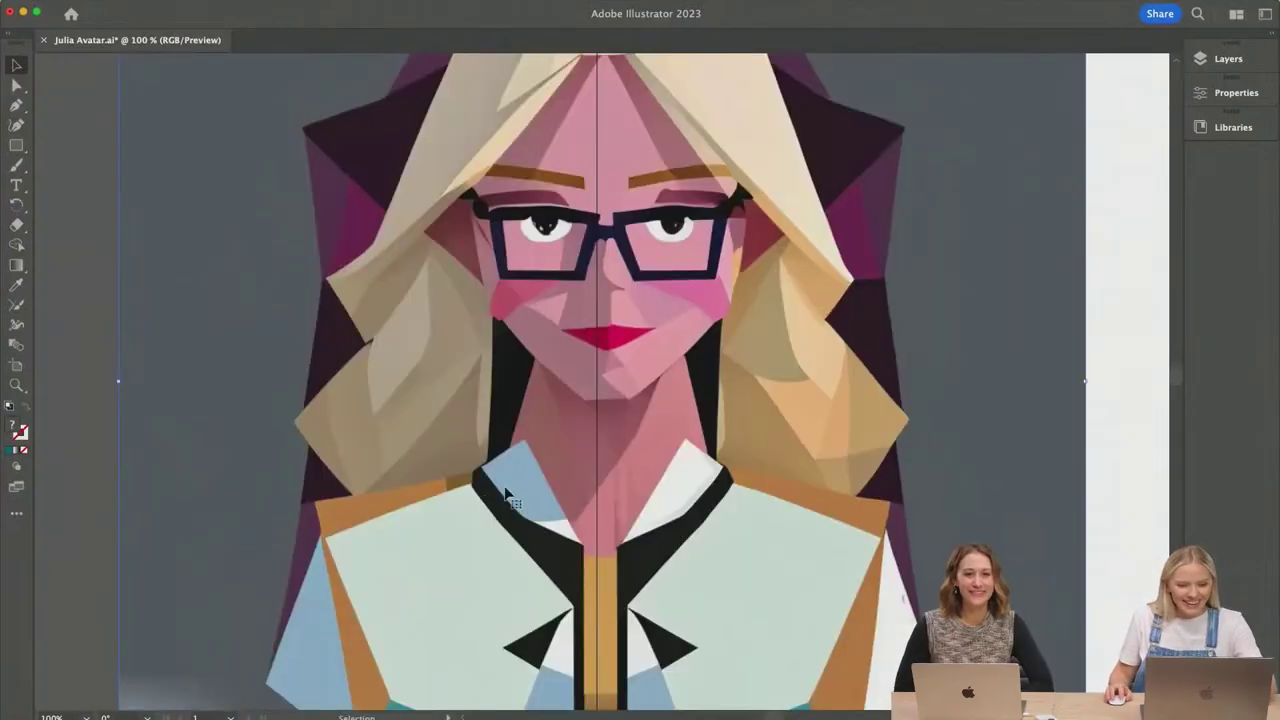
Step: Scale the pasted blonde avatar down to about the first avatar's size and place it directly below that avatar
{"action": "key", "text": "super+minus"}
{"action": "key", "text": "super+minus"}
{"action": "left_click_drag", "start_coordinate": [802, 433], "coordinate": [523, 433]}
{"action": "left_click_drag", "start_coordinate": [475, 478], "coordinate": [504, 598]}
{"action": "left_click", "coordinate": [630, 560]}
{"action": "scroll", "coordinate": [630, 560], "scroll_direction": "down", "scroll_amount": 1}
{"action": "scroll", "coordinate": [630, 568], "scroll_direction": "down", "scroll_amount": 1}
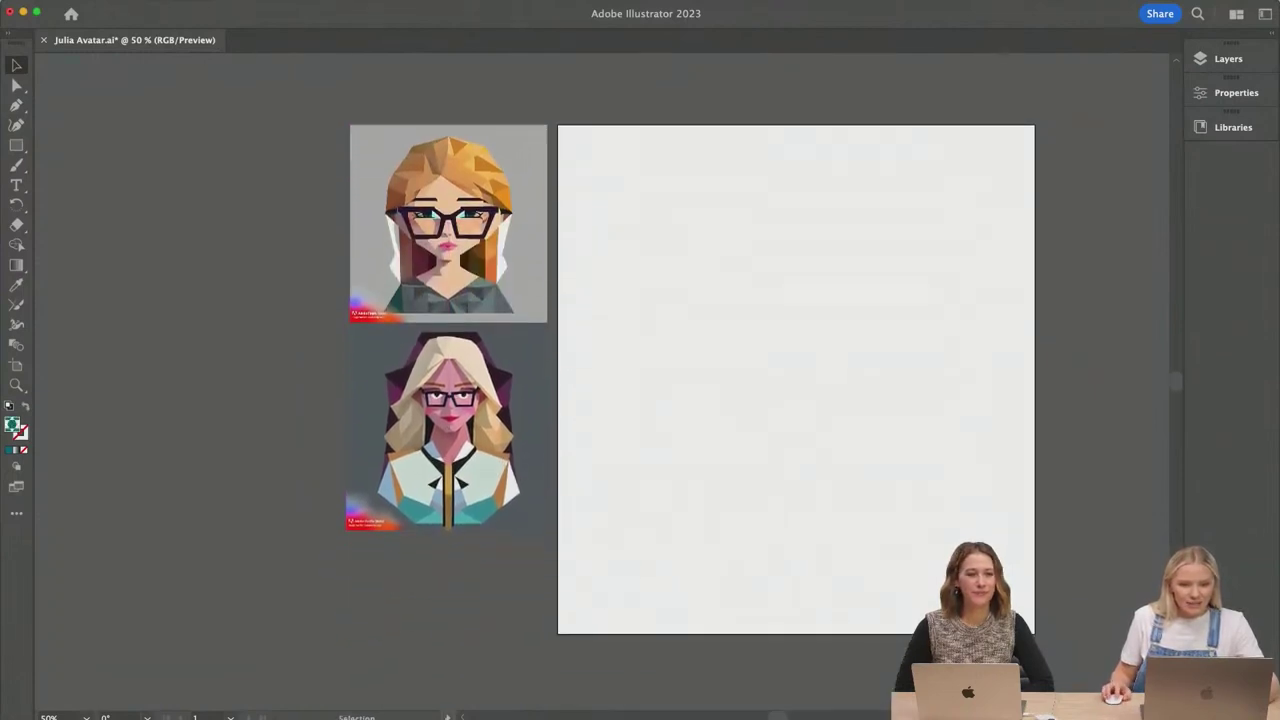
Step: Switch to Adobe Firefly in Chrome, return to its home page and look over the generative tools offered there
{"action": "left_click", "coordinate": [434, 700]}
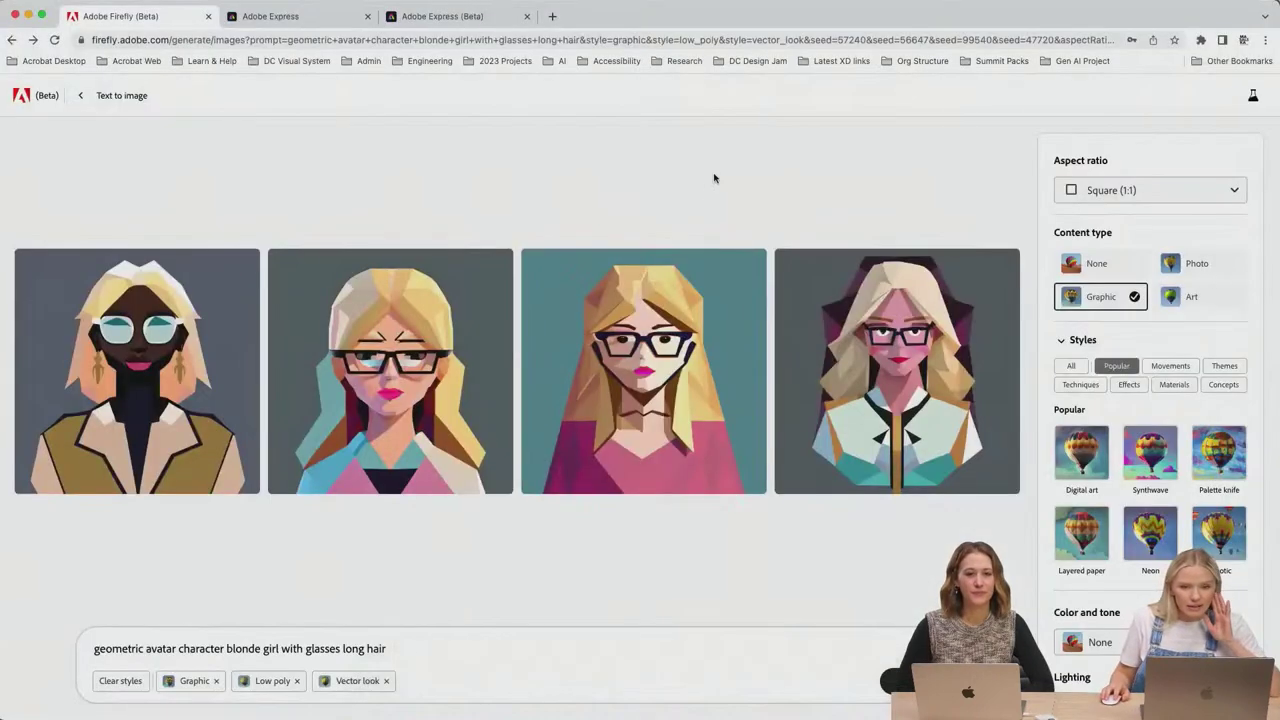
{"action": "left_click", "coordinate": [80, 95]}
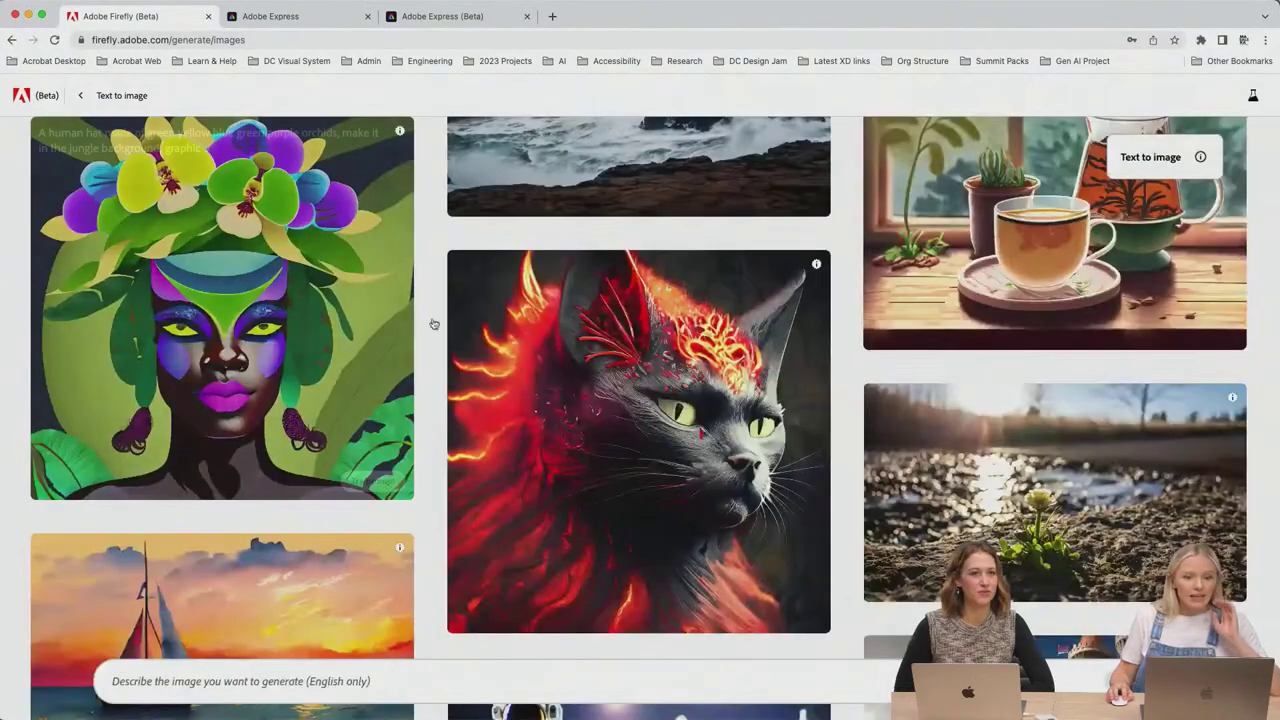
{"action": "scroll", "coordinate": [523, 363], "scroll_direction": "down", "scroll_amount": 20}
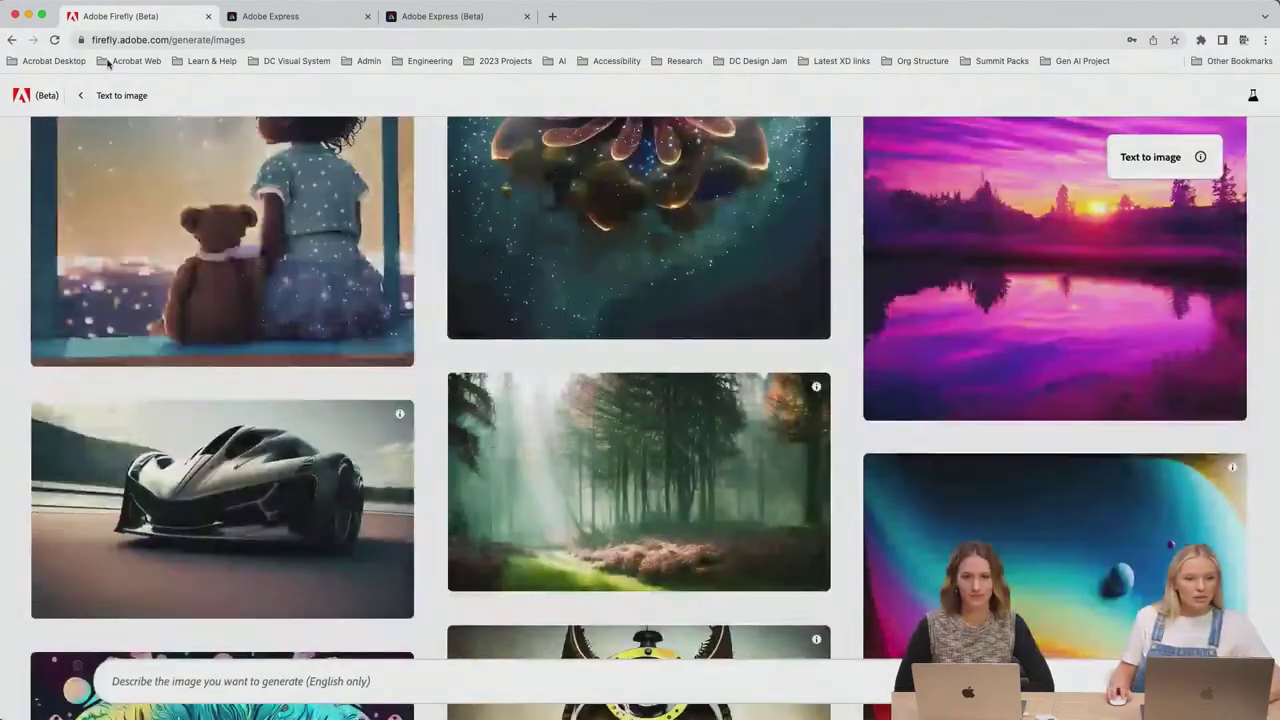
{"action": "left_click", "coordinate": [24, 95]}
{"action": "scroll", "coordinate": [700, 422], "scroll_direction": "down", "scroll_amount": 1}
{"action": "scroll", "coordinate": [700, 422], "scroll_direction": "up", "scroll_amount": 1}
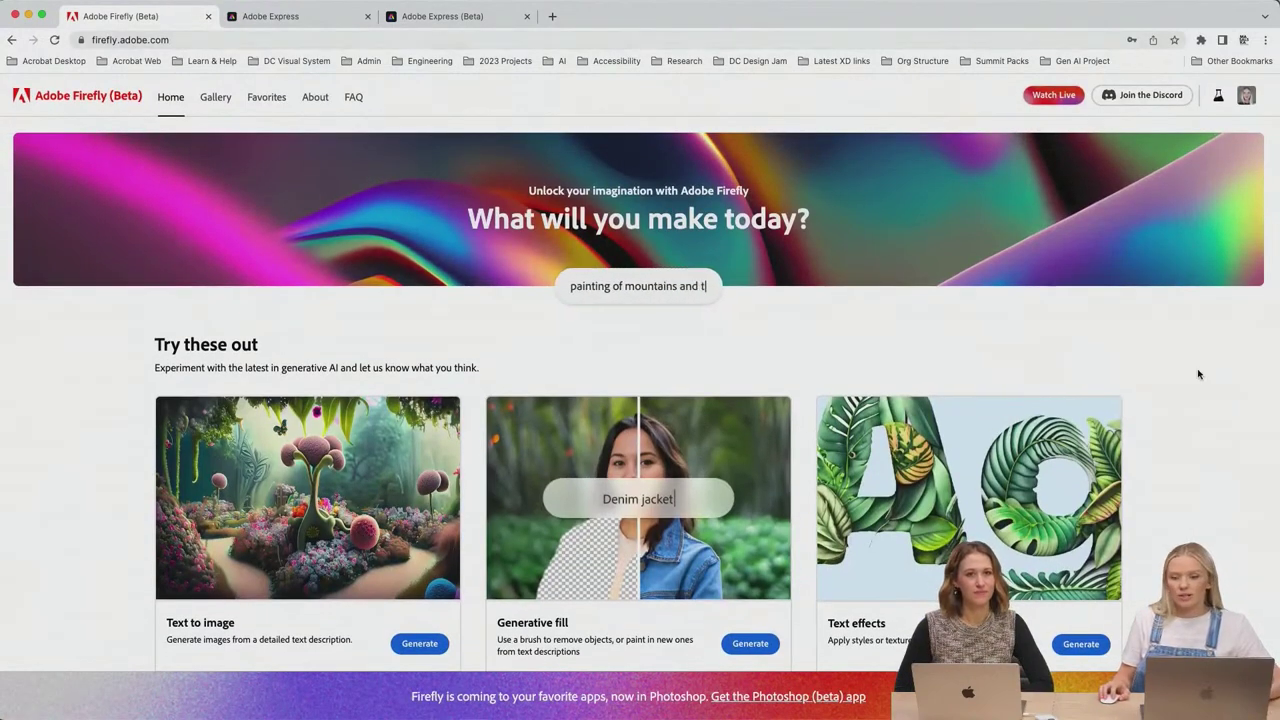
{"action": "scroll", "coordinate": [1204, 370], "scroll_direction": "down", "scroll_amount": 1}
{"action": "scroll", "coordinate": [1204, 373], "scroll_direction": "down", "scroll_amount": 3}
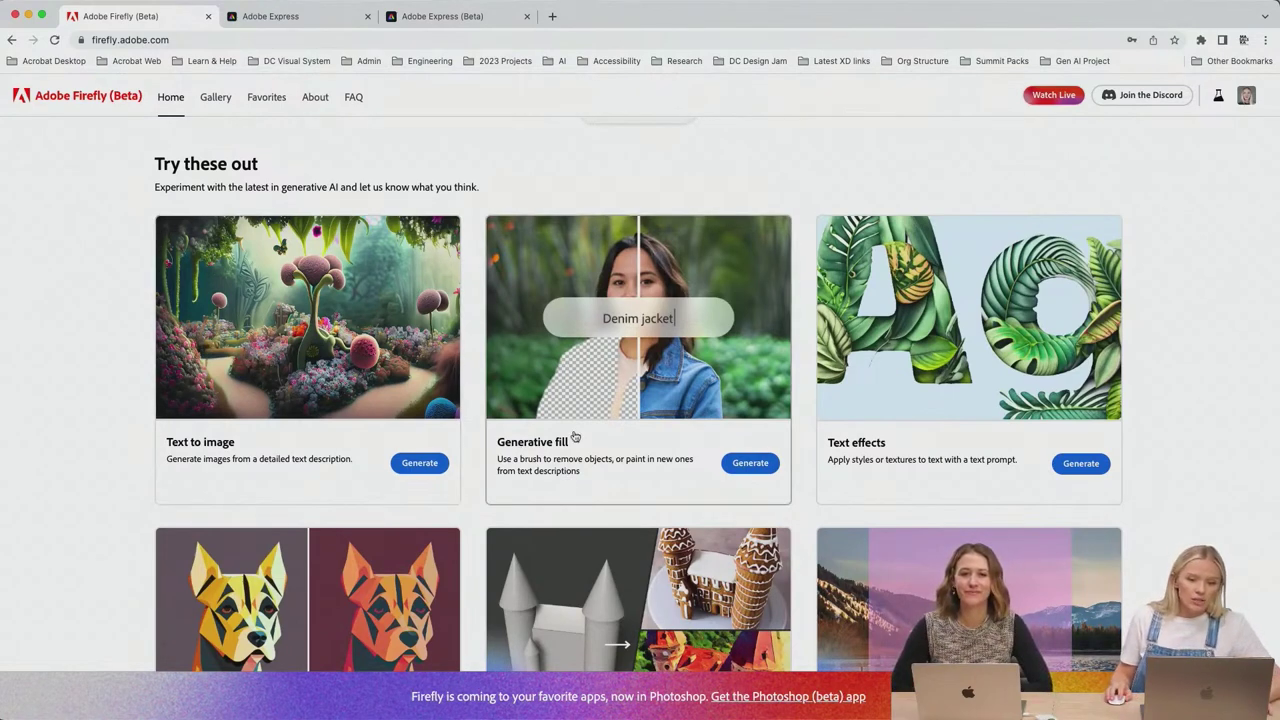
Step: Open Generative fill and upload the portrait photo IMG_6384.JPG from the Downloads folder
{"action": "left_click", "coordinate": [766, 472]}
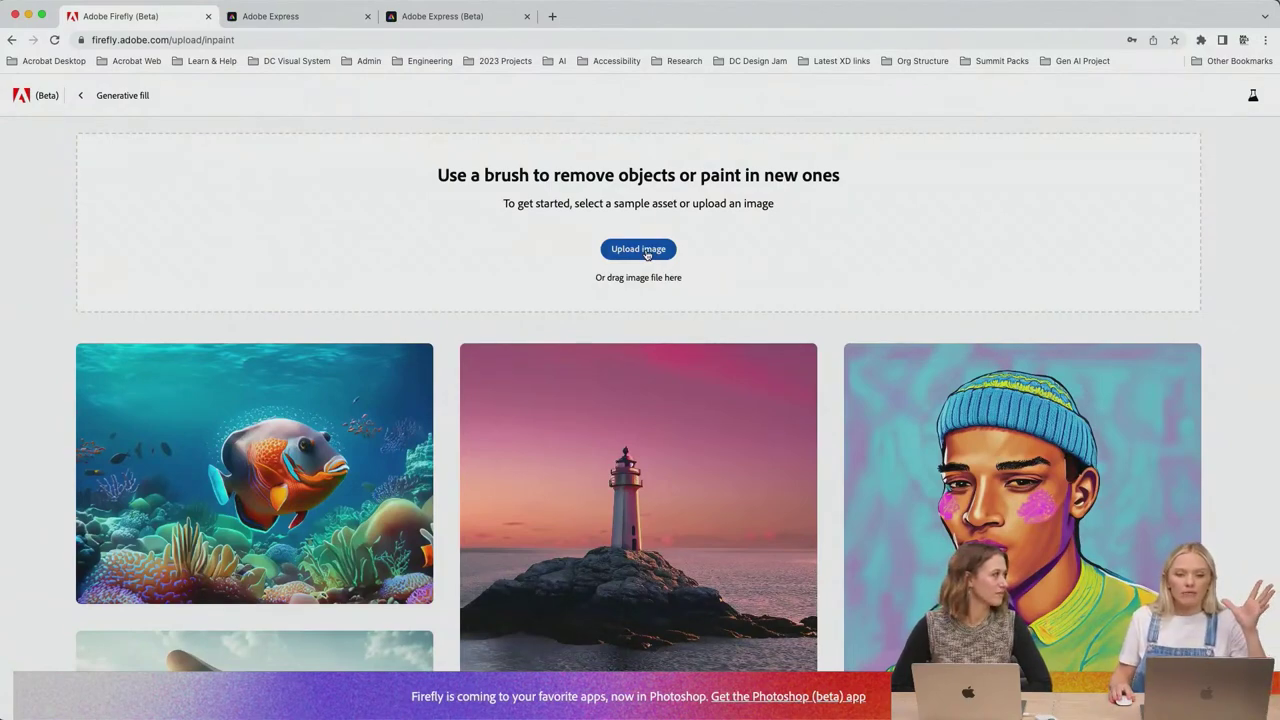
{"action": "left_click", "coordinate": [643, 250]}
{"action": "left_click", "coordinate": [541, 296]}
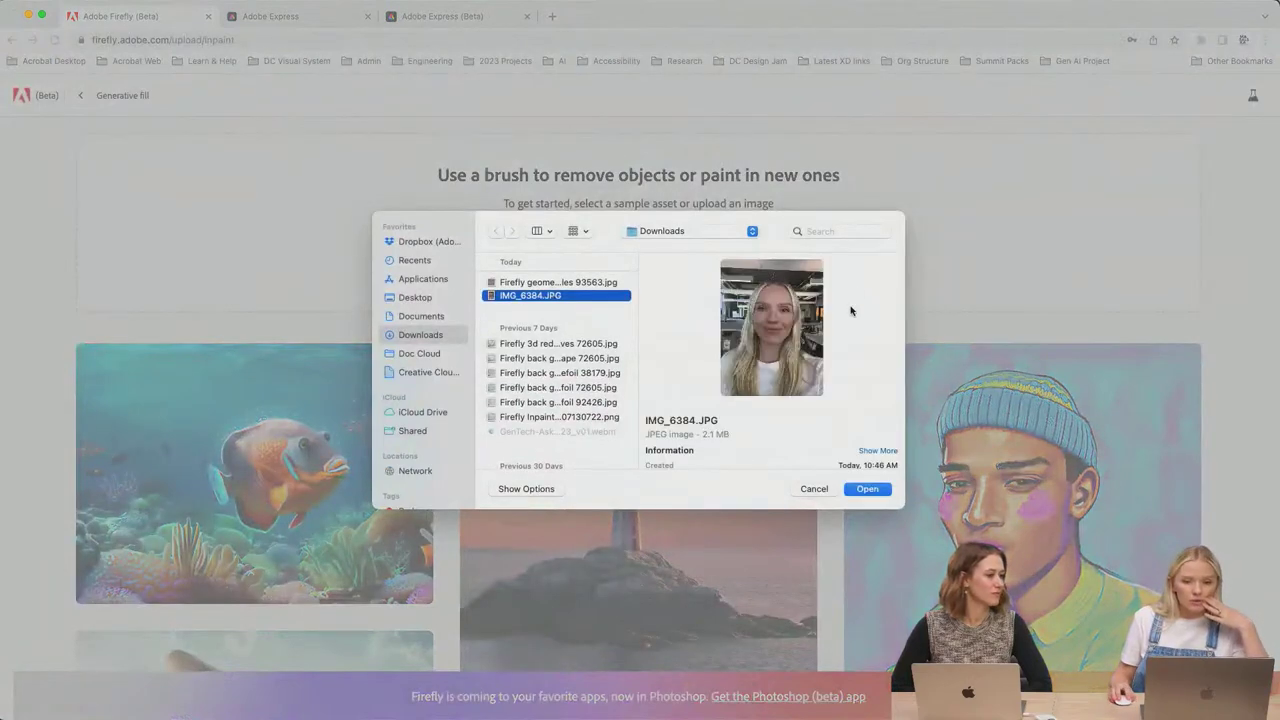
{"action": "left_click", "coordinate": [867, 489]}
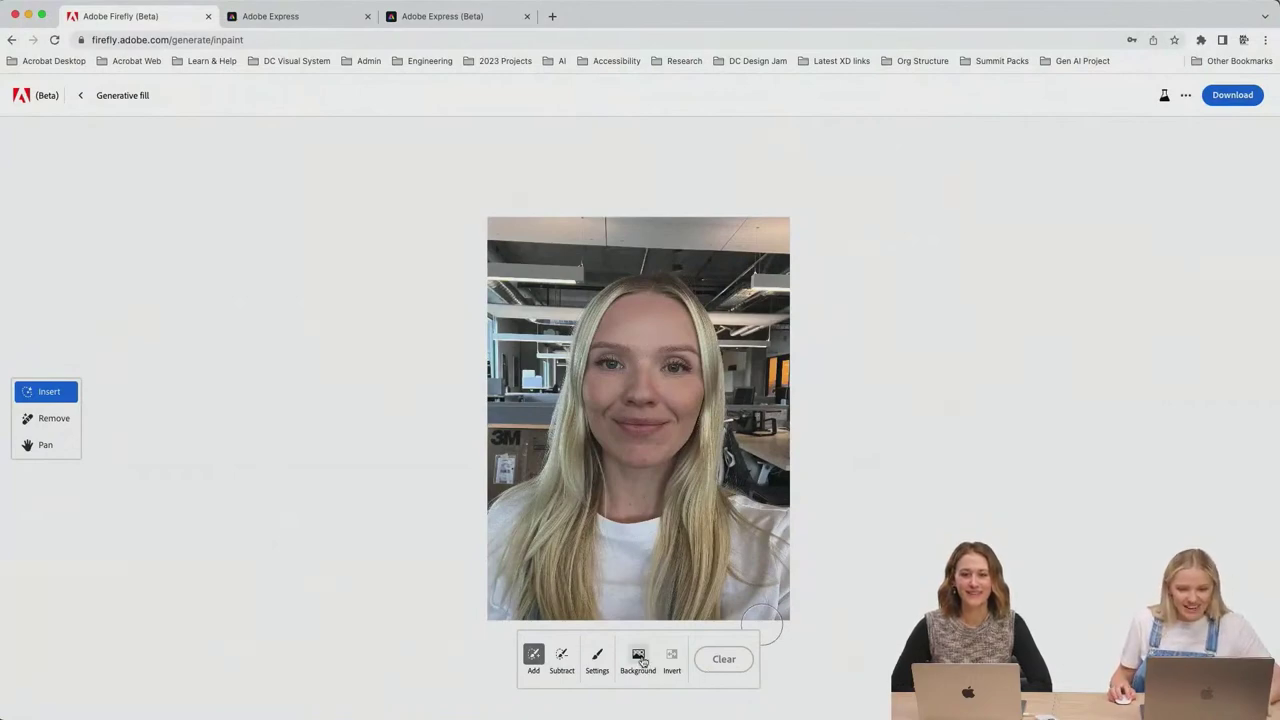
Step: Remove the photo's background, generate a replacement with the prompt "beach" and keep the third variation
{"action": "left_click", "coordinate": [639, 660]}
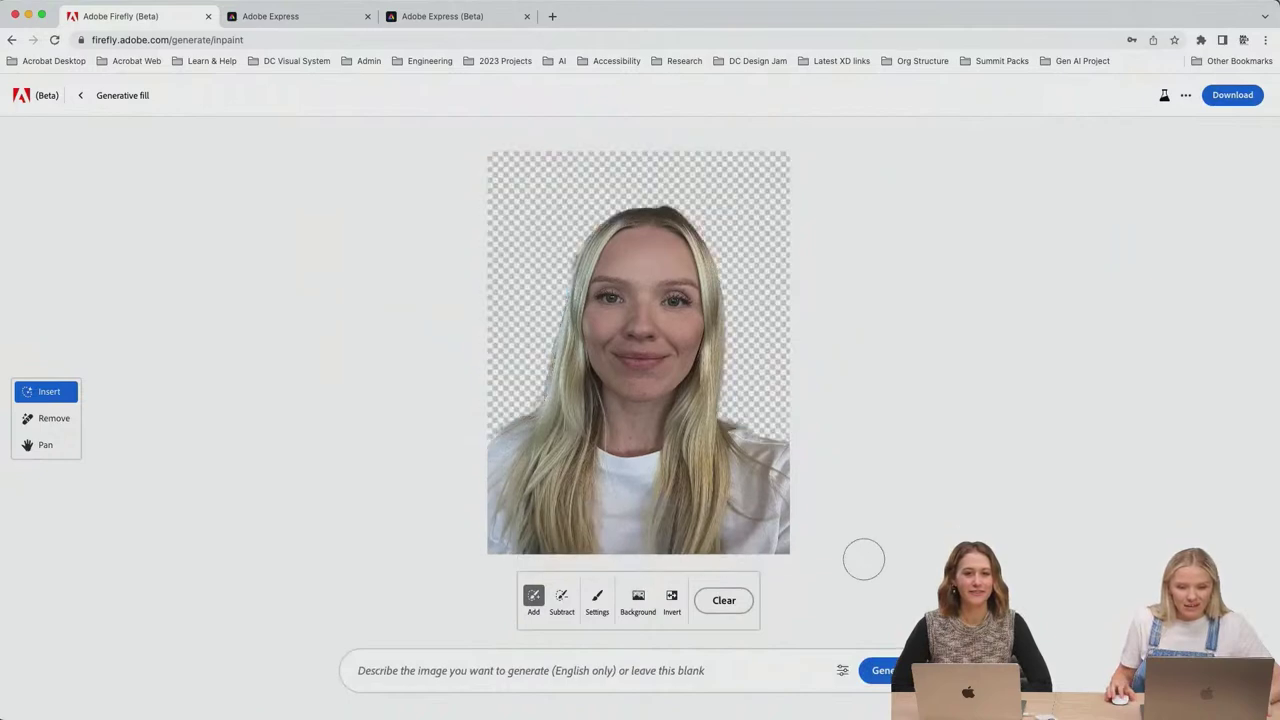
{"action": "left_click", "coordinate": [652, 672]}
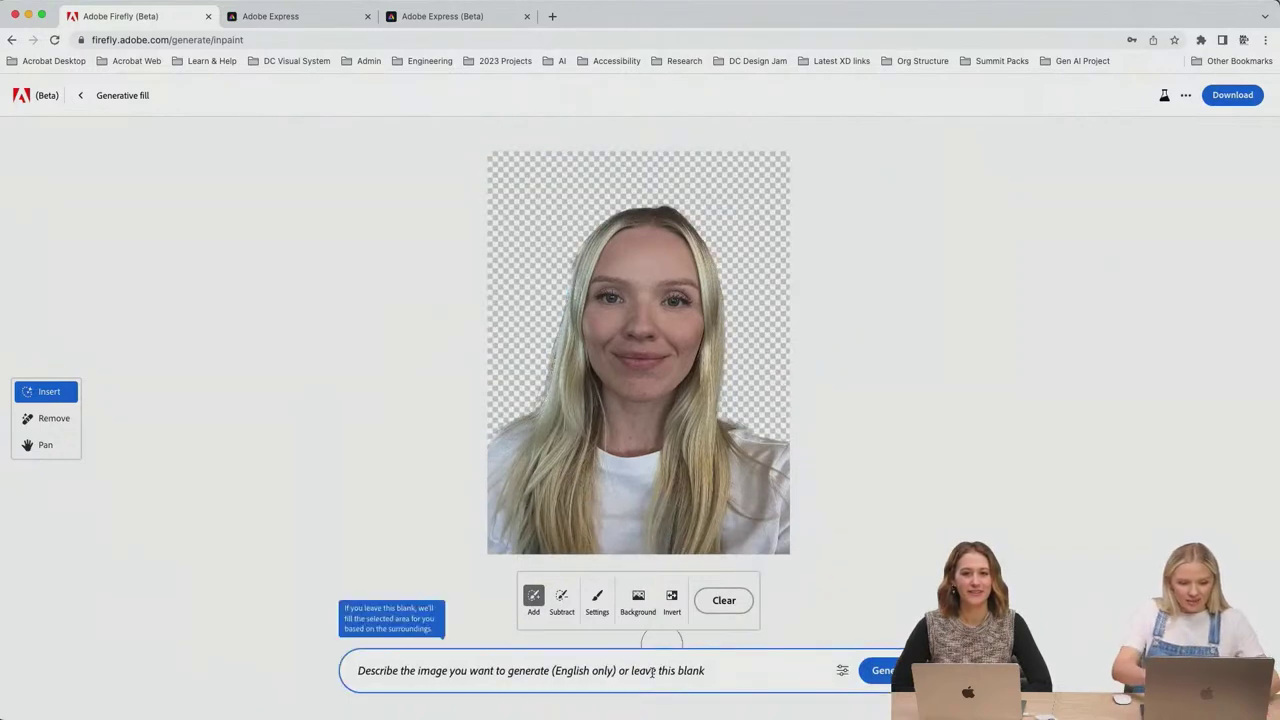
{"action": "type", "text": "beach"}
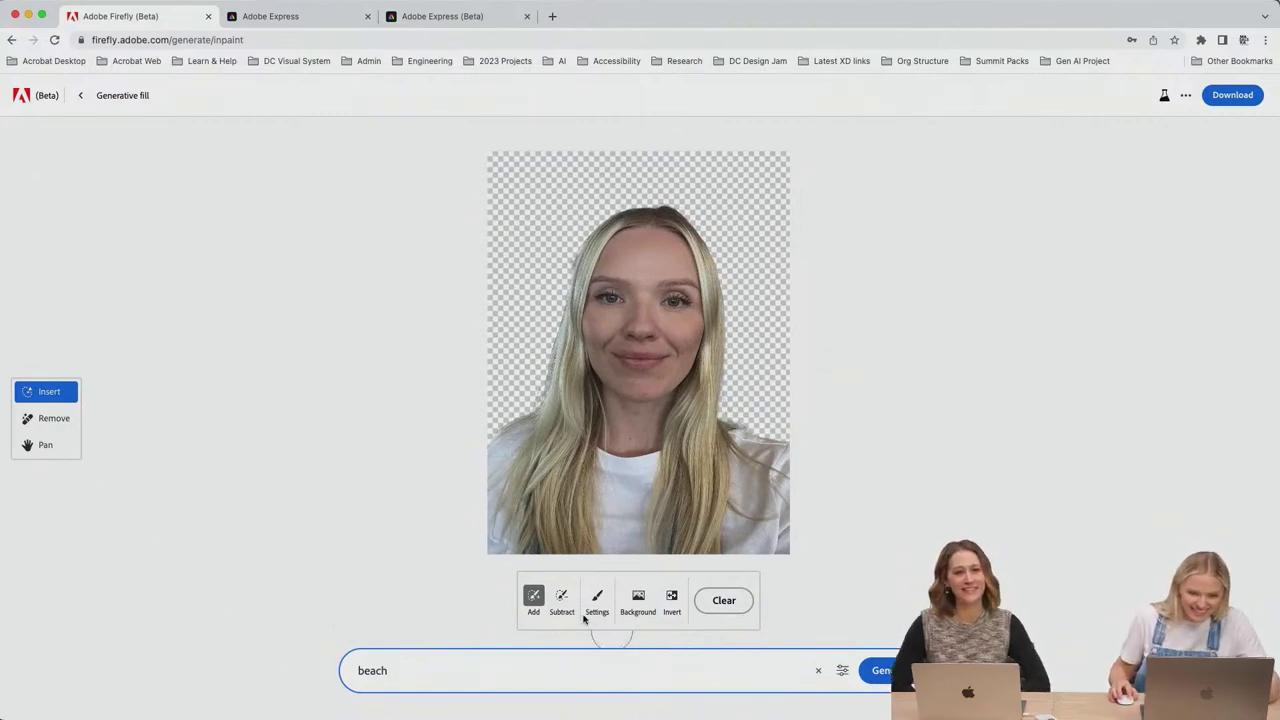
{"action": "left_click", "coordinate": [873, 670]}
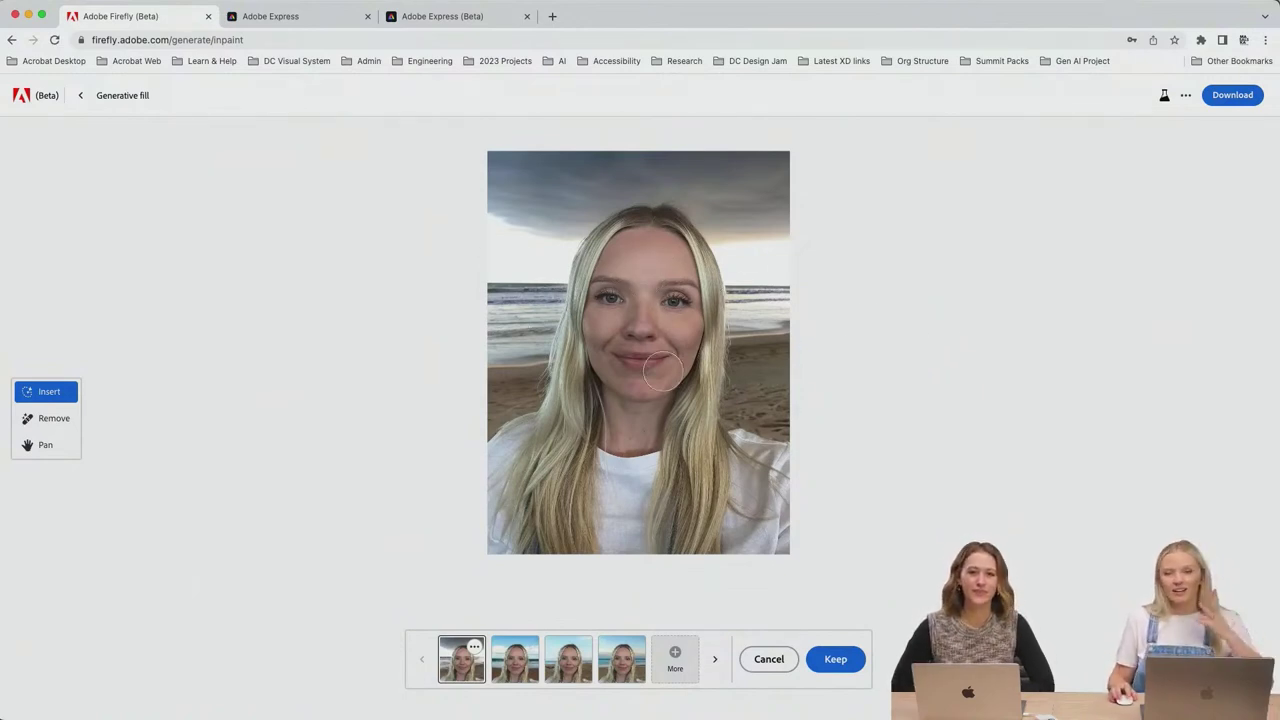
{"action": "left_click", "coordinate": [568, 660]}
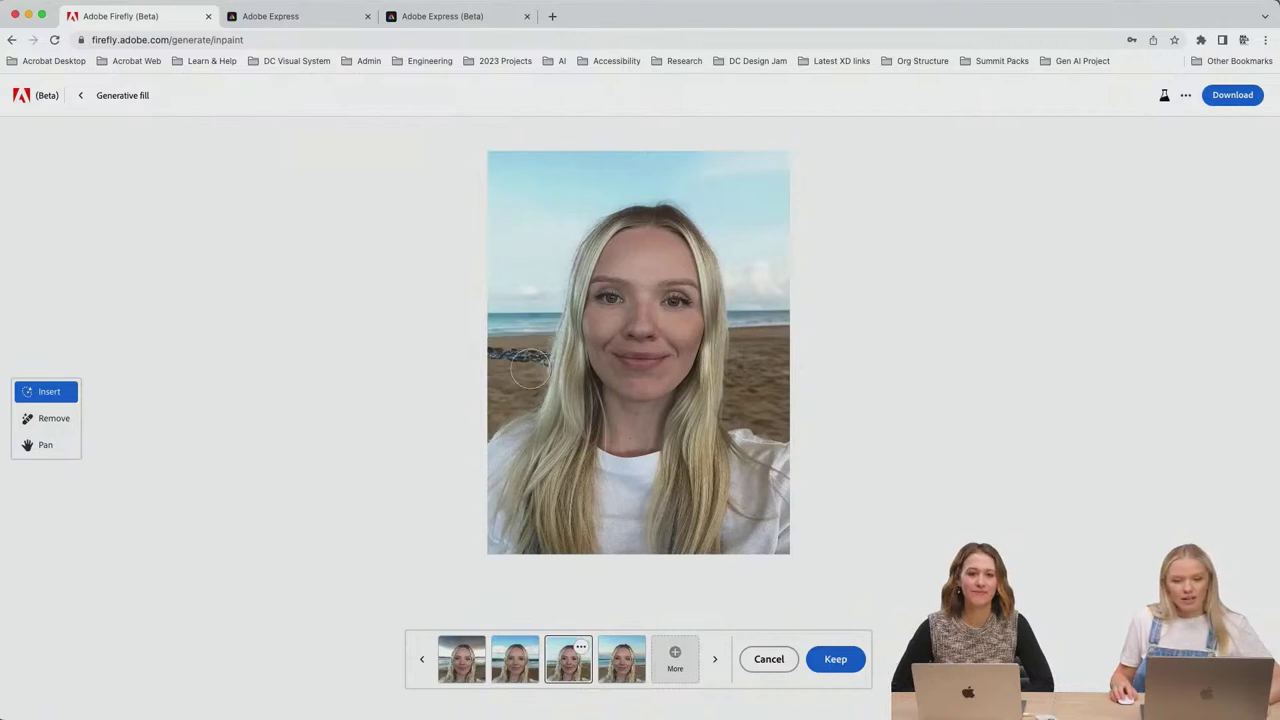
{"action": "left_click", "coordinate": [826, 660]}
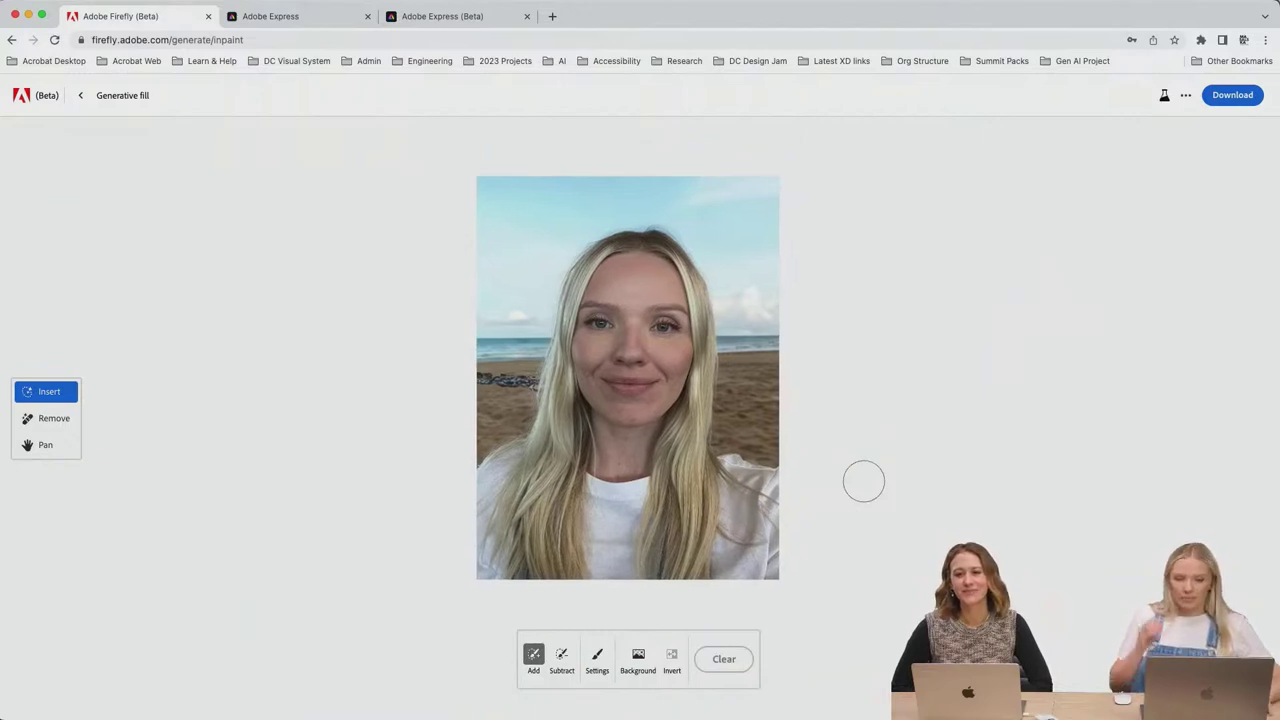
Step: Leave the edited photo, go back to the Firefly home page and view the Generative recolor entry
{"action": "left_click", "coordinate": [12, 40]}
{"action": "scroll", "coordinate": [955, 452], "scroll_direction": "down", "scroll_amount": 5}
{"action": "scroll", "coordinate": [955, 452], "scroll_direction": "up", "scroll_amount": 5}
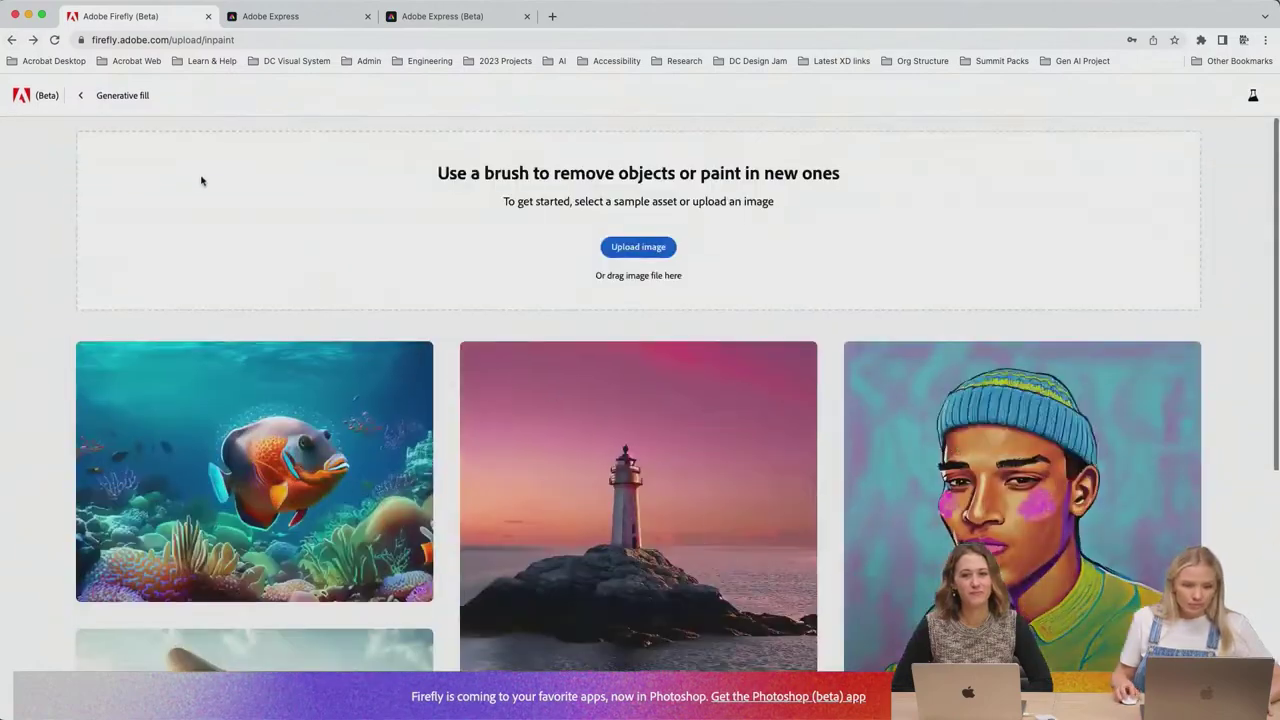
{"action": "left_click", "coordinate": [19, 97]}
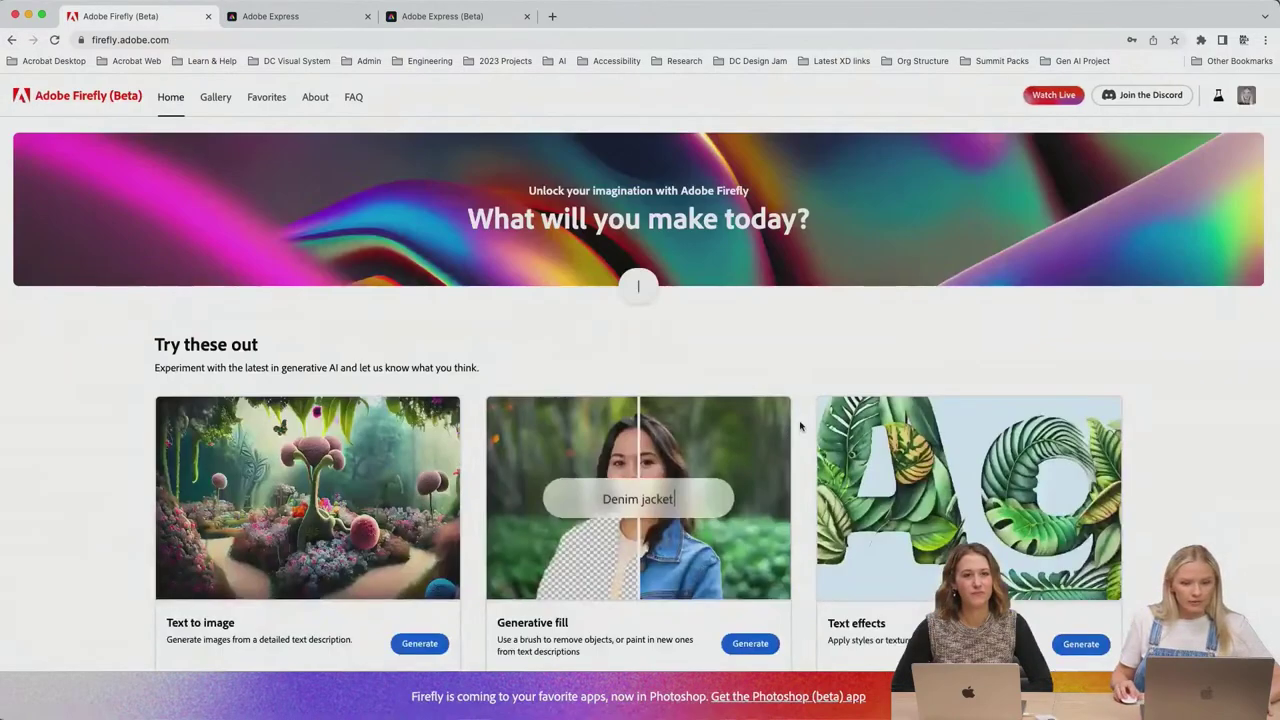
{"action": "scroll", "coordinate": [797, 424], "scroll_direction": "down", "scroll_amount": 5}
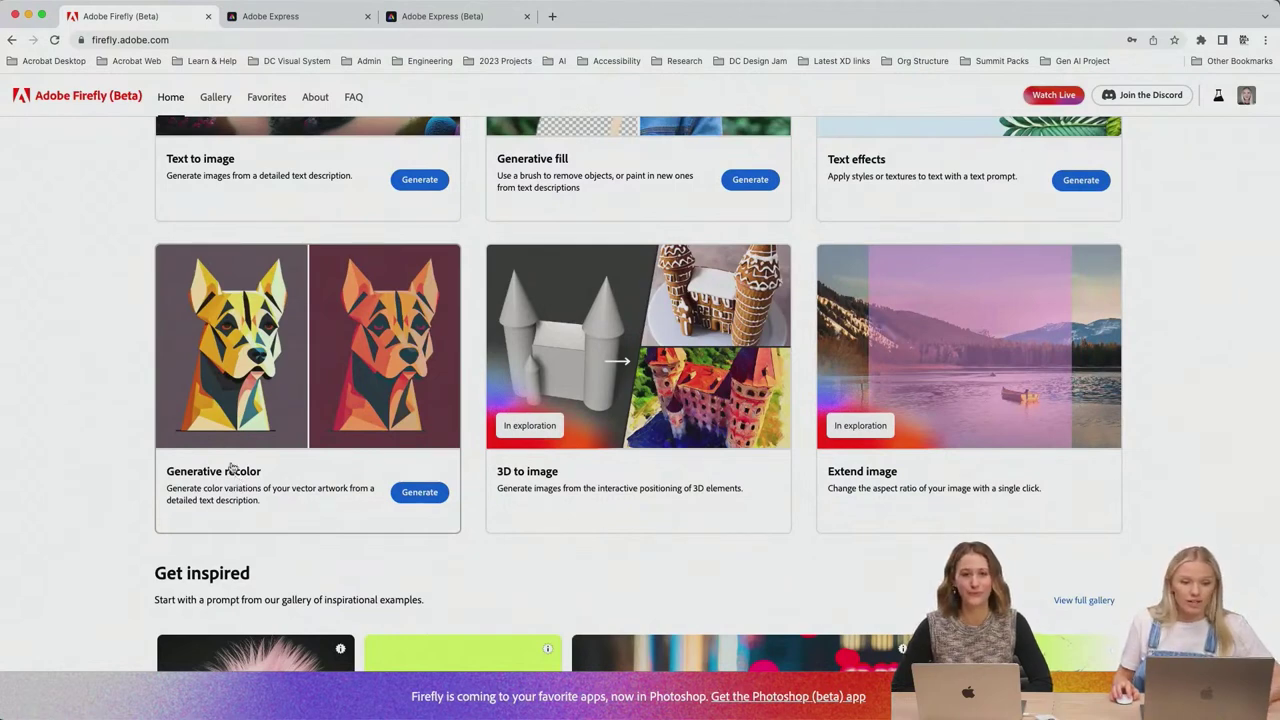
Step: Switch to Adobe Illustrator and duplicate the orange-haired avatar onto the artboard, aligned with its upper left corner
{"action": "left_click", "coordinate": [28, 16]}
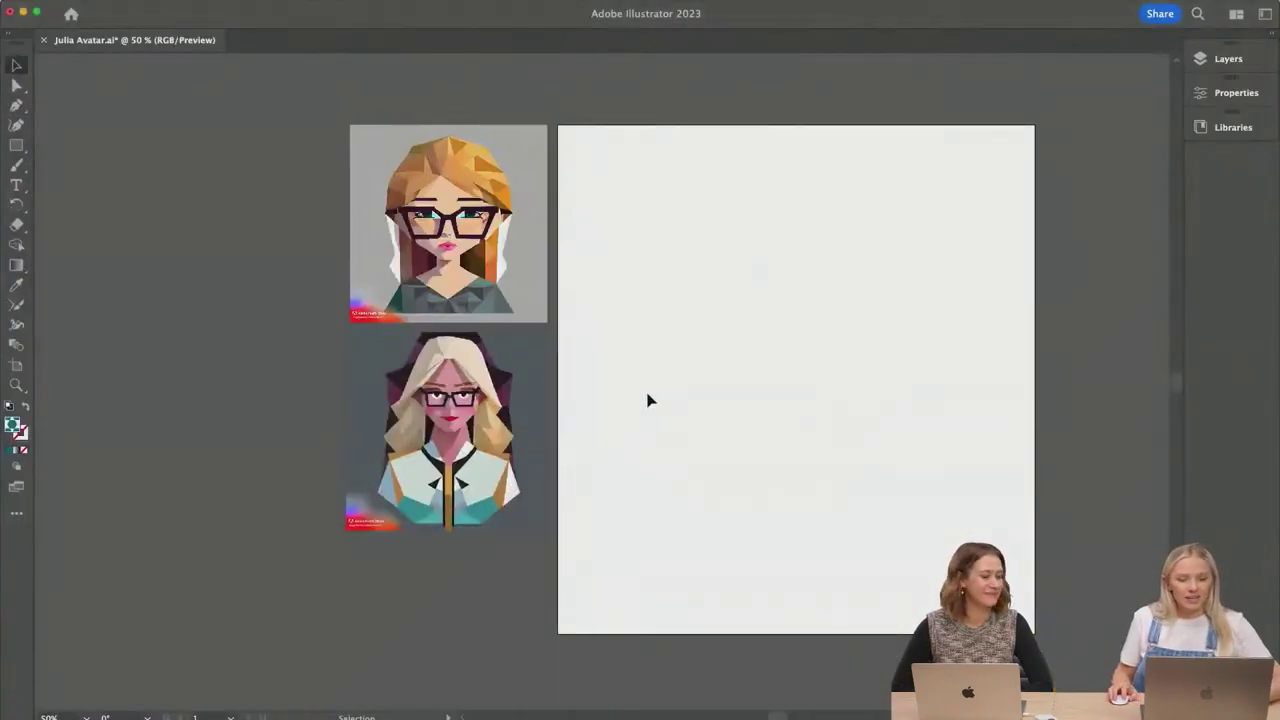
{"action": "scroll", "coordinate": [648, 400], "scroll_direction": "right", "scroll_amount": 2}
{"action": "left_click", "coordinate": [372, 242]}
{"action": "left_click_drag", "start_coordinate": [370, 232], "coordinate": [617, 258]}
{"action": "scroll", "coordinate": [617, 258], "scroll_direction": "up", "scroll_amount": 5}
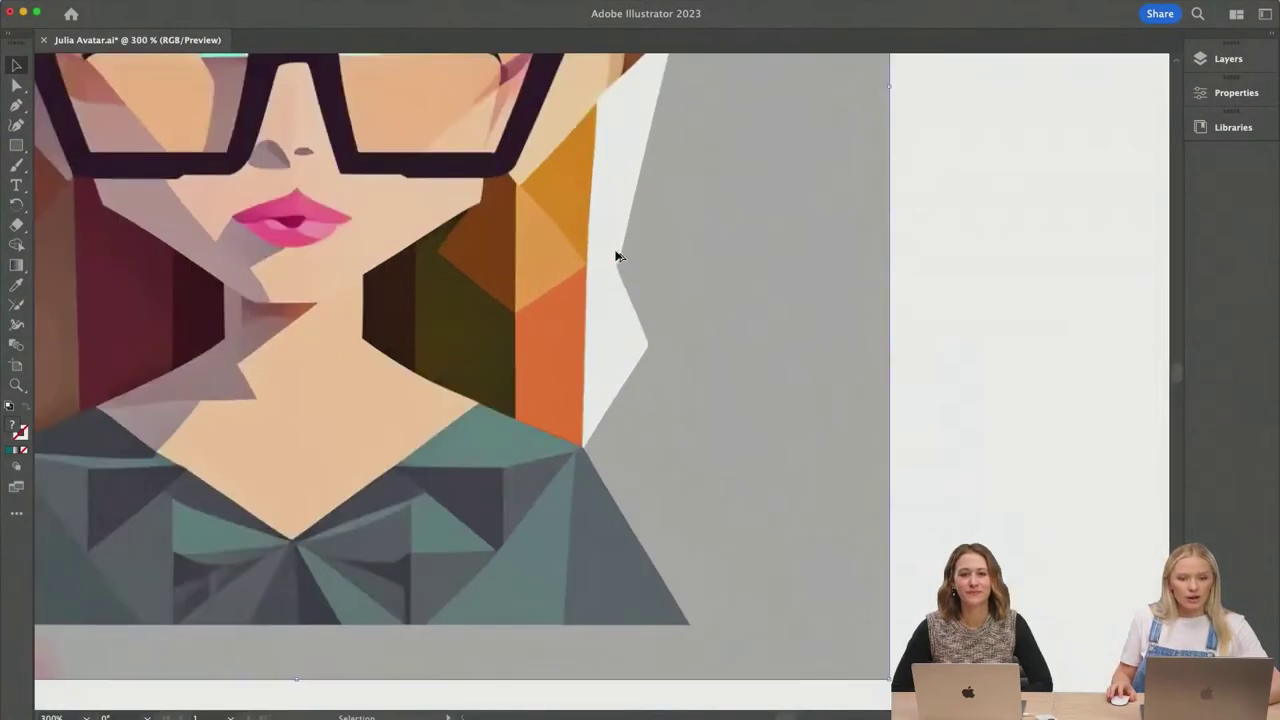
{"action": "scroll", "coordinate": [617, 258], "scroll_direction": "down", "scroll_amount": 4}
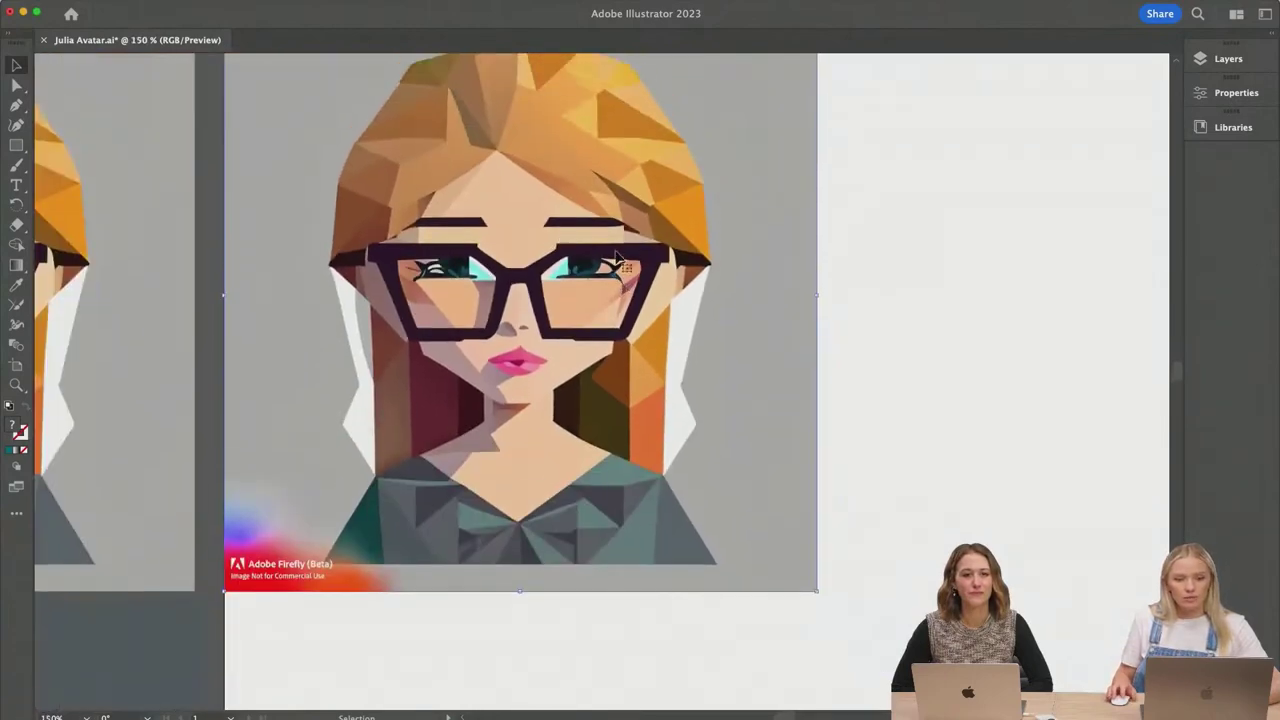
{"action": "scroll", "coordinate": [617, 260], "scroll_direction": "down", "scroll_amount": 1}
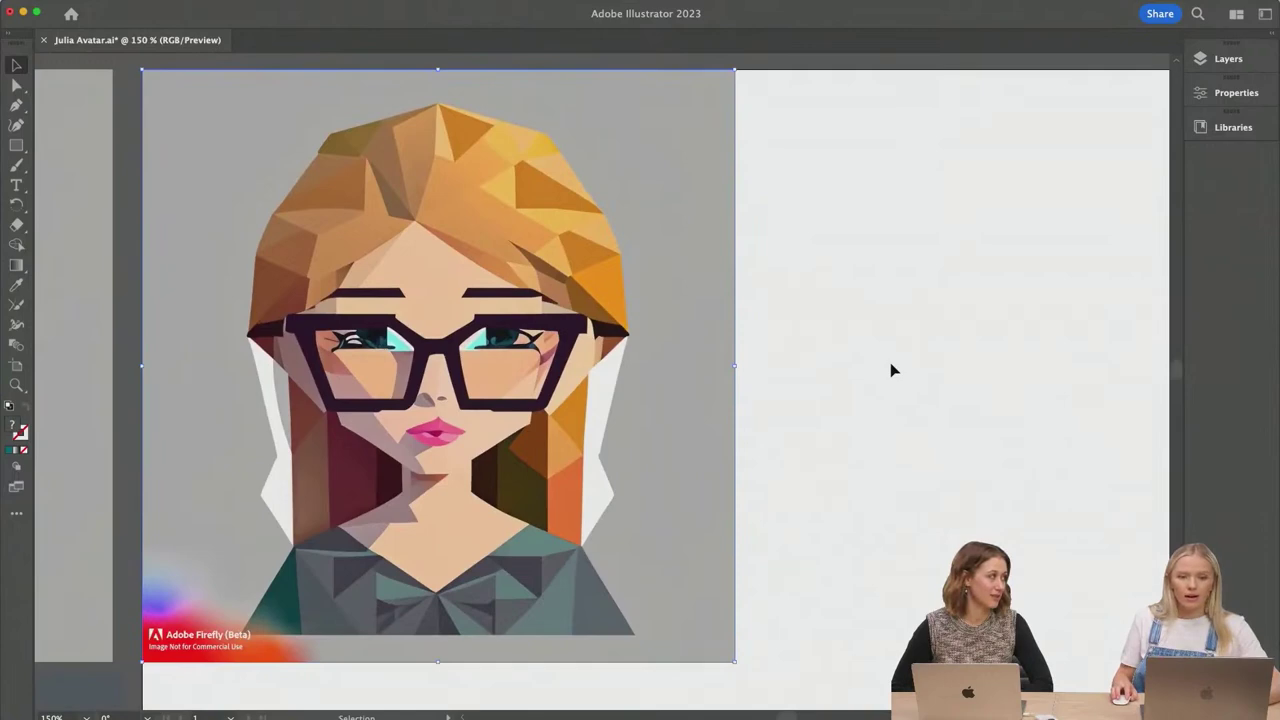
Step: Try an Image Trace with the Logo preset on the avatar copy and inspect its detailed trace settings
{"action": "left_click", "coordinate": [1236, 92]}
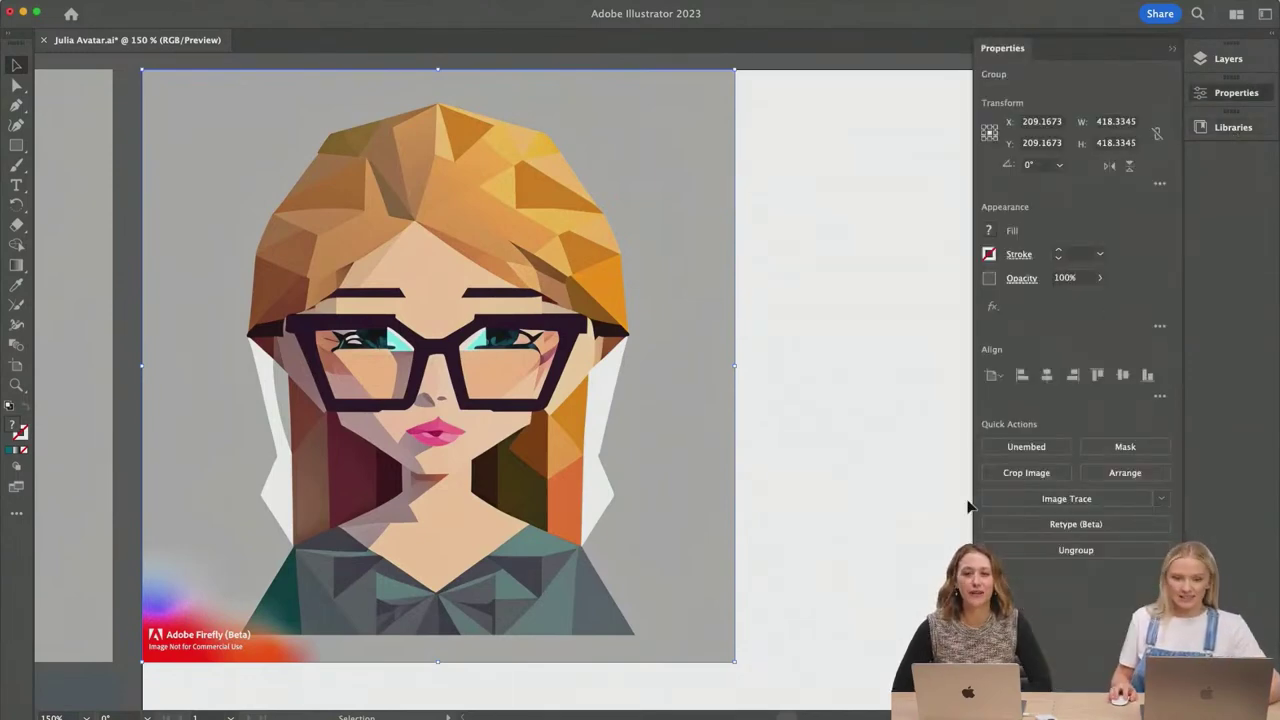
{"action": "left_click", "coordinate": [1108, 499]}
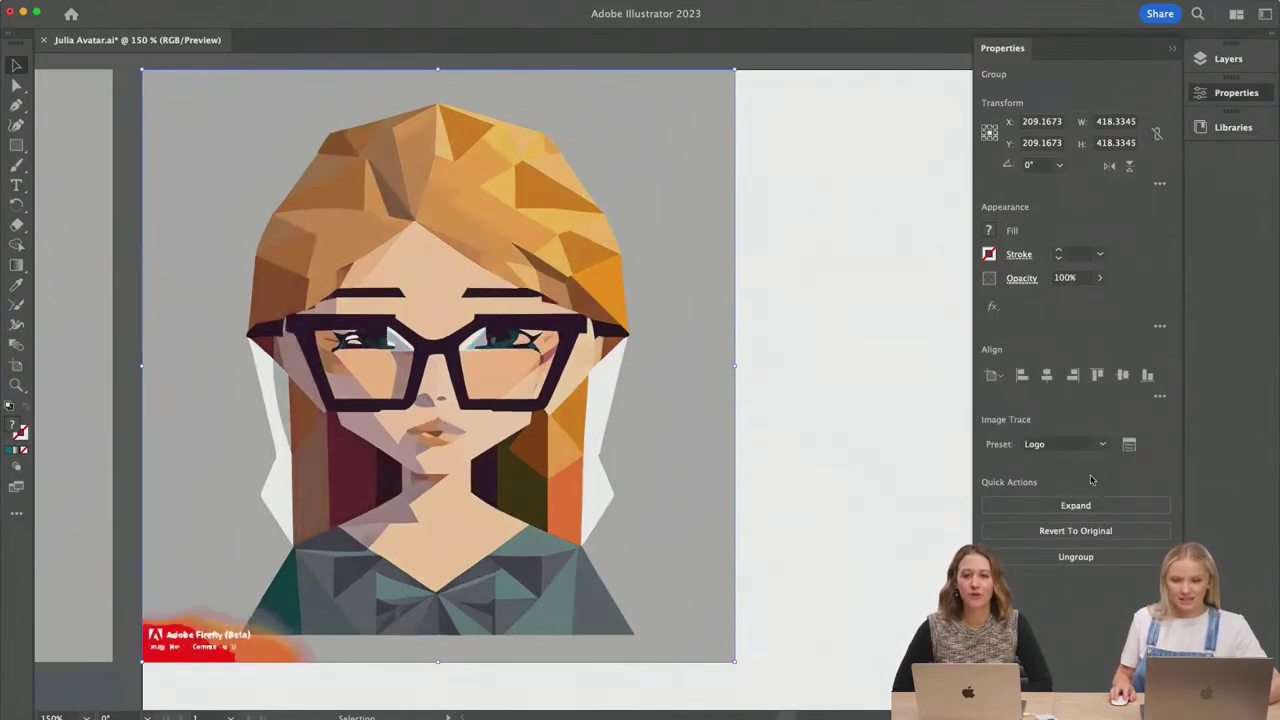
{"action": "left_click", "coordinate": [1129, 444]}
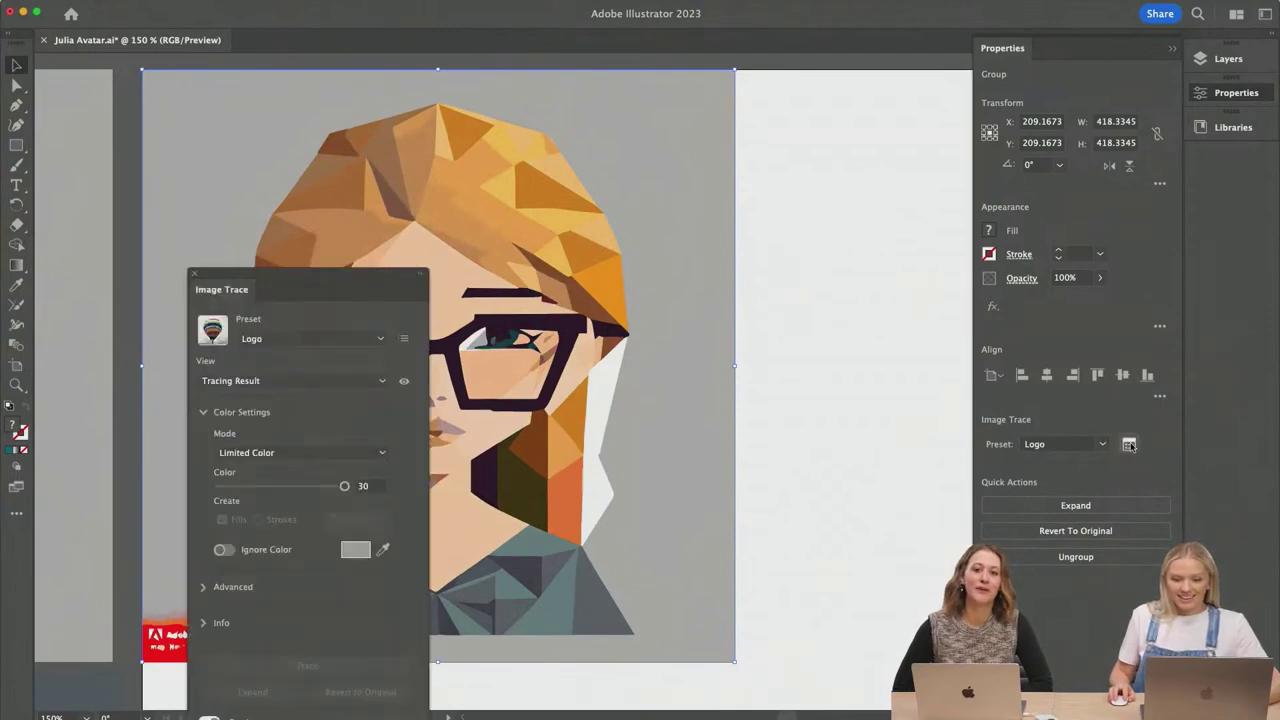
{"action": "mouse_move", "coordinate": [320, 271]}
{"action": "left_mouse_down"}
{"action": "mouse_move", "coordinate": [904, 167]}
{"action": "mouse_move", "coordinate": [899, 156]}
{"action": "left_mouse_up"}
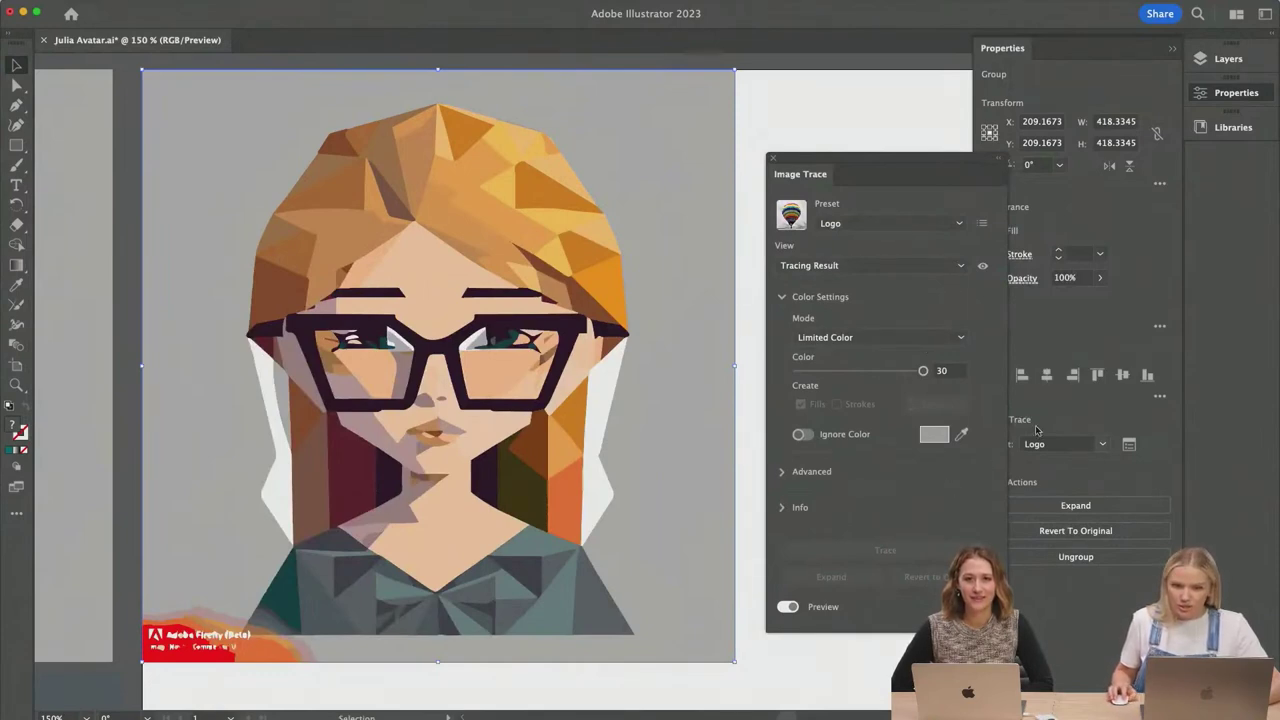
{"action": "left_click", "coordinate": [773, 158]}
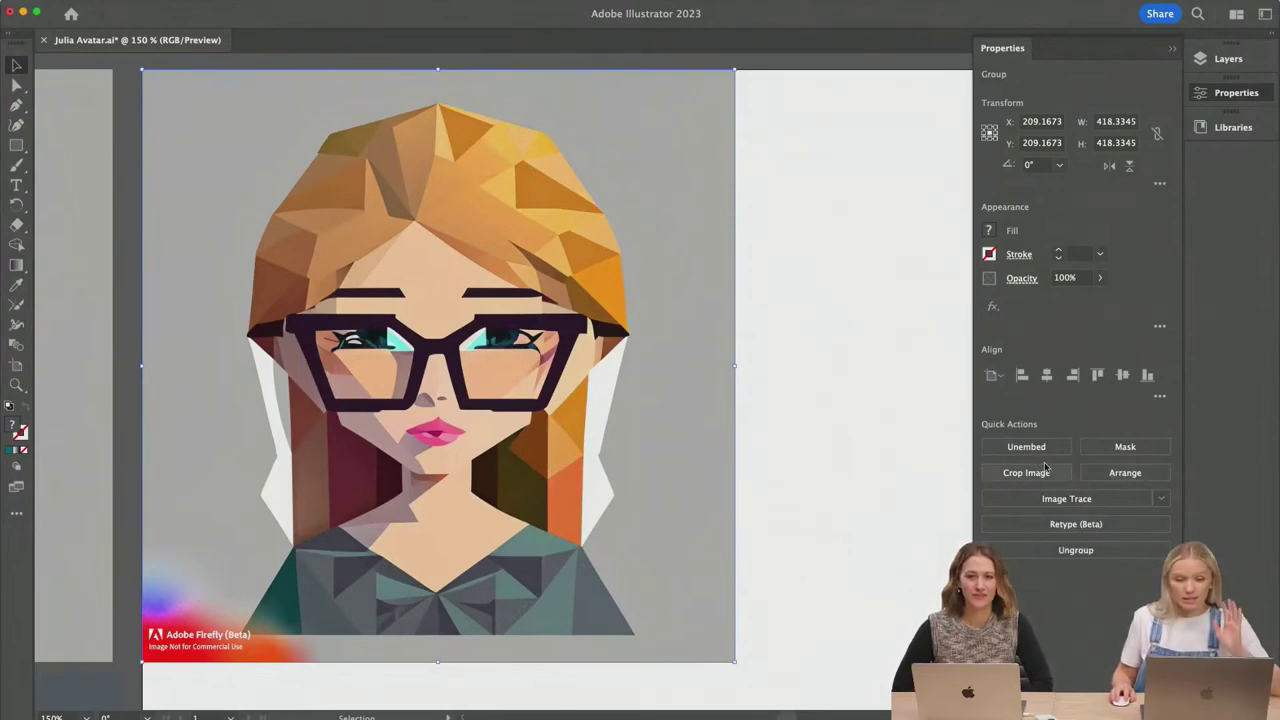
Step: Image trace the avatar copy with the Logo preset and ignore the grey background colour sampled beside the figure
{"action": "left_click", "coordinate": [1050, 499]}
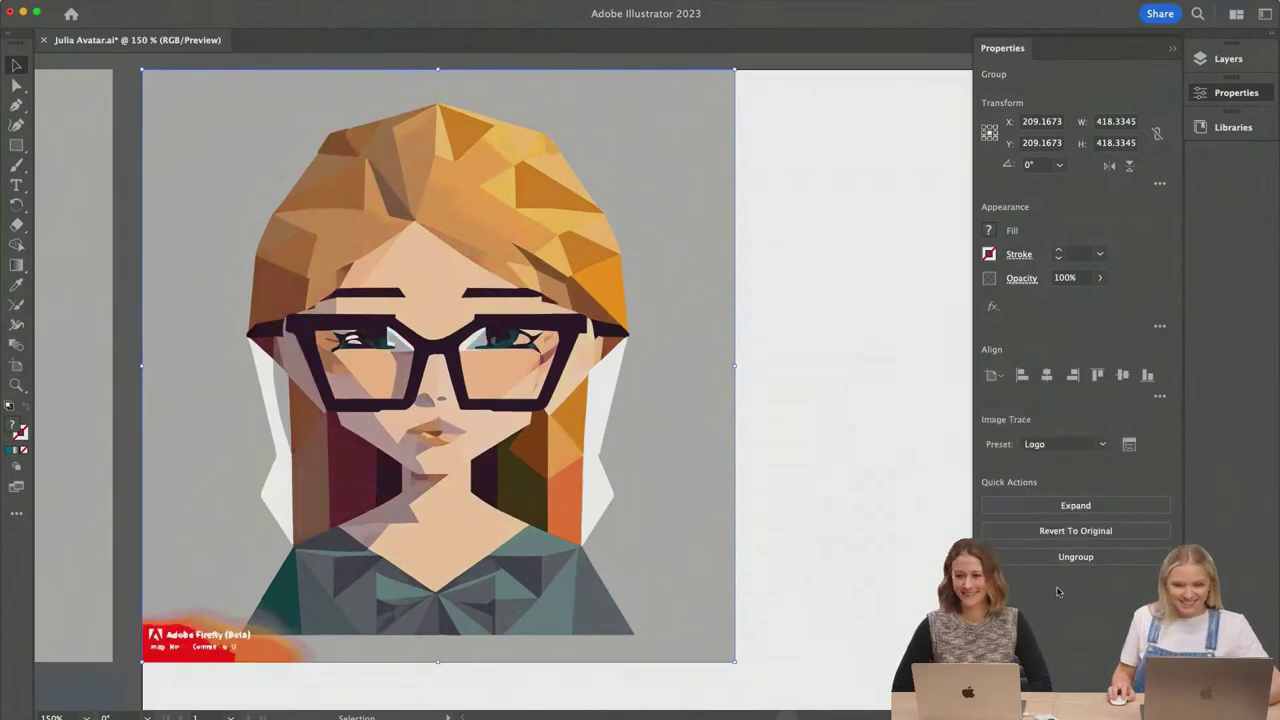
{"action": "left_click", "coordinate": [1129, 444]}
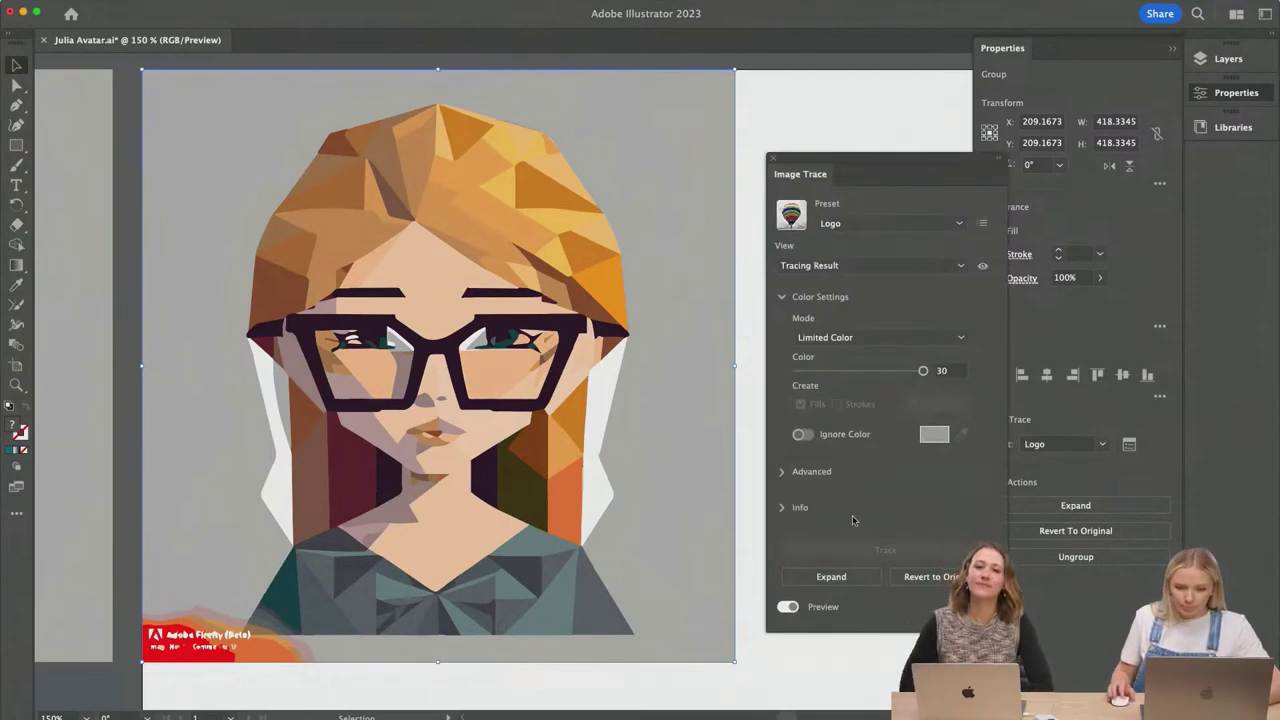
{"action": "left_click", "coordinate": [802, 434]}
{"action": "left_click", "coordinate": [961, 434]}
{"action": "left_click", "coordinate": [688, 392]}
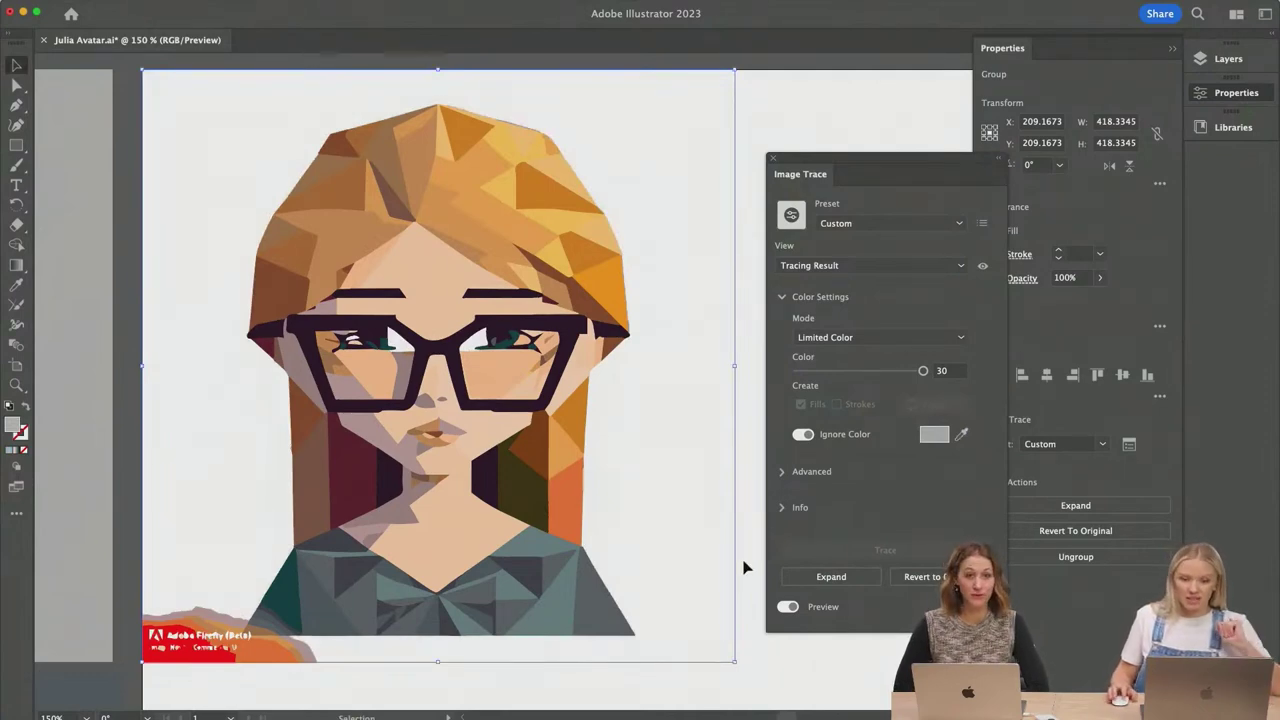
Step: Set the trace's Paths to 32%, Corners to 79% and Noise to 7, and expand the tracing into editable paths
{"action": "left_click", "coordinate": [781, 473]}
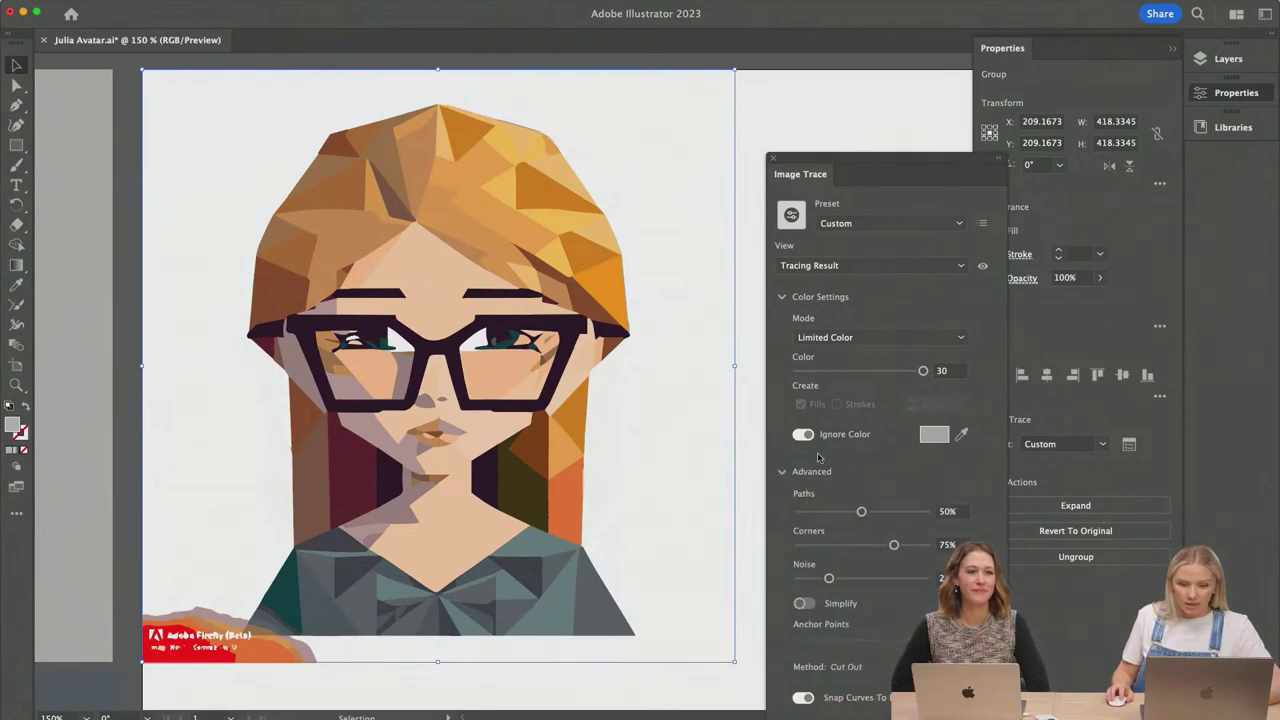
{"action": "mouse_move", "coordinate": [861, 511]}
{"action": "left_mouse_down"}
{"action": "mouse_move", "coordinate": [891, 513]}
{"action": "mouse_move", "coordinate": [857, 513]}
{"action": "left_mouse_up"}
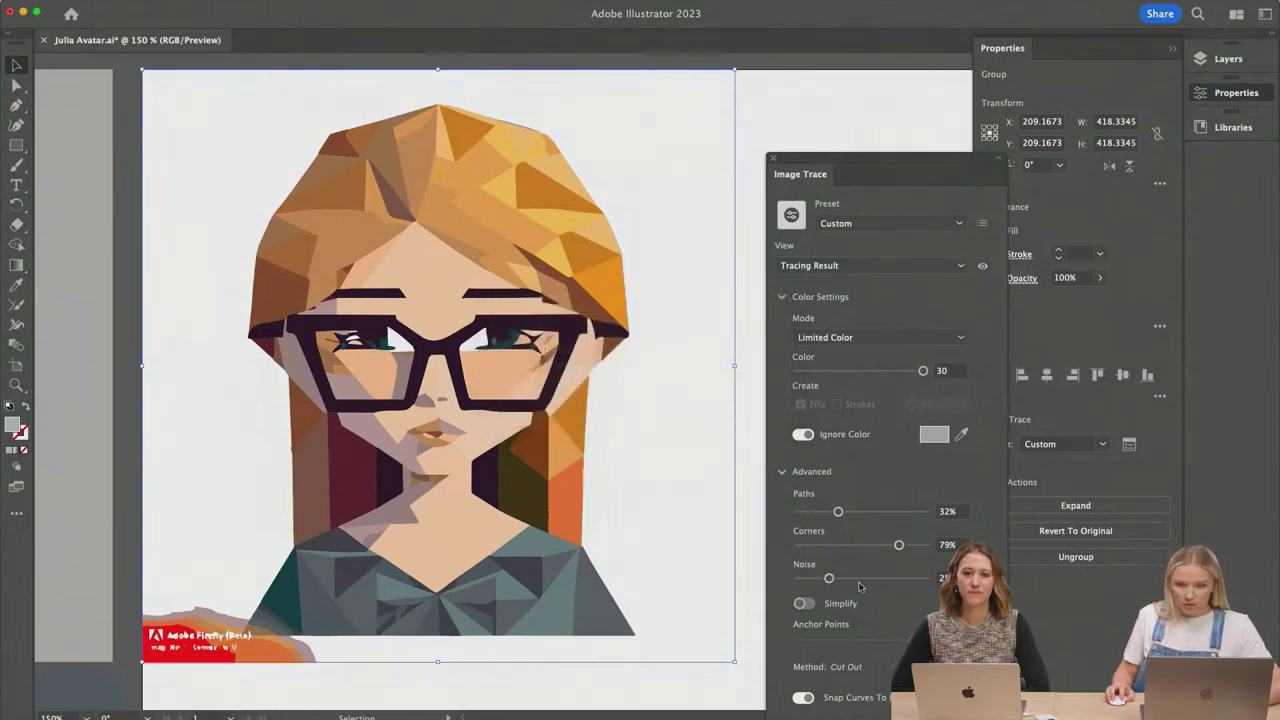
{"action": "left_click_drag", "start_coordinate": [830, 581], "coordinate": [809, 581]}
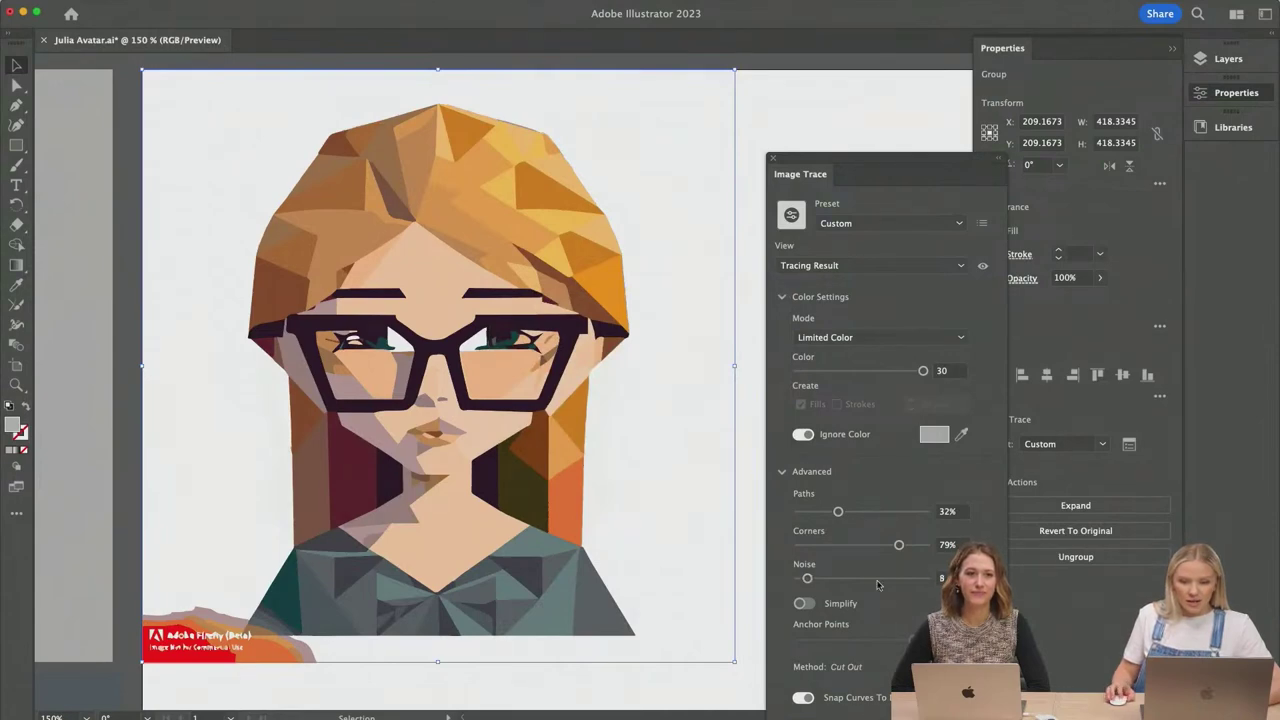
{"action": "left_click_drag", "start_coordinate": [809, 578], "coordinate": [805, 579]}
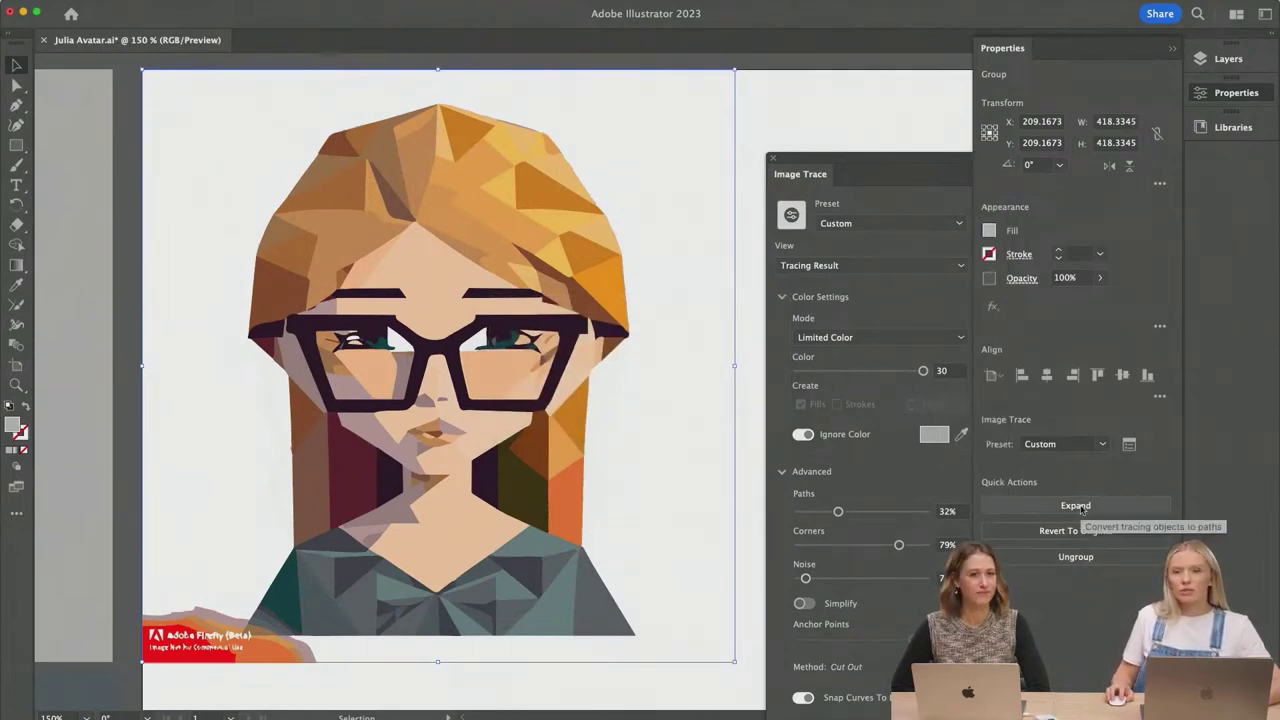
{"action": "left_click", "coordinate": [1077, 506]}
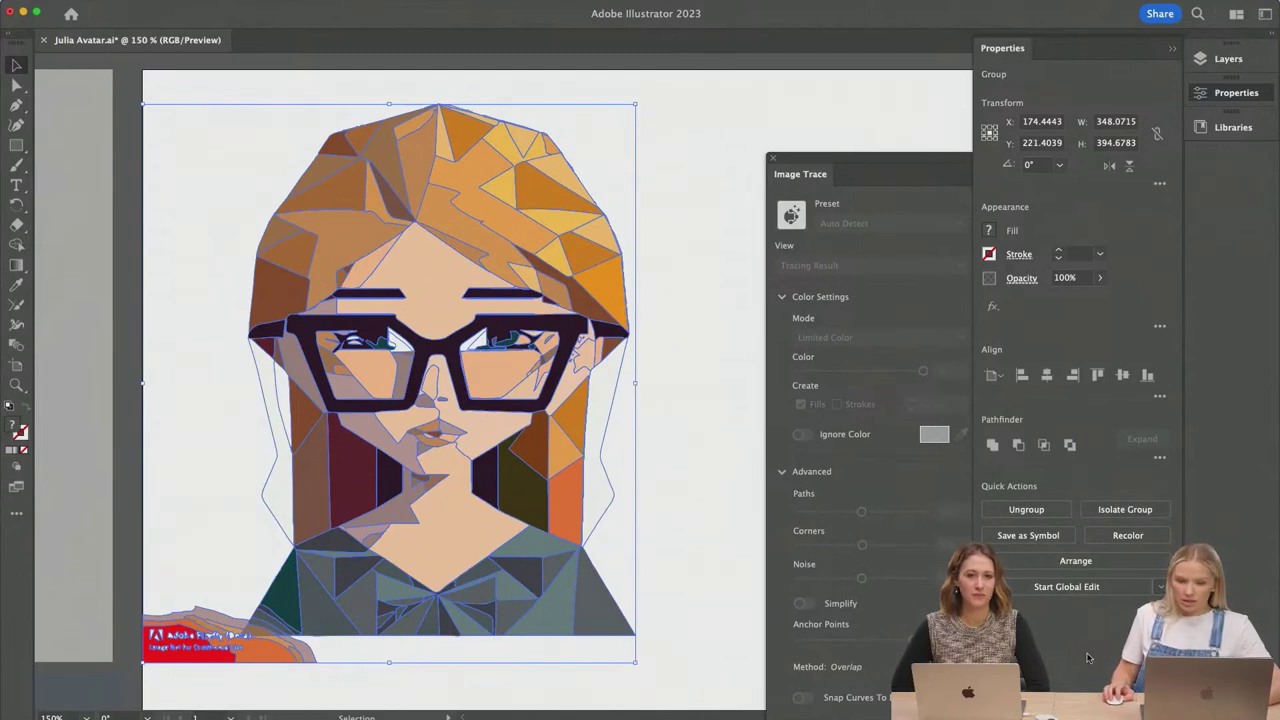
Step: Move the expanded avatar tracing slightly down and to the right on the artboard
{"action": "left_click", "coordinate": [696, 621]}
{"action": "key", "text": "super+minus"}
{"action": "key", "text": "super+minus"}
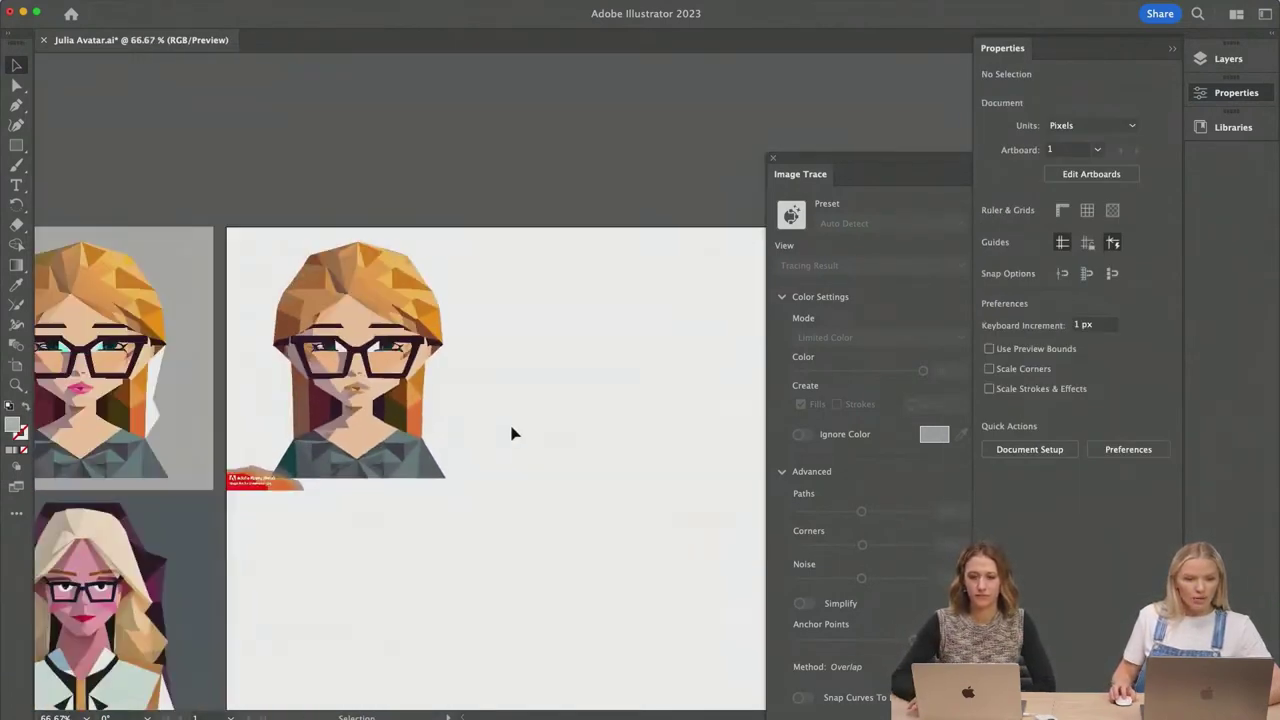
{"action": "left_click", "coordinate": [375, 292]}
{"action": "left_click_drag", "start_coordinate": [375, 292], "coordinate": [387, 324]}
{"action": "left_click", "coordinate": [523, 463]}
{"action": "scroll", "coordinate": [271, 533], "scroll_direction": "up", "scroll_amount": 3}
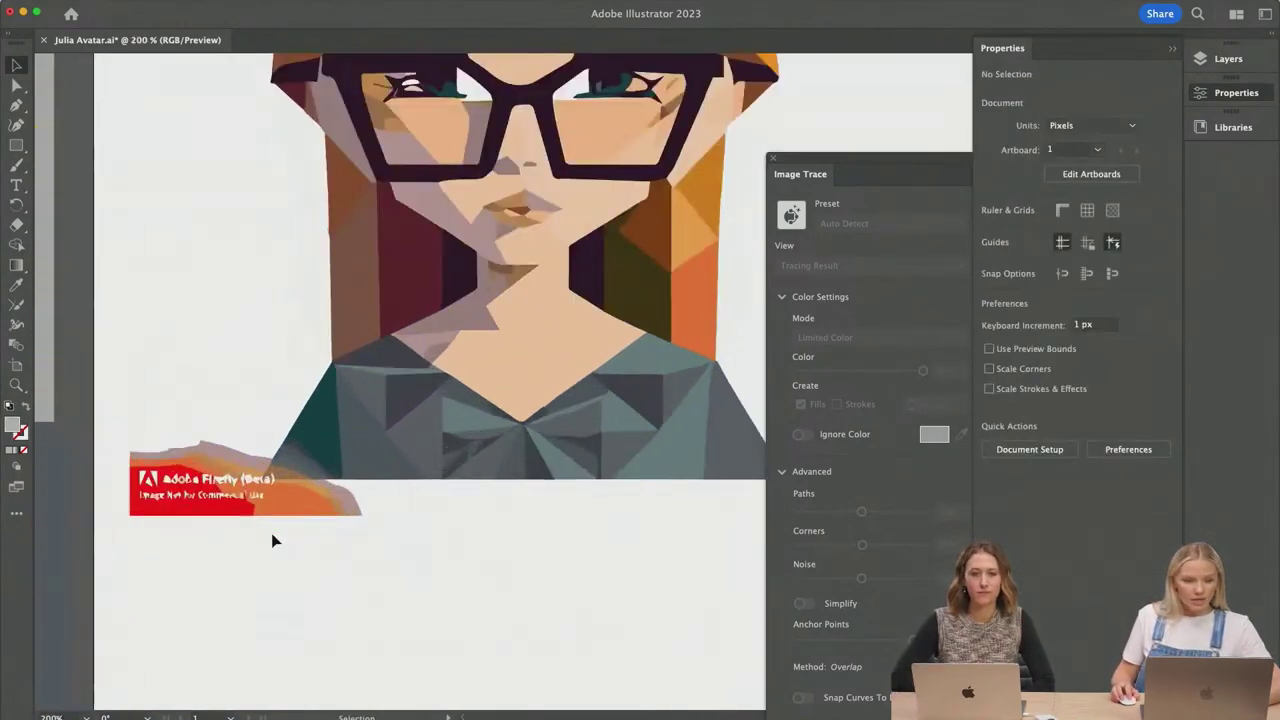
{"action": "scroll", "coordinate": [255, 529], "scroll_direction": "down", "scroll_amount": 2}
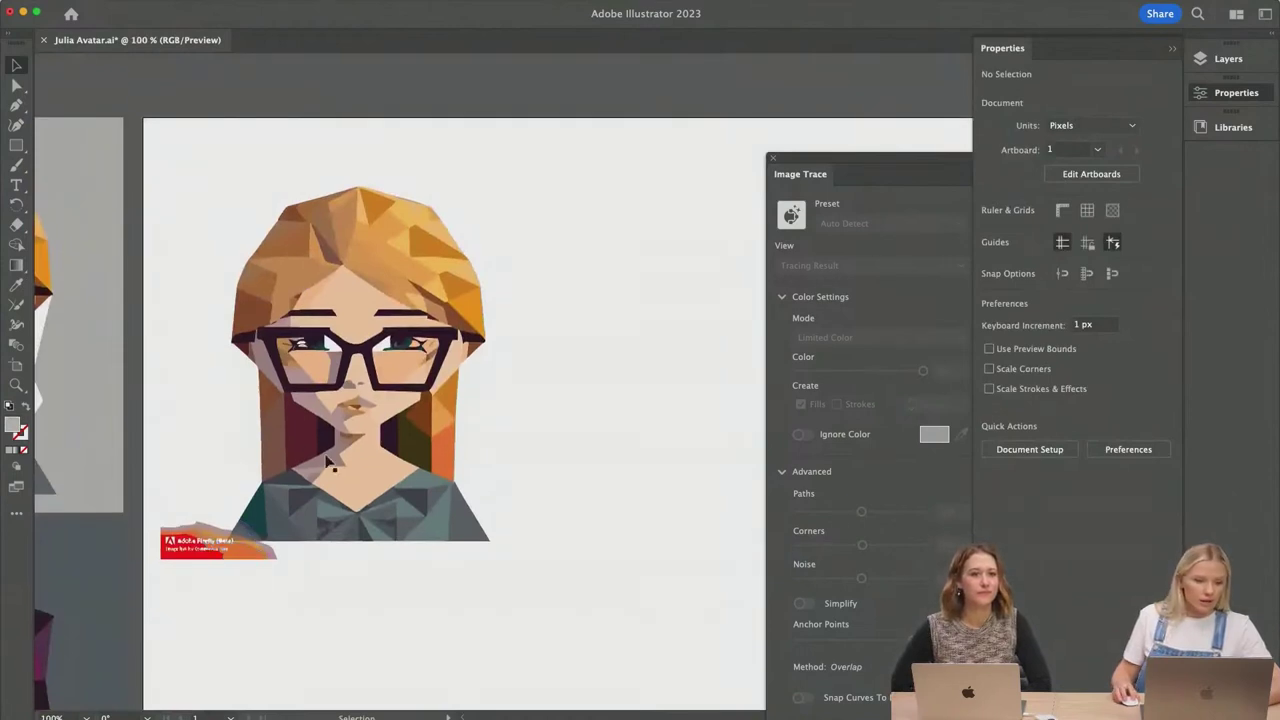
Step: Try covering the traced avatar with a grey rectangle about 304 by 373 px, and delete the rectangle
{"action": "left_click", "coordinate": [14, 146]}
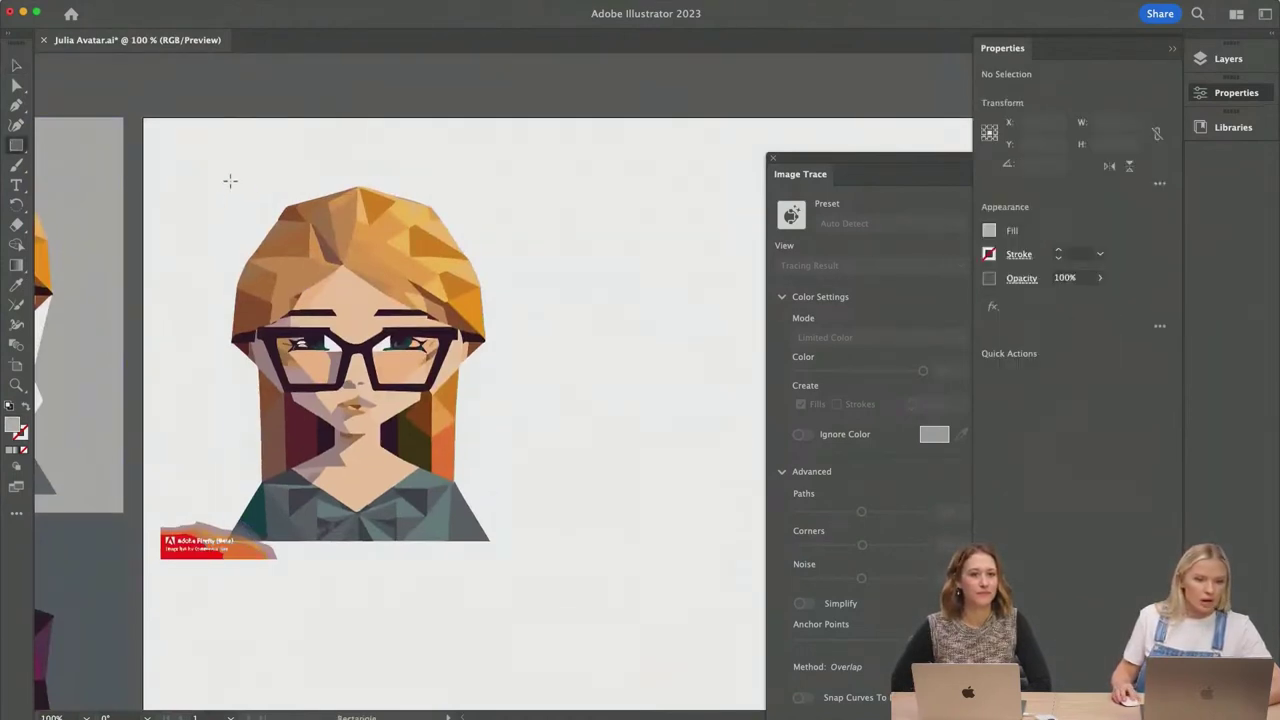
{"action": "left_click_drag", "start_coordinate": [212, 165], "coordinate": [501, 516]}
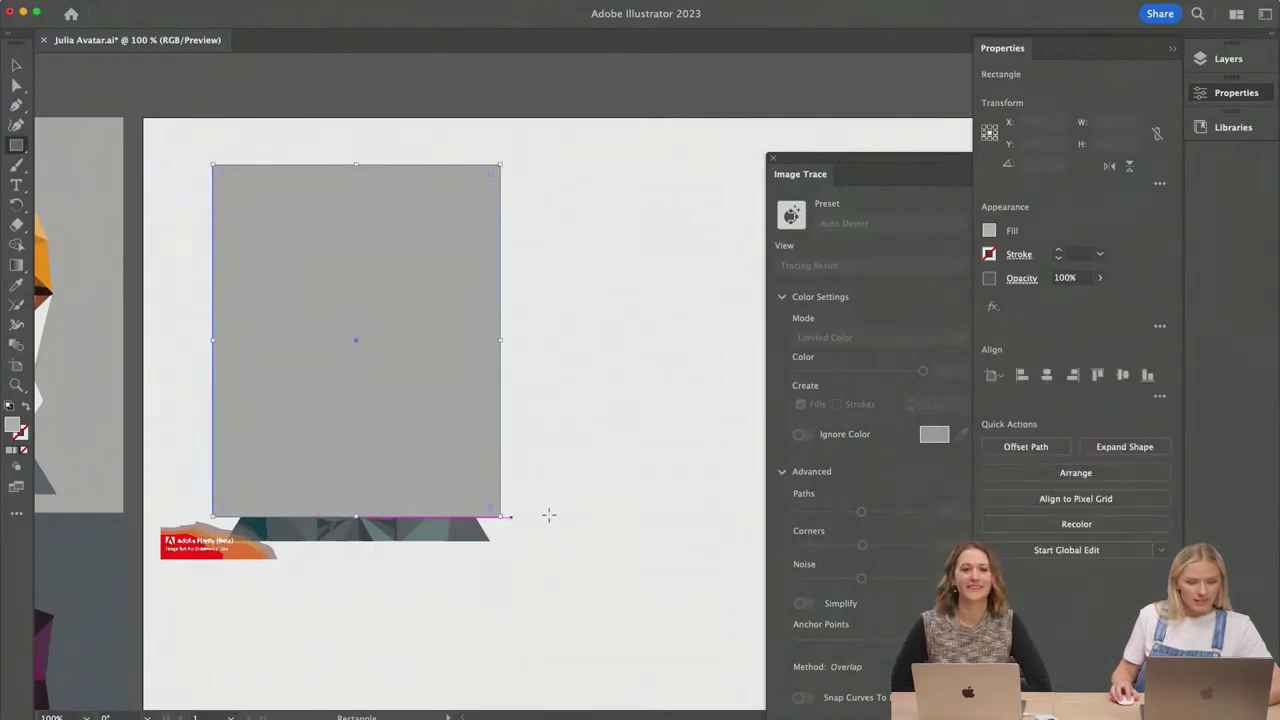
{"action": "key", "text": "v"}
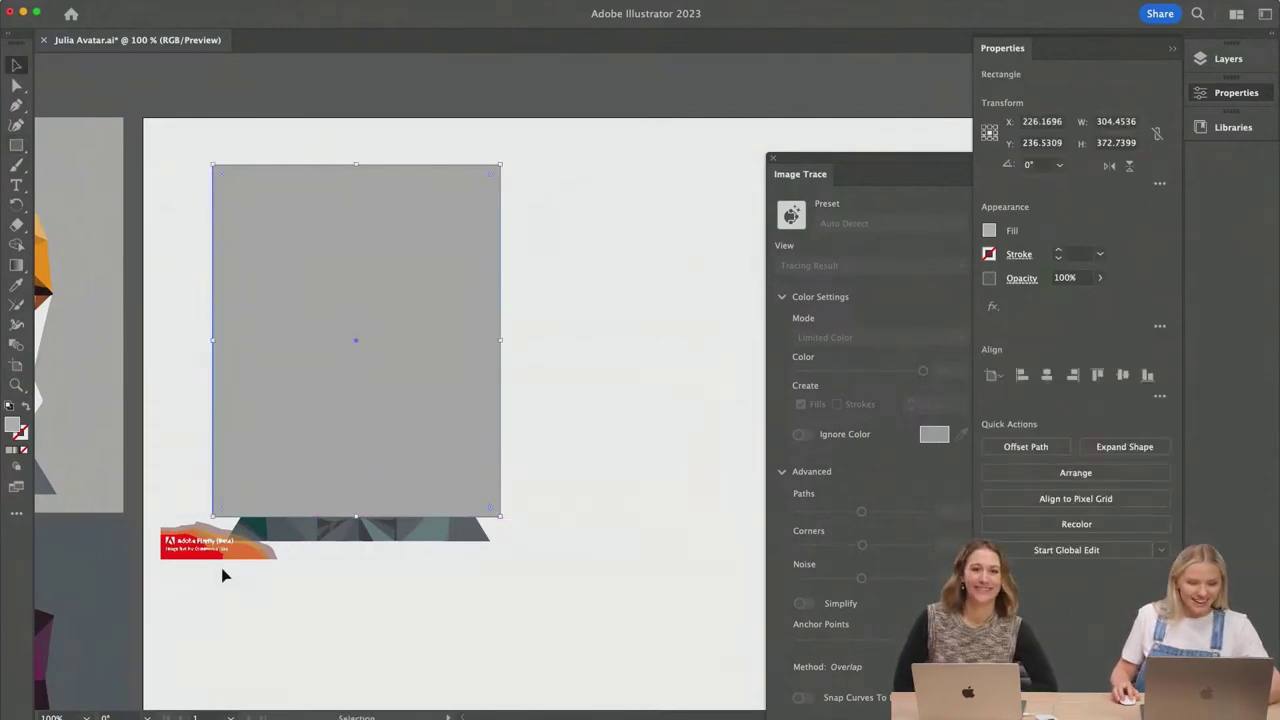
{"action": "mouse_move", "coordinate": [562, 145]}
{"action": "left_mouse_down"}
{"action": "mouse_move", "coordinate": [316, 500]}
{"action": "mouse_move", "coordinate": [157, 583]}
{"action": "mouse_move", "coordinate": [158, 560]}
{"action": "left_mouse_up"}
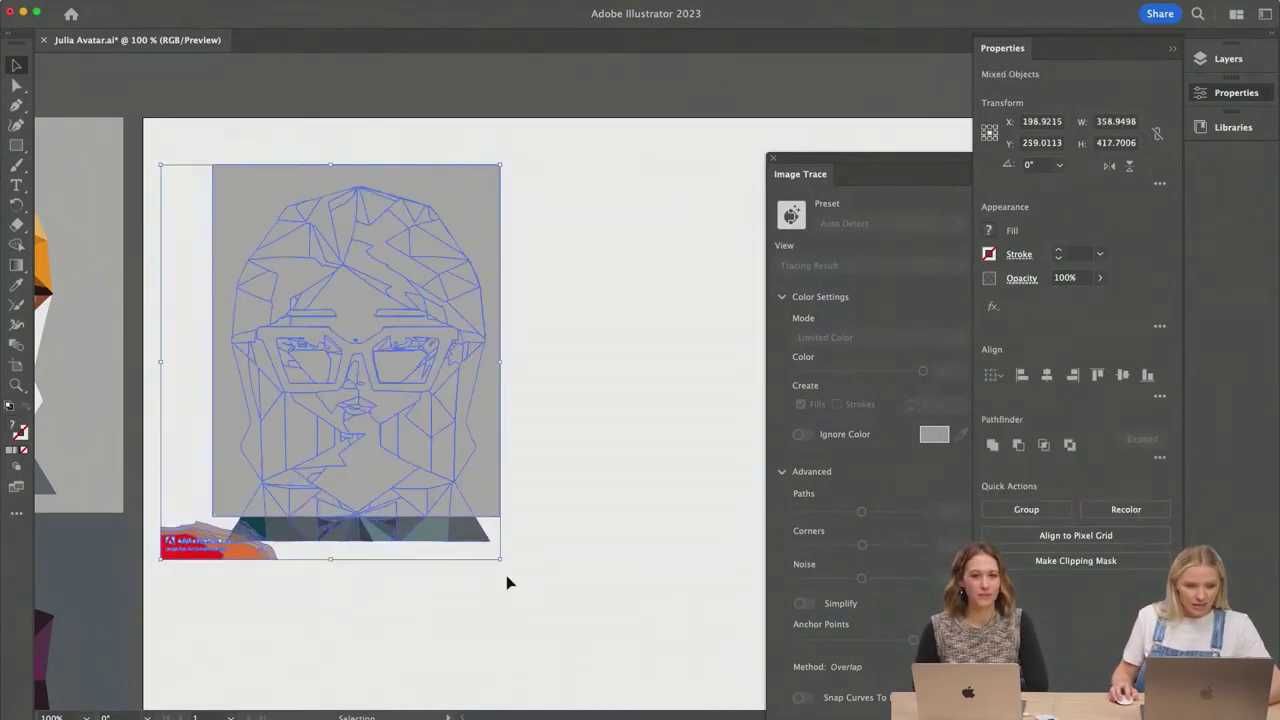
{"action": "left_click", "coordinate": [453, 586]}
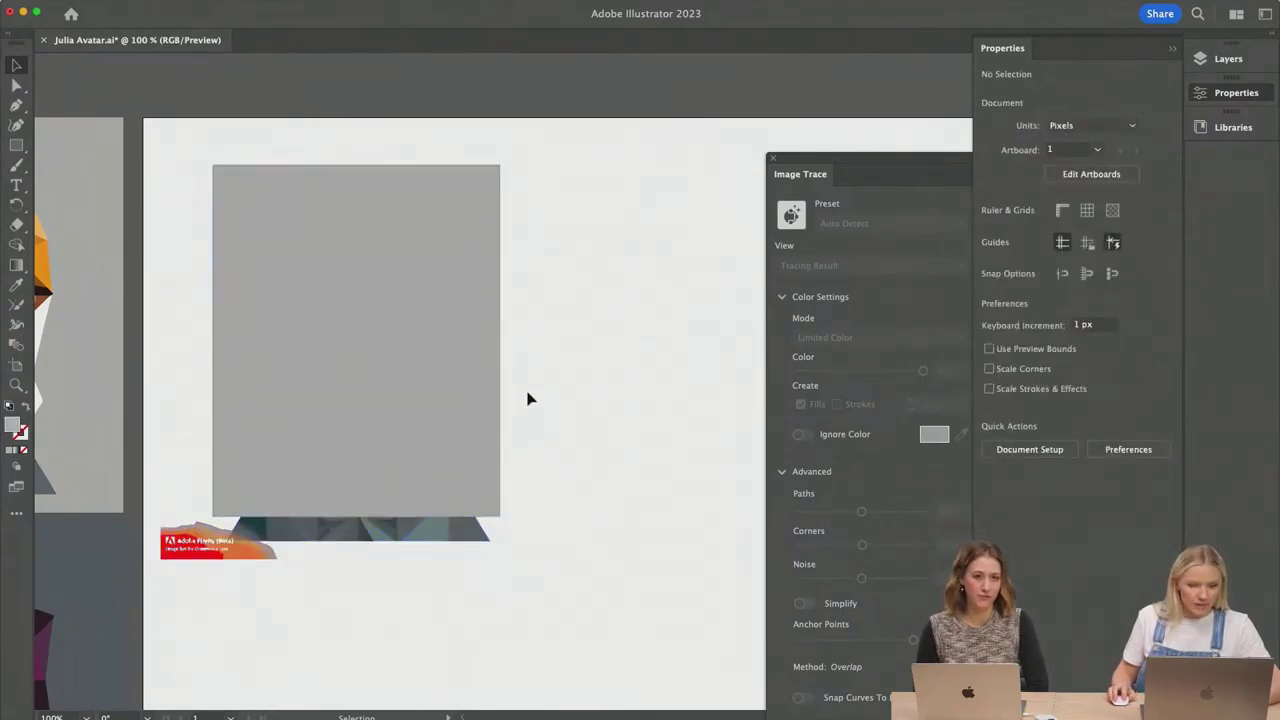
{"action": "left_click", "coordinate": [484, 432]}
{"action": "key", "text": "Delete"}
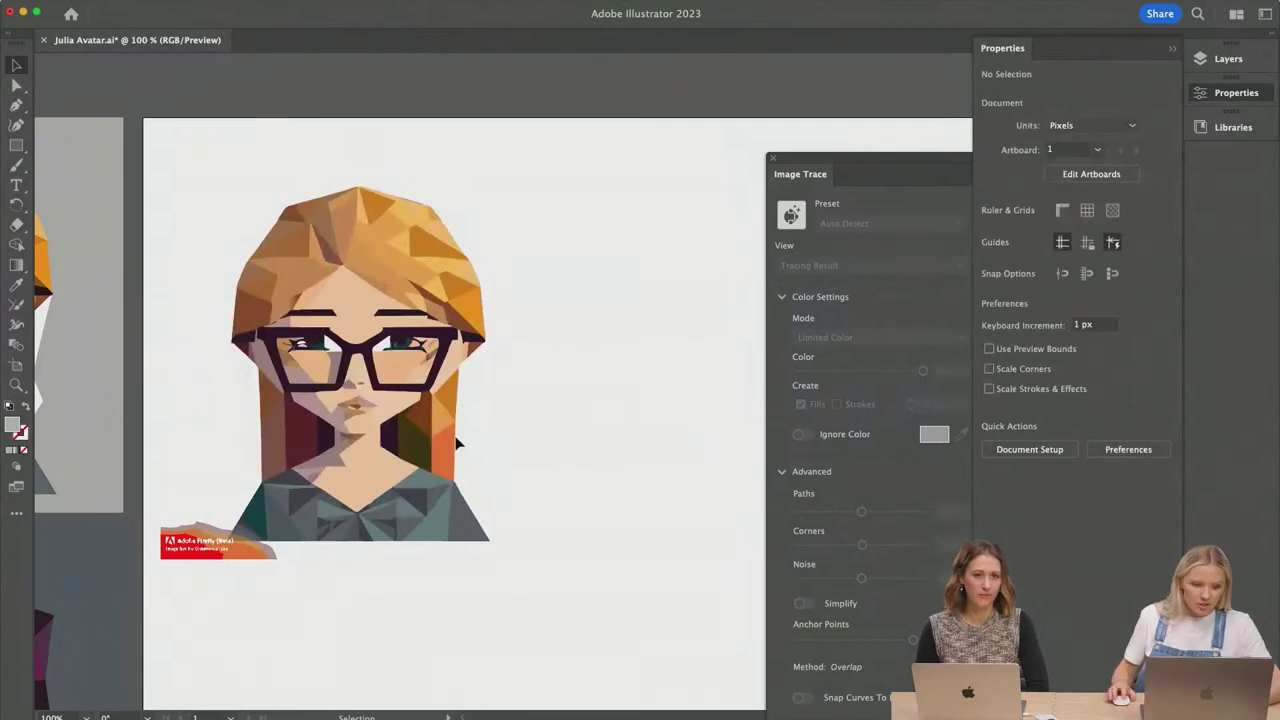
Step: Hide the Properties and Image Trace settings to clear the canvas around the traced avatar, leaving nothing selected
{"action": "left_click", "coordinate": [283, 545]}
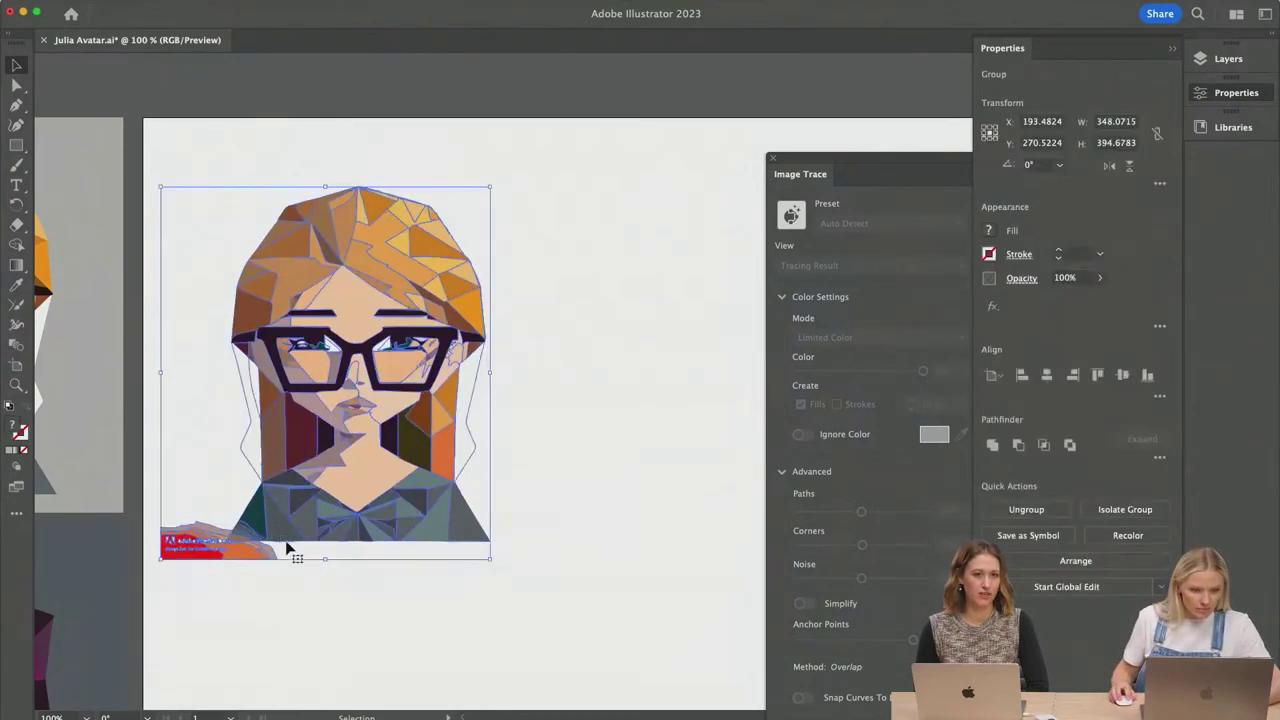
{"action": "left_click", "coordinate": [296, 570]}
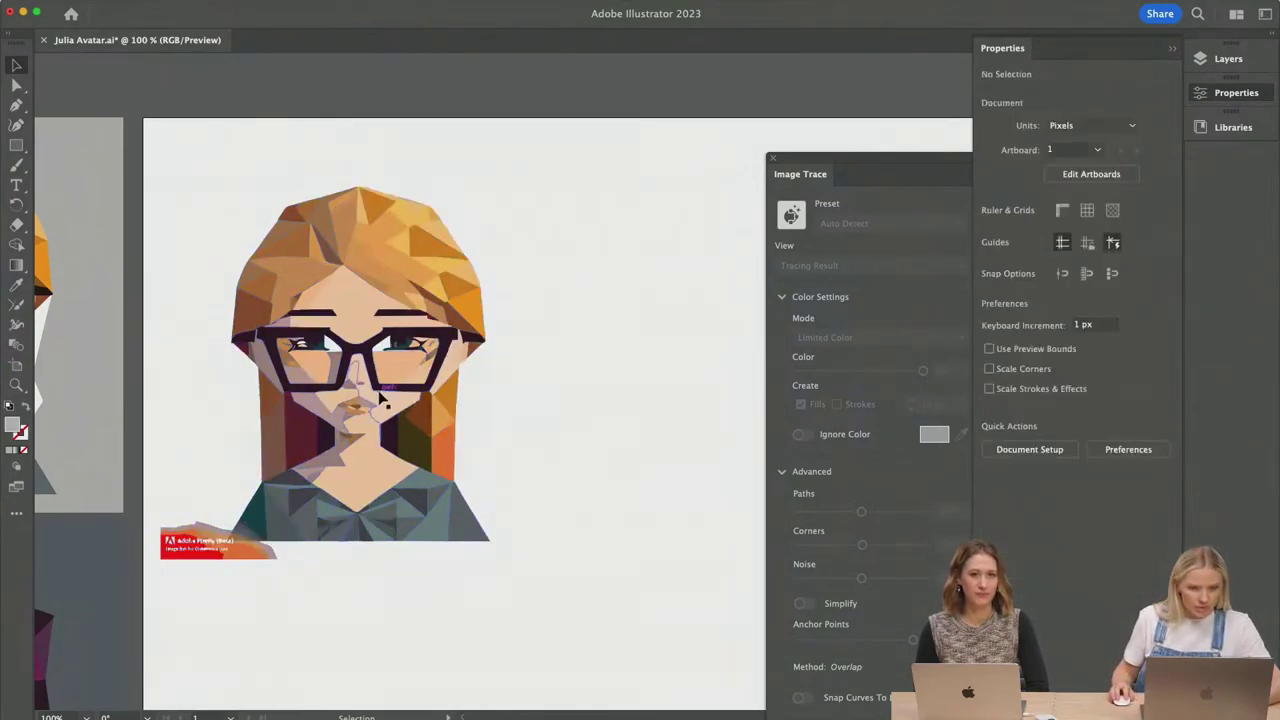
{"action": "left_click", "coordinate": [386, 400]}
{"action": "key", "text": "super+equal"}
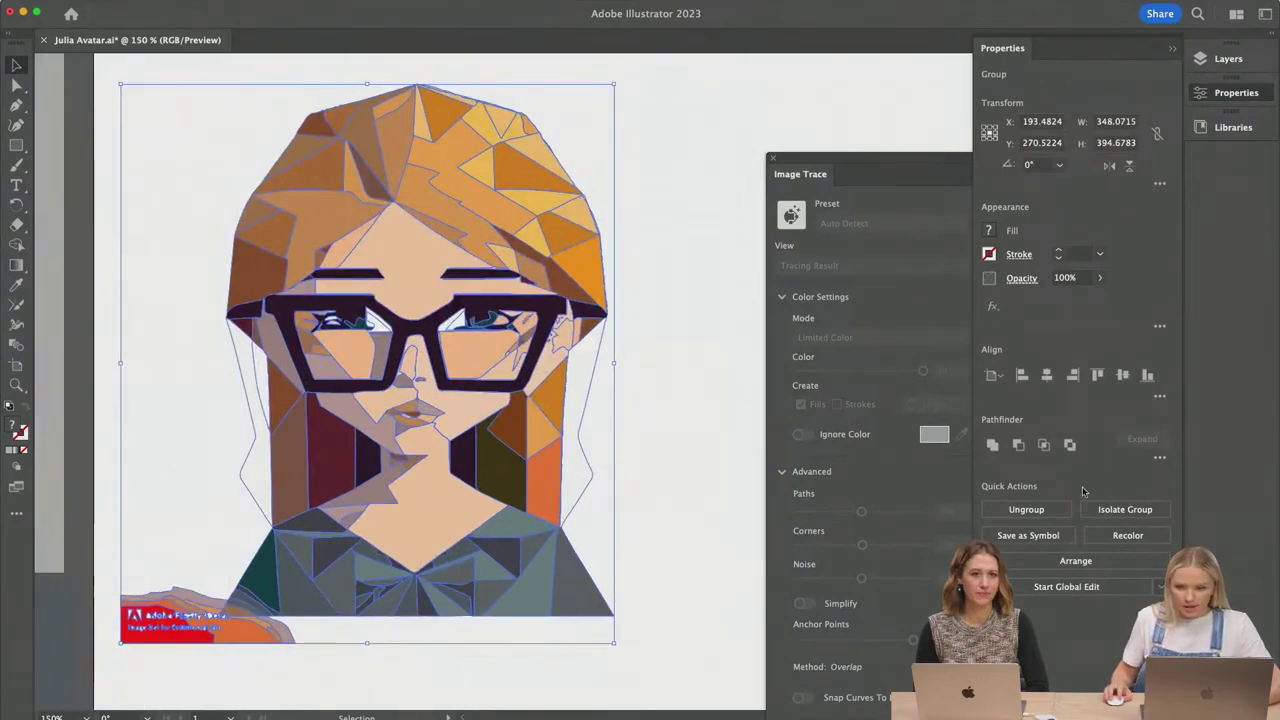
{"action": "left_click", "coordinate": [1240, 95]}
{"action": "left_click", "coordinate": [771, 162]}
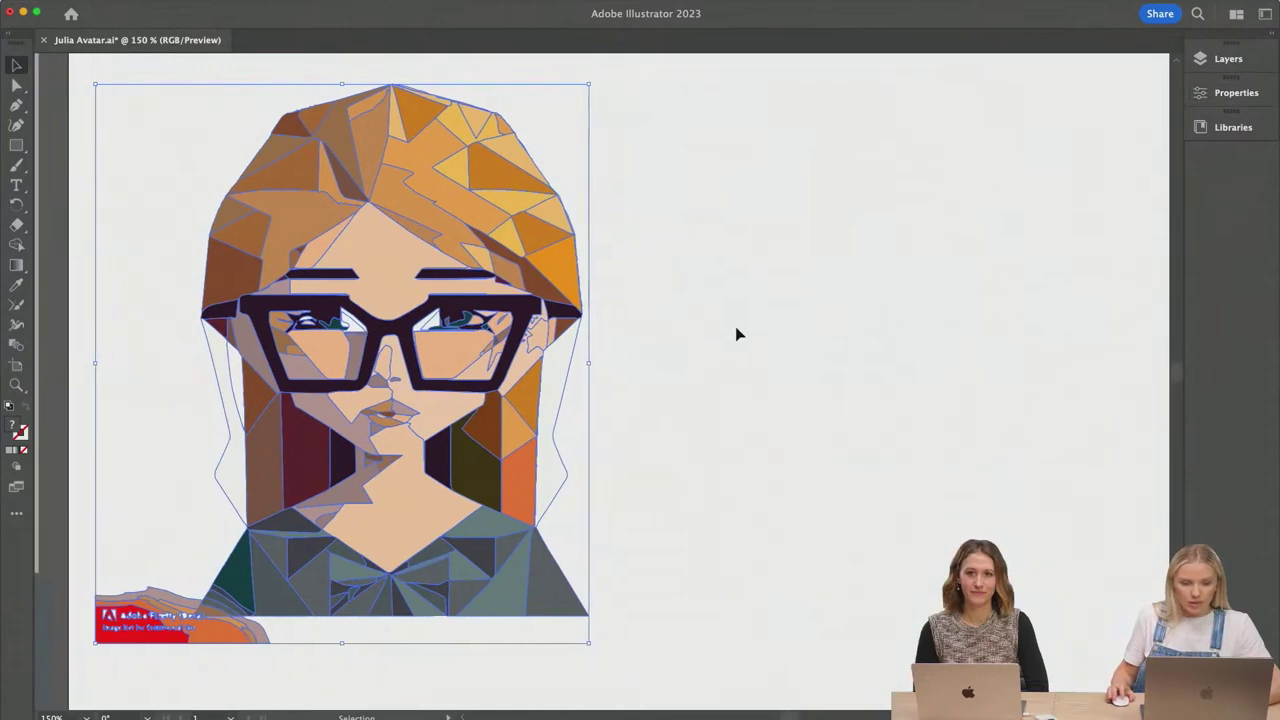
{"action": "left_click", "coordinate": [735, 326]}
{"action": "scroll", "coordinate": [735, 326], "scroll_direction": "down", "scroll_amount": 4}
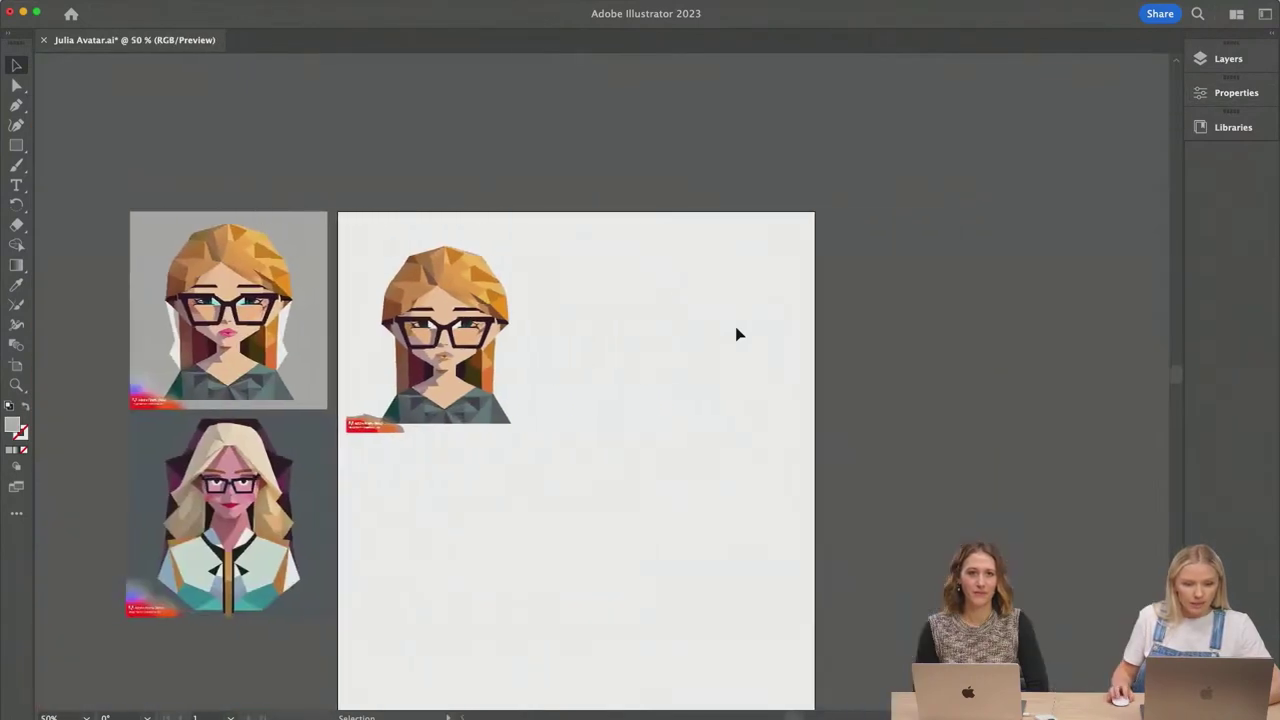
{"action": "scroll", "coordinate": [657, 329], "scroll_direction": "up", "scroll_amount": 4}
{"action": "scroll", "coordinate": [658, 330], "scroll_direction": "left", "scroll_amount": 3}
{"action": "key", "text": "super+1"}
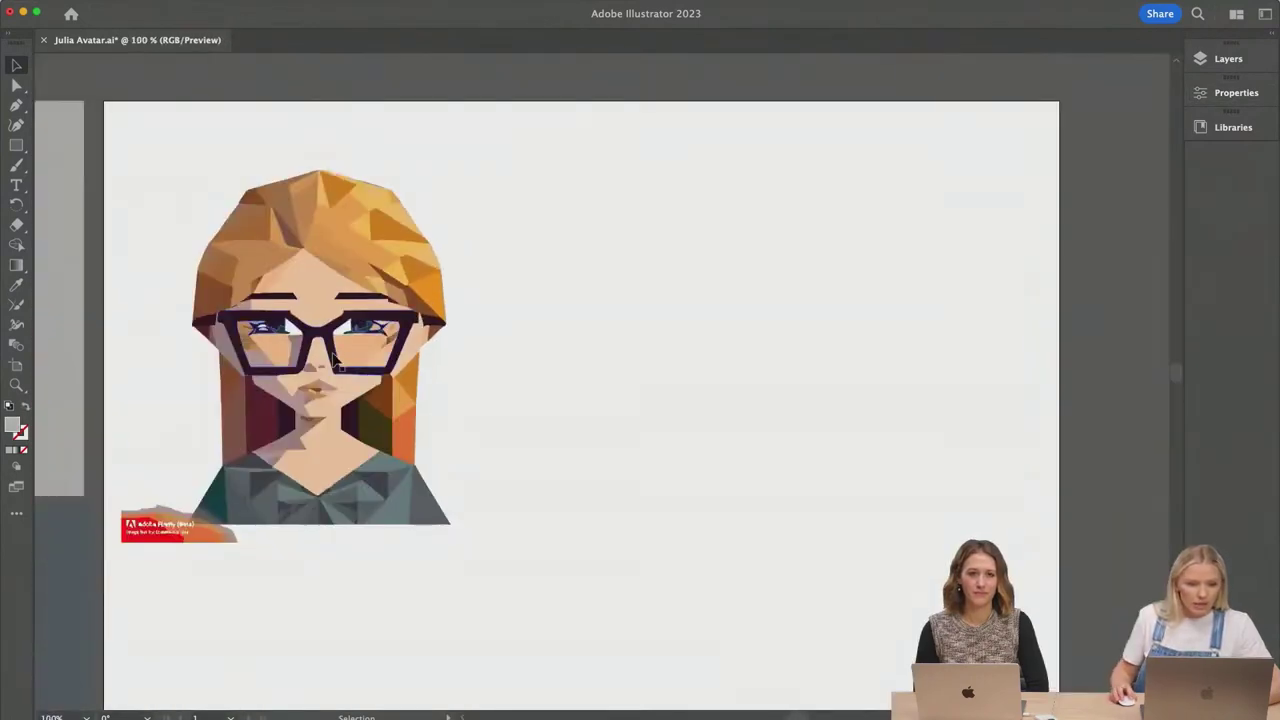
Step: Try moving the glasses off the avatar's face inside its isolated group, undo the move and leave the group
{"action": "left_click", "coordinate": [336, 361]}
{"action": "double_click", "coordinate": [336, 361]}
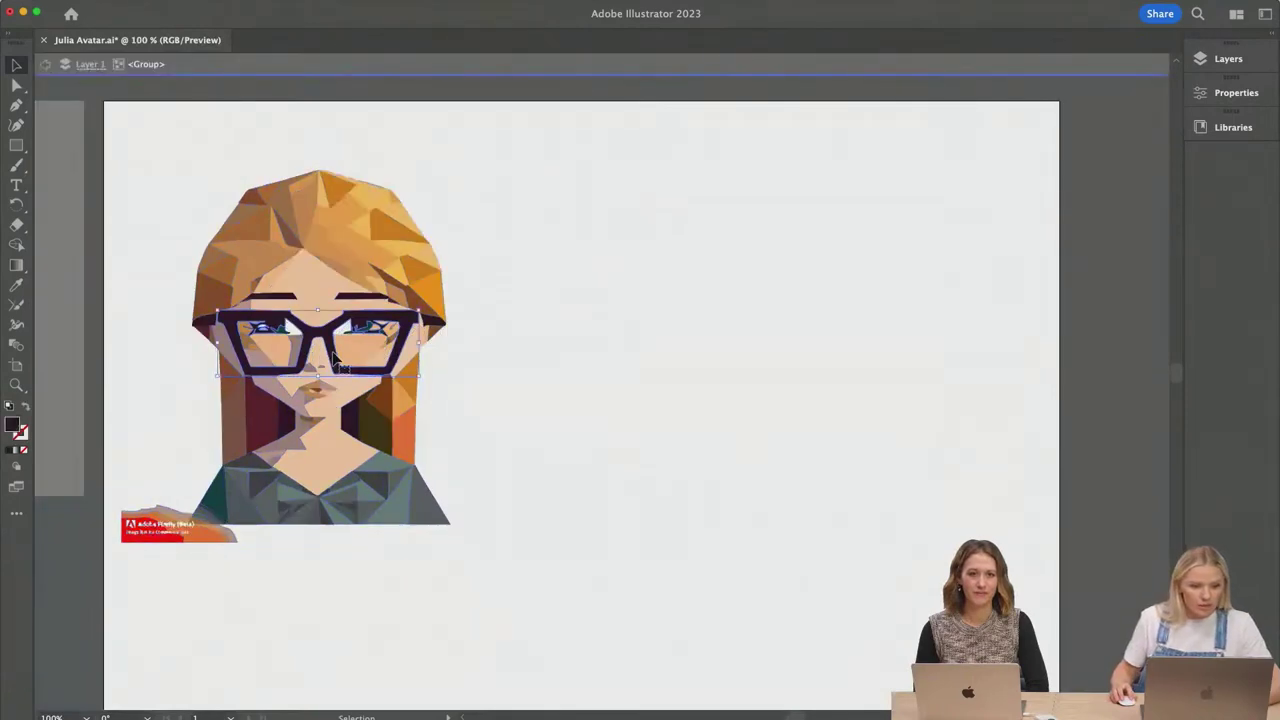
{"action": "left_click_drag", "start_coordinate": [336, 361], "coordinate": [611, 361]}
{"action": "key", "text": "super+z"}
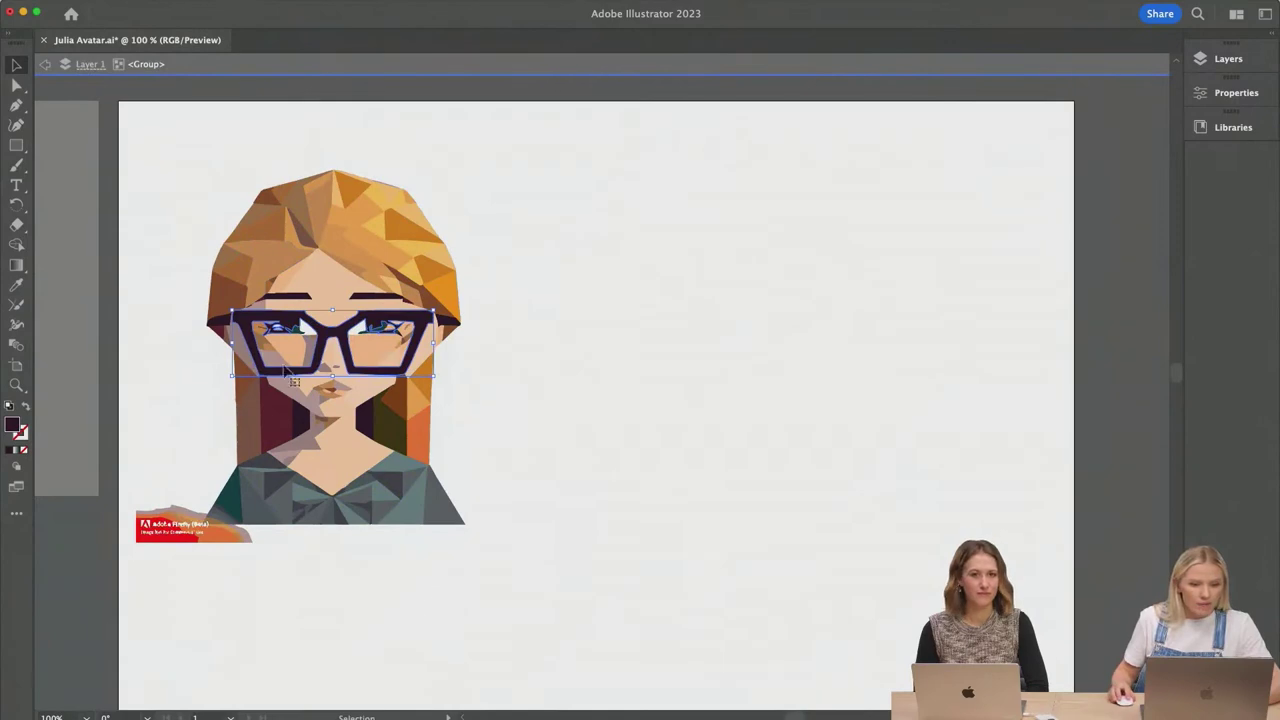
{"action": "double_click", "coordinate": [587, 423]}
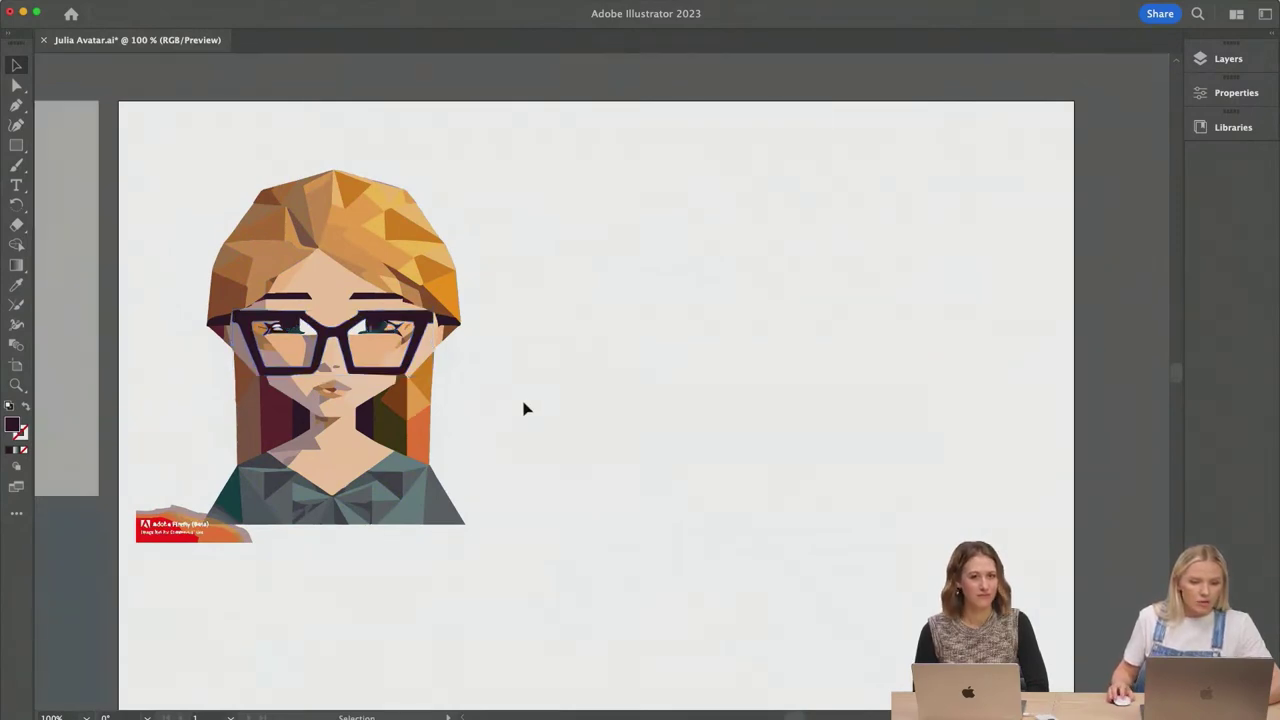
Step: Recolour the dark brown gap between the avatar's lips with the tan sampled from the upper lip
{"action": "scroll", "coordinate": [523, 409], "scroll_direction": "up", "scroll_amount": 10}
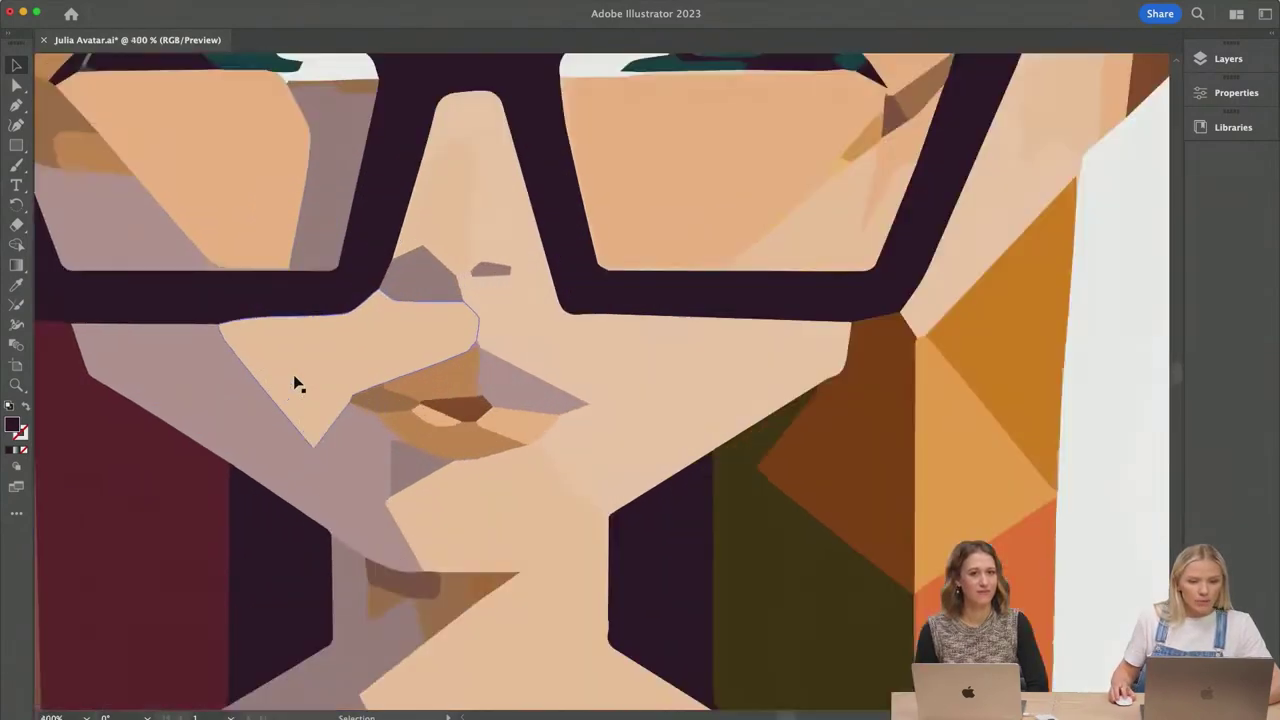
{"action": "scroll", "coordinate": [786, 486], "scroll_direction": "down", "scroll_amount": 6}
{"action": "scroll", "coordinate": [737, 486], "scroll_direction": "up", "scroll_amount": 6}
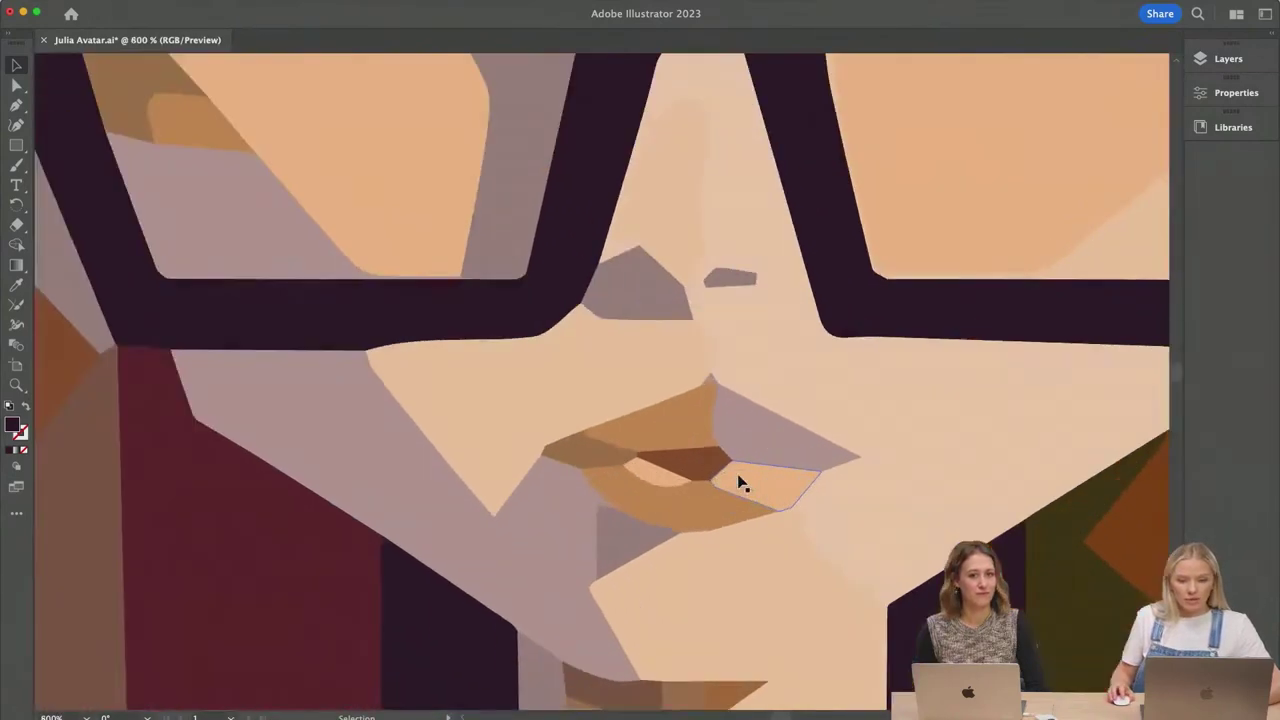
{"action": "double_click", "coordinate": [690, 472]}
{"action": "key", "text": "i"}
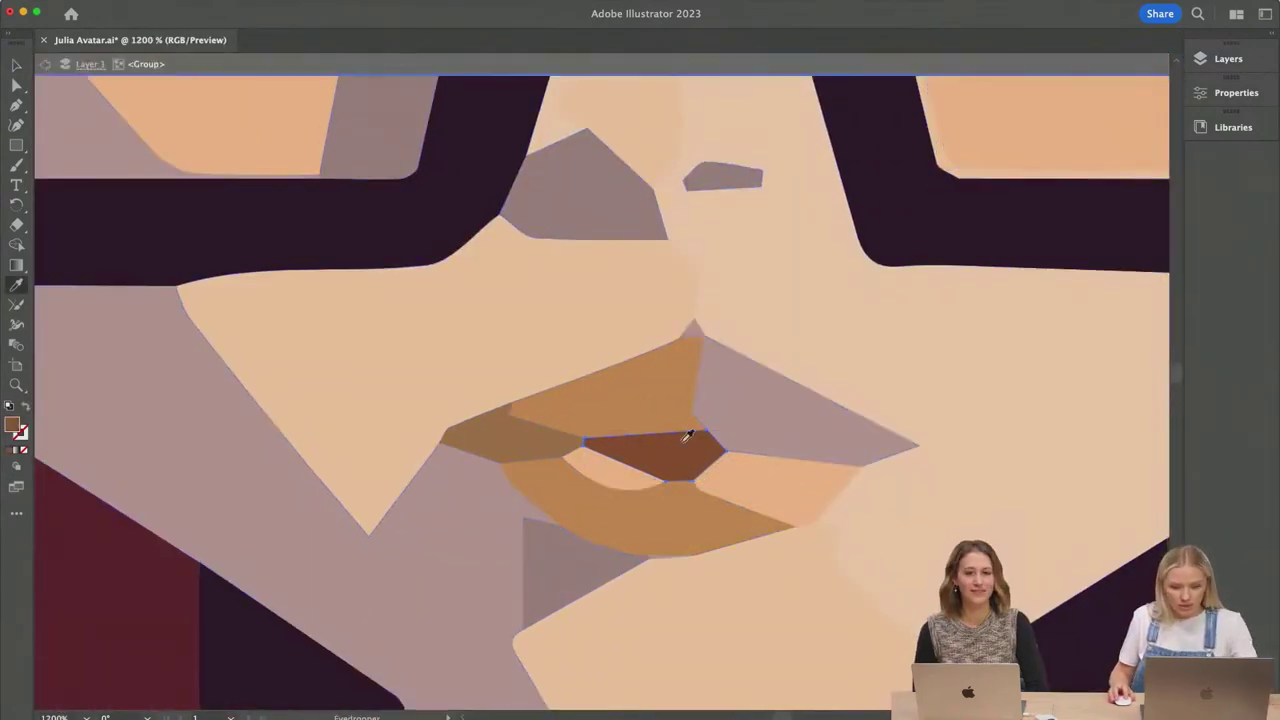
{"action": "left_click", "coordinate": [677, 388]}
{"action": "scroll", "coordinate": [717, 437], "scroll_direction": "down", "scroll_amount": 4}
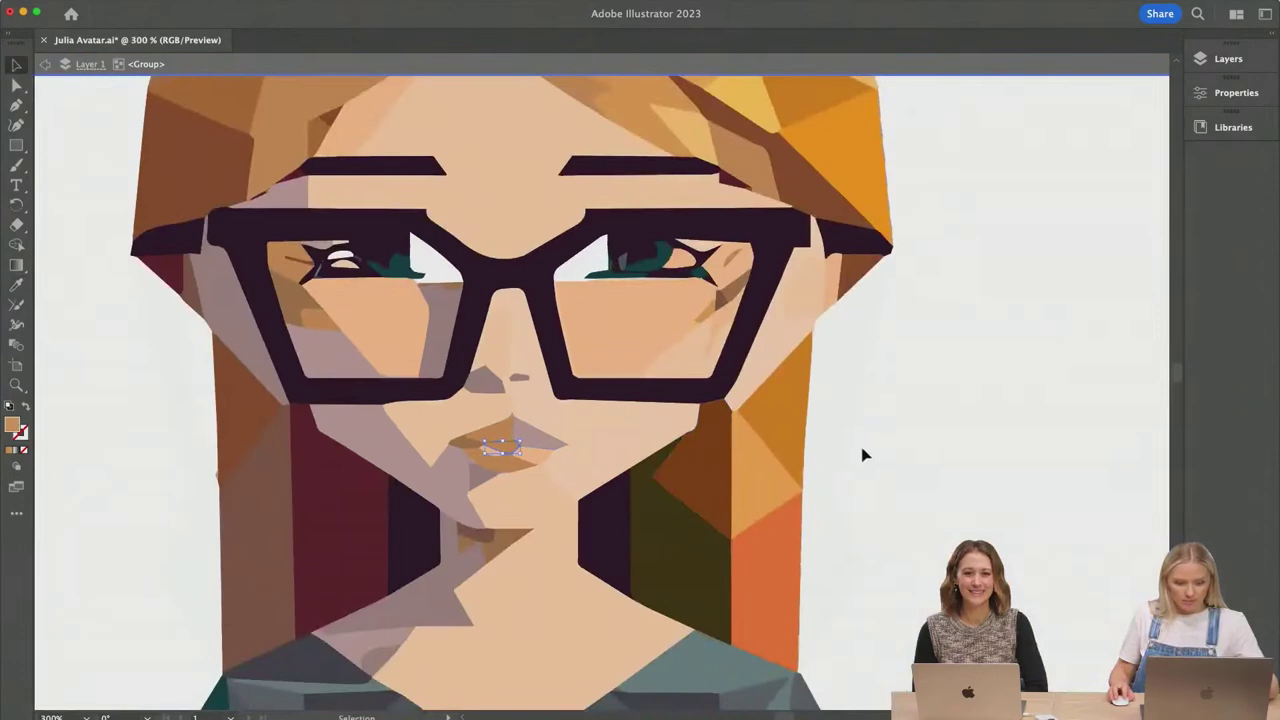
{"action": "key", "text": "v"}
{"action": "key", "text": "Escape"}
Step: Isolate the avatar group and delete all the shapes that form the lips, including the small inner piece
{"action": "scroll", "coordinate": [866, 450], "scroll_direction": "down", "scroll_amount": 4}
{"action": "scroll", "coordinate": [868, 454], "scroll_direction": "up", "scroll_amount": 5}
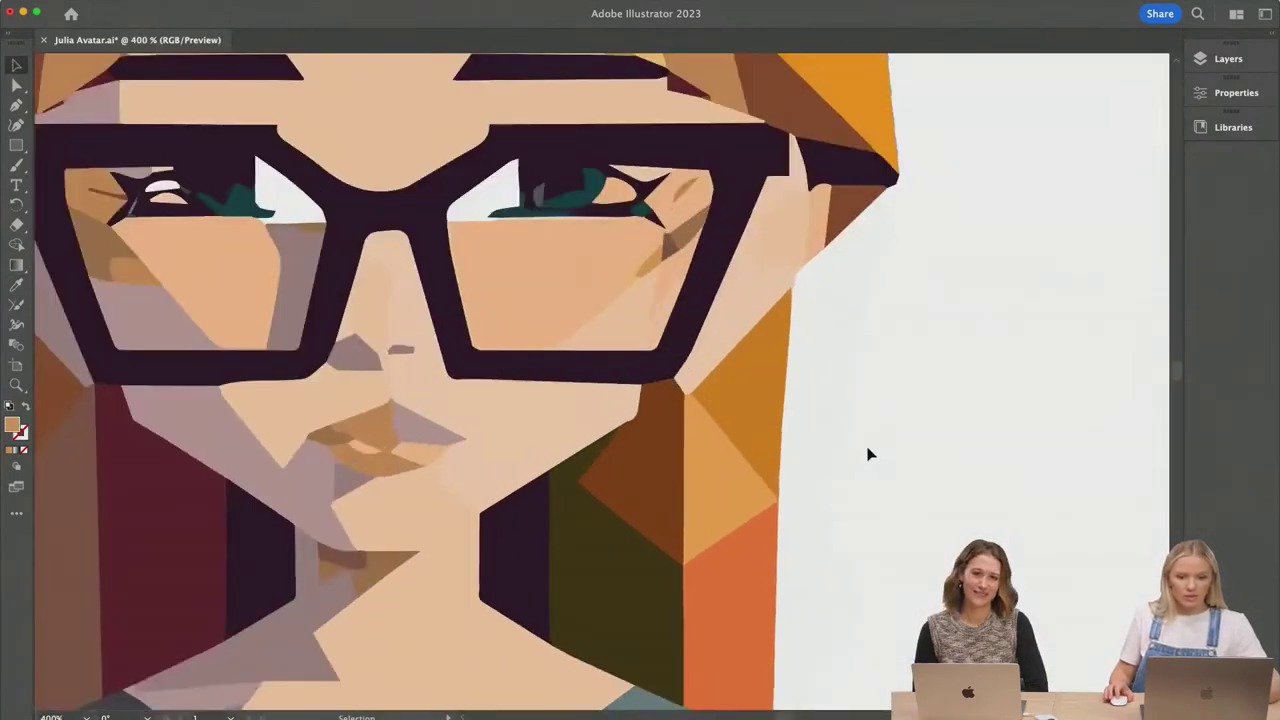
{"action": "scroll", "coordinate": [322, 455], "scroll_direction": "up", "scroll_amount": 2}
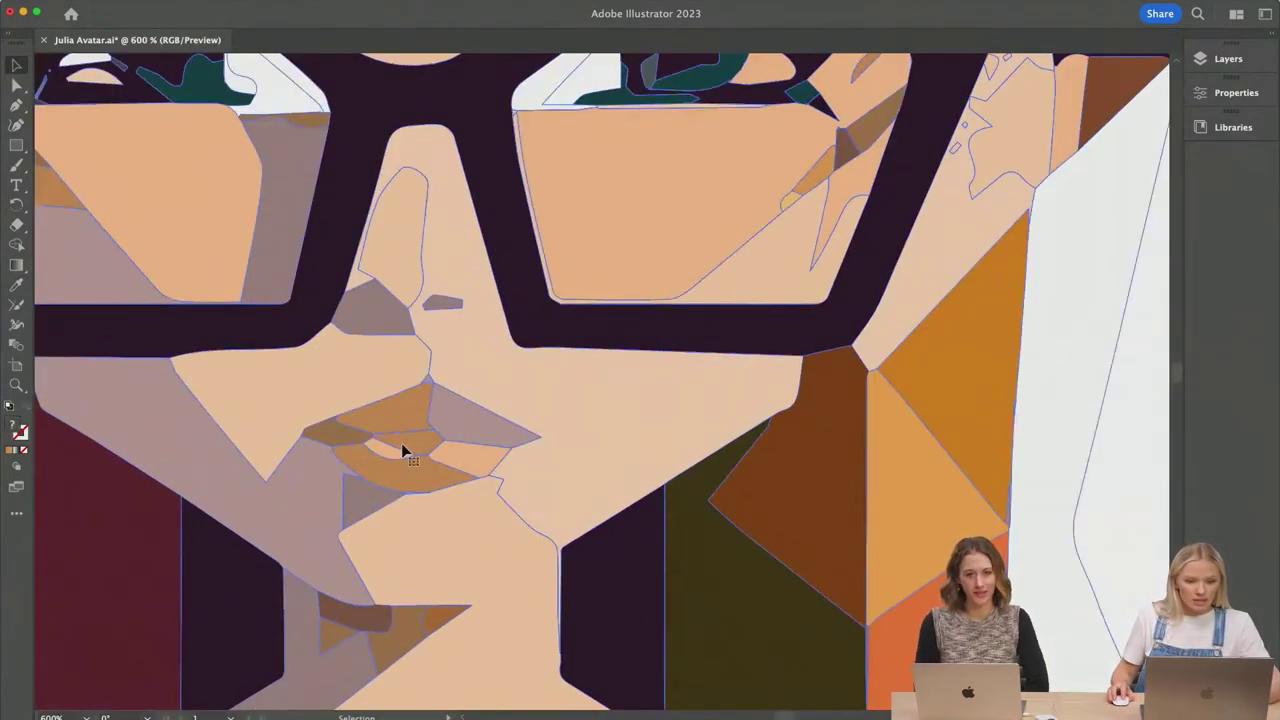
{"action": "double_click", "coordinate": [408, 450]}
{"action": "left_click", "coordinate": [408, 428]}
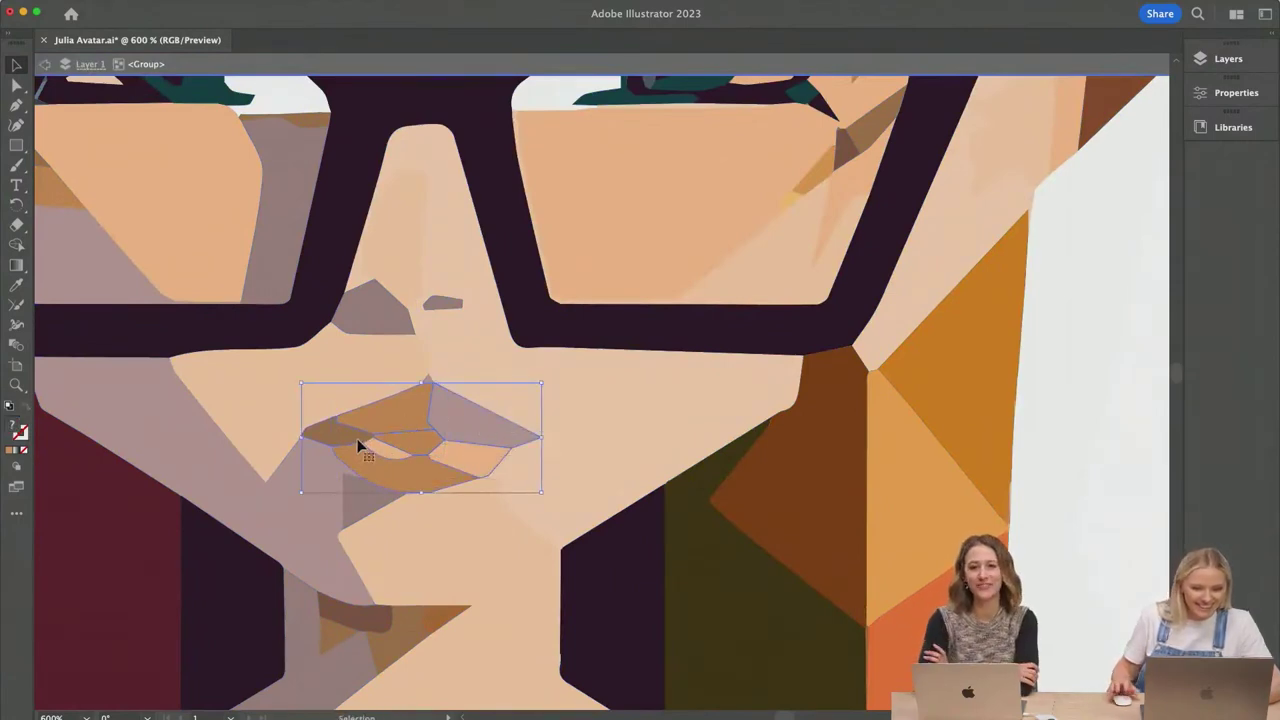
{"action": "key", "text": "Delete"}
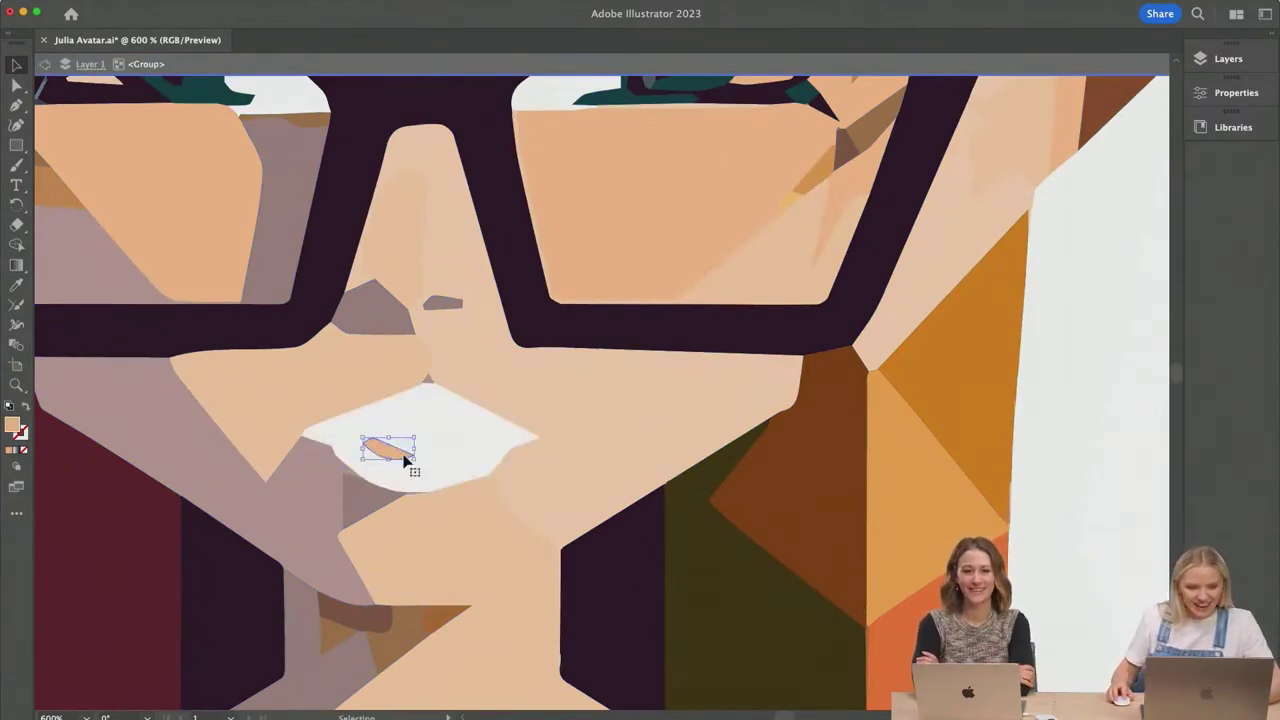
{"action": "key", "text": "Delete"}
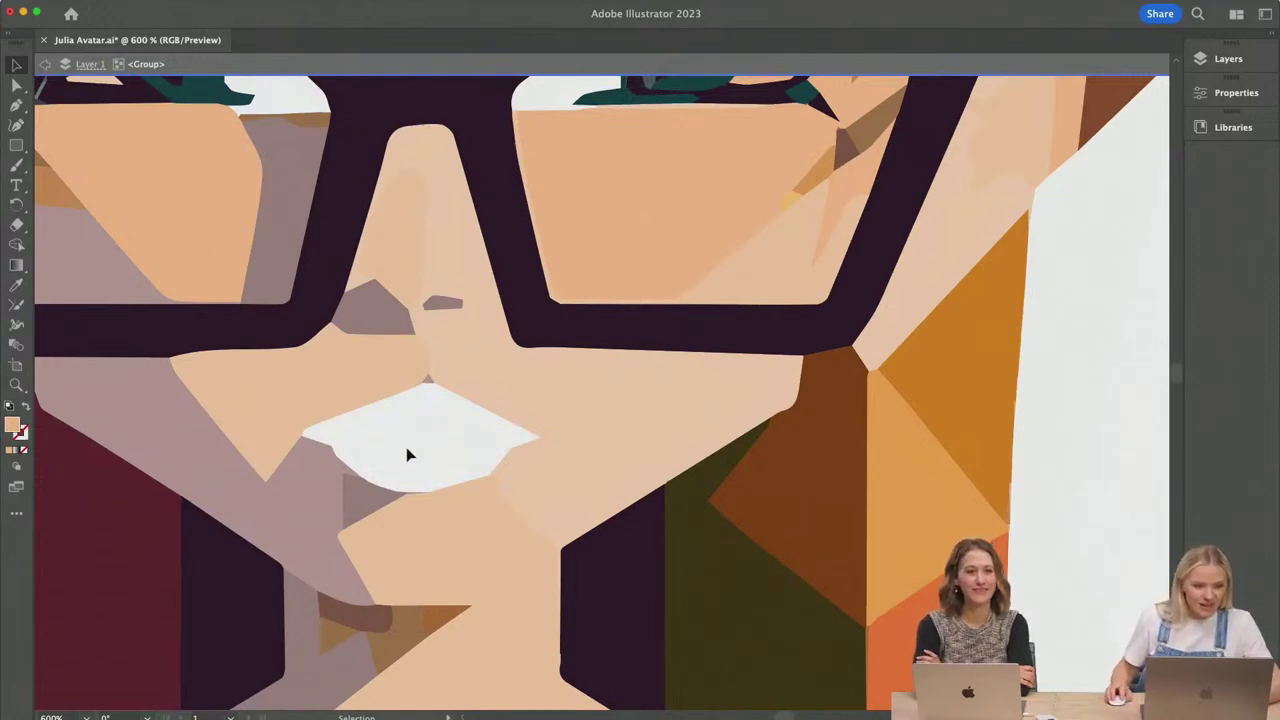
Step: Draw a new closed lip shape with the Pen tool that covers the gap left in the face
{"action": "left_click", "coordinate": [16, 104]}
{"action": "left_click", "coordinate": [294, 426]}
{"action": "left_click", "coordinate": [390, 388]}
{"action": "left_click", "coordinate": [415, 378]}
{"action": "left_click", "coordinate": [428, 382]}
{"action": "left_click", "coordinate": [446, 375]}
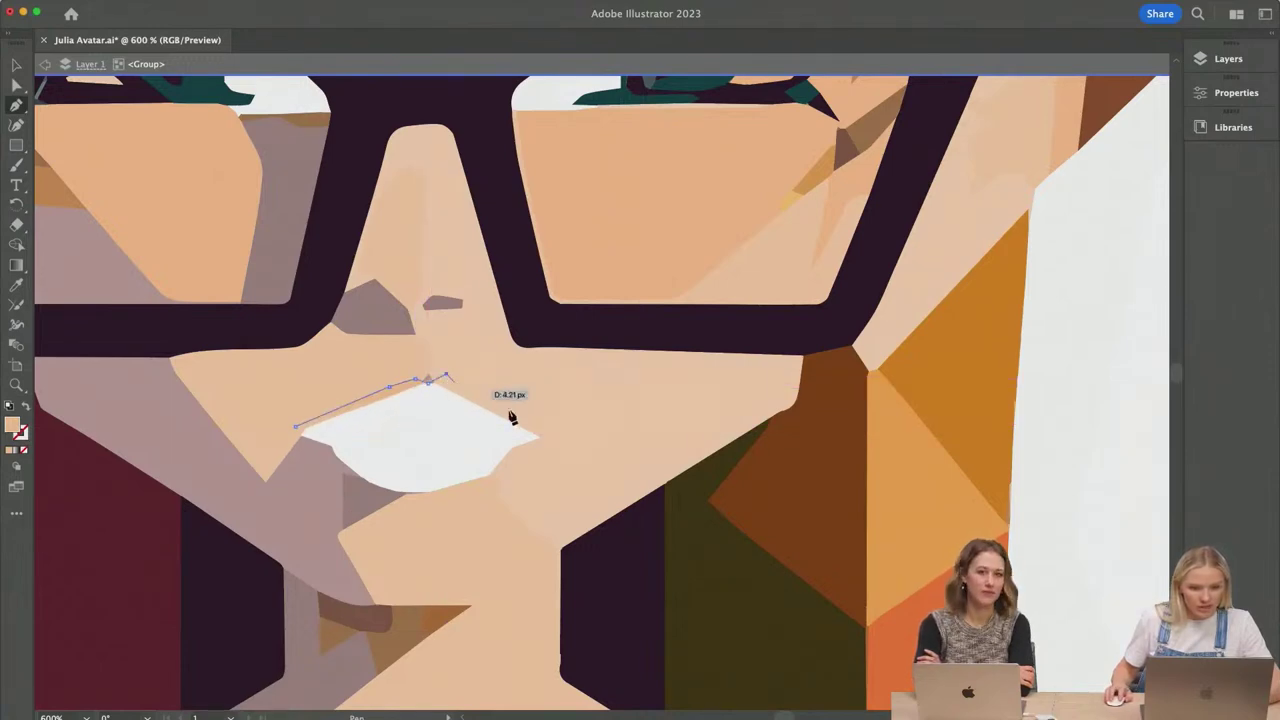
{"action": "left_click", "coordinate": [559, 436]}
{"action": "left_click", "coordinate": [483, 489]}
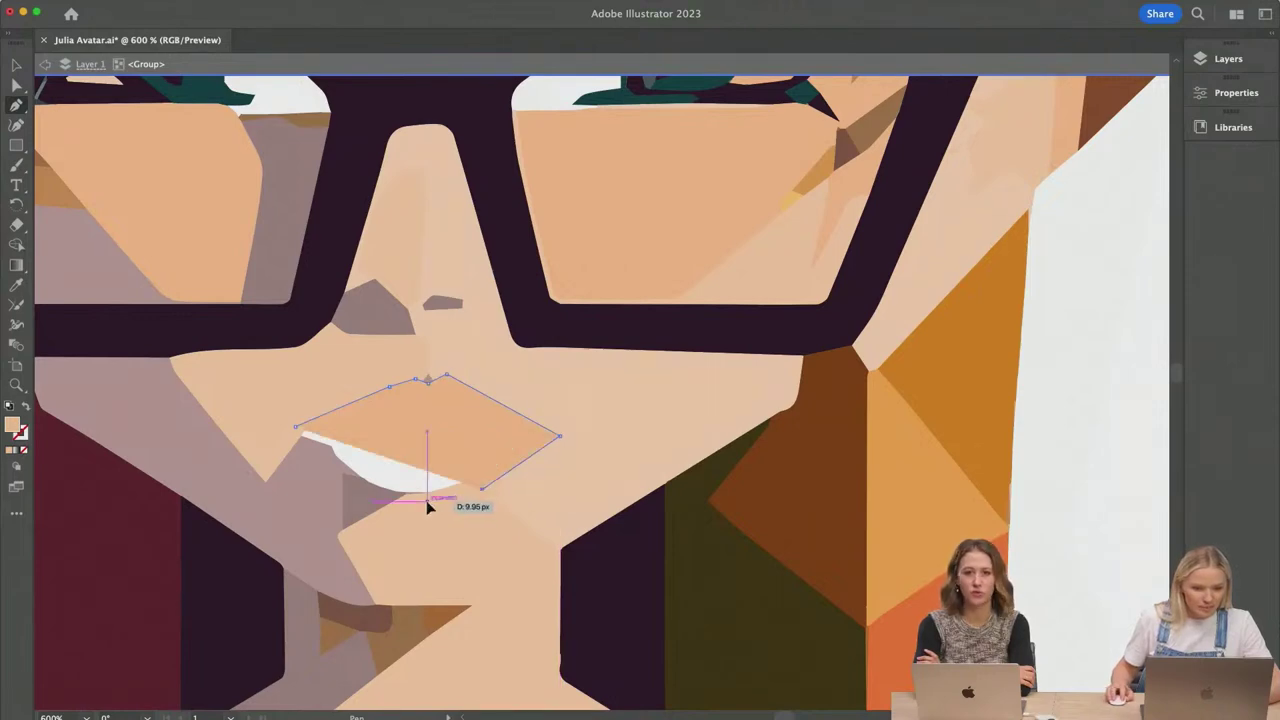
{"action": "left_click", "coordinate": [381, 497]}
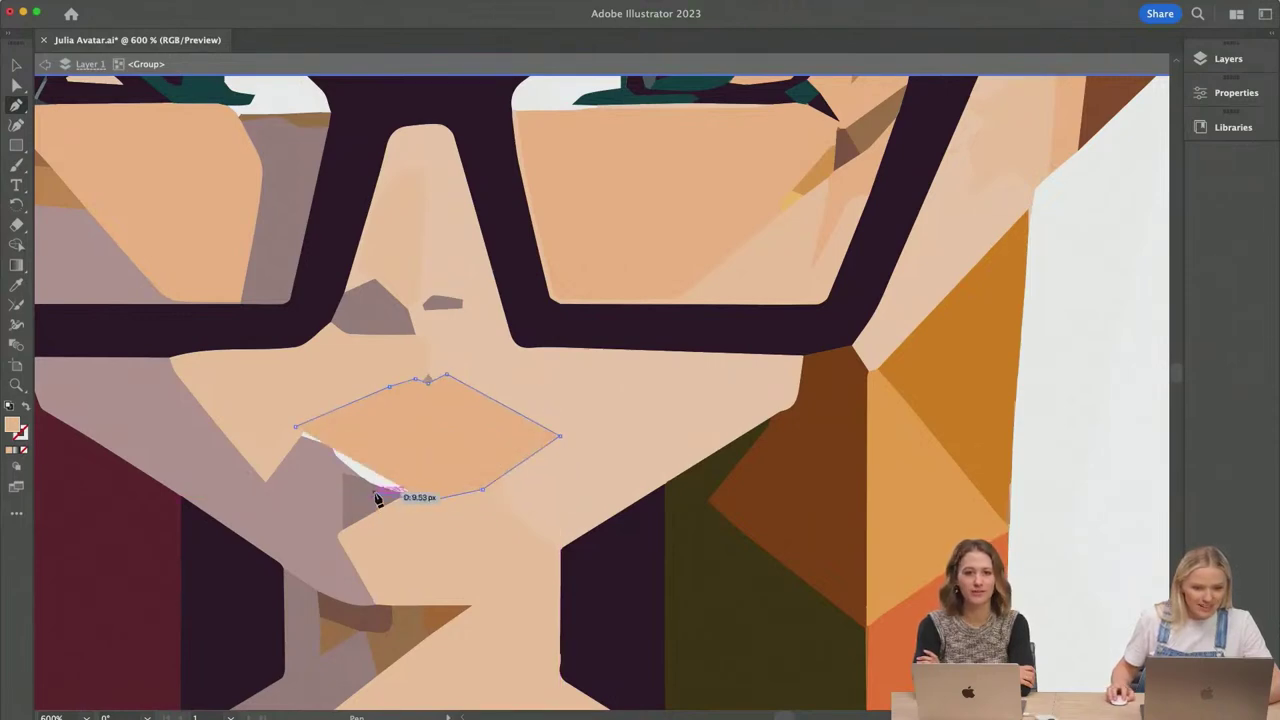
{"action": "left_click", "coordinate": [300, 436]}
Step: Fill the new lip shape with the dark brown sampled from the hair, and exit the isolated group
{"action": "scroll", "coordinate": [527, 449], "scroll_direction": "down", "scroll_amount": 5}
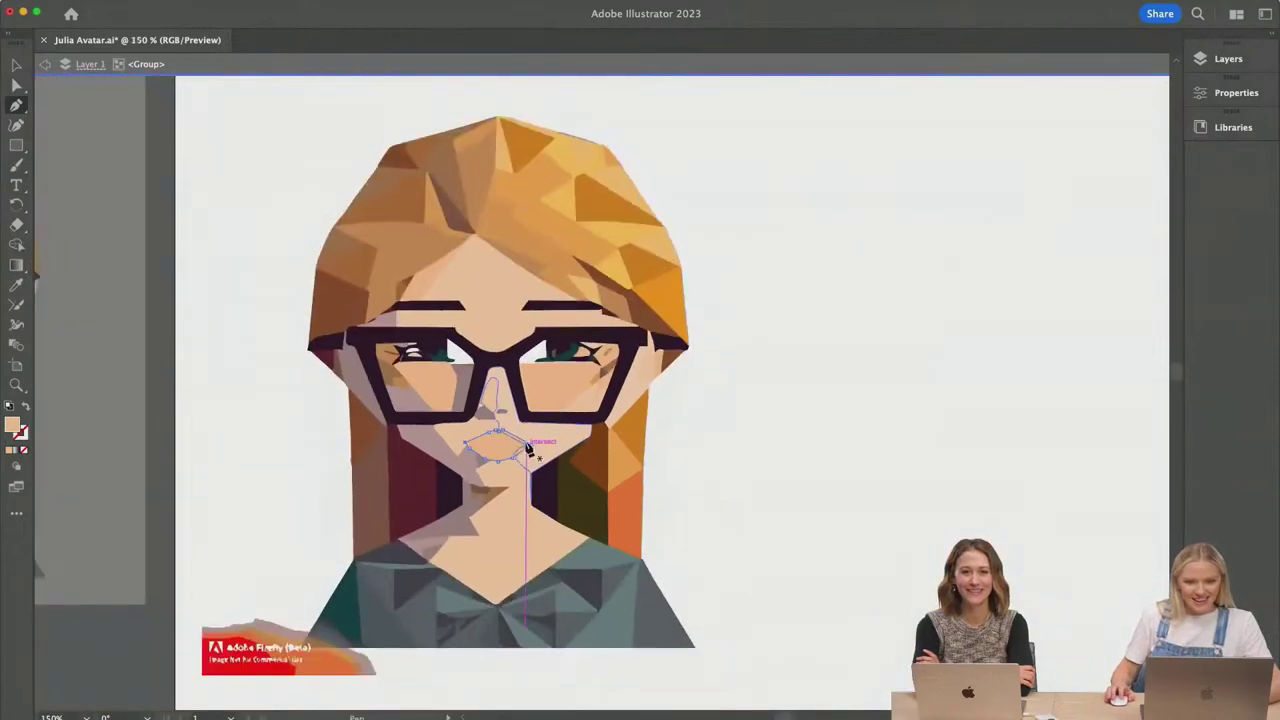
{"action": "key", "text": "i"}
{"action": "left_click", "coordinate": [616, 479]}
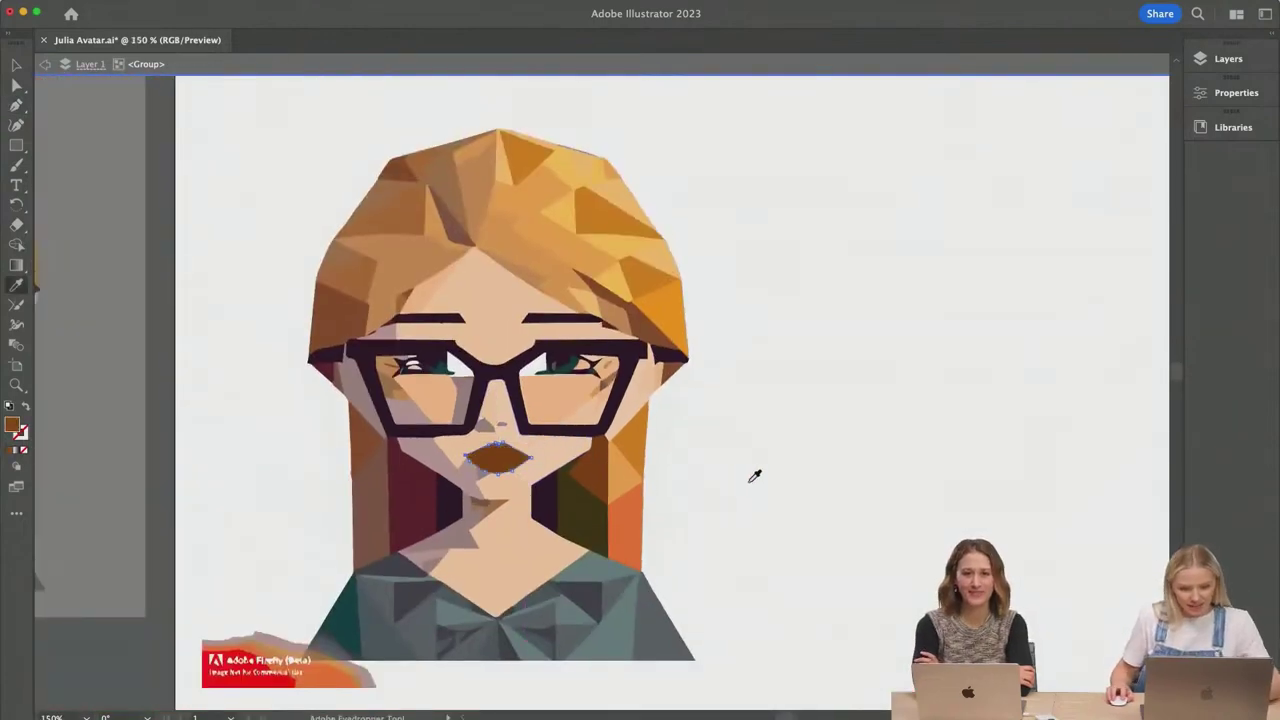
{"action": "key", "text": "v"}
{"action": "left_click", "coordinate": [750, 497]}
{"action": "scroll", "coordinate": [750, 499], "scroll_direction": "right", "scroll_amount": 5}
{"action": "key", "text": "Escape"}
{"action": "key", "text": "super+minus"}
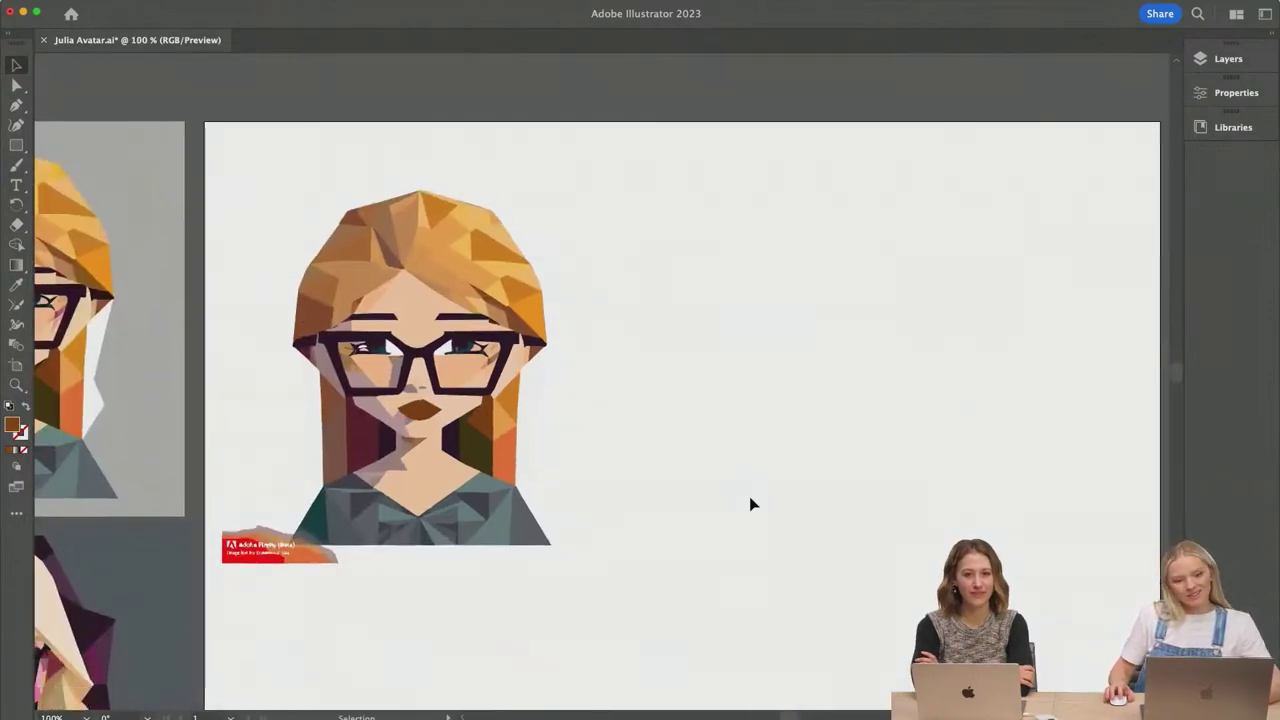
Step: Recolour the dark teal iris shapes in both eyes with the bright turquoise 54D0D3, and exit the isolated group
{"action": "scroll", "coordinate": [651, 419], "scroll_direction": "up", "scroll_amount": 5}
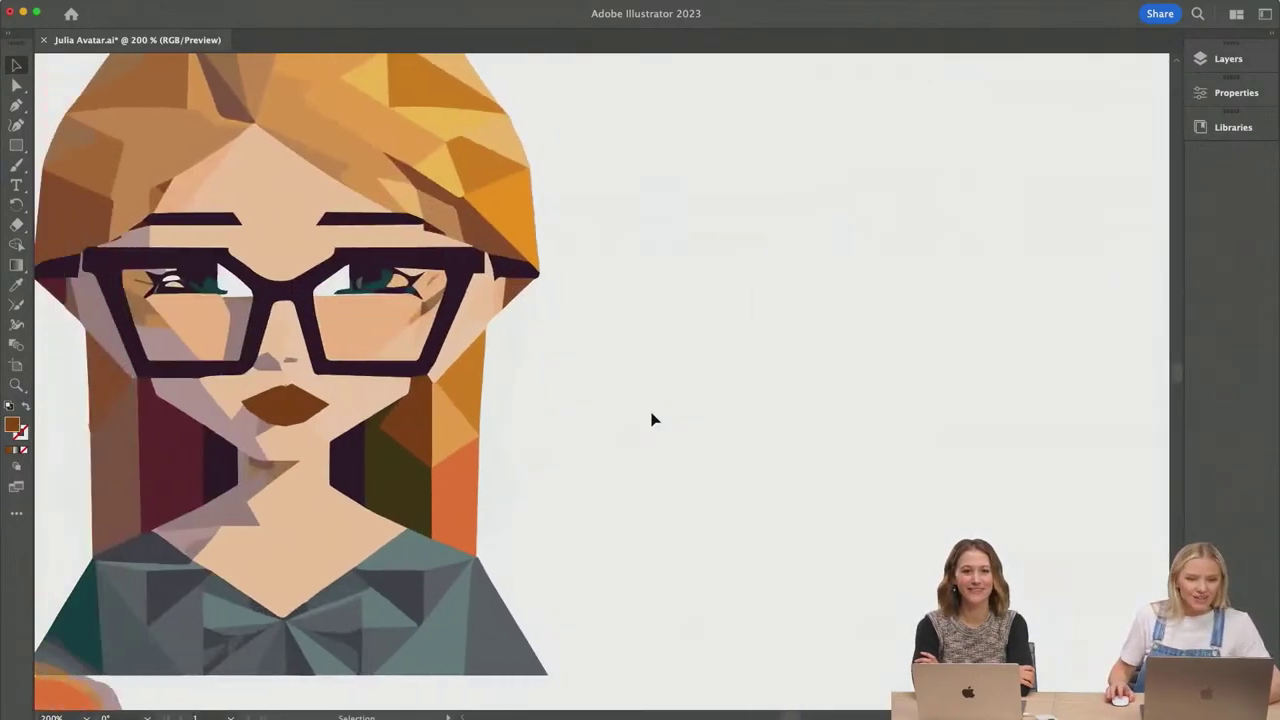
{"action": "scroll", "coordinate": [523, 340], "scroll_direction": "up", "scroll_amount": 4}
{"action": "scroll", "coordinate": [600, 320], "scroll_direction": "up", "scroll_amount": 1}
{"action": "scroll", "coordinate": [600, 320], "scroll_direction": "left", "scroll_amount": 1}
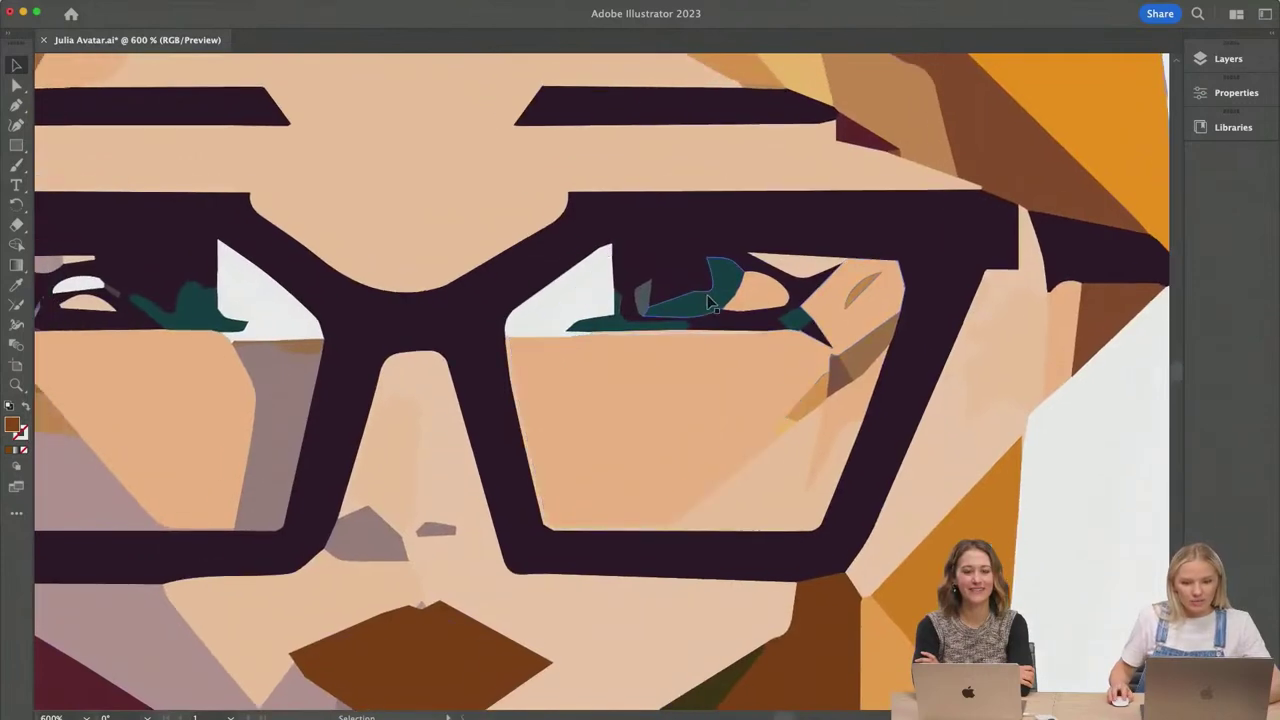
{"action": "double_click", "coordinate": [710, 303]}
{"action": "left_click", "coordinate": [205, 312], "text": "shift"}
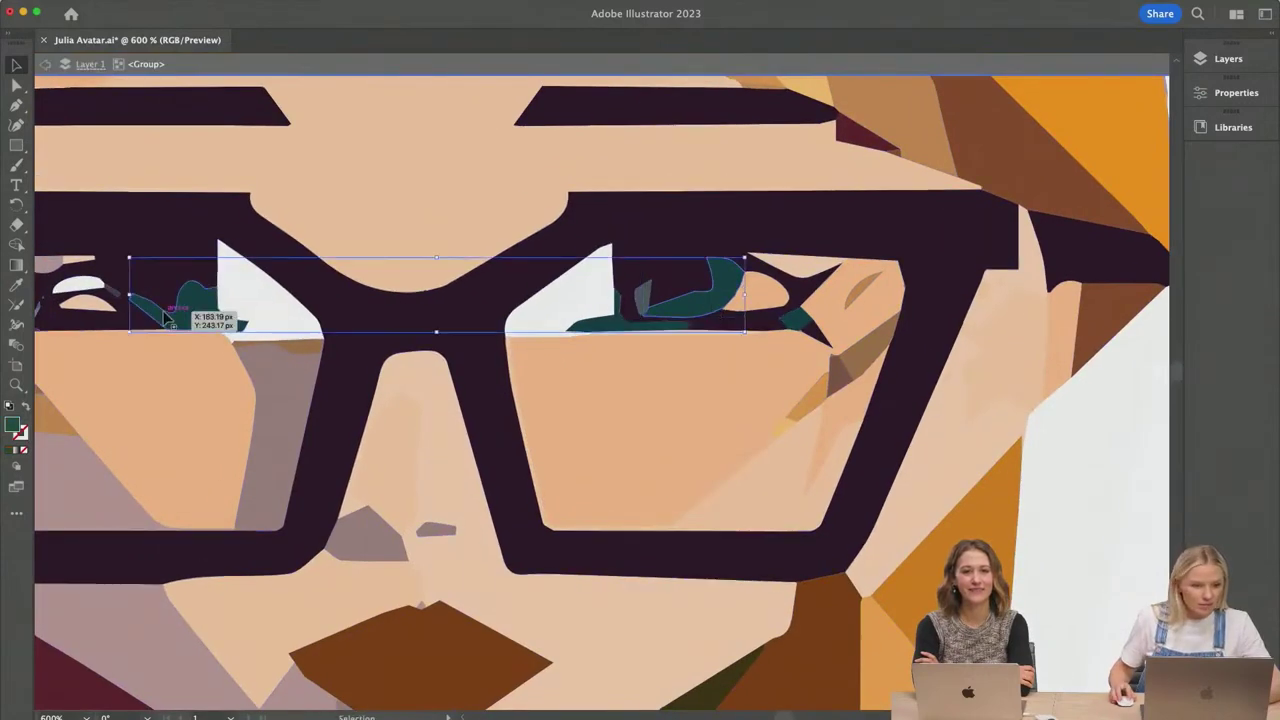
{"action": "scroll", "coordinate": [205, 312], "scroll_direction": "left", "scroll_amount": 2}
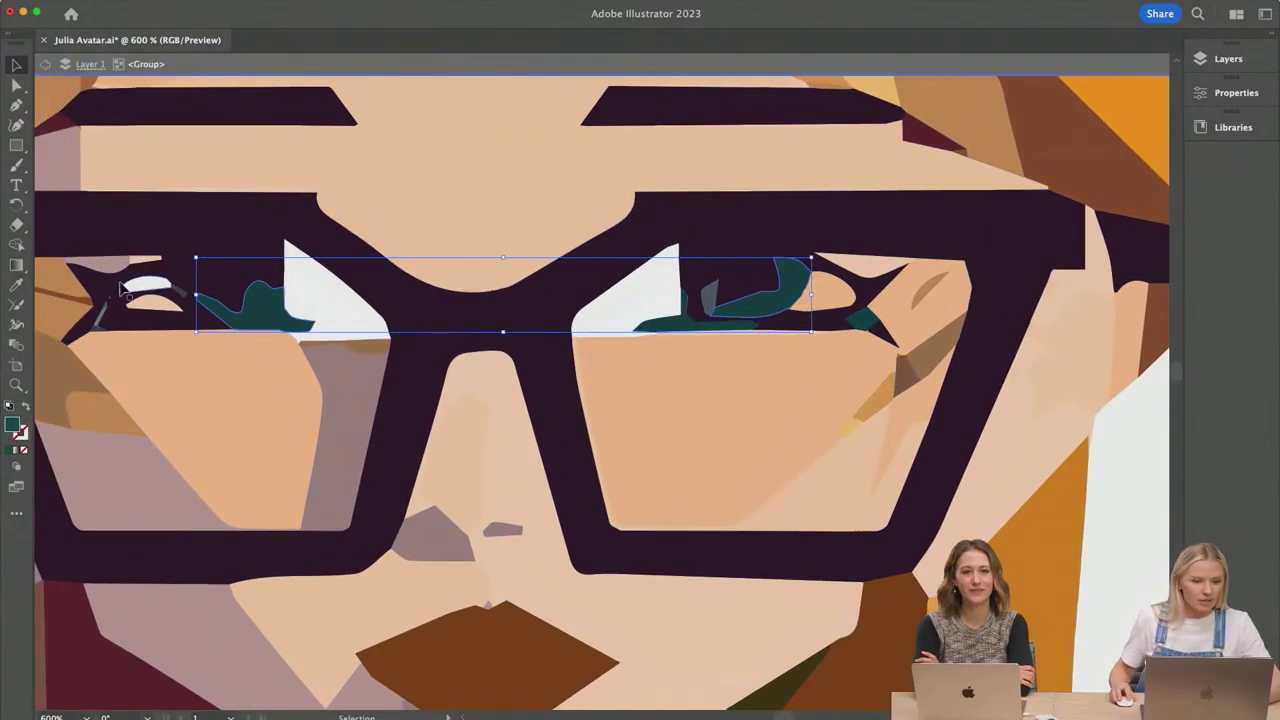
{"action": "double_click", "coordinate": [12, 425]}
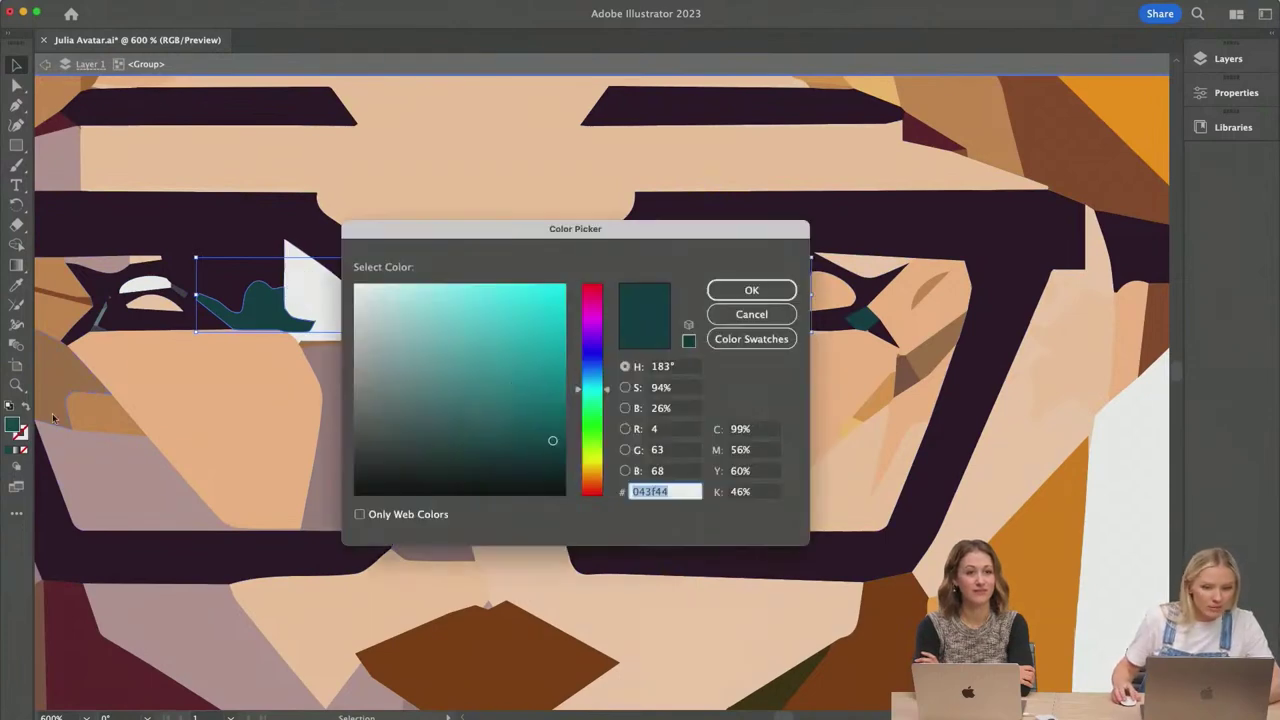
{"action": "type", "text": "54D0D3"}
{"action": "key", "text": "Return"}
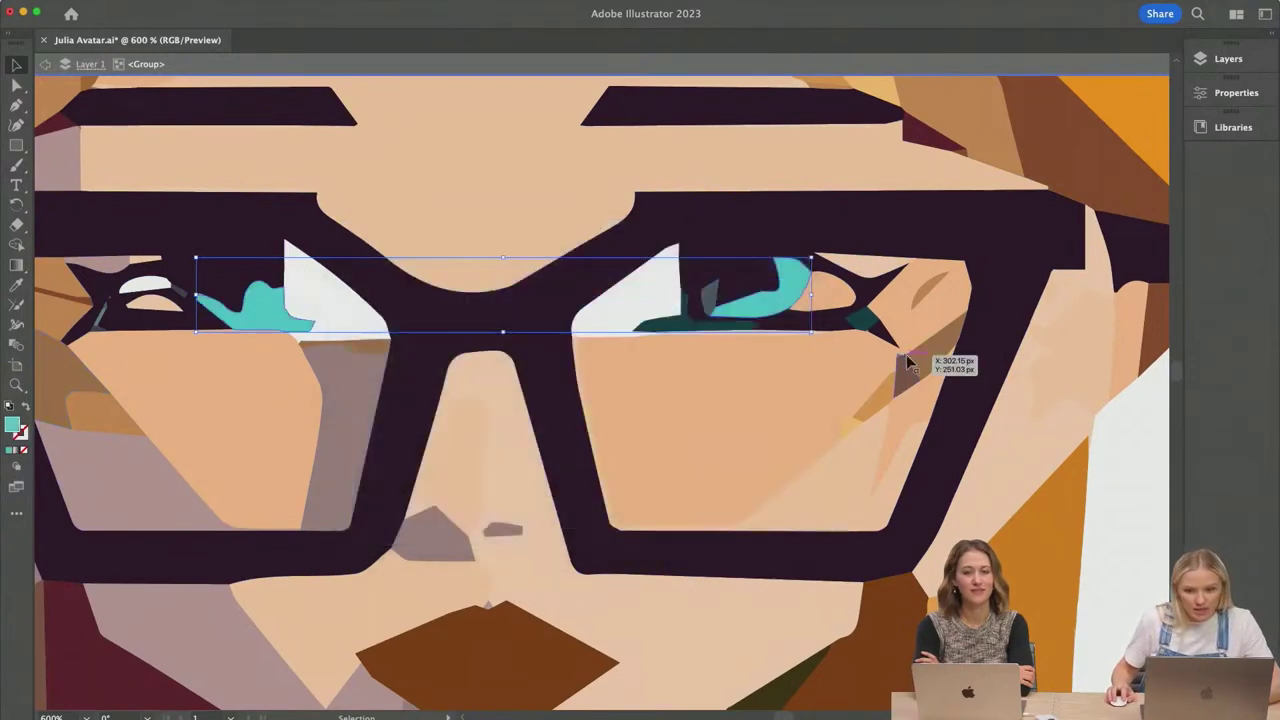
{"action": "key", "text": "super+0"}
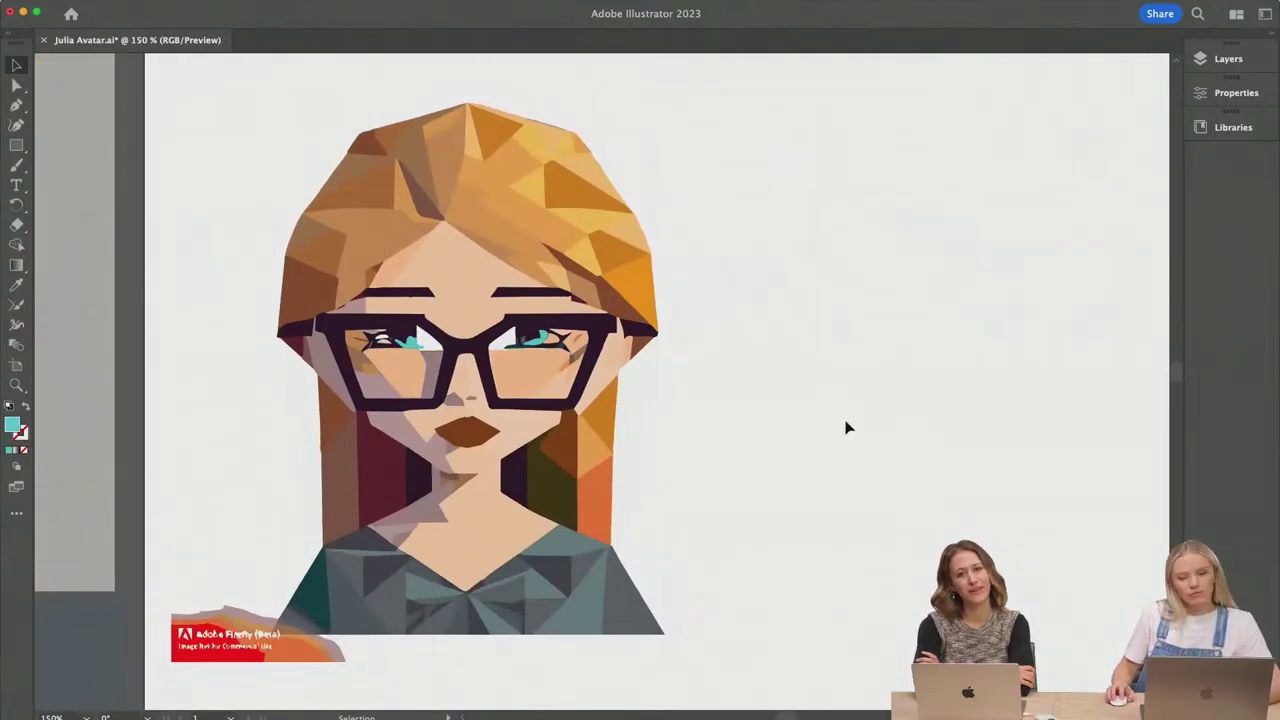
Step: Draw a rectangle about 452 px wide across the avatar's base, covering the lower shirt and the Adobe Firefly watermark
{"action": "scroll", "coordinate": [846, 428], "scroll_direction": "down", "scroll_amount": 3}
{"action": "scroll", "coordinate": [677, 446], "scroll_direction": "up", "scroll_amount": 3}
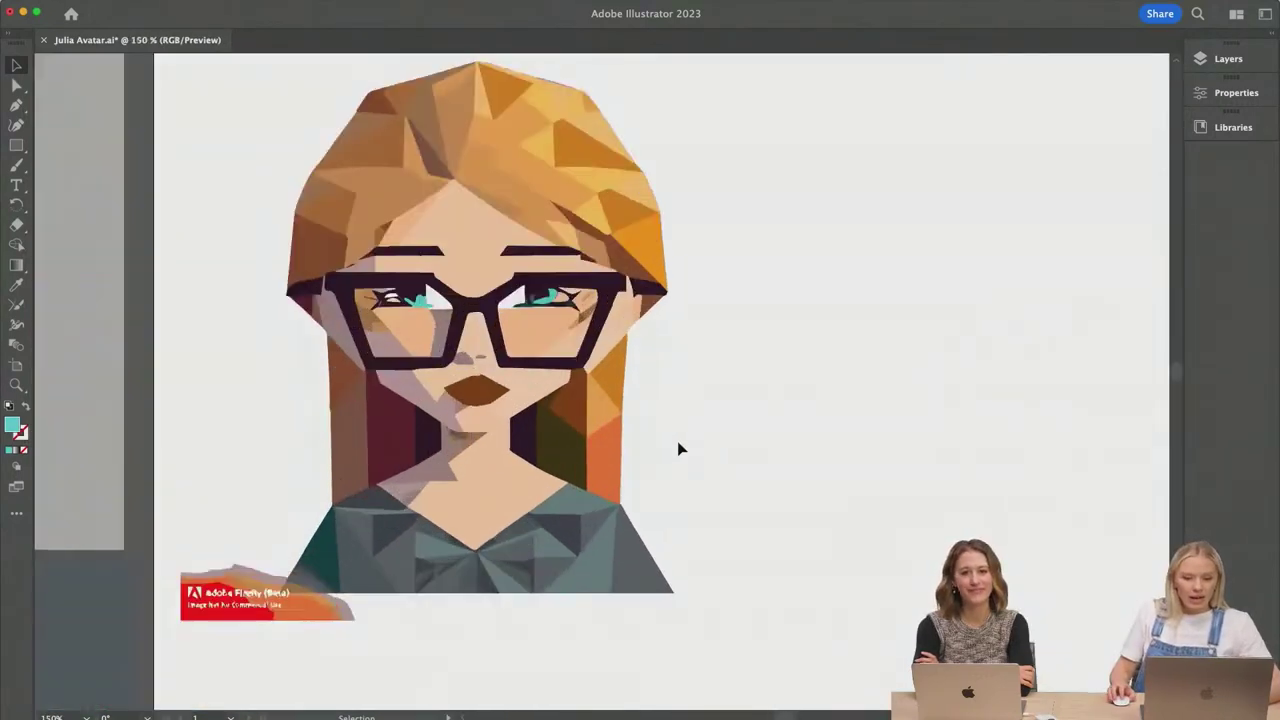
{"action": "scroll", "coordinate": [657, 492], "scroll_direction": "up", "scroll_amount": 2}
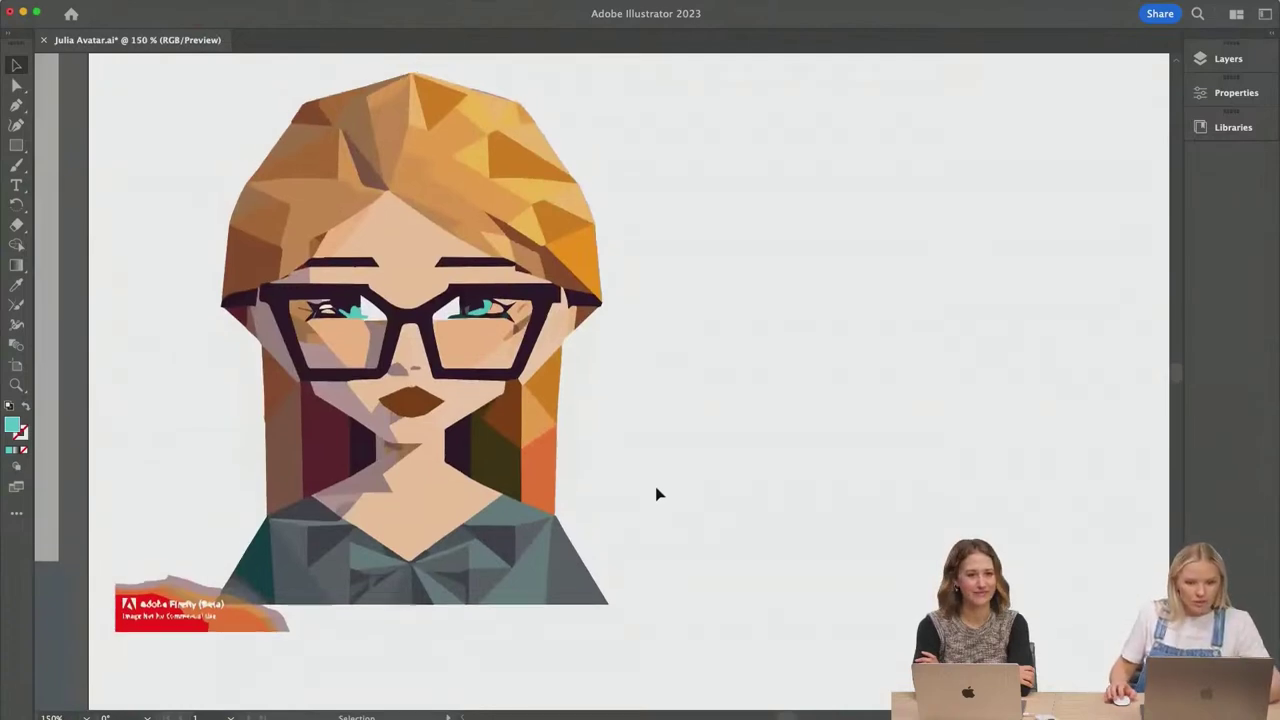
{"action": "left_click", "coordinate": [16, 145]}
{"action": "key", "text": "super+a"}
{"action": "left_click", "coordinate": [16, 158]}
{"action": "left_click", "coordinate": [16, 146]}
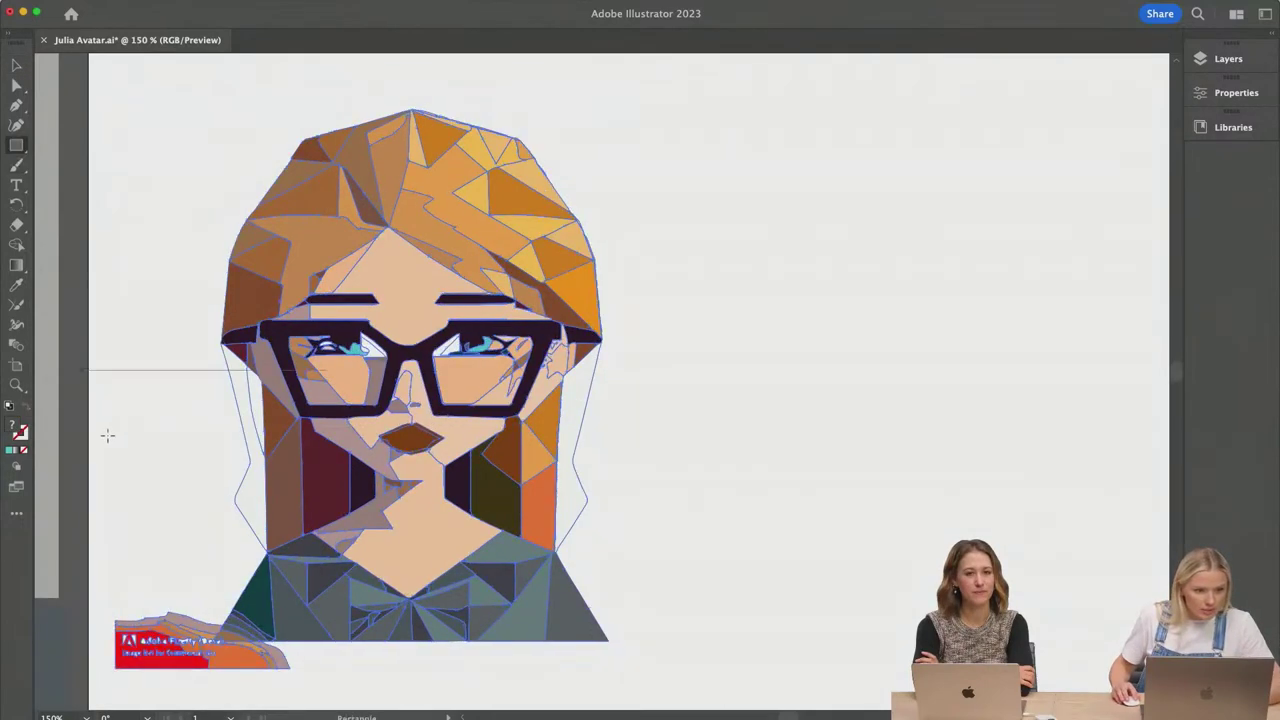
{"action": "left_click_drag", "start_coordinate": [98, 590], "coordinate": [740, 655]}
Step: Select the avatar together with the rectangle and use Pathfinder to split the artwork along the rectangle's edges
{"action": "key", "text": "v"}
{"action": "key", "text": "super+a"}
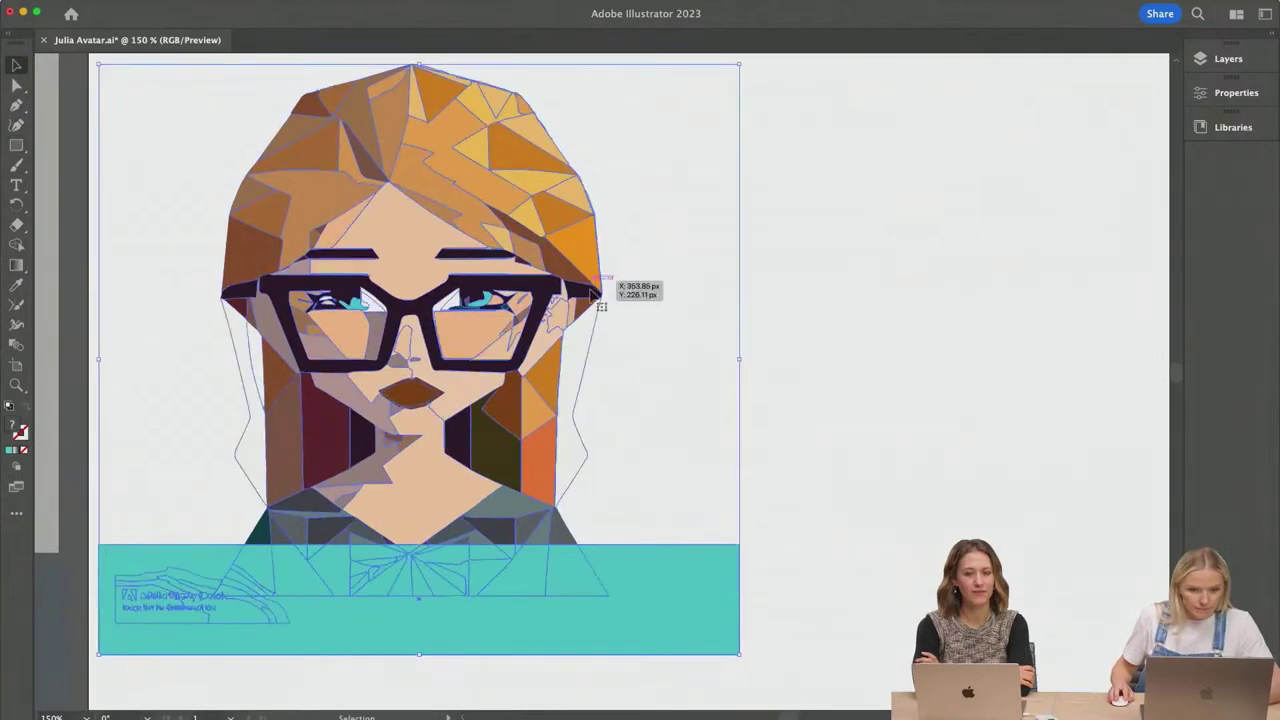
{"action": "left_click", "coordinate": [1226, 100]}
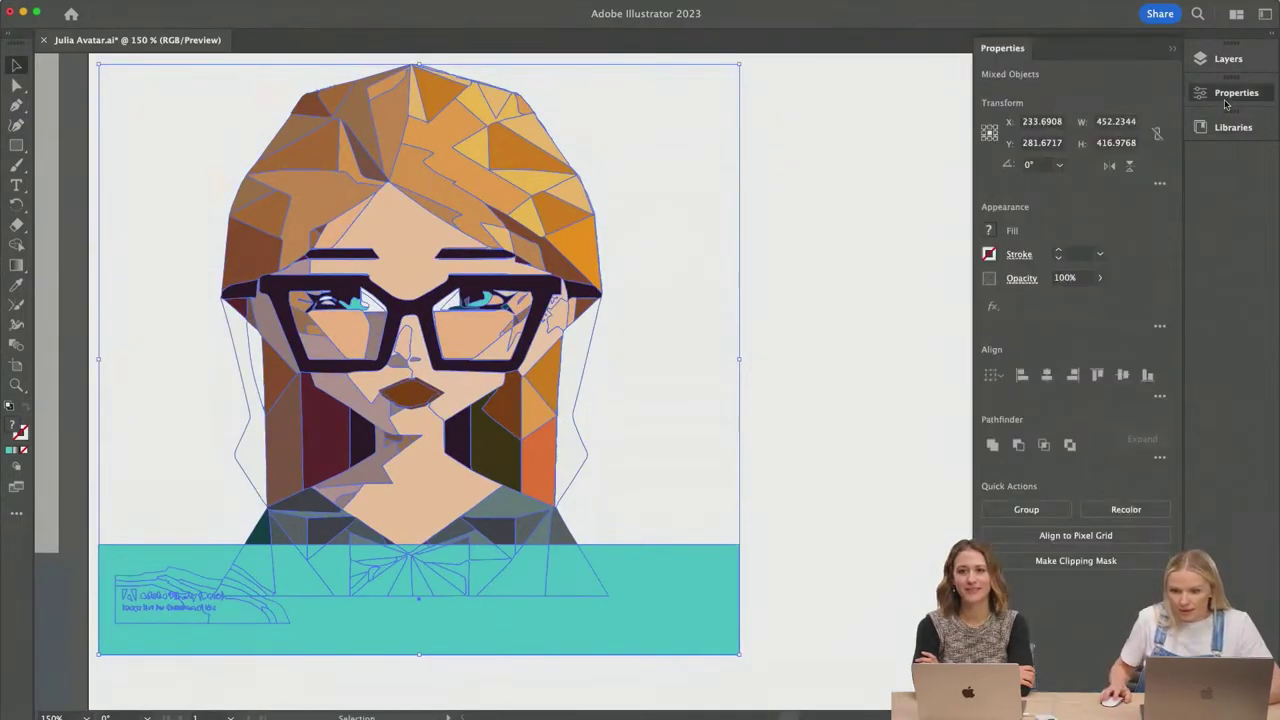
{"action": "left_click", "coordinate": [1018, 444]}
{"action": "left_click", "coordinate": [790, 401]}
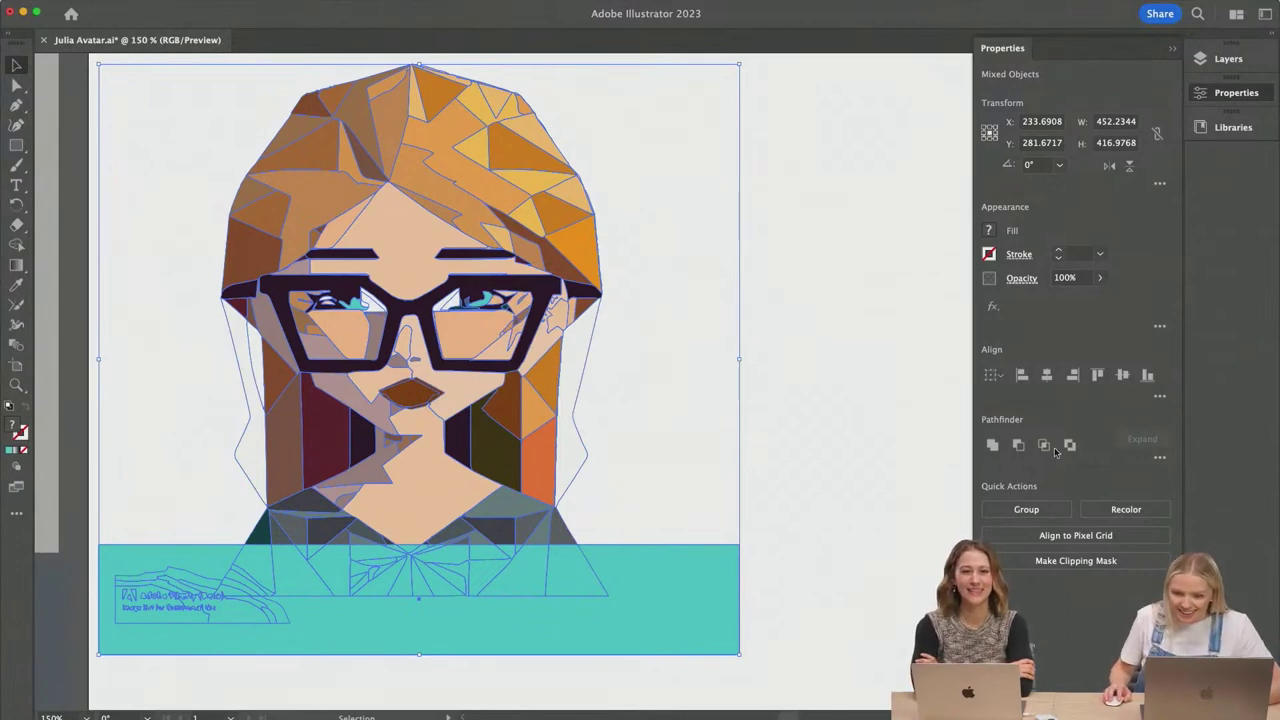
{"action": "left_click", "coordinate": [1160, 457]}
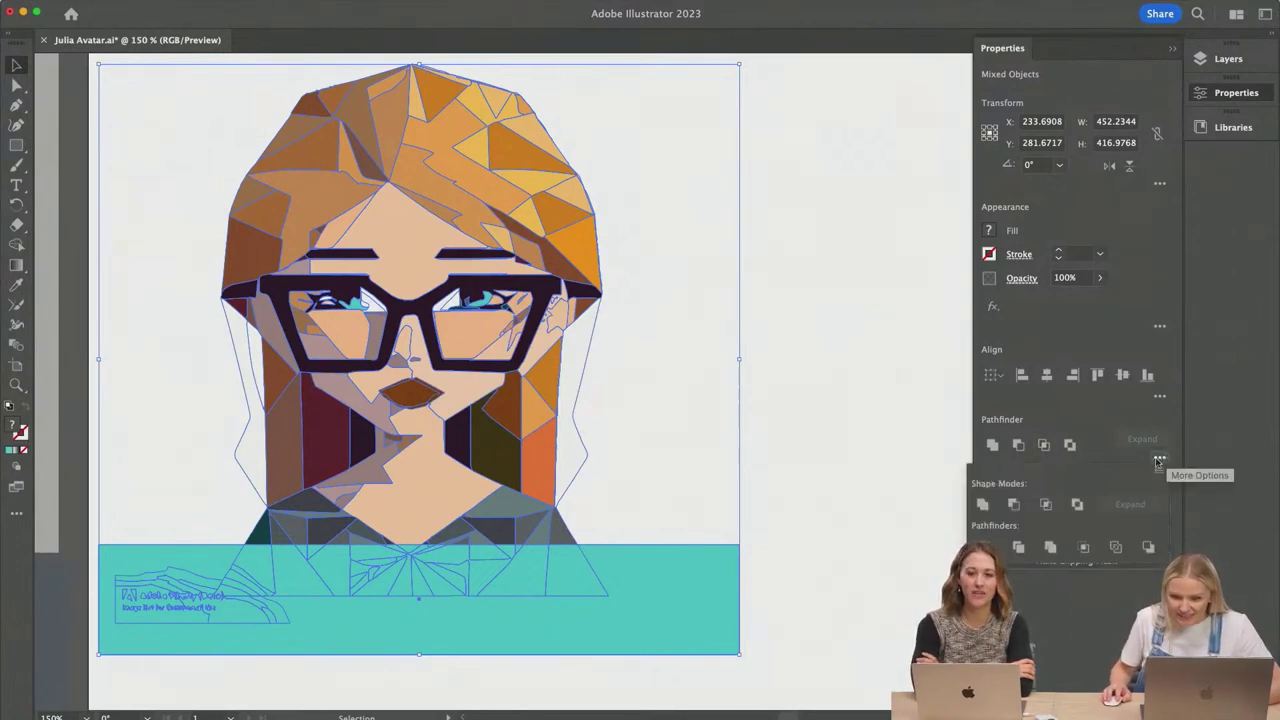
{"action": "left_click", "coordinate": [827, 574]}
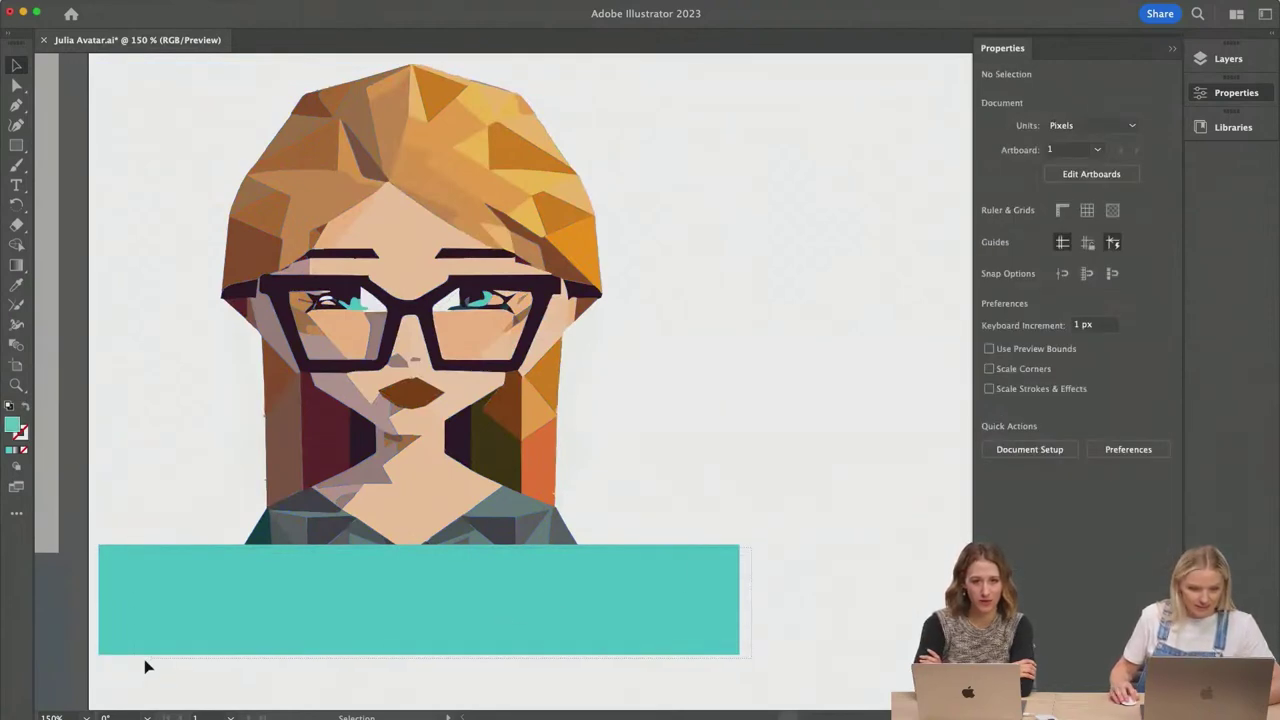
Step: Delete the turquoise rectangle area together with the lower shirt and watermark pieces inside it
{"action": "left_click", "coordinate": [262, 651]}
{"action": "left_click", "coordinate": [294, 625], "text": "shift"}
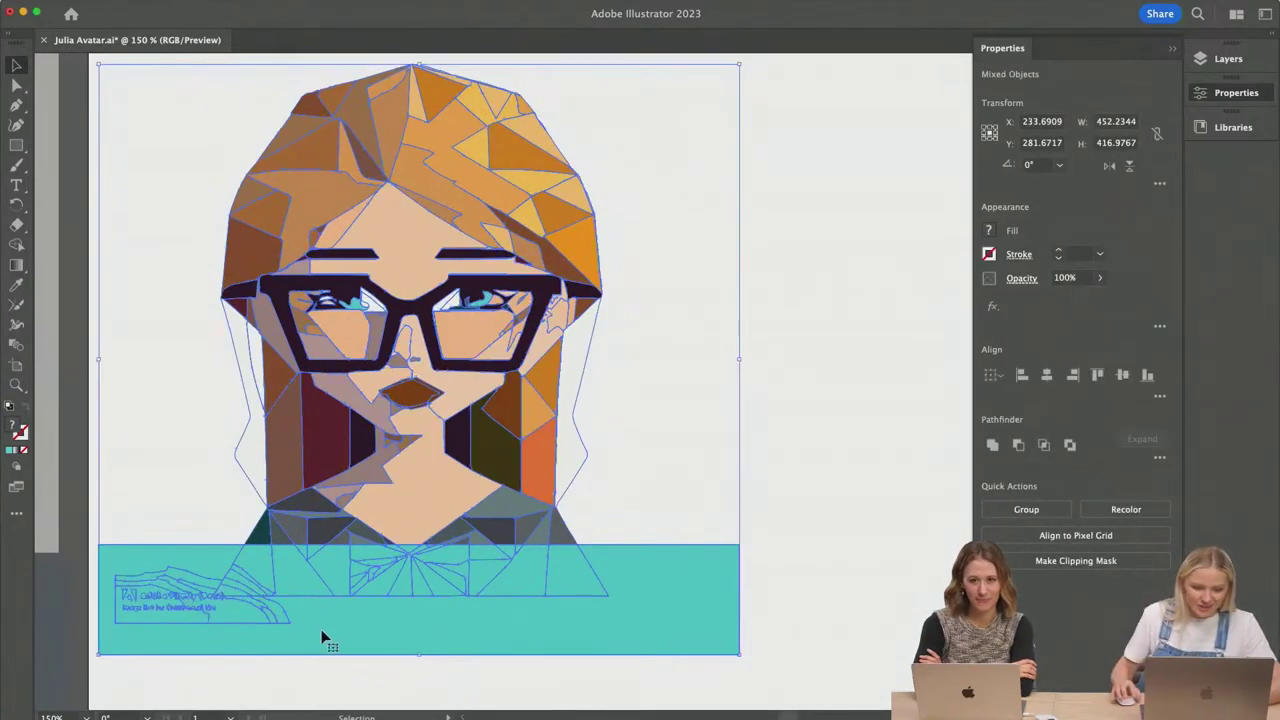
{"action": "left_click", "coordinate": [745, 568]}
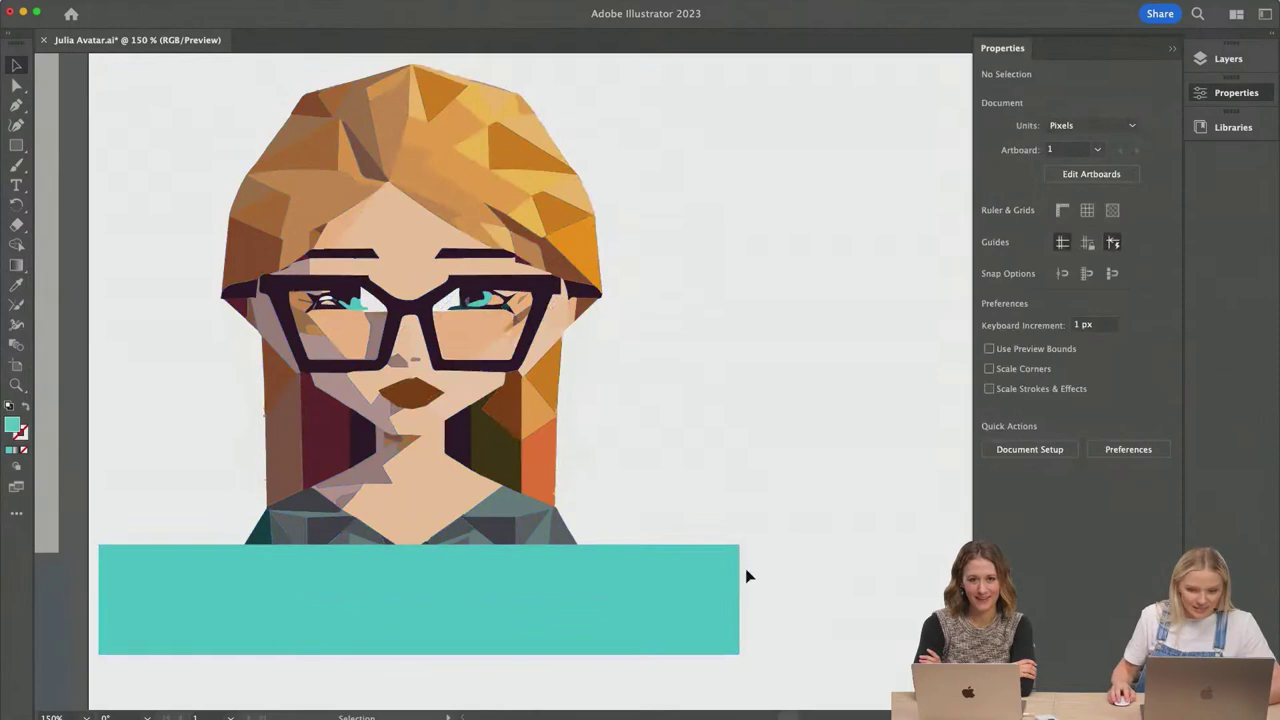
{"action": "left_click", "coordinate": [184, 646]}
{"action": "key", "text": "Delete"}
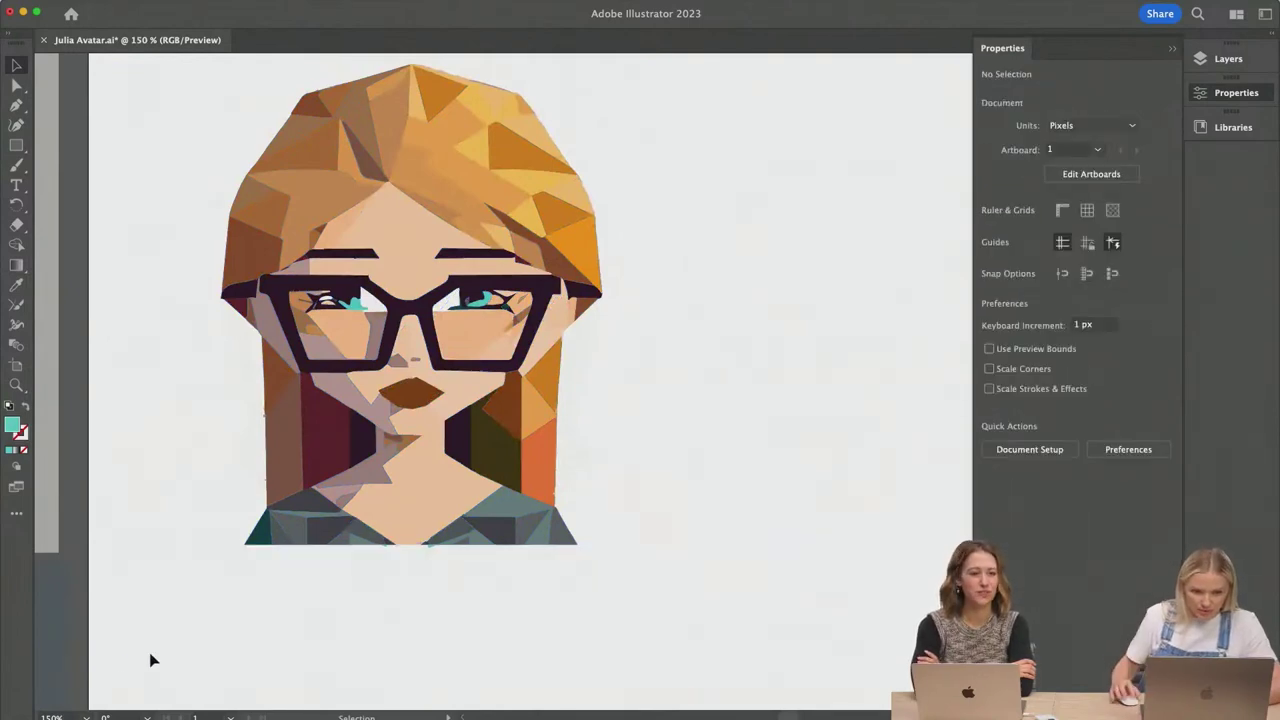
Step: Delete the two small turquoise slivers left along the cut edge of the shirt beneath the neckline
{"action": "scroll", "coordinate": [371, 571], "scroll_direction": "up", "scroll_amount": 5}
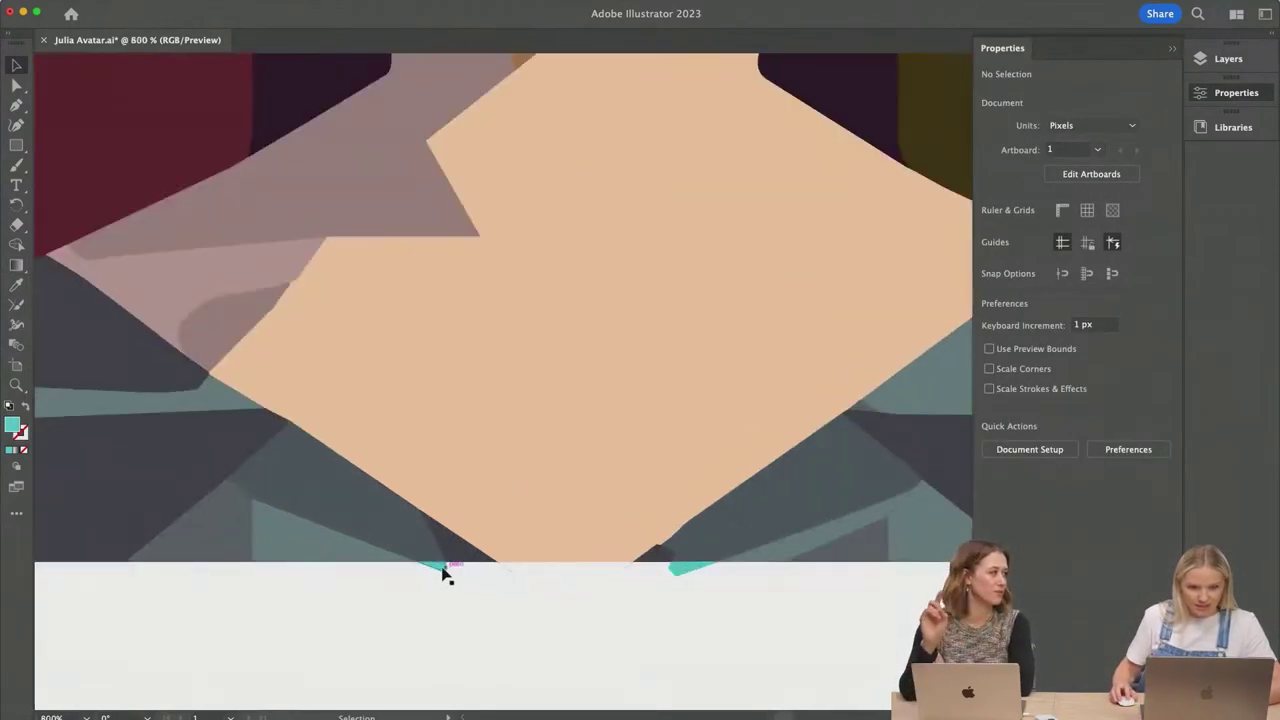
{"action": "left_click", "coordinate": [433, 567]}
{"action": "left_click_drag", "start_coordinate": [433, 567], "coordinate": [677, 577]}
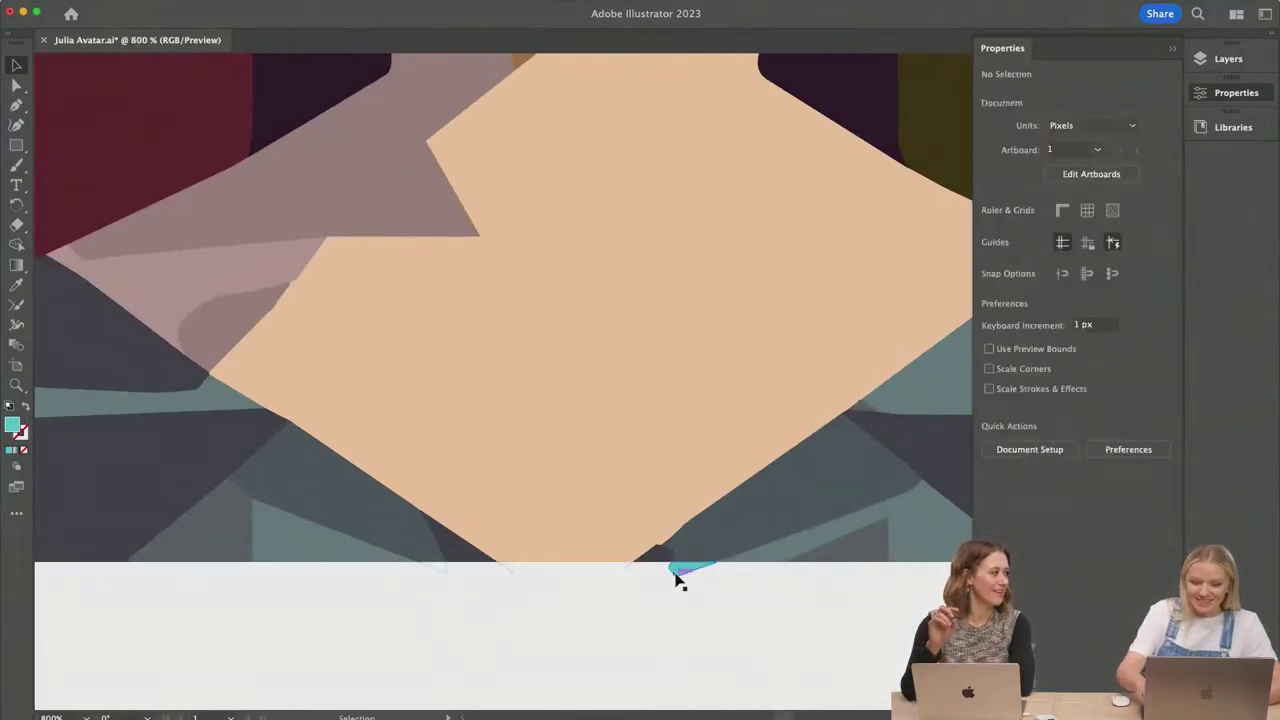
{"action": "left_click", "coordinate": [676, 575]}
{"action": "key", "text": "Delete"}
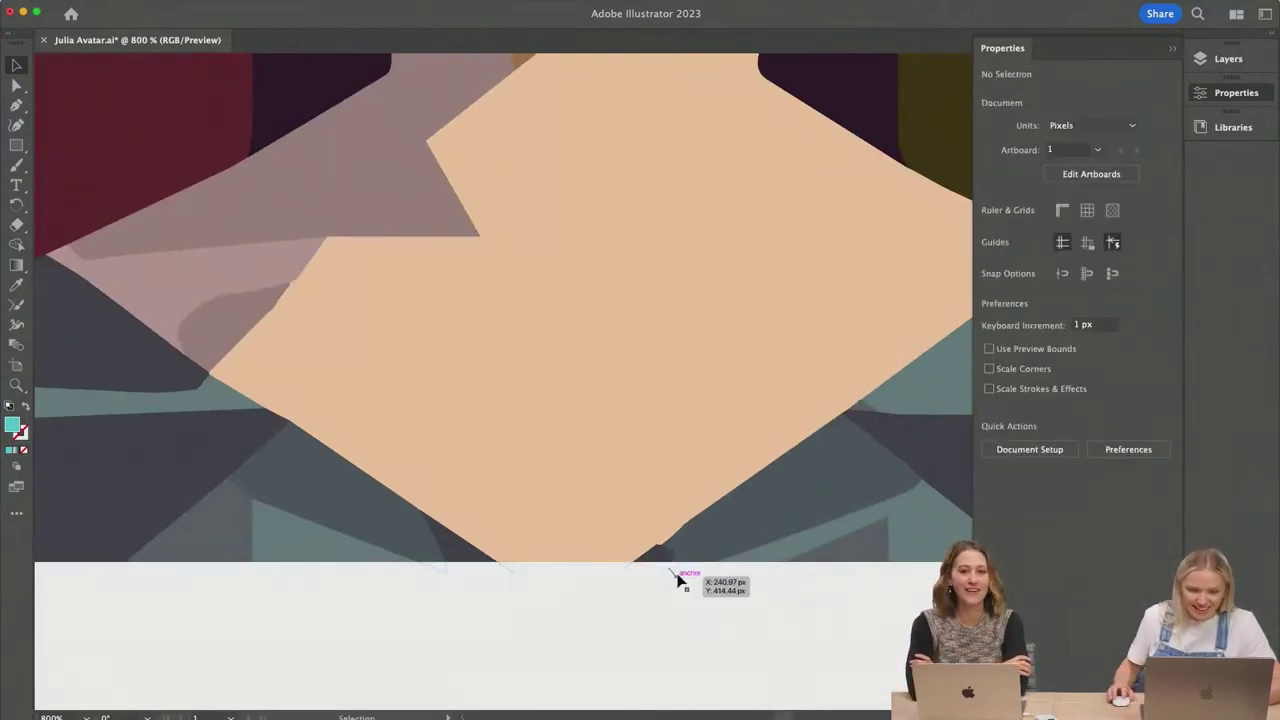
{"action": "left_click", "coordinate": [405, 575]}
{"action": "key", "text": "Delete"}
{"action": "scroll", "coordinate": [405, 574], "scroll_direction": "down", "scroll_amount": 5}
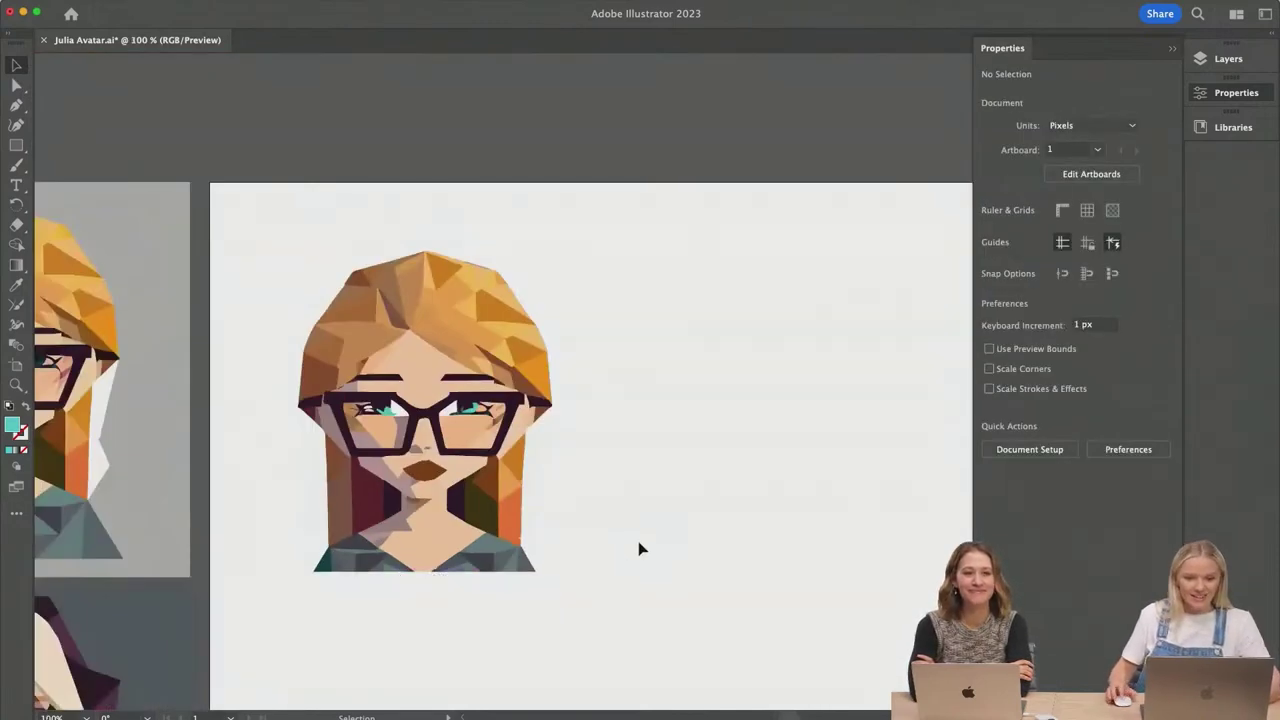
Step: Draw a turquoise square about 389 px wide around the avatar, aligned with the shirt's cut edge, and send it to the back
{"action": "scroll", "coordinate": [638, 548], "scroll_direction": "right", "scroll_amount": 3}
{"action": "scroll", "coordinate": [638, 548], "scroll_direction": "down", "scroll_amount": 3}
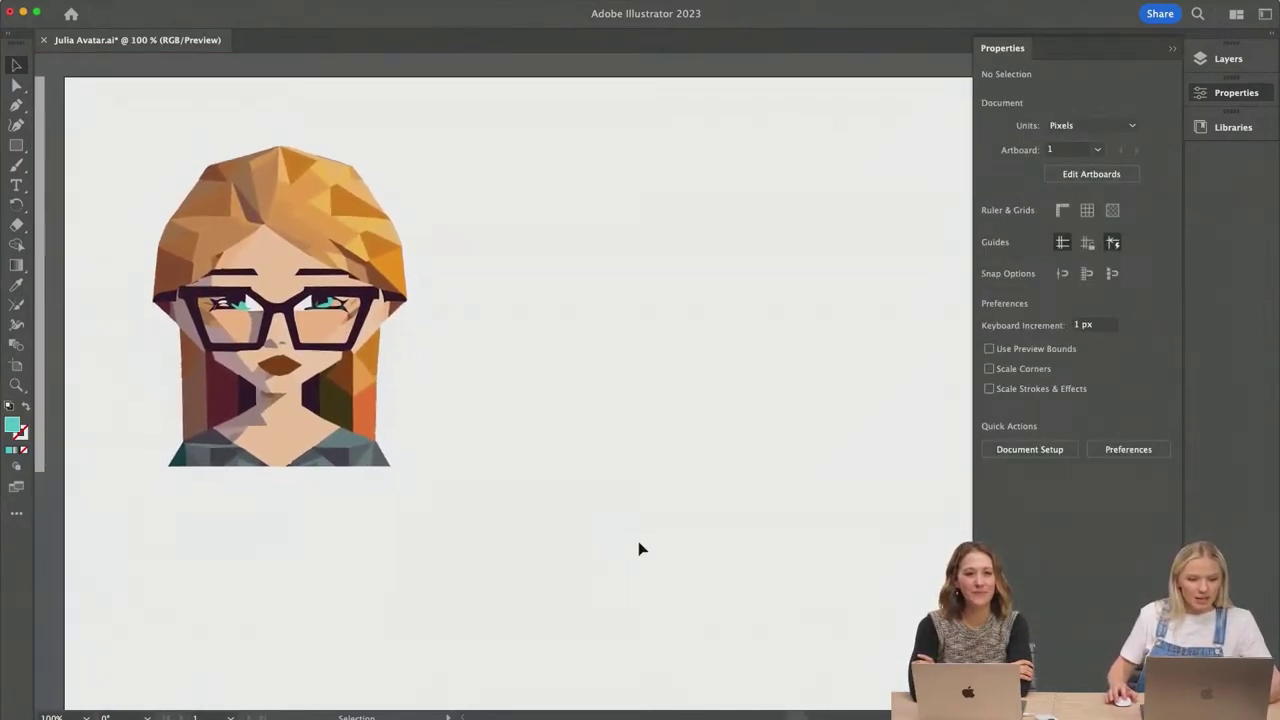
{"action": "scroll", "coordinate": [270, 370], "scroll_direction": "up", "scroll_amount": 5}
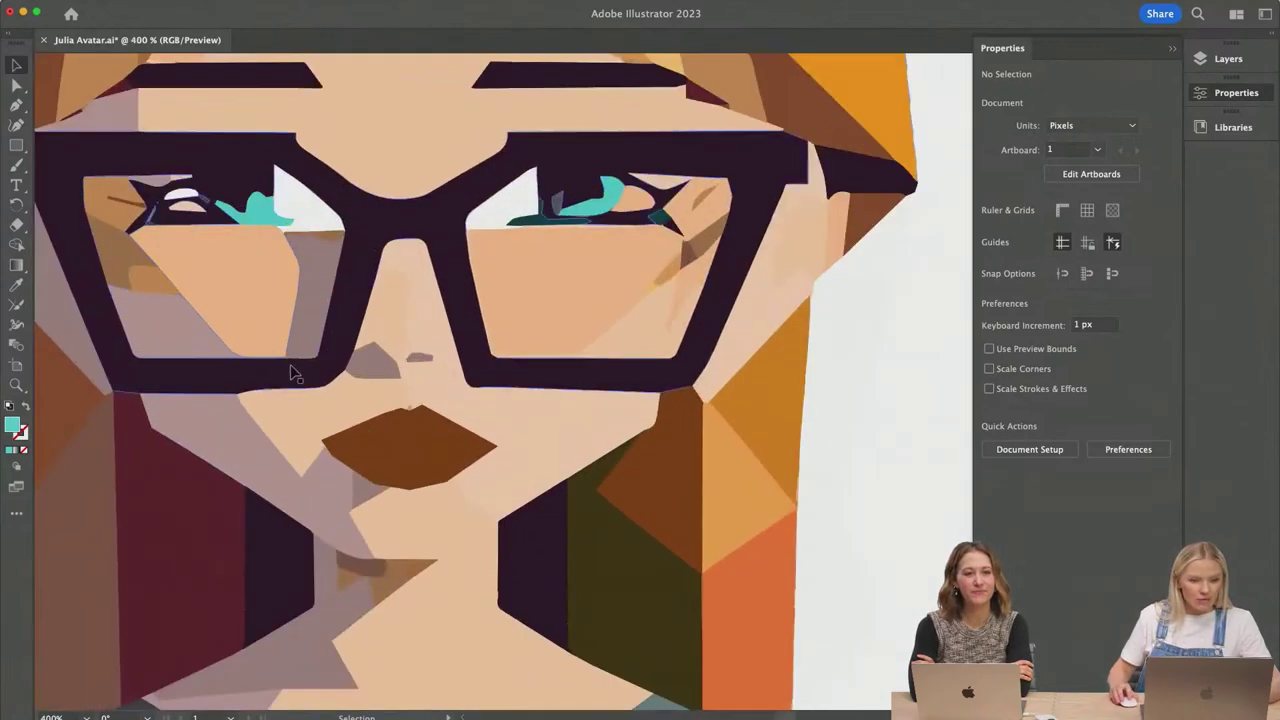
{"action": "scroll", "coordinate": [420, 448], "scroll_direction": "down", "scroll_amount": 5}
{"action": "scroll", "coordinate": [645, 414], "scroll_direction": "right", "scroll_amount": 3}
{"action": "scroll", "coordinate": [645, 414], "scroll_direction": "down", "scroll_amount": 2}
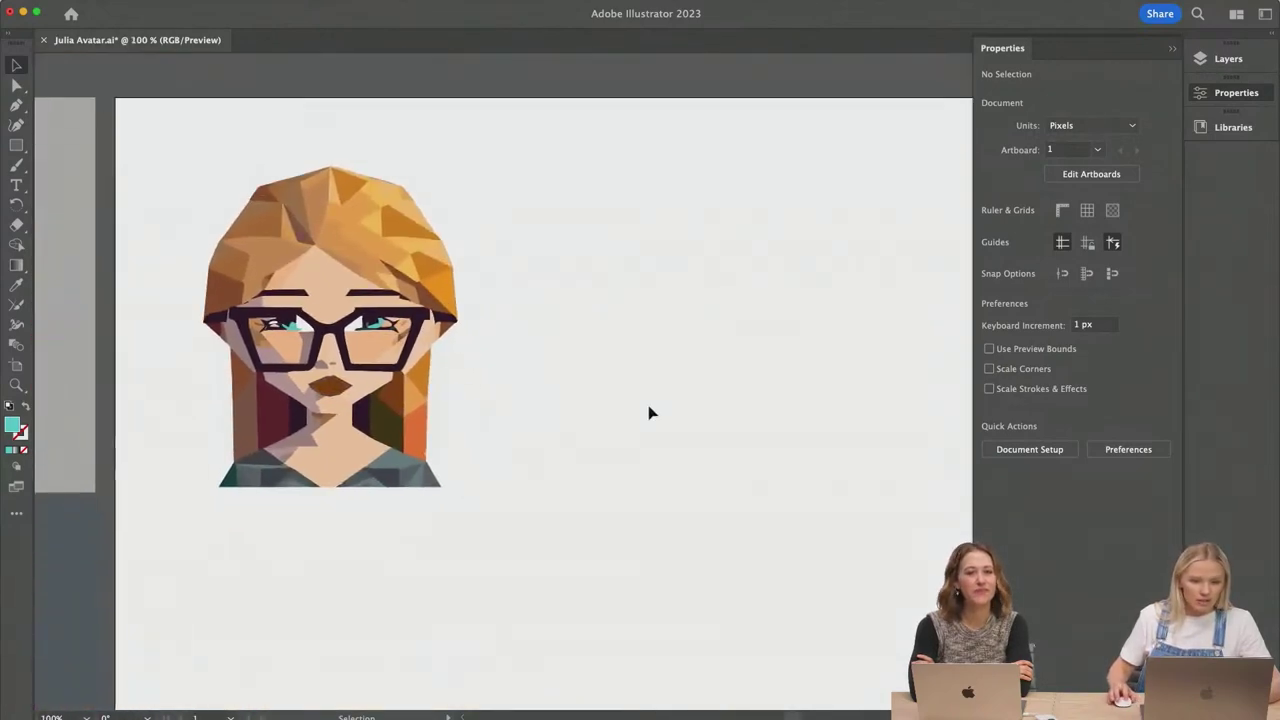
{"action": "left_click", "coordinate": [14, 147]}
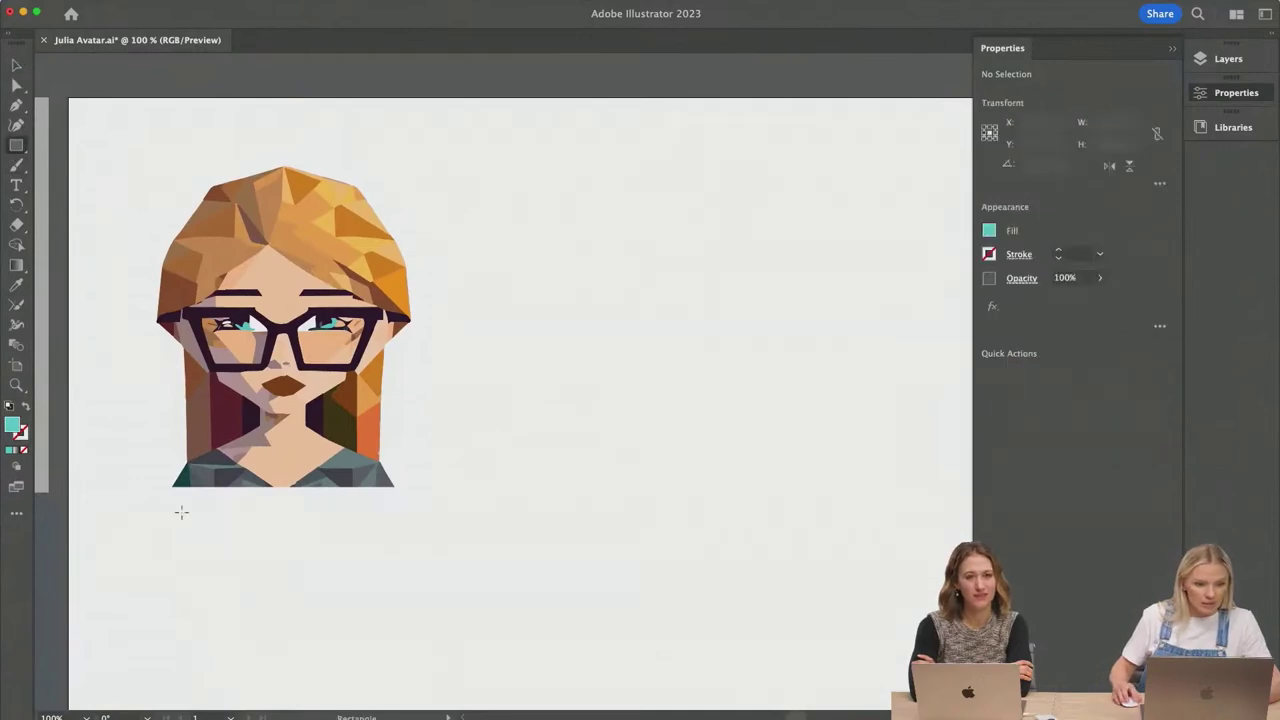
{"action": "left_click_drag", "start_coordinate": [100, 487], "coordinate": [469, 118]}
{"action": "key", "text": "super+shift+bracketleft"}
{"action": "key", "text": "v"}
Step: Fill the white shape beside the hair on the left of the face with the light brown sampled from the hair
{"action": "scroll", "coordinate": [303, 398], "scroll_direction": "up", "scroll_amount": 3}
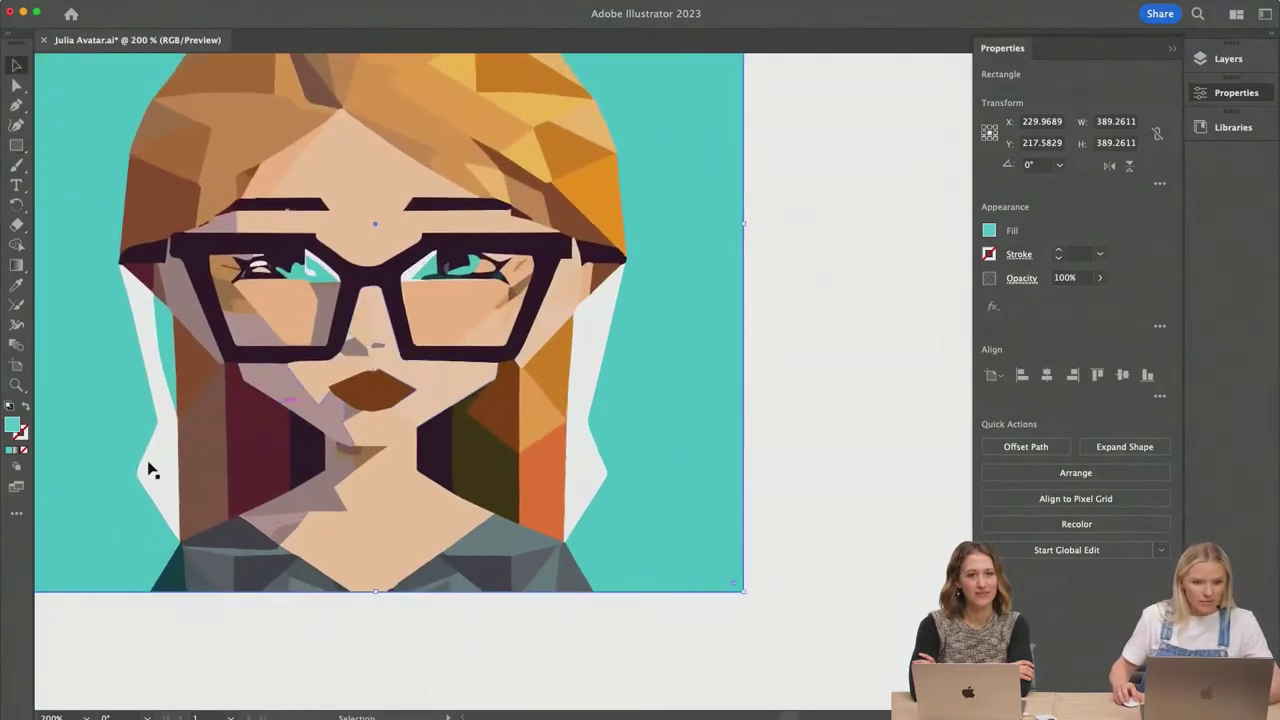
{"action": "double_click", "coordinate": [155, 473]}
{"action": "key", "text": "u"}
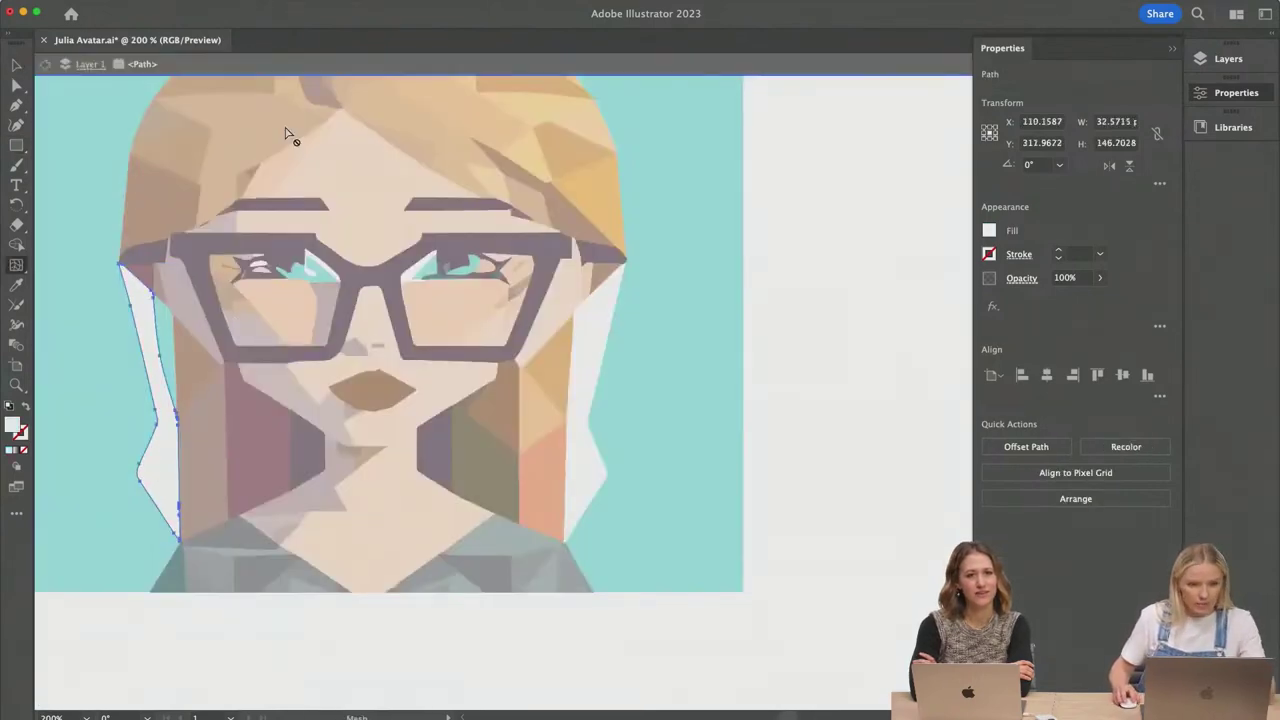
{"action": "key", "text": "i"}
{"action": "left_click", "coordinate": [256, 145]}
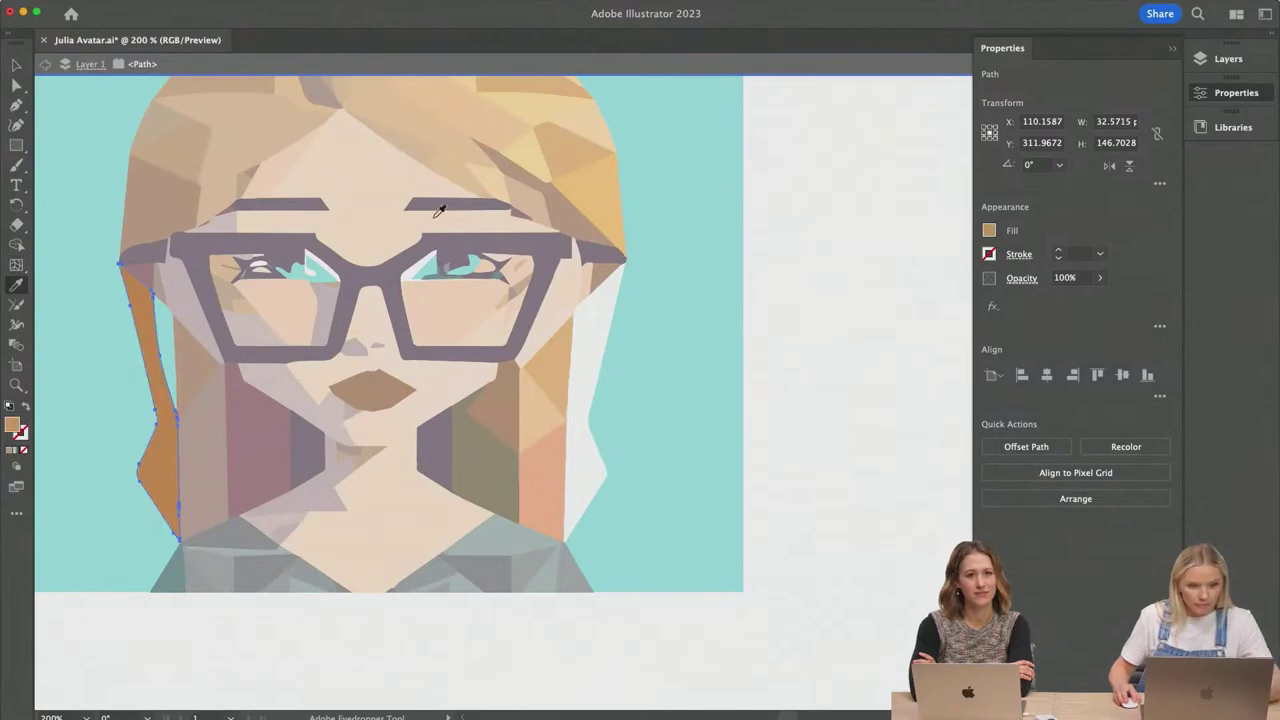
{"action": "key", "text": "b"}
{"action": "key", "text": "v"}
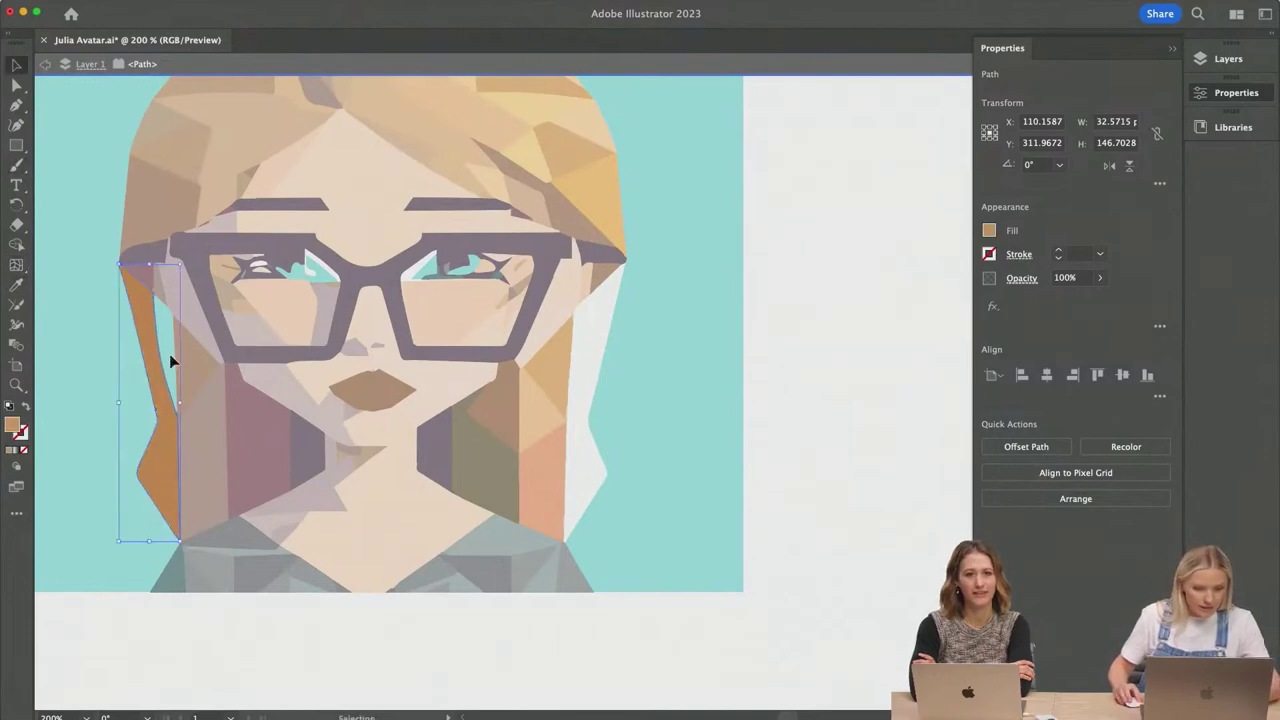
{"action": "key", "text": "Escape"}
Step: Draw a closed light-brown shape over the turquoise gap between the outer hair strand and the brown hair on the left of the face
{"action": "scroll", "coordinate": [195, 345], "scroll_direction": "up", "scroll_amount": 3}
{"action": "scroll", "coordinate": [195, 345], "scroll_direction": "up", "scroll_amount": 2}
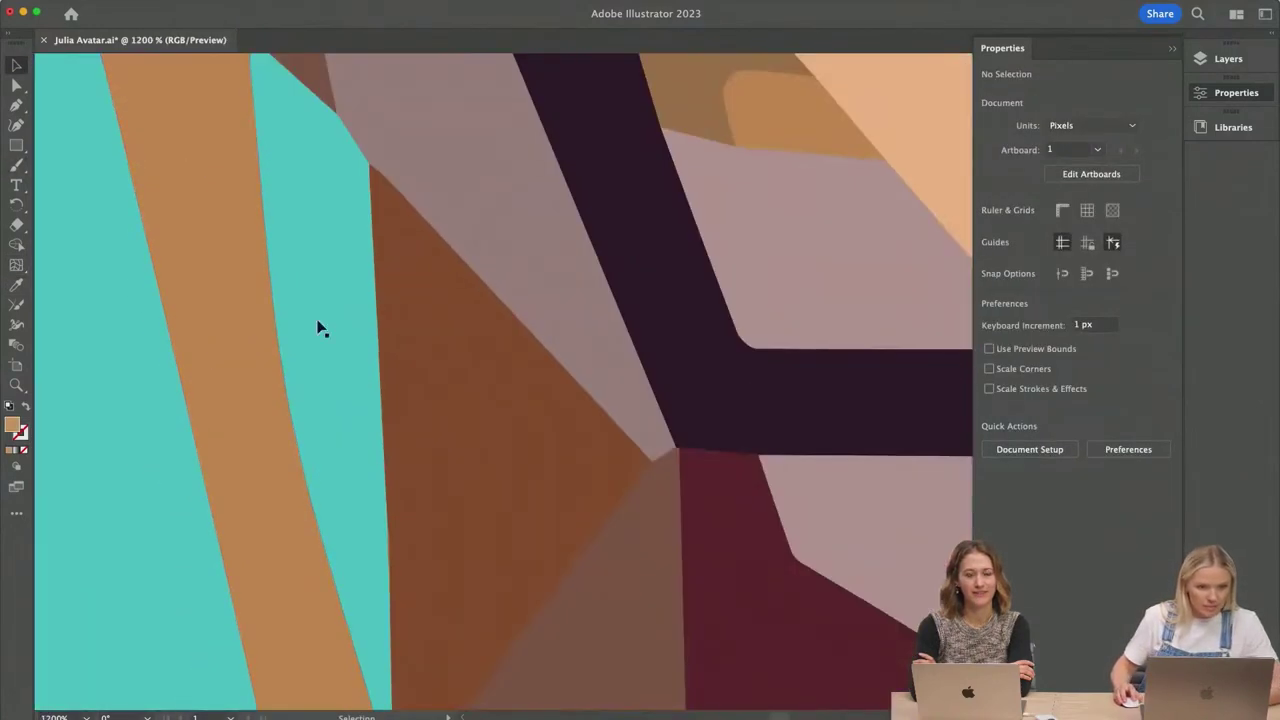
{"action": "scroll", "coordinate": [318, 329], "scroll_direction": "down", "scroll_amount": 2}
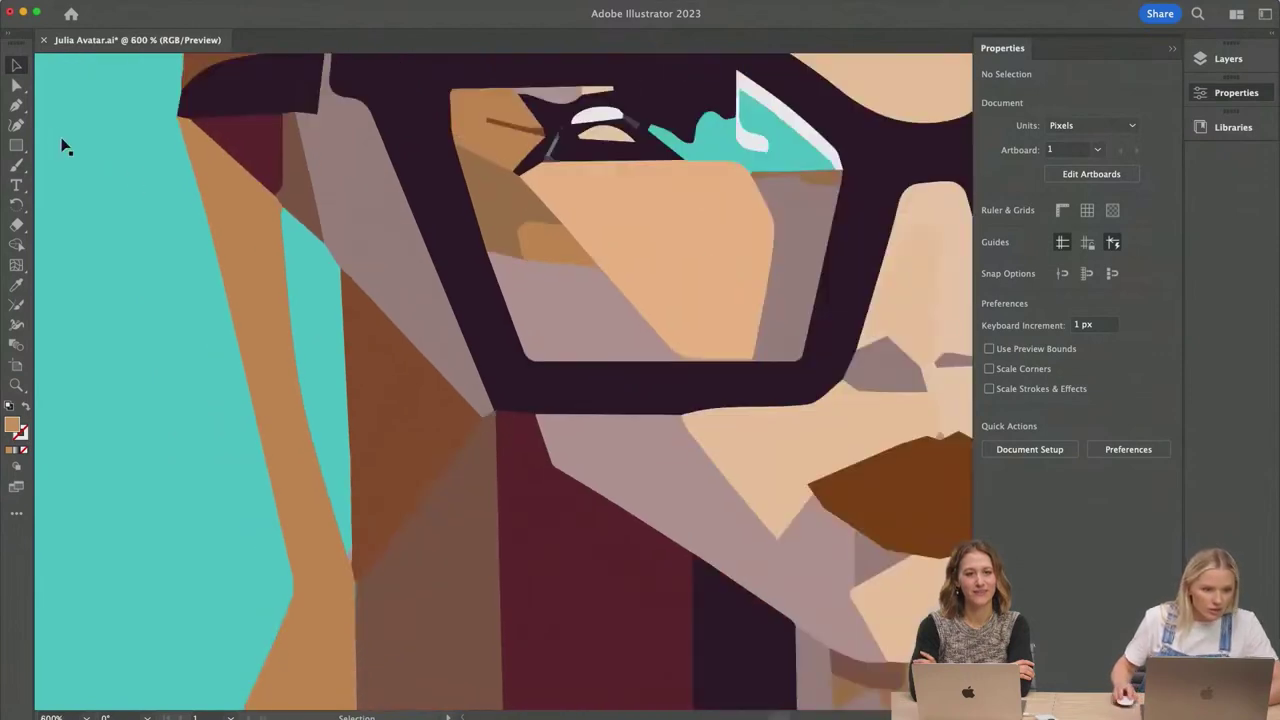
{"action": "left_click", "coordinate": [15, 104]}
{"action": "left_click", "coordinate": [283, 207]}
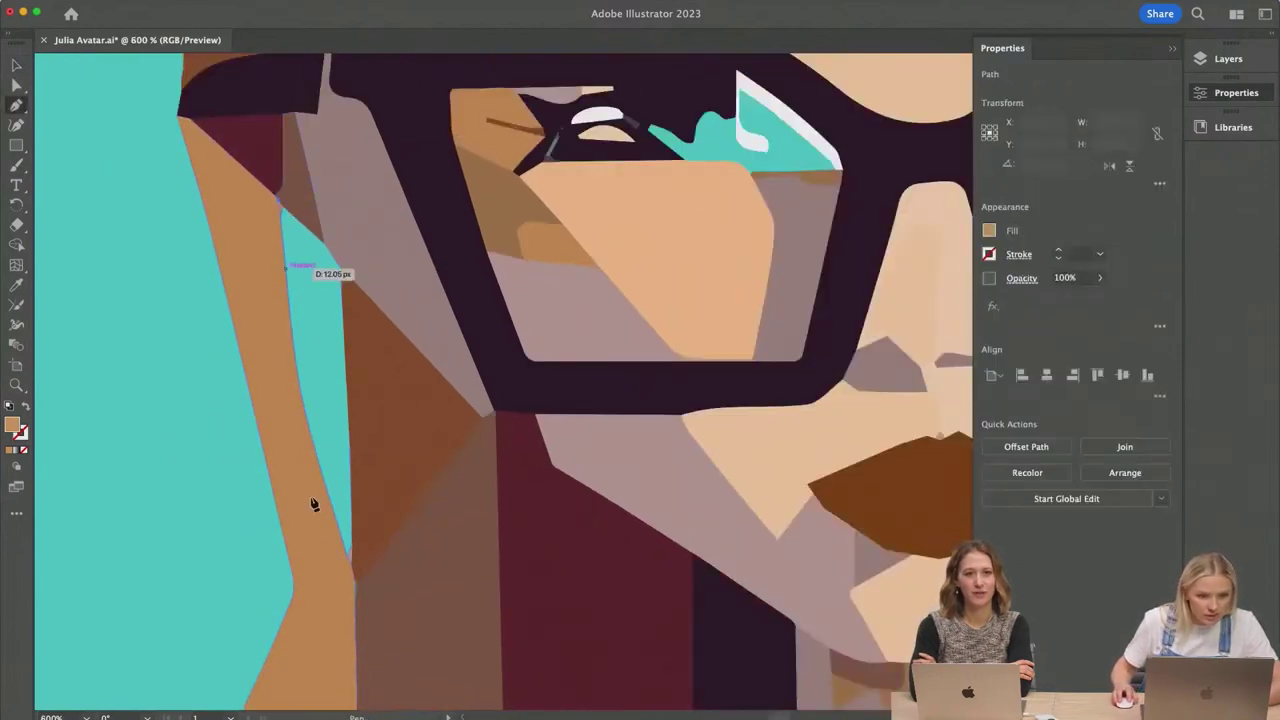
{"action": "left_click", "coordinate": [296, 410]}
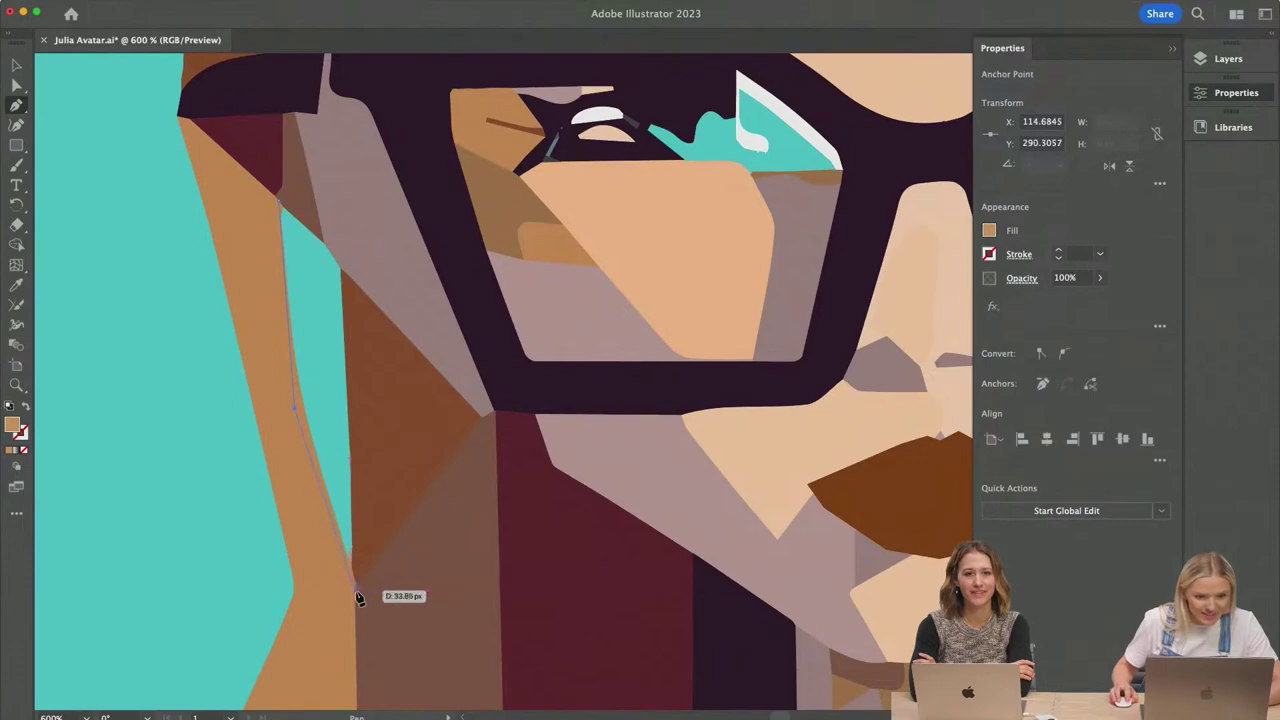
{"action": "left_click", "coordinate": [355, 590]}
{"action": "left_click", "coordinate": [351, 406]}
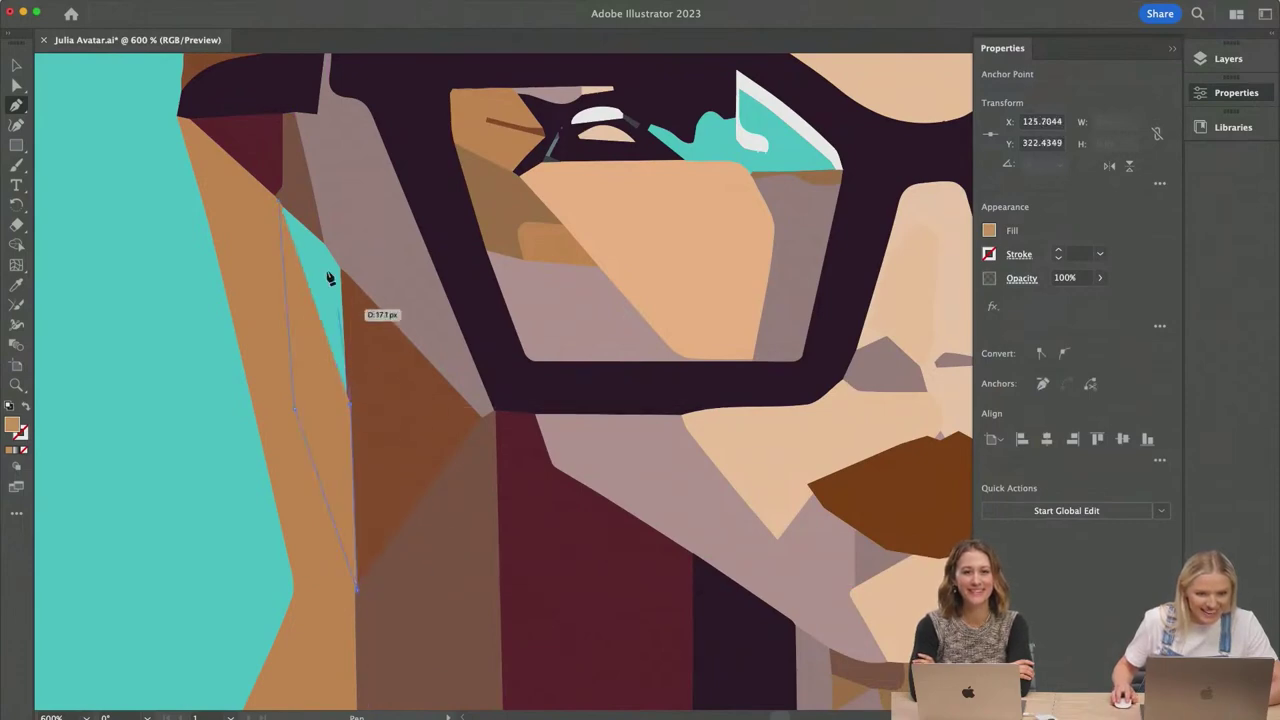
{"action": "left_click", "coordinate": [346, 260]}
{"action": "left_click", "coordinate": [284, 208]}
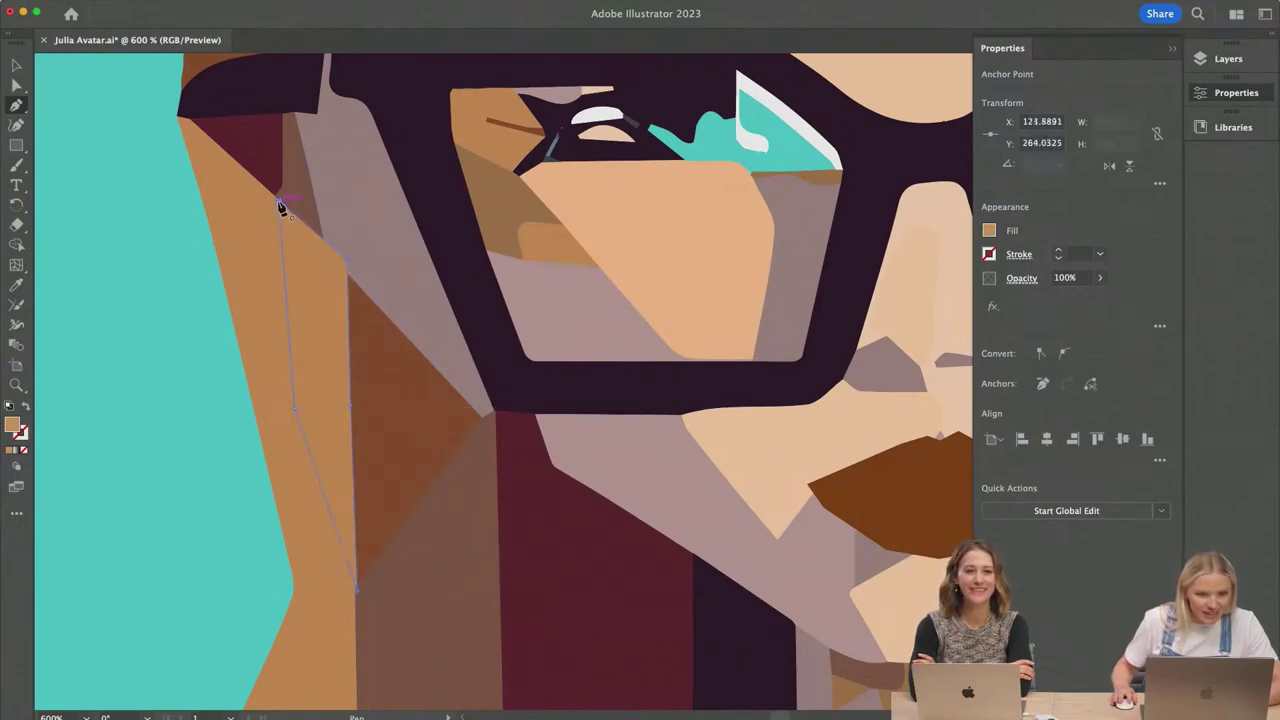
Step: Fill the white shape beside the hair on the right of the face with the light yellow sampled from the top hair
{"action": "key", "text": "super+minus"}
{"action": "key", "text": "super+minus"}
{"action": "key", "text": "super+minus"}
{"action": "key", "text": "super+minus"}
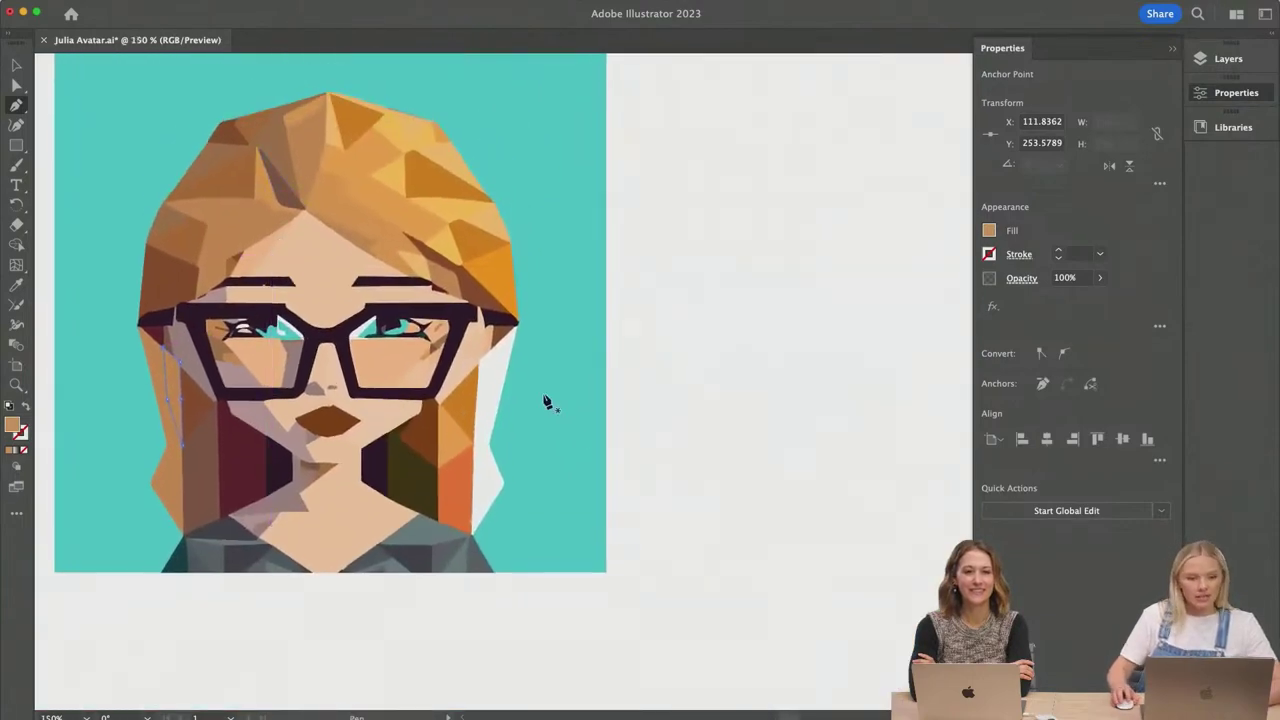
{"action": "scroll", "coordinate": [514, 380], "scroll_direction": "up", "scroll_amount": 2}
{"action": "key", "text": "v"}
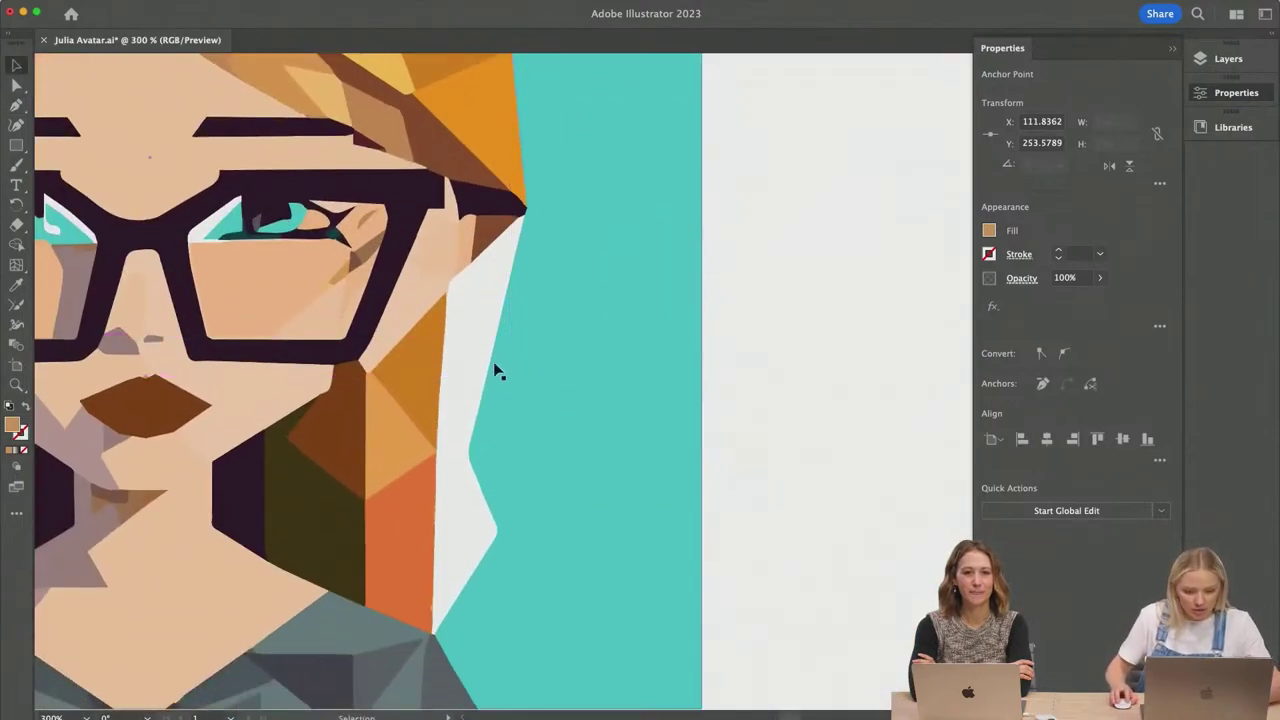
{"action": "left_click", "coordinate": [476, 325]}
{"action": "key", "text": "i"}
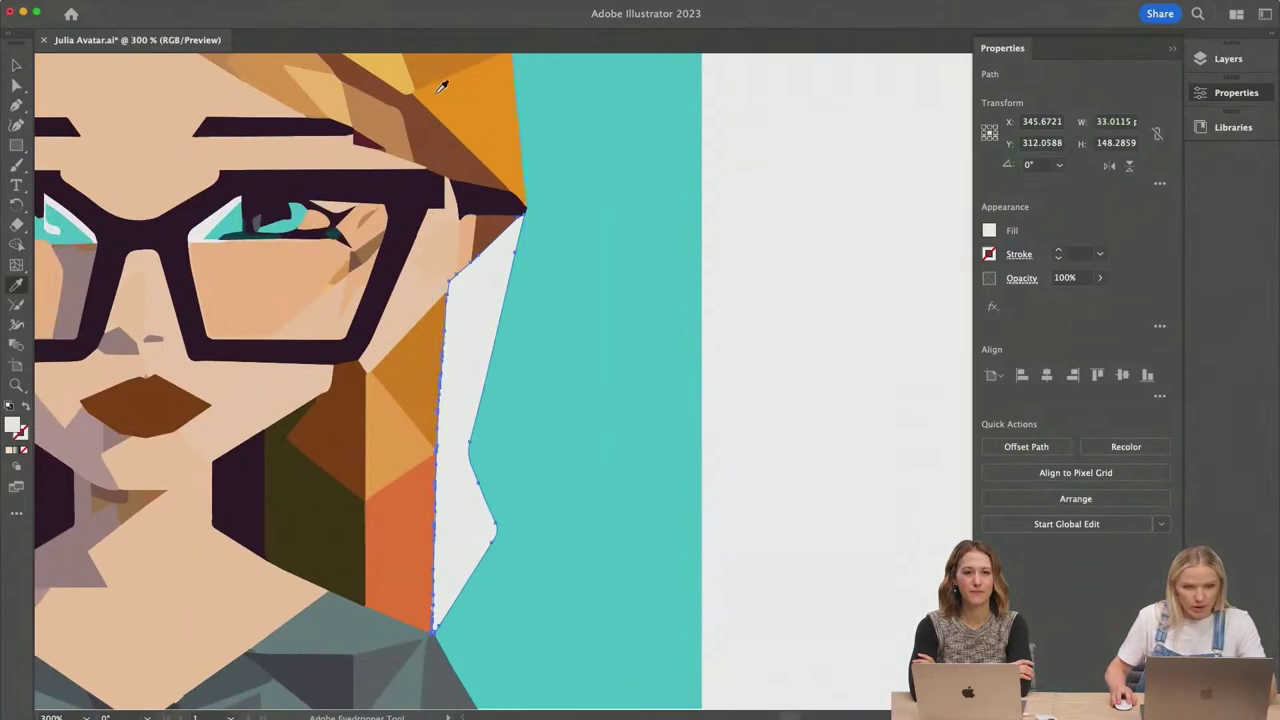
{"action": "left_click", "coordinate": [406, 66]}
{"action": "scroll", "coordinate": [486, 280], "scroll_direction": "down", "scroll_amount": 4}
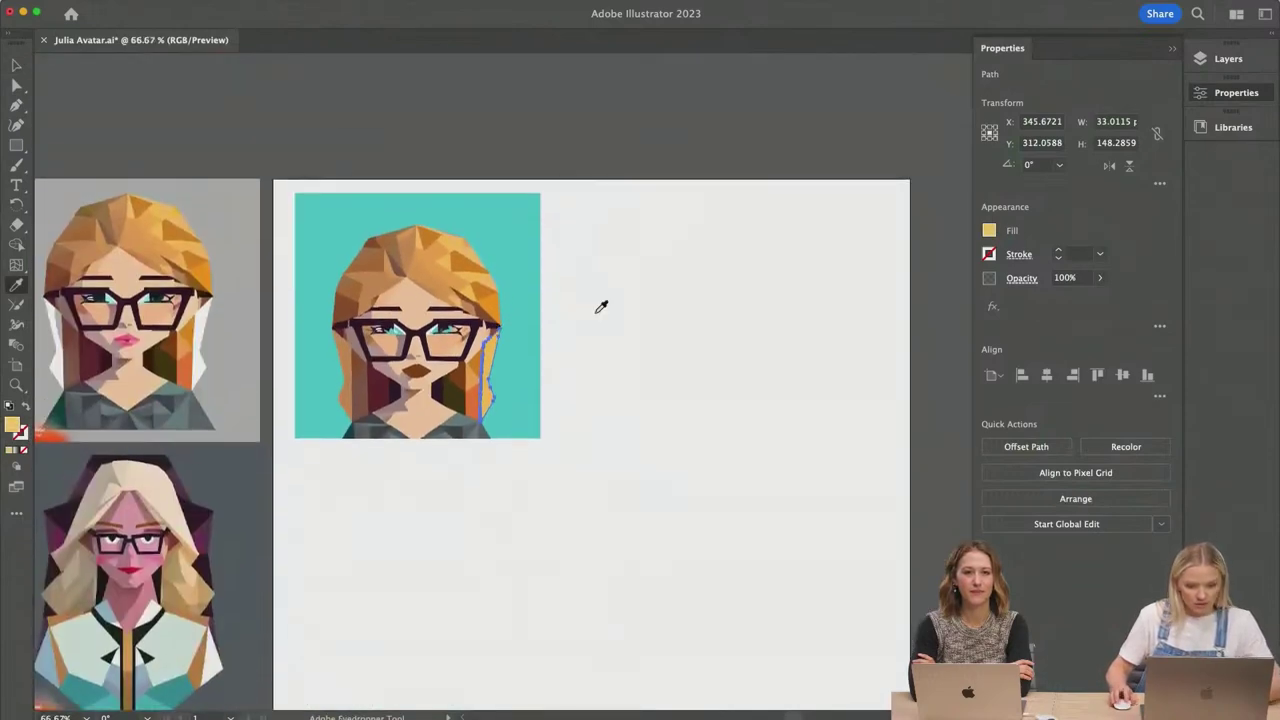
{"action": "key", "text": "v"}
{"action": "left_click", "coordinate": [575, 386]}
Step: Try dark fills on the turquoise background square, settling on the light peach skin tone sampled from the neck
{"action": "scroll", "coordinate": [576, 382], "scroll_direction": "right", "scroll_amount": 1}
{"action": "scroll", "coordinate": [500, 414], "scroll_direction": "up", "scroll_amount": 2}
{"action": "scroll", "coordinate": [502, 414], "scroll_direction": "up", "scroll_amount": 1}
{"action": "left_click", "coordinate": [405, 201]}
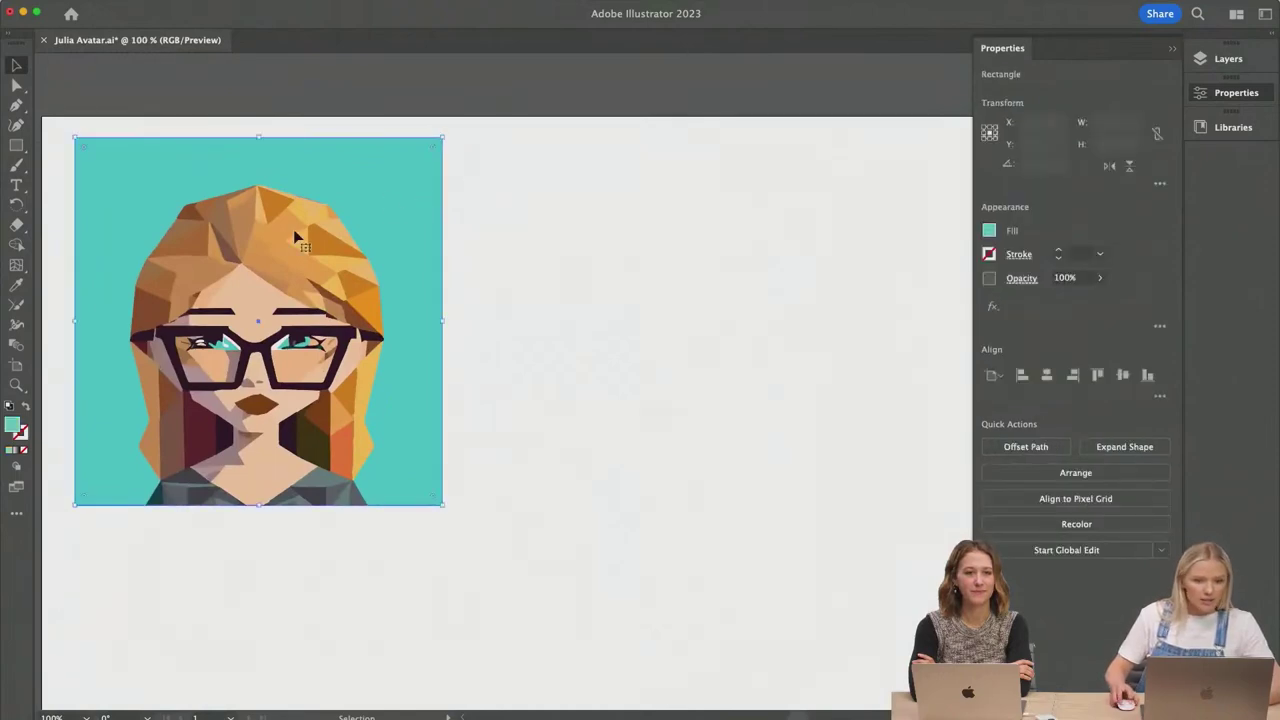
{"action": "key", "text": "i"}
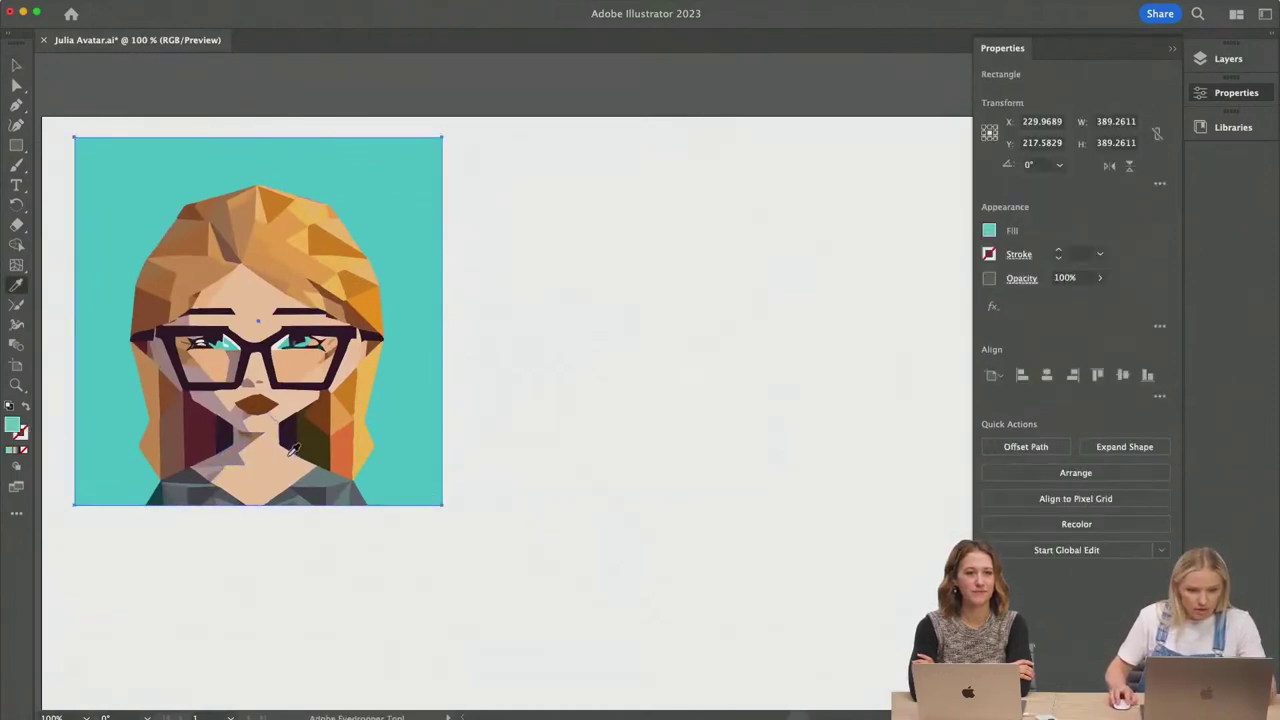
{"action": "left_click", "coordinate": [304, 432]}
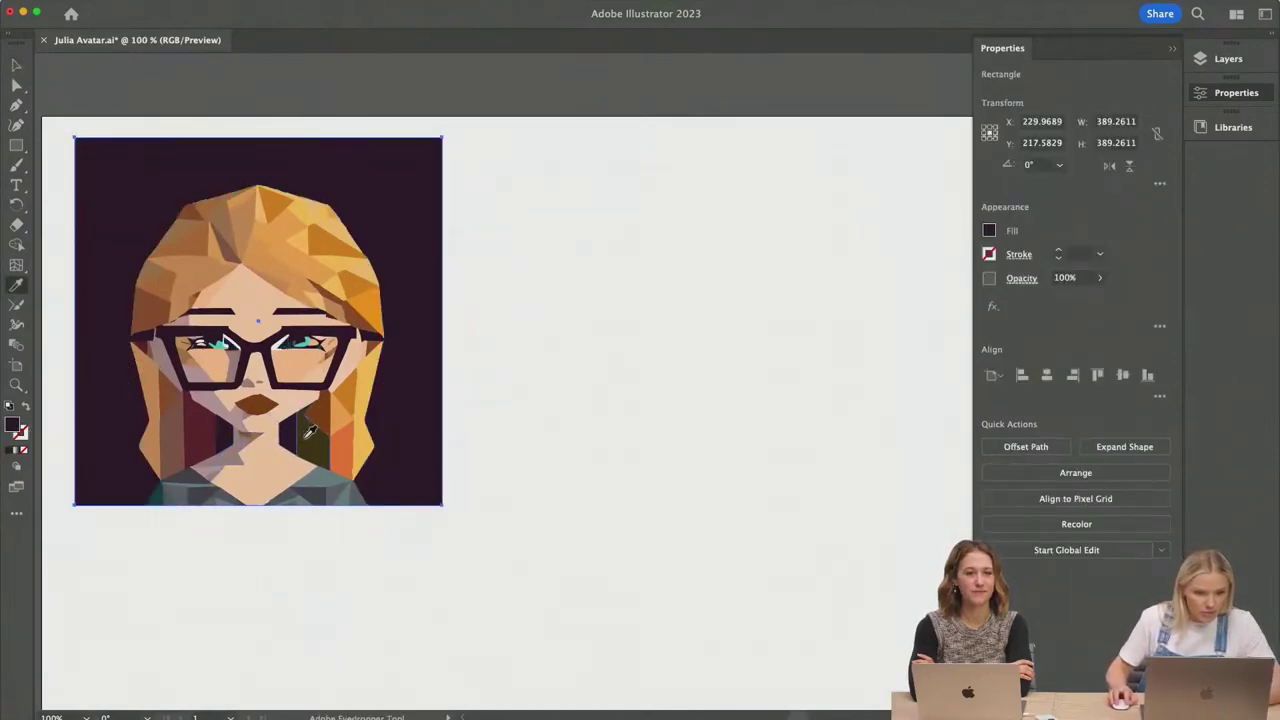
{"action": "left_click", "coordinate": [334, 481]}
{"action": "left_click", "coordinate": [278, 478]}
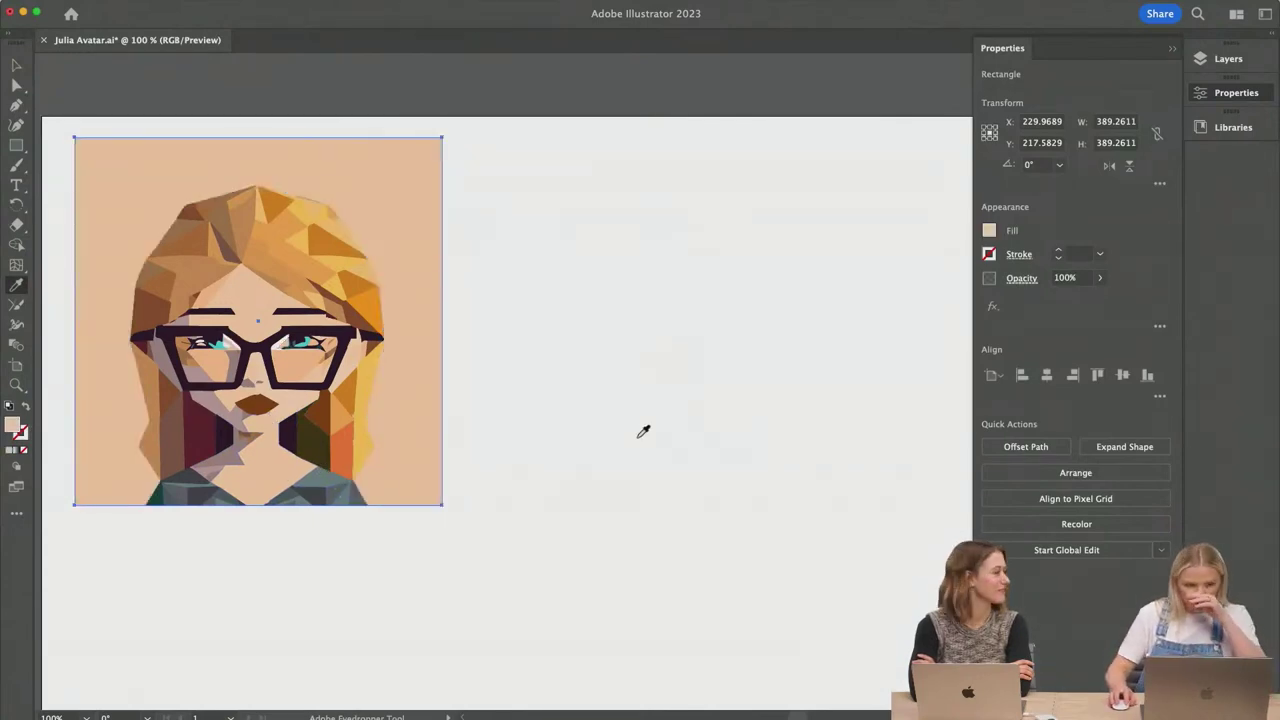
{"action": "key", "text": "v"}
{"action": "left_click", "coordinate": [590, 447]}
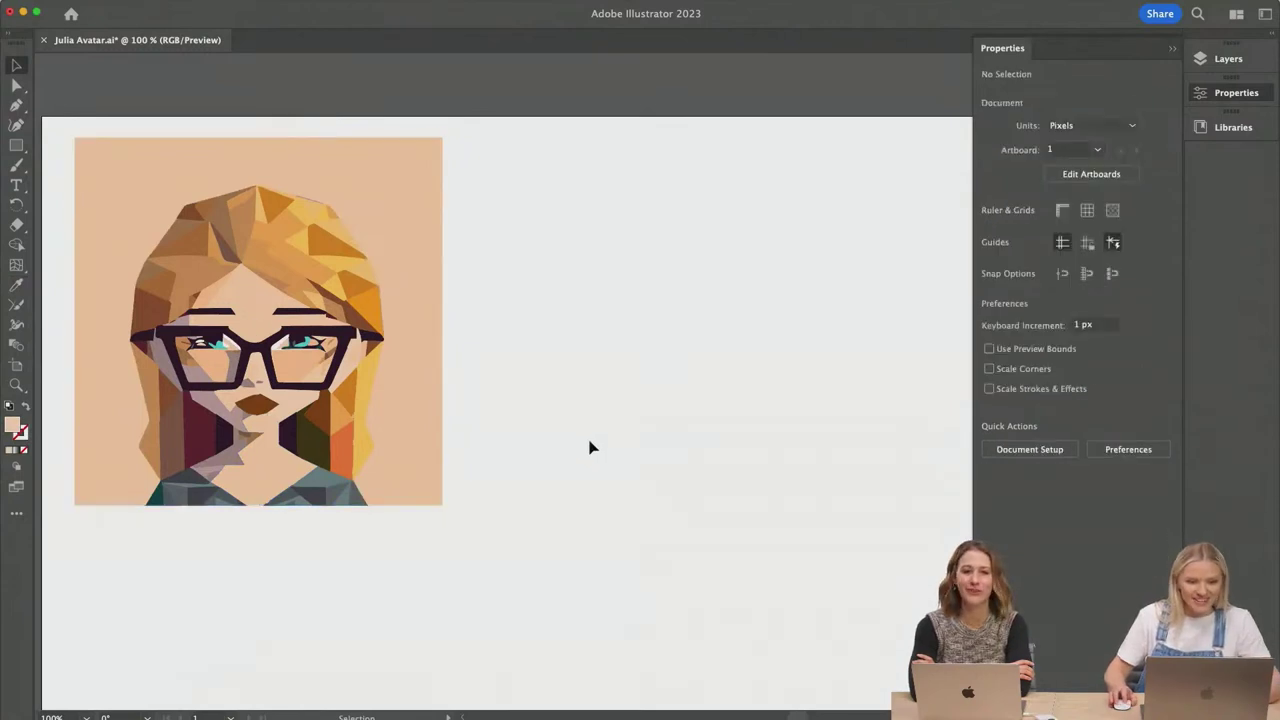
Step: Scale the whole avatar with its background down to about 237 px wide and place a duplicate beside it on the right
{"action": "scroll", "coordinate": [590, 447], "scroll_direction": "right", "scroll_amount": 2}
{"action": "key", "text": "super+minus"}
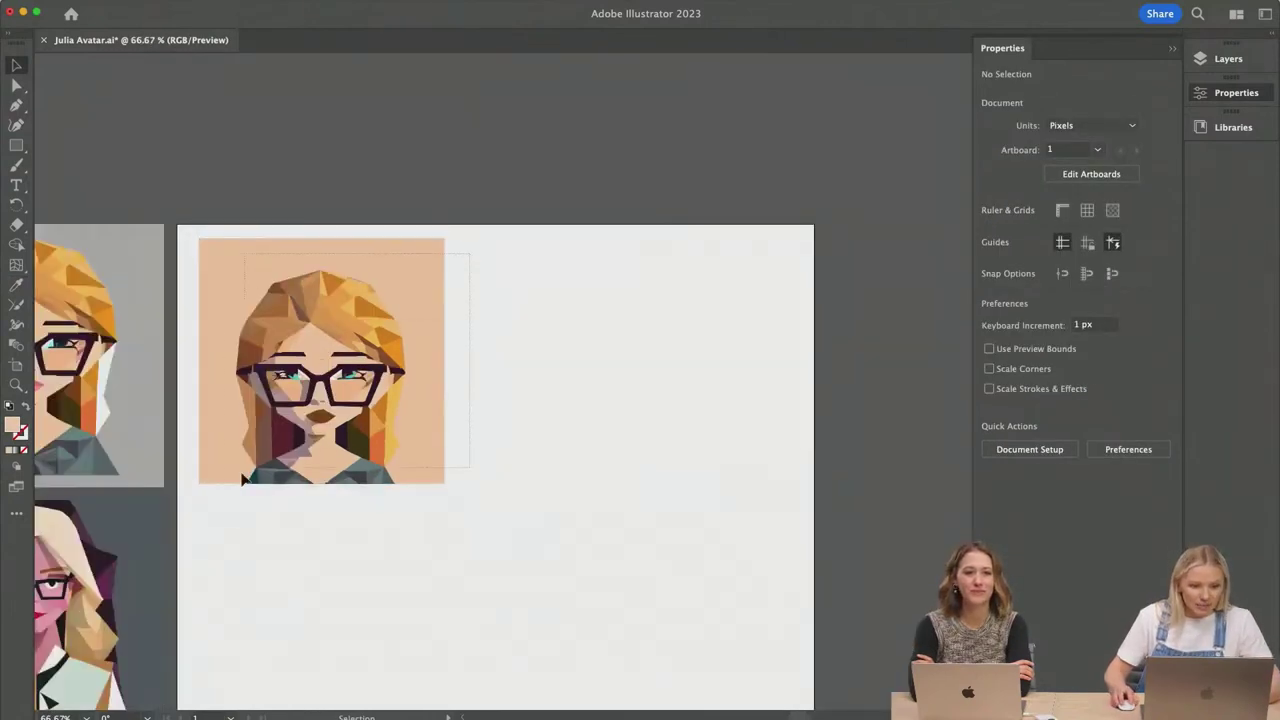
{"action": "left_click_drag", "start_coordinate": [250, 472], "coordinate": [252, 476]}
{"action": "left_click_drag", "start_coordinate": [446, 489], "coordinate": [463, 352]}
{"action": "left_click", "coordinate": [454, 457]}
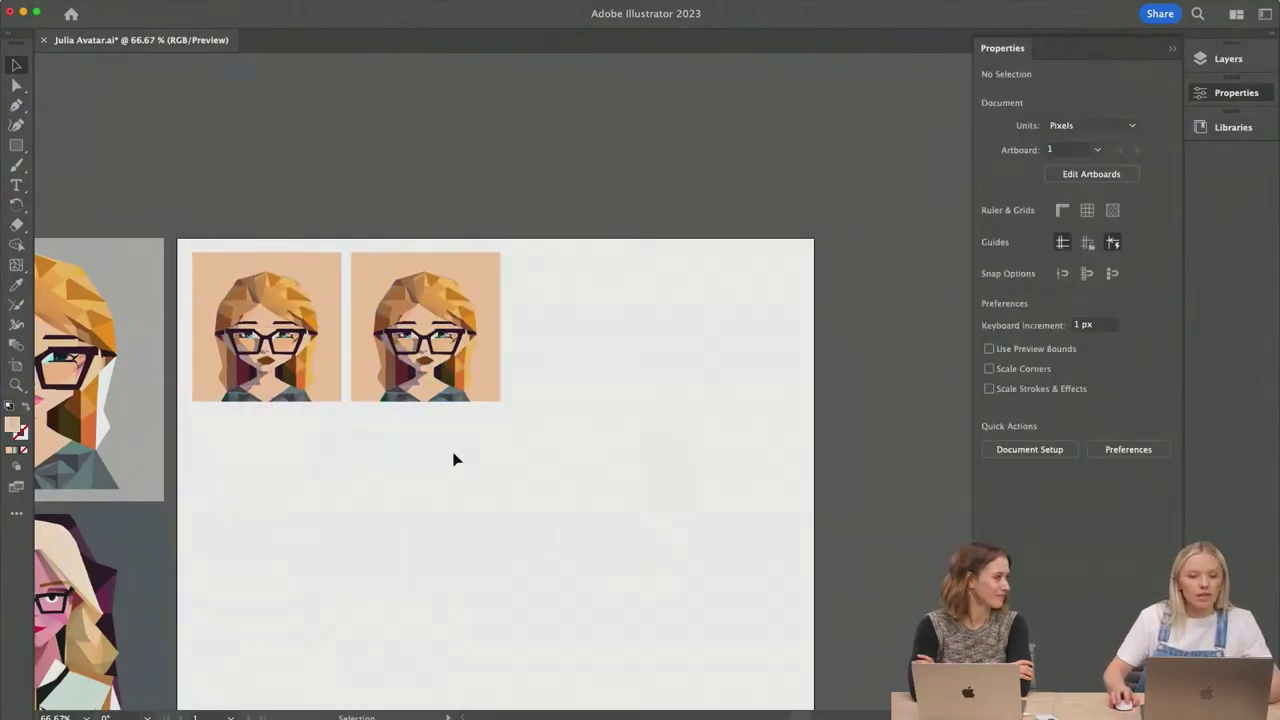
Step: Draw a closed turtleneck shape over the right copy's neck, from below the chin along the shoulders to the bottom edge of the shirt
{"action": "key", "text": "super+1"}
{"action": "scroll", "coordinate": [436, 486], "scroll_direction": "up", "scroll_amount": 1}
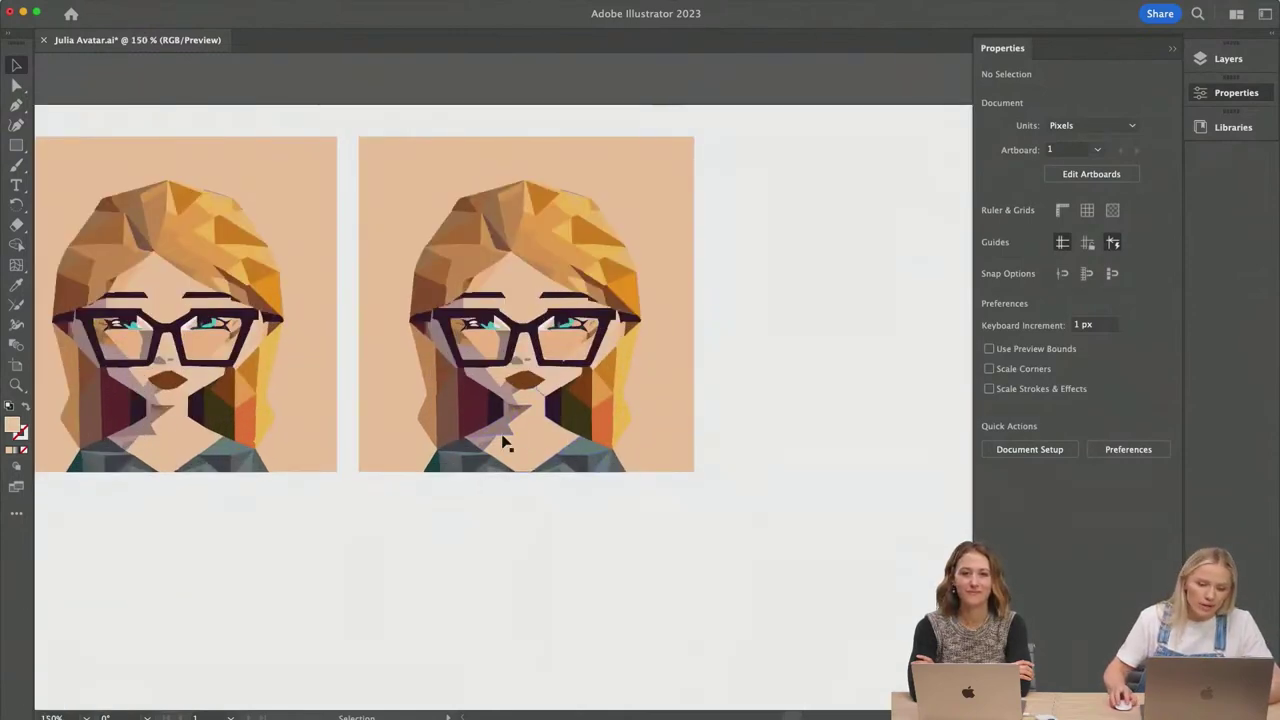
{"action": "scroll", "coordinate": [523, 443], "scroll_direction": "up", "scroll_amount": 4}
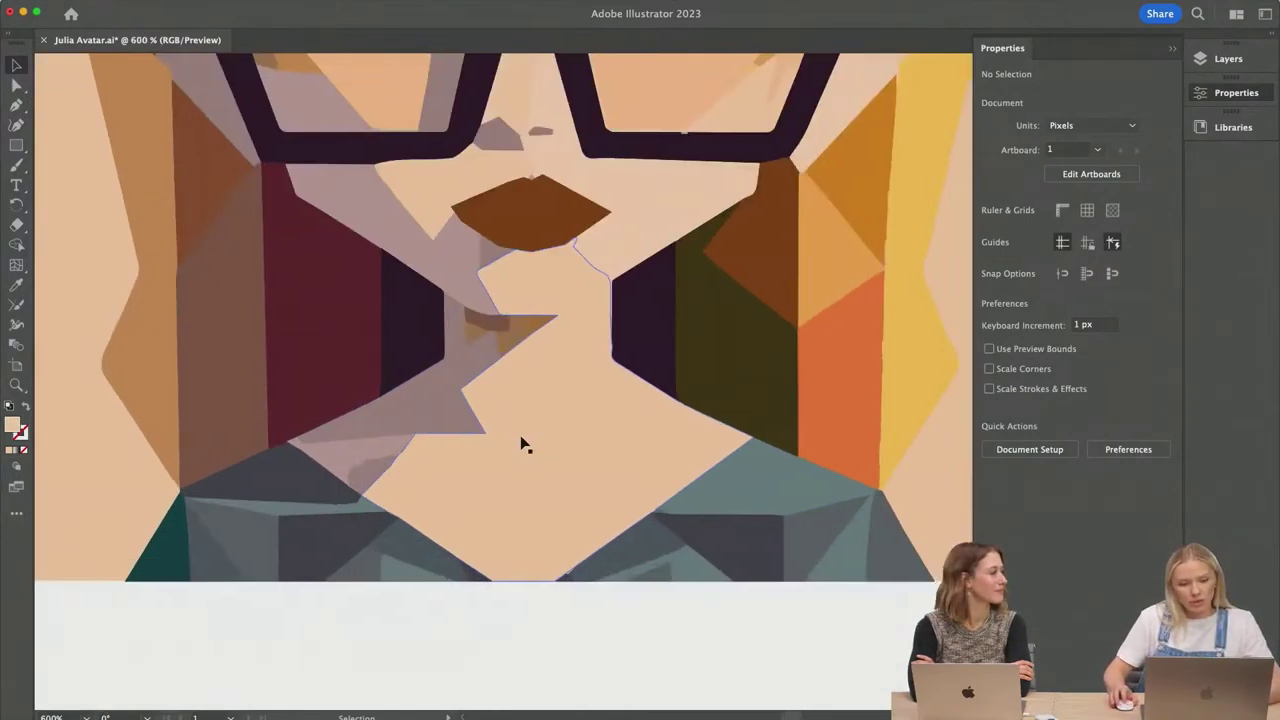
{"action": "scroll", "coordinate": [523, 443], "scroll_direction": "down", "scroll_amount": 1}
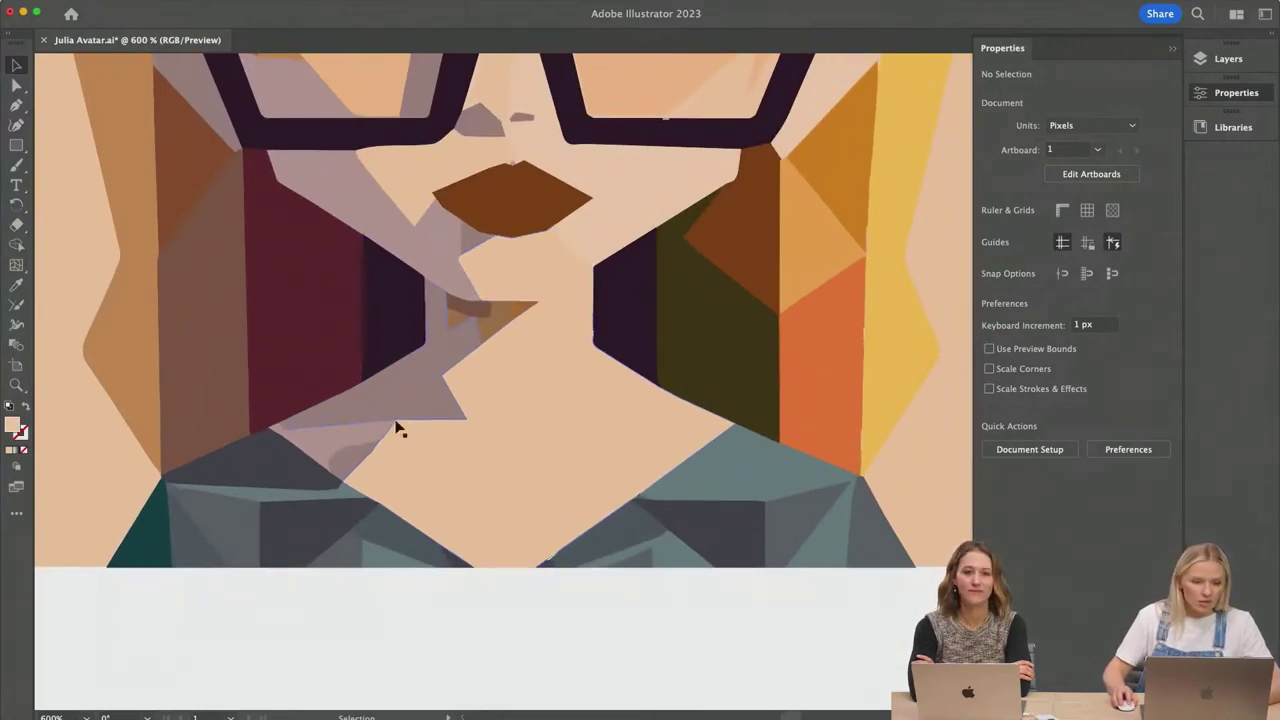
{"action": "left_click", "coordinate": [18, 104]}
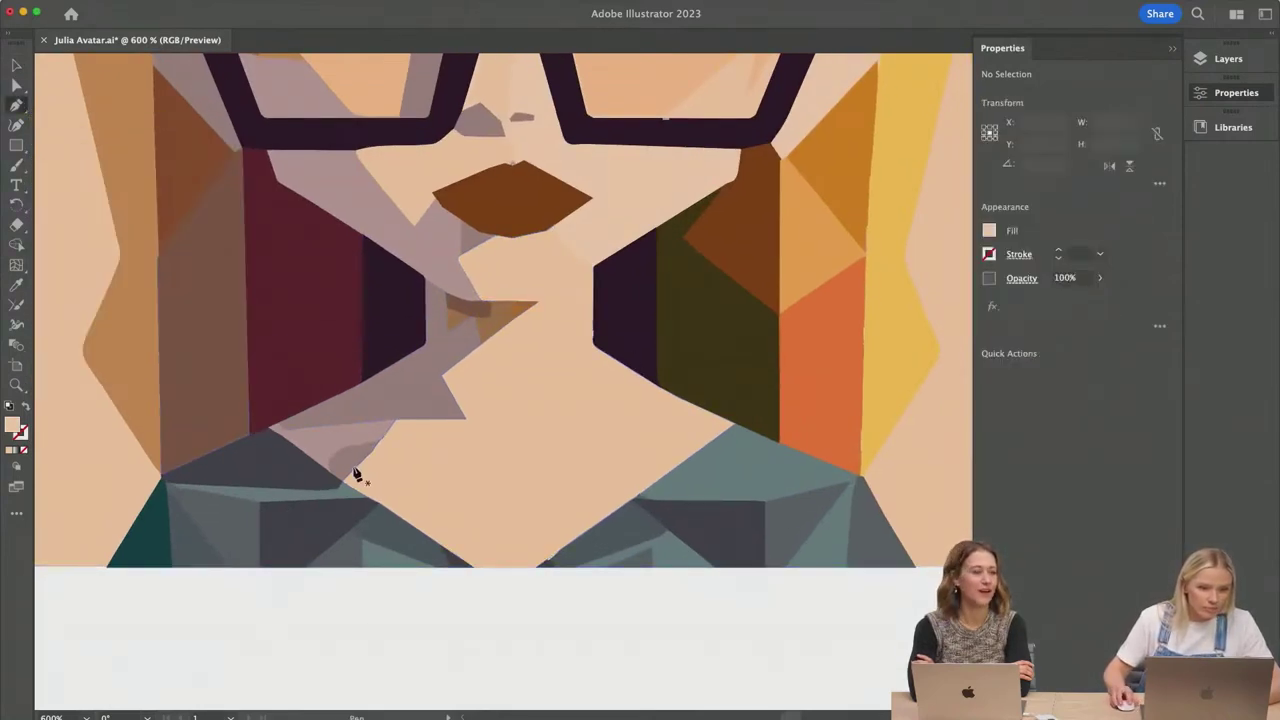
{"action": "left_click", "coordinate": [268, 430]}
{"action": "left_click", "coordinate": [379, 371]}
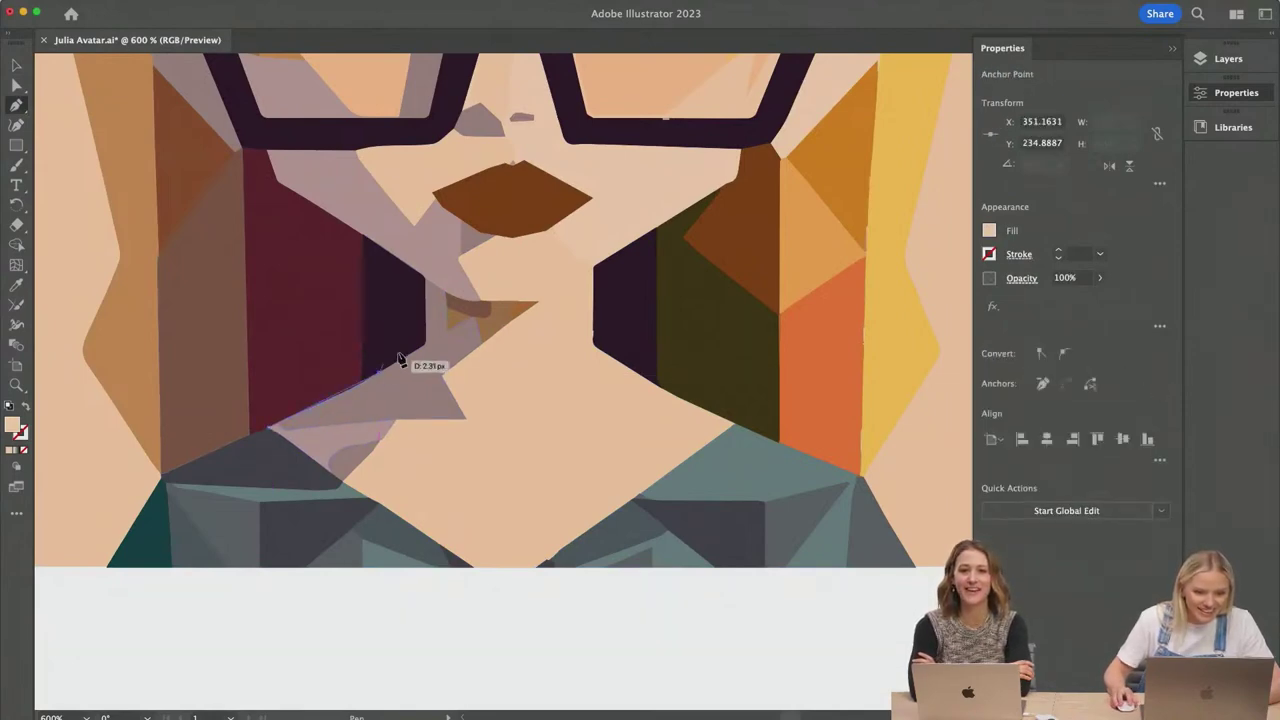
{"action": "left_click", "coordinate": [421, 300]}
{"action": "left_click", "coordinate": [486, 321]}
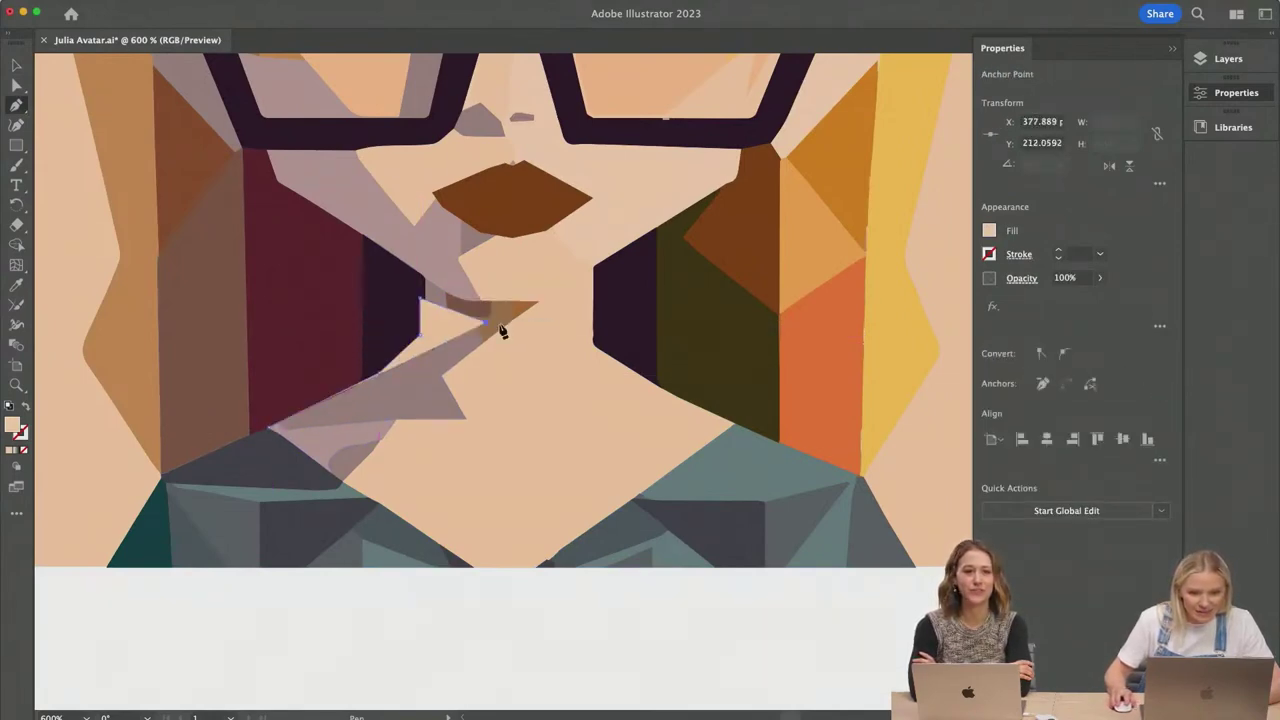
{"action": "left_click", "coordinate": [530, 321]}
{"action": "left_click", "coordinate": [603, 298]}
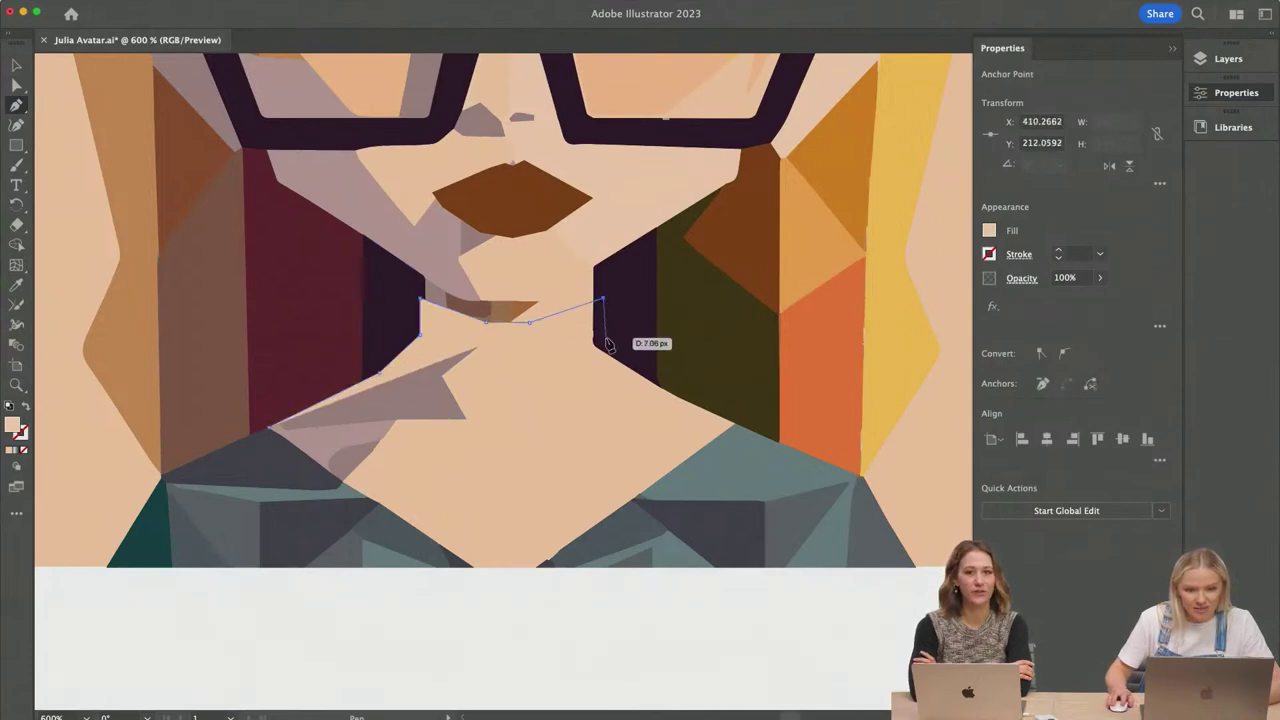
{"action": "left_click", "coordinate": [607, 337]}
{"action": "left_click", "coordinate": [748, 416]}
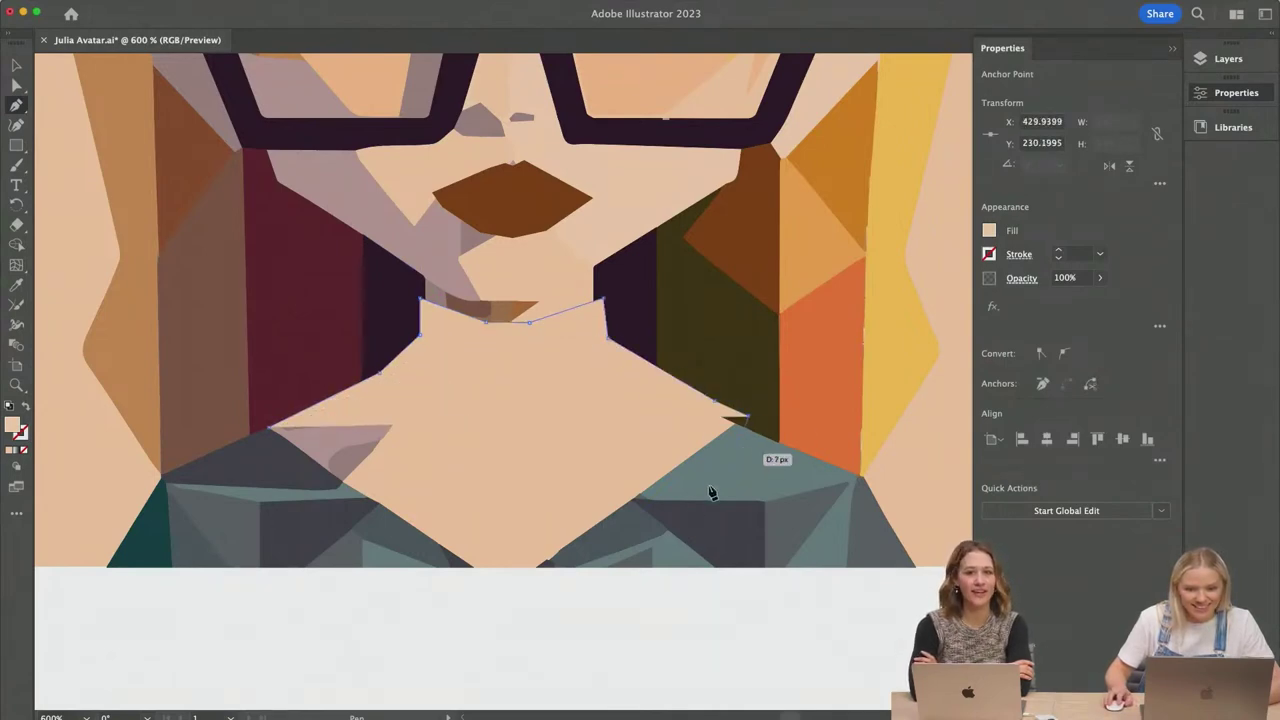
{"action": "left_click", "coordinate": [541, 567]}
{"action": "left_click", "coordinate": [451, 567]}
{"action": "left_click", "coordinate": [449, 568]}
{"action": "left_click", "coordinate": [269, 430]}
Step: Fill the turtleneck shape with the dark gray sampled from the shirt
{"action": "key", "text": "i"}
{"action": "left_click", "coordinate": [699, 513]}
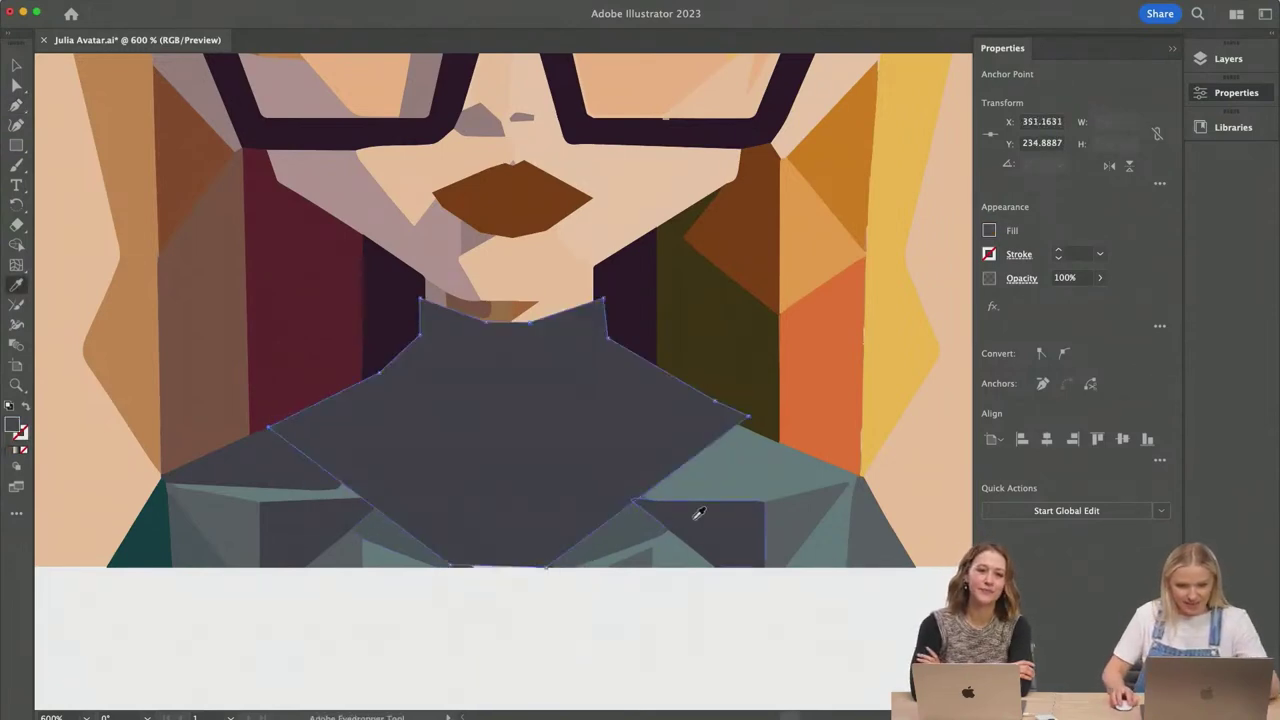
{"action": "key", "text": "v"}
{"action": "left_click", "coordinate": [734, 625]}
Step: Examine the turtleneck avatar up close and beside the original version
{"action": "key", "text": "super+minus"}
{"action": "key", "text": "super+minus"}
{"action": "key", "text": "super+minus"}
{"action": "key", "text": "super+minus"}
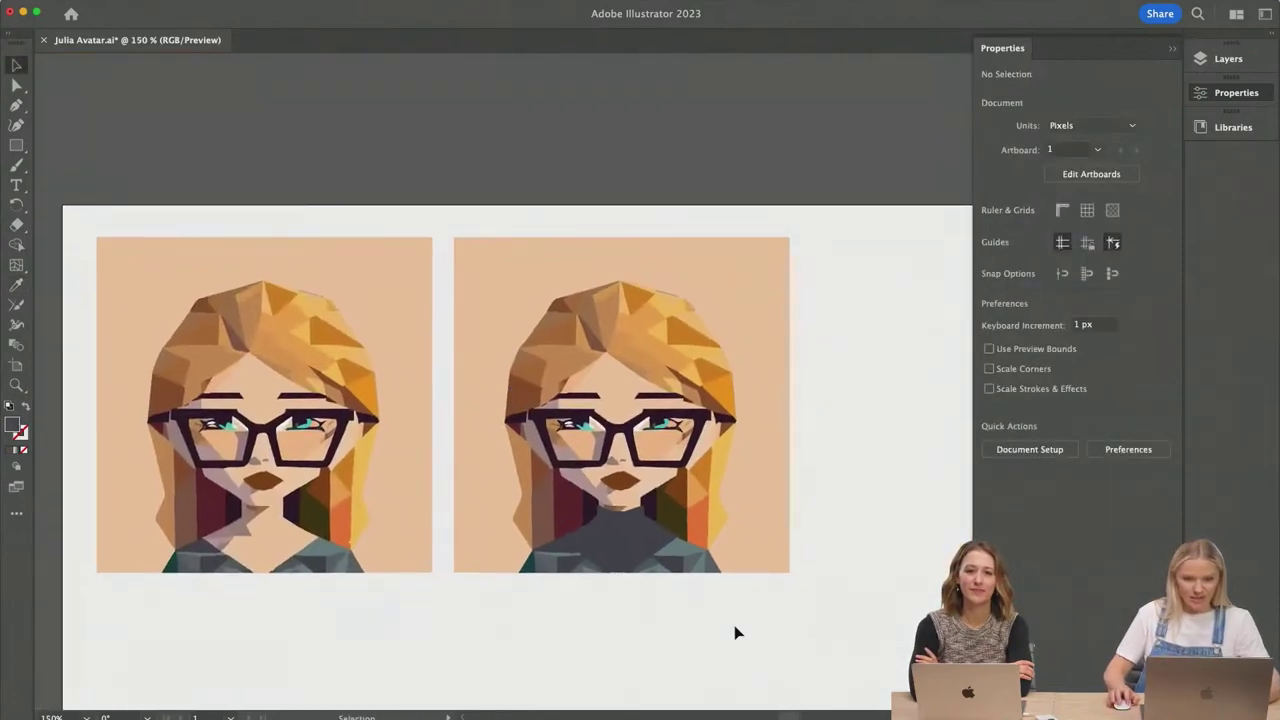
{"action": "scroll", "coordinate": [543, 597], "scroll_direction": "right", "scroll_amount": 5}
{"action": "key", "text": "super+plus"}
{"action": "key", "text": "super+plus"}
{"action": "key", "text": "super+plus"}
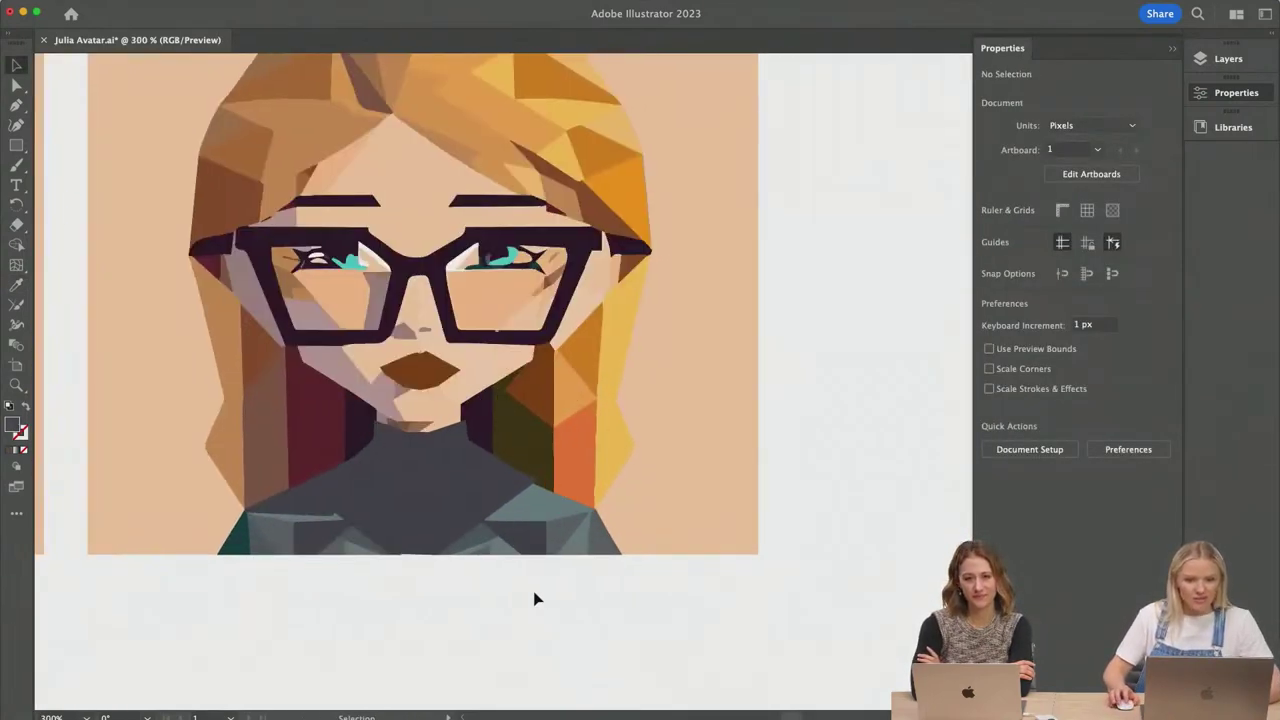
{"action": "key", "text": "super+minus"}
{"action": "key", "text": "super+minus"}
{"action": "key", "text": "super+minus"}
{"action": "scroll", "coordinate": [533, 597], "scroll_direction": "right", "scroll_amount": 2}
{"action": "scroll", "coordinate": [740, 497], "scroll_direction": "down", "scroll_amount": 3}
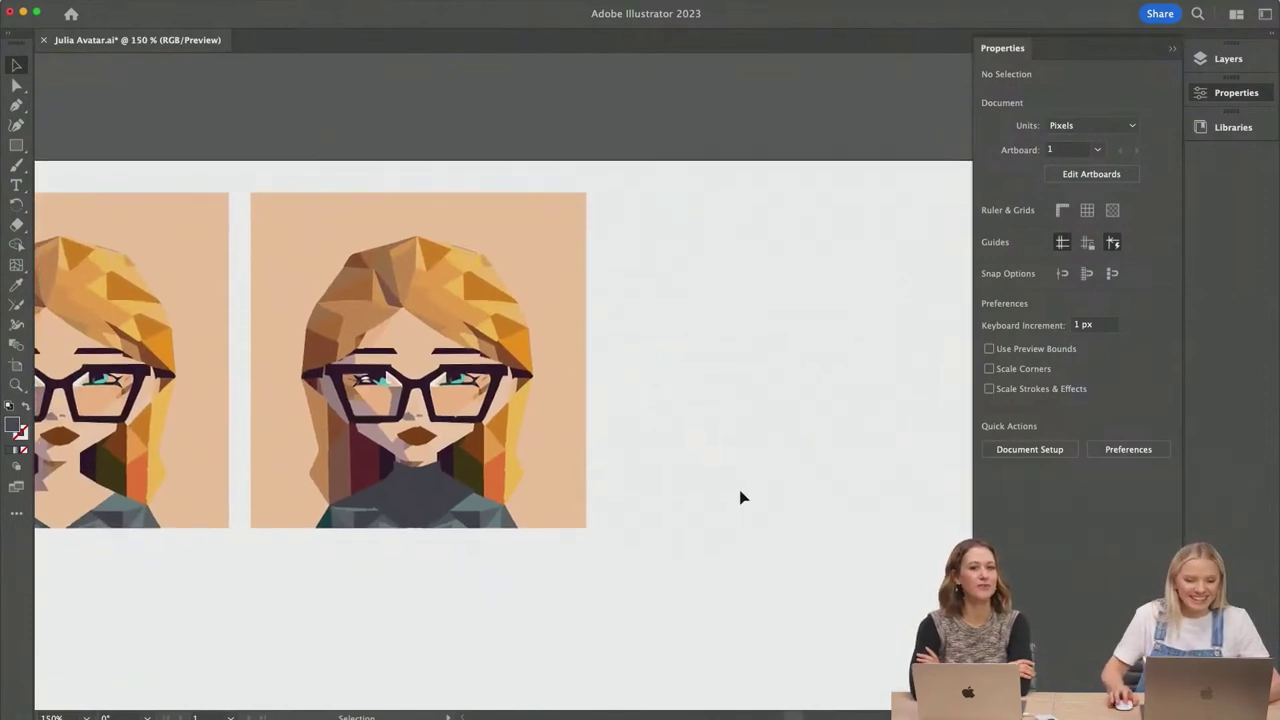
{"action": "scroll", "coordinate": [740, 497], "scroll_direction": "down", "scroll_amount": 2}
{"action": "scroll", "coordinate": [740, 497], "scroll_direction": "left", "scroll_amount": 1}
{"action": "scroll", "coordinate": [740, 497], "scroll_direction": "right", "scroll_amount": 2}
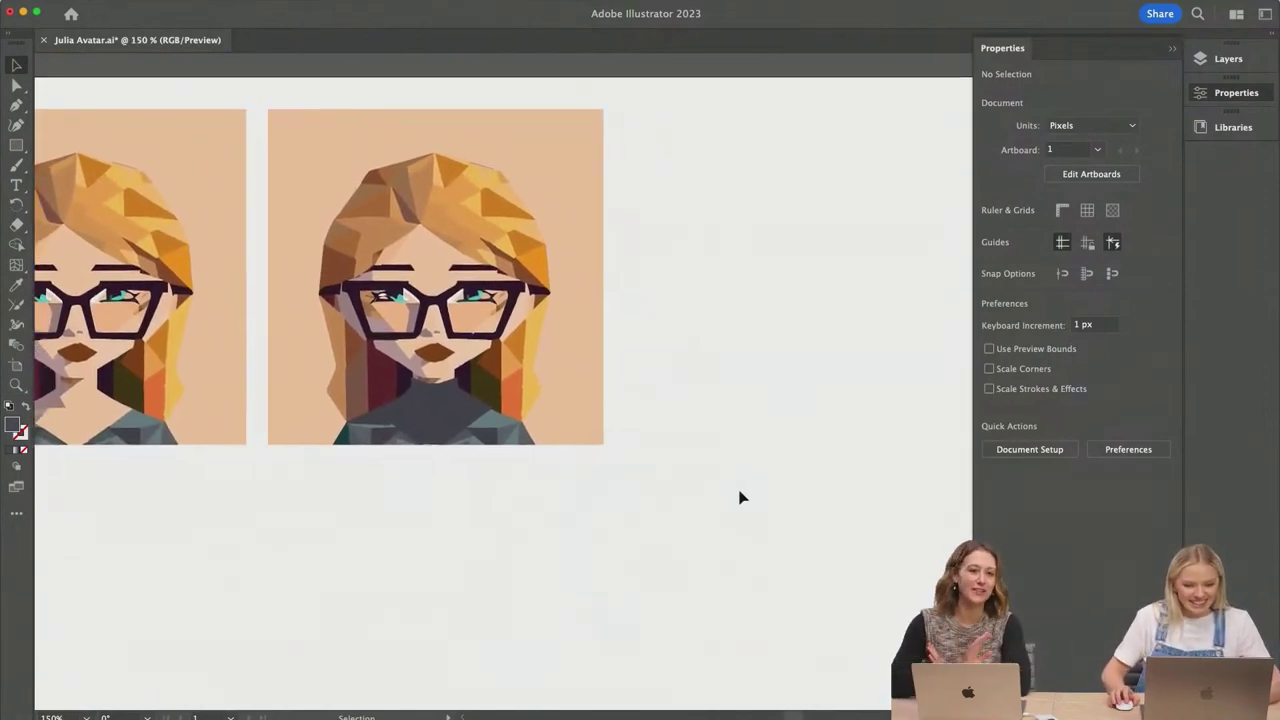
{"action": "scroll", "coordinate": [546, 452], "scroll_direction": "right", "scroll_amount": 5}
{"action": "scroll", "coordinate": [546, 455], "scroll_direction": "left", "scroll_amount": 3}
{"action": "scroll", "coordinate": [546, 455], "scroll_direction": "up", "scroll_amount": 1}
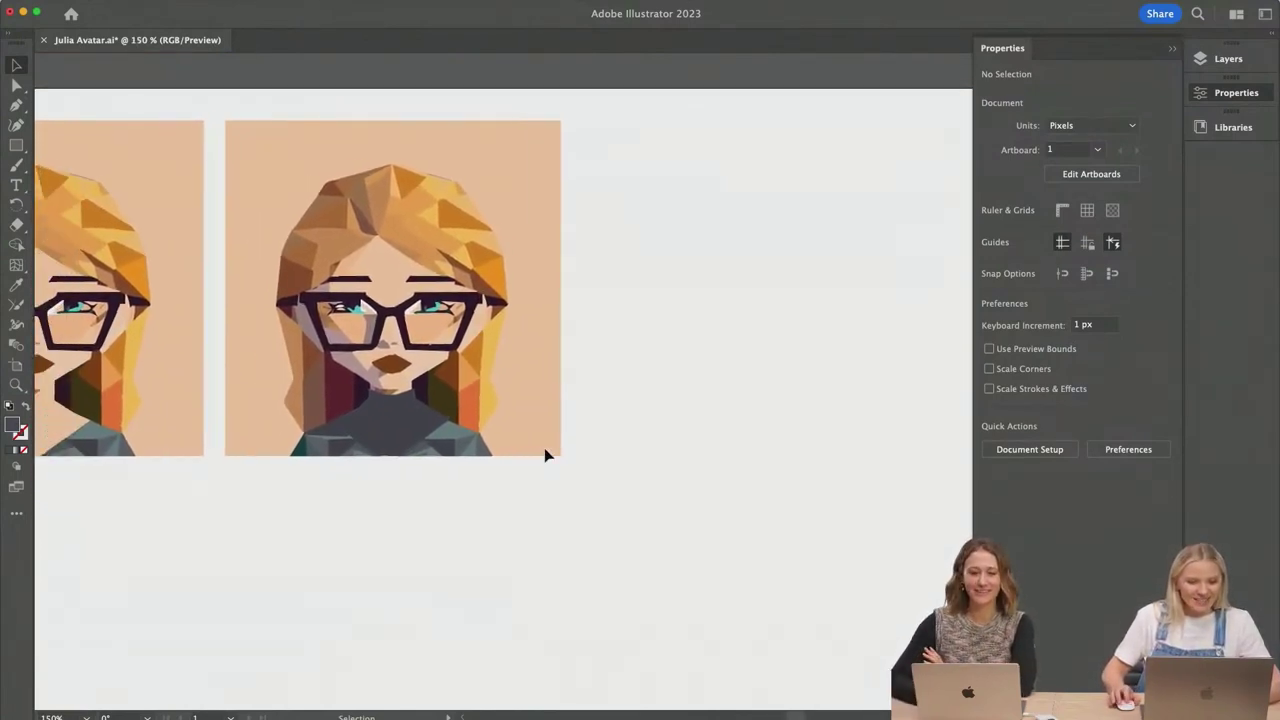
Step: Duplicate the whole turtleneck avatar with its background and place the copy to its right
{"action": "left_click_drag", "start_coordinate": [617, 133], "coordinate": [266, 571]}
{"action": "left_click", "coordinate": [266, 571]}
{"action": "left_click_drag", "start_coordinate": [383, 405], "coordinate": [251, 514]}
{"action": "key", "text": "super+z"}
{"action": "left_click_drag", "start_coordinate": [263, 420], "coordinate": [651, 420]}
{"action": "left_click", "coordinate": [777, 557]}
Step: Select the entire rightmost turtleneck avatar with its background and open Generative Recolor for it, placing the dialog beside the avatar
{"action": "scroll", "coordinate": [777, 557], "scroll_direction": "right", "scroll_amount": 5}
{"action": "scroll", "coordinate": [777, 557], "scroll_direction": "right", "scroll_amount": 1}
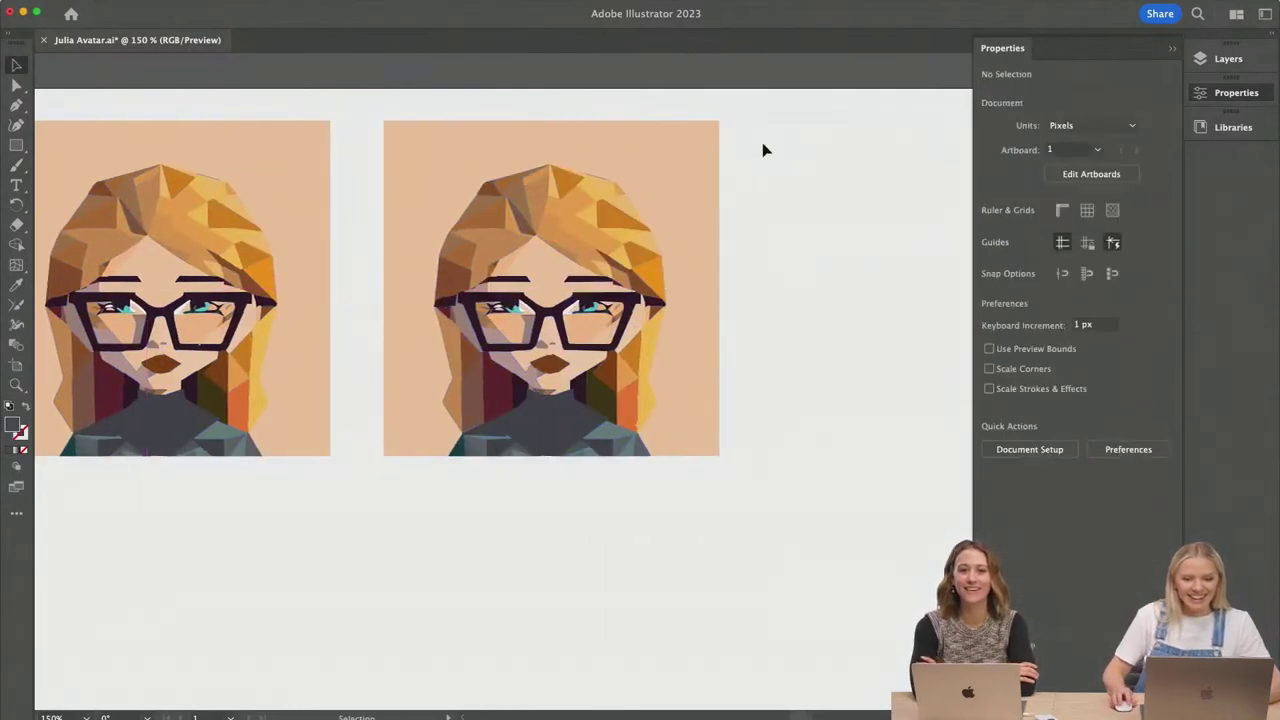
{"action": "left_click_drag", "start_coordinate": [455, 440], "coordinate": [425, 472]}
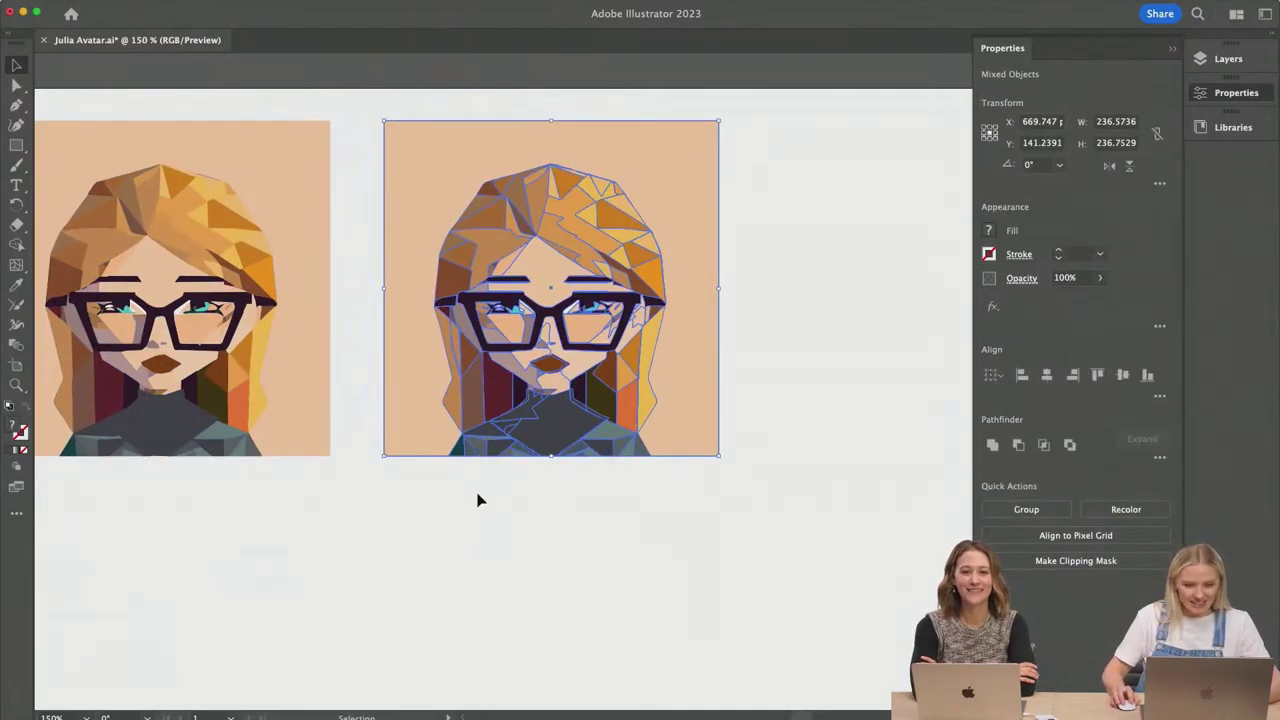
{"action": "left_click", "coordinate": [477, 500]}
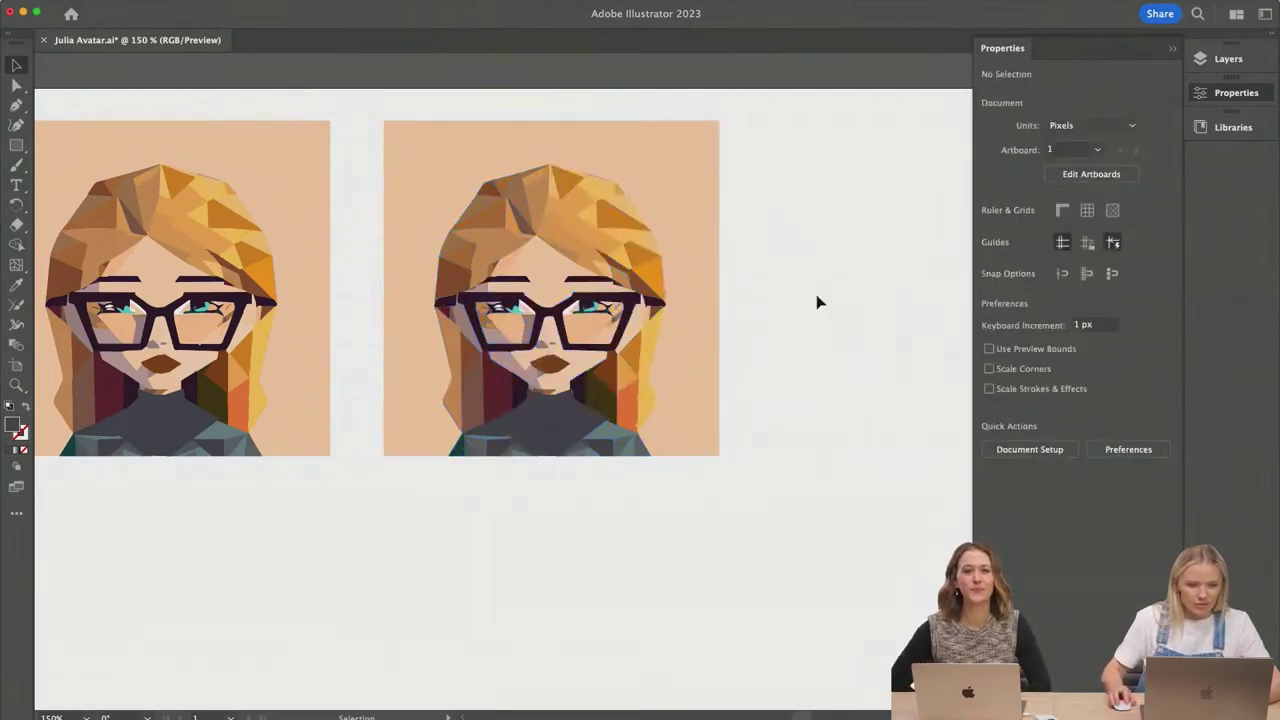
{"action": "left_click_drag", "start_coordinate": [742, 142], "coordinate": [422, 515]}
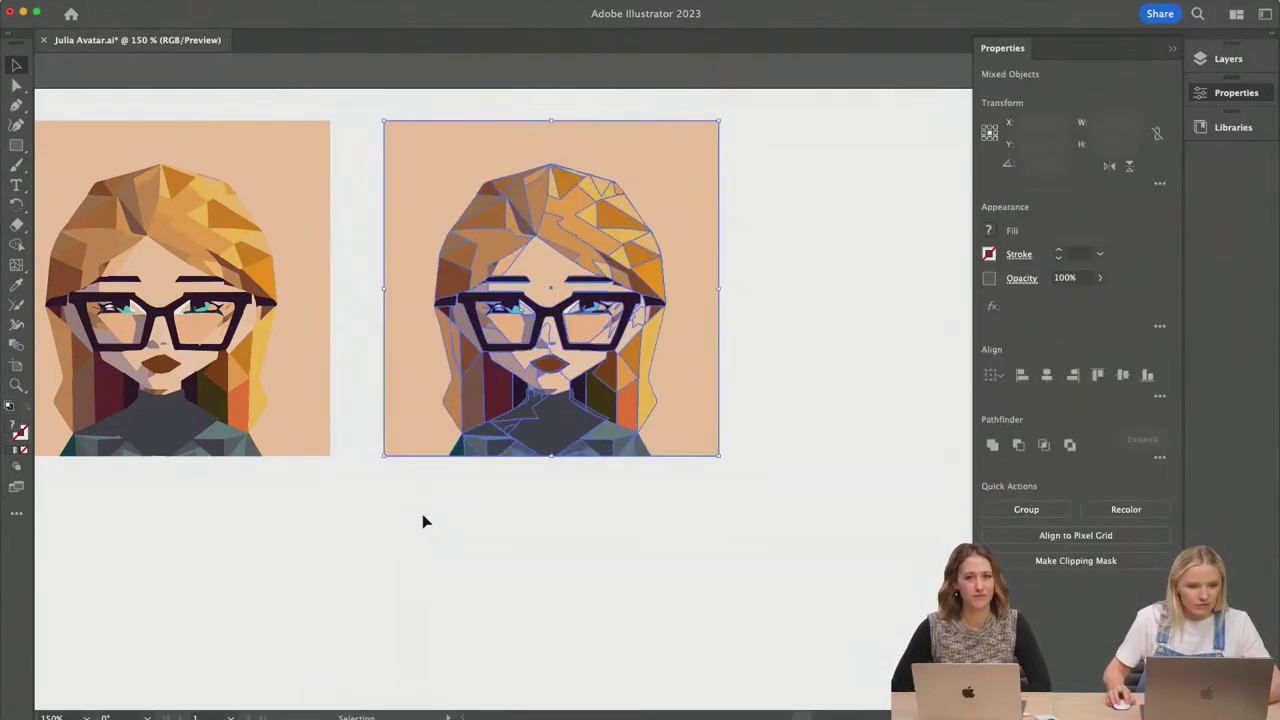
{"action": "left_click", "coordinate": [128, 8]}
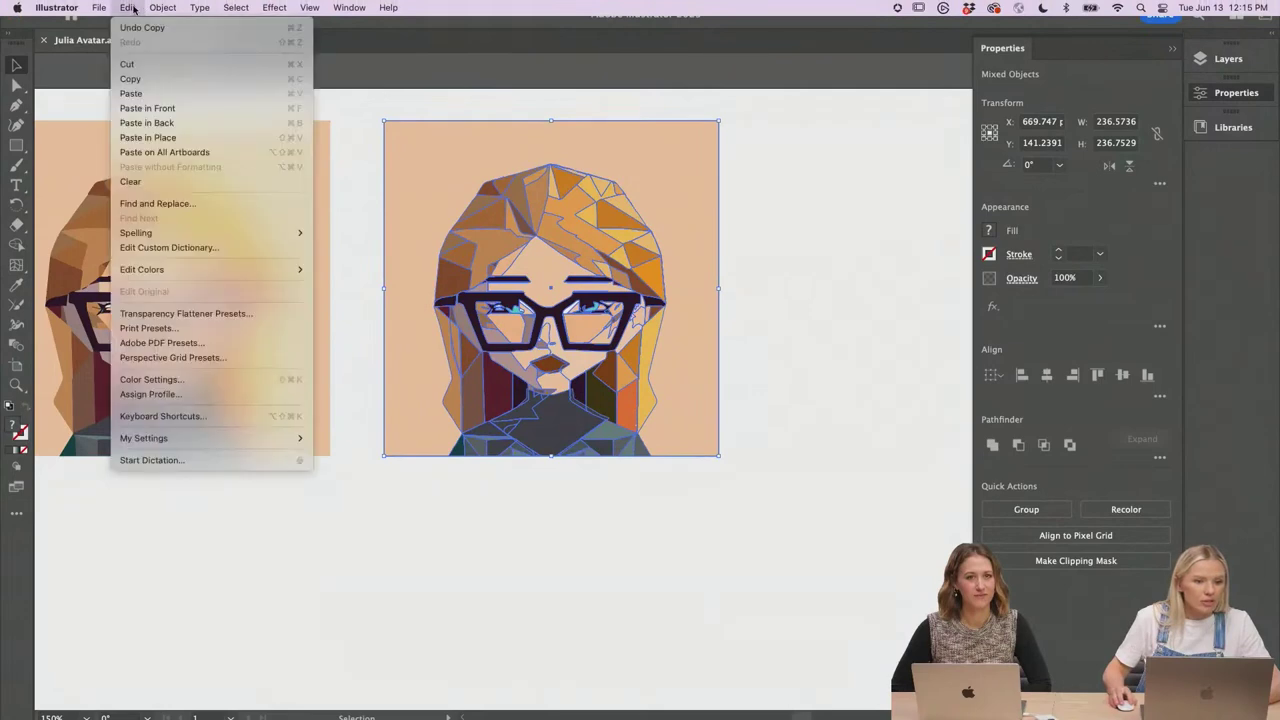
{"action": "mouse_move", "coordinate": [187, 272]}
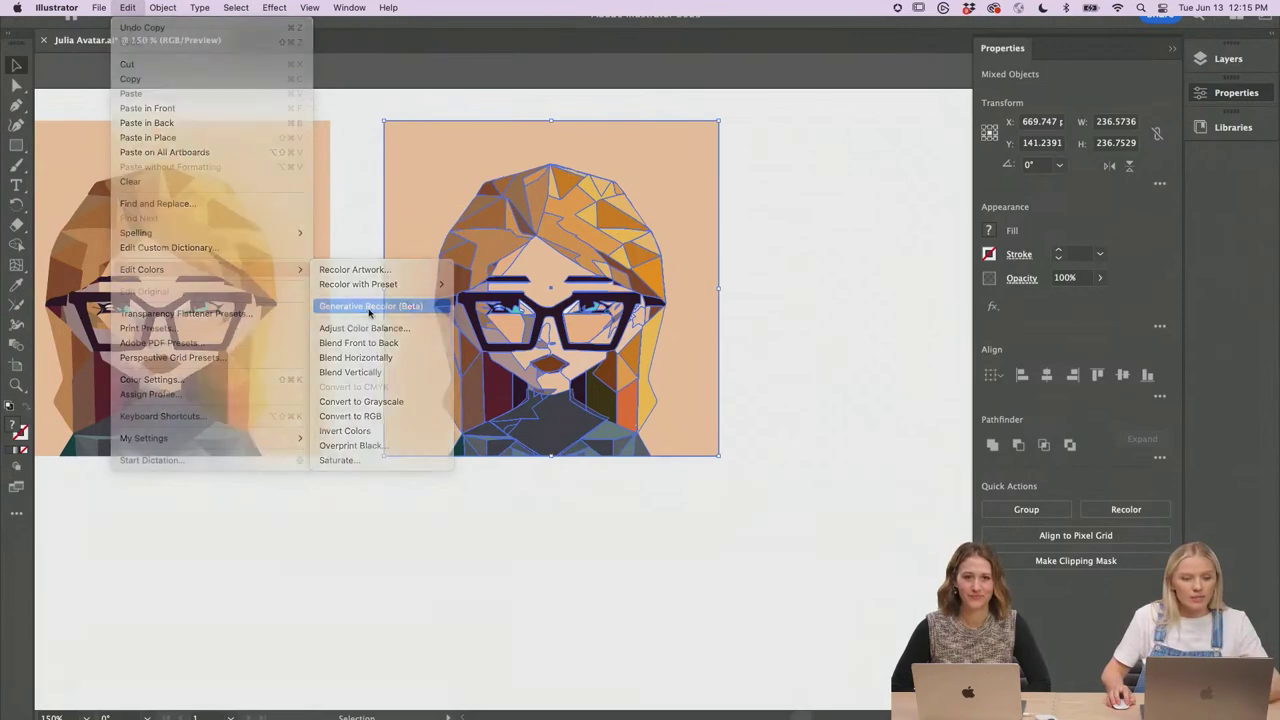
{"action": "left_click", "coordinate": [366, 309]}
{"action": "left_click_drag", "start_coordinate": [690, 112], "coordinate": [866, 97]}
{"action": "scroll", "coordinate": [566, 262], "scroll_direction": "right", "scroll_amount": 5}
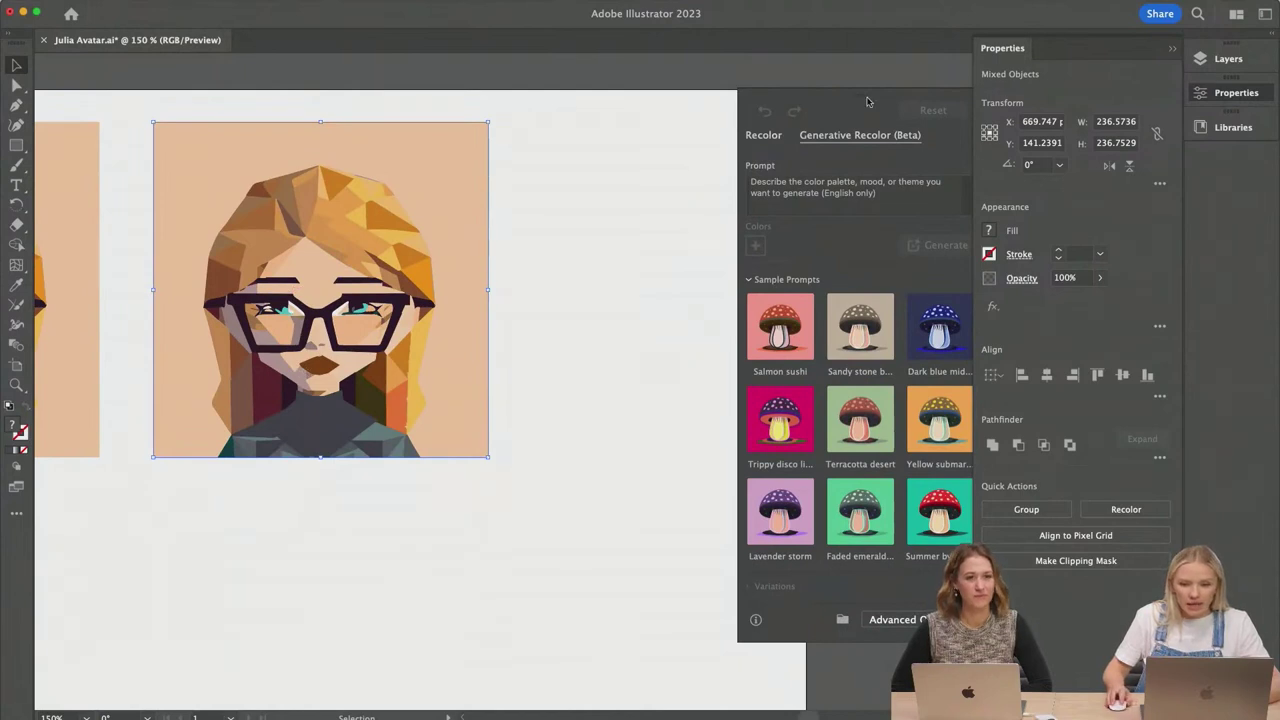
{"action": "left_click_drag", "start_coordinate": [830, 105], "coordinate": [639, 103]}
Step: Generate recolor variations from the sample prompt "Sandy stone beach" and apply the one with orange-red hair and a blue turtleneck
{"action": "left_click", "coordinate": [660, 328]}
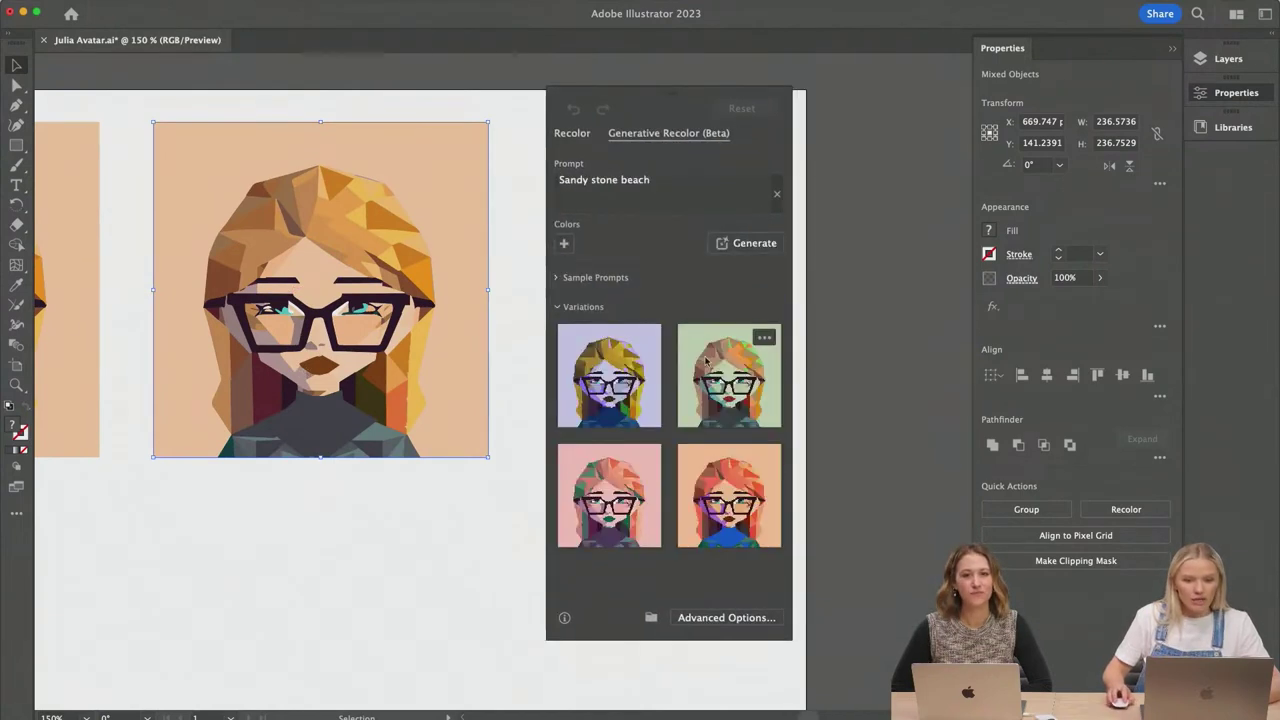
{"action": "scroll", "coordinate": [742, 450], "scroll_direction": "down", "scroll_amount": 3}
{"action": "left_click", "coordinate": [742, 450]}
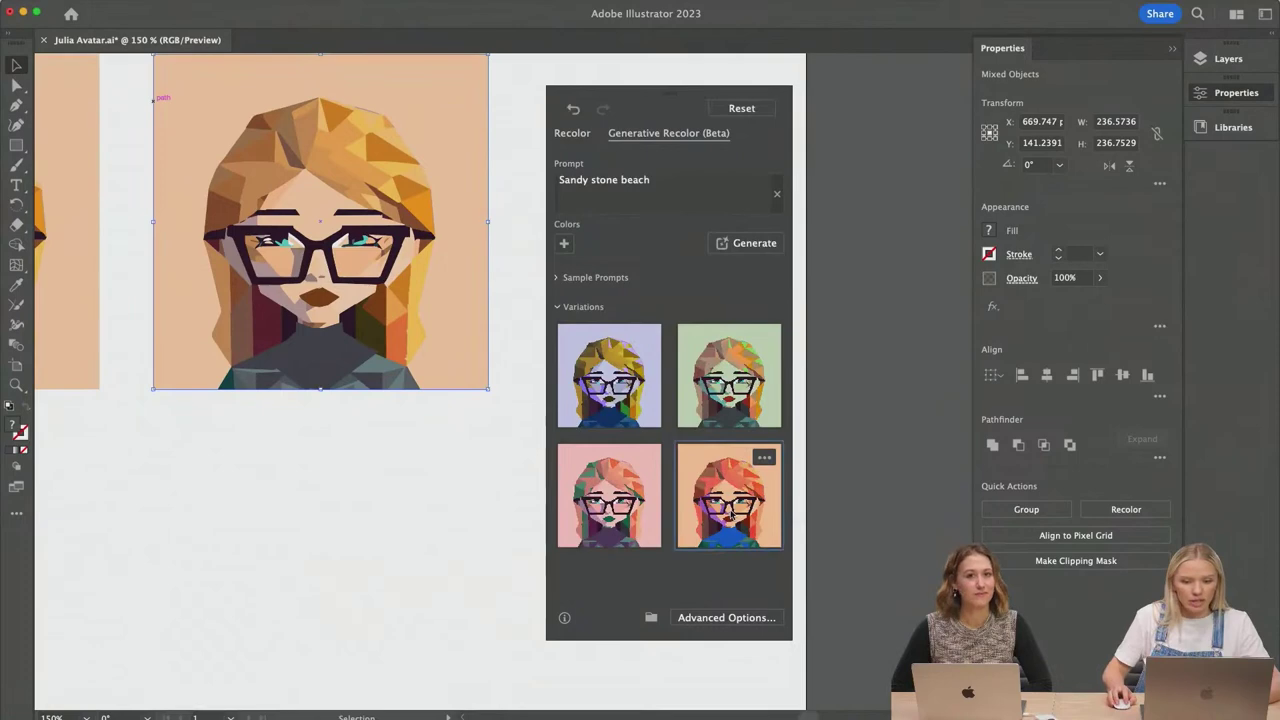
{"action": "scroll", "coordinate": [685, 147], "scroll_direction": "up", "scroll_amount": 2}
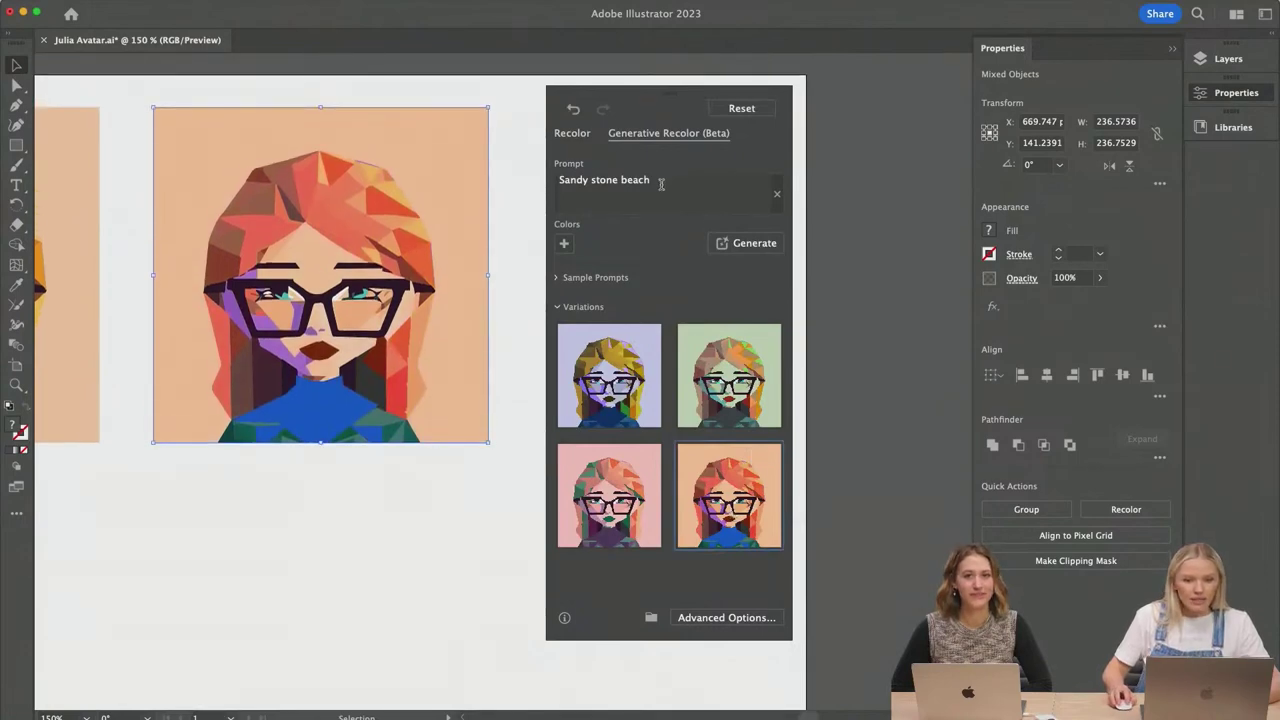
Step: Replace the recolor prompt with "vibrant", generate variations, and apply the one with a mauve background and orange hair
{"action": "left_click", "coordinate": [660, 182]}
{"action": "triple_click", "coordinate": [660, 181]}
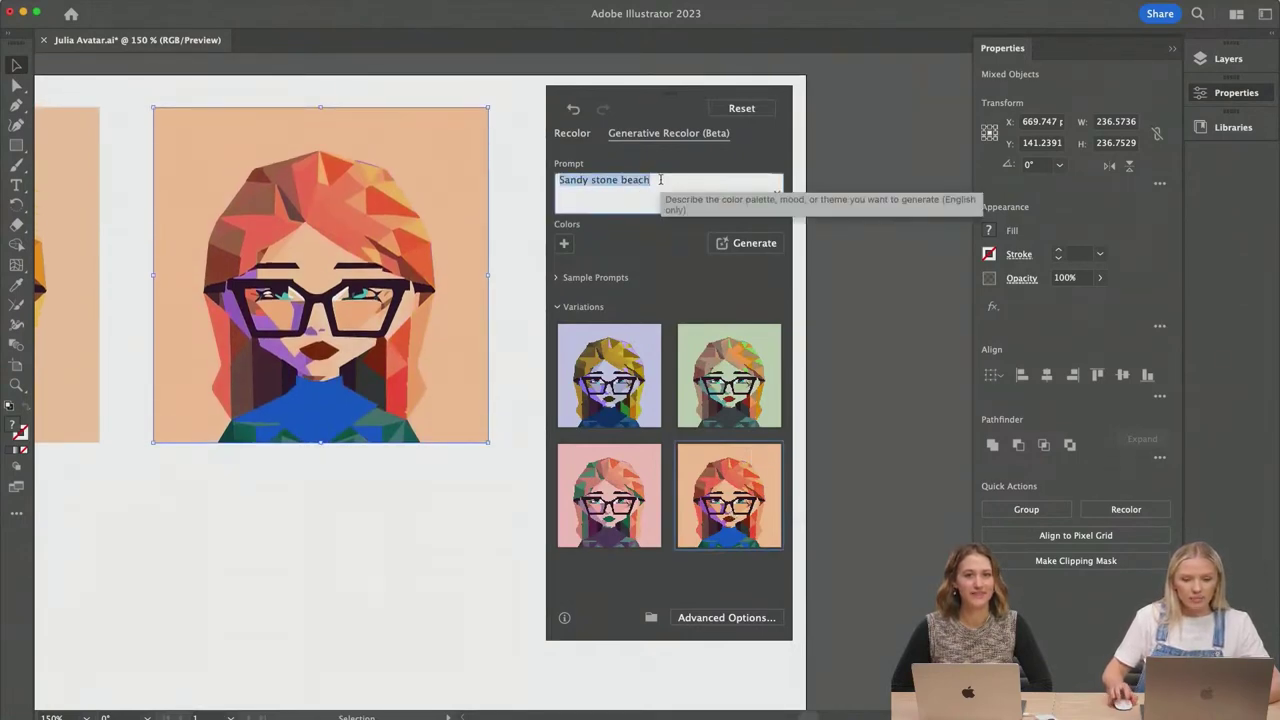
{"action": "key", "text": "BackSpace"}
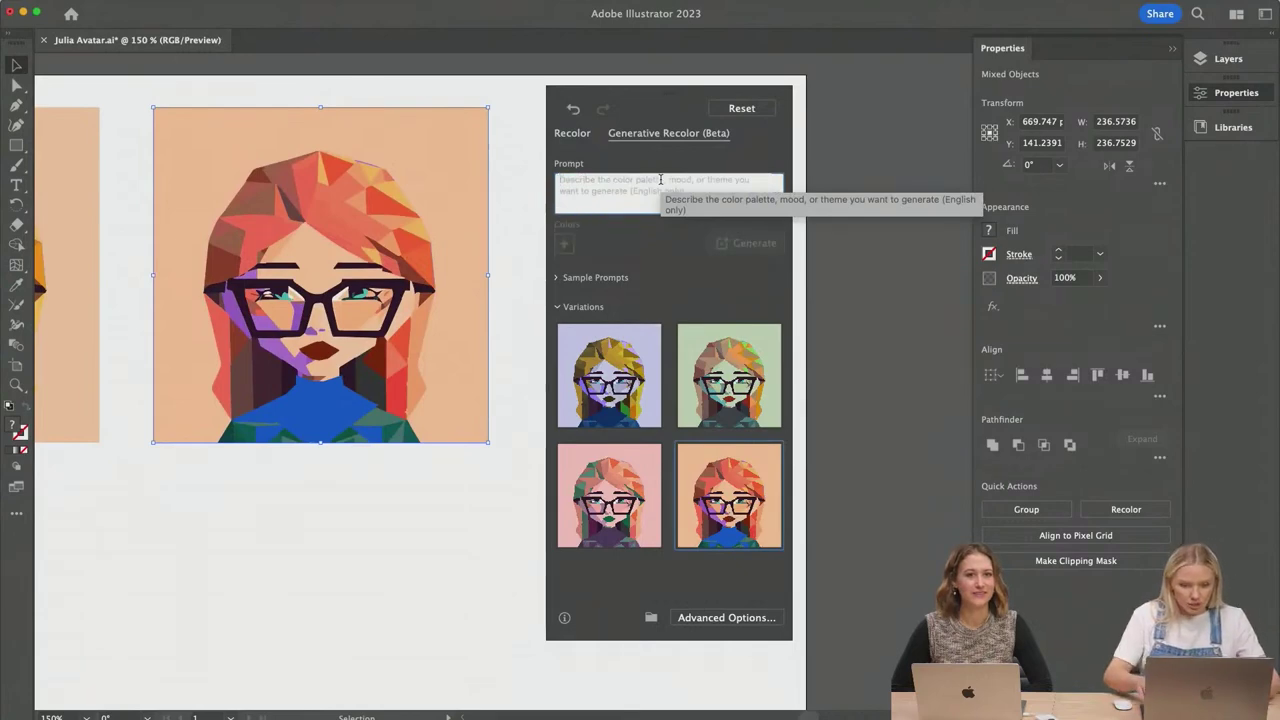
{"action": "type", "text": "Vi"}
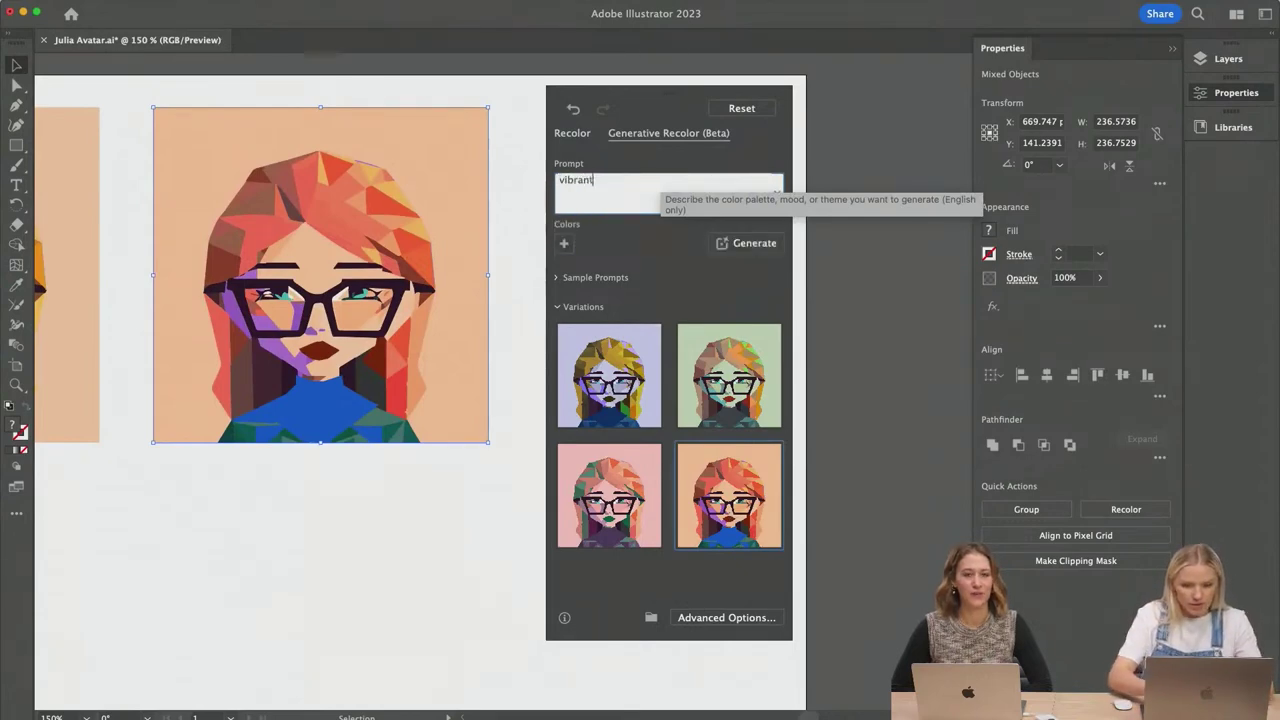
{"action": "key", "text": "Return"}
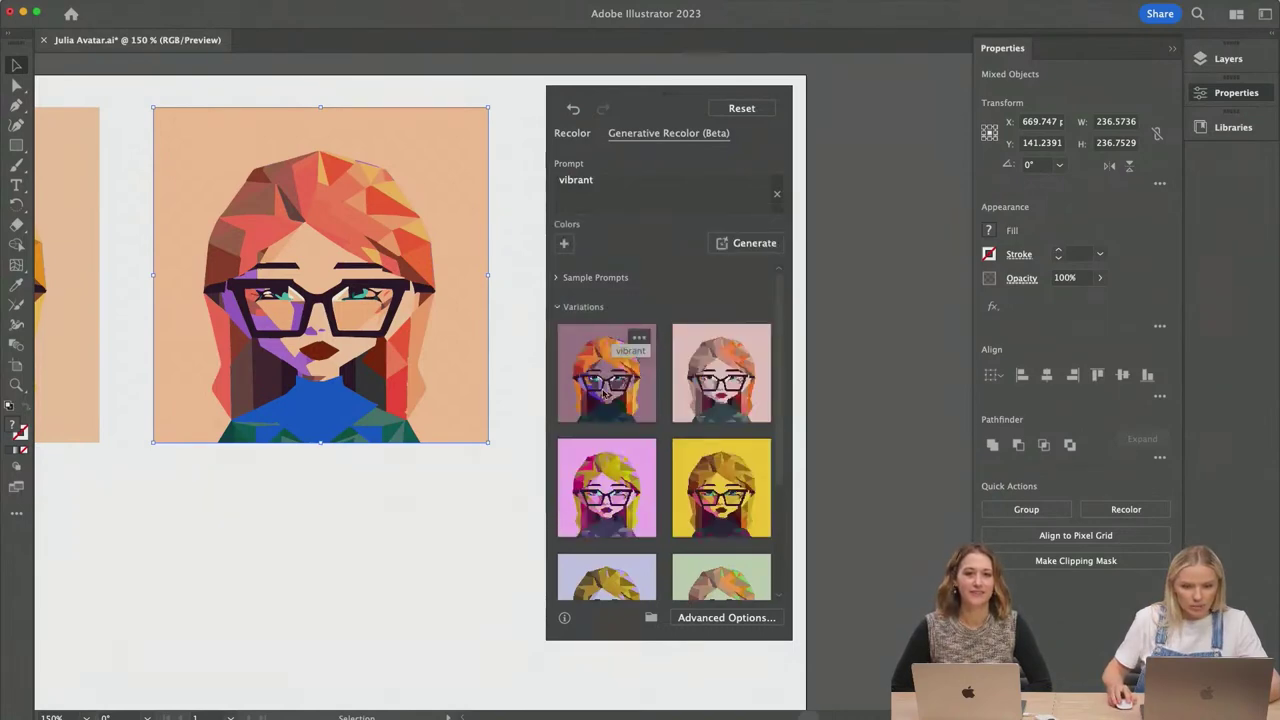
{"action": "left_click", "coordinate": [620, 365]}
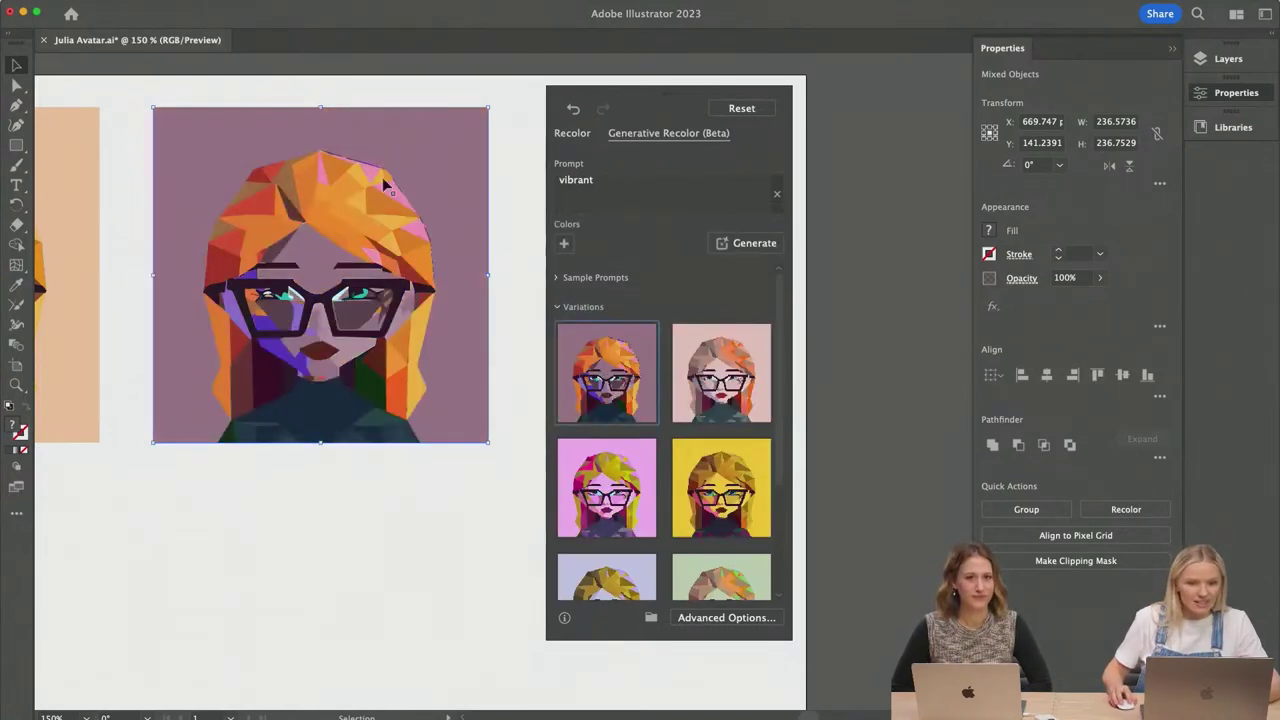
Step: Try several generated variations and keep the Sandy stone beach one with the pink background, green lips and purple turtleneck
{"action": "scroll", "coordinate": [634, 437], "scroll_direction": "down", "scroll_amount": 3}
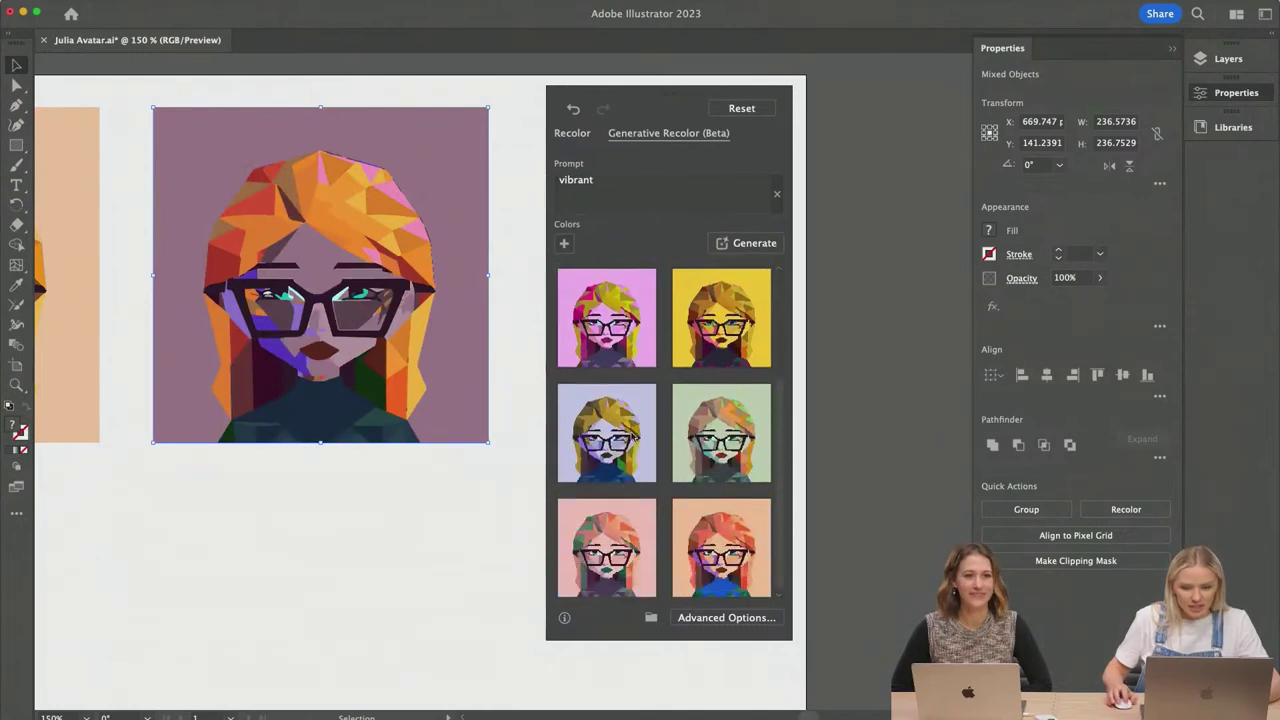
{"action": "left_click", "coordinate": [627, 352]}
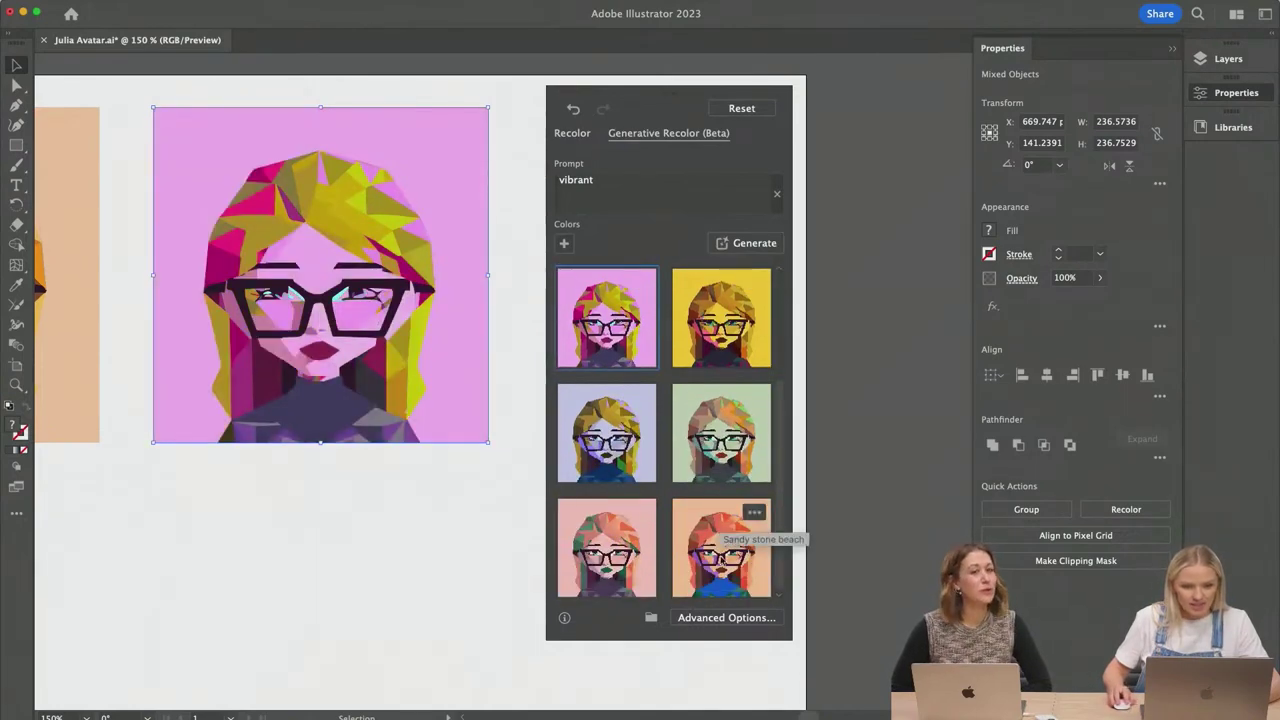
{"action": "left_click", "coordinate": [721, 551]}
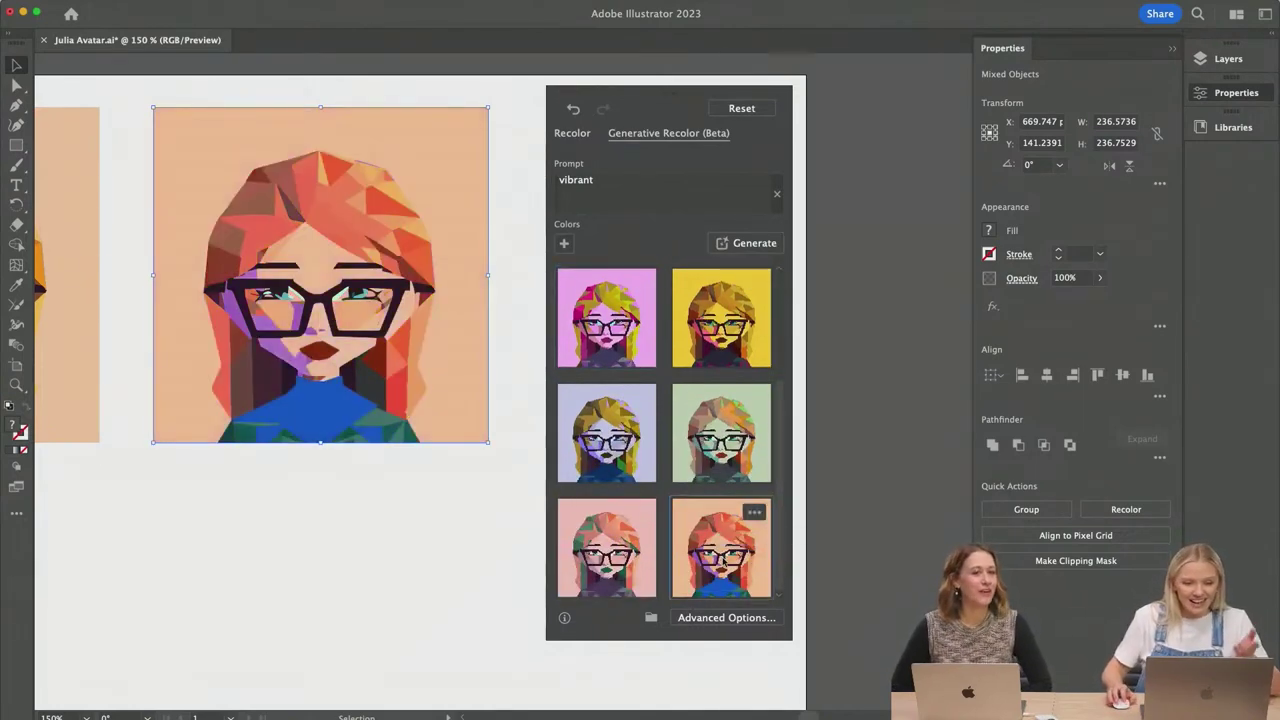
{"action": "left_click", "coordinate": [618, 570]}
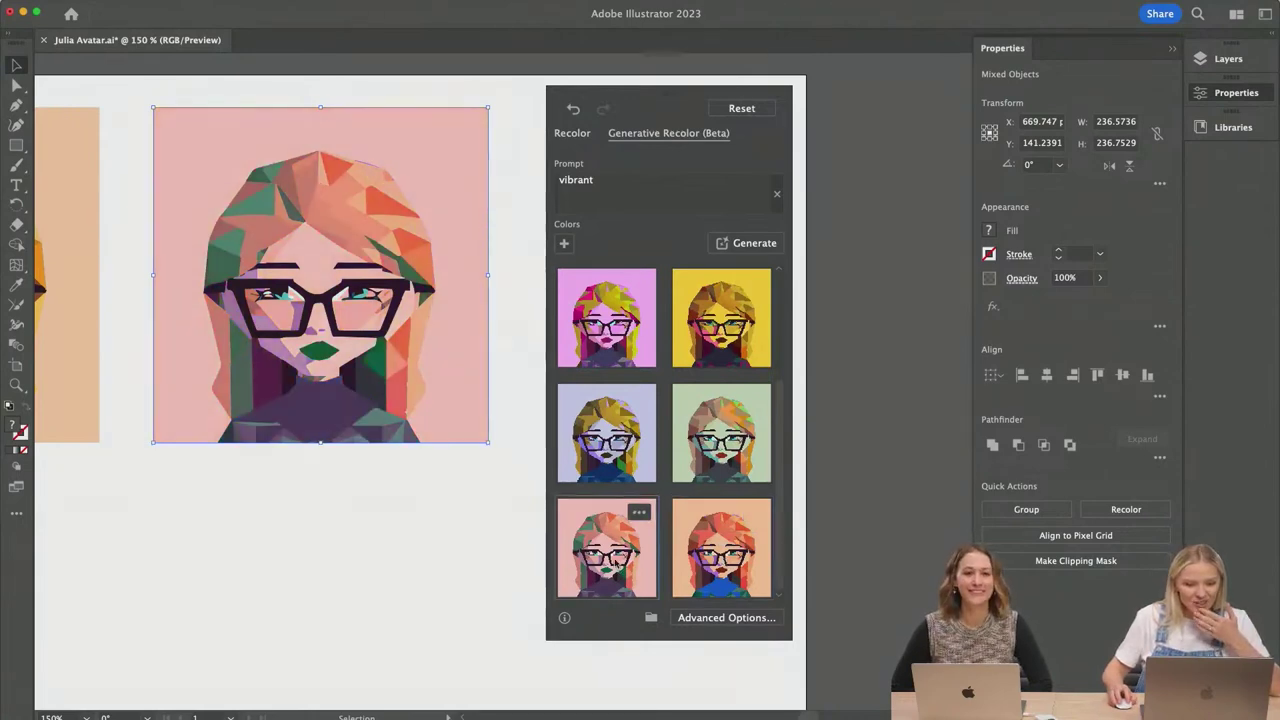
{"action": "left_click", "coordinate": [453, 497]}
Step: Fill the thin green facets on the shirt's left shoulder with the purple sampled from the turtleneck
{"action": "scroll", "coordinate": [490, 455], "scroll_direction": "left", "scroll_amount": 3}
{"action": "scroll", "coordinate": [490, 455], "scroll_direction": "up", "scroll_amount": 2}
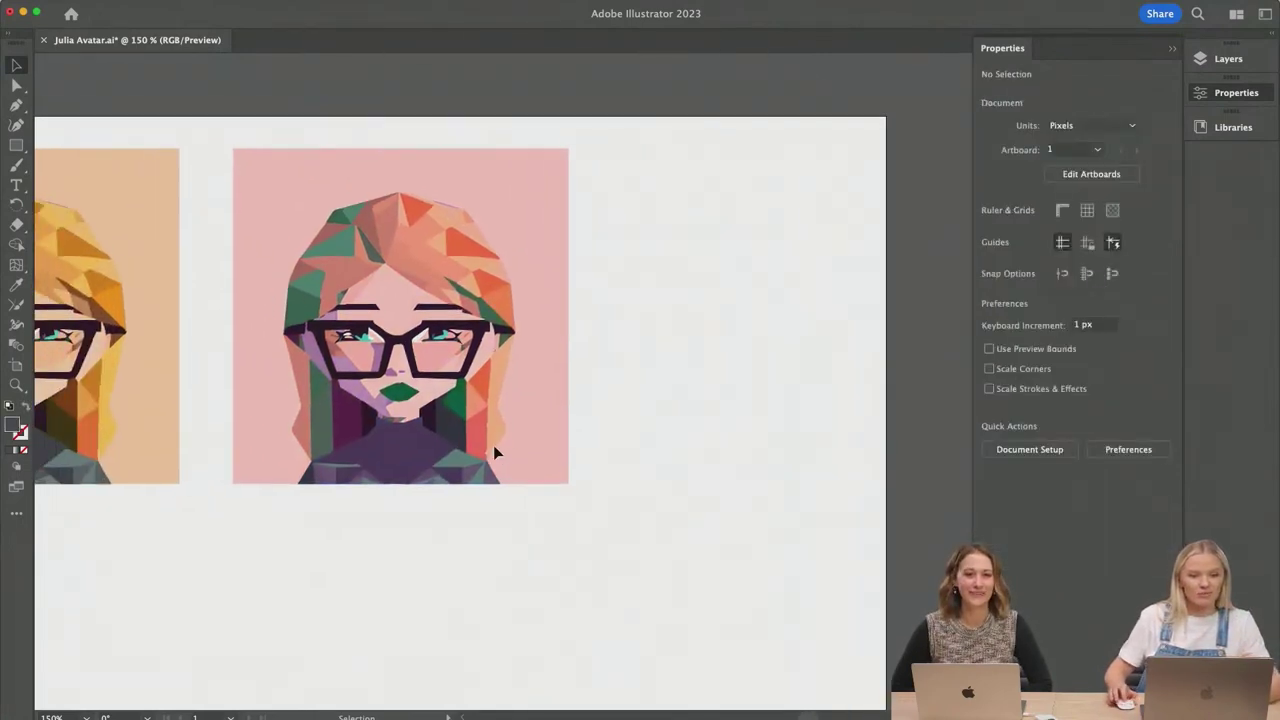
{"action": "scroll", "coordinate": [367, 487], "scroll_direction": "up", "scroll_amount": 5}
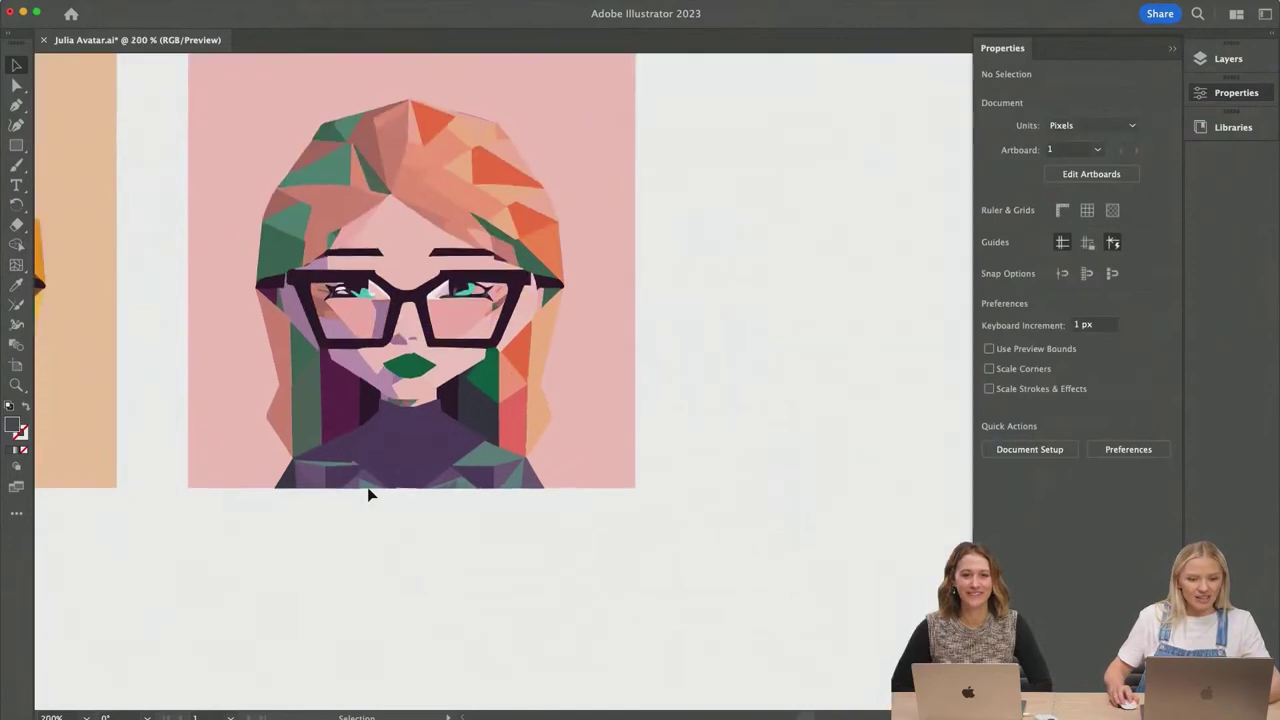
{"action": "scroll", "coordinate": [320, 614], "scroll_direction": "down", "scroll_amount": 8}
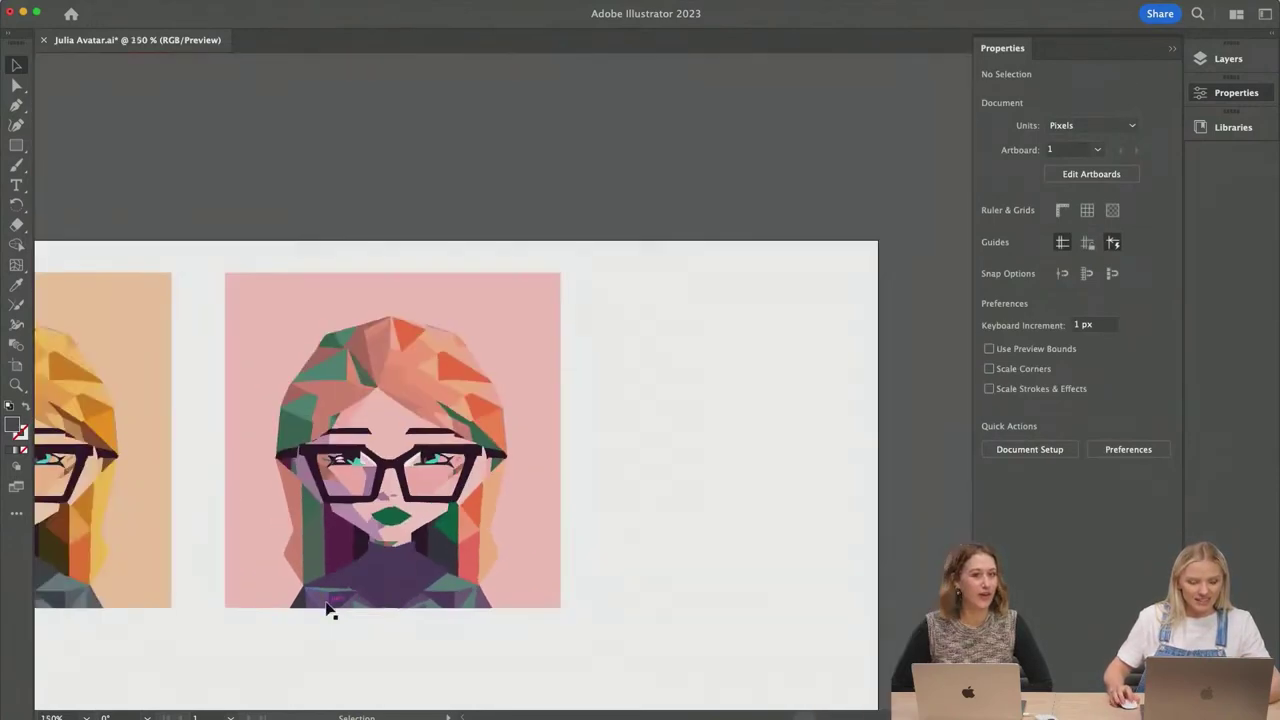
{"action": "scroll", "coordinate": [426, 591], "scroll_direction": "up", "scroll_amount": 8}
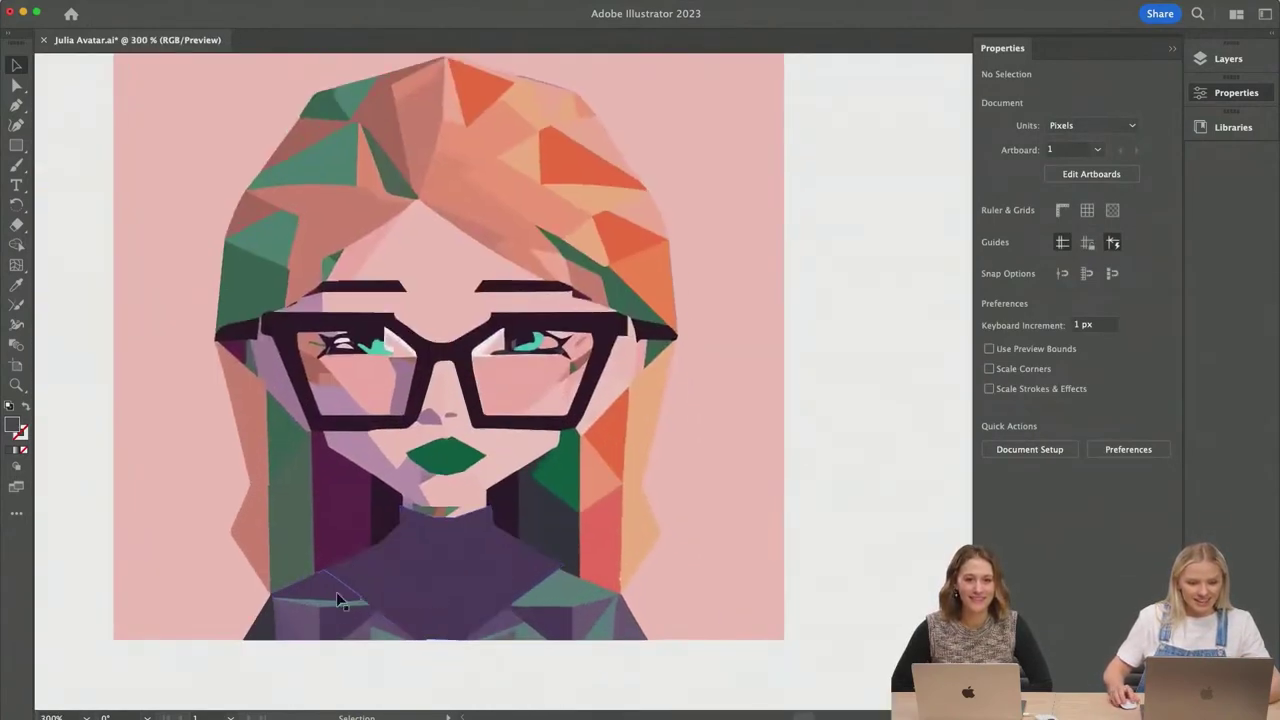
{"action": "left_click", "coordinate": [337, 607]}
{"action": "scroll", "coordinate": [358, 603], "scroll_direction": "up", "scroll_amount": 4}
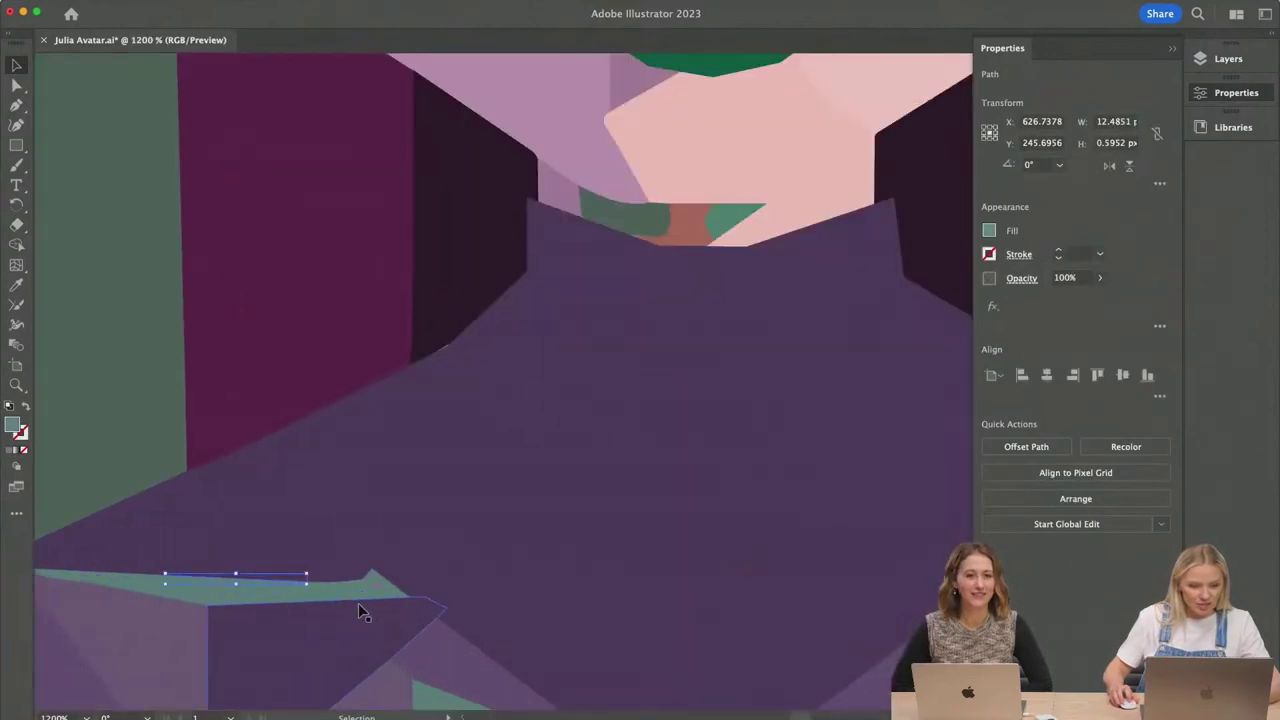
{"action": "left_click", "coordinate": [358, 603], "text": "shift"}
{"action": "scroll", "coordinate": [358, 603], "scroll_direction": "down", "scroll_amount": 4}
{"action": "key", "text": "i"}
{"action": "left_click", "coordinate": [463, 569]}
{"action": "scroll", "coordinate": [514, 555], "scroll_direction": "down", "scroll_amount": 2}
{"action": "key", "text": "v"}
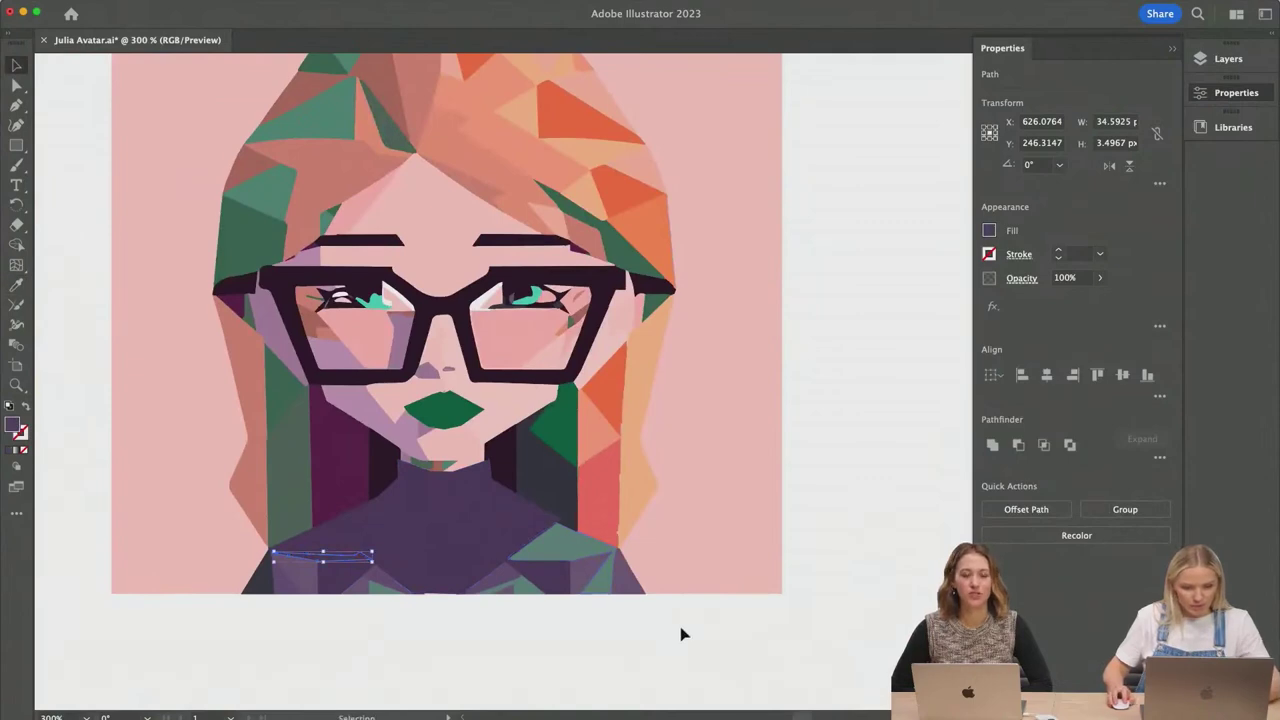
{"action": "left_click", "coordinate": [674, 634]}
Step: Fill the green and brown patches between the chin and the turtleneck collar with the light pink sampled from the skin
{"action": "scroll", "coordinate": [674, 635], "scroll_direction": "down", "scroll_amount": 2}
{"action": "scroll", "coordinate": [674, 635], "scroll_direction": "right", "scroll_amount": 3}
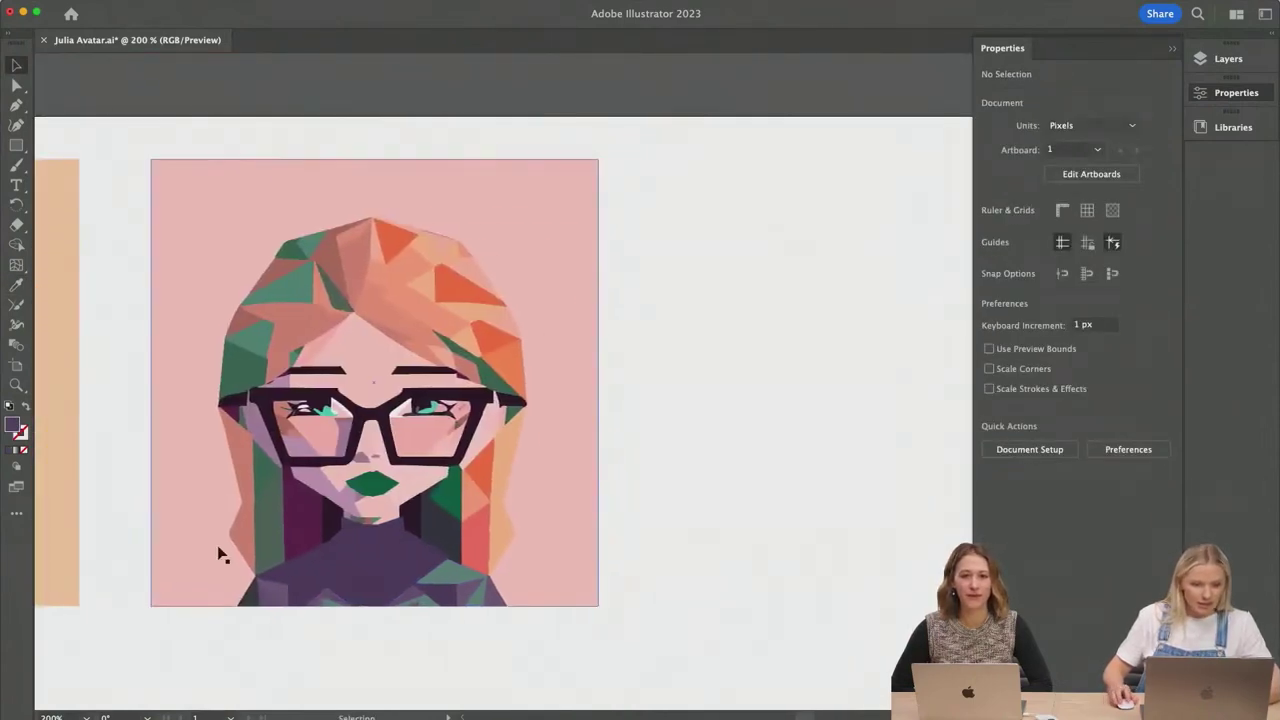
{"action": "scroll", "coordinate": [312, 523], "scroll_direction": "up", "scroll_amount": 3}
{"action": "left_click", "coordinate": [438, 535]}
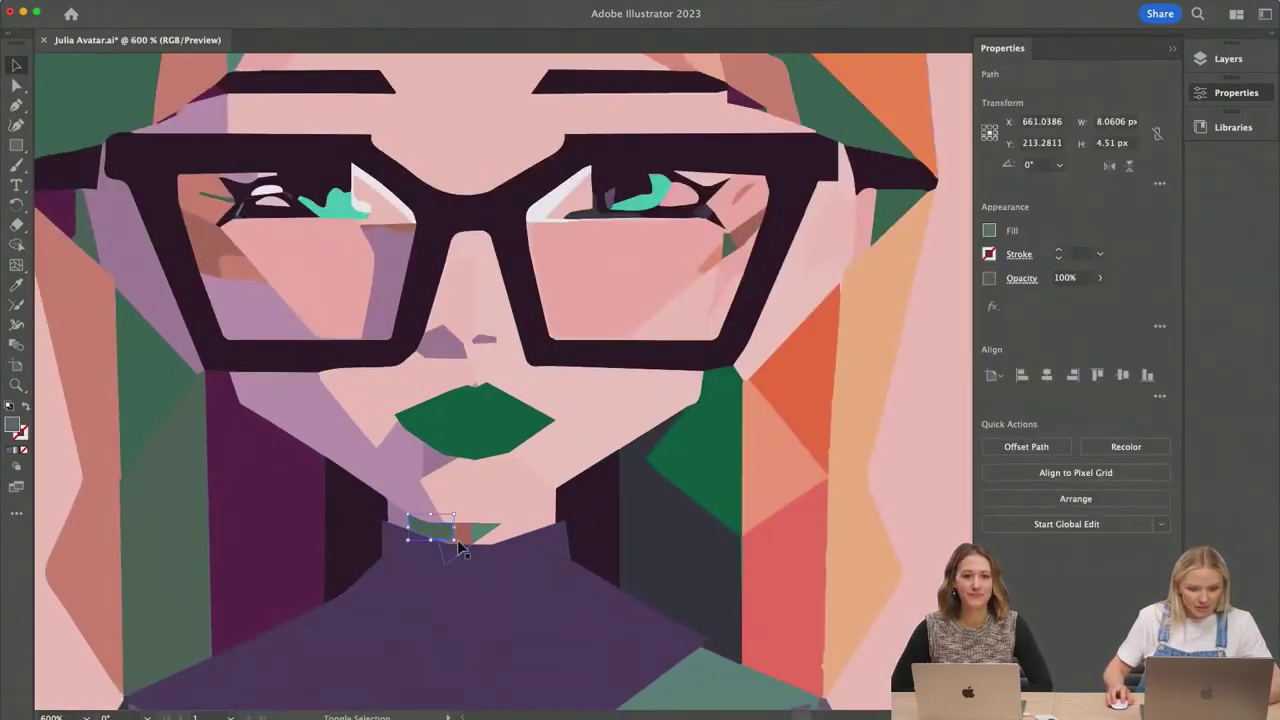
{"action": "left_click", "coordinate": [482, 532], "text": "shift"}
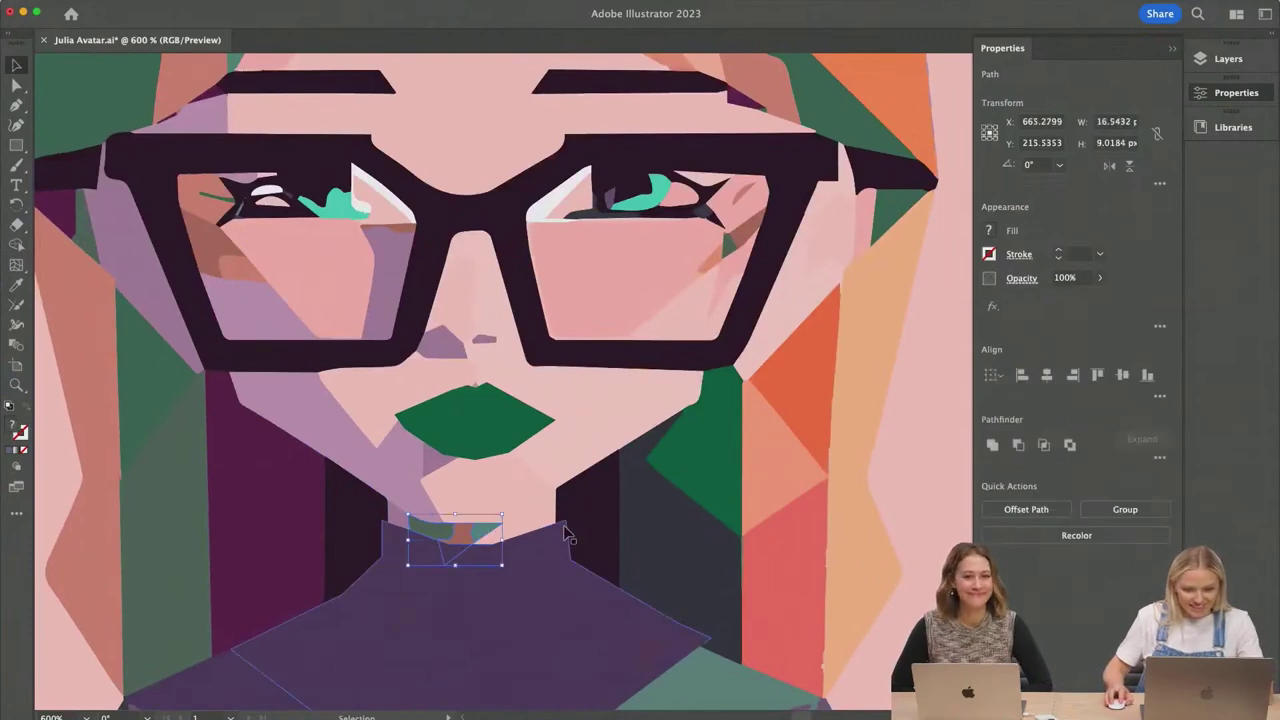
{"action": "key", "text": "i"}
{"action": "left_click", "coordinate": [557, 476]}
{"action": "key", "text": "v"}
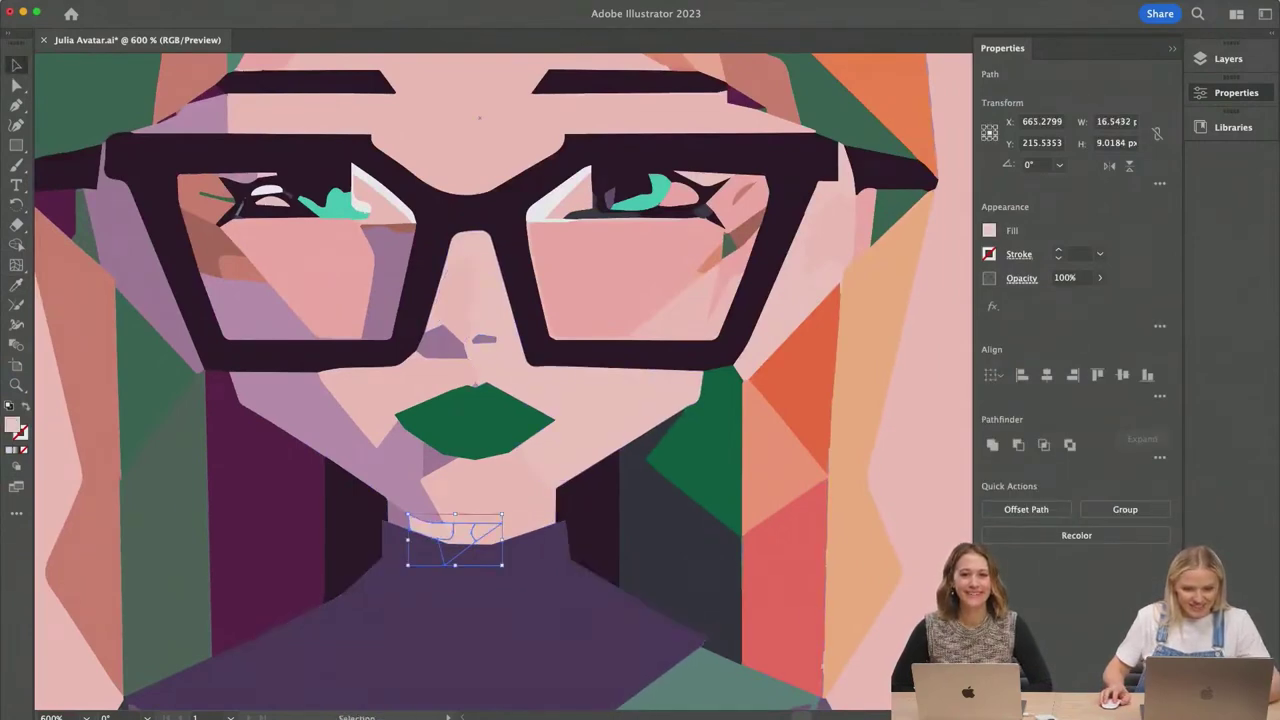
{"action": "left_click", "coordinate": [757, 580]}
{"action": "key", "text": "super+minus"}
{"action": "key", "text": "super+minus"}
{"action": "key", "text": "super+minus"}
{"action": "scroll", "coordinate": [786, 529], "scroll_direction": "right", "scroll_amount": 2}
{"action": "left_click", "coordinate": [786, 529]}
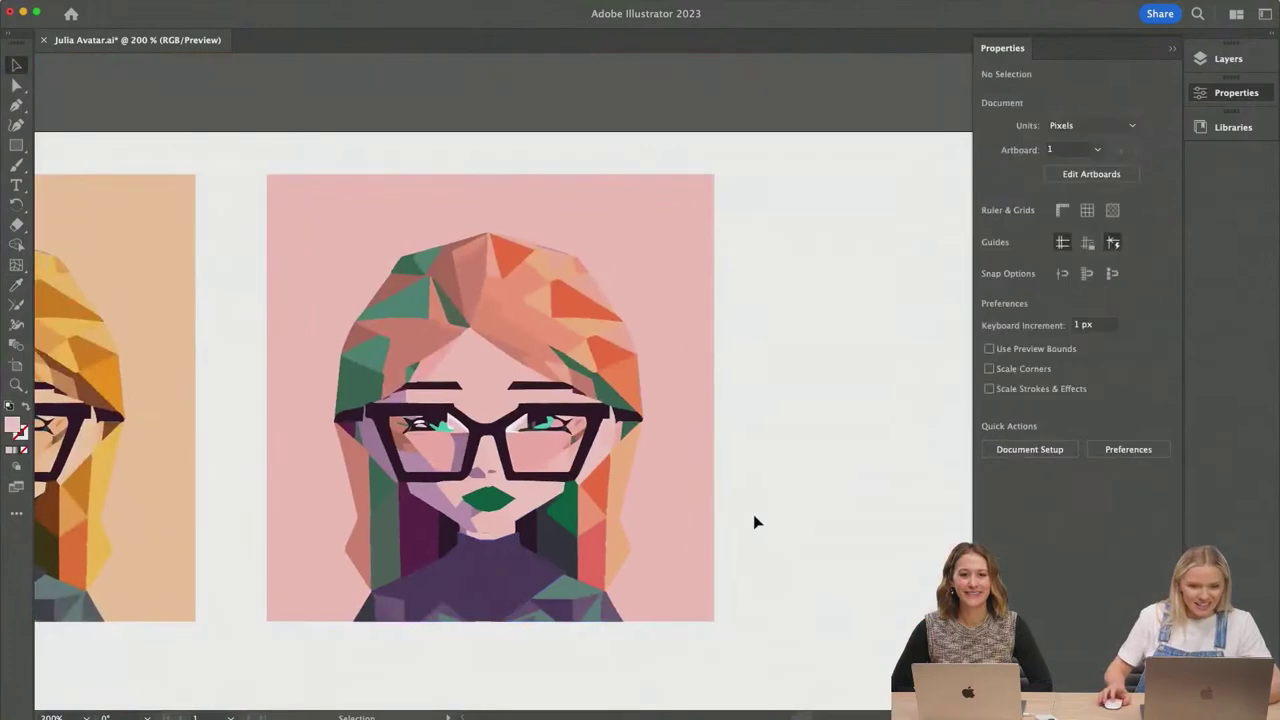
Step: Fill the main green lip shapes with the orange sampled from the hair
{"action": "scroll", "coordinate": [492, 518], "scroll_direction": "up", "scroll_amount": 5}
{"action": "left_click", "coordinate": [488, 507]}
{"action": "scroll", "coordinate": [488, 507], "scroll_direction": "down", "scroll_amount": 4}
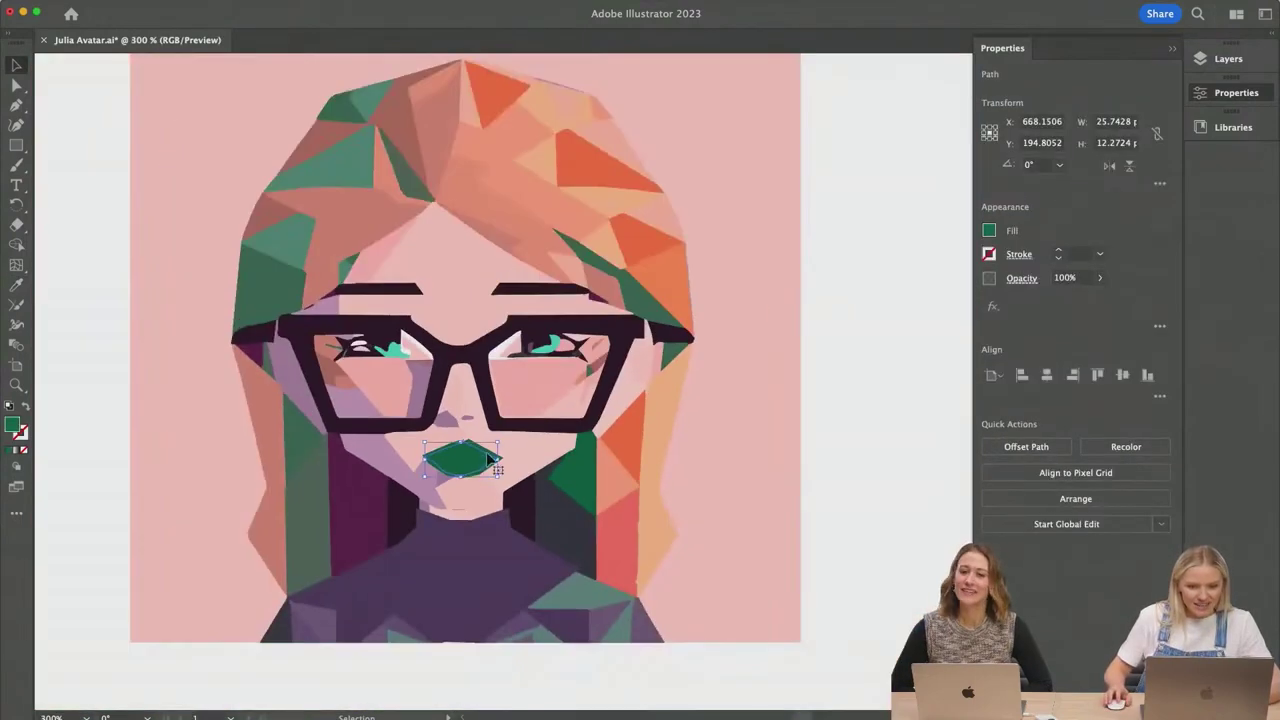
{"action": "left_click", "coordinate": [490, 457], "text": "shift"}
{"action": "key", "text": "i"}
{"action": "left_click", "coordinate": [659, 238]}
{"action": "key", "text": "v"}
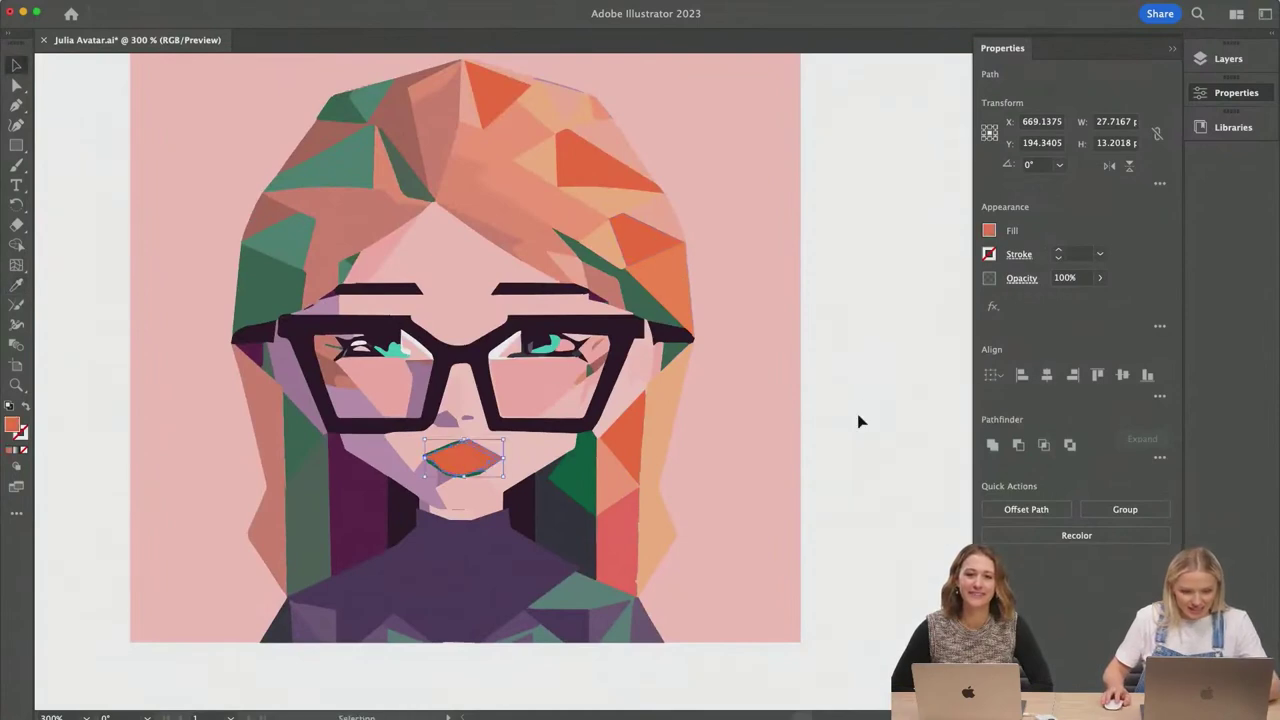
{"action": "left_click", "coordinate": [857, 420]}
Step: Recolor the remaining green edge shapes along the upper and lower lips with the orange of the lips
{"action": "scroll", "coordinate": [475, 495], "scroll_direction": "up", "scroll_amount": 3}
{"action": "scroll", "coordinate": [475, 495], "scroll_direction": "up", "scroll_amount": 4}
{"action": "left_click", "coordinate": [466, 428]}
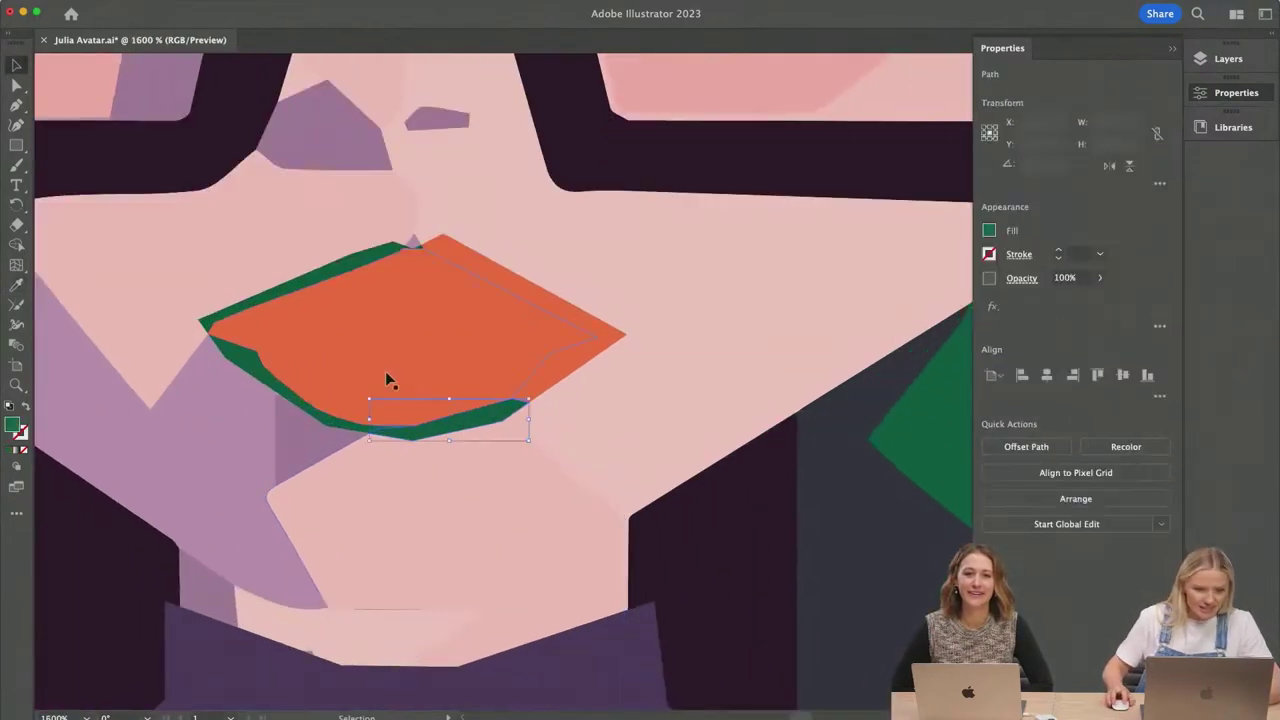
{"action": "left_click", "coordinate": [300, 413], "text": "shift"}
{"action": "left_click", "coordinate": [312, 288], "text": "shift"}
{"action": "key", "text": "i"}
{"action": "left_click", "coordinate": [441, 318]}
Step: Fill the tiny green slivers in the notch at the centre of the upper lip with the lips' orange
{"action": "scroll", "coordinate": [444, 332], "scroll_direction": "down", "scroll_amount": 4}
{"action": "scroll", "coordinate": [423, 289], "scroll_direction": "up", "scroll_amount": 6}
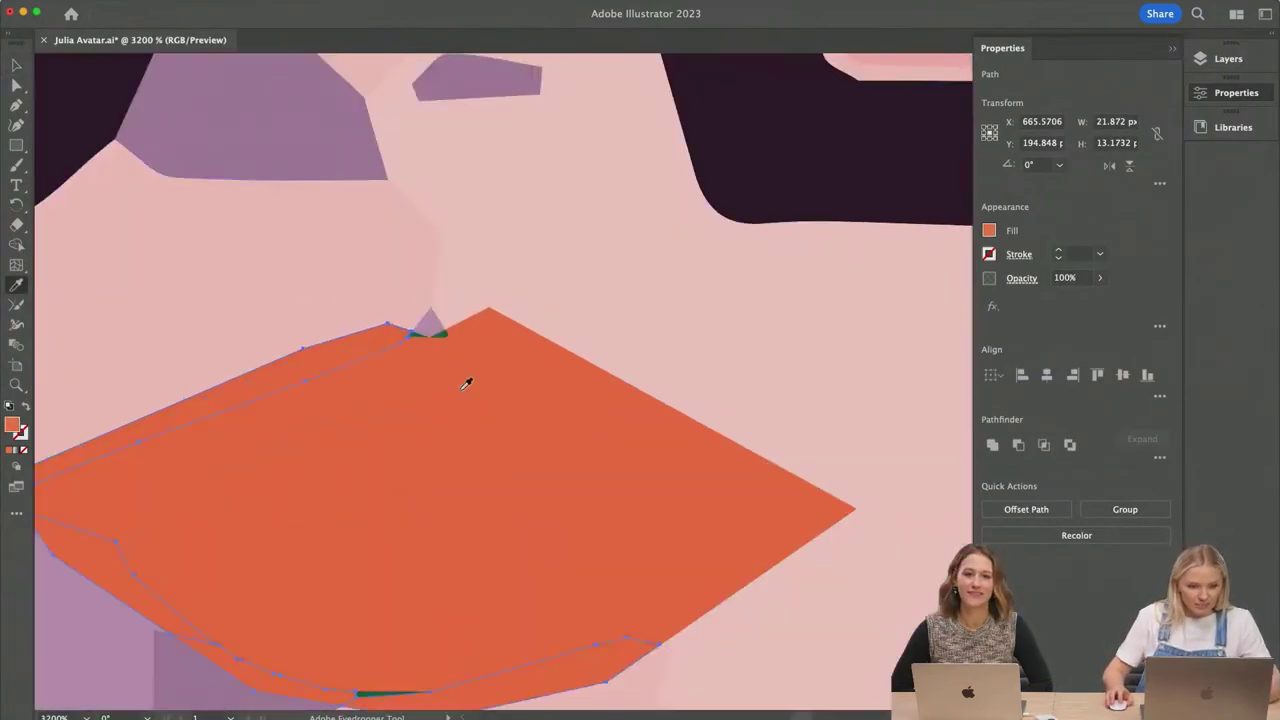
{"action": "key", "text": "v"}
{"action": "left_click", "coordinate": [421, 334]}
{"action": "left_click", "coordinate": [417, 335], "text": "shift"}
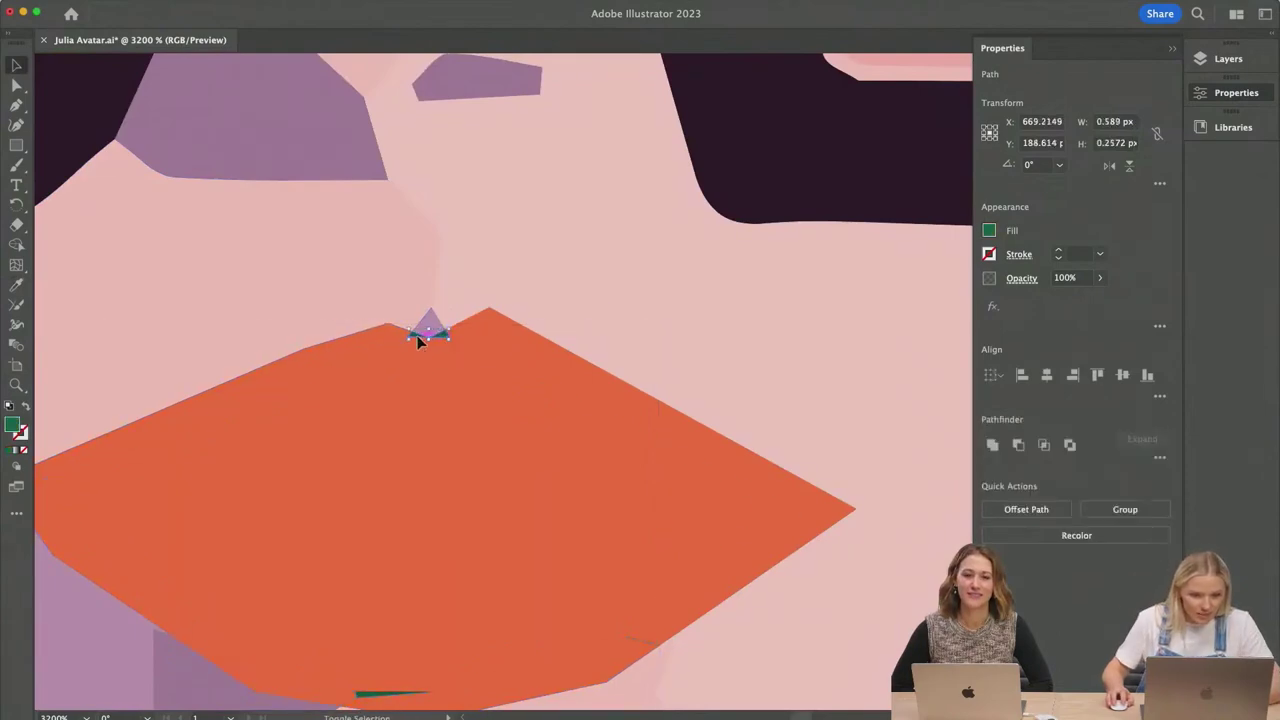
{"action": "key", "text": "i"}
{"action": "left_click", "coordinate": [491, 419]}
{"action": "scroll", "coordinate": [487, 424], "scroll_direction": "down", "scroll_amount": 5}
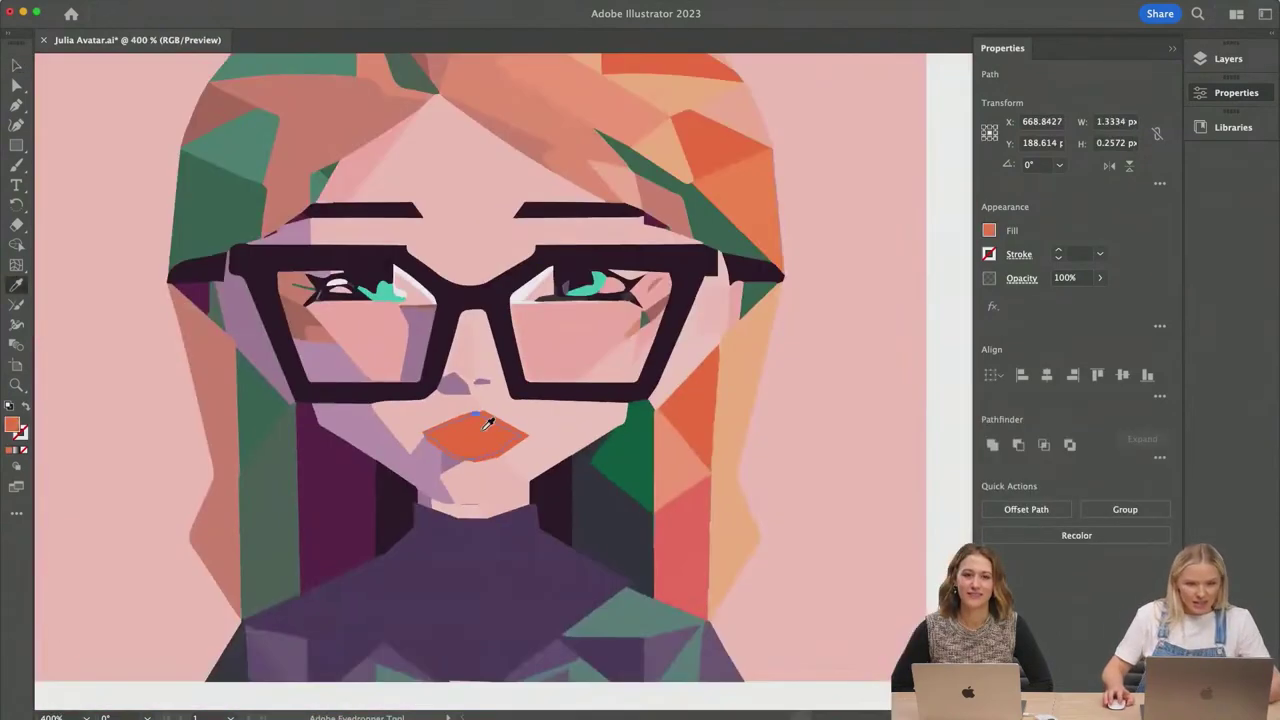
{"action": "scroll", "coordinate": [487, 424], "scroll_direction": "down", "scroll_amount": 5}
{"action": "left_click", "coordinate": [803, 409]}
{"action": "key", "text": "v"}
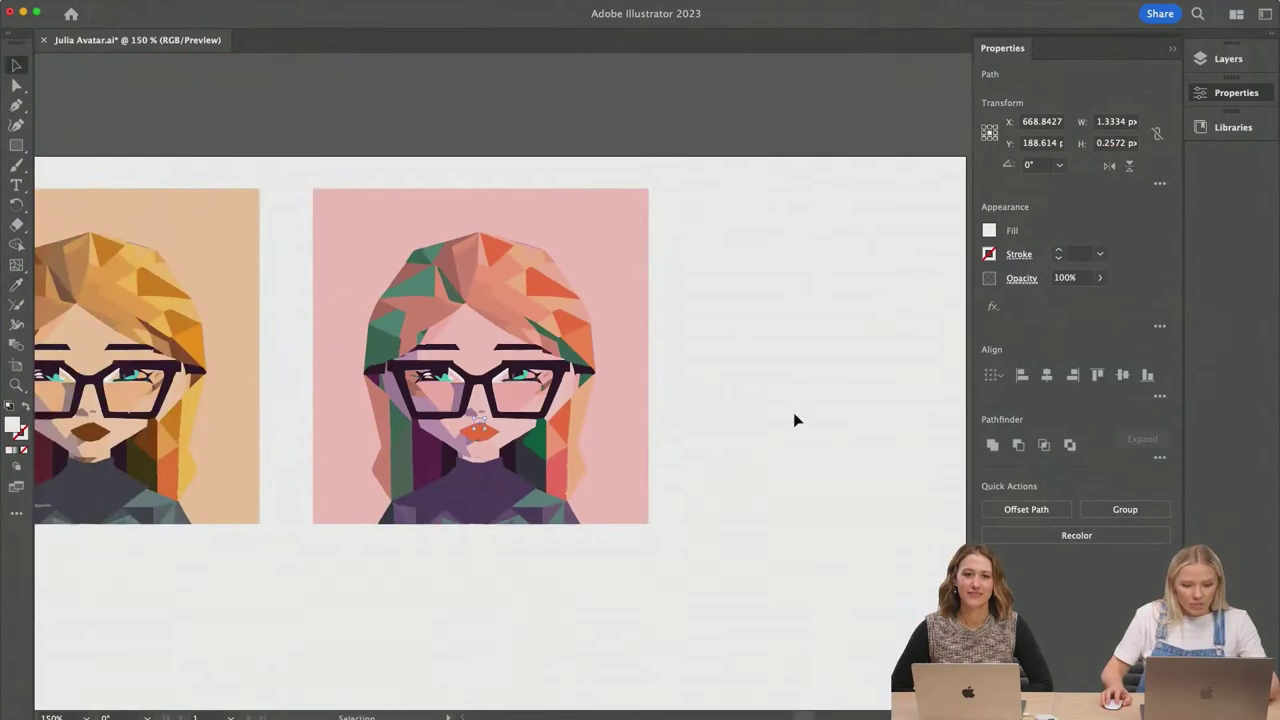
{"action": "left_click", "coordinate": [797, 420]}
{"action": "scroll", "coordinate": [770, 435], "scroll_direction": "right", "scroll_amount": 2}
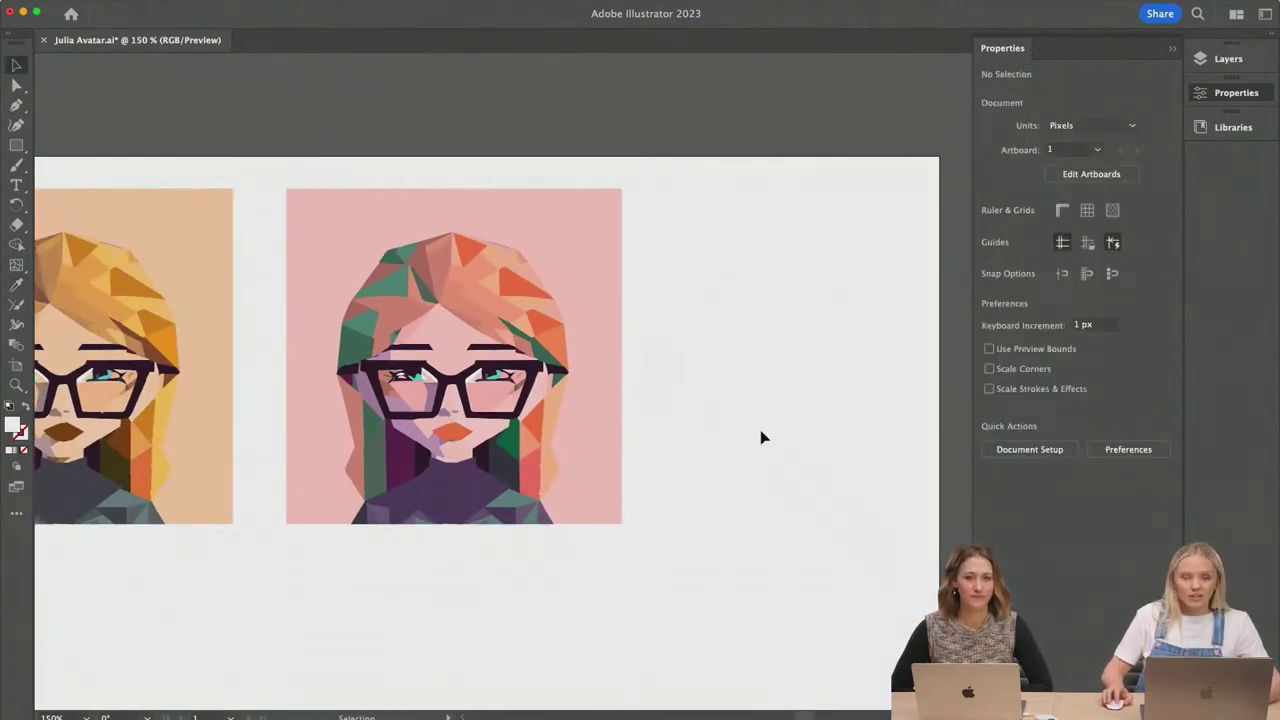
Step: Duplicate the whole pink-background avatar and place the copy to its right
{"action": "scroll", "coordinate": [742, 435], "scroll_direction": "down", "scroll_amount": 2}
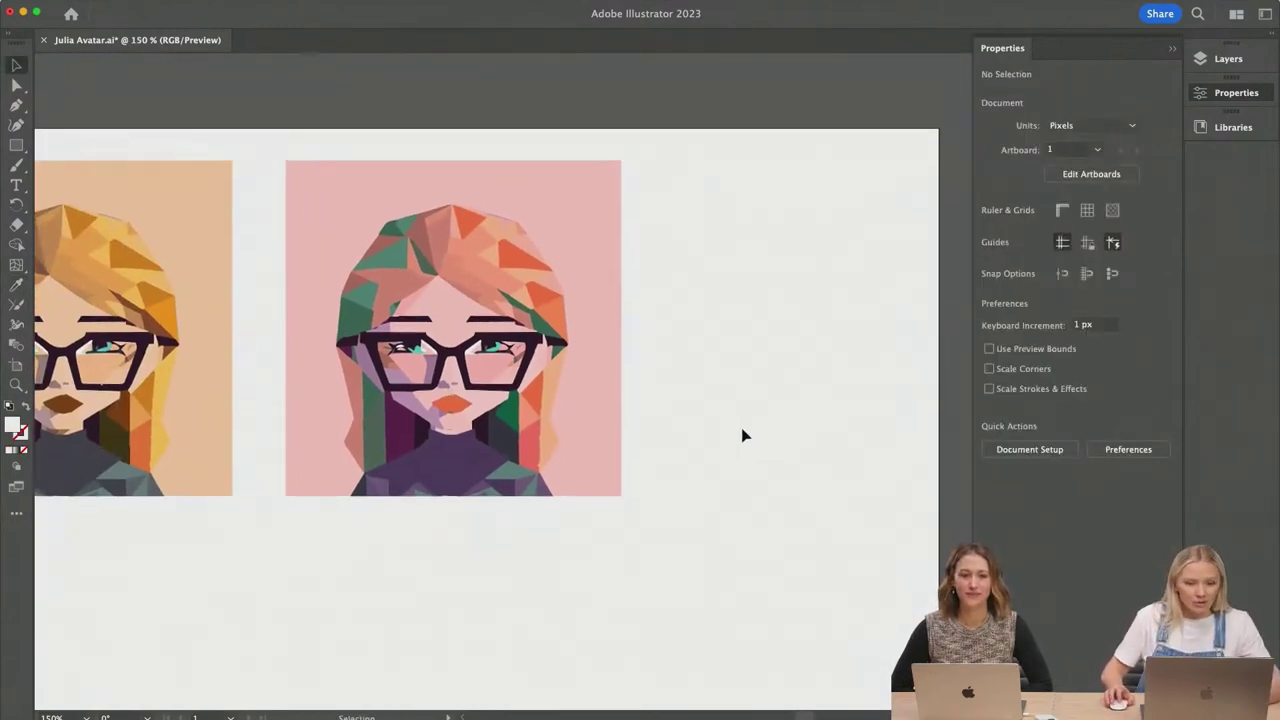
{"action": "scroll", "coordinate": [680, 380], "scroll_direction": "right", "scroll_amount": 5}
{"action": "left_click_drag", "start_coordinate": [543, 184], "coordinate": [233, 540]}
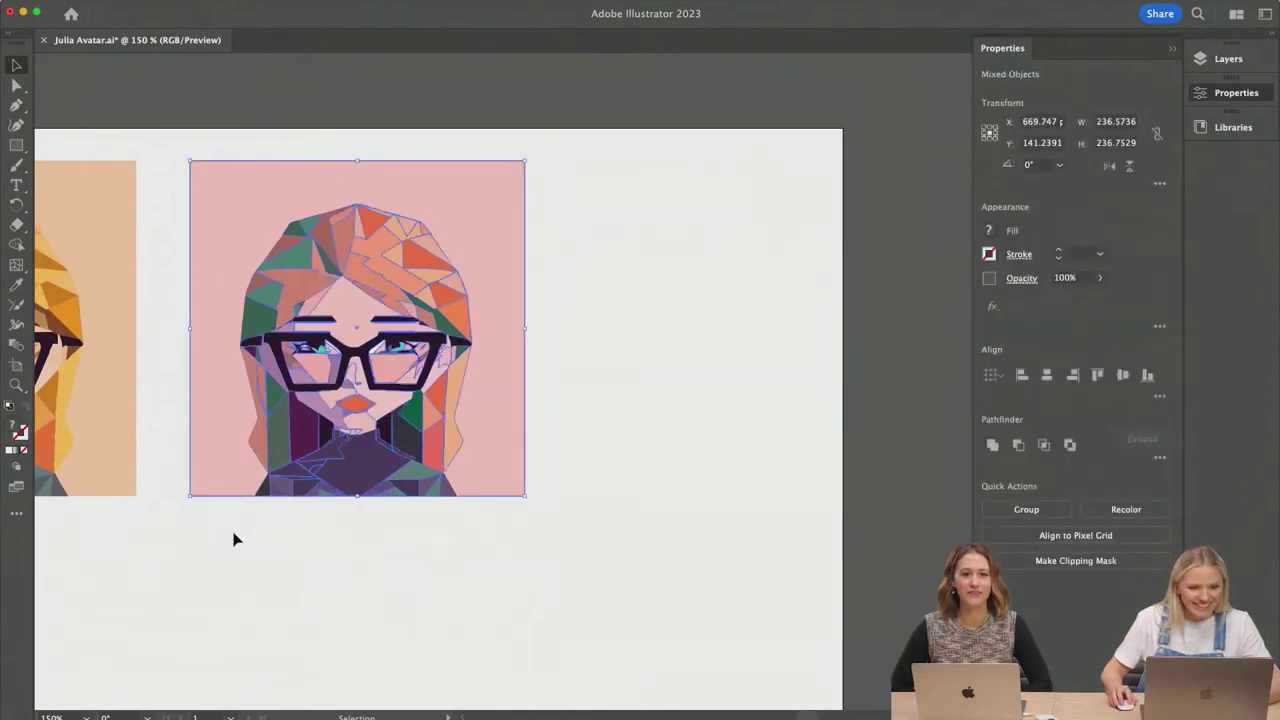
{"action": "left_click", "coordinate": [226, 530]}
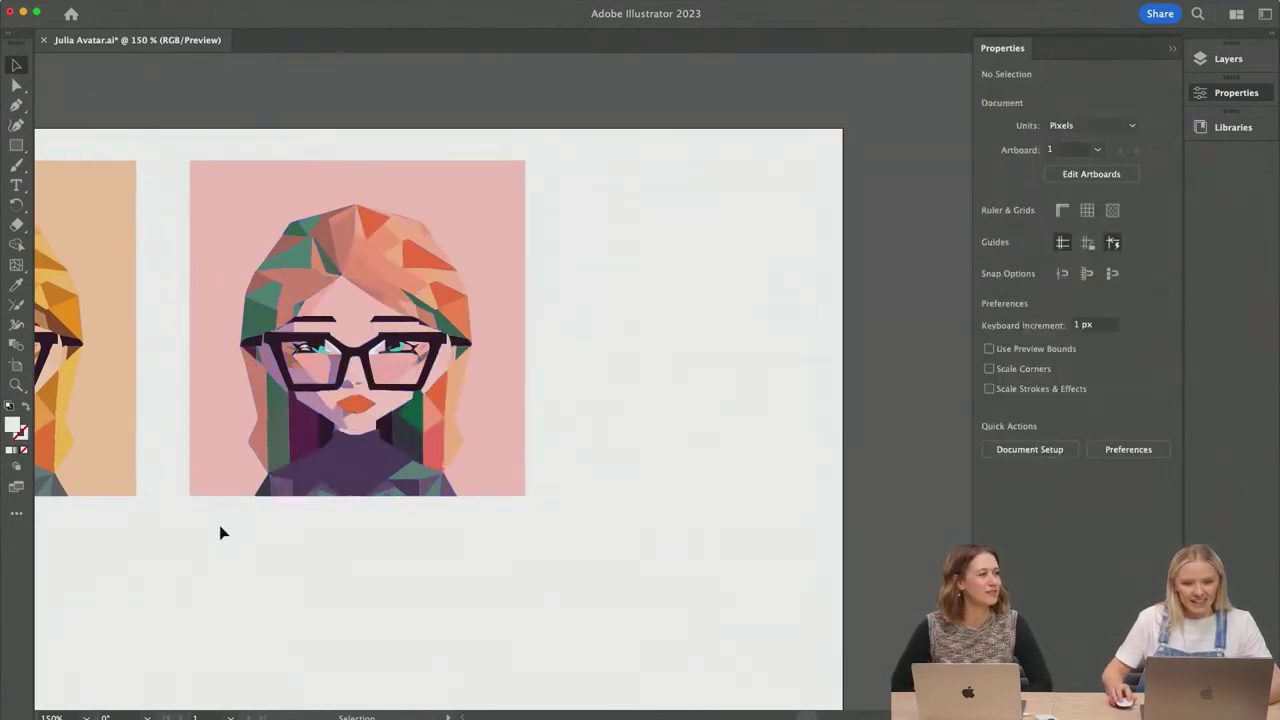
{"action": "left_click_drag", "start_coordinate": [222, 530], "coordinate": [514, 151]}
{"action": "left_click_drag", "start_coordinate": [294, 219], "coordinate": [557, 214]}
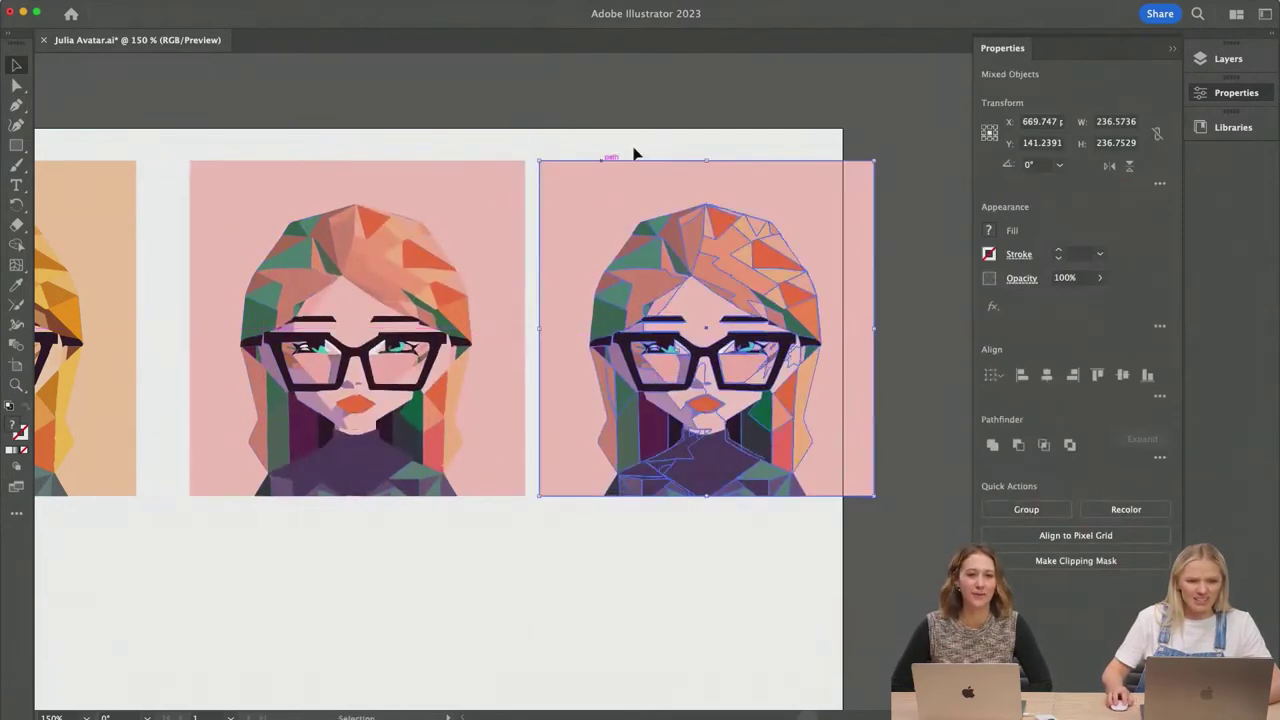
Step: Move both pink-background avatars left, closer to the tan turtleneck avatar, so the copy fits within the artboard
{"action": "left_click", "coordinate": [862, 150]}
{"action": "left_click_drag", "start_coordinate": [840, 522], "coordinate": [189, 446]}
{"action": "left_click", "coordinate": [455, 590]}
{"action": "scroll", "coordinate": [531, 550], "scroll_direction": "right", "scroll_amount": 3}
Step: Generate Generative Recolor variations for the rightmost pink avatar copy with the sample prompt "Trippy disco lights"
{"action": "left_click_drag", "start_coordinate": [801, 190], "coordinate": [438, 524]}
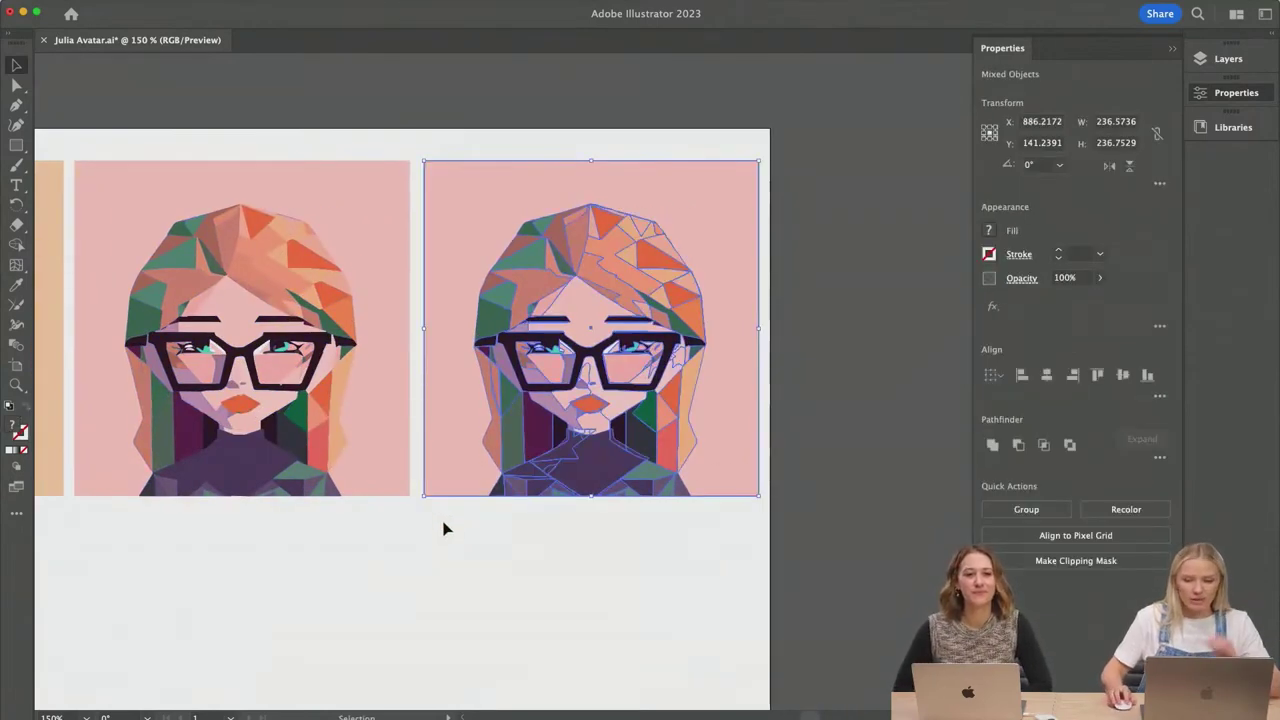
{"action": "left_click", "coordinate": [246, 129]}
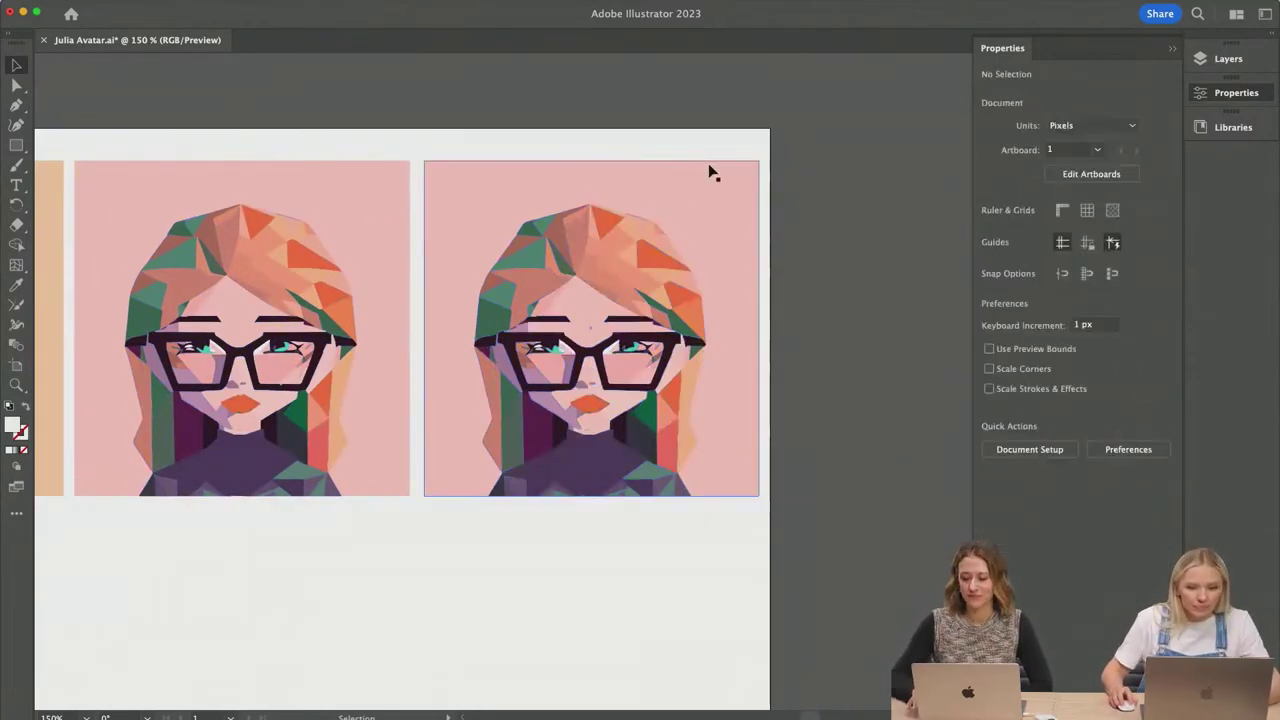
{"action": "left_click_drag", "start_coordinate": [710, 193], "coordinate": [486, 516]}
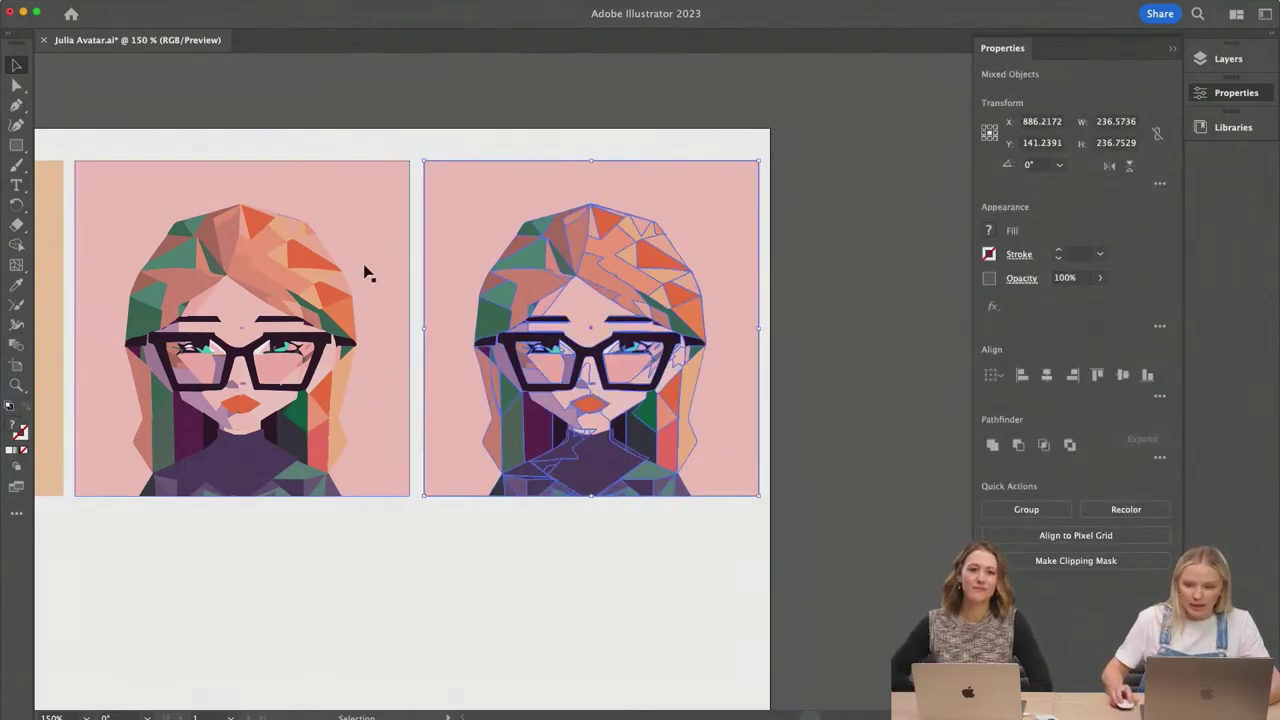
{"action": "left_click", "coordinate": [1100, 508]}
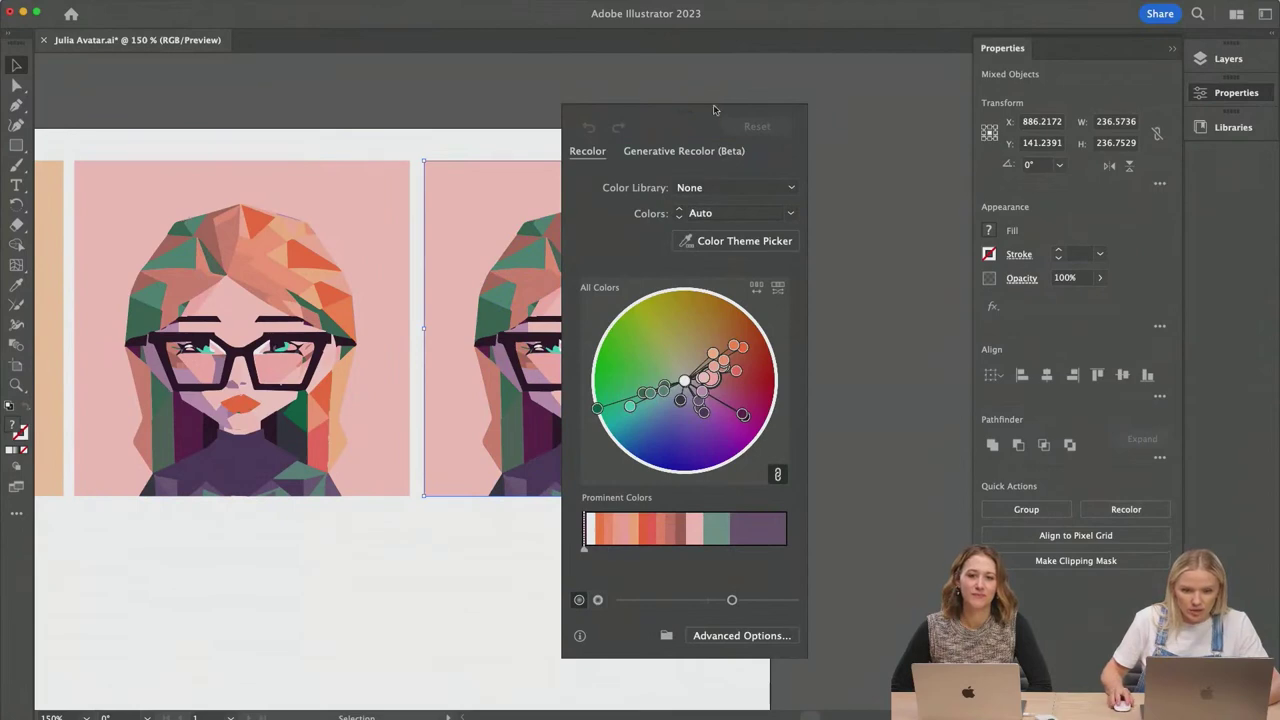
{"action": "left_click_drag", "start_coordinate": [714, 110], "coordinate": [889, 101]}
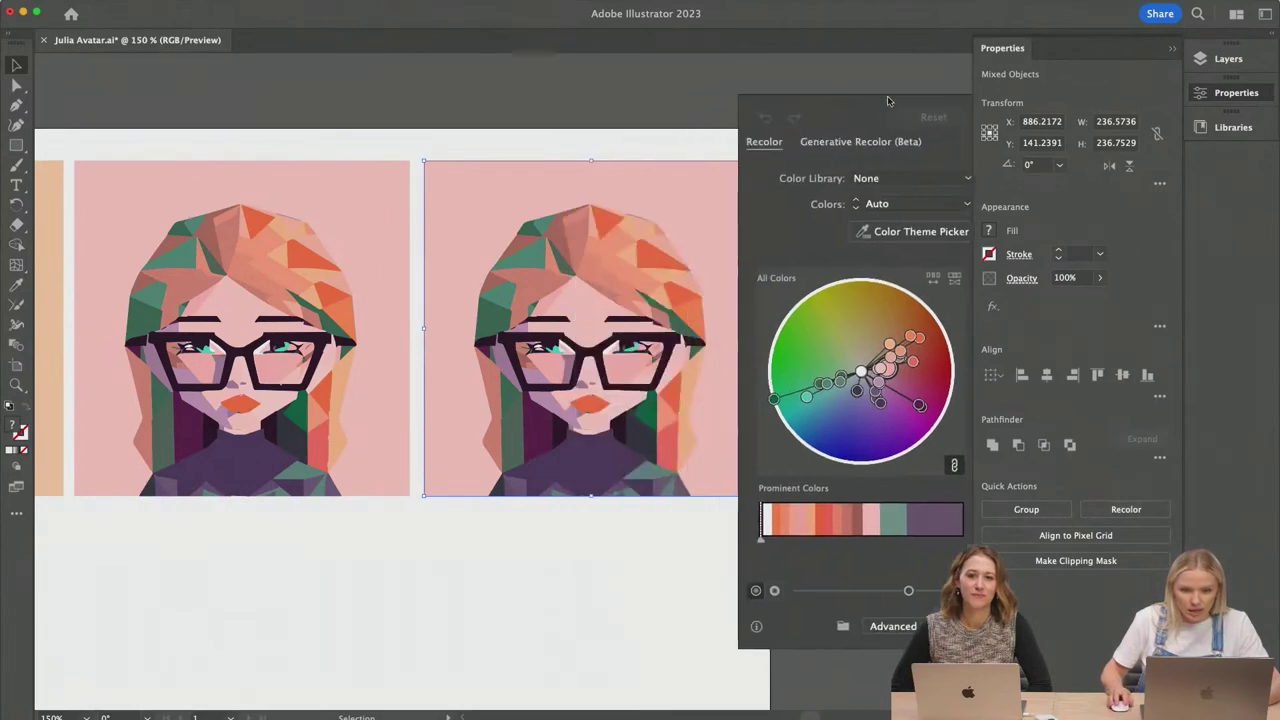
{"action": "left_click", "coordinate": [841, 143]}
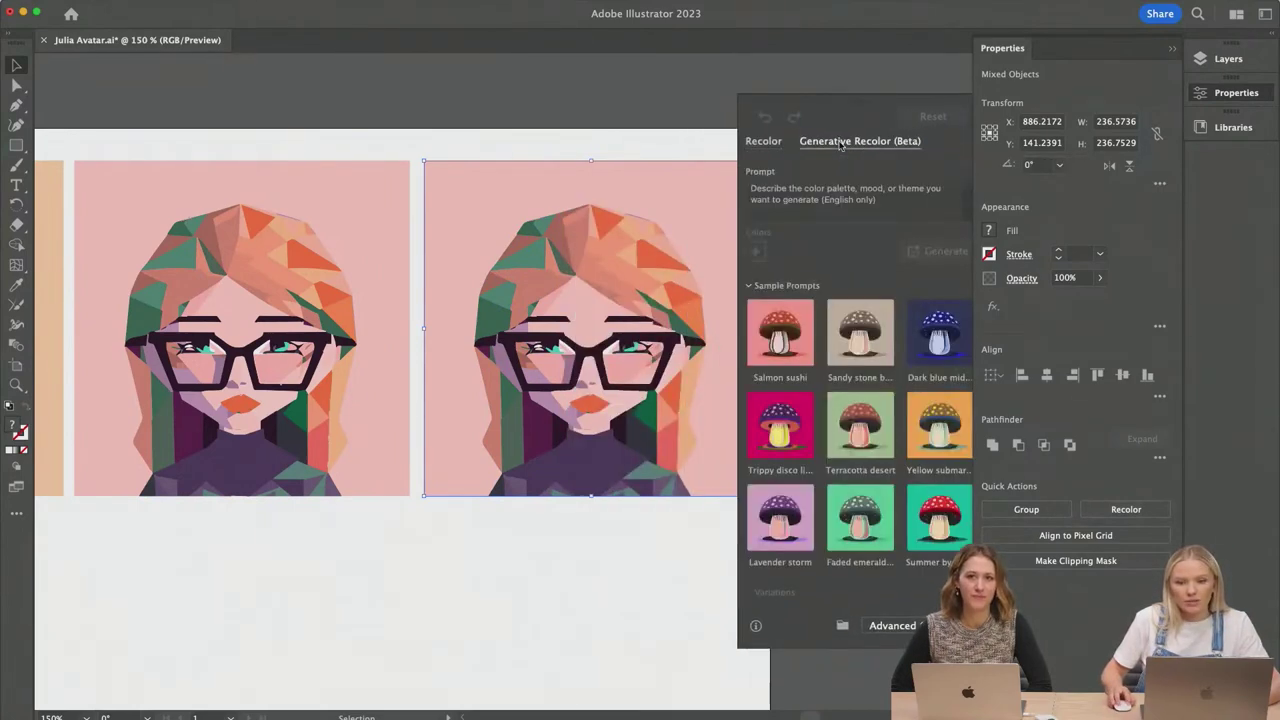
{"action": "left_click", "coordinate": [777, 446]}
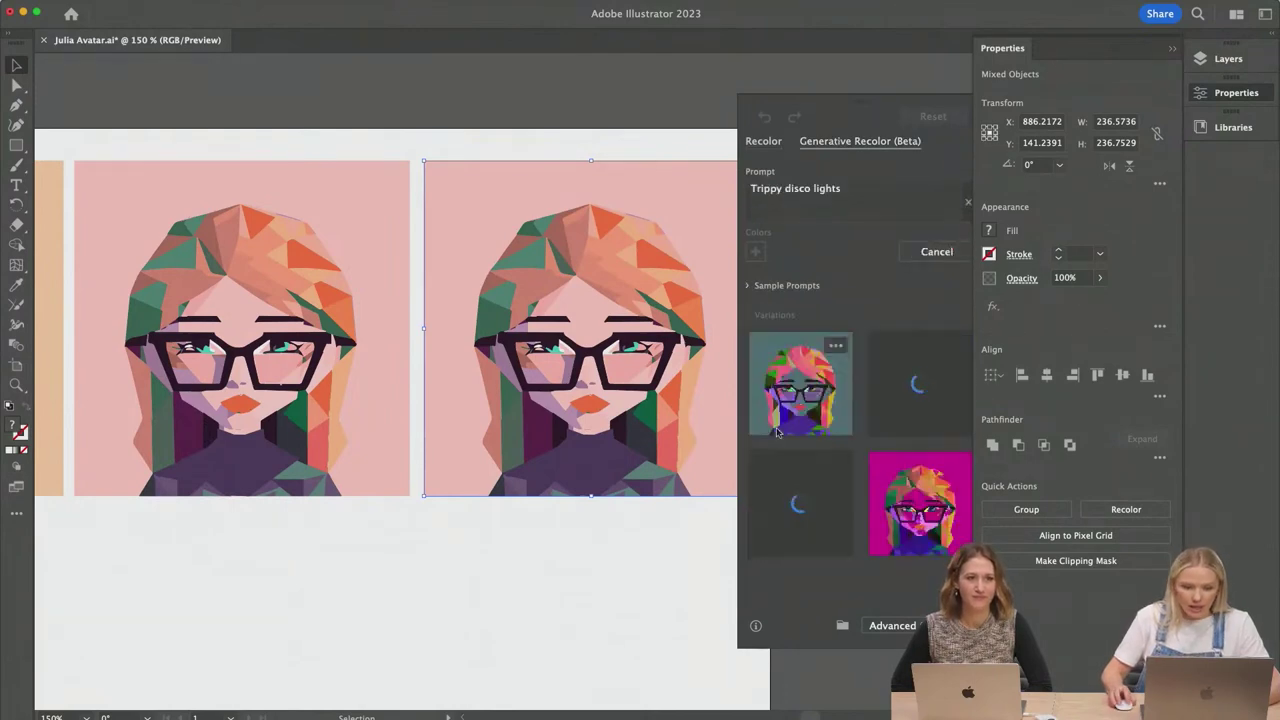
Step: Try the four "Trippy disco lights" variations on the avatar copy and settle on the blue-background one
{"action": "left_click", "coordinate": [800, 503]}
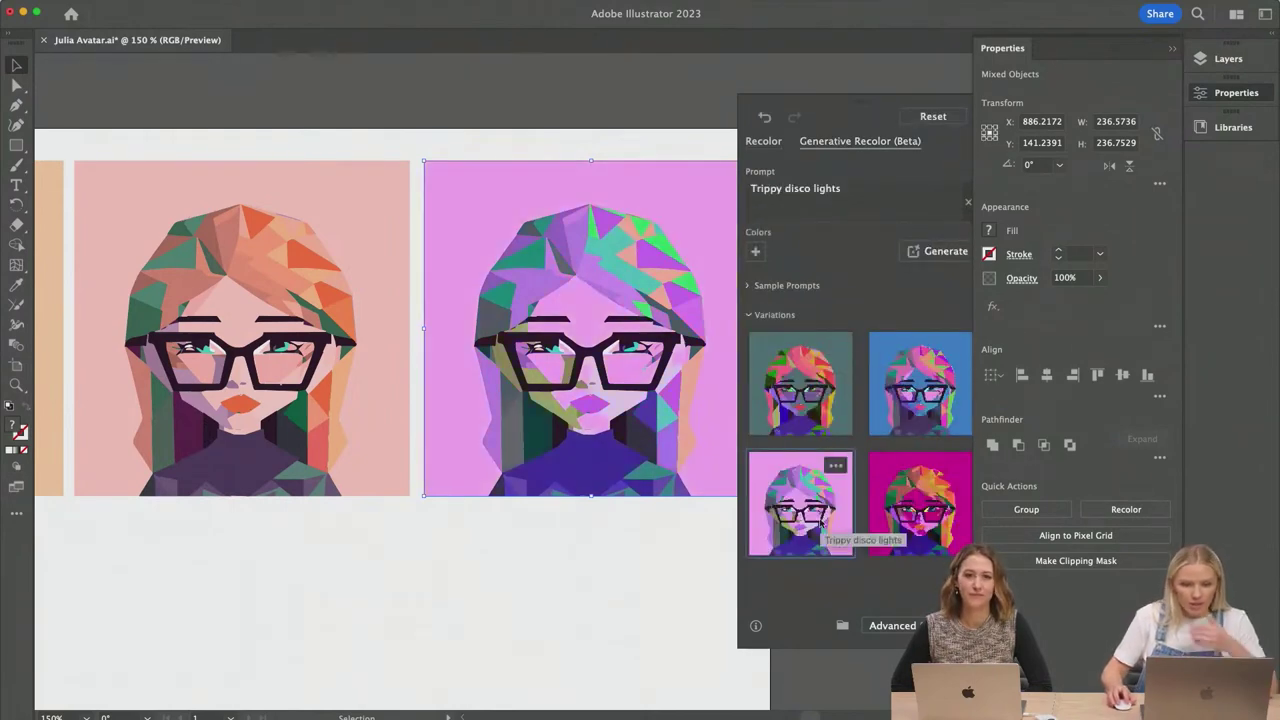
{"action": "left_click", "coordinate": [905, 410]}
{"action": "scroll", "coordinate": [922, 508], "scroll_direction": "down", "scroll_amount": 2}
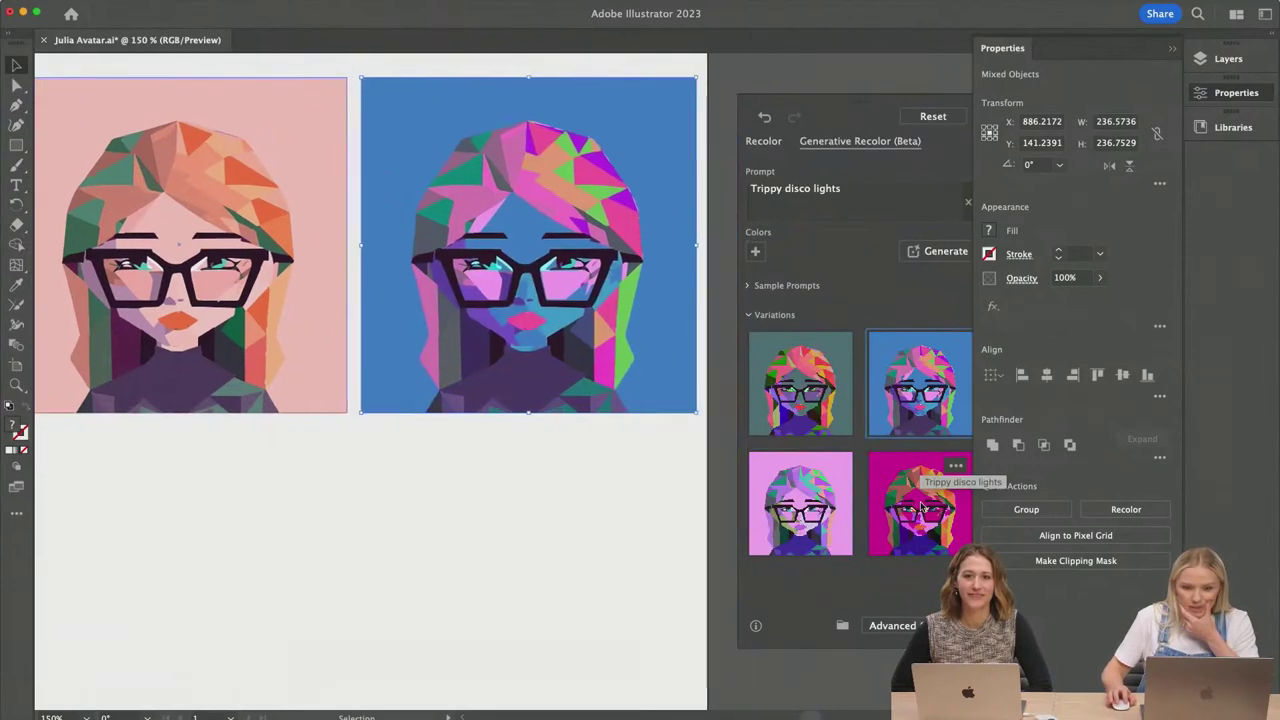
{"action": "left_click", "coordinate": [918, 508]}
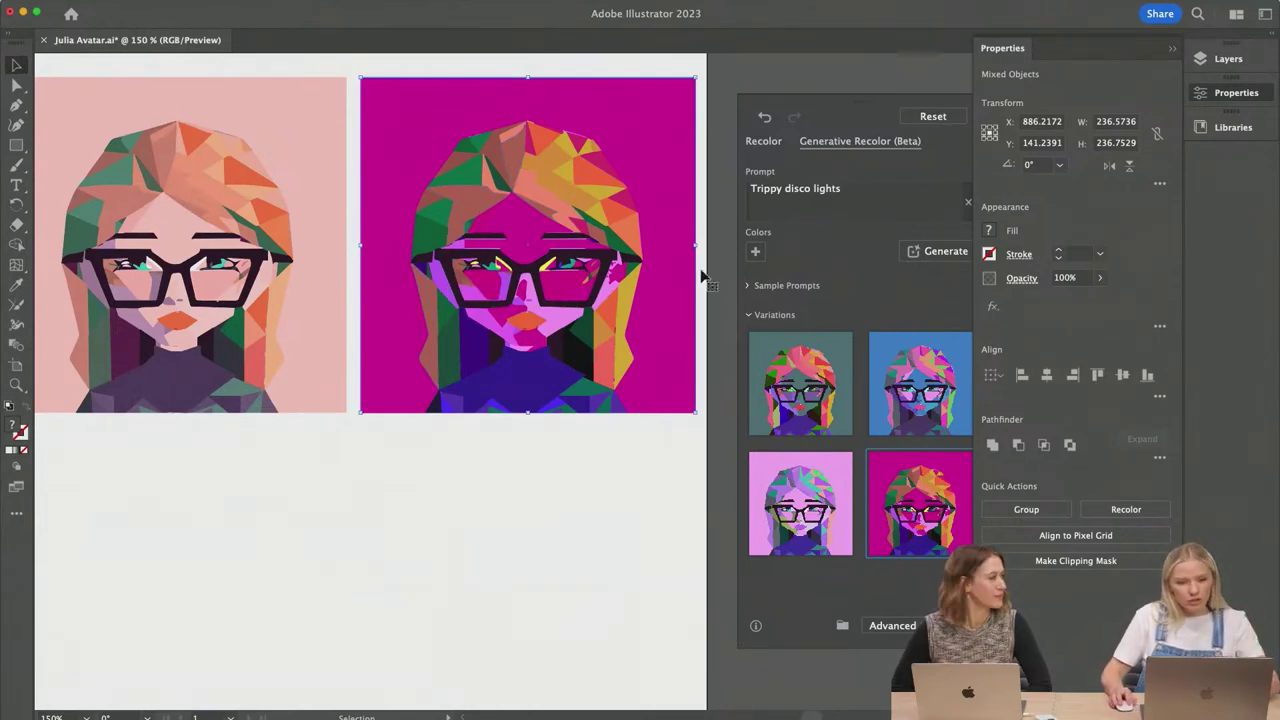
{"action": "left_click", "coordinate": [801, 385]}
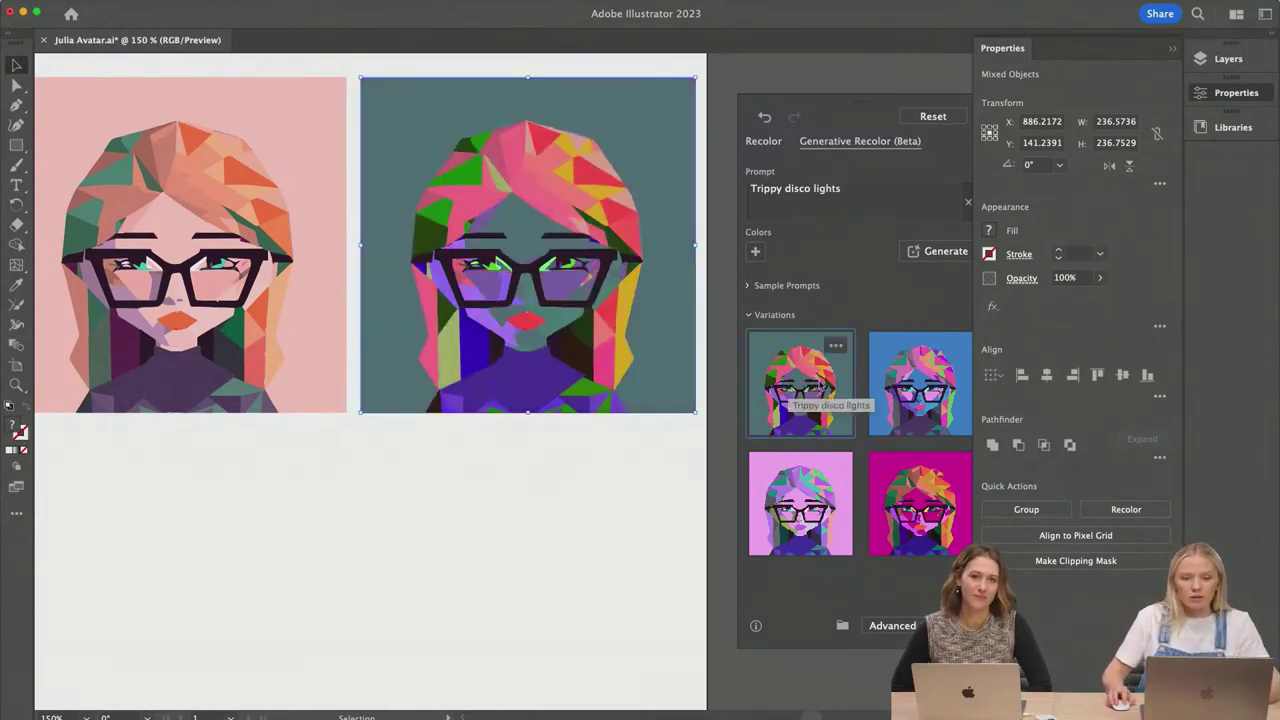
{"action": "left_click", "coordinate": [926, 385]}
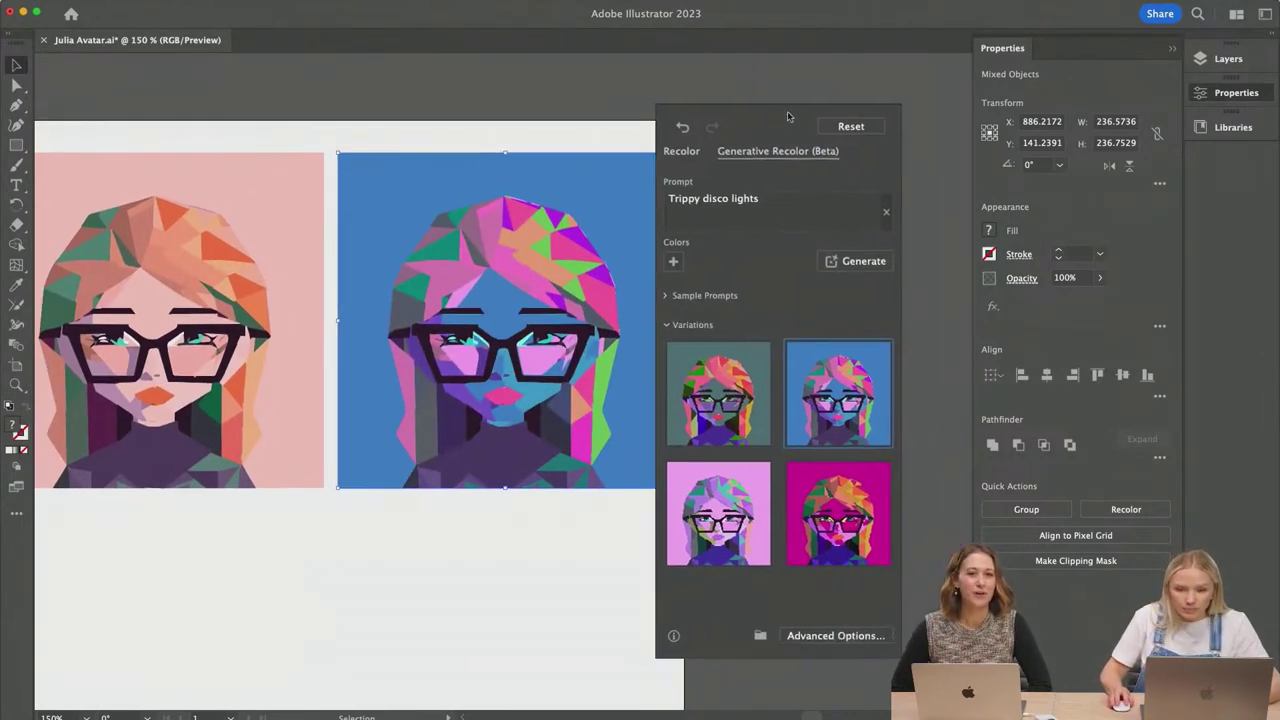
Step: Generate recolor variations with the prompt "natural" and try the beige-background one on the avatar copy
{"action": "left_click", "coordinate": [785, 211]}
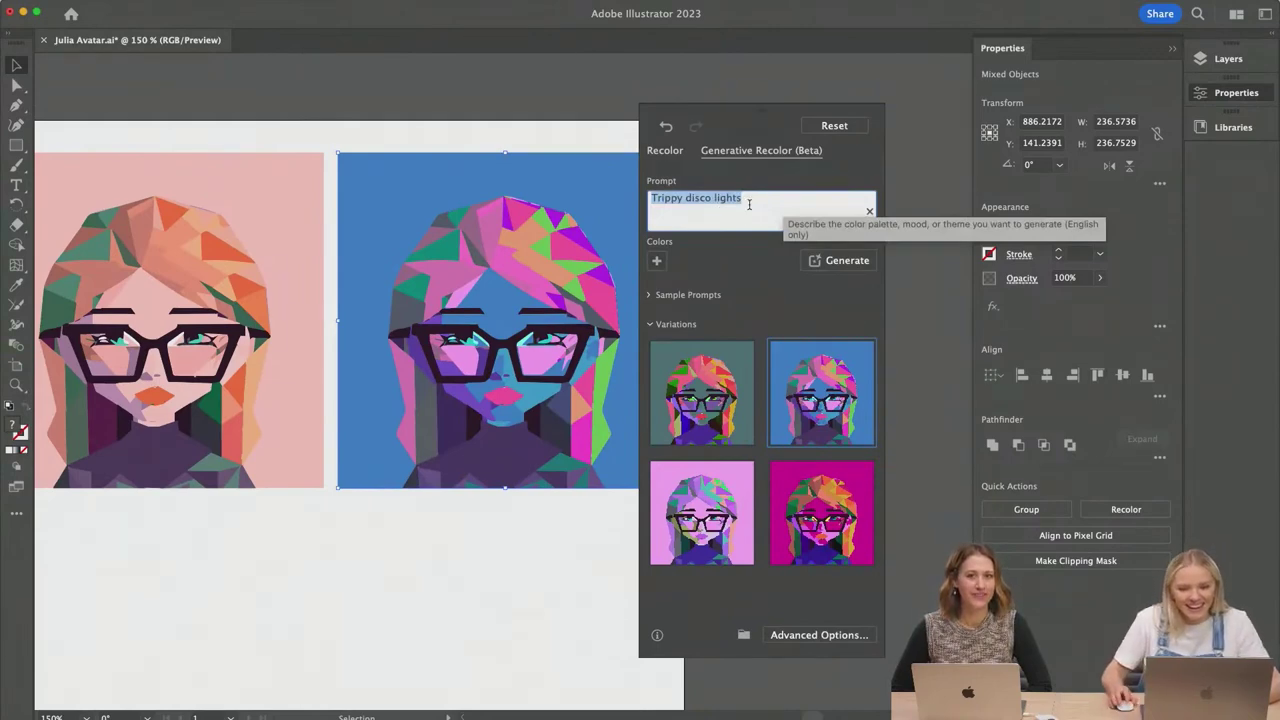
{"action": "type", "text": "natural"}
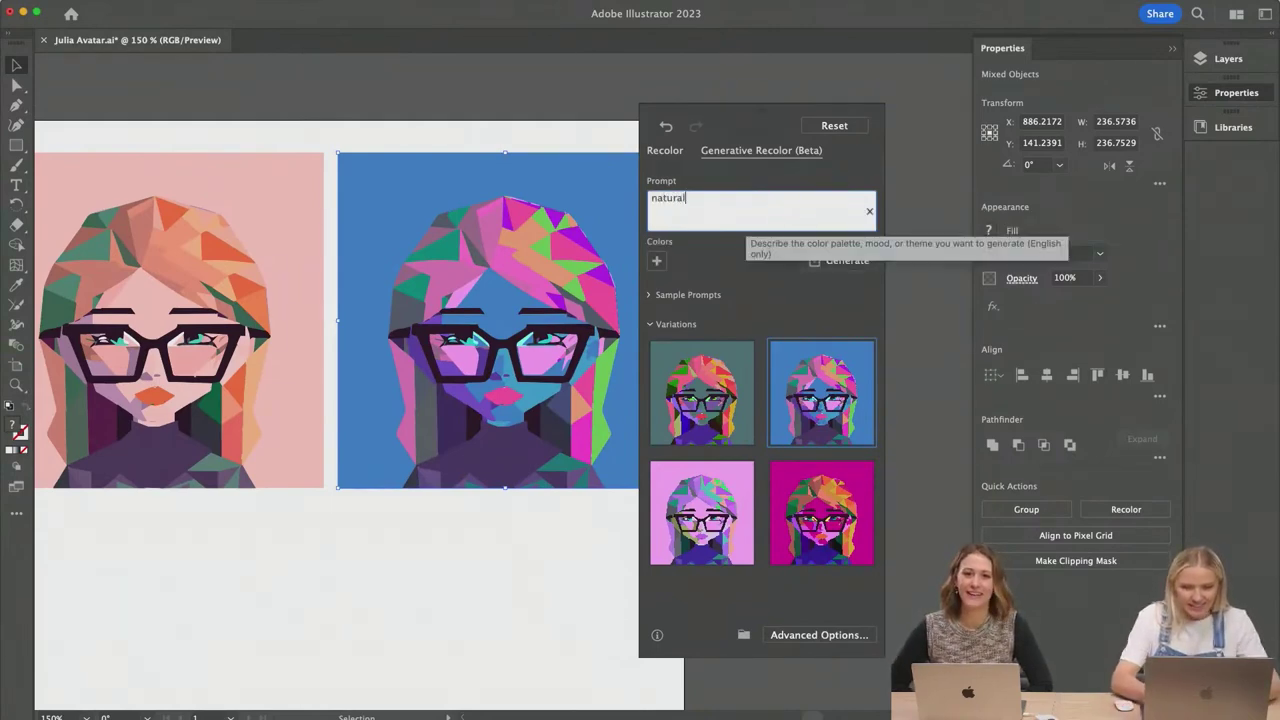
{"action": "key", "text": "Return"}
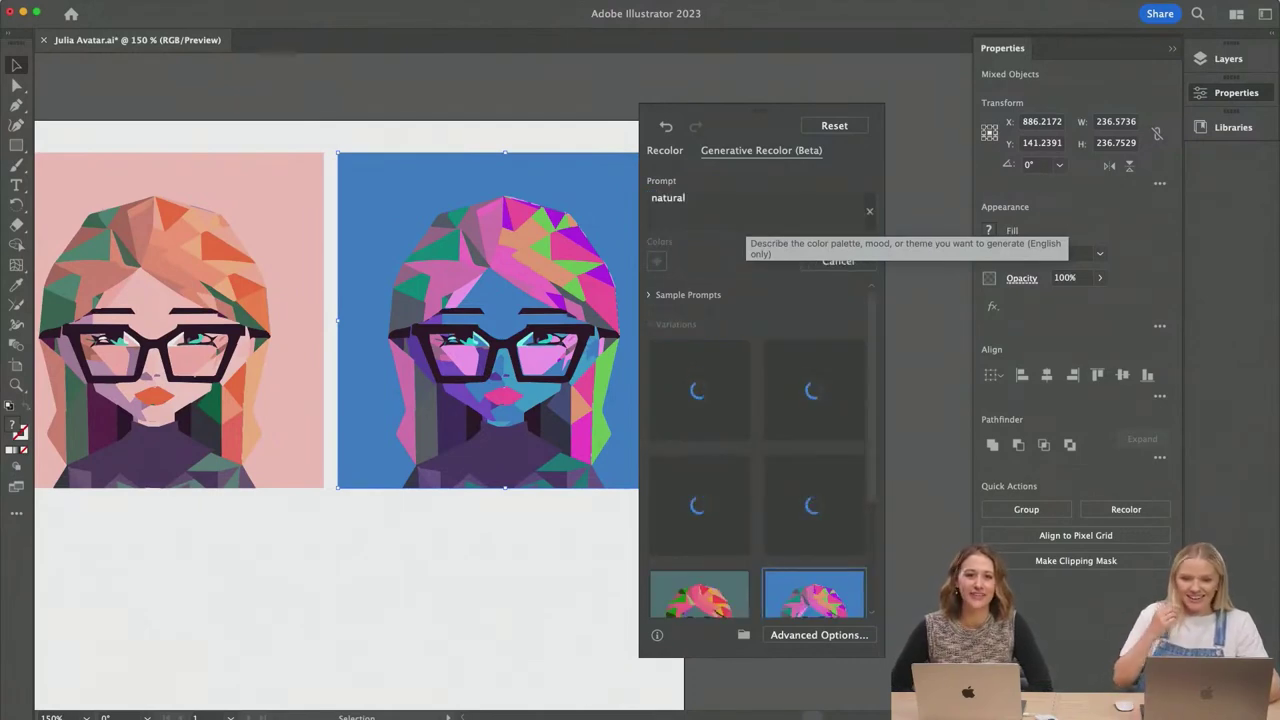
{"action": "scroll", "coordinate": [770, 370], "scroll_direction": "down", "scroll_amount": 3}
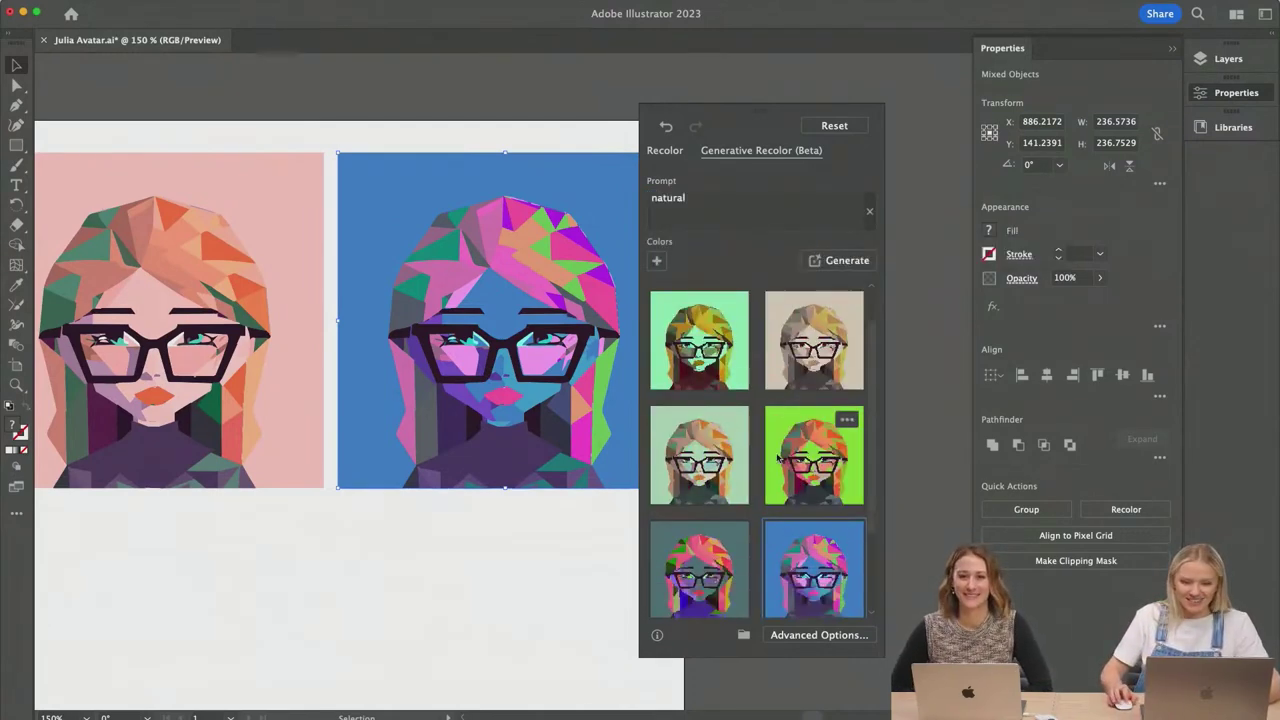
{"action": "left_click", "coordinate": [805, 333]}
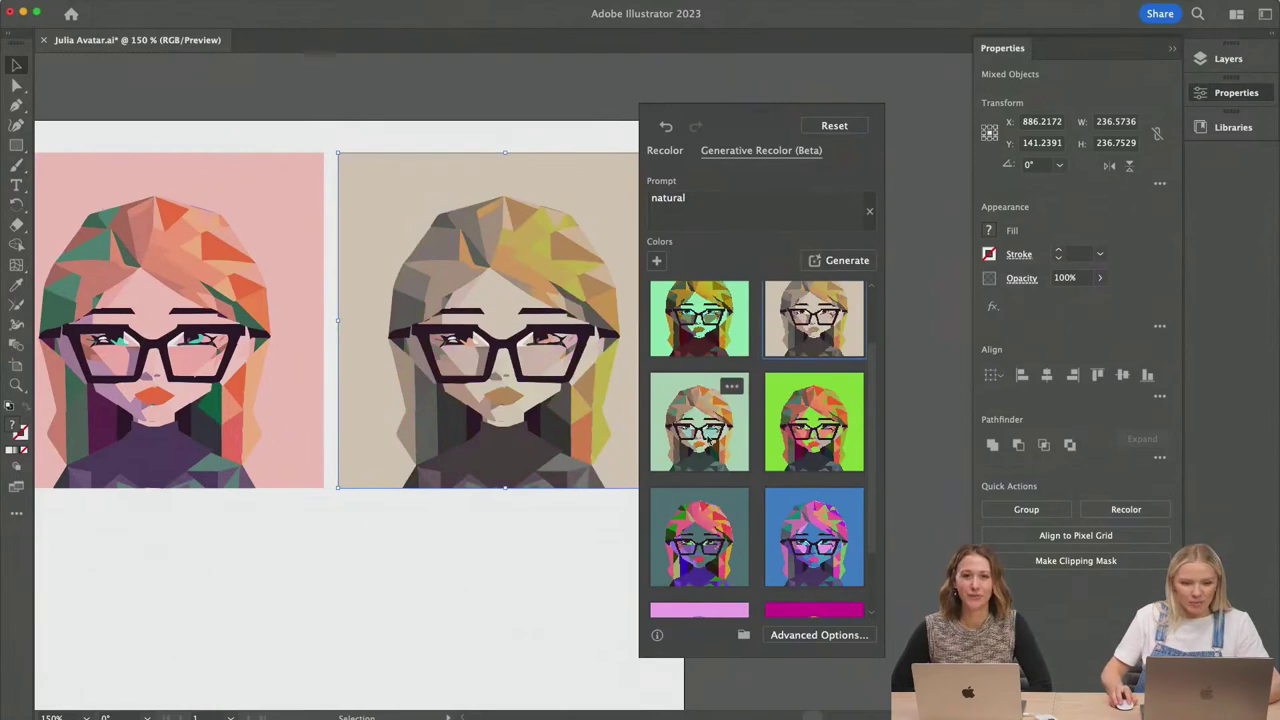
{"action": "scroll", "coordinate": [780, 491], "scroll_direction": "down", "scroll_amount": 3}
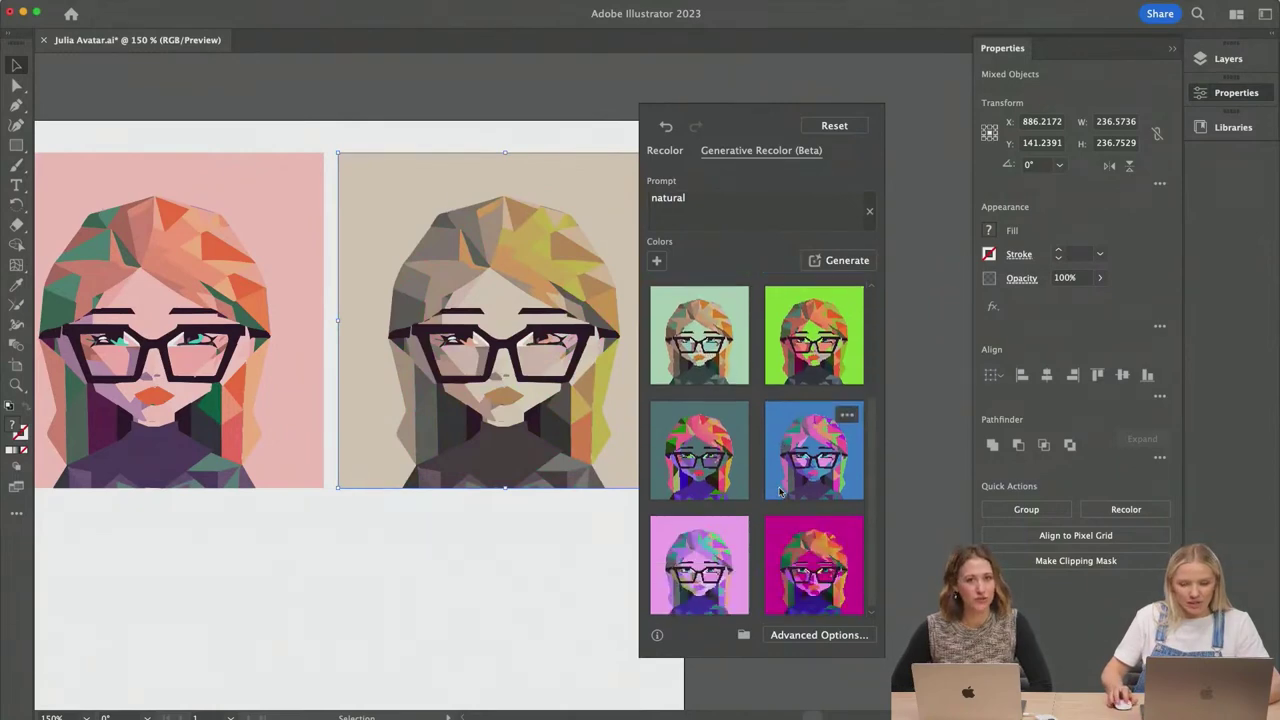
Step: Clear the recolor prompt, apply the blue-background "Trippy disco lights" variation to the avatar copy, and deselect it
{"action": "left_click", "coordinate": [749, 202]}
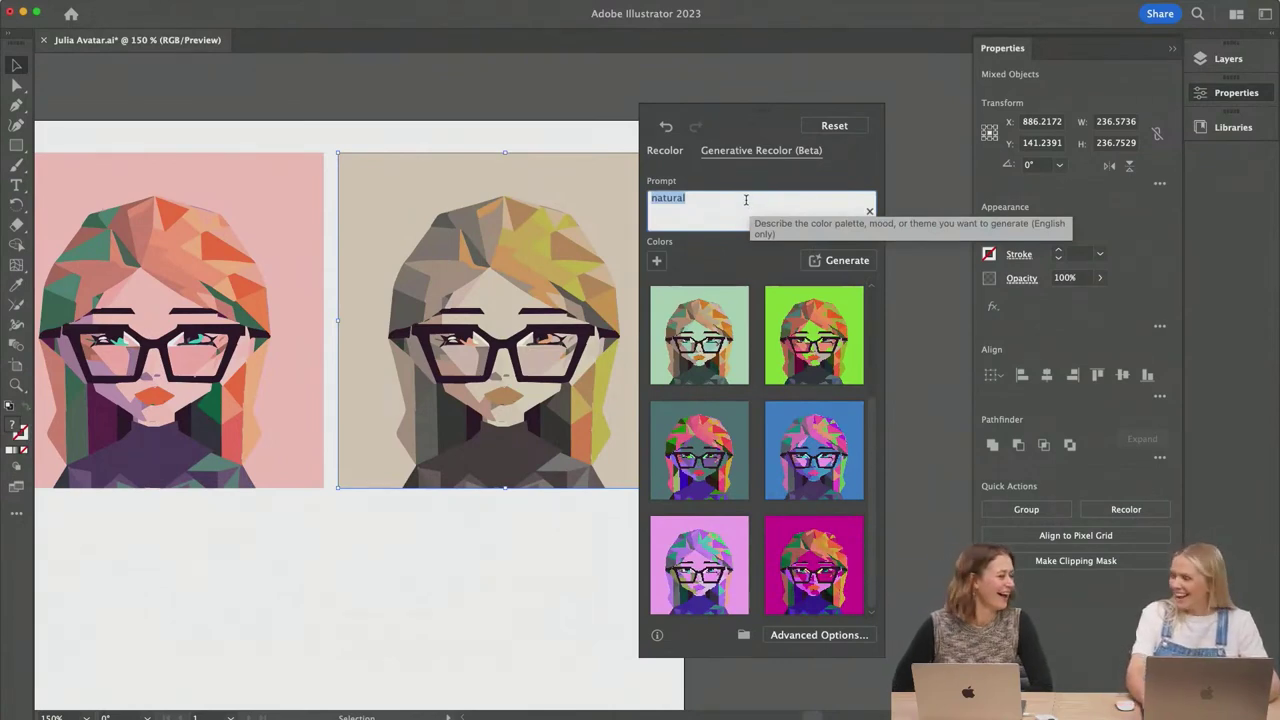
{"action": "key", "text": "BackSpace"}
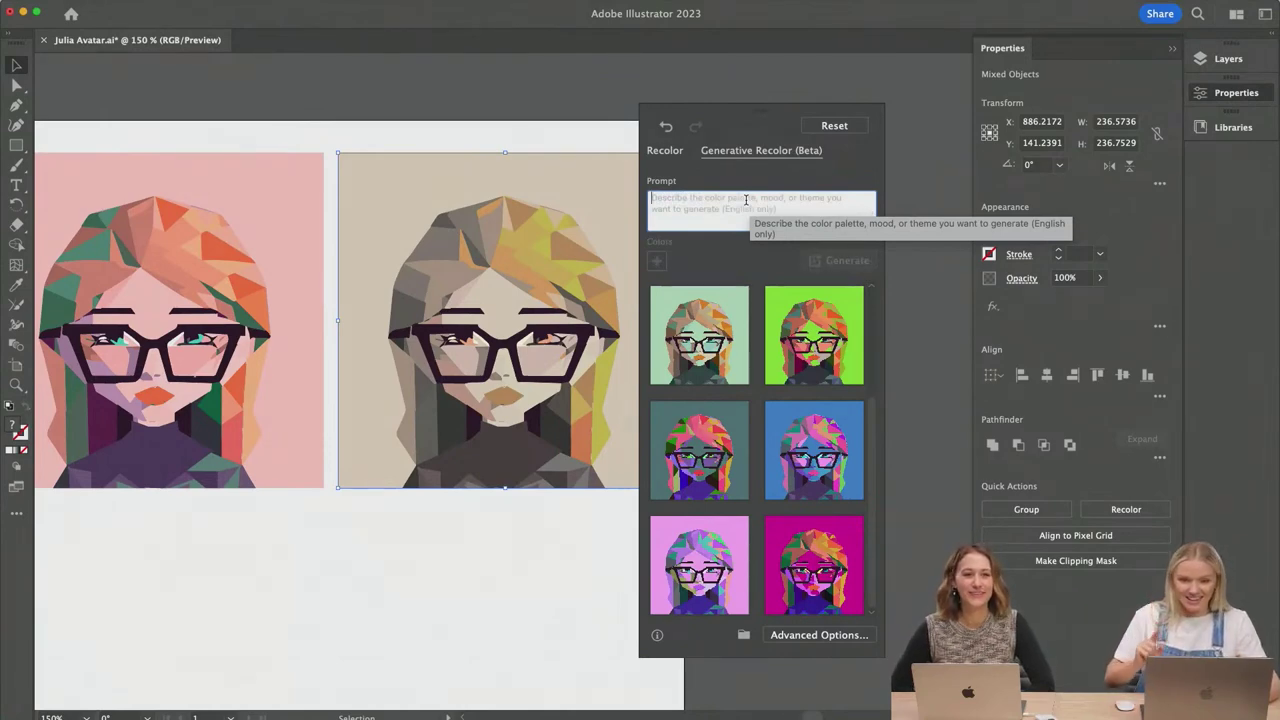
{"action": "mouse_move", "coordinate": [806, 345]}
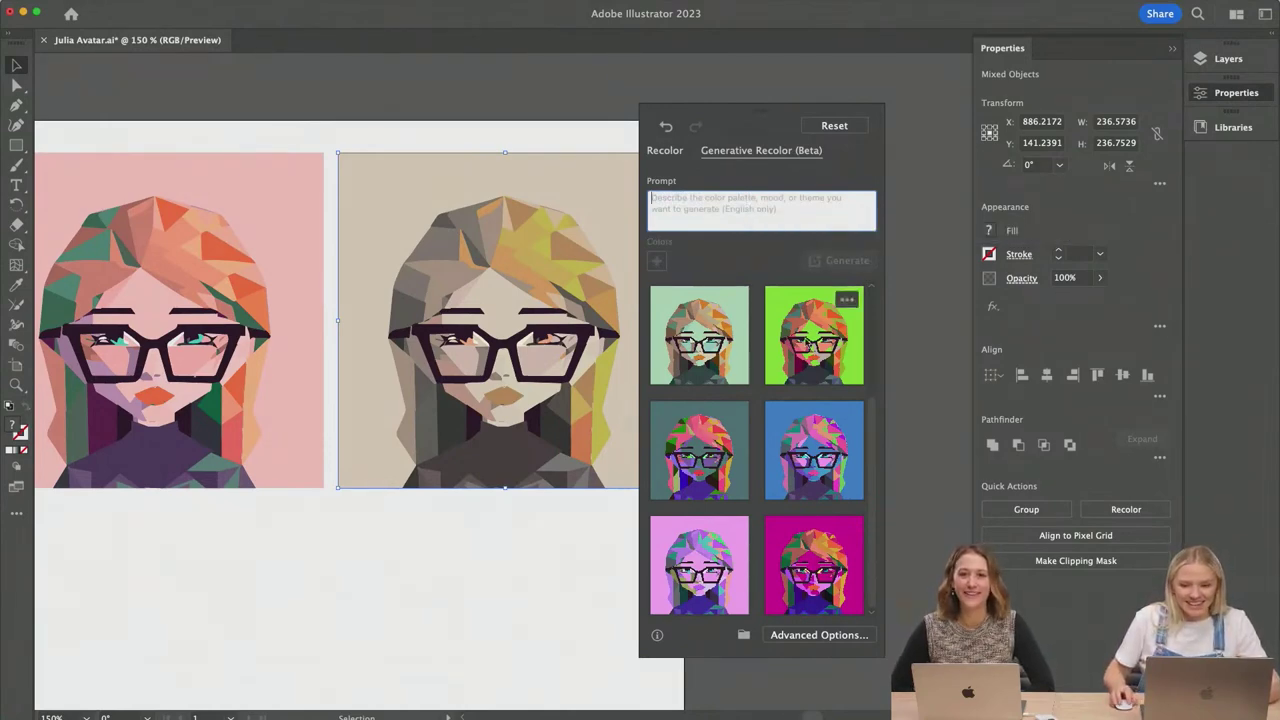
{"action": "left_click", "coordinate": [814, 450]}
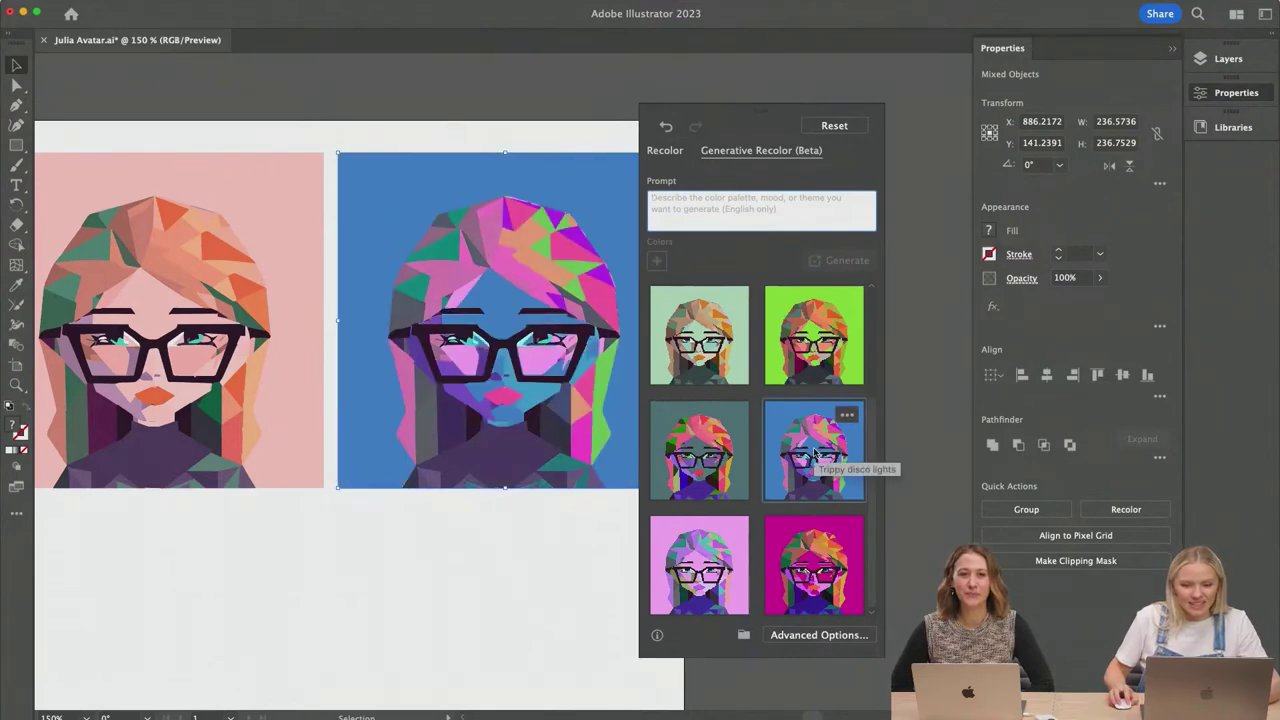
{"action": "left_click", "coordinate": [537, 538]}
{"action": "scroll", "coordinate": [537, 538], "scroll_direction": "left", "scroll_amount": 3}
{"action": "key", "text": "super+1"}
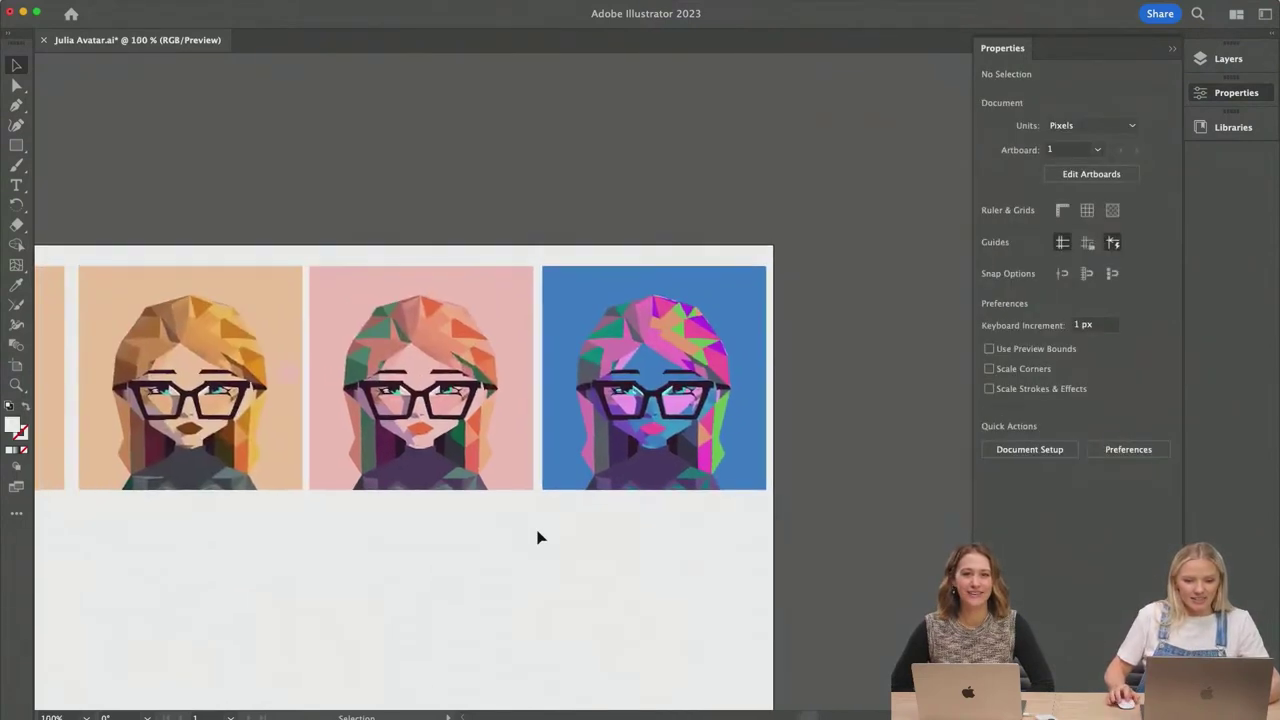
{"action": "scroll", "coordinate": [570, 522], "scroll_direction": "left", "scroll_amount": 3}
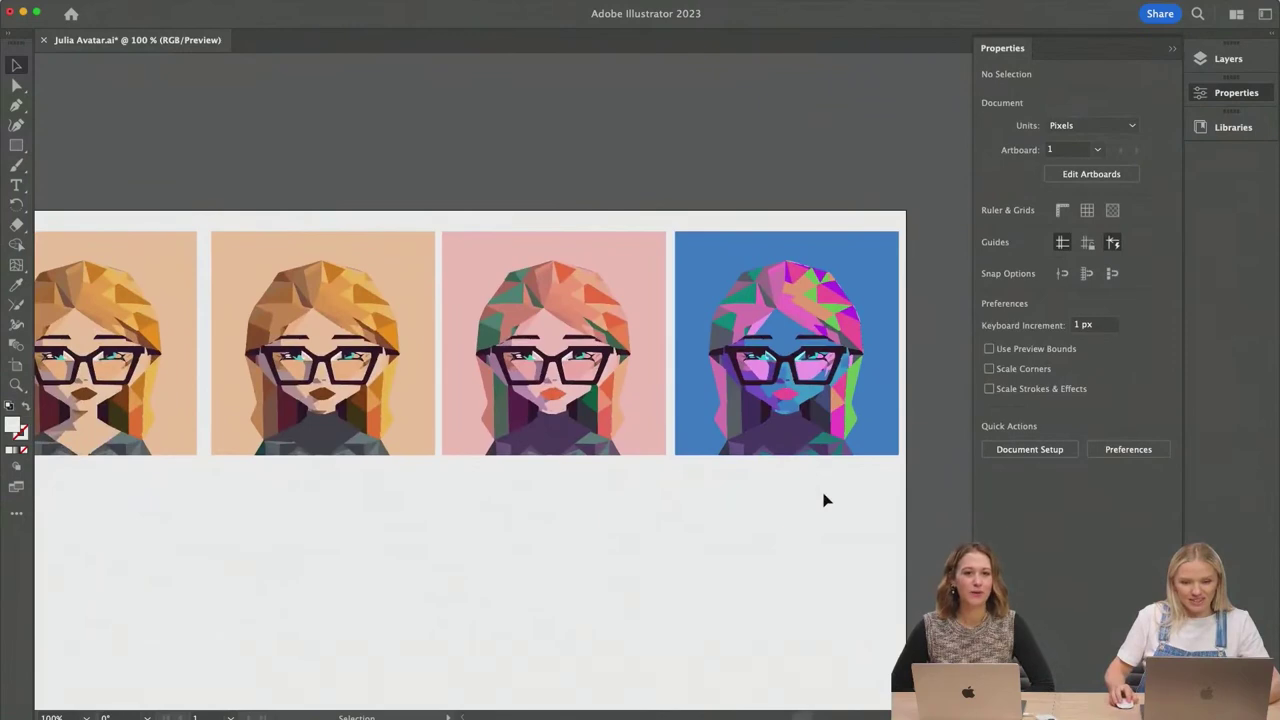
{"action": "scroll", "coordinate": [826, 500], "scroll_direction": "down", "scroll_amount": 2}
{"action": "scroll", "coordinate": [826, 500], "scroll_direction": "down", "scroll_amount": 5}
{"action": "scroll", "coordinate": [826, 500], "scroll_direction": "left", "scroll_amount": 2}
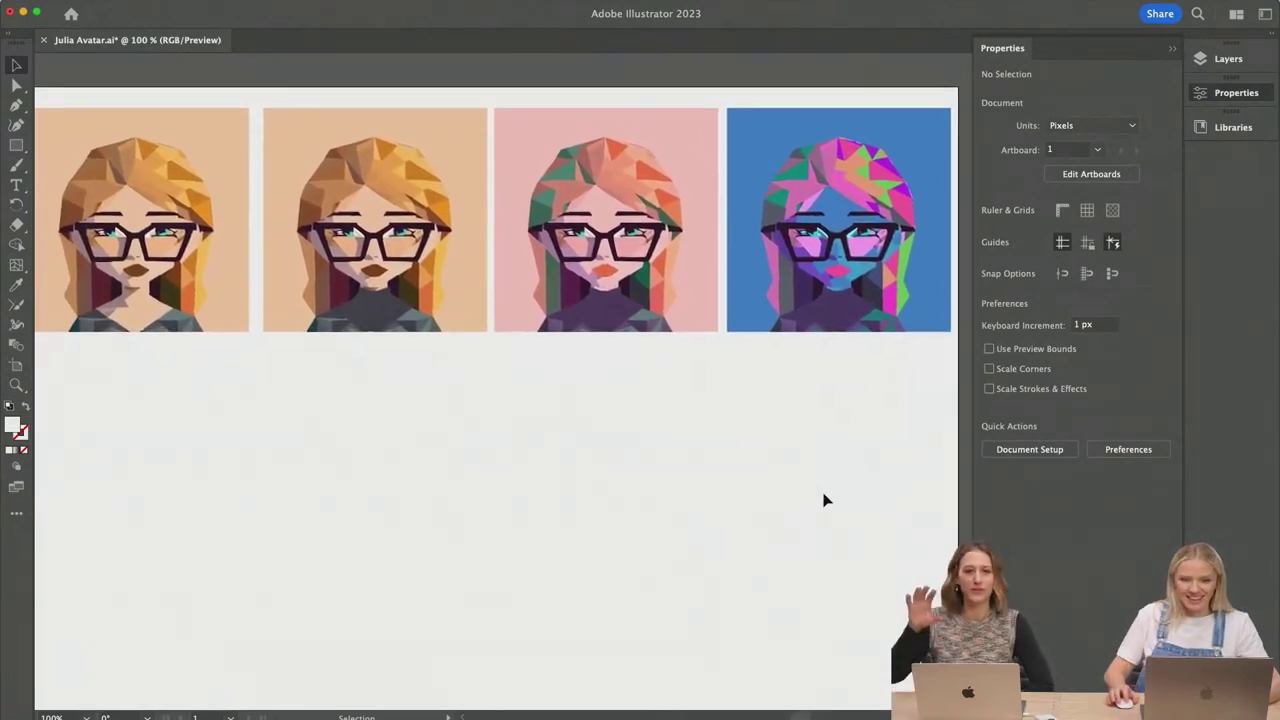
{"action": "scroll", "coordinate": [826, 500], "scroll_direction": "right", "scroll_amount": 3}
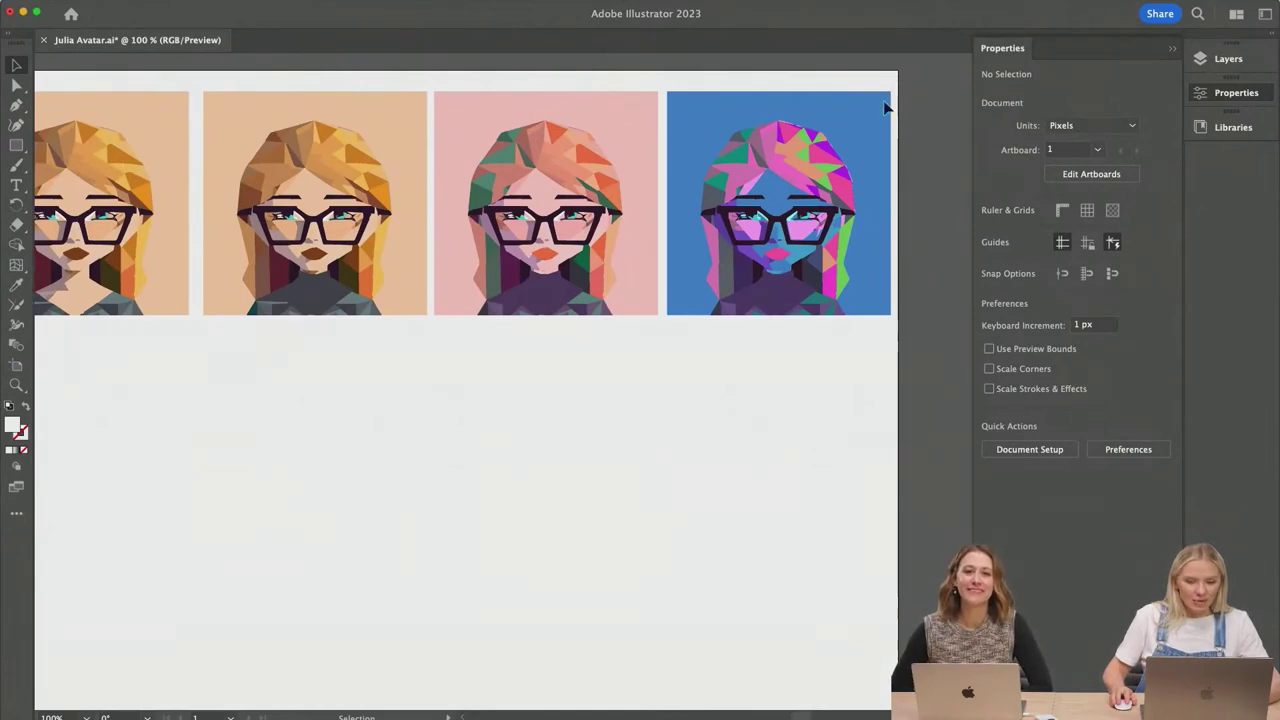
{"action": "scroll", "coordinate": [549, 389], "scroll_direction": "left", "scroll_amount": 3}
{"action": "scroll", "coordinate": [549, 389], "scroll_direction": "up", "scroll_amount": 1}
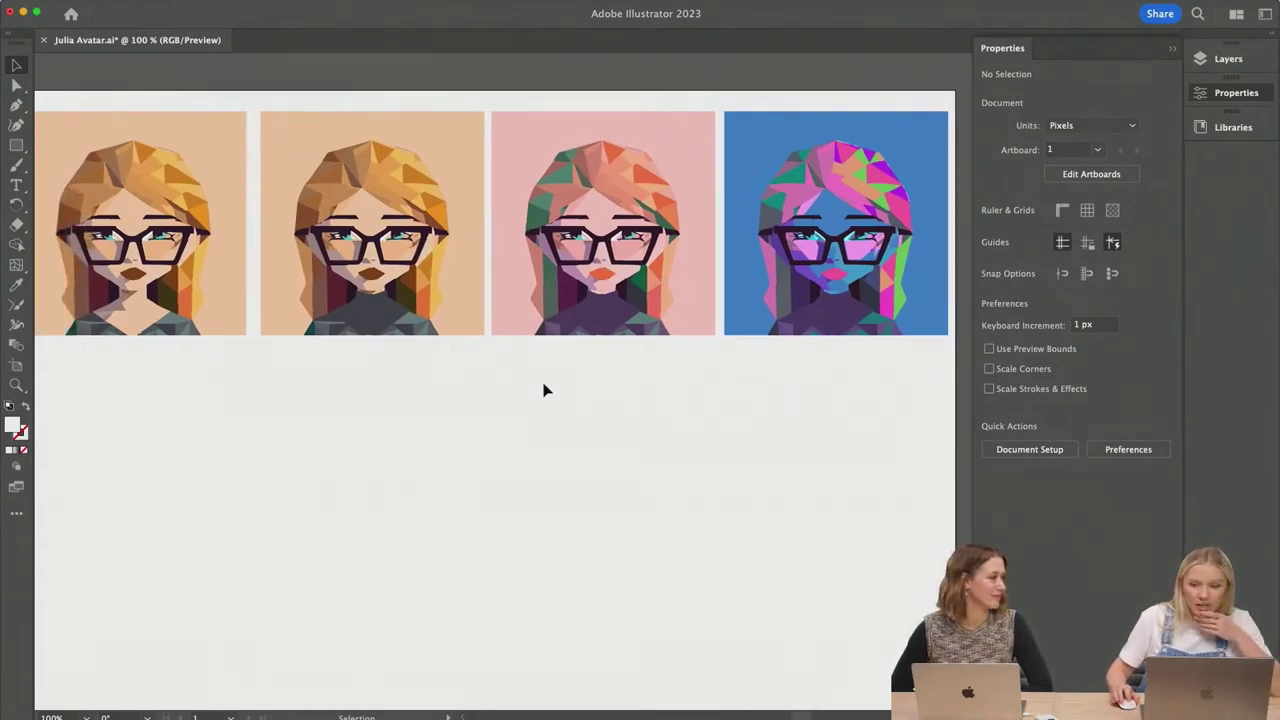
{"action": "scroll", "coordinate": [541, 390], "scroll_direction": "right", "scroll_amount": 5}
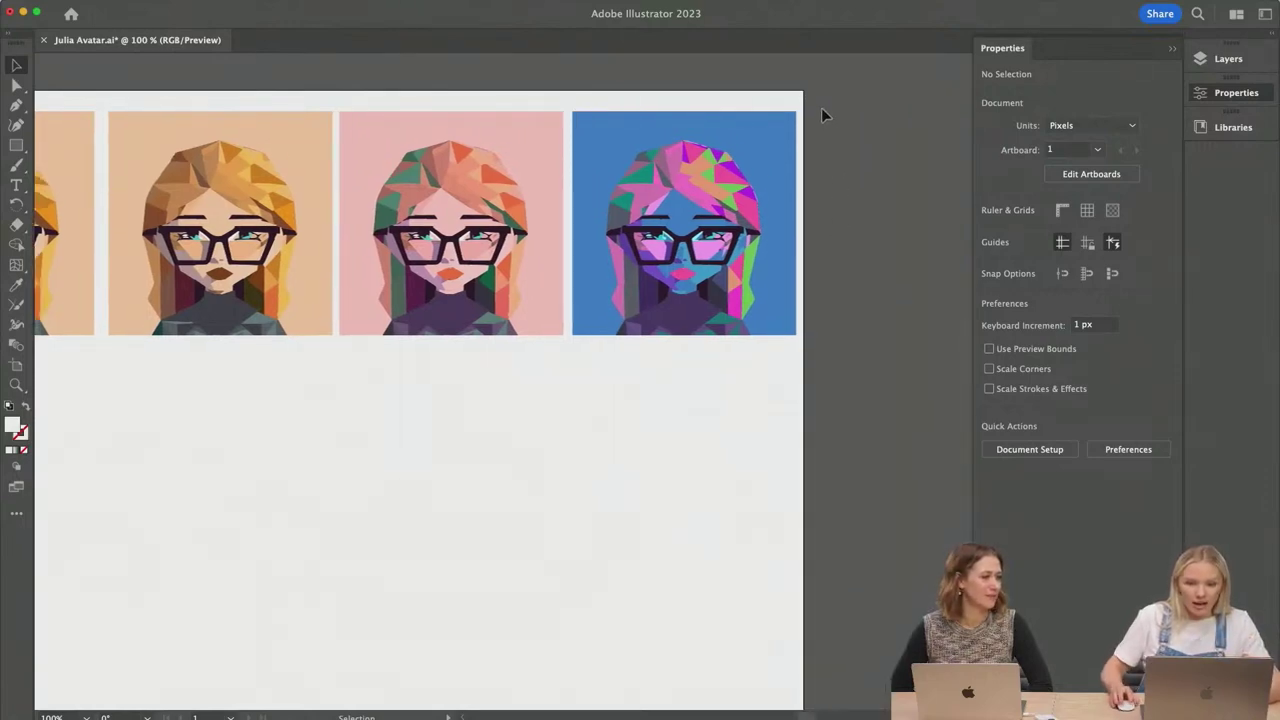
{"action": "scroll", "coordinate": [474, 314], "scroll_direction": "left", "scroll_amount": 5}
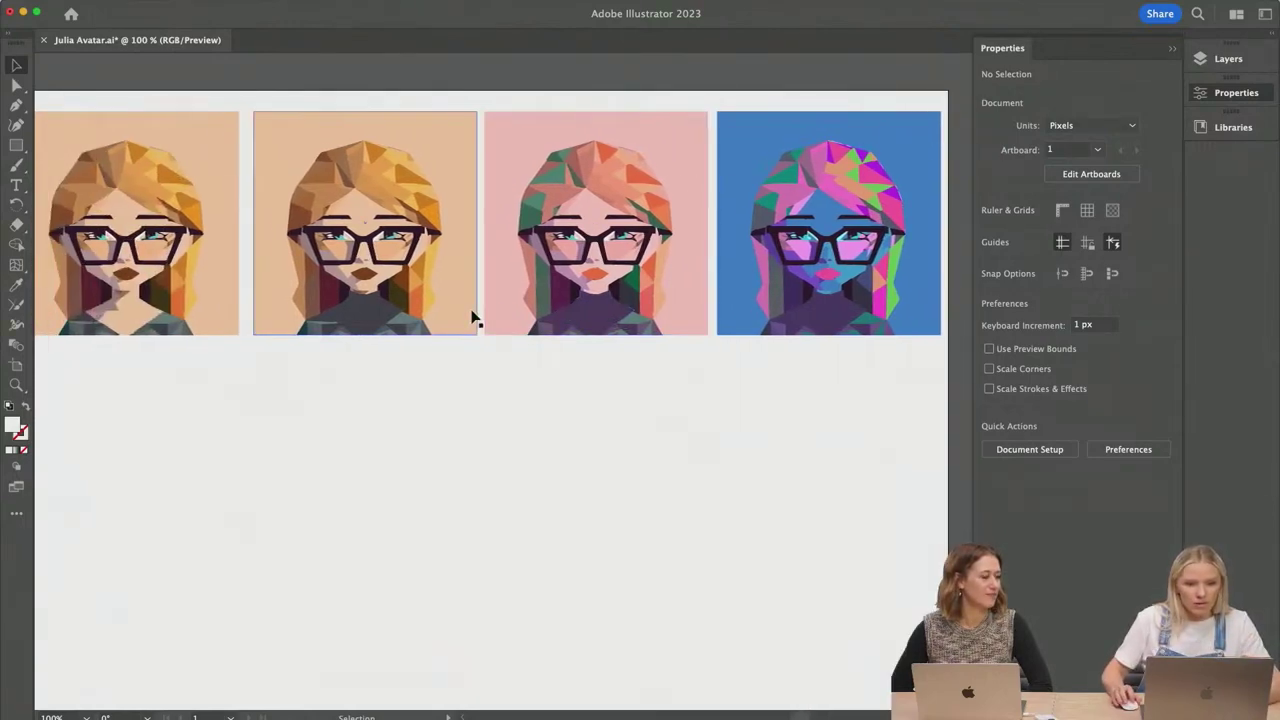
{"action": "left_click_drag", "start_coordinate": [630, 322], "coordinate": [500, 405]}
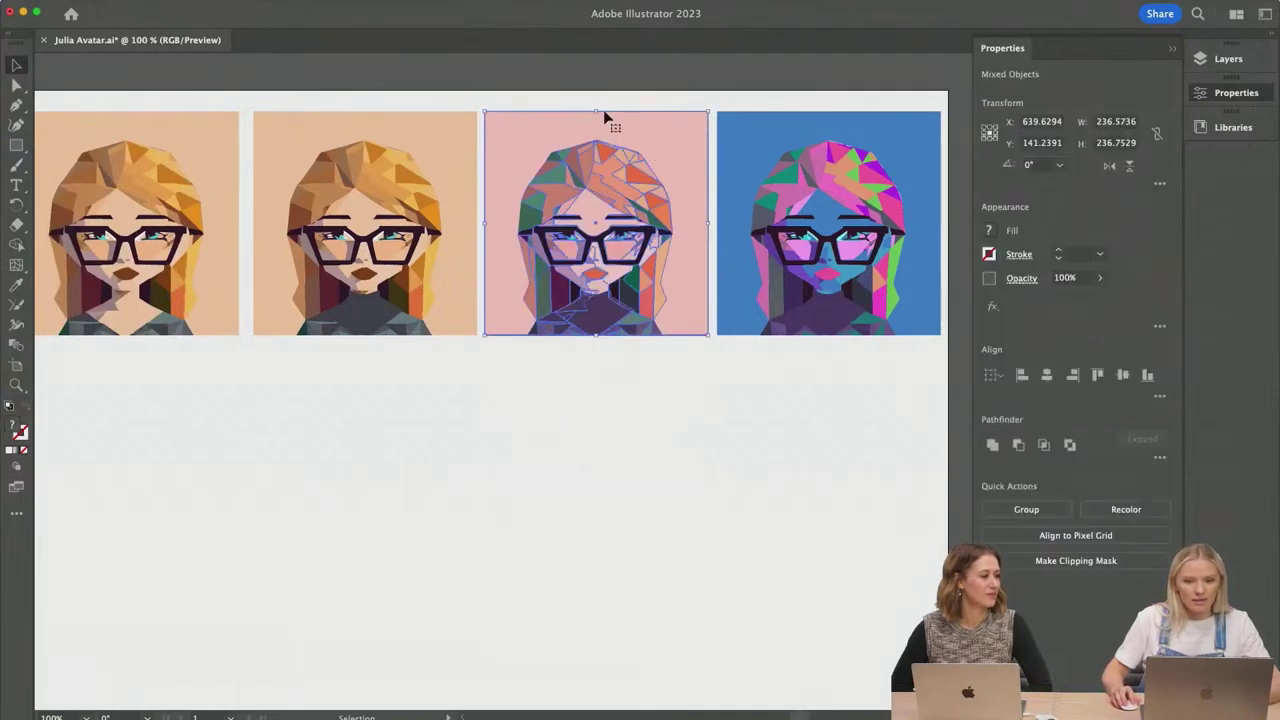
{"action": "left_click", "coordinate": [645, 406]}
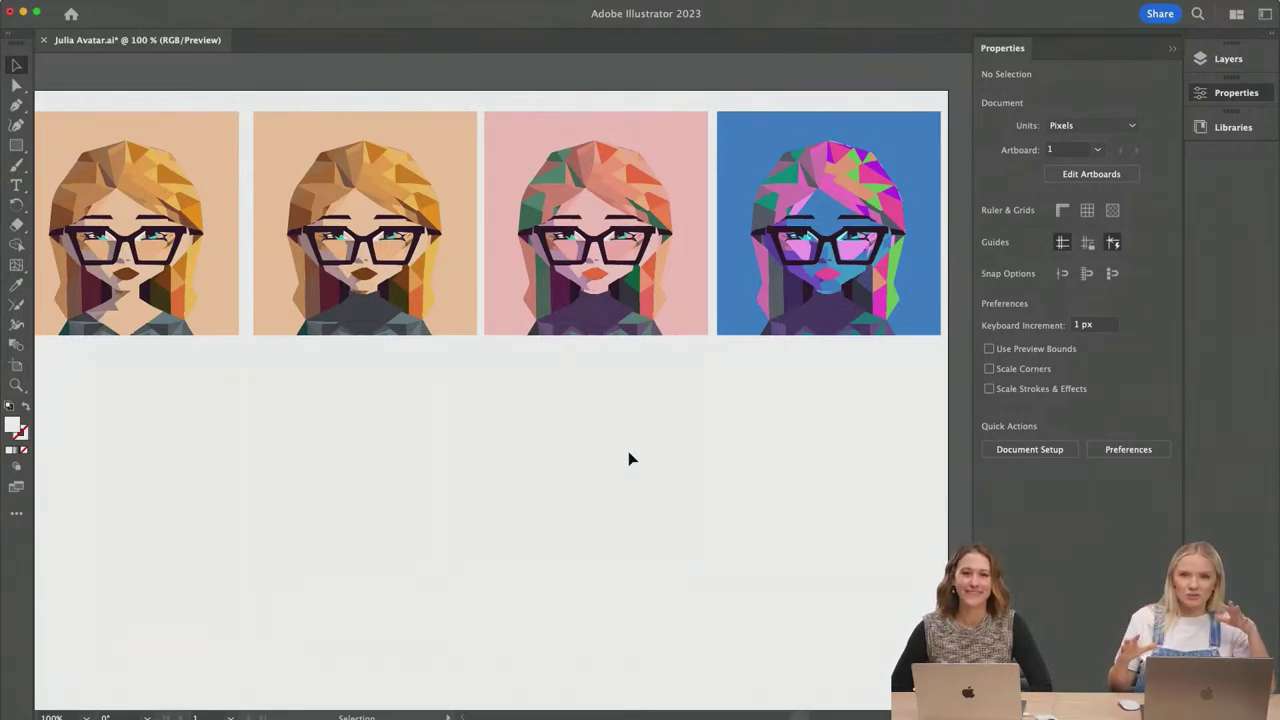
Step: Select the whole pink avatar and place a copy of it in the empty area below the row of variations
{"action": "left_click_drag", "start_coordinate": [693, 97], "coordinate": [495, 430]}
{"action": "scroll", "coordinate": [499, 430], "scroll_direction": "left", "scroll_amount": 3}
{"action": "scroll", "coordinate": [499, 430], "scroll_direction": "down", "scroll_amount": 2}
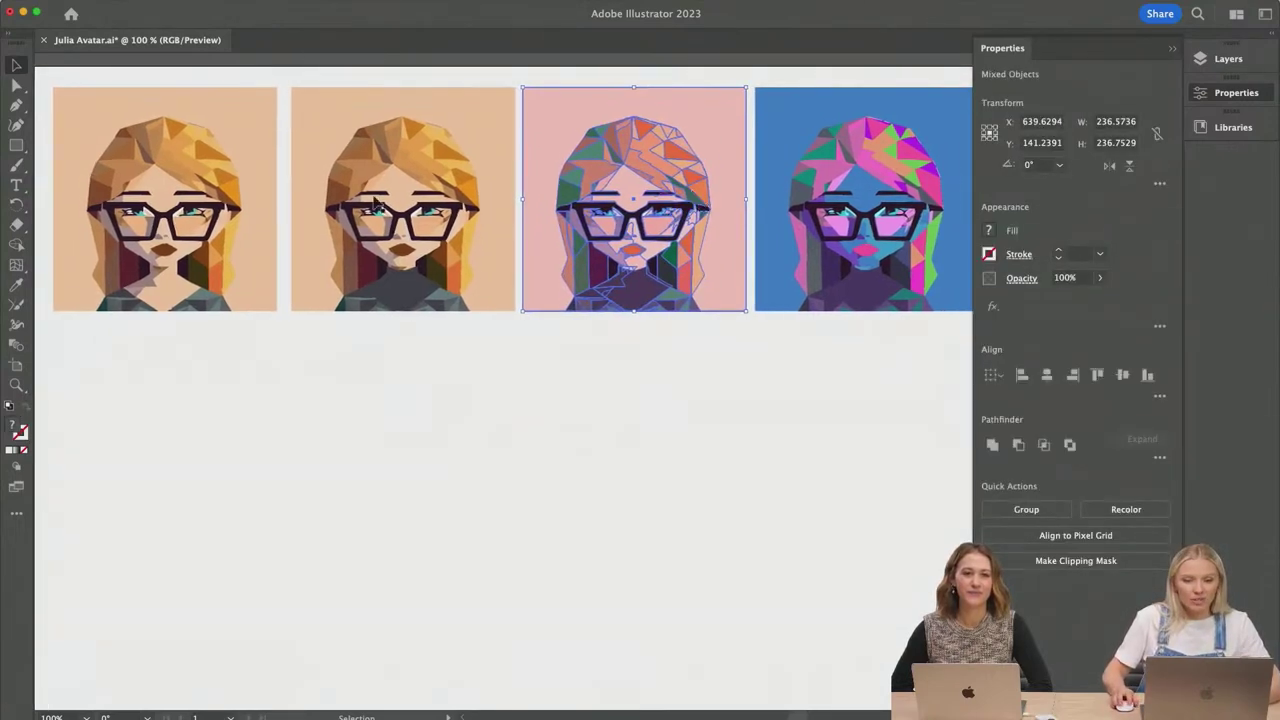
{"action": "scroll", "coordinate": [436, 180], "scroll_direction": "right", "scroll_amount": 2}
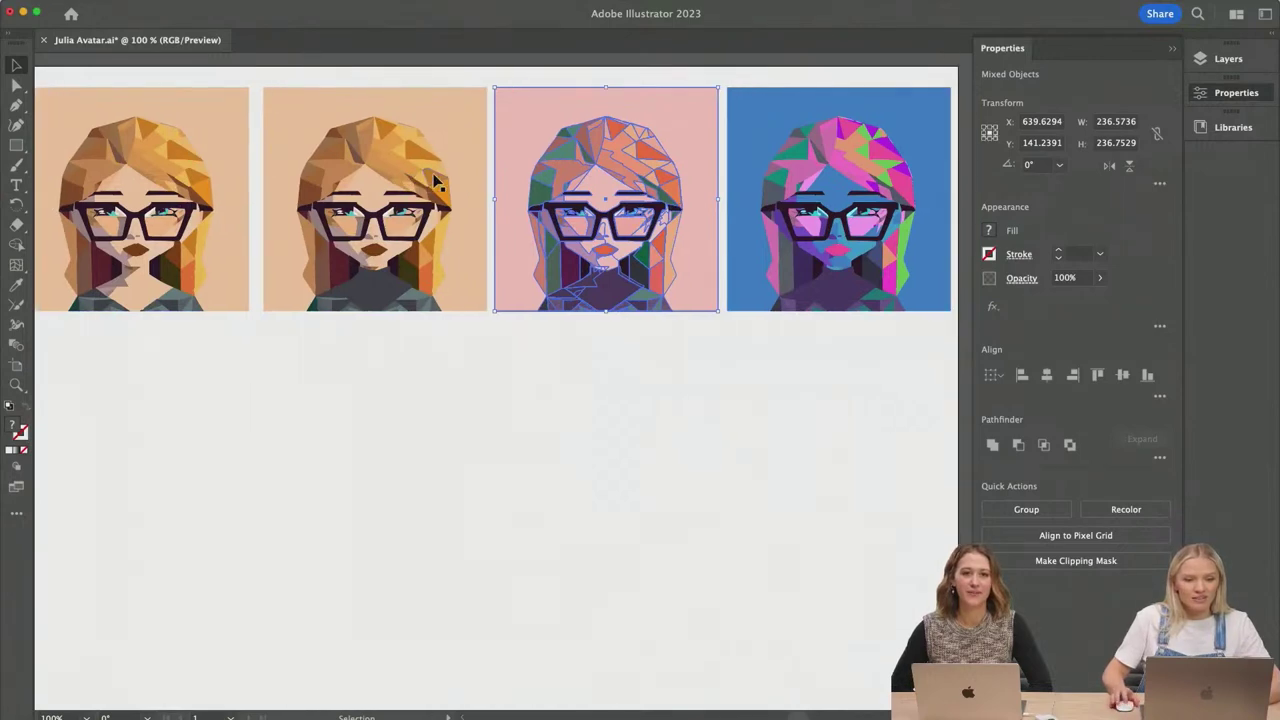
{"action": "left_click_drag", "start_coordinate": [688, 137], "coordinate": [462, 443]}
{"action": "left_click", "coordinate": [604, 471]}
{"action": "scroll", "coordinate": [603, 470], "scroll_direction": "down", "scroll_amount": 2}
{"action": "scroll", "coordinate": [604, 471], "scroll_direction": "right", "scroll_amount": 1}
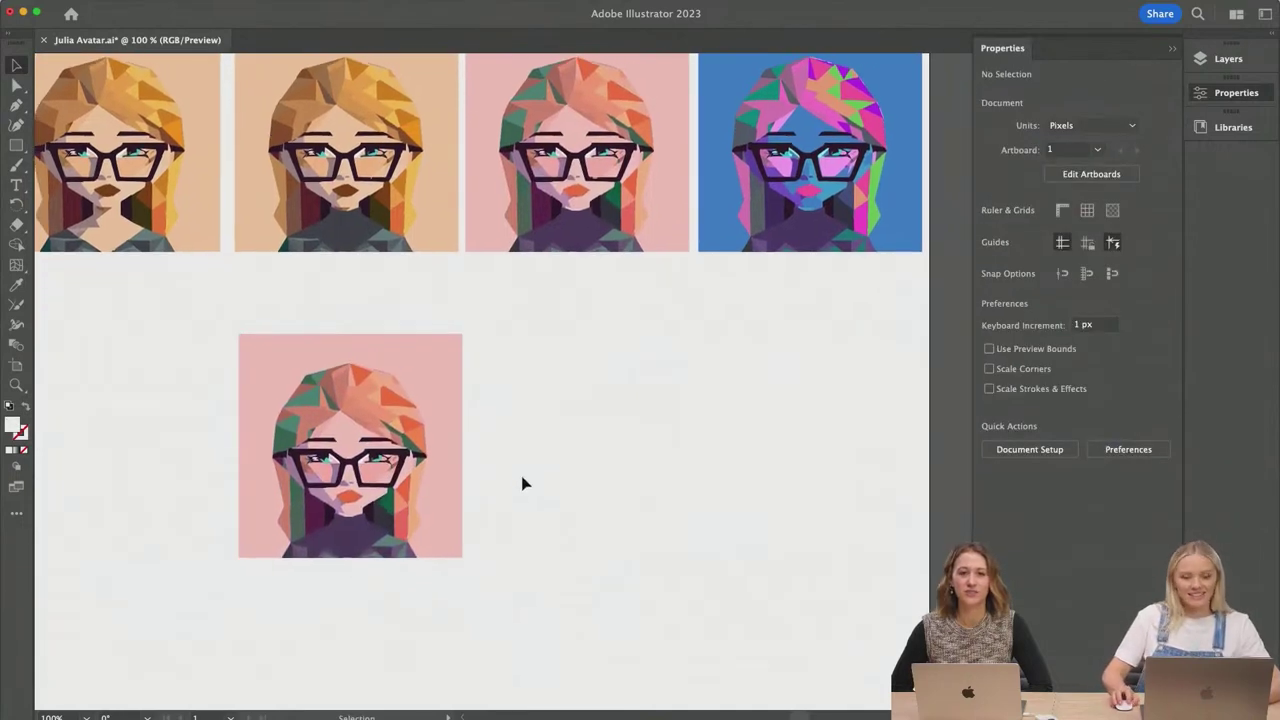
{"action": "left_click", "coordinate": [454, 377]}
{"action": "left_click_drag", "start_coordinate": [454, 377], "coordinate": [494, 406]}
{"action": "key", "text": "ctrl+z"}
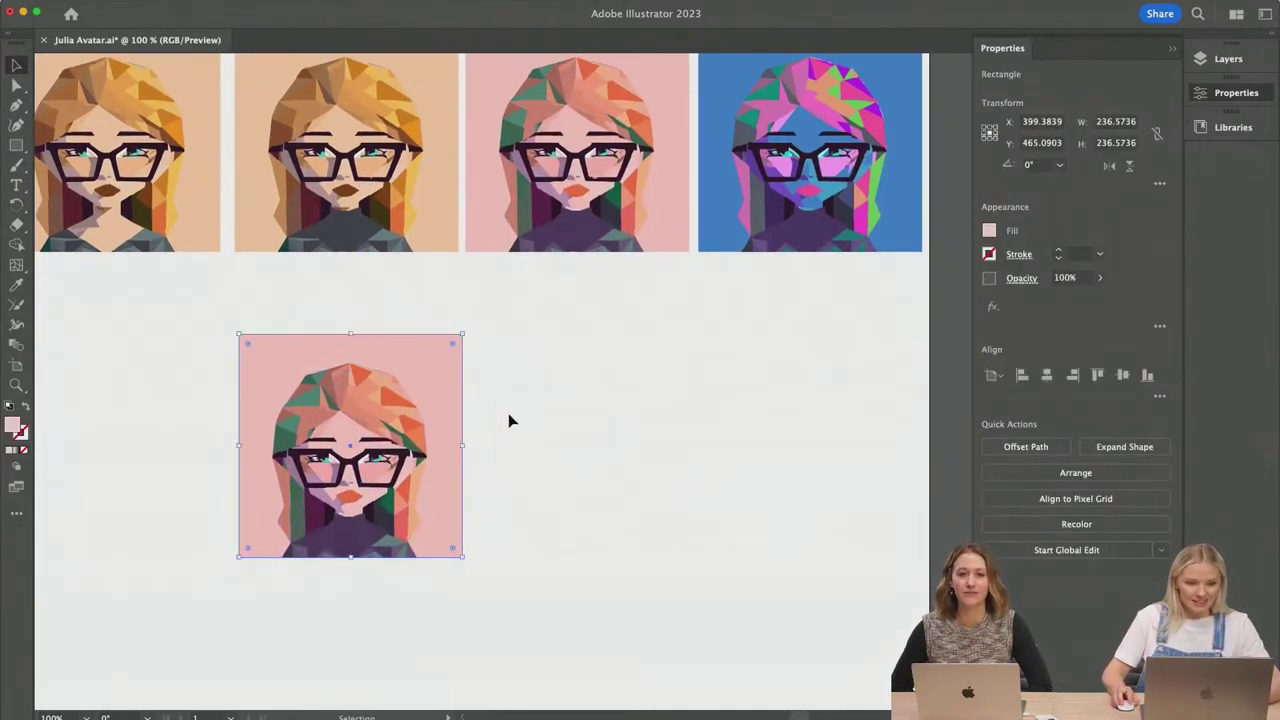
Step: Select all parts of the pink avatar copy and move it straight down by about 76 px, then deselect it
{"action": "scroll", "coordinate": [508, 420], "scroll_direction": "down", "scroll_amount": 1}
{"action": "scroll", "coordinate": [508, 420], "scroll_direction": "right", "scroll_amount": 1}
{"action": "scroll", "coordinate": [508, 420], "scroll_direction": "up", "scroll_amount": 1}
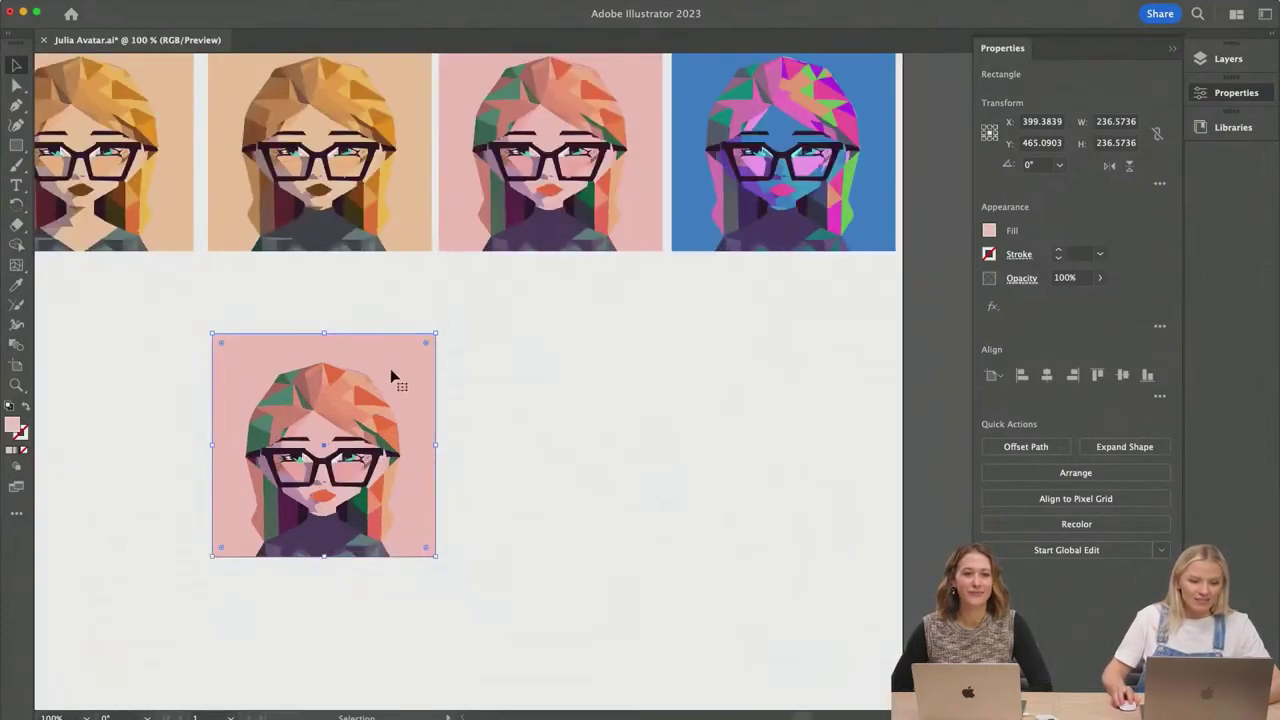
{"action": "left_click_drag", "start_coordinate": [203, 594], "coordinate": [330, 500]}
{"action": "left_click_drag", "start_coordinate": [400, 418], "coordinate": [421, 483]}
{"action": "key", "text": "ctrl+shift+a"}
Step: Round all four corners of the copy's pink background square generously and nudge the square slightly behind the figure
{"action": "left_click", "coordinate": [421, 483]}
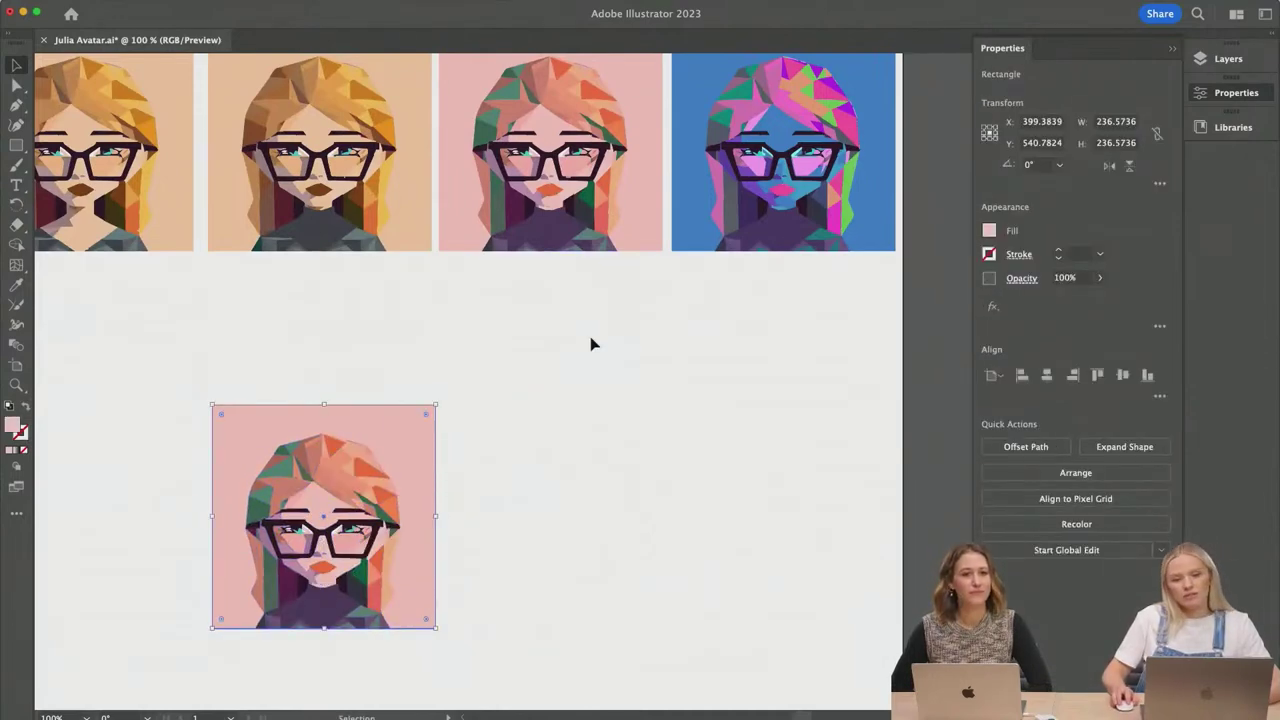
{"action": "scroll", "coordinate": [560, 390], "scroll_direction": "down", "scroll_amount": 2}
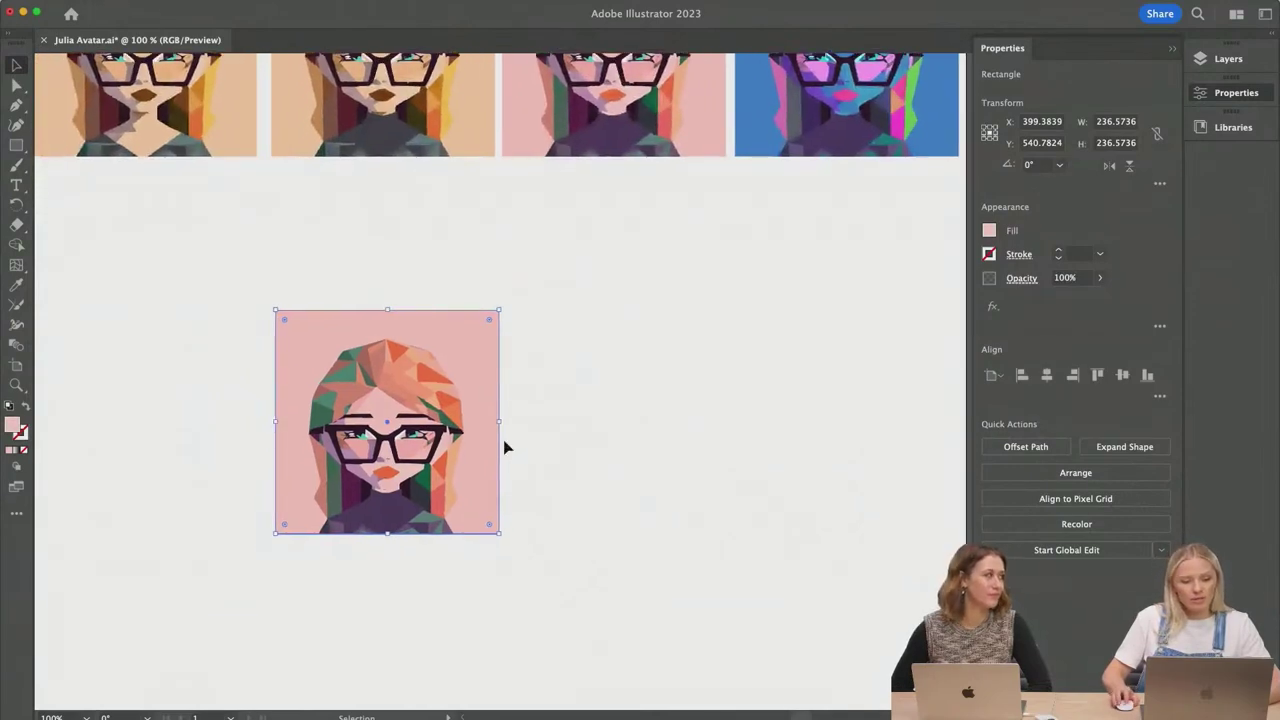
{"action": "scroll", "coordinate": [385, 505], "scroll_direction": "up", "scroll_amount": 2}
{"action": "left_click_drag", "start_coordinate": [549, 228], "coordinate": [446, 258]}
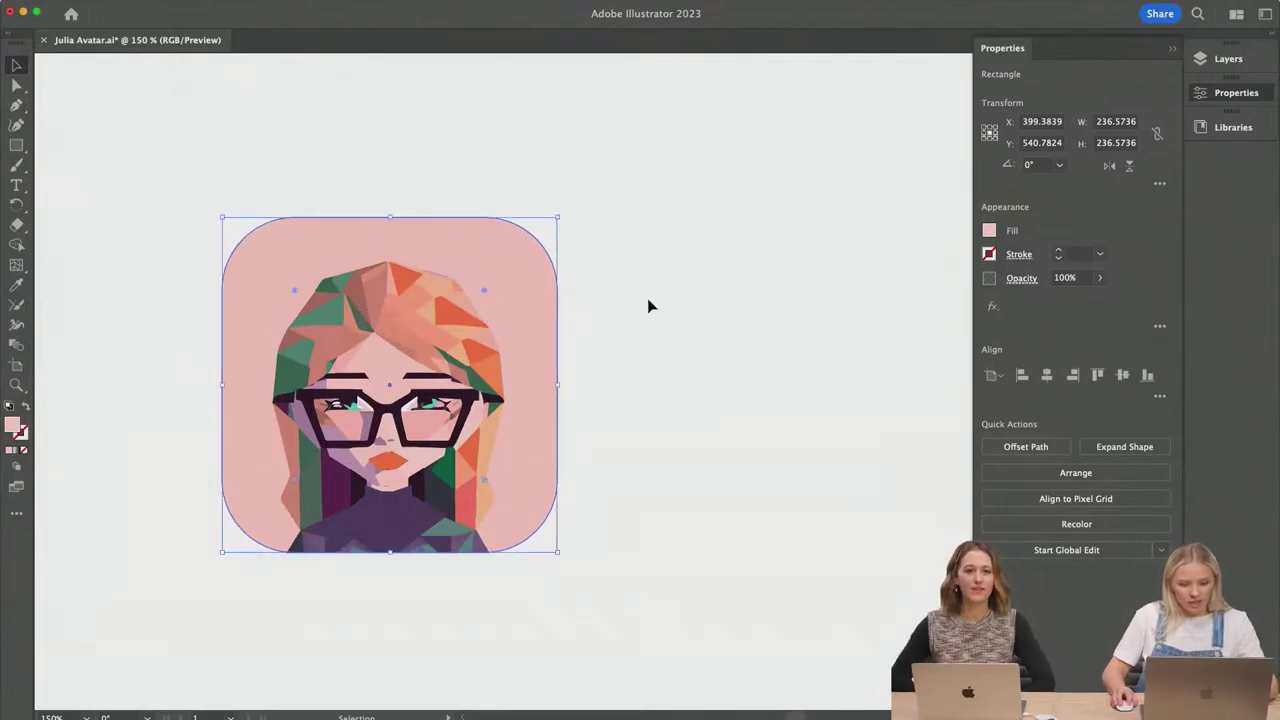
{"action": "left_click", "coordinate": [648, 300]}
{"action": "left_click_drag", "start_coordinate": [544, 359], "coordinate": [542, 360]}
{"action": "left_click", "coordinate": [686, 432]}
Step: Examine the rounded avatar up close and compare it with the square variations in the row above
{"action": "scroll", "coordinate": [685, 434], "scroll_direction": "down", "scroll_amount": 2}
{"action": "scroll", "coordinate": [685, 434], "scroll_direction": "up", "scroll_amount": 2}
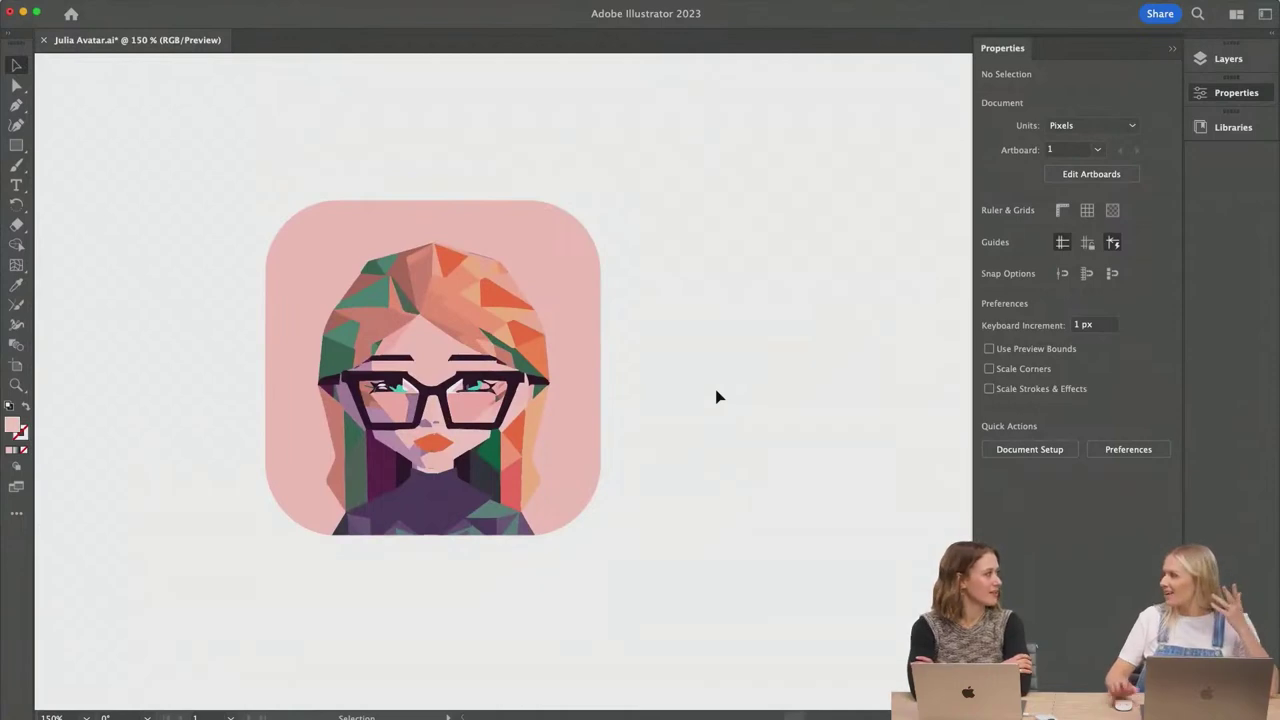
{"action": "scroll", "coordinate": [715, 397], "scroll_direction": "down", "scroll_amount": 2}
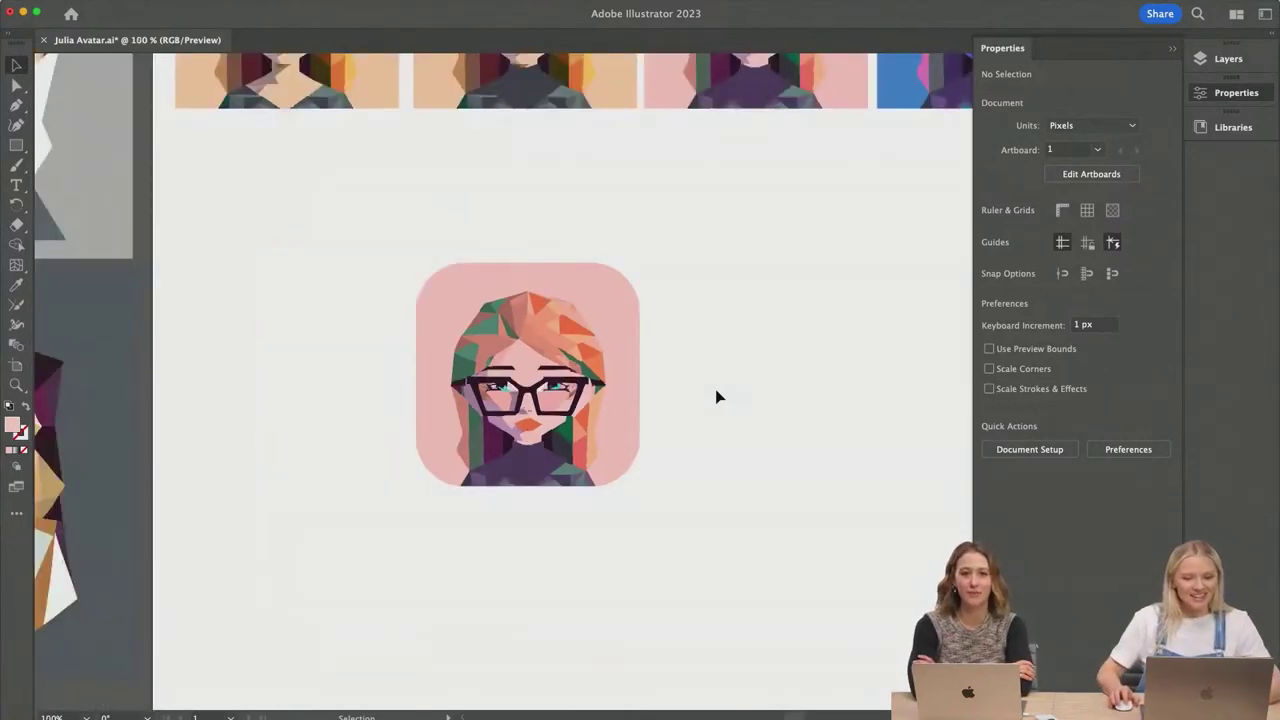
{"action": "scroll", "coordinate": [715, 397], "scroll_direction": "right", "scroll_amount": 3}
{"action": "scroll", "coordinate": [715, 397], "scroll_direction": "up", "scroll_amount": 3}
{"action": "scroll", "coordinate": [715, 397], "scroll_direction": "up", "scroll_amount": 2}
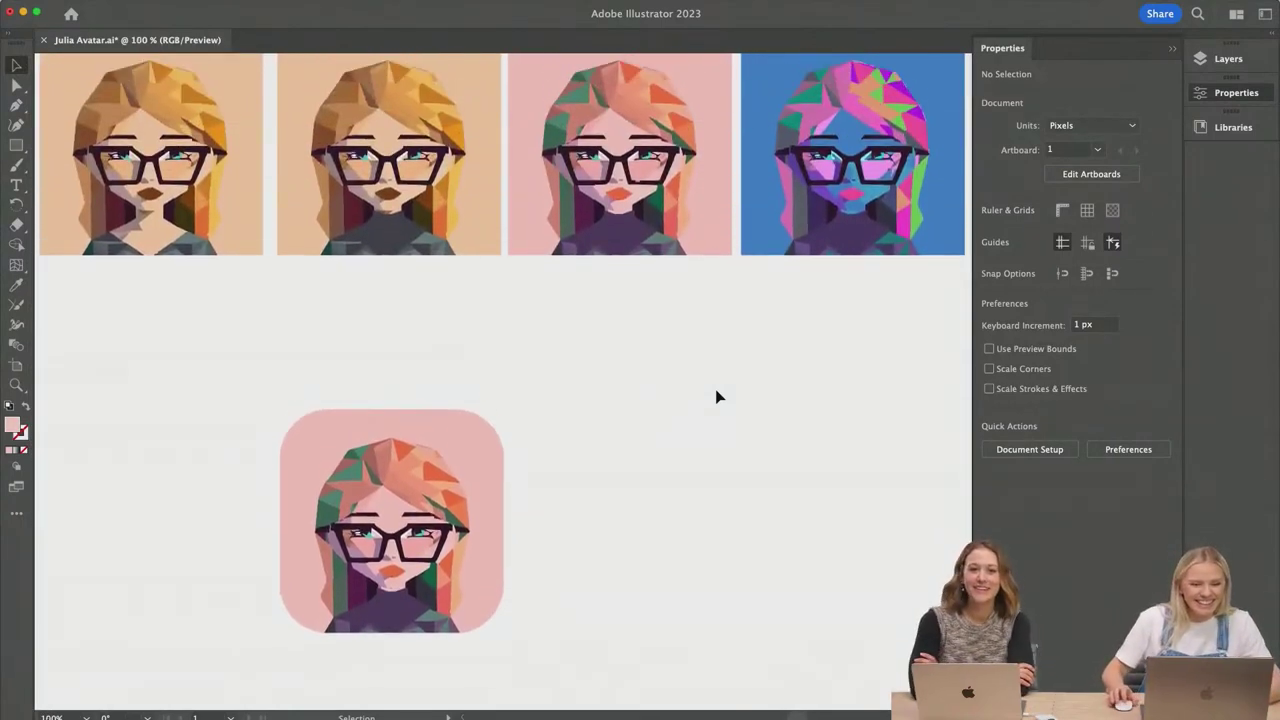
{"action": "scroll", "coordinate": [640, 430], "scroll_direction": "down", "scroll_amount": 3}
{"action": "scroll", "coordinate": [640, 430], "scroll_direction": "left", "scroll_amount": 1}
{"action": "scroll", "coordinate": [464, 511], "scroll_direction": "up", "scroll_amount": 2}
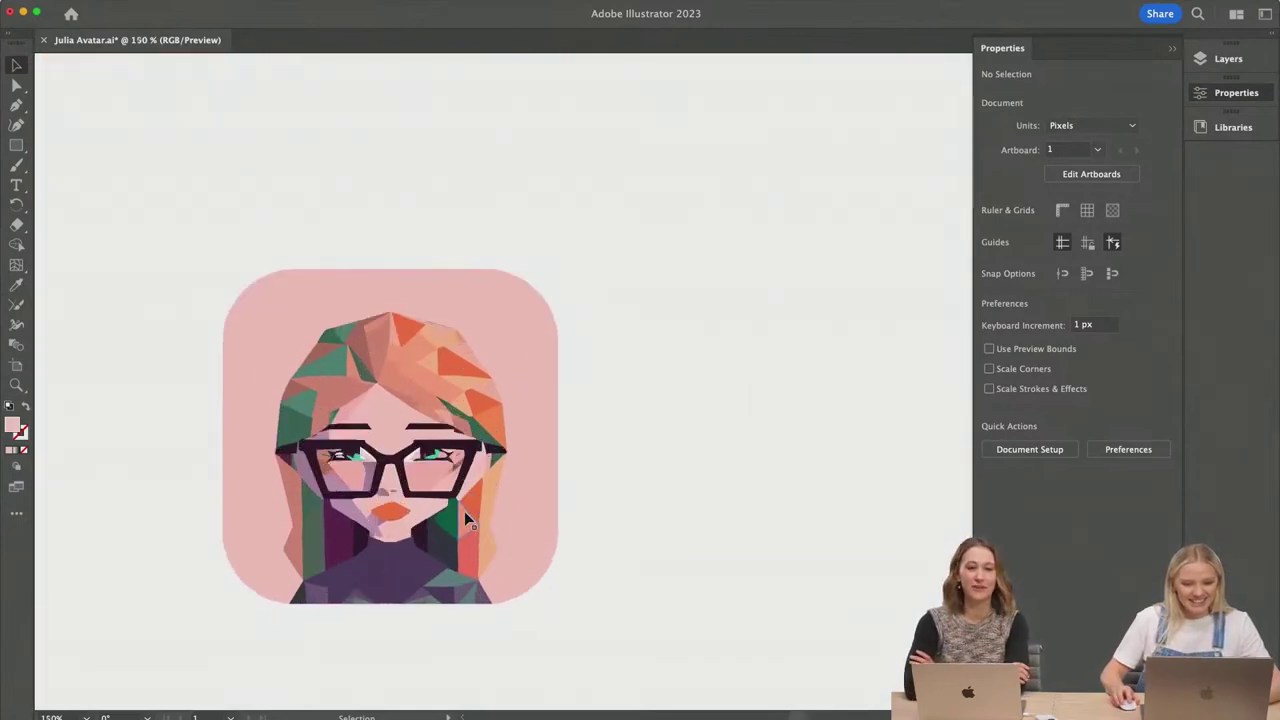
{"action": "scroll", "coordinate": [464, 511], "scroll_direction": "left", "scroll_amount": 2}
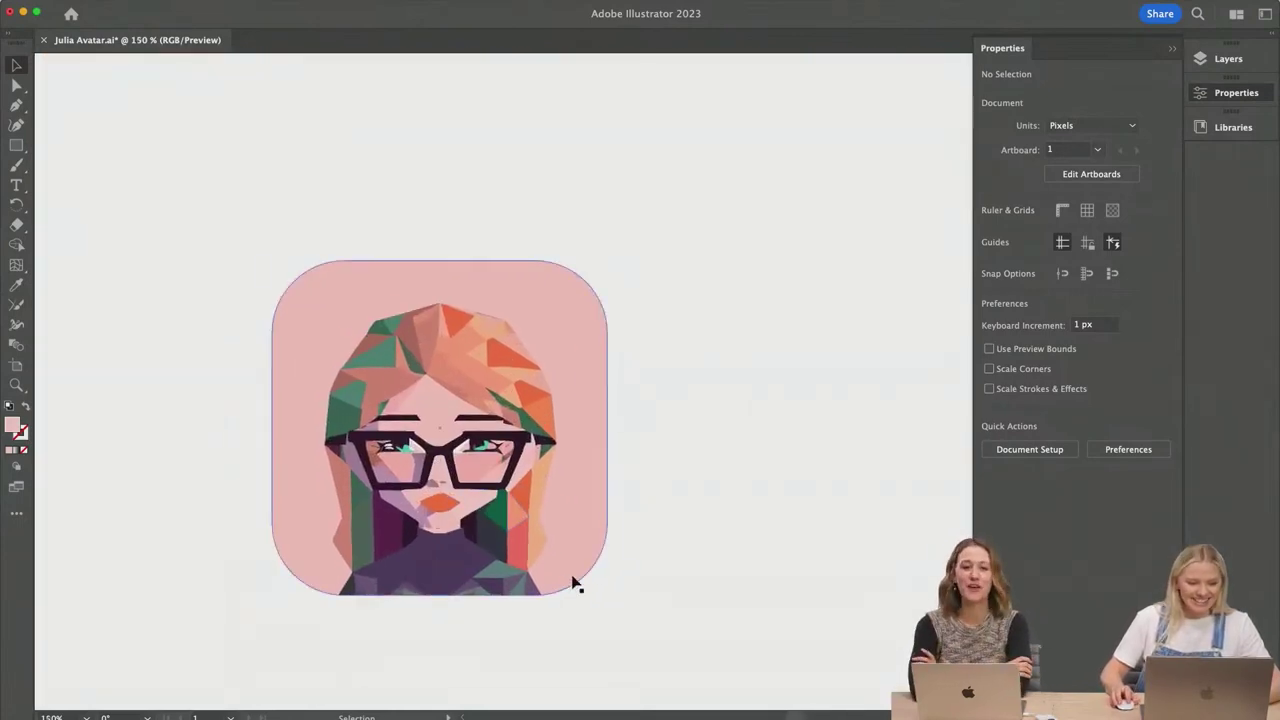
Step: Add two Mesh tool points to the rounded pink background, one near its upper-left corner and one near its lower-right corner
{"action": "left_click", "coordinate": [487, 490]}
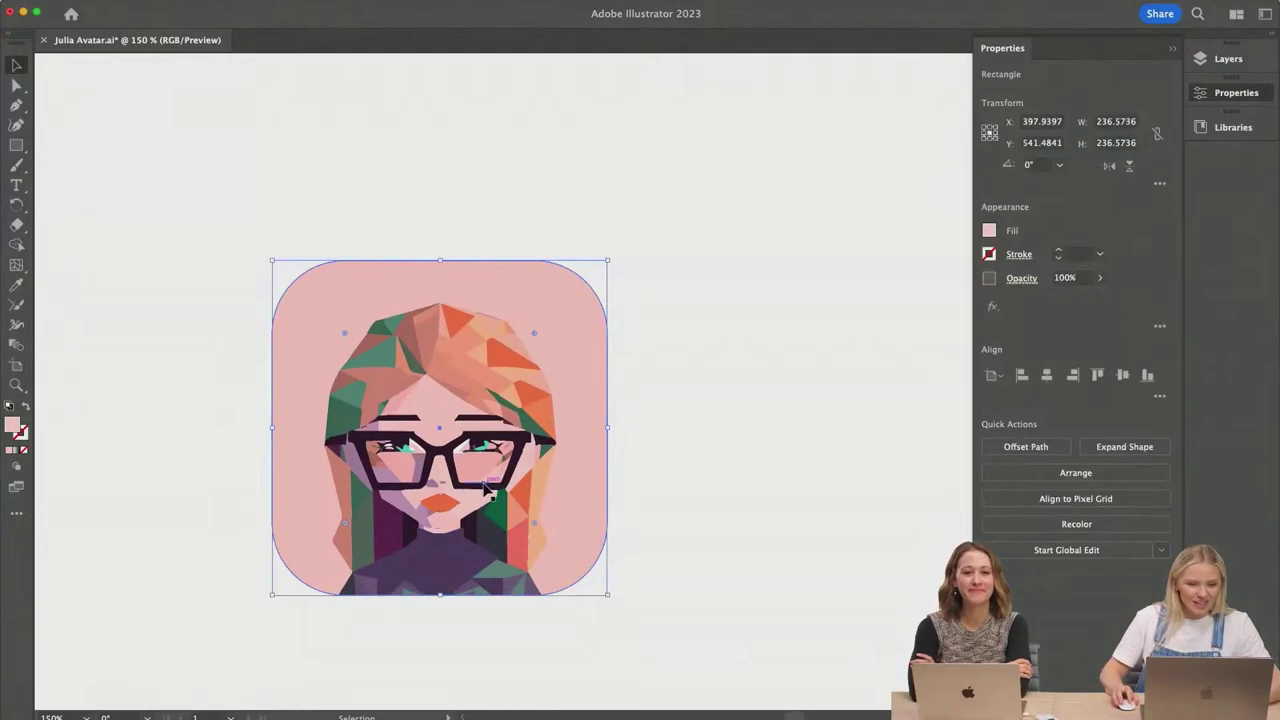
{"action": "scroll", "coordinate": [487, 490], "scroll_direction": "up", "scroll_amount": 1}
{"action": "scroll", "coordinate": [490, 490], "scroll_direction": "down", "scroll_amount": 2}
{"action": "scroll", "coordinate": [490, 490], "scroll_direction": "left", "scroll_amount": 1}
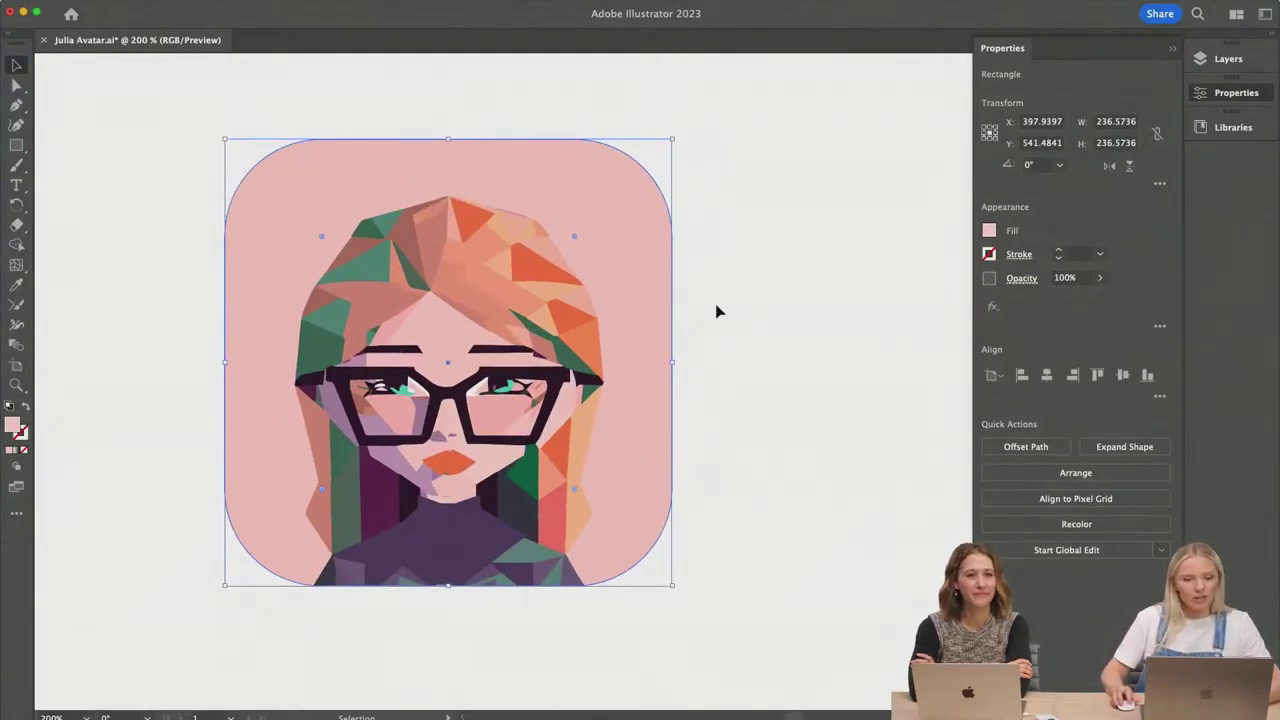
{"action": "scroll", "coordinate": [736, 305], "scroll_direction": "down", "scroll_amount": 1}
{"action": "scroll", "coordinate": [736, 305], "scroll_direction": "left", "scroll_amount": 2}
{"action": "scroll", "coordinate": [736, 305], "scroll_direction": "up", "scroll_amount": 1}
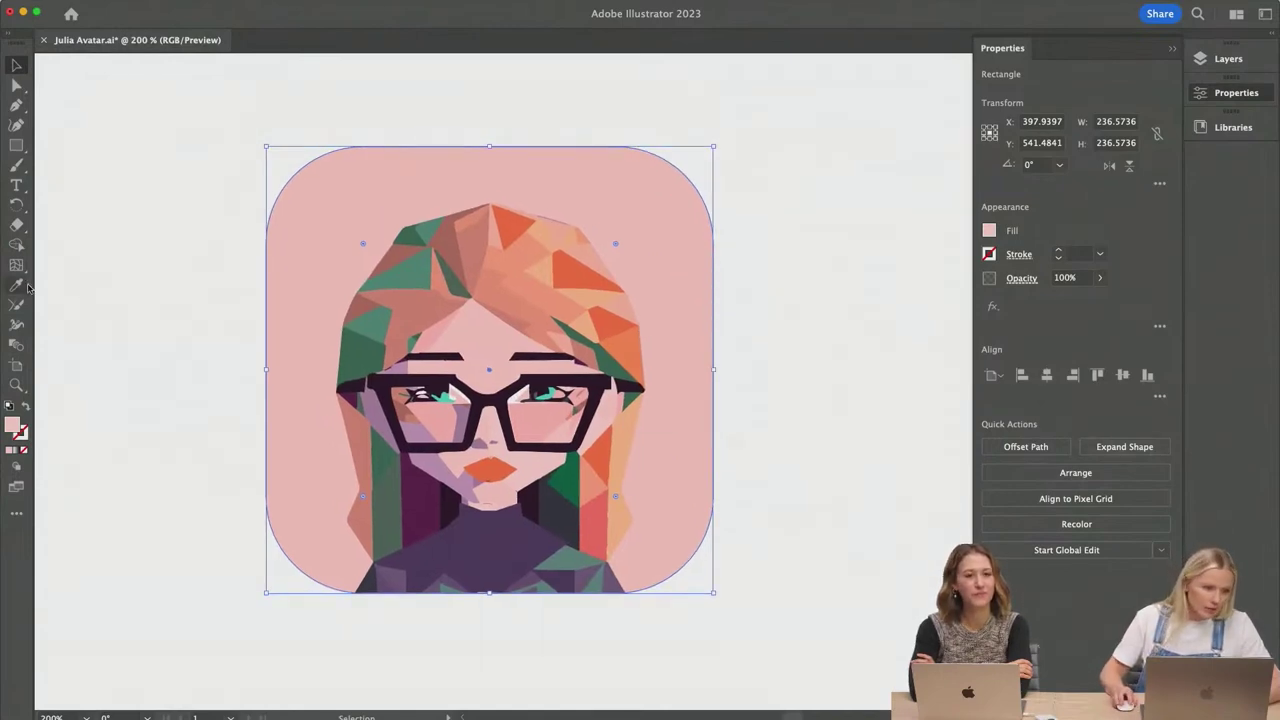
{"action": "left_click", "coordinate": [18, 265]}
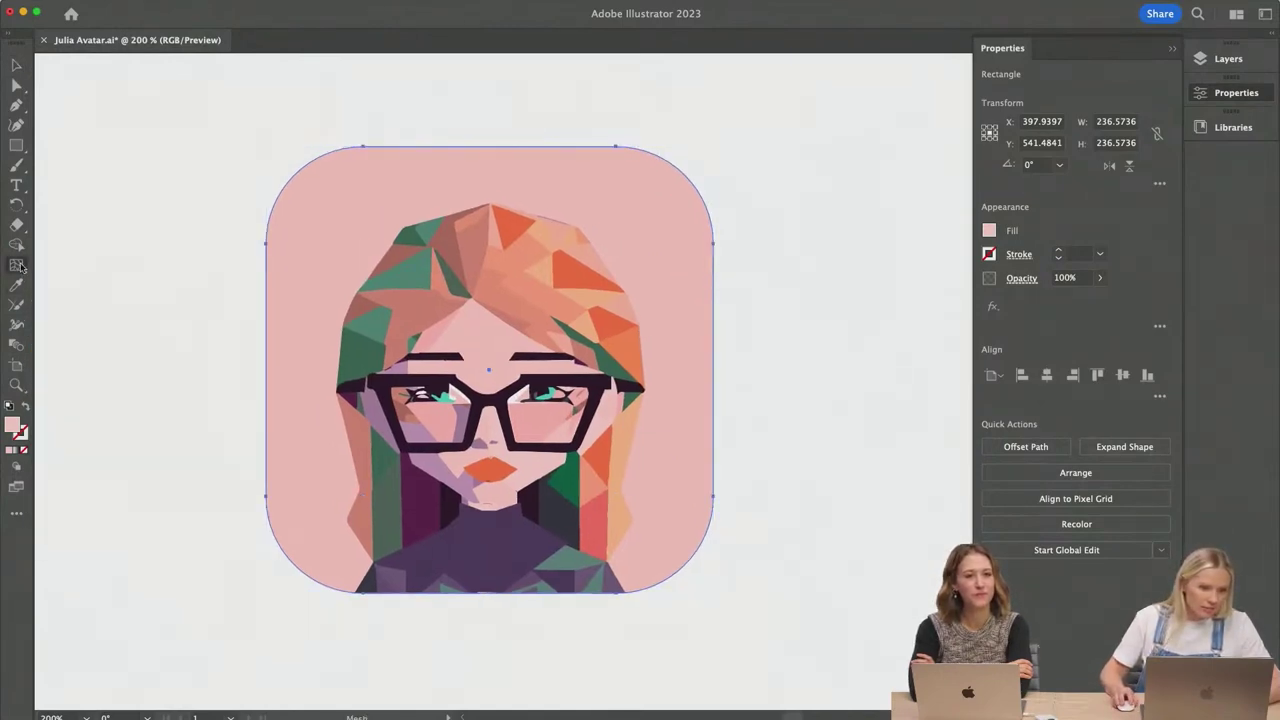
{"action": "left_click", "coordinate": [308, 227]}
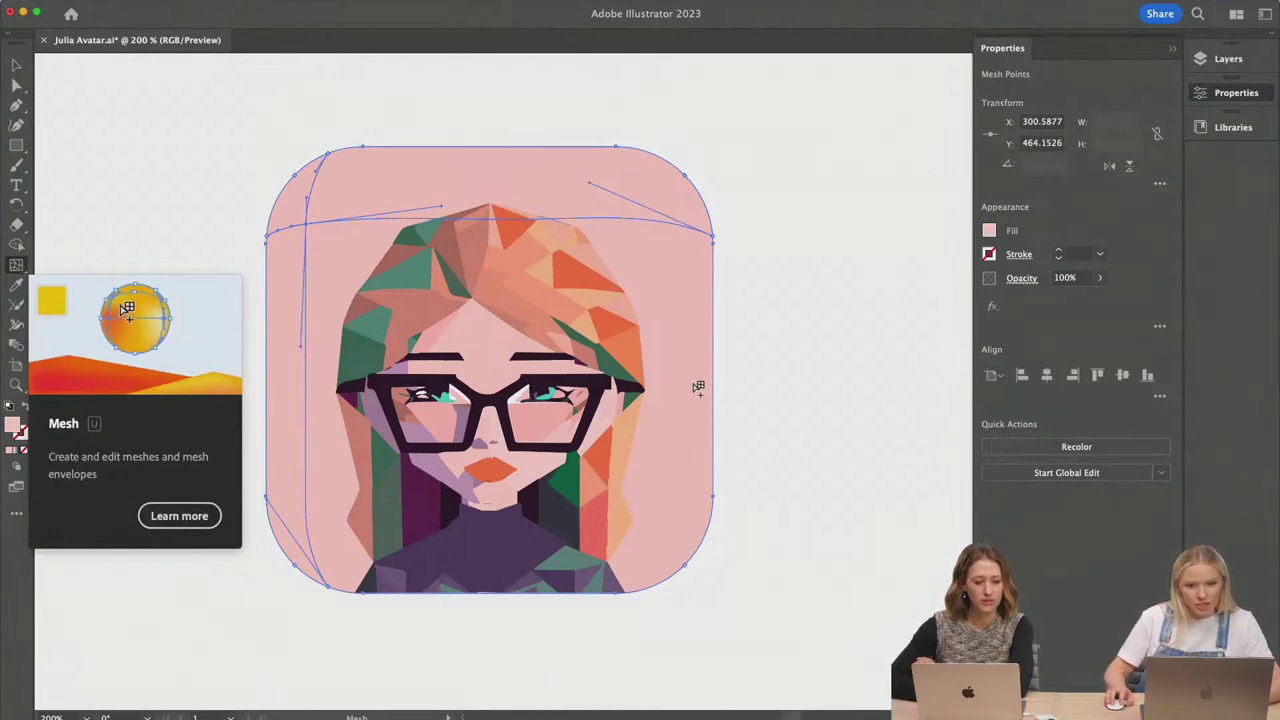
{"action": "left_click", "coordinate": [670, 469]}
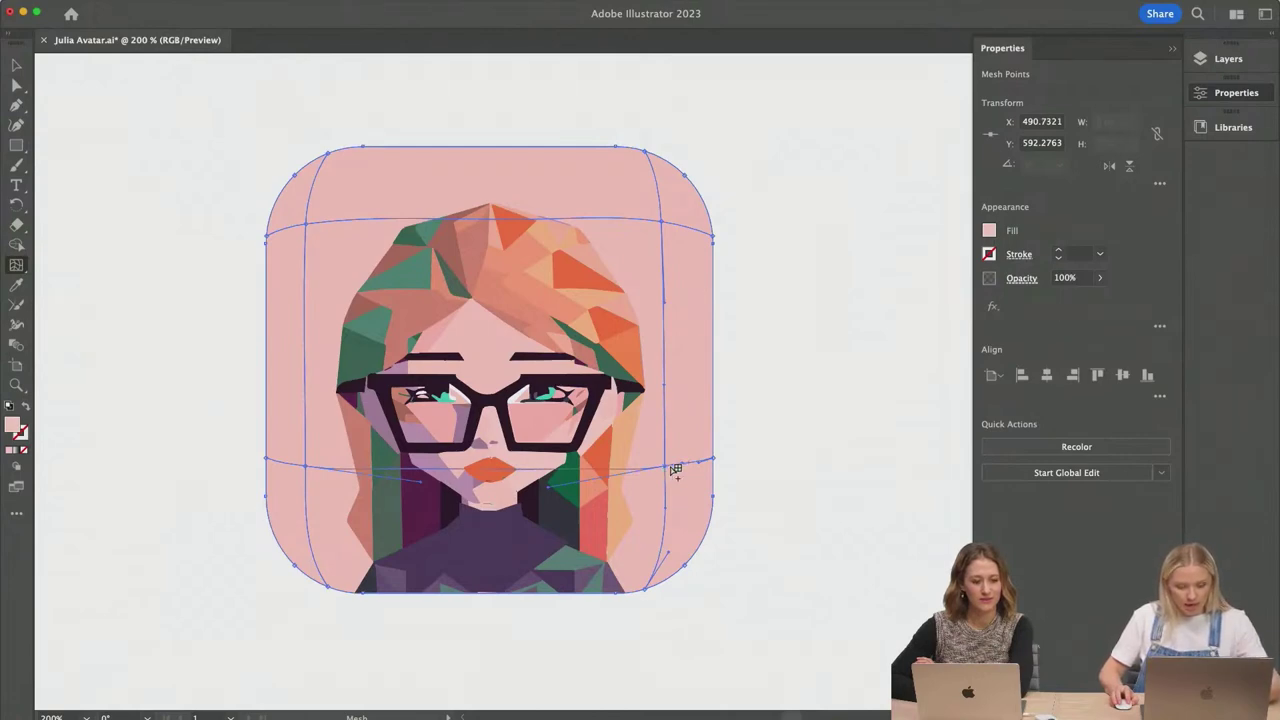
Step: Color the background's lower-right mesh point with the orange sampled from the avatar's hair
{"action": "key", "text": "a"}
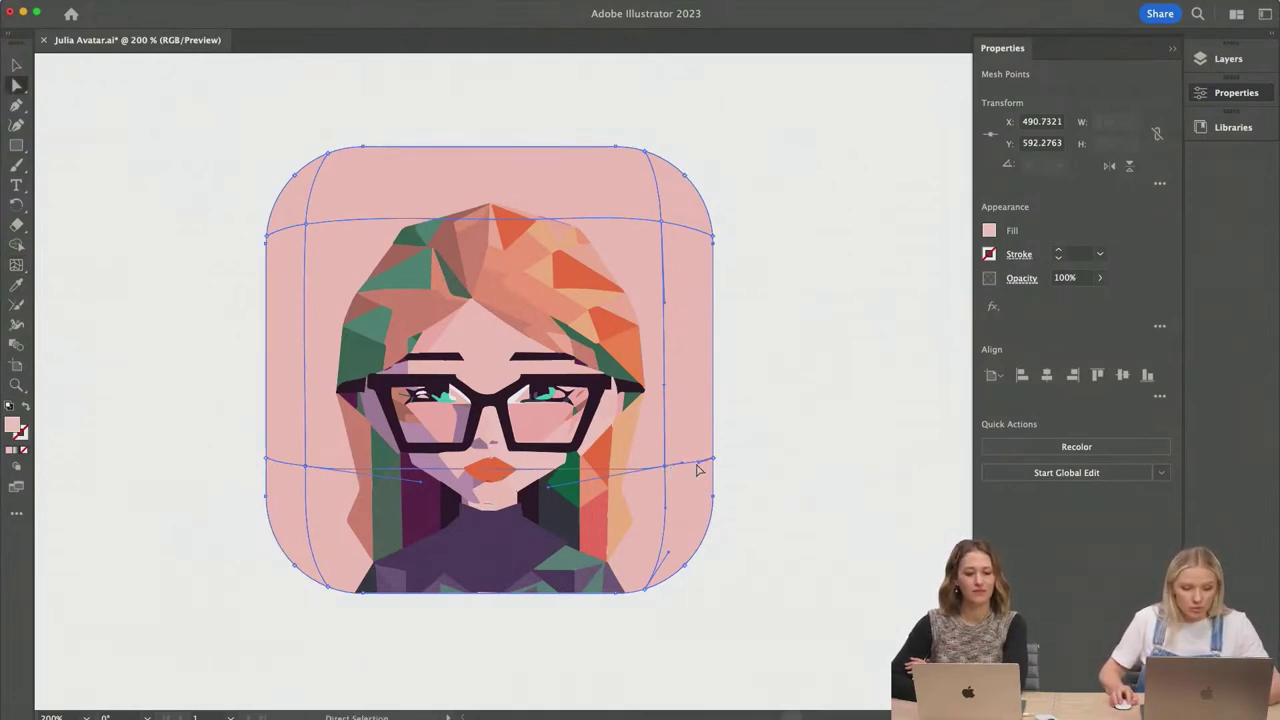
{"action": "key", "text": "i"}
{"action": "left_click", "coordinate": [570, 275]}
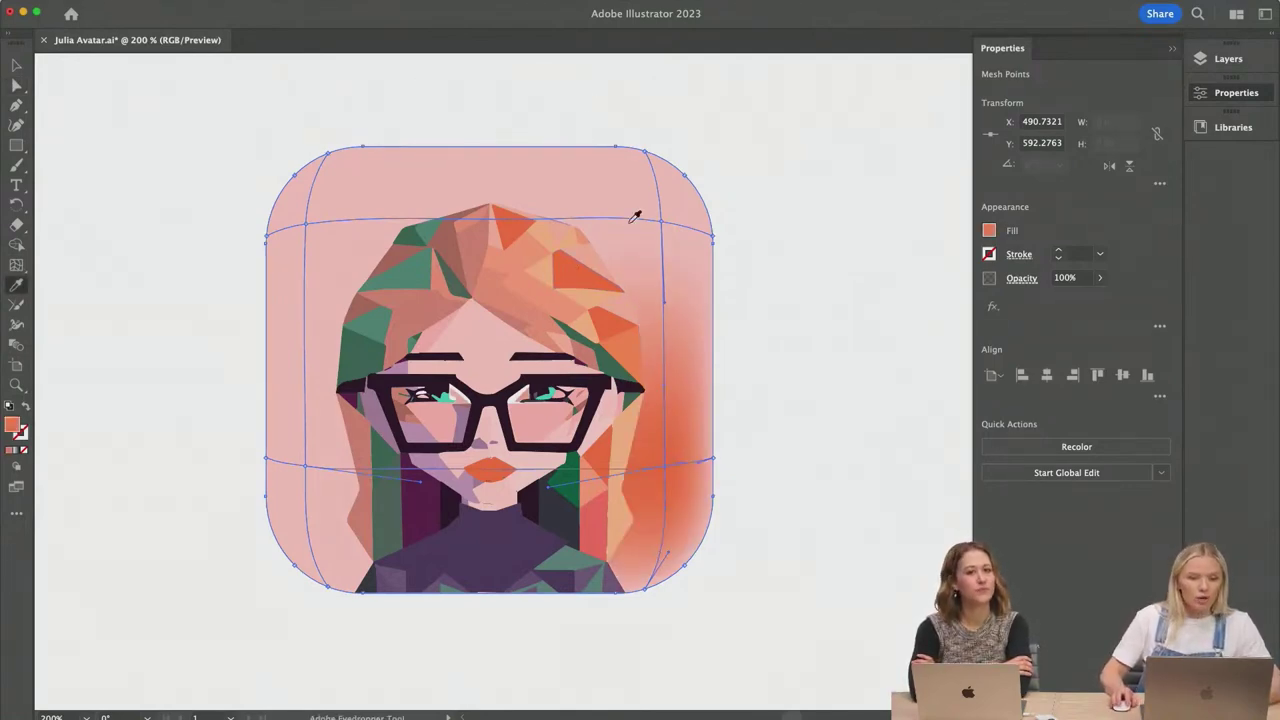
Step: Color the background's upper-left mesh point with the green sampled from the avatar's hair
{"action": "key", "text": "a"}
{"action": "left_click", "coordinate": [306, 226]}
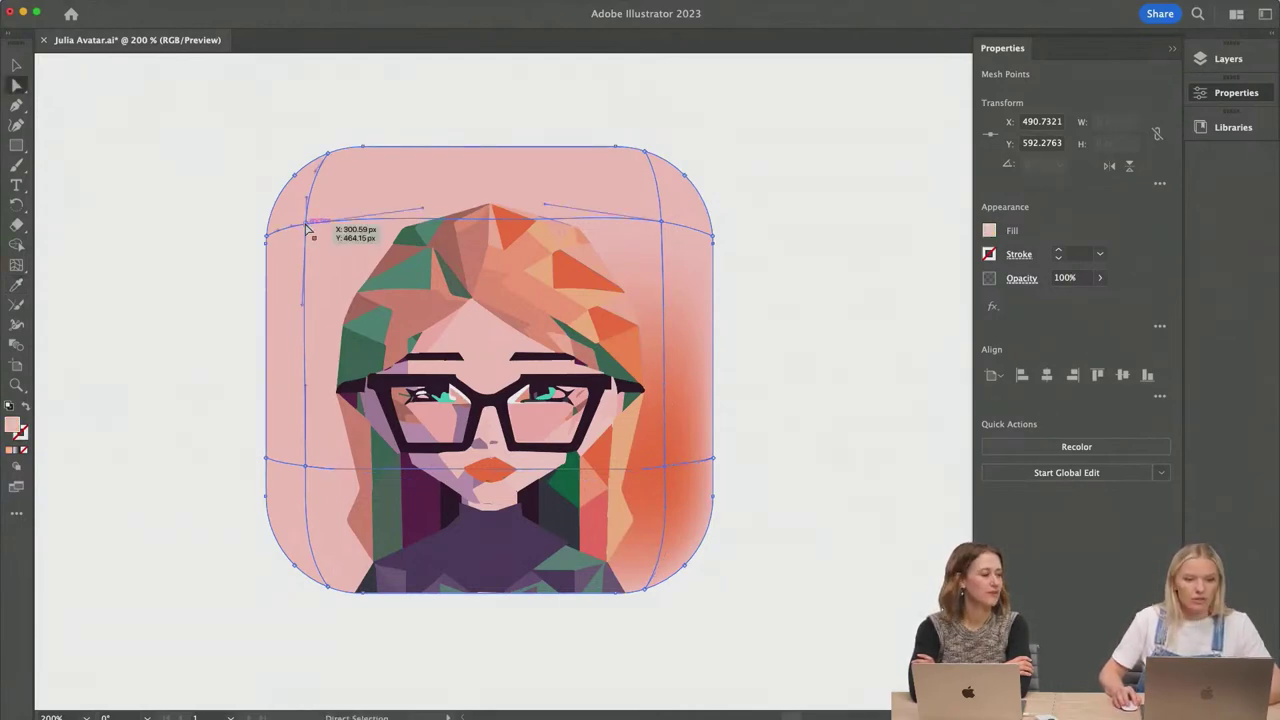
{"action": "key", "text": "i"}
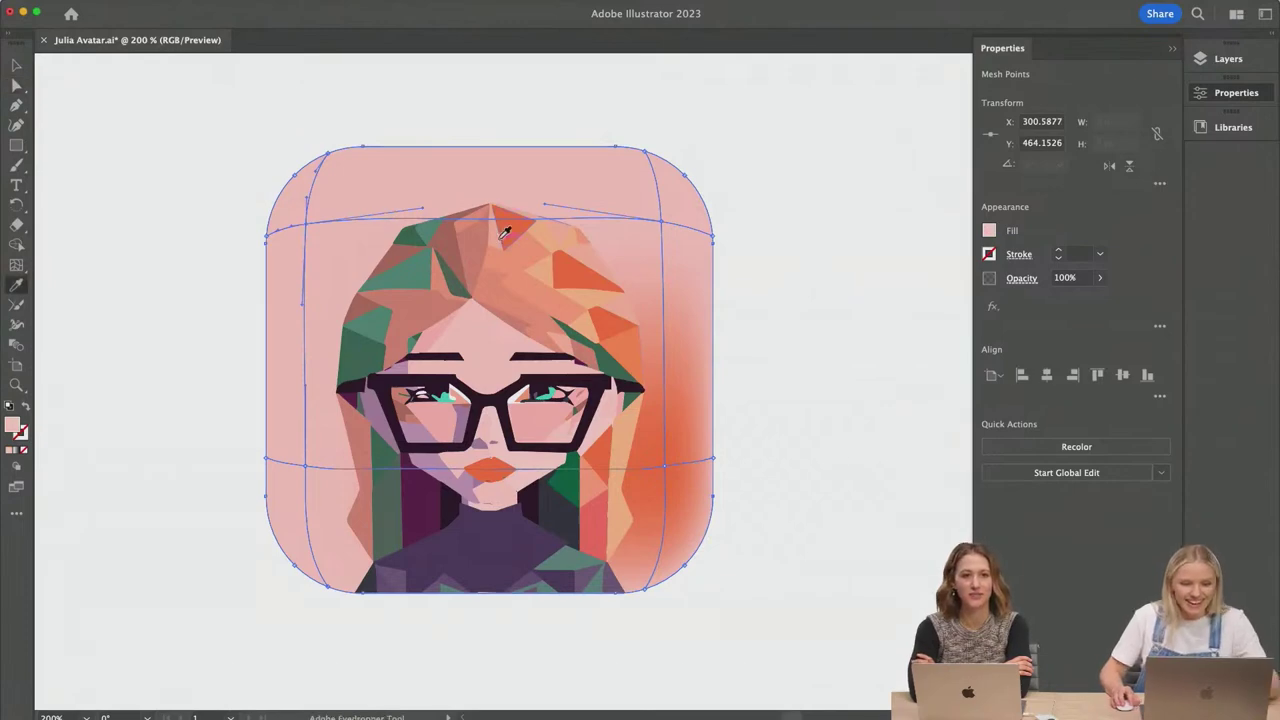
{"action": "left_click", "coordinate": [415, 262]}
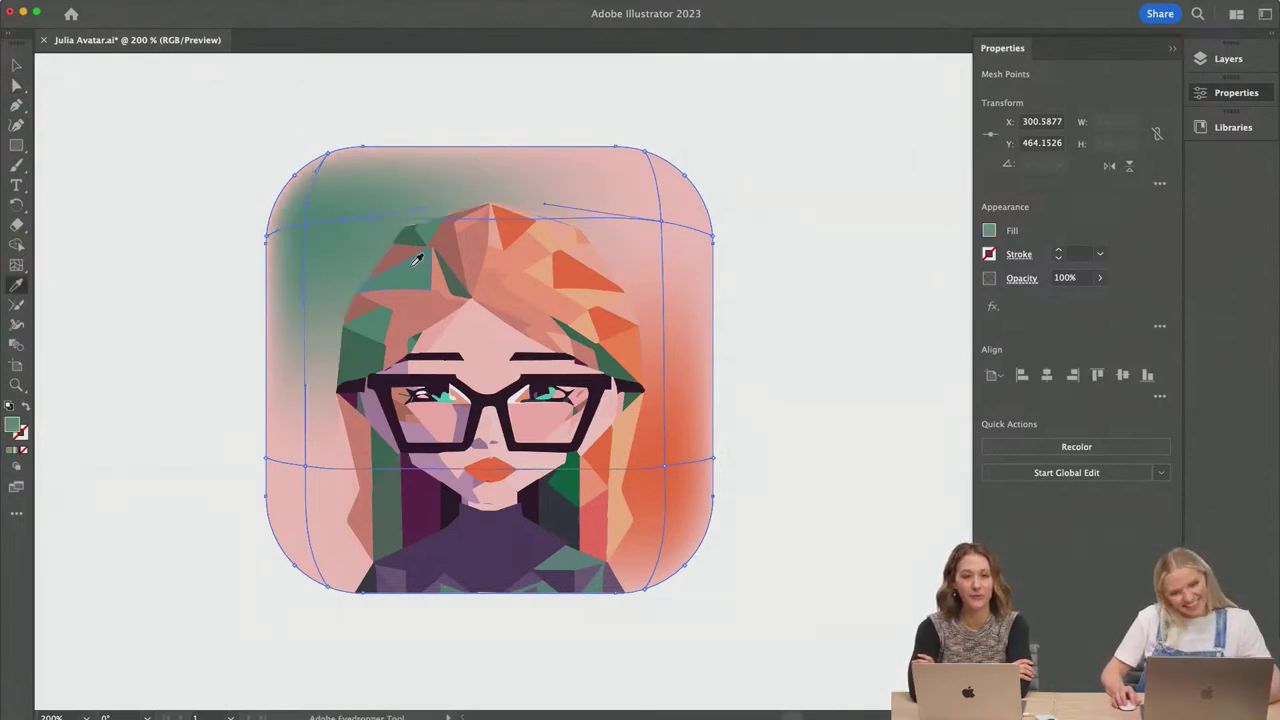
Step: Select the mesh points along the background's upper-left corner edge, try pink, orange and peach samples, and settle on the hair's dark green
{"action": "key", "text": "a"}
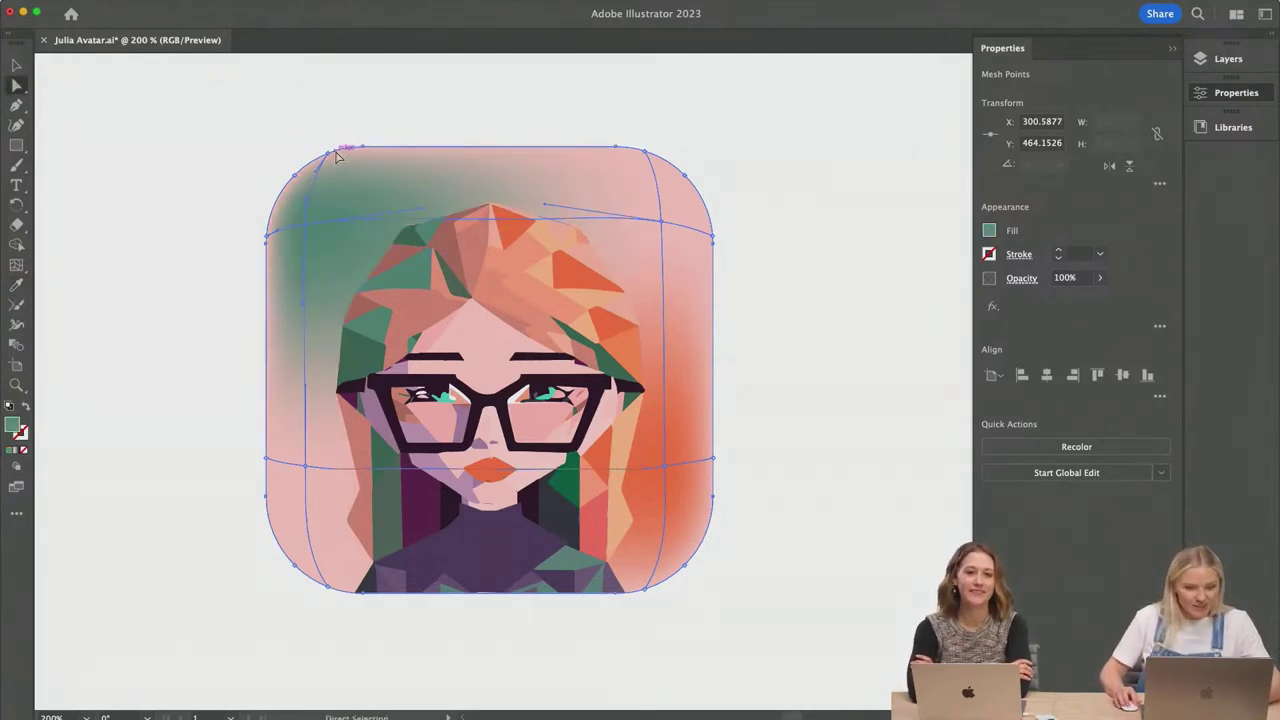
{"action": "left_click", "coordinate": [327, 156]}
{"action": "left_click_drag", "start_coordinate": [327, 156], "coordinate": [269, 243]}
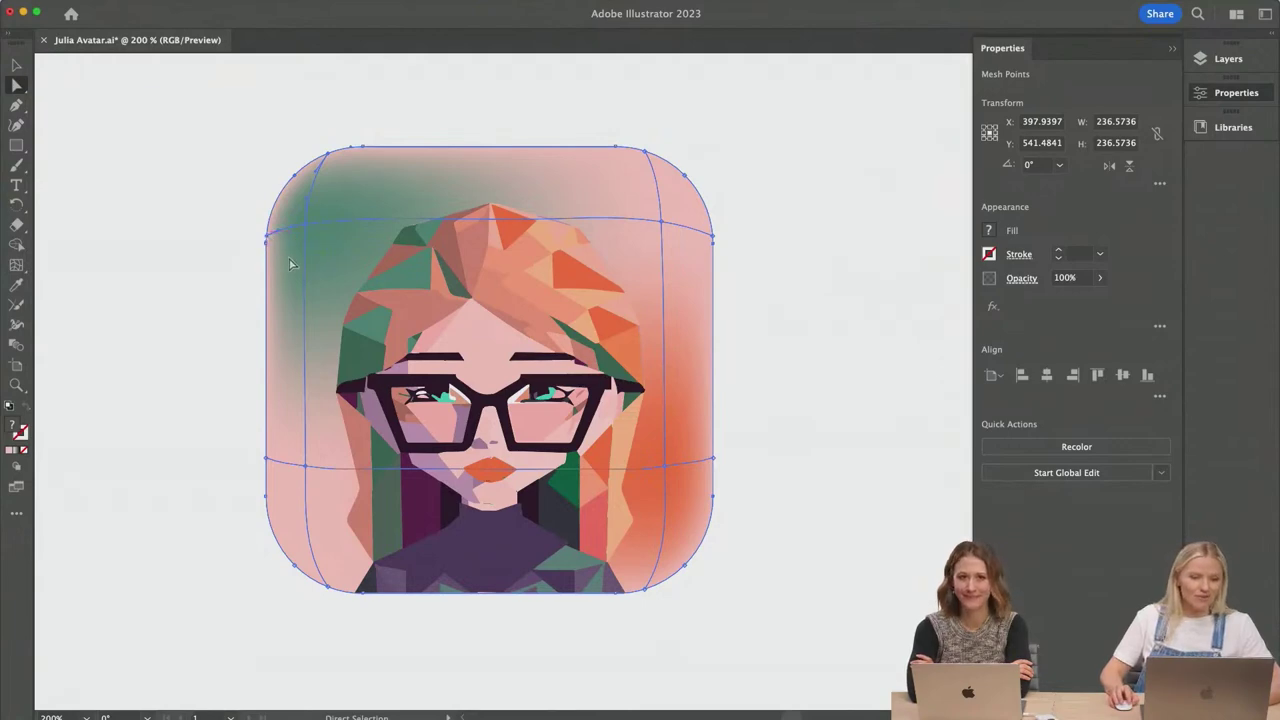
{"action": "key", "text": "i"}
{"action": "left_click", "coordinate": [485, 336]}
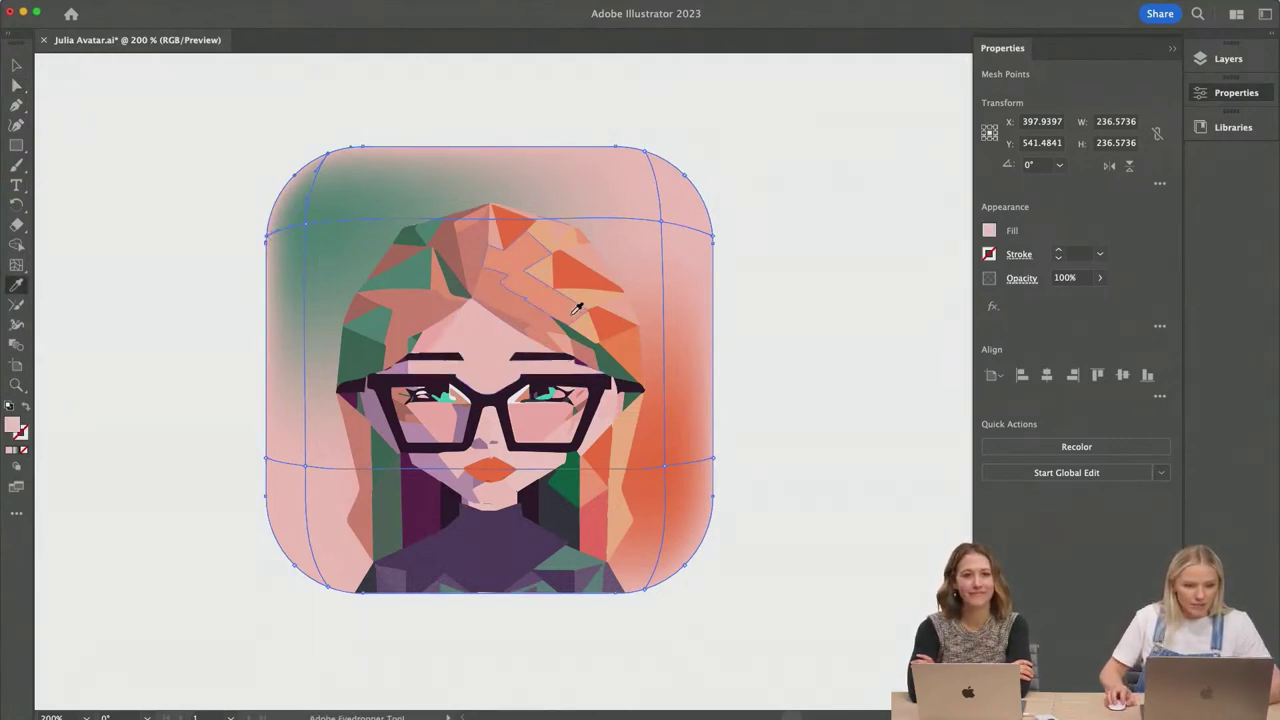
{"action": "left_click", "coordinate": [588, 273]}
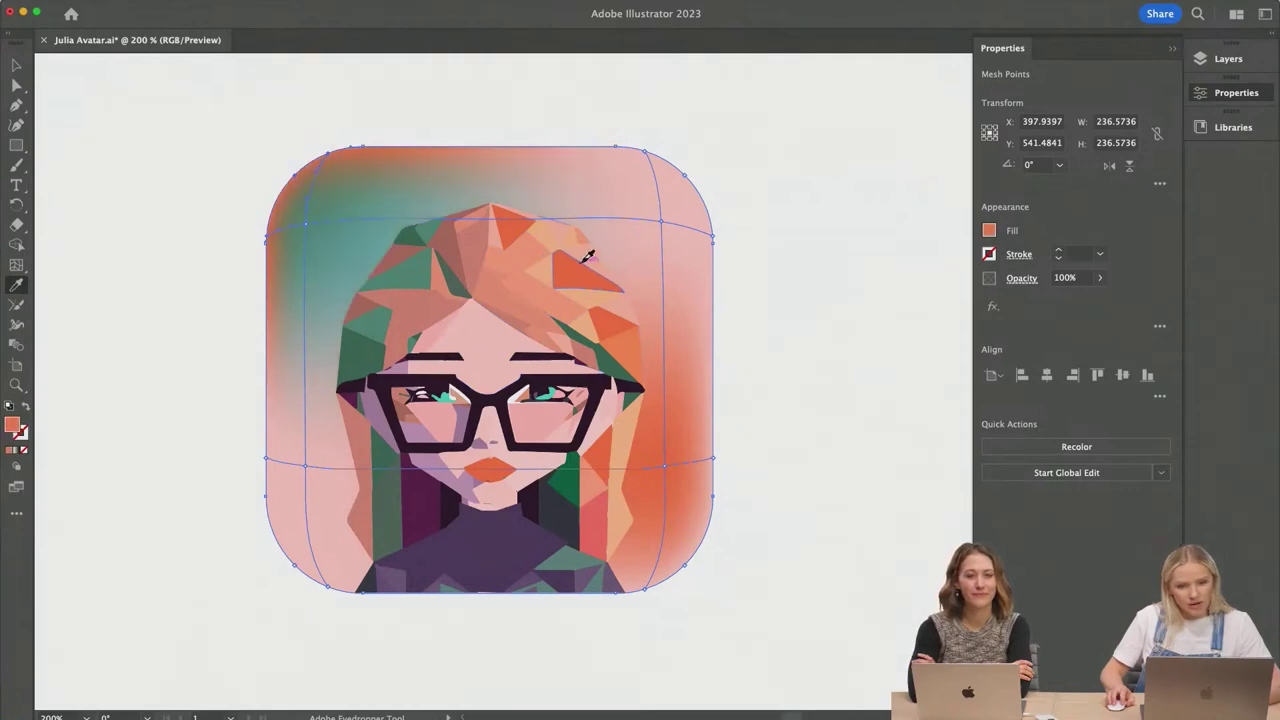
{"action": "left_click", "coordinate": [556, 233]}
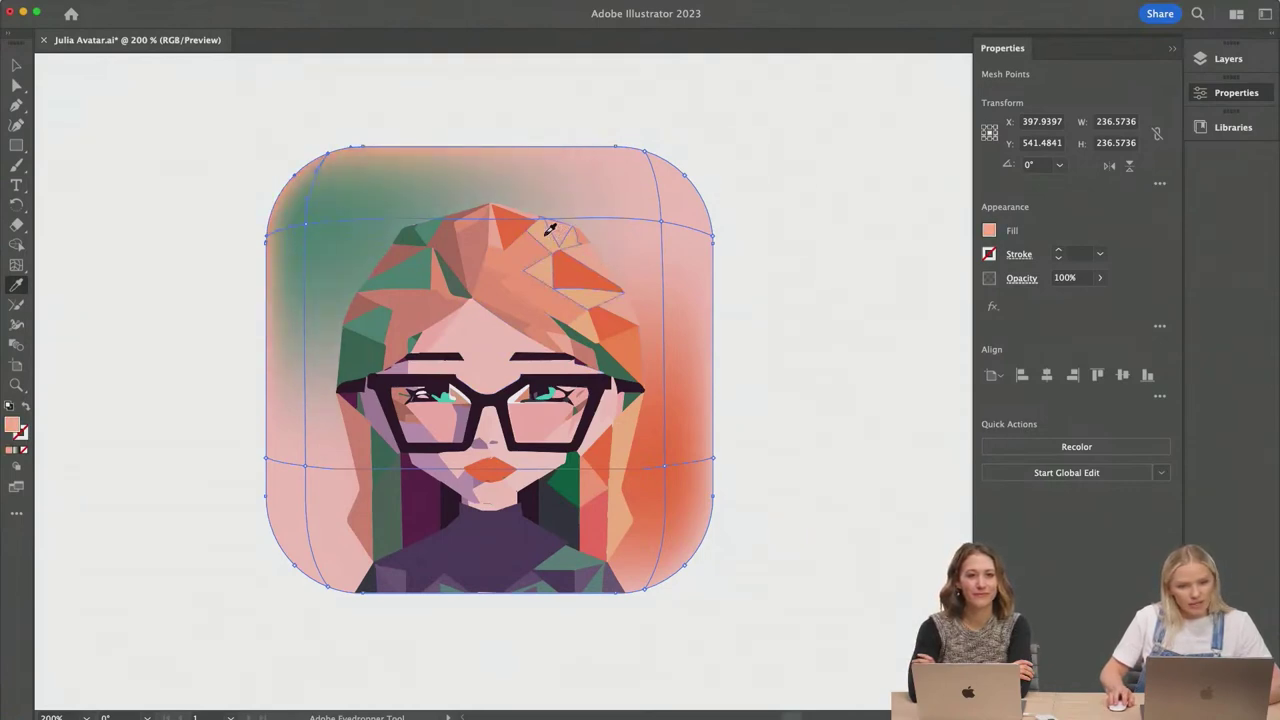
{"action": "left_click", "coordinate": [416, 236]}
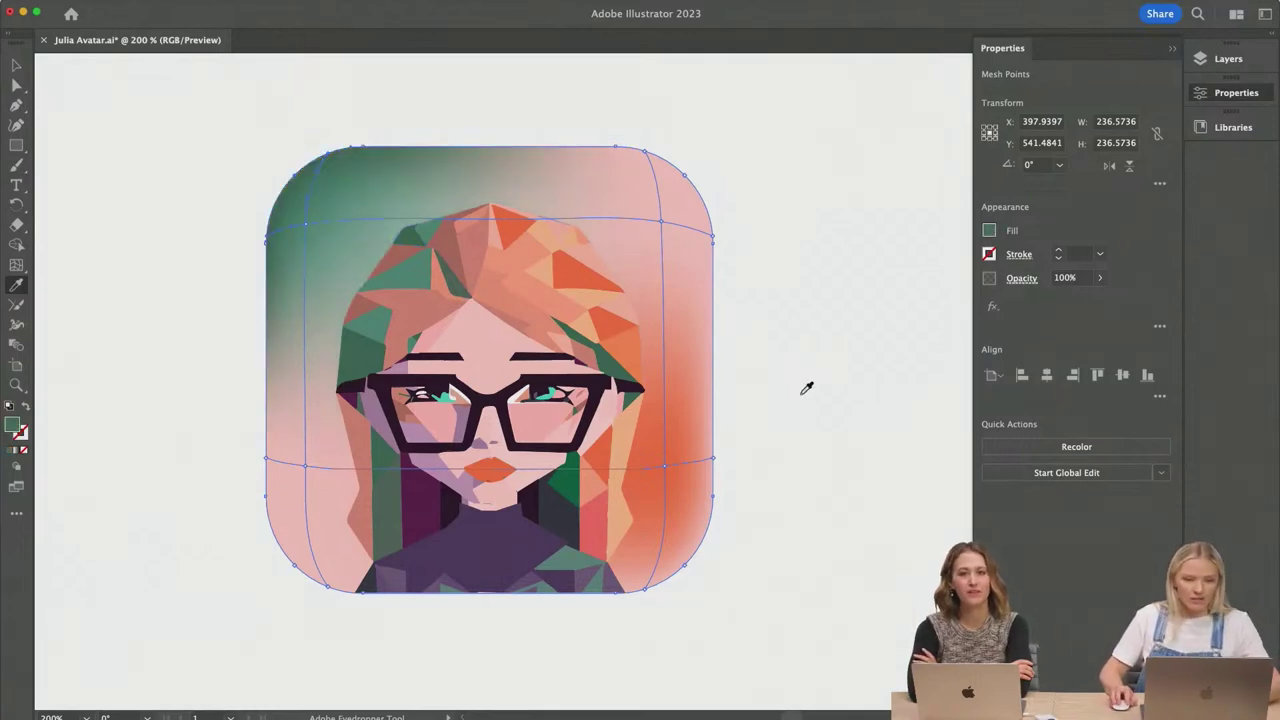
Step: Select the mesh points along the background's lower-right corner edge and color them with the orange sampled from the avatar's hair
{"action": "key", "text": "v"}
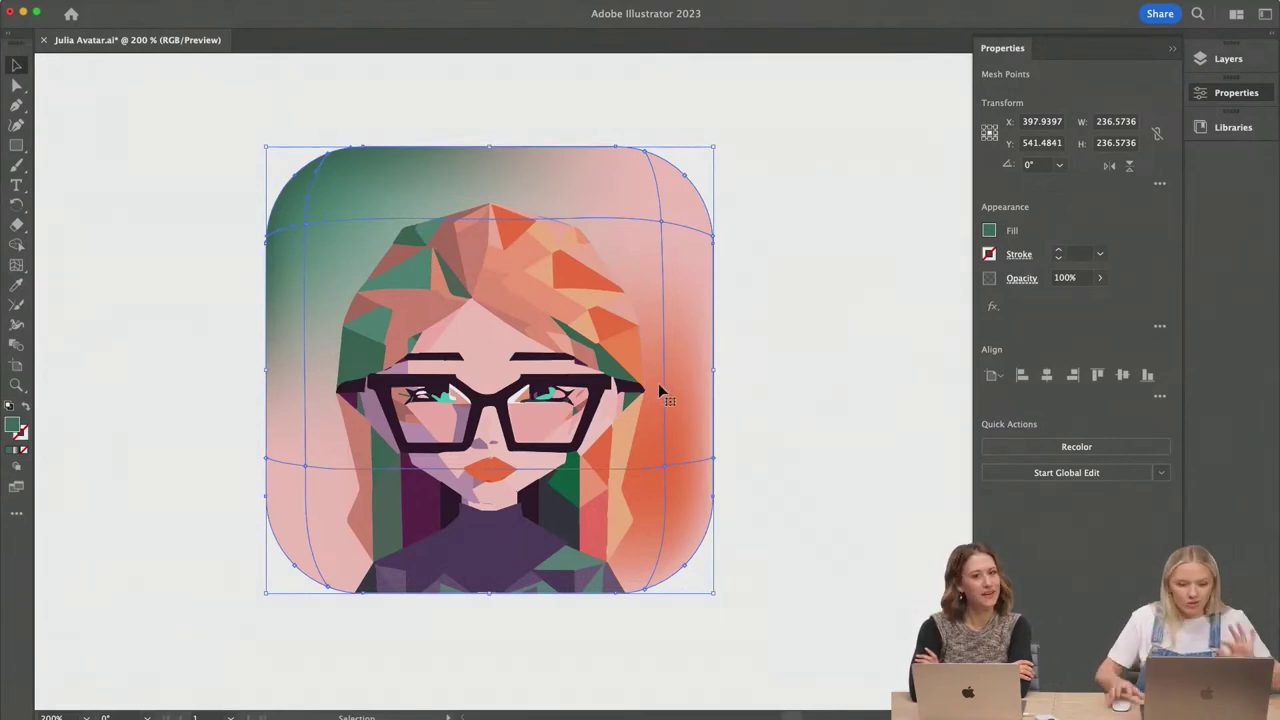
{"action": "key", "text": "a"}
{"action": "left_click", "coordinate": [714, 460]}
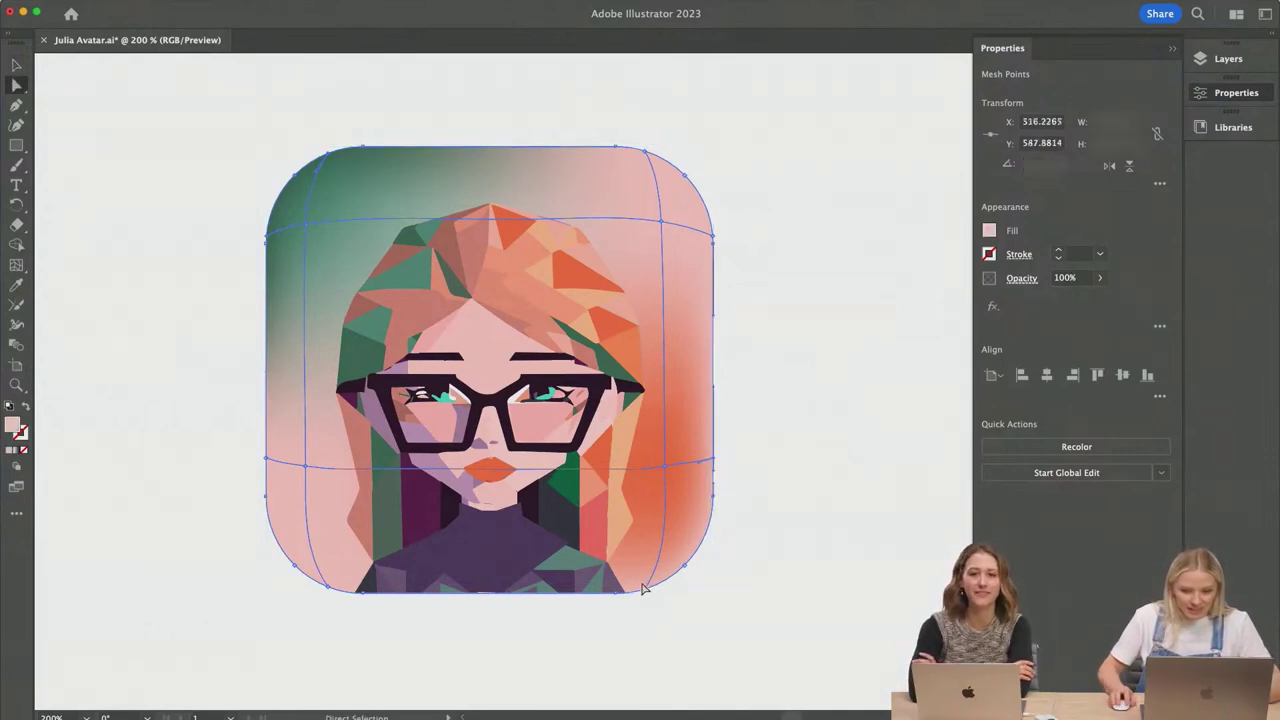
{"action": "left_click", "coordinate": [690, 575], "text": "shift"}
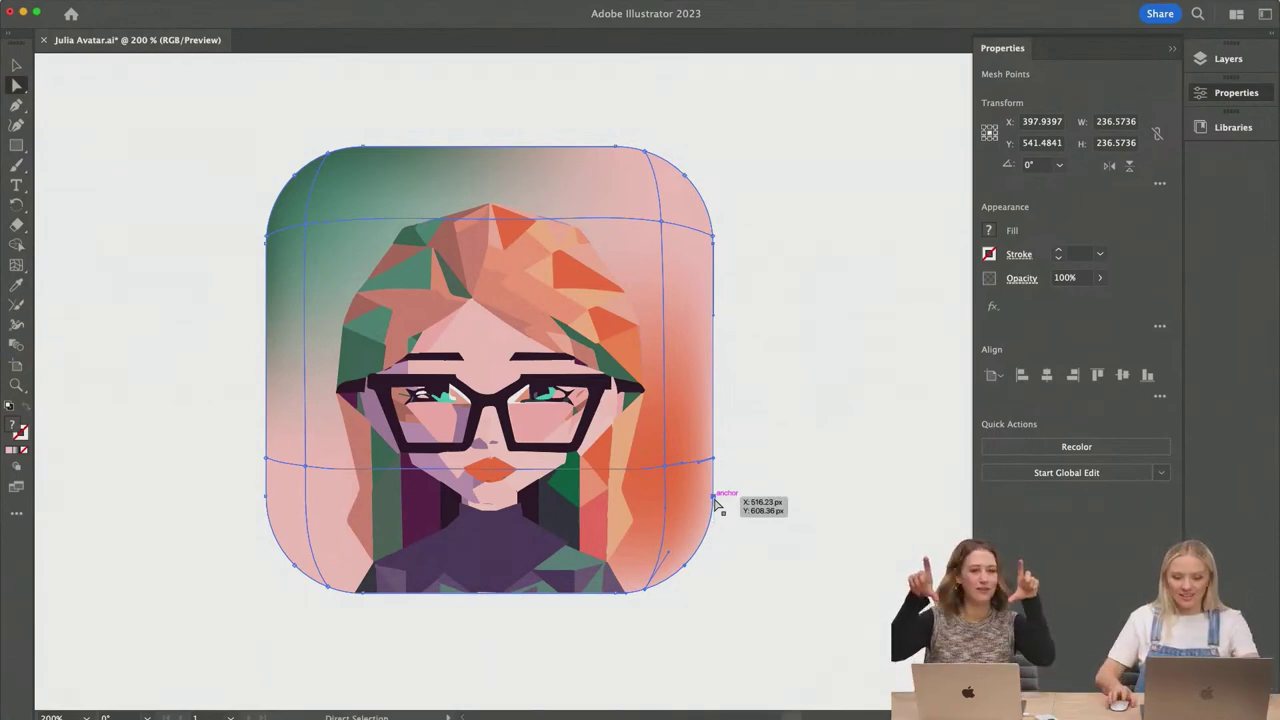
{"action": "key", "text": "i"}
{"action": "left_click", "coordinate": [586, 262]}
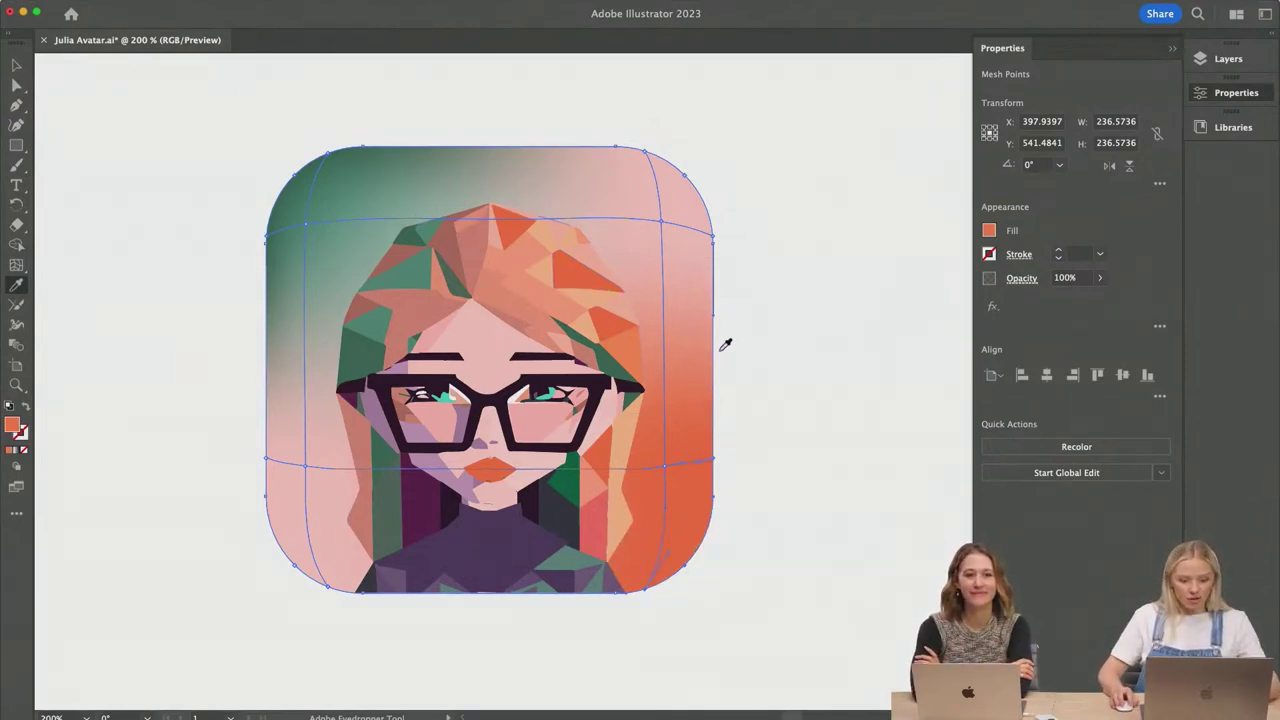
Step: Reshape the background gradient by moving its lower-right, upper-right and upper-left inner mesh points and bending the upper-left point's handles
{"action": "key", "text": "a"}
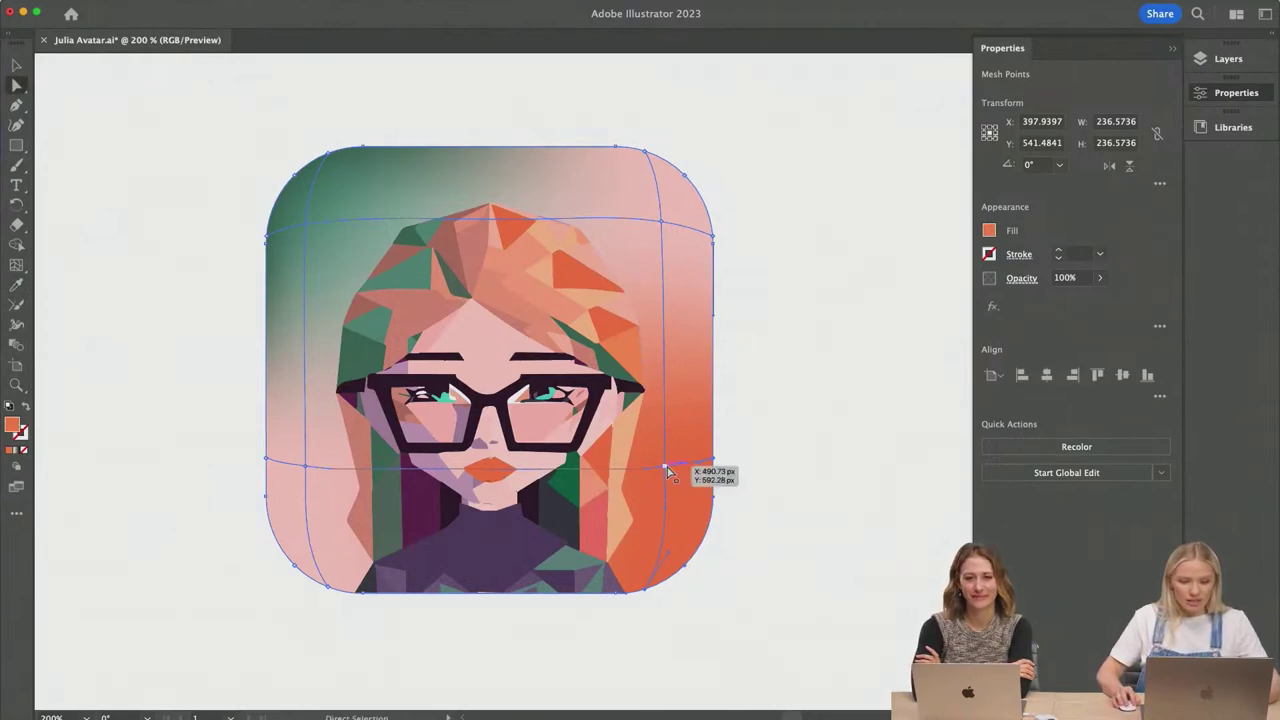
{"action": "left_click_drag", "start_coordinate": [666, 469], "coordinate": [652, 437]}
{"action": "left_click_drag", "start_coordinate": [662, 226], "coordinate": [573, 200]}
{"action": "mouse_move", "coordinate": [314, 229]}
{"action": "left_mouse_down"}
{"action": "mouse_move", "coordinate": [337, 306]}
{"action": "mouse_move", "coordinate": [354, 263]}
{"action": "mouse_move", "coordinate": [305, 225]}
{"action": "mouse_move", "coordinate": [327, 247]}
{"action": "left_mouse_up"}
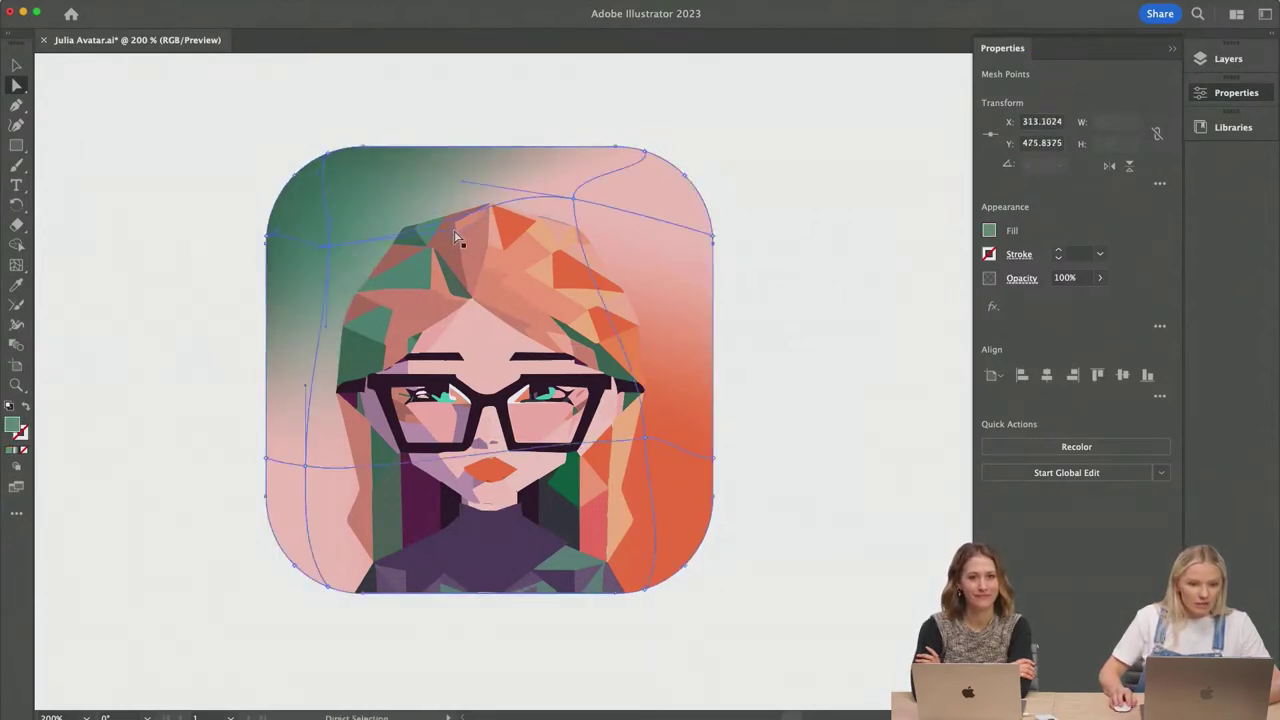
{"action": "left_click_drag", "start_coordinate": [450, 233], "coordinate": [386, 158]}
{"action": "left_click_drag", "start_coordinate": [326, 330], "coordinate": [394, 371]}
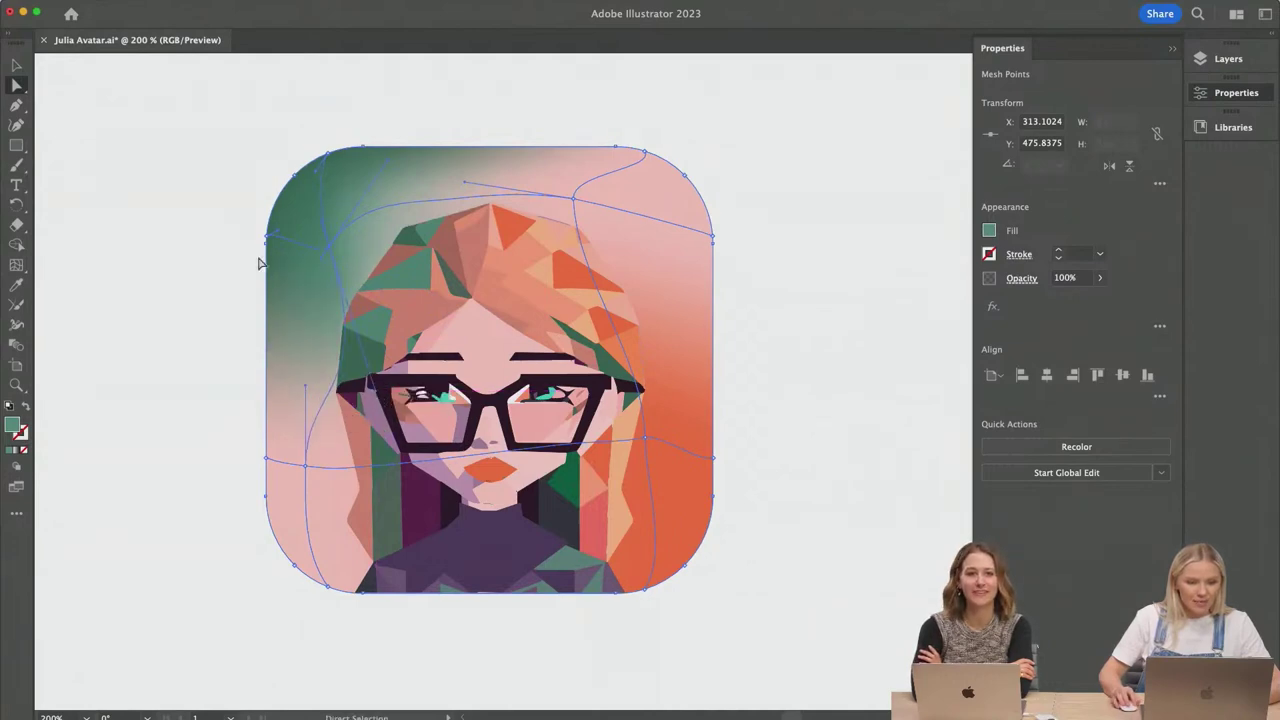
{"action": "left_click", "coordinate": [817, 335]}
Step: Examine the recolored background and the Gradient tool's gradient types, including freeform, as an alternative to the mesh
{"action": "scroll", "coordinate": [817, 335], "scroll_direction": "down", "scroll_amount": 2}
{"action": "scroll", "coordinate": [734, 423], "scroll_direction": "up", "scroll_amount": 5}
{"action": "scroll", "coordinate": [733, 425], "scroll_direction": "down", "scroll_amount": 4}
{"action": "scroll", "coordinate": [733, 424], "scroll_direction": "up", "scroll_amount": 2}
{"action": "scroll", "coordinate": [733, 424], "scroll_direction": "left", "scroll_amount": 2}
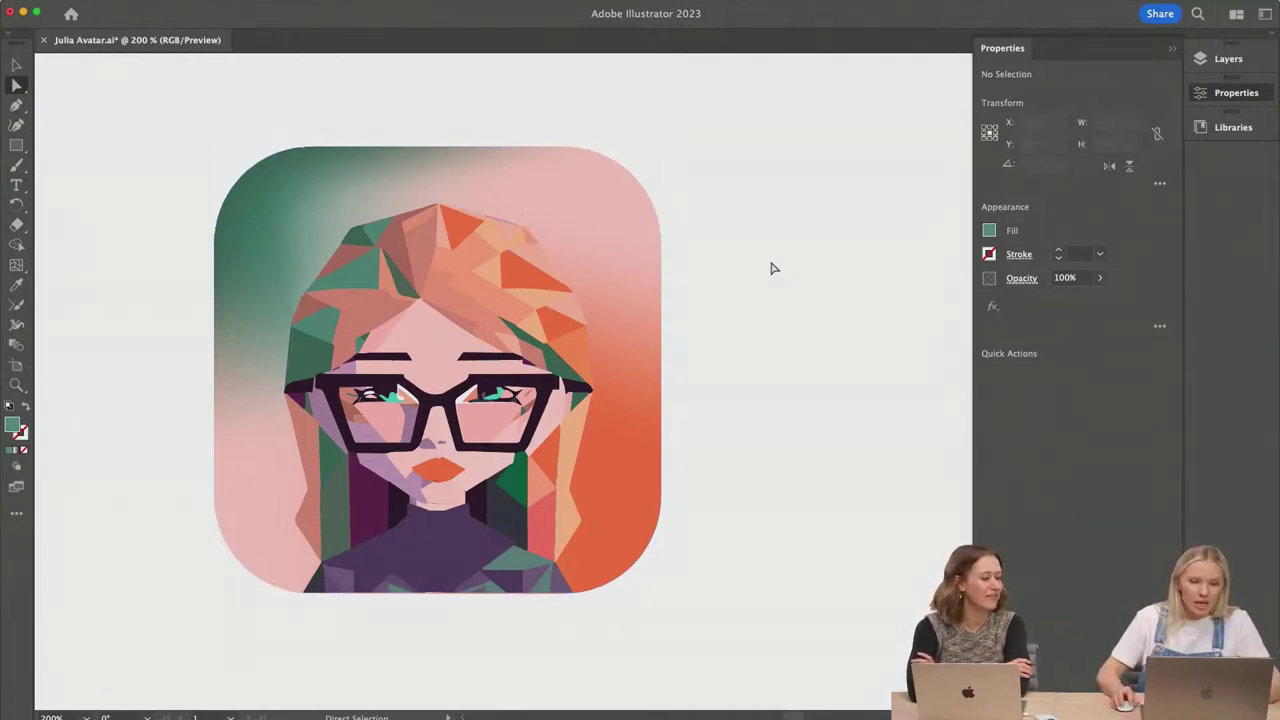
{"action": "left_click", "coordinate": [16, 265]}
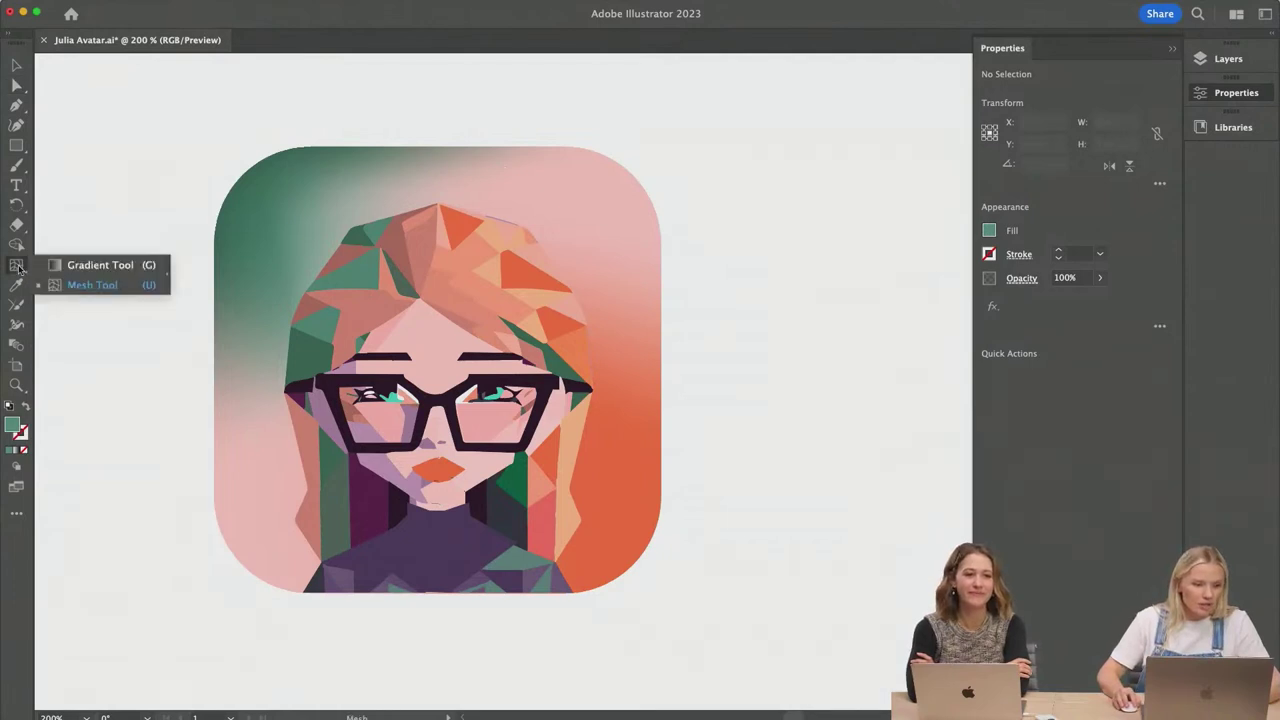
{"action": "left_click", "coordinate": [83, 266]}
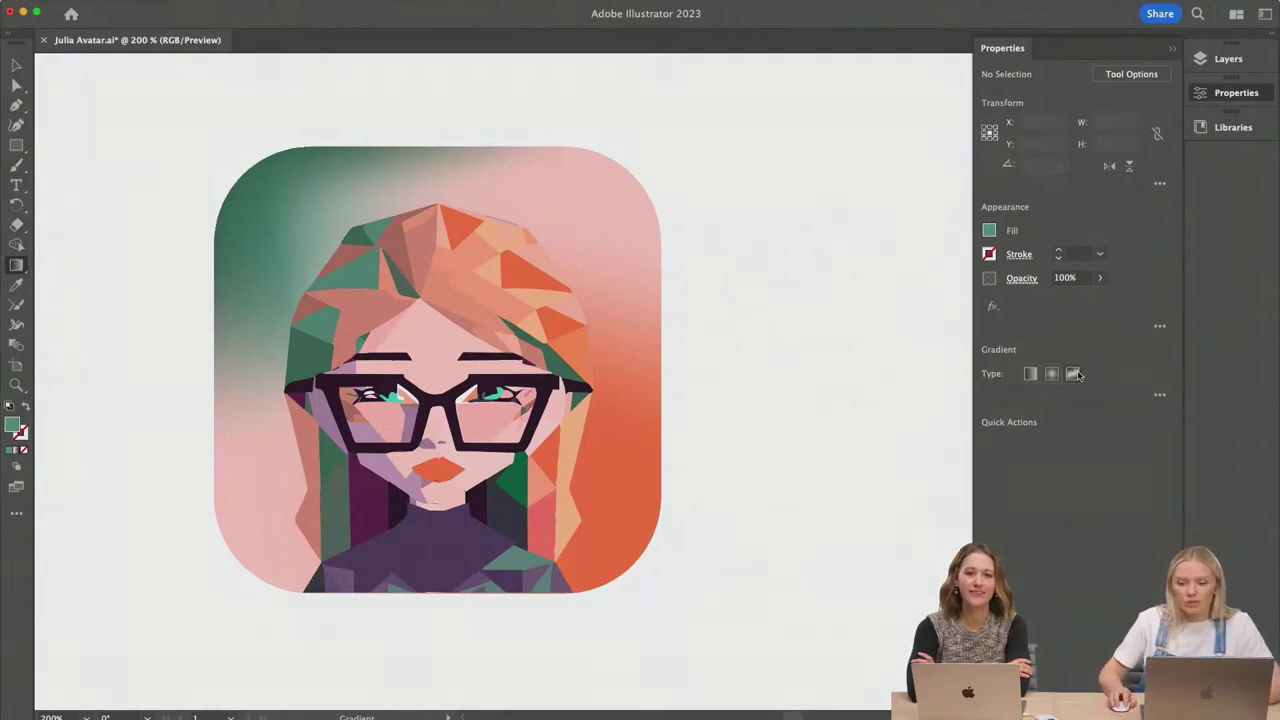
{"action": "left_click", "coordinate": [14, 58]}
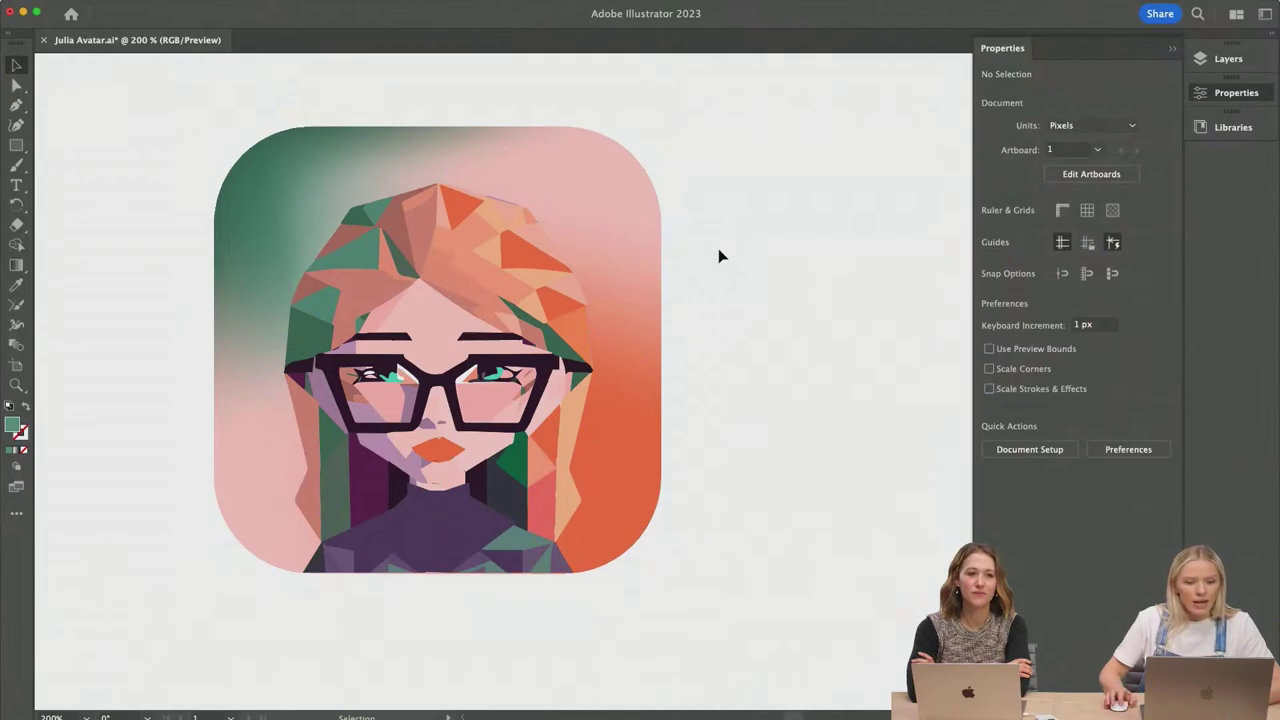
Step: Enlarge the gradient-mesh background beyond the avatar's head and reposition it behind the avatar
{"action": "key", "text": "super+1"}
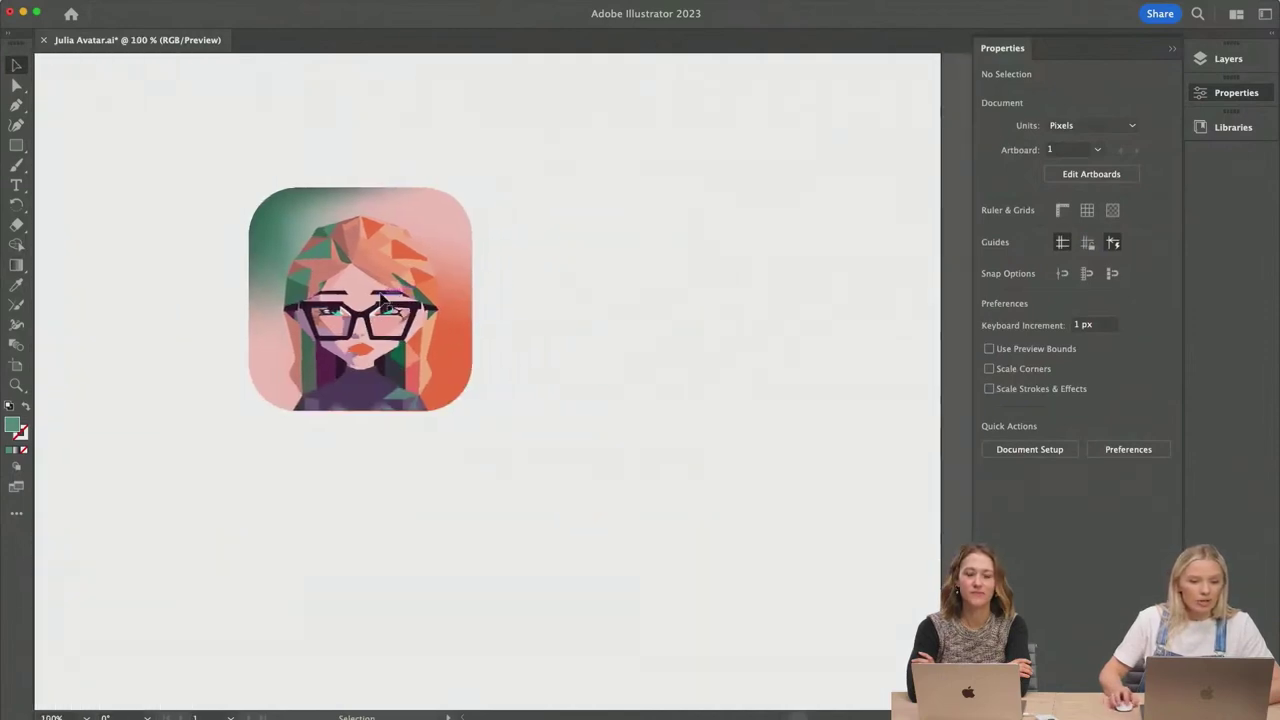
{"action": "scroll", "coordinate": [366, 327], "scroll_direction": "up", "scroll_amount": 5}
{"action": "scroll", "coordinate": [366, 327], "scroll_direction": "down", "scroll_amount": 5}
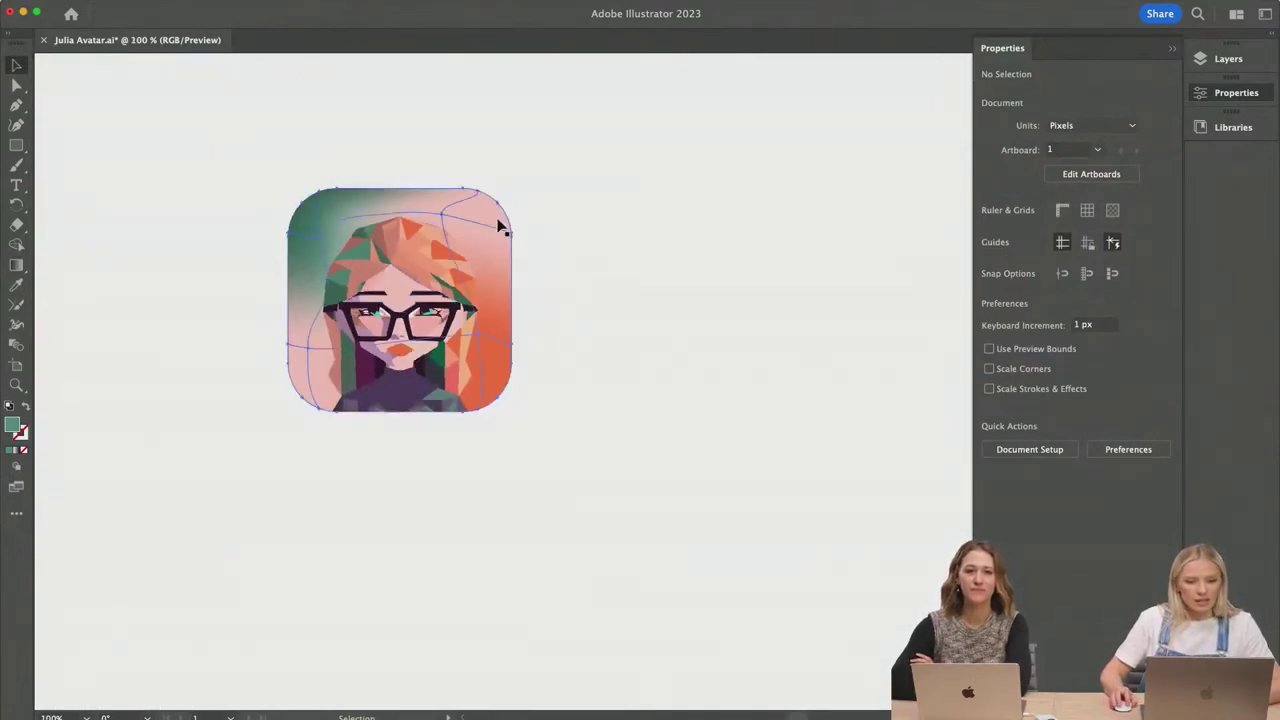
{"action": "left_click", "coordinate": [507, 195]}
{"action": "left_click_drag", "start_coordinate": [511, 188], "coordinate": [552, 139]}
{"action": "mouse_move", "coordinate": [518, 221]}
{"action": "left_mouse_down"}
{"action": "mouse_move", "coordinate": [516, 175]}
{"action": "mouse_move", "coordinate": [512, 206]}
{"action": "left_mouse_up"}
{"action": "left_click_drag", "start_coordinate": [412, 105], "coordinate": [408, 123]}
{"action": "key", "text": "super+shift+a"}
Step: Fine-tune the enlarged background's position so the avatar is centered horizontally and its shoulders meet the background's lower edge
{"action": "scroll", "coordinate": [387, 385], "scroll_direction": "up", "scroll_amount": 5}
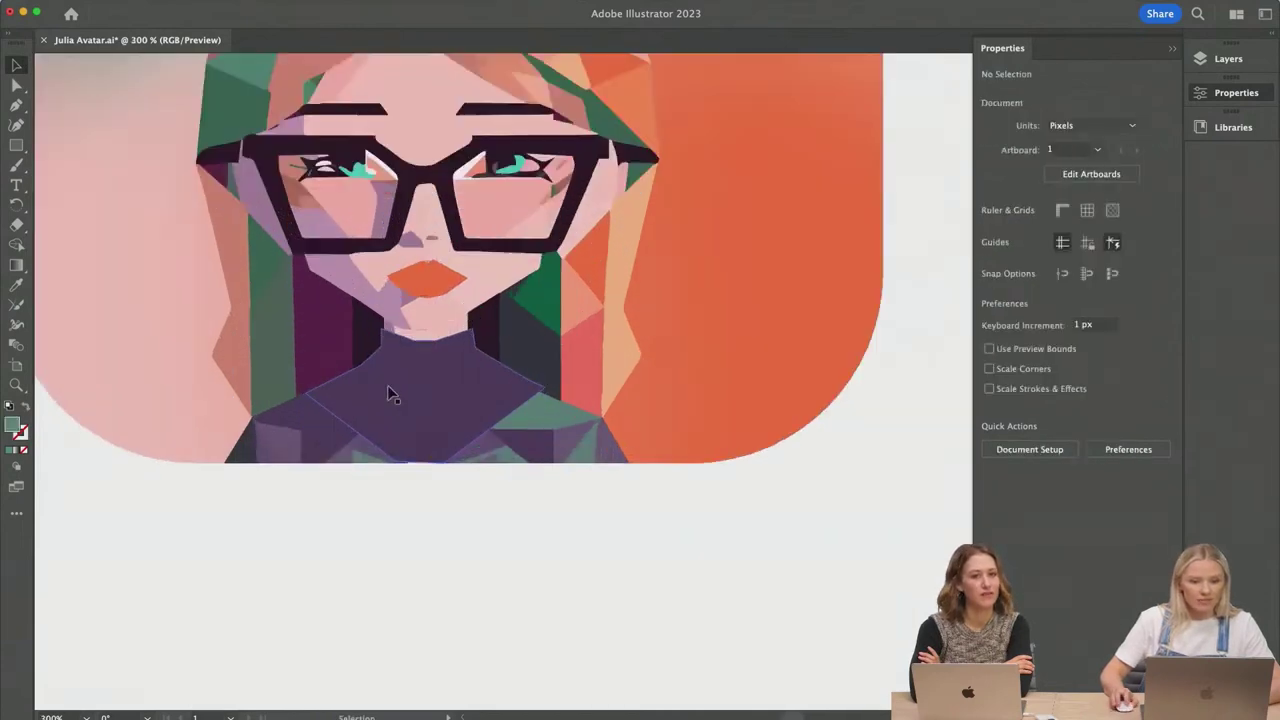
{"action": "scroll", "coordinate": [388, 392], "scroll_direction": "down", "scroll_amount": 2}
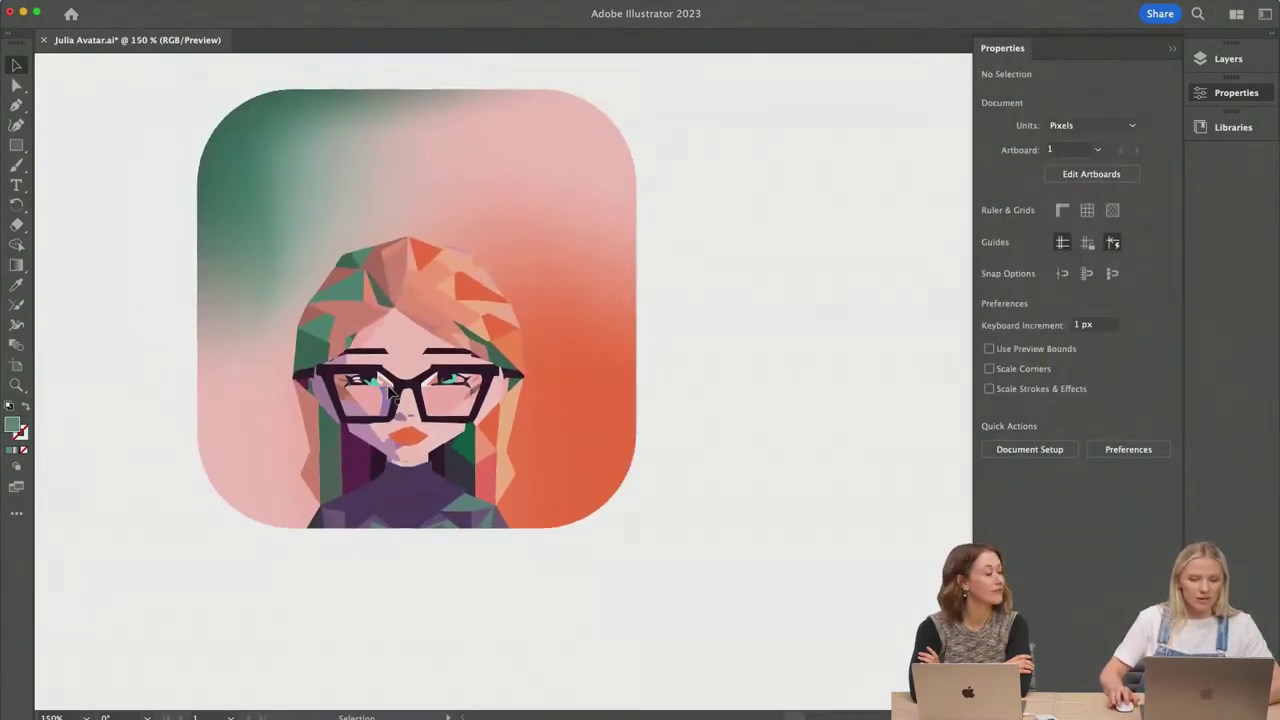
{"action": "left_click_drag", "start_coordinate": [531, 277], "coordinate": [522, 276]}
{"action": "left_click_drag", "start_coordinate": [621, 362], "coordinate": [618, 356]}
{"action": "left_click", "coordinate": [789, 398]}
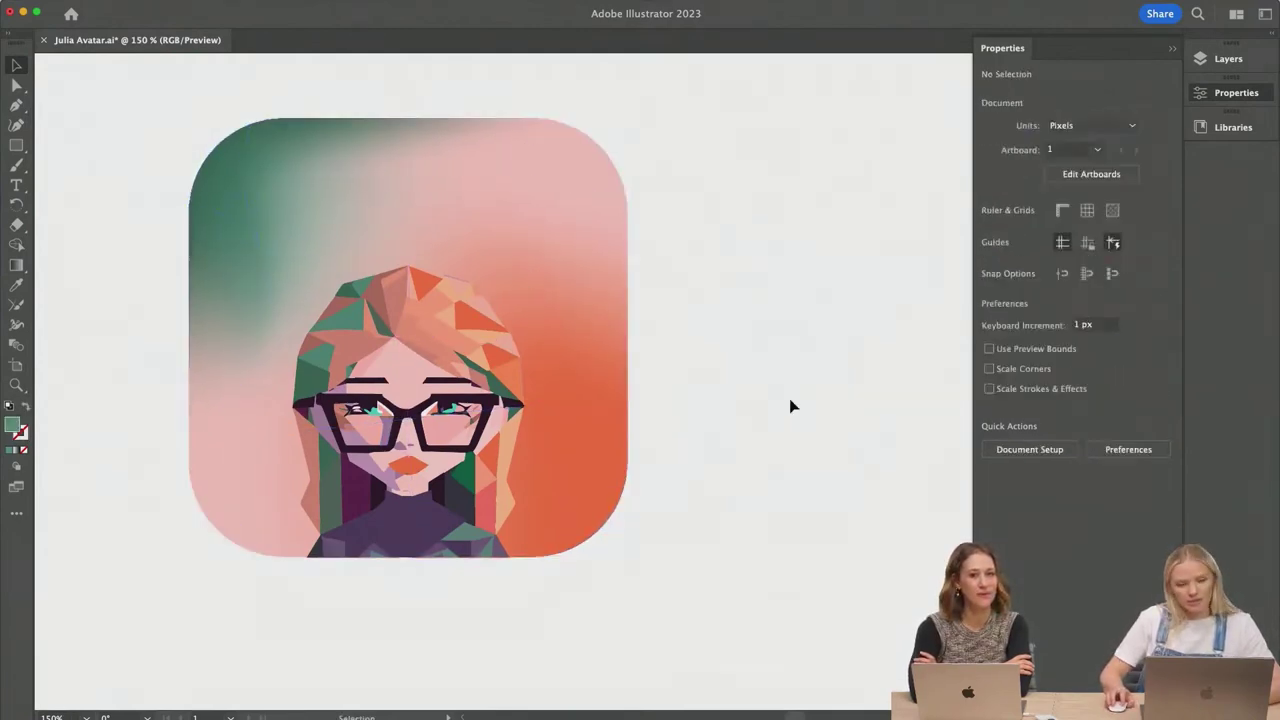
Step: Try a small green star about 22 px wide in the background's upper-right corner and delete it
{"action": "scroll", "coordinate": [799, 393], "scroll_direction": "left", "scroll_amount": 2}
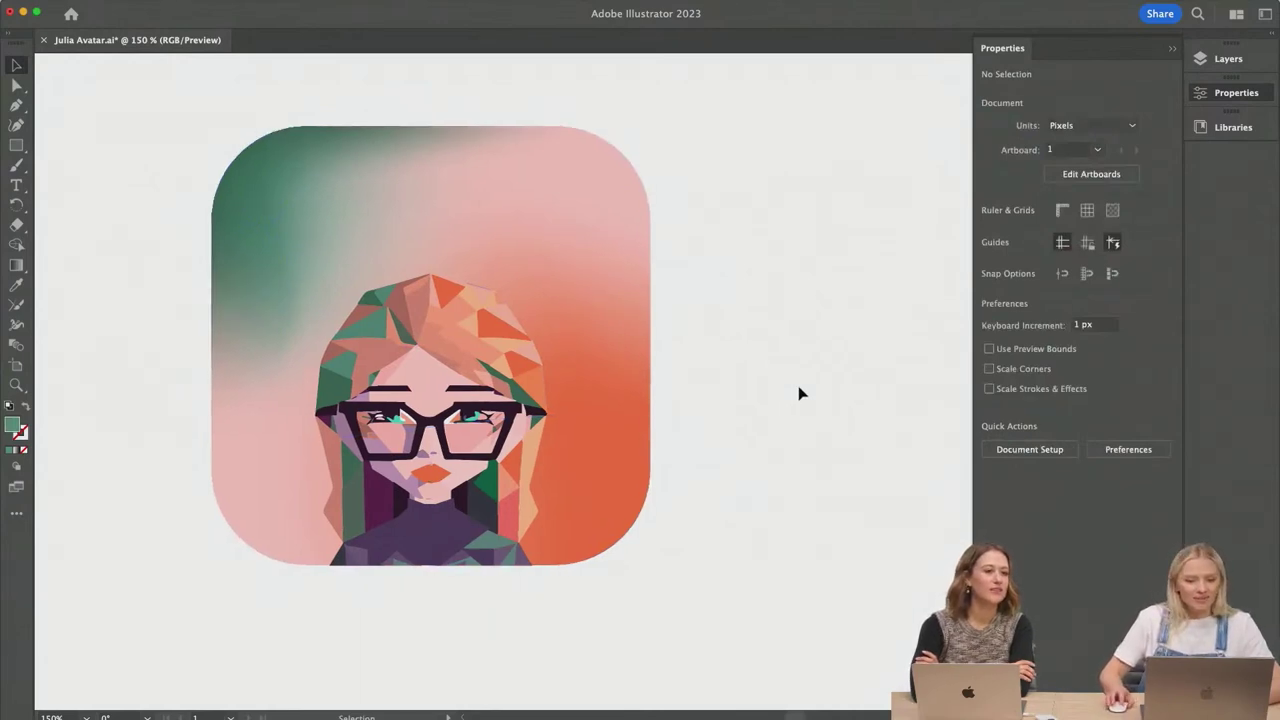
{"action": "left_click", "coordinate": [15, 146]}
{"action": "left_click_drag", "start_coordinate": [15, 148], "coordinate": [100, 205]}
{"action": "mouse_move", "coordinate": [610, 190]}
{"action": "left_mouse_down"}
{"action": "mouse_move", "coordinate": [578, 215]}
{"action": "mouse_move", "coordinate": [594, 195]}
{"action": "left_mouse_up"}
{"action": "key", "text": "v"}
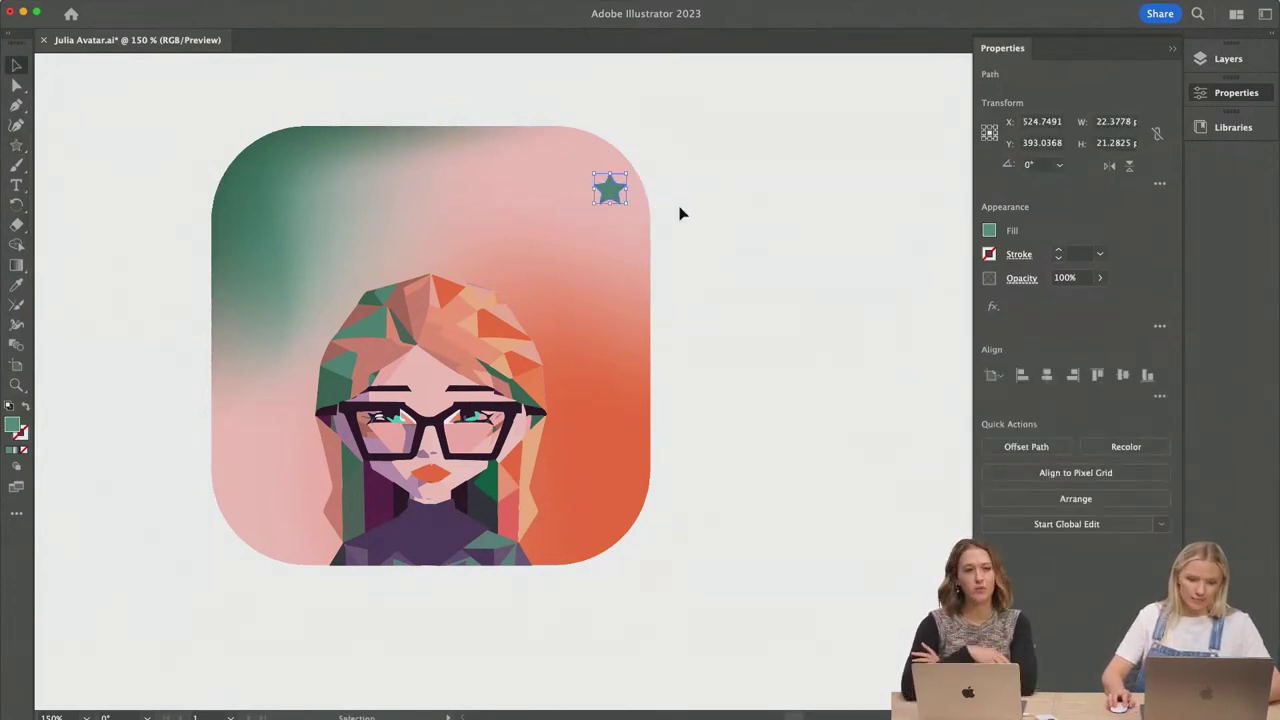
{"action": "key", "text": "Delete"}
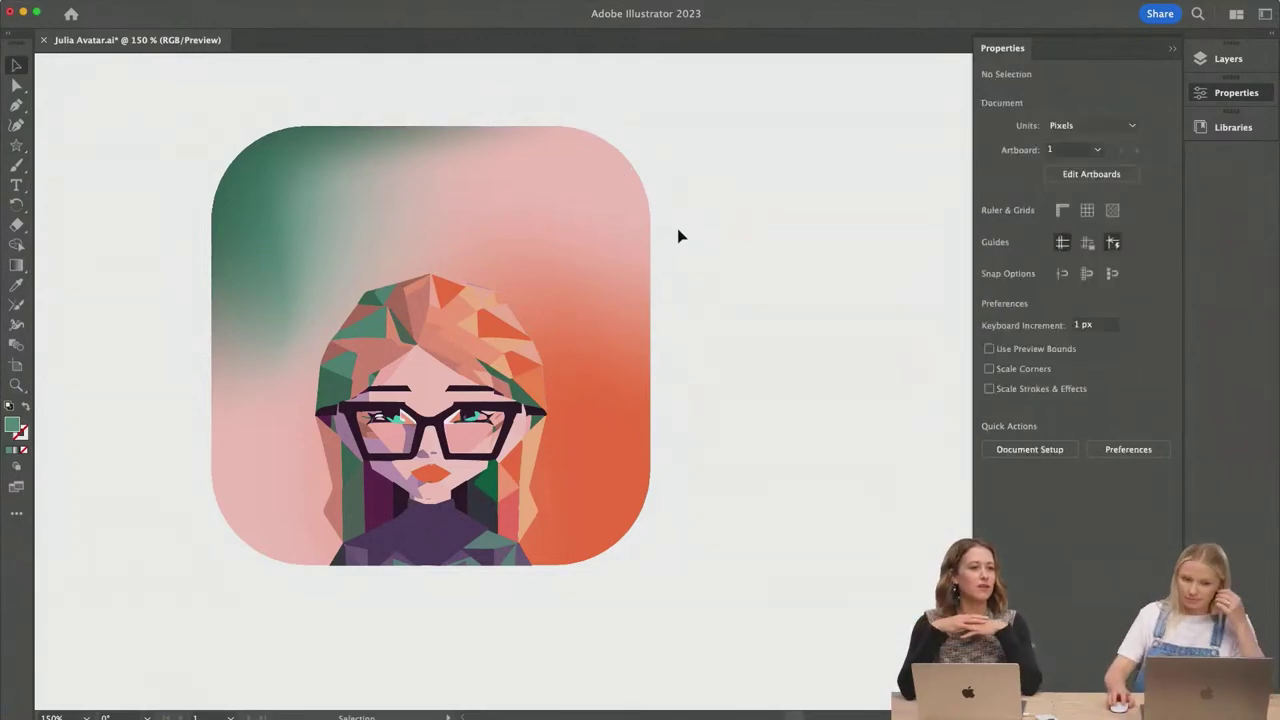
{"action": "scroll", "coordinate": [679, 236], "scroll_direction": "left", "scroll_amount": 2}
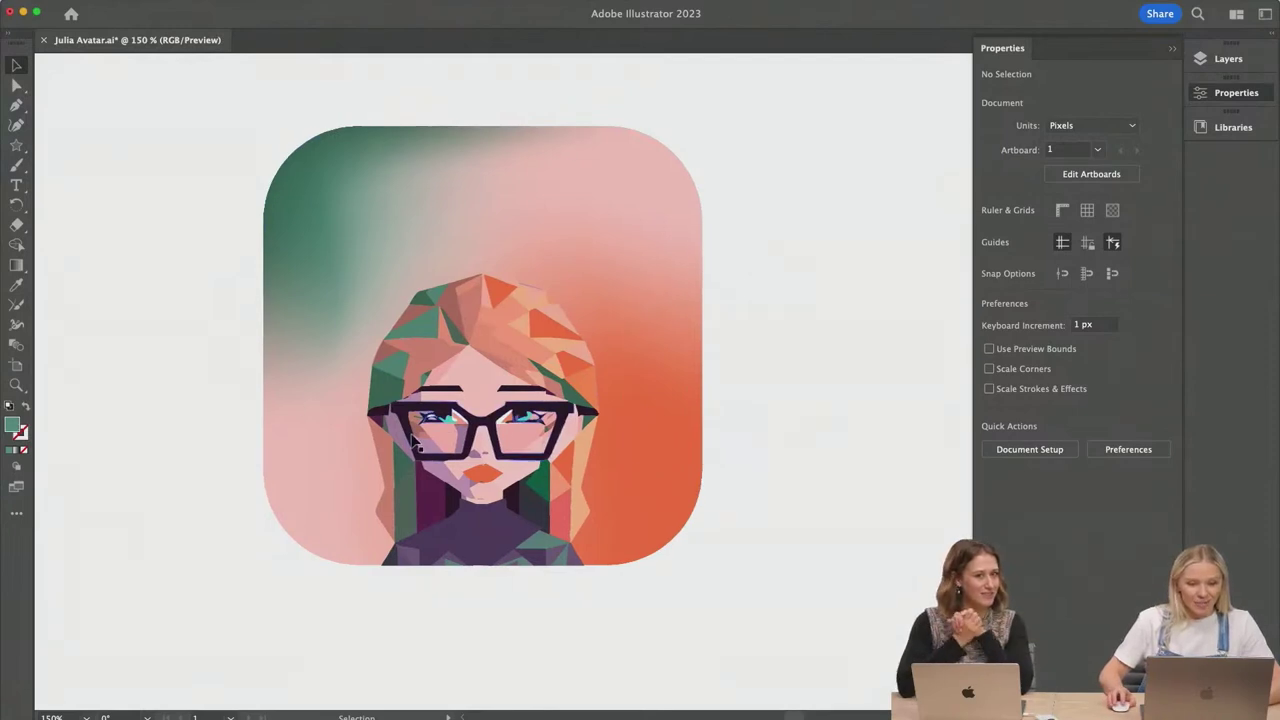
{"action": "scroll", "coordinate": [655, 423], "scroll_direction": "up", "scroll_amount": 1}
{"action": "scroll", "coordinate": [750, 430], "scroll_direction": "left", "scroll_amount": 1}
{"action": "scroll", "coordinate": [750, 430], "scroll_direction": "down", "scroll_amount": 1}
Step: Switch to Adobe Firefly in Chrome, look over the generative features, and open Generative fill with its sample images
{"action": "mouse_move", "coordinate": [418, 702]}
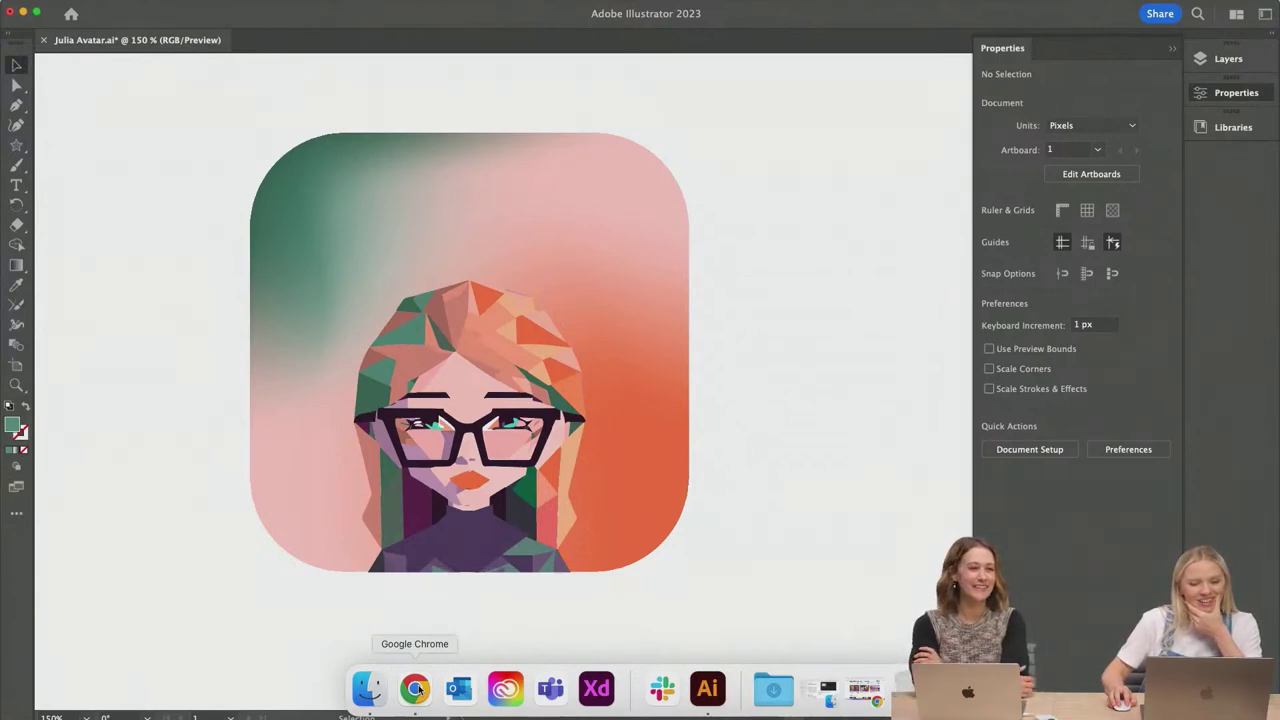
{"action": "left_click", "coordinate": [416, 688]}
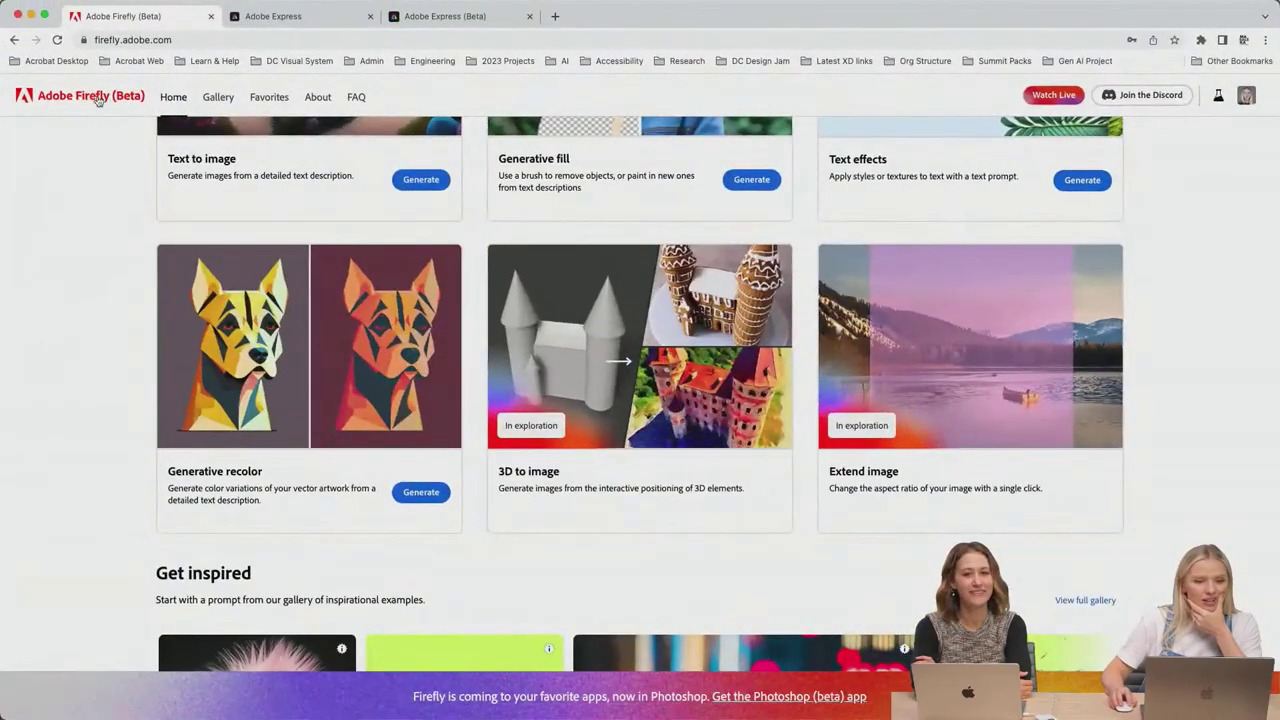
{"action": "scroll", "coordinate": [367, 320], "scroll_direction": "up", "scroll_amount": 2}
{"action": "scroll", "coordinate": [367, 320], "scroll_direction": "up", "scroll_amount": 3}
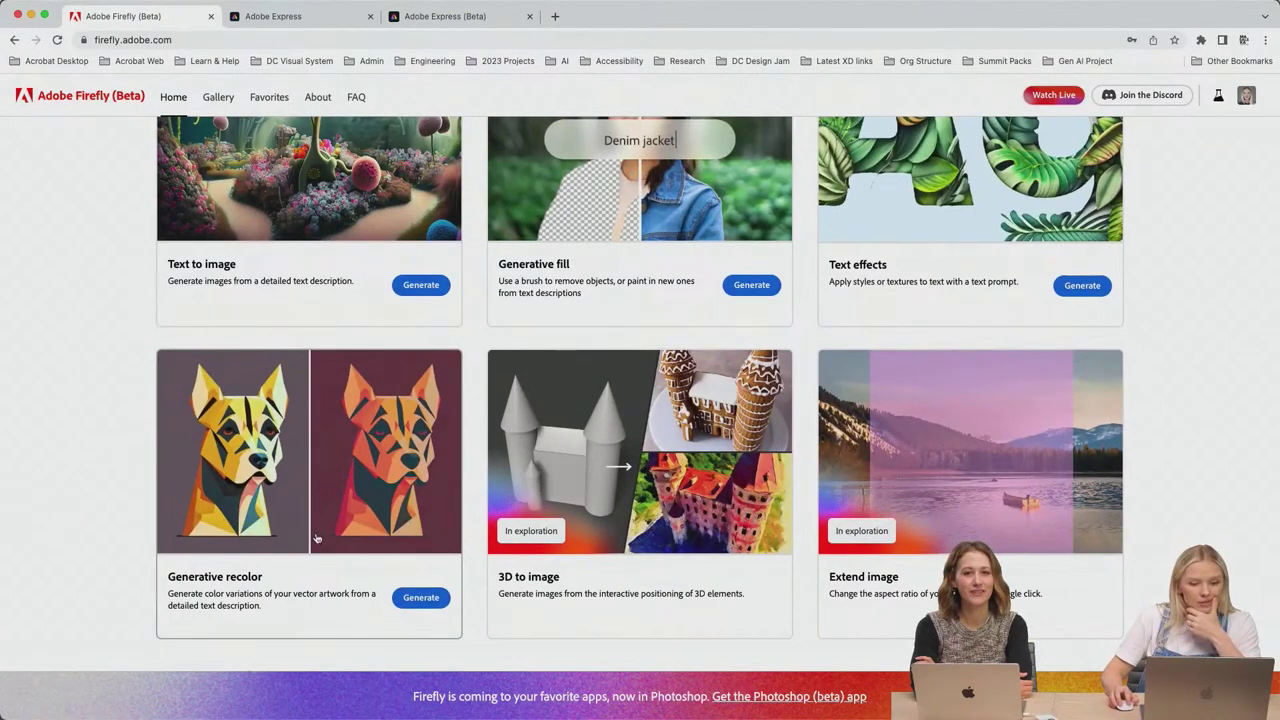
{"action": "scroll", "coordinate": [368, 484], "scroll_direction": "up", "scroll_amount": 1}
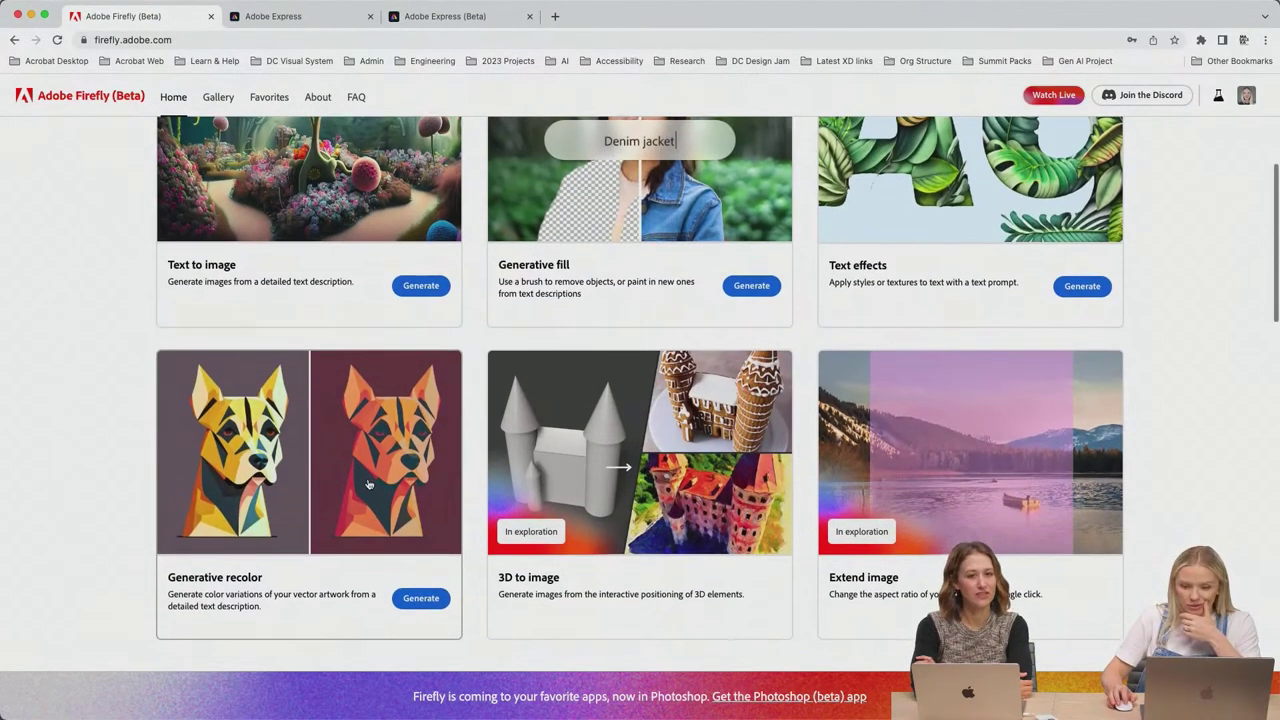
{"action": "scroll", "coordinate": [368, 484], "scroll_direction": "up", "scroll_amount": 5}
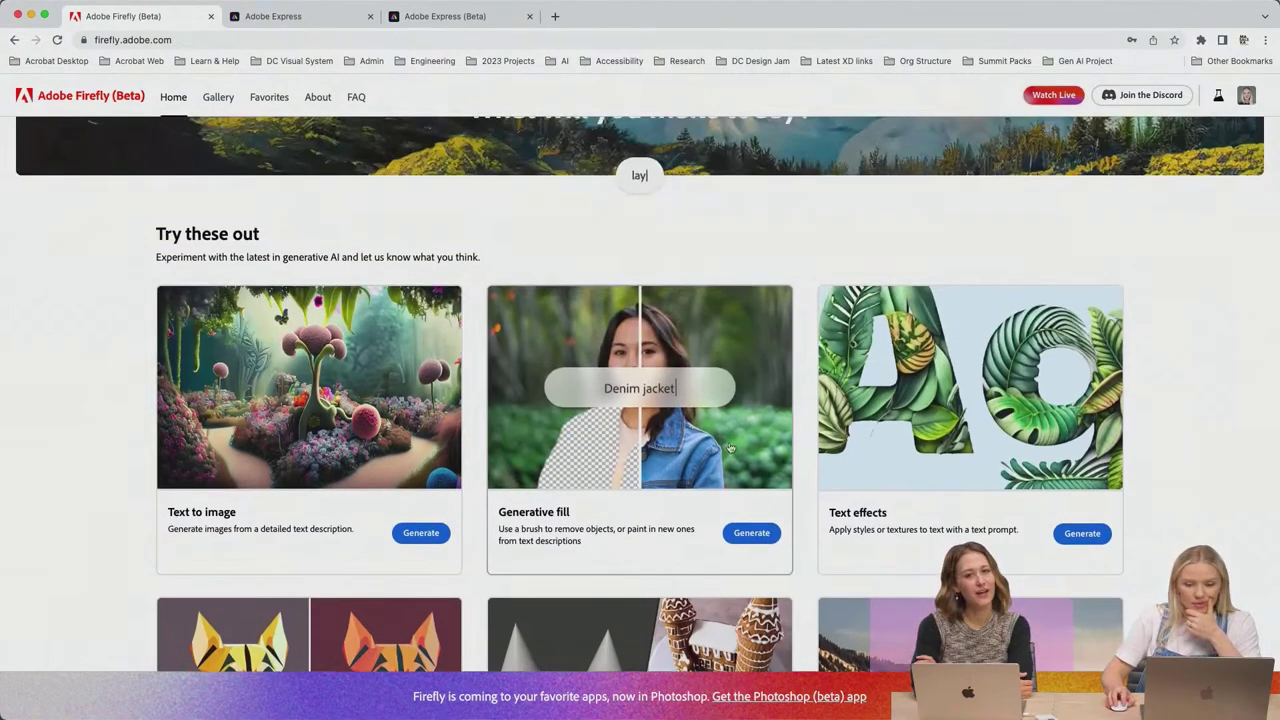
{"action": "left_click", "coordinate": [657, 451]}
{"action": "scroll", "coordinate": [1259, 421], "scroll_direction": "down", "scroll_amount": 2}
{"action": "scroll", "coordinate": [1259, 421], "scroll_direction": "down", "scroll_amount": 4}
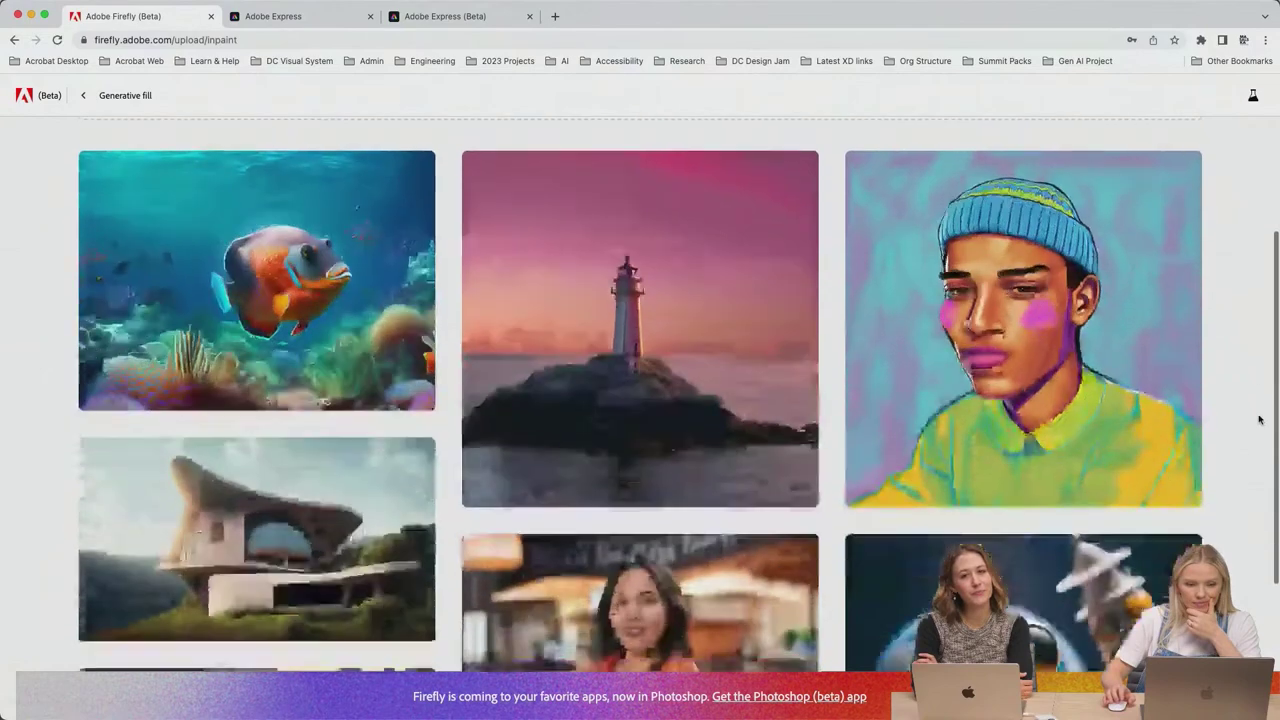
{"action": "scroll", "coordinate": [1259, 421], "scroll_direction": "up", "scroll_amount": 6}
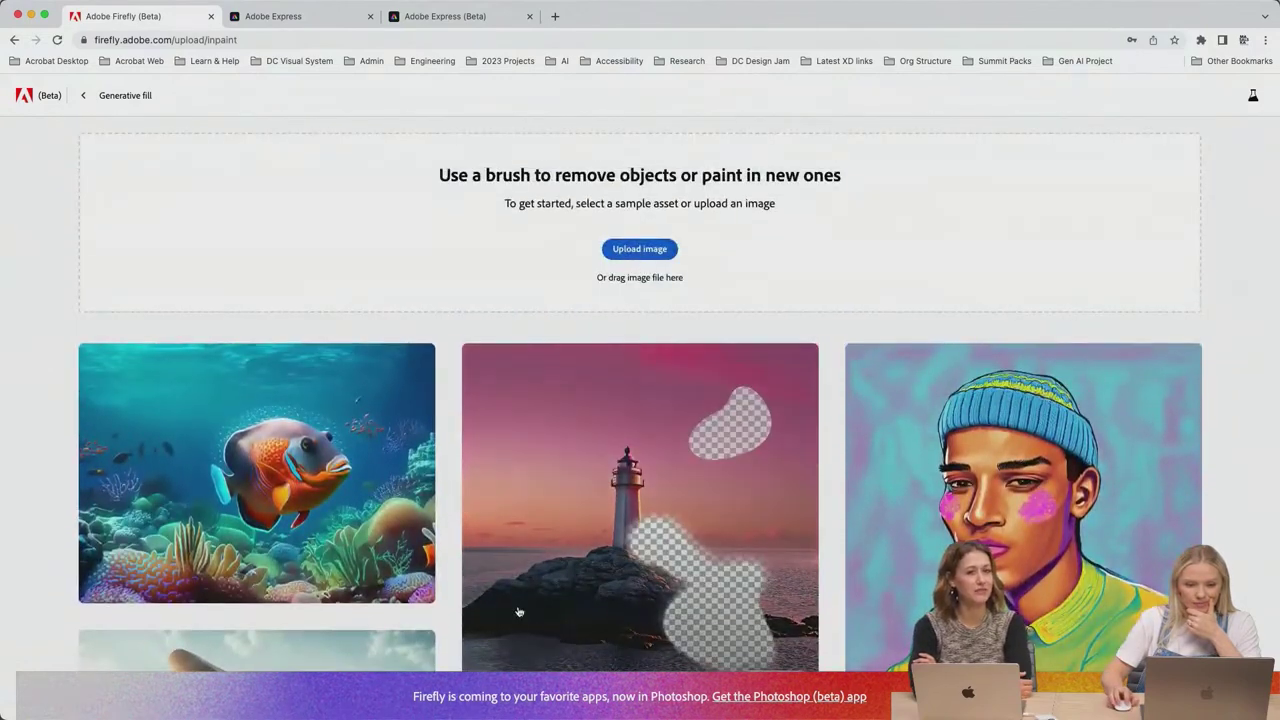
Step: Switch back to Illustrator and take a region screenshot of the avatar from its shoulders to above its hair
{"action": "mouse_move", "coordinate": [483, 695]}
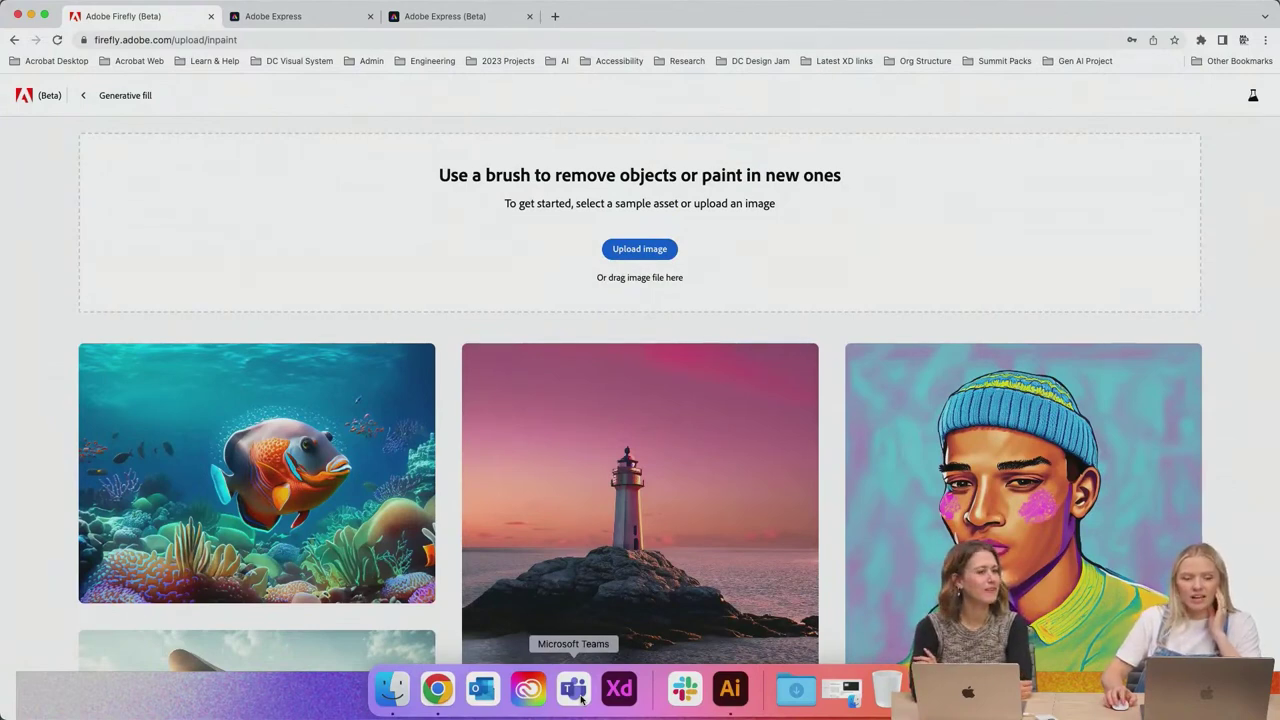
{"action": "left_click", "coordinate": [730, 688]}
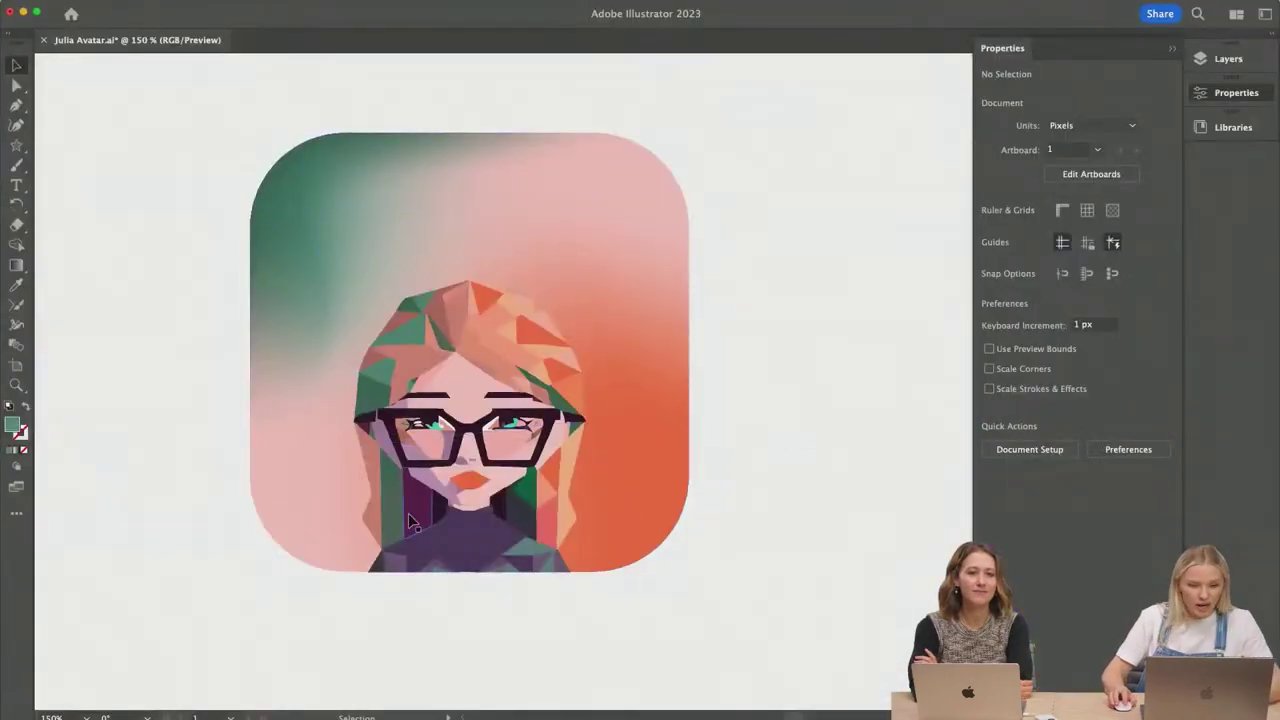
{"action": "scroll", "coordinate": [810, 460], "scroll_direction": "up", "scroll_amount": 2}
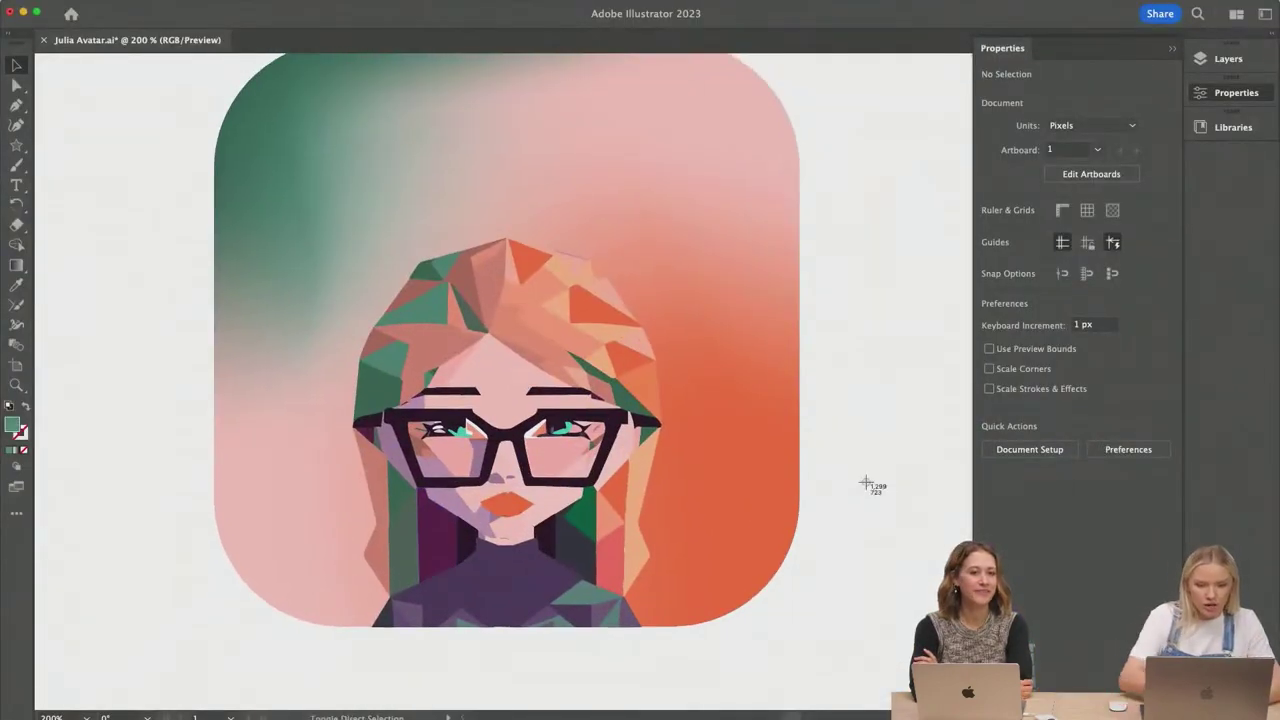
{"action": "left_click_drag", "start_coordinate": [324, 626], "coordinate": [694, 191]}
Step: Try to upload the avatar screenshot to Firefly's Generative fill from the Downloads folder
{"action": "mouse_move", "coordinate": [390, 688]}
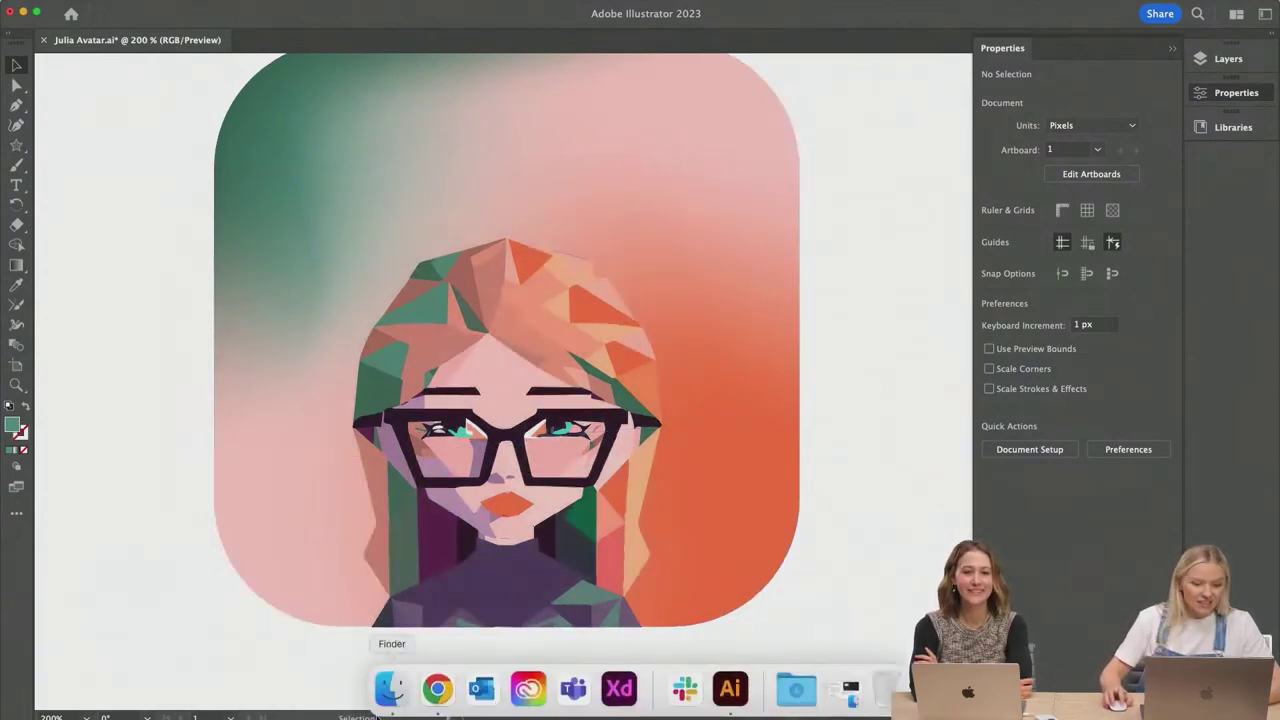
{"action": "left_click", "coordinate": [437, 688]}
{"action": "left_click", "coordinate": [639, 249]}
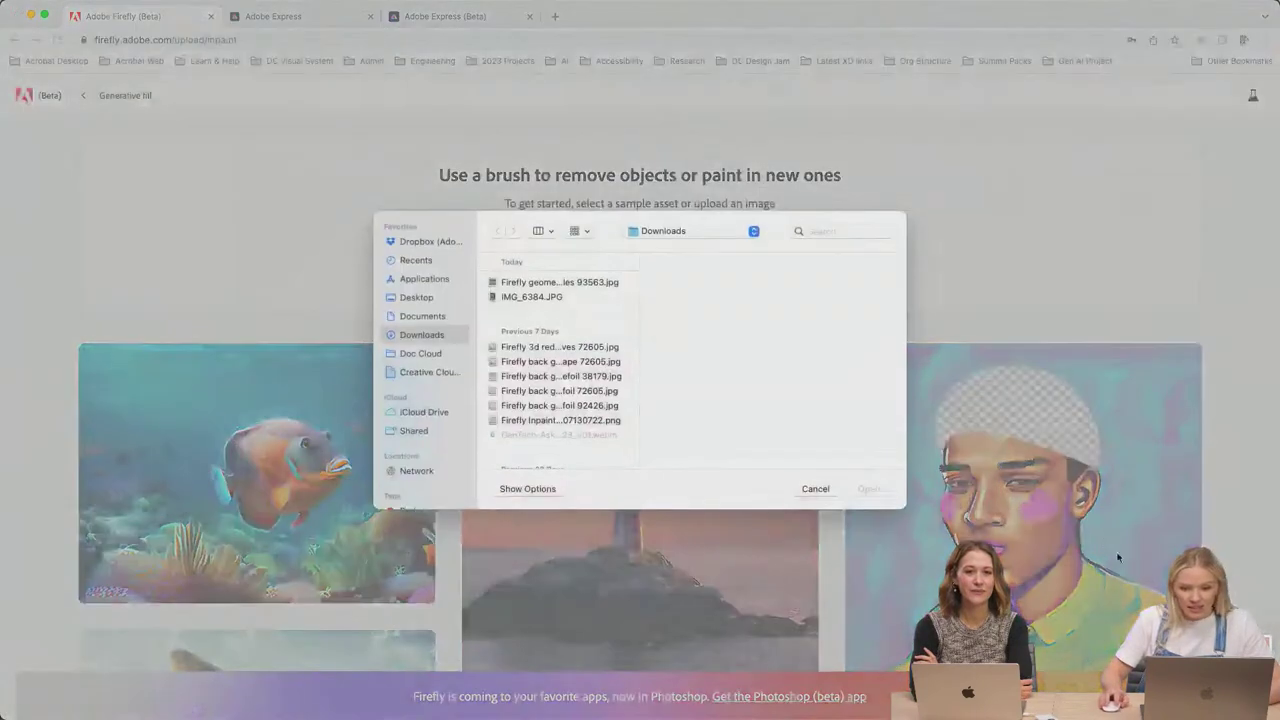
{"action": "key", "text": "space"}
{"action": "left_click", "coordinate": [916, 159]}
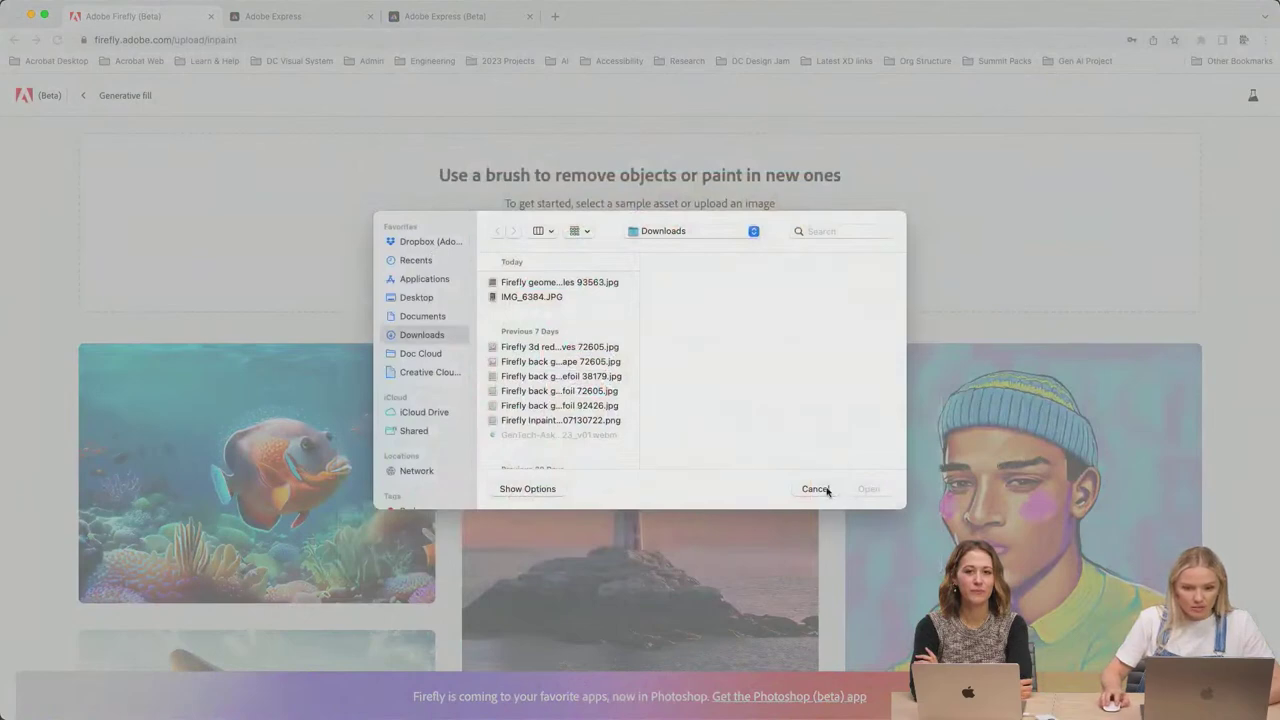
{"action": "left_click", "coordinate": [815, 489]}
Step: Take another region screenshot of the avatar from its shoulders to above its hair in Illustrator and upload it to Firefly's Generative fill
{"action": "left_click", "coordinate": [730, 690]}
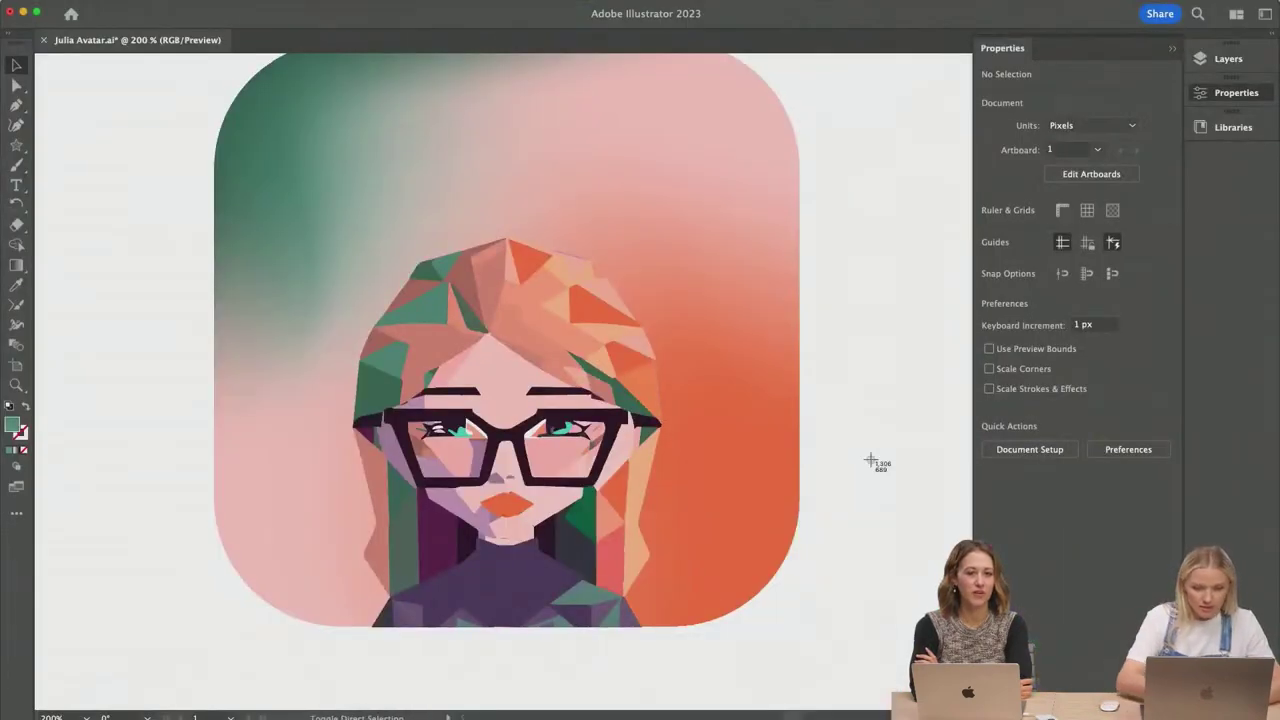
{"action": "left_click_drag", "start_coordinate": [329, 620], "coordinate": [680, 206]}
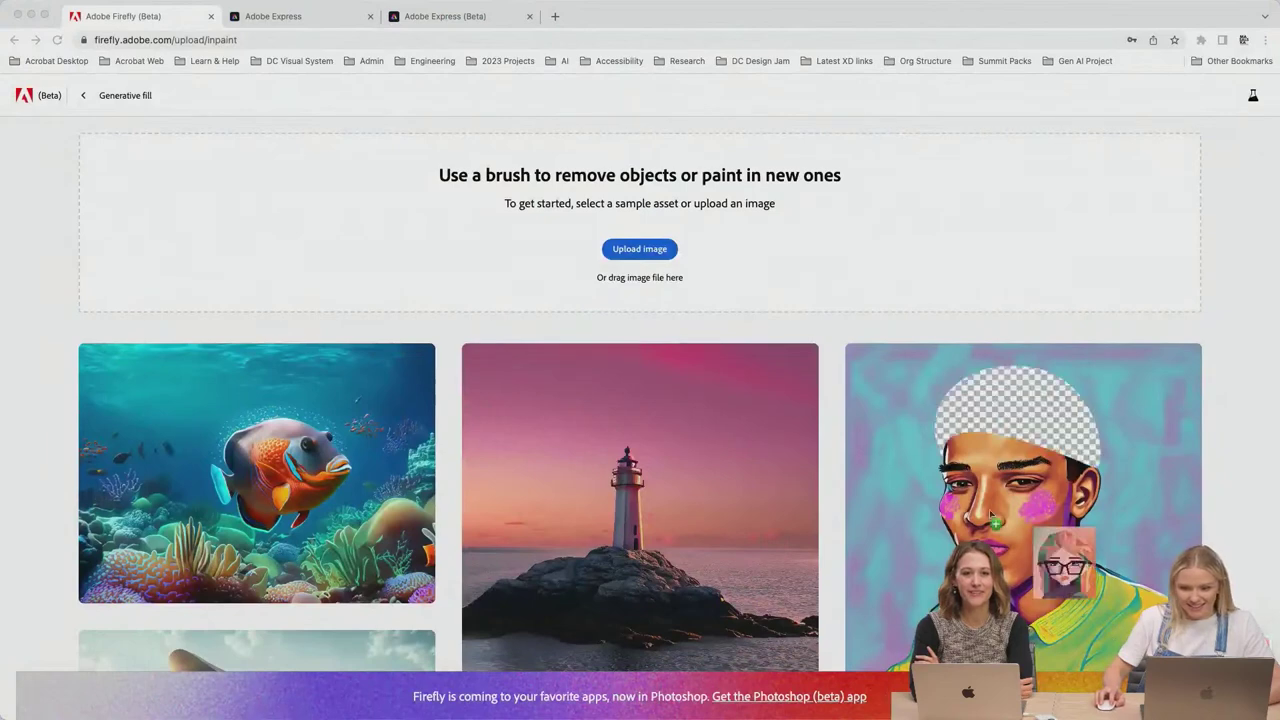
{"action": "left_click_drag", "start_coordinate": [1063, 543], "coordinate": [708, 203]}
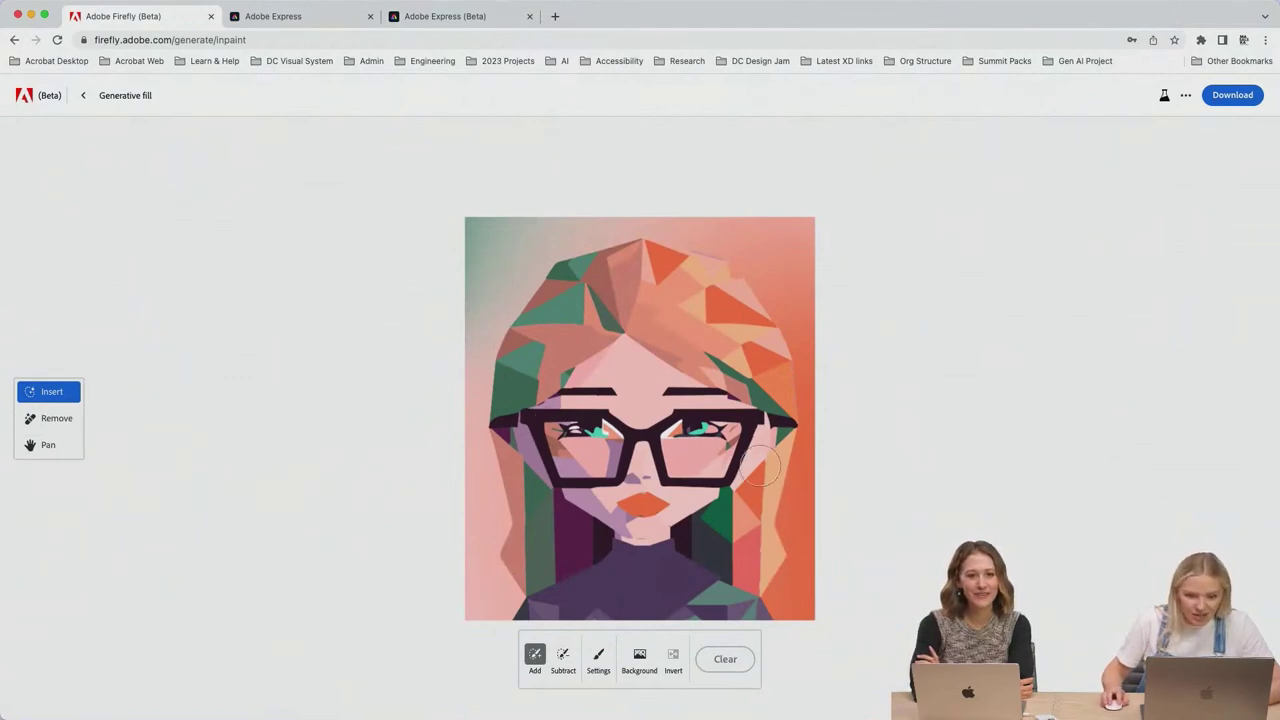
Step: Brush over the avatar's lips and generate a fill from the prompt "red lips"
{"action": "scroll", "coordinate": [638, 470], "scroll_direction": "down", "scroll_amount": 2}
{"action": "scroll", "coordinate": [638, 470], "scroll_direction": "up", "scroll_amount": 1}
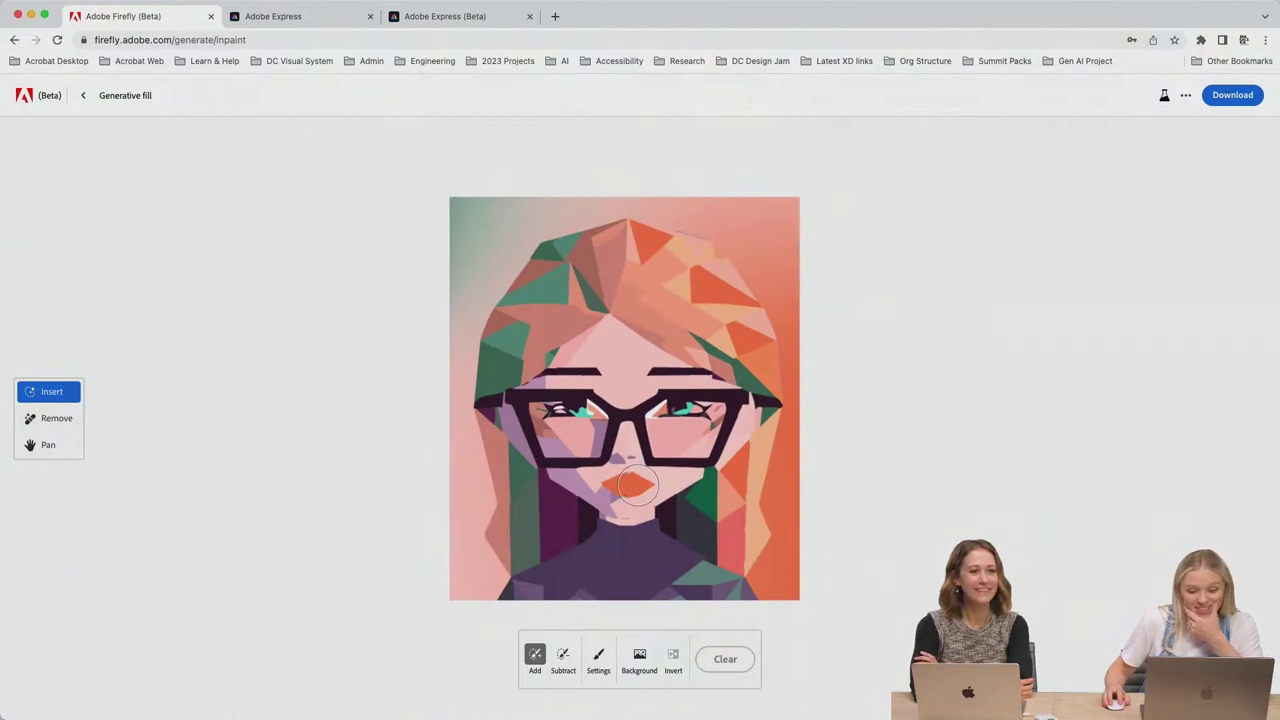
{"action": "left_click", "coordinate": [636, 485]}
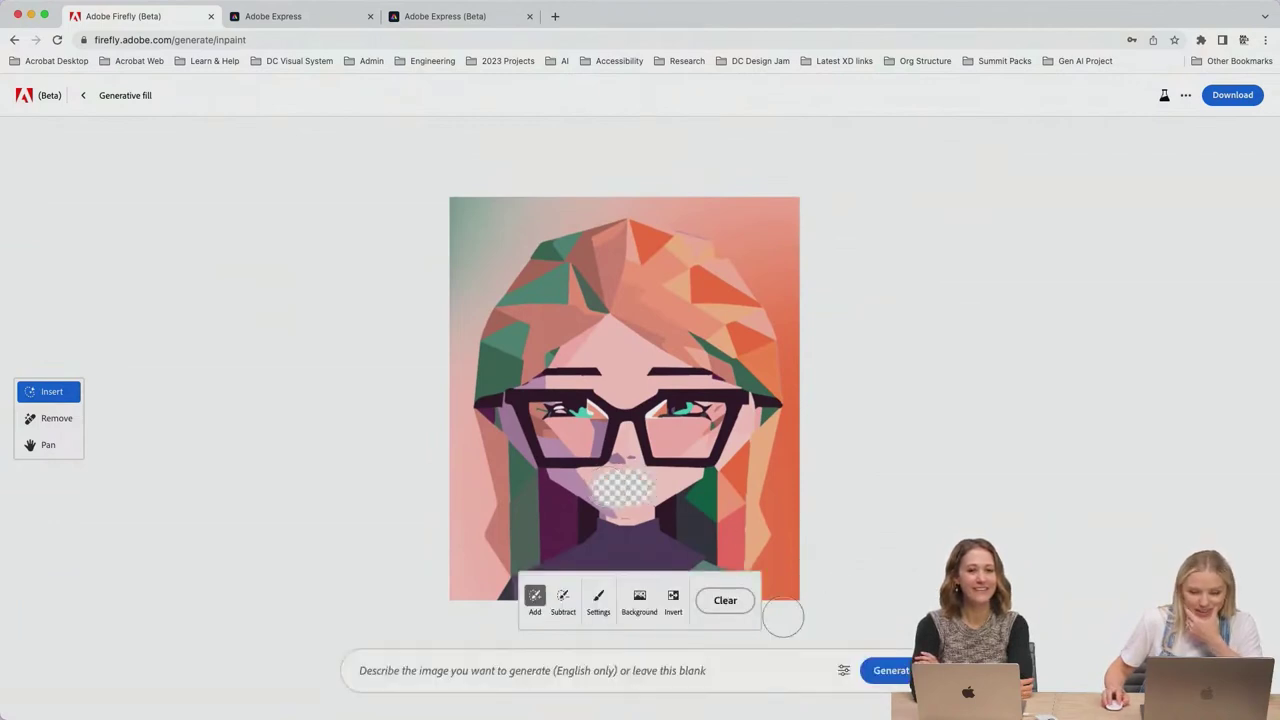
{"action": "left_click", "coordinate": [707, 676]}
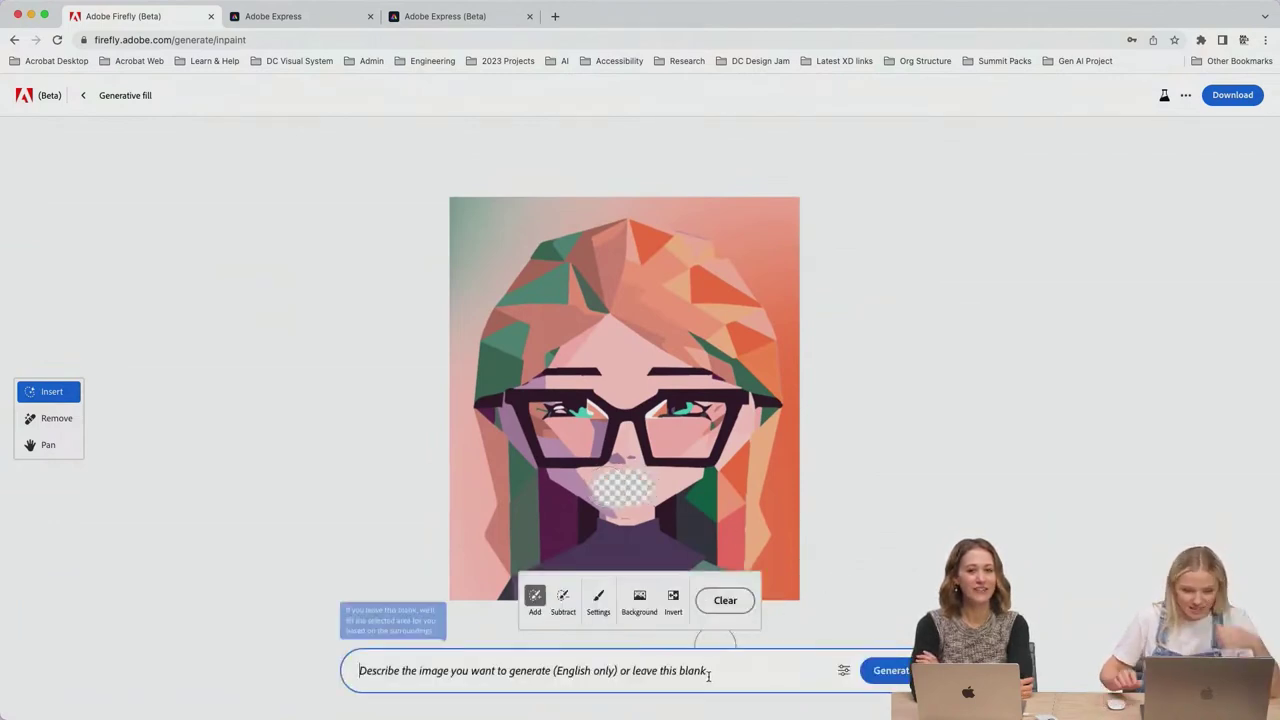
{"action": "type", "text": "red lips"}
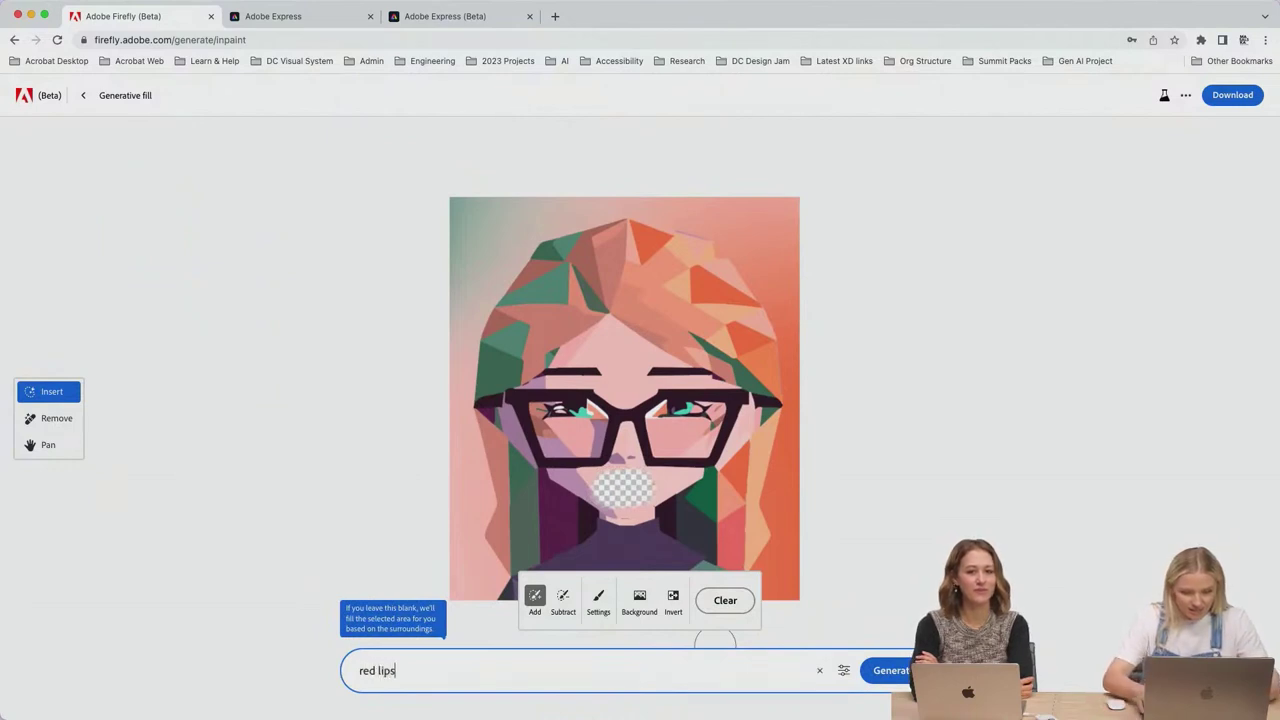
{"action": "key", "text": "Return"}
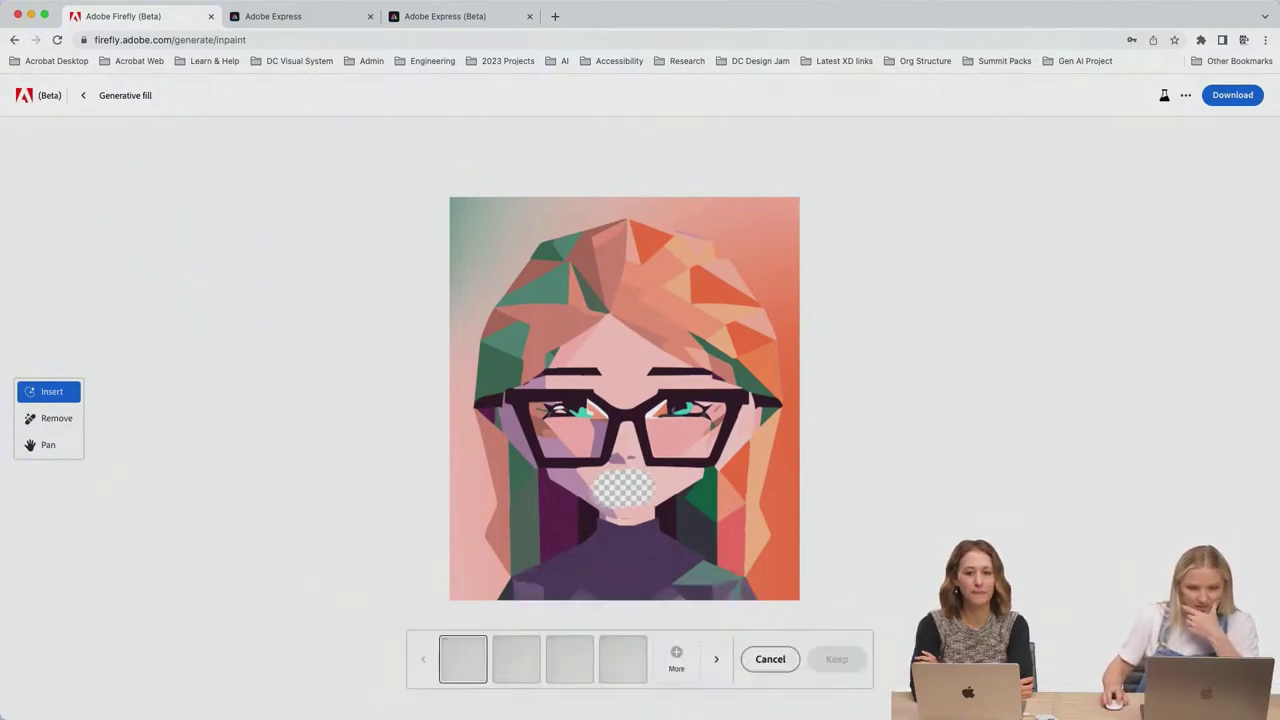
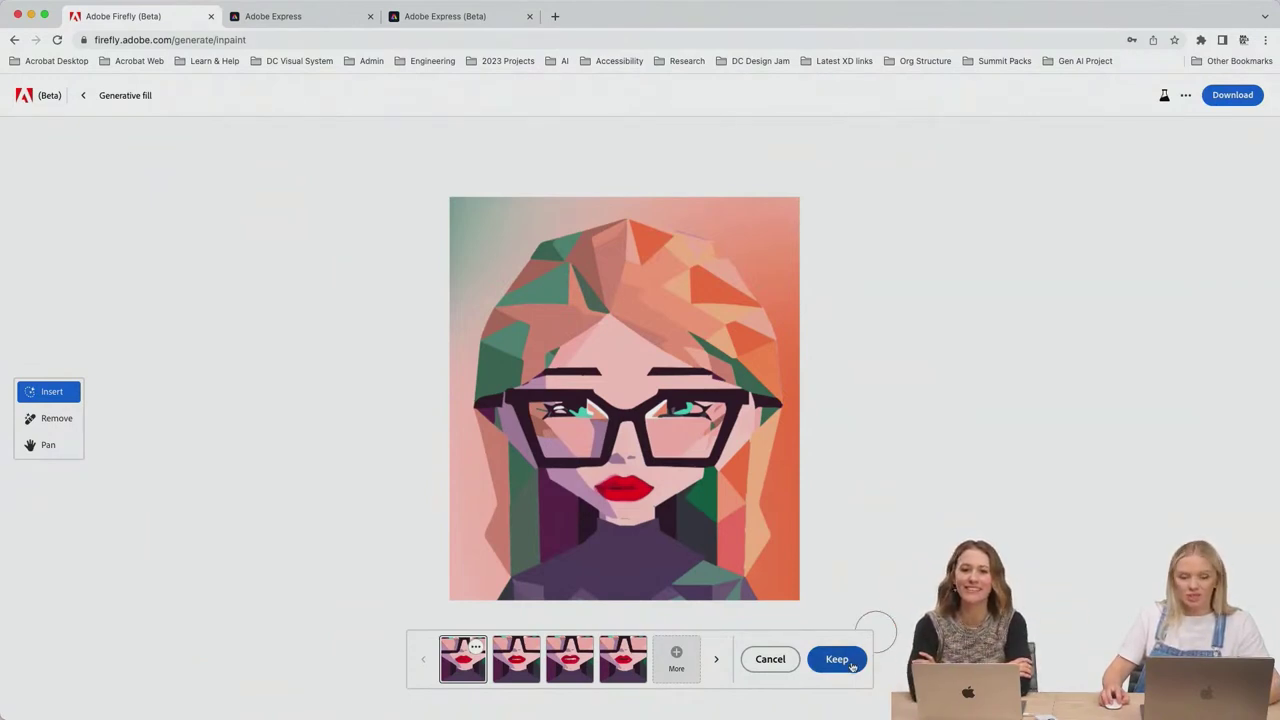
Step: Discard the generated lip variations and generate the fill again with the prompt "red lips geometric illustration"
{"action": "left_click", "coordinate": [770, 659]}
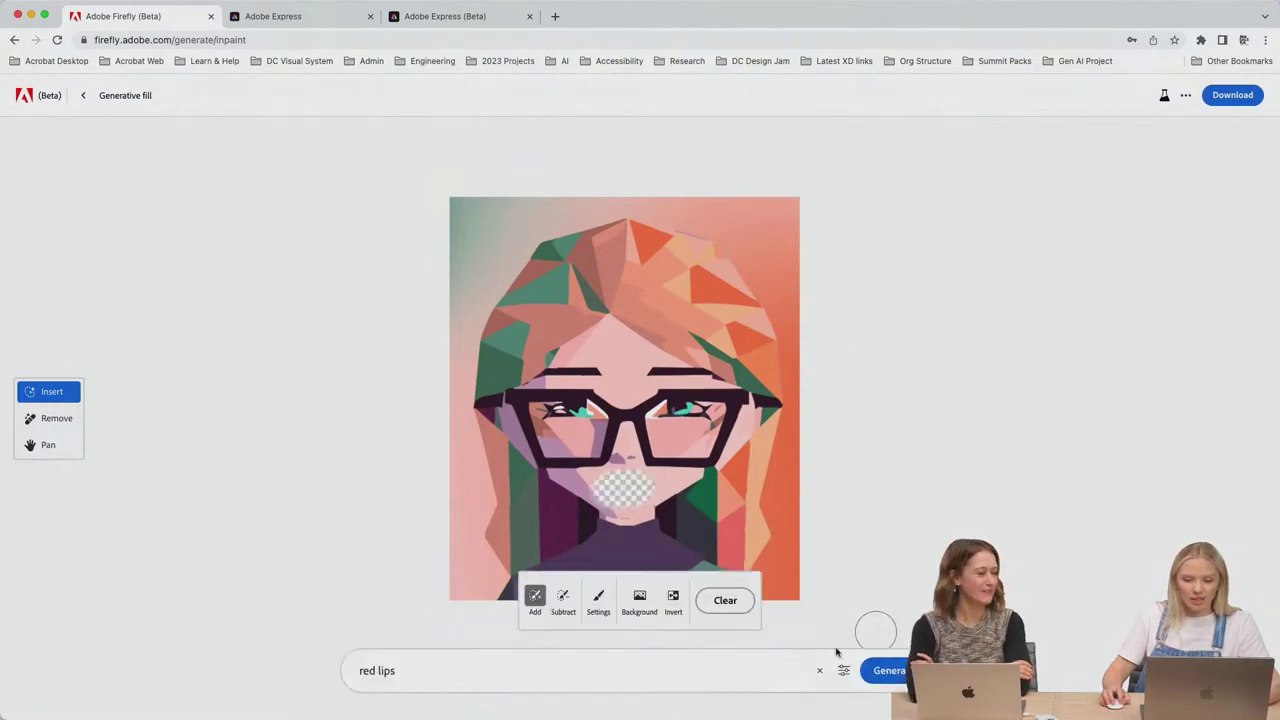
{"action": "left_click", "coordinate": [486, 677]}
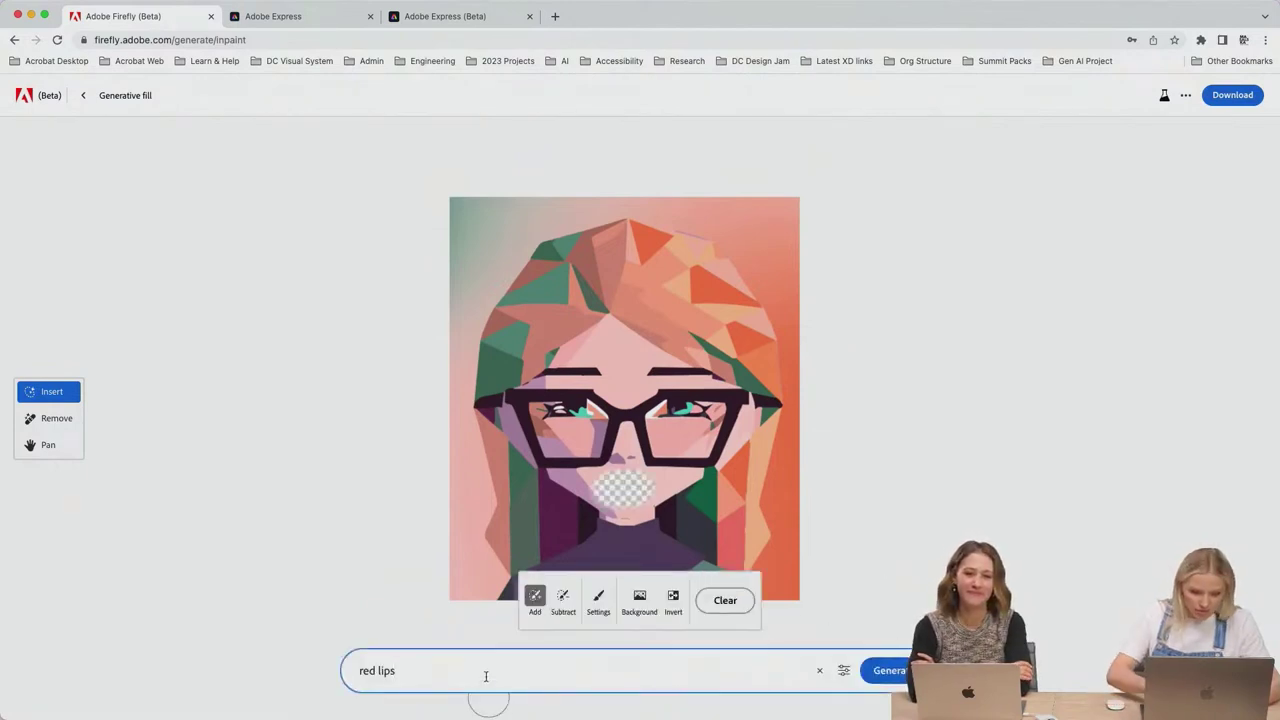
{"action": "type", "text": "geometric illustration"}
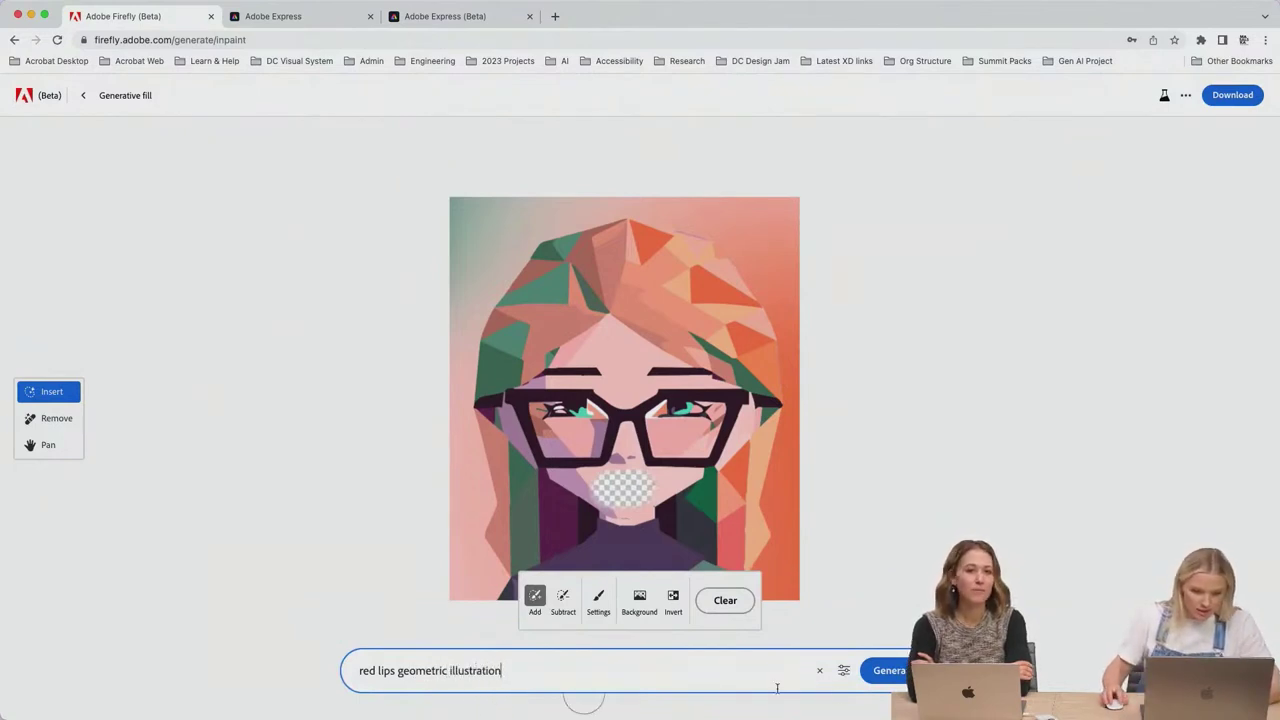
{"action": "left_click", "coordinate": [886, 670]}
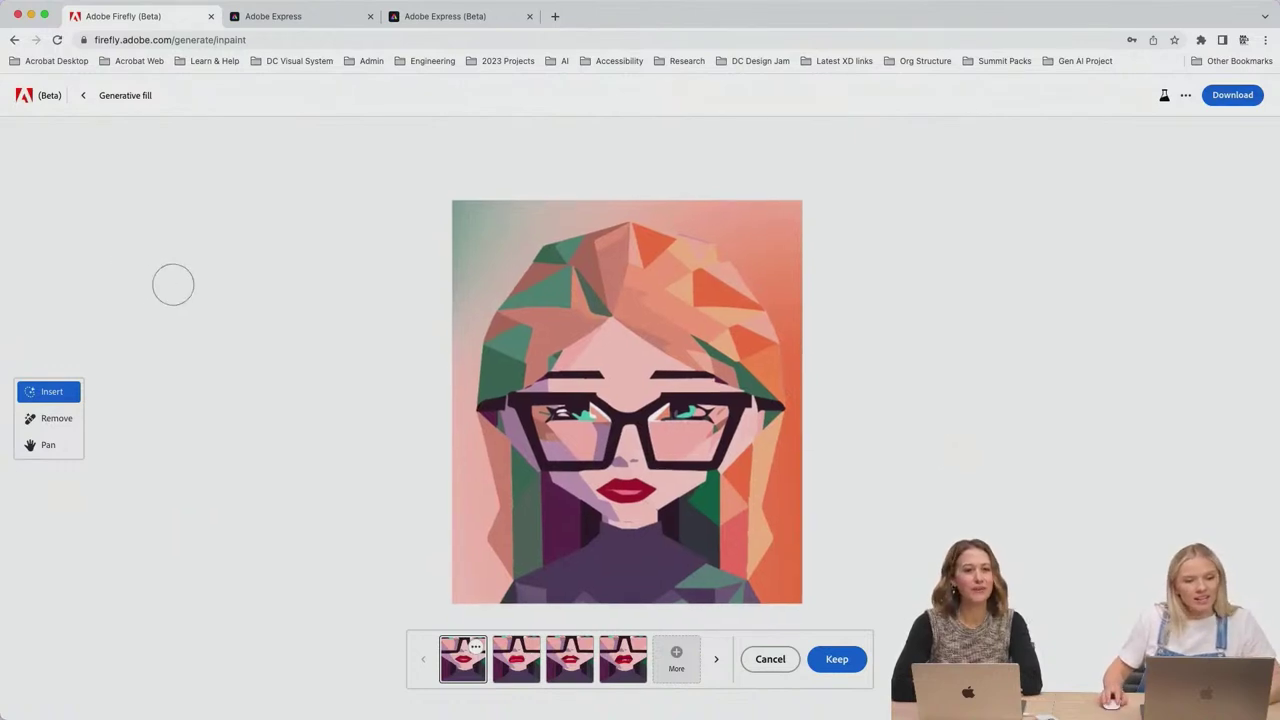
{"action": "scroll", "coordinate": [286, 316], "scroll_direction": "down", "scroll_amount": 1}
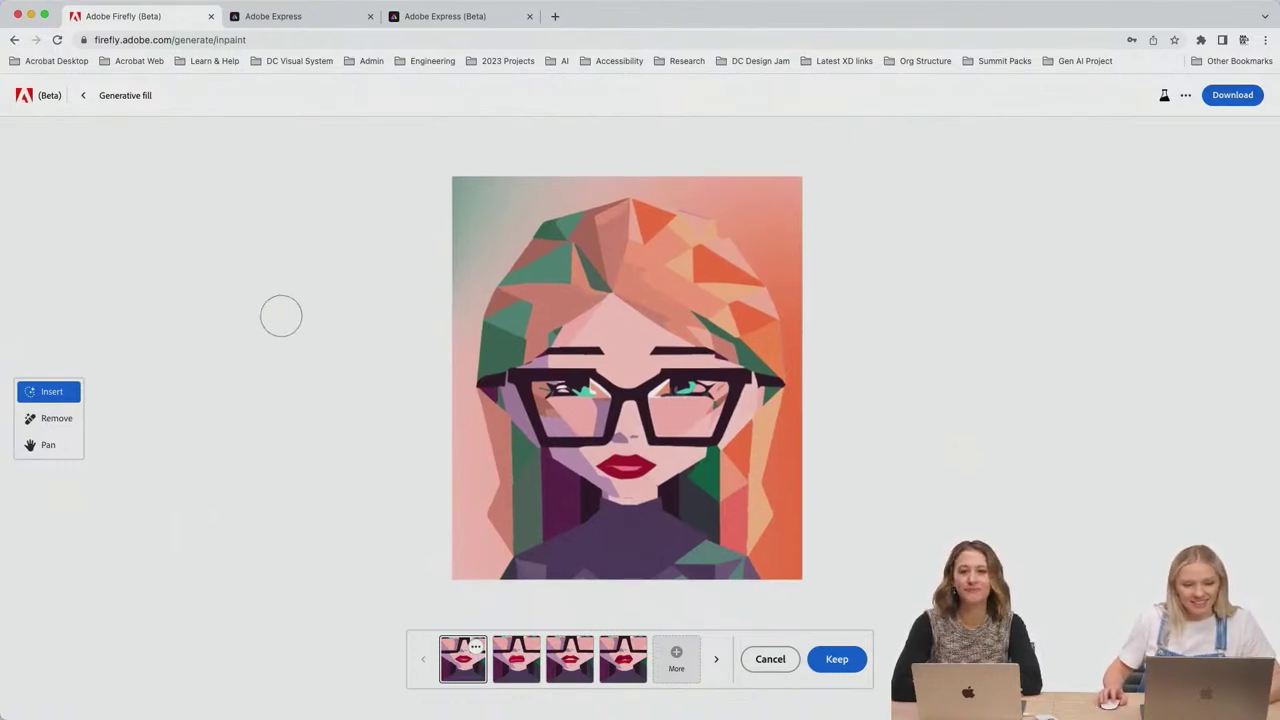
Step: Switch back to Illustrator and draw a vertical line about 19 px long with the Pen tool beside the background's upper-right corner
{"action": "left_click", "coordinate": [31, 15]}
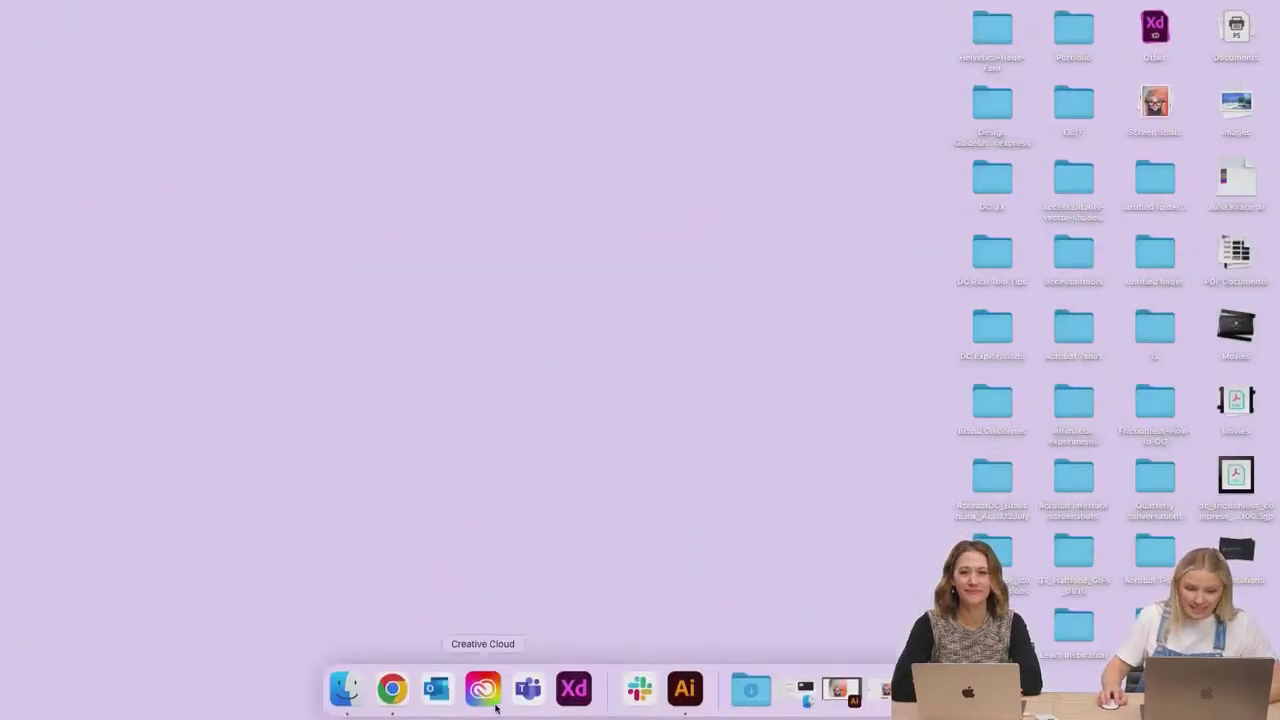
{"action": "left_click", "coordinate": [686, 688]}
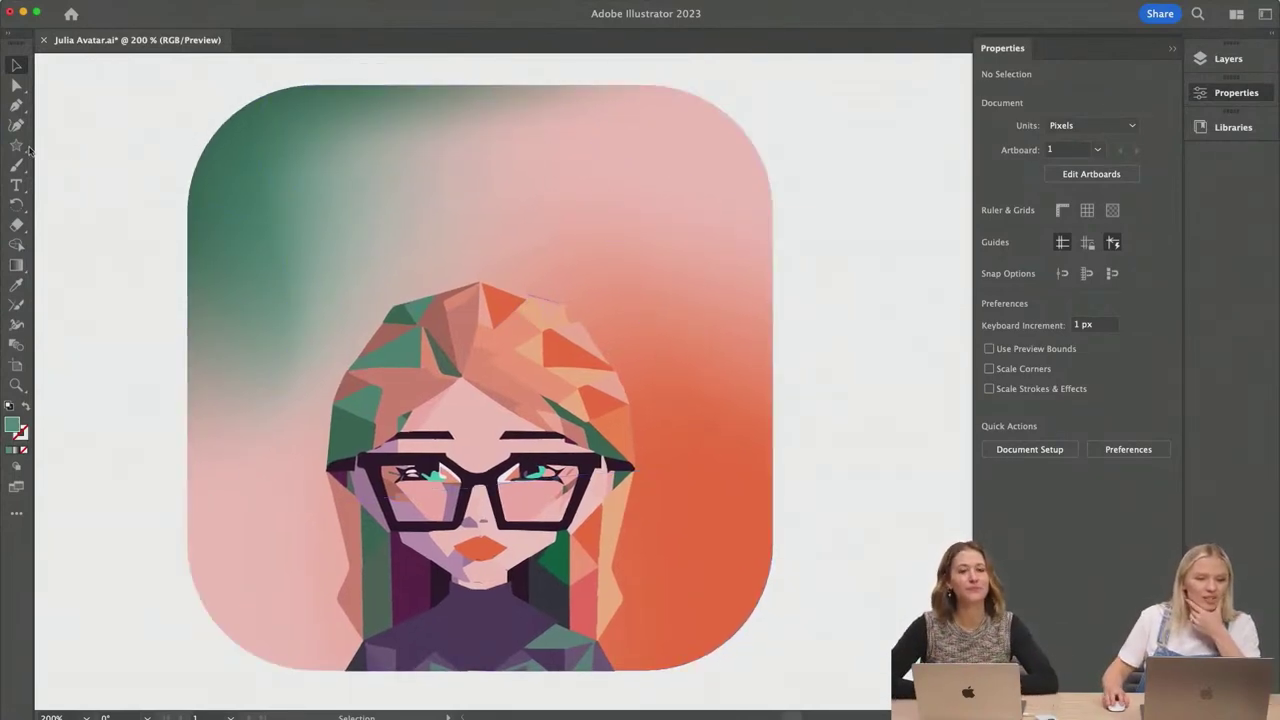
{"action": "left_click", "coordinate": [16, 104]}
{"action": "left_click", "coordinate": [792, 170]}
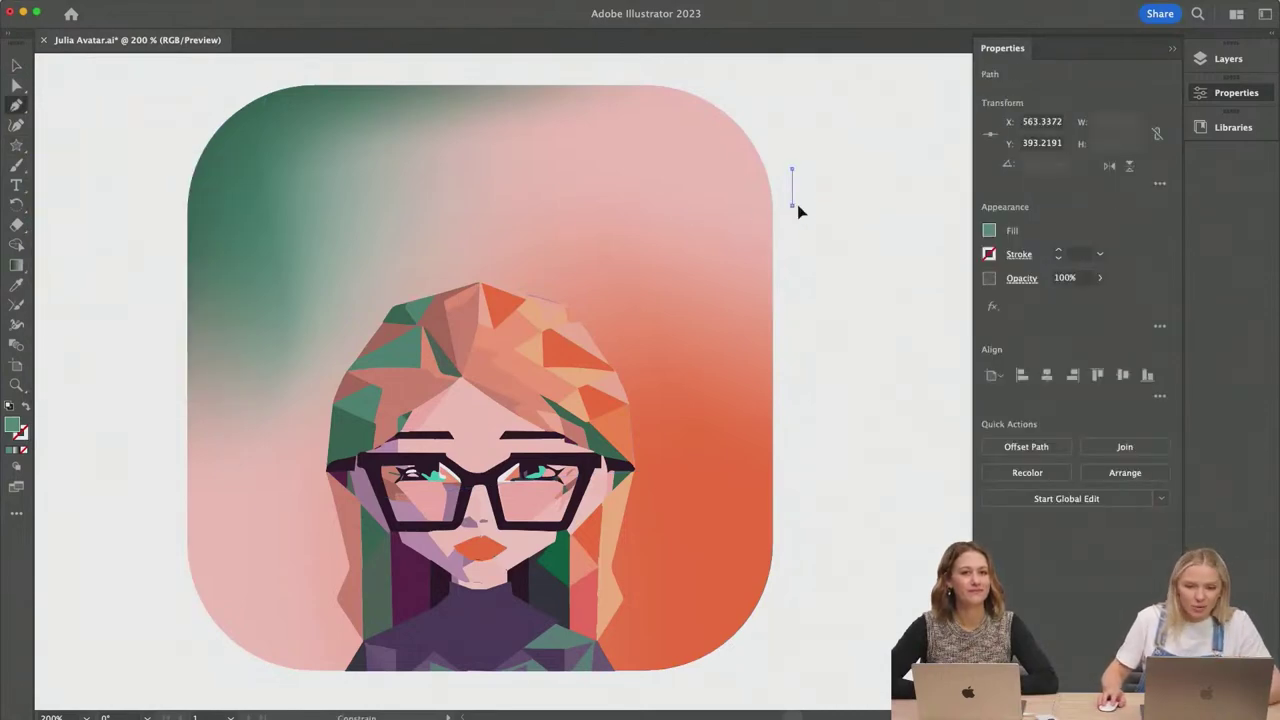
{"action": "left_click", "coordinate": [792, 204]}
{"action": "scroll", "coordinate": [800, 204], "scroll_direction": "up", "scroll_amount": 4}
{"action": "scroll", "coordinate": [800, 213], "scroll_direction": "up", "scroll_amount": 2}
{"action": "key", "text": "v"}
{"action": "scroll", "coordinate": [338, 528], "scroll_direction": "down", "scroll_amount": 6}
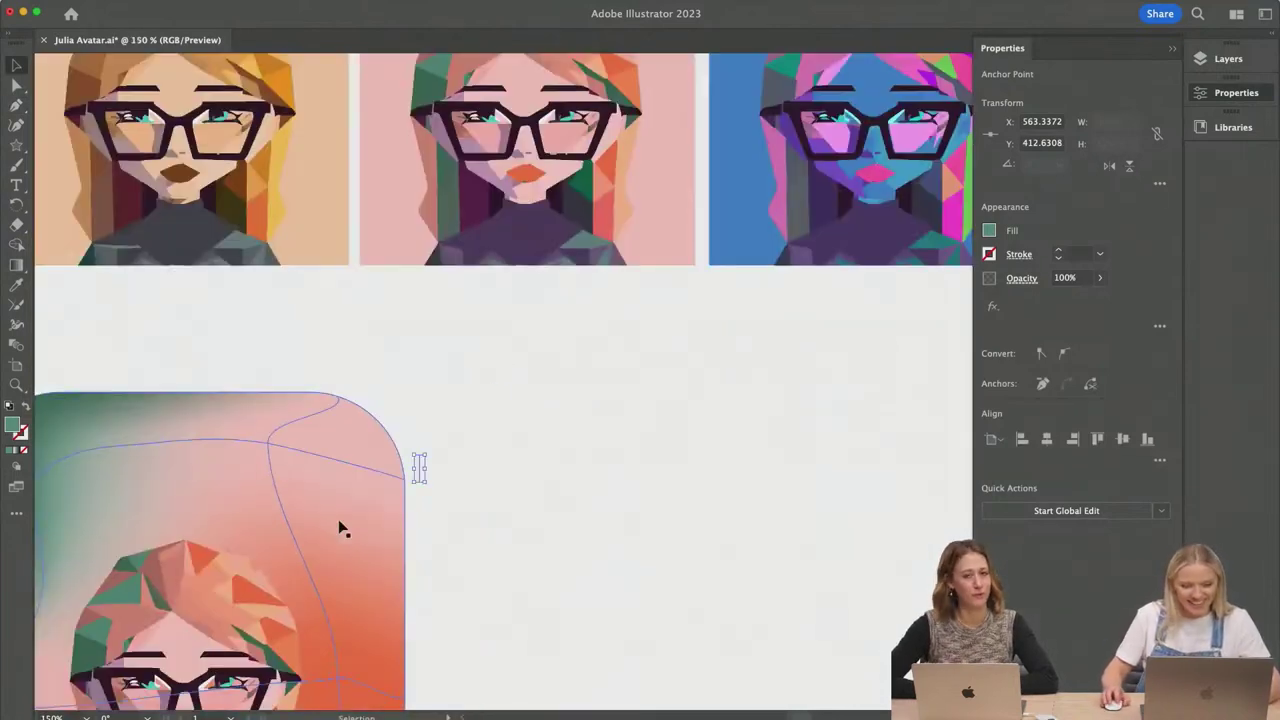
{"action": "key", "text": "i"}
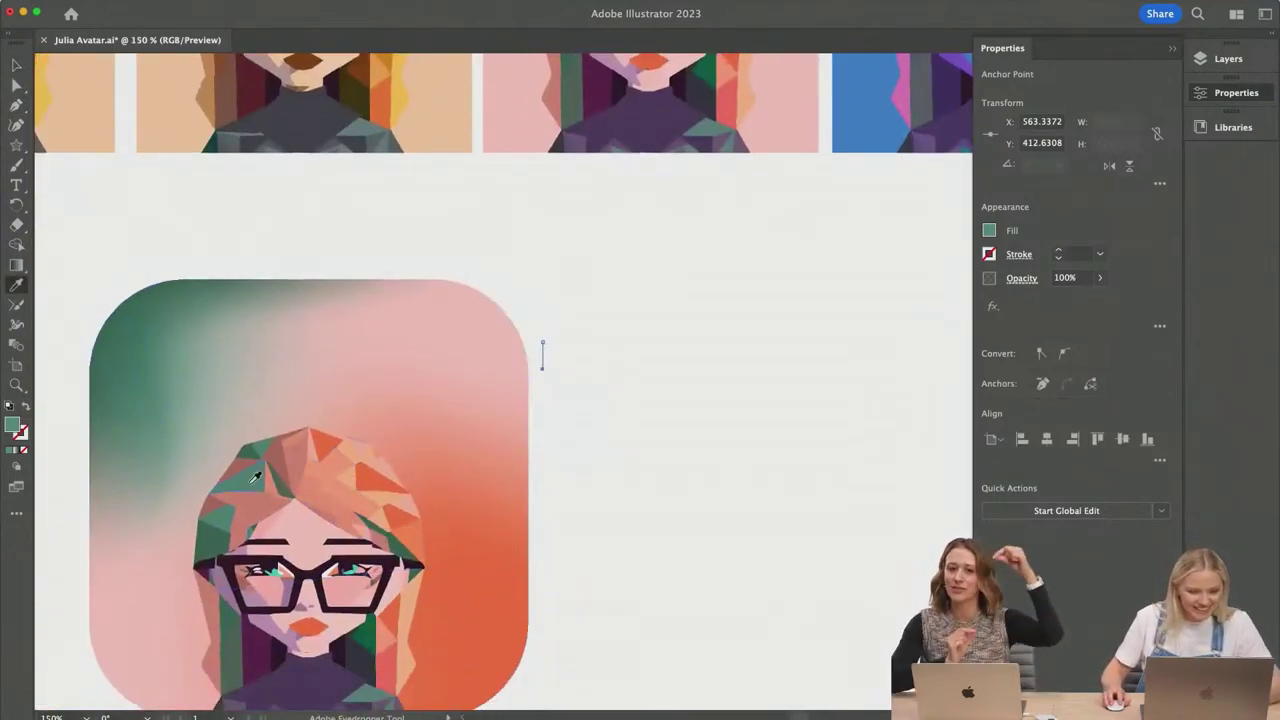
{"action": "scroll", "coordinate": [564, 399], "scroll_direction": "up", "scroll_amount": 3}
{"action": "key", "text": "v"}
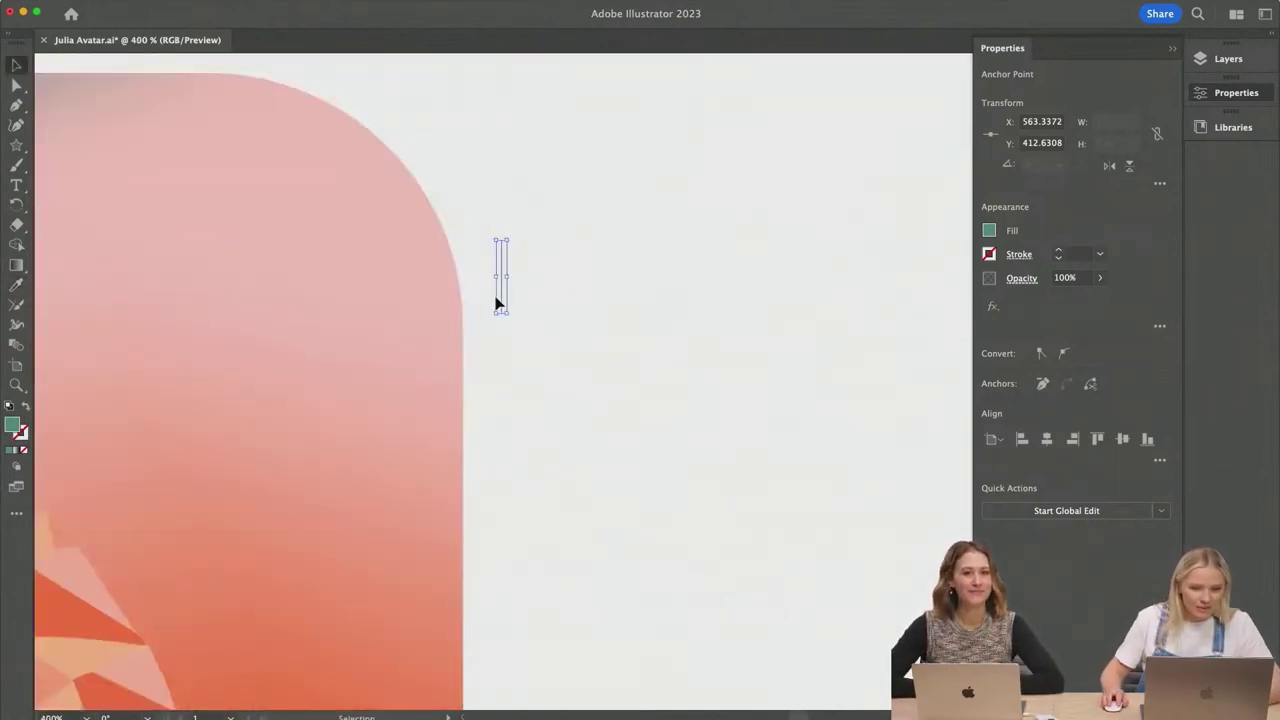
Step: Duplicate the short vertical line directly below itself with a small gap and give both lines a 5 pt stroke
{"action": "mouse_move", "coordinate": [502, 298]}
{"action": "left_mouse_down"}
{"action": "mouse_move", "coordinate": [487, 401]}
{"action": "mouse_move", "coordinate": [515, 300]}
{"action": "left_mouse_up"}
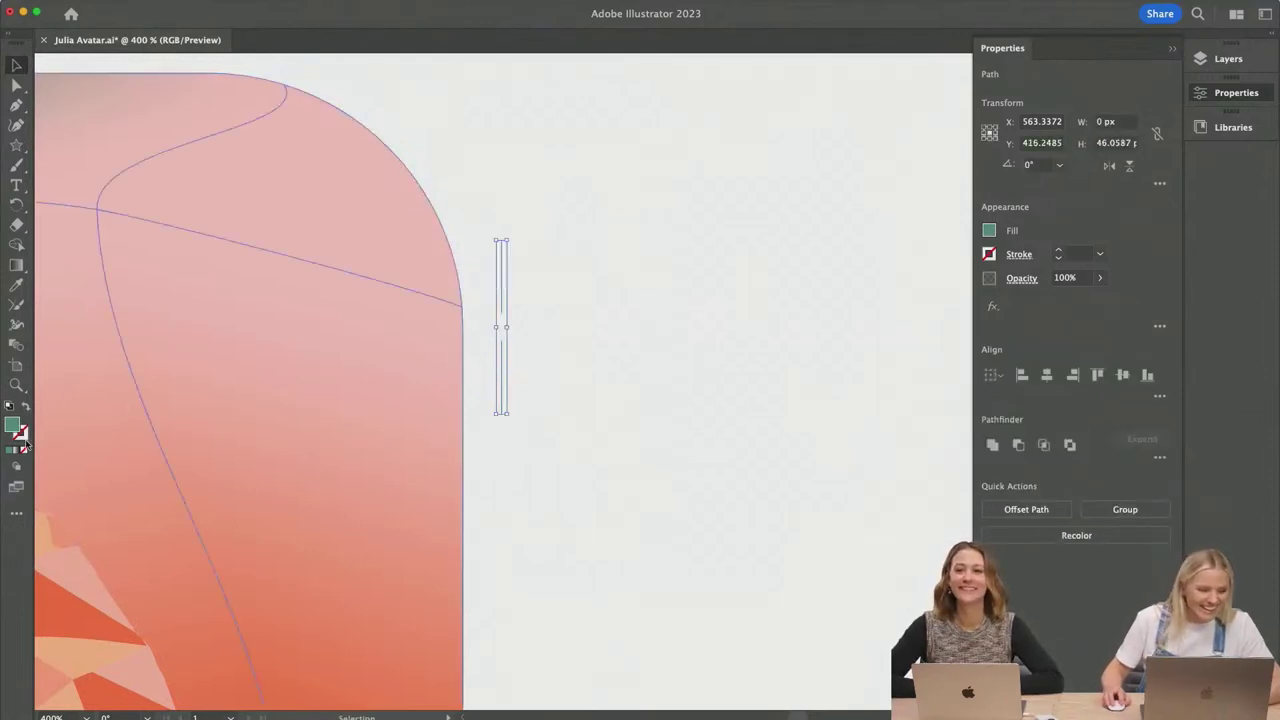
{"action": "left_click", "coordinate": [1056, 250]}
{"action": "left_click", "coordinate": [1056, 250]}
{"action": "left_click", "coordinate": [1056, 250]}
{"action": "left_click", "coordinate": [1056, 250]}
{"action": "left_click", "coordinate": [590, 366]}
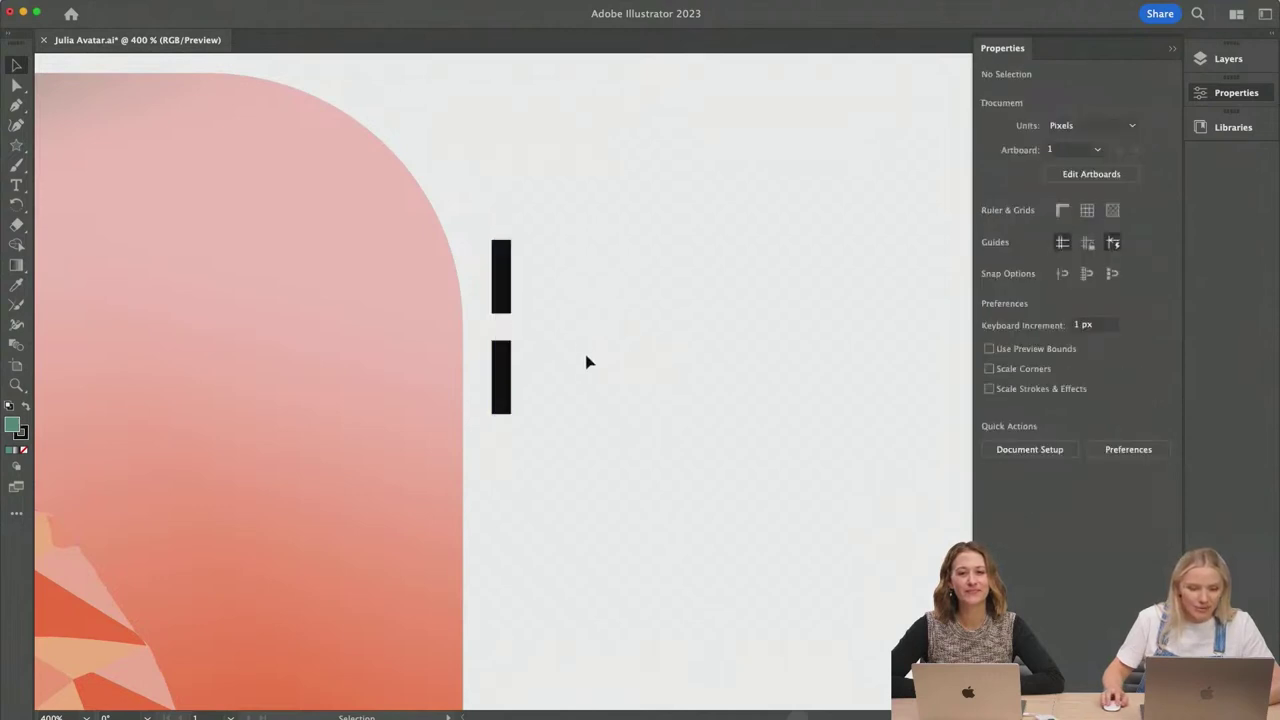
Step: Duplicate the pair of vertical lines, rotate the copy 90°, and center it on the original pair to form an open cross
{"action": "left_click_drag", "start_coordinate": [574, 268], "coordinate": [479, 330]}
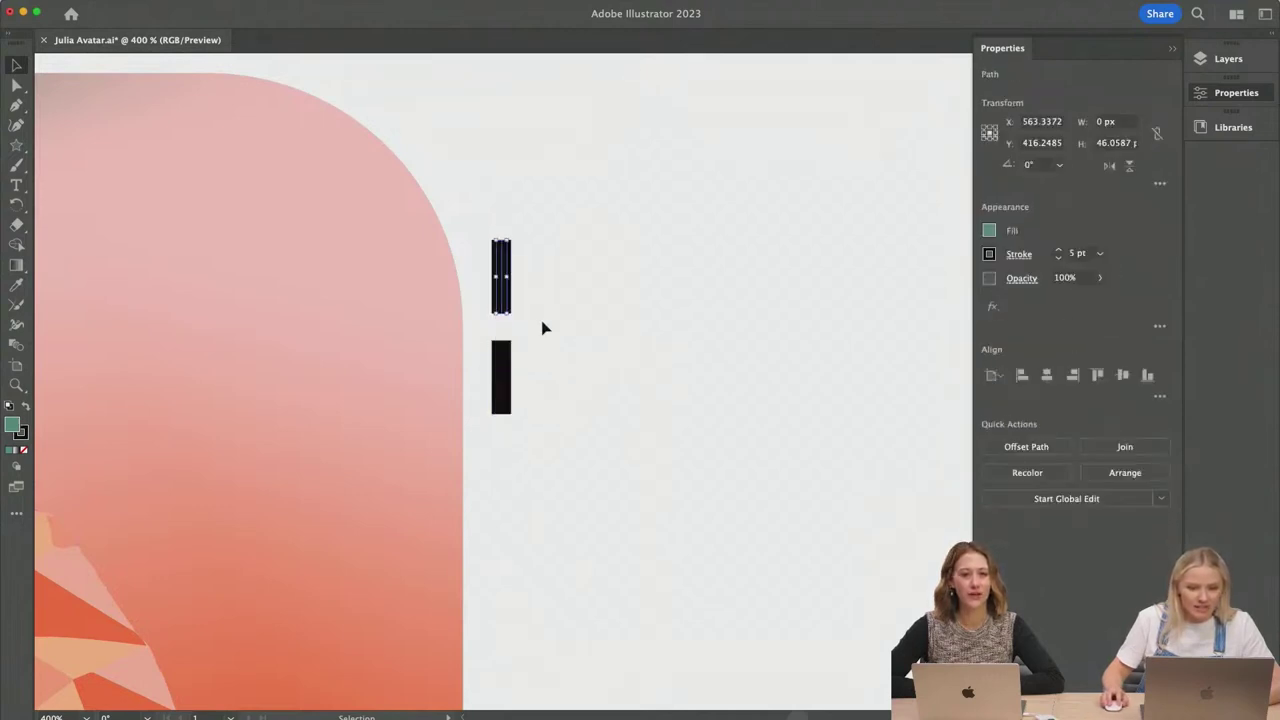
{"action": "left_click", "coordinate": [503, 372], "text": "shift"}
{"action": "left_click_drag", "start_coordinate": [503, 372], "coordinate": [623, 372]}
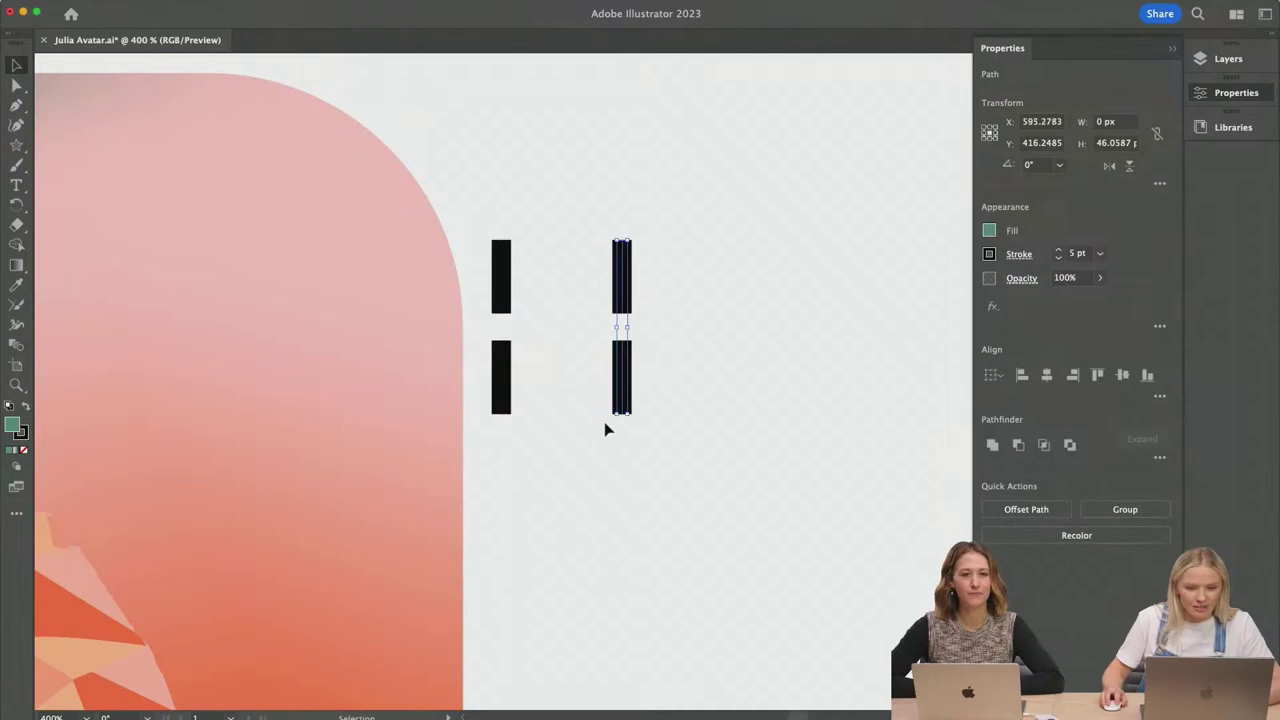
{"action": "left_click_drag", "start_coordinate": [610, 419], "coordinate": [574, 330]}
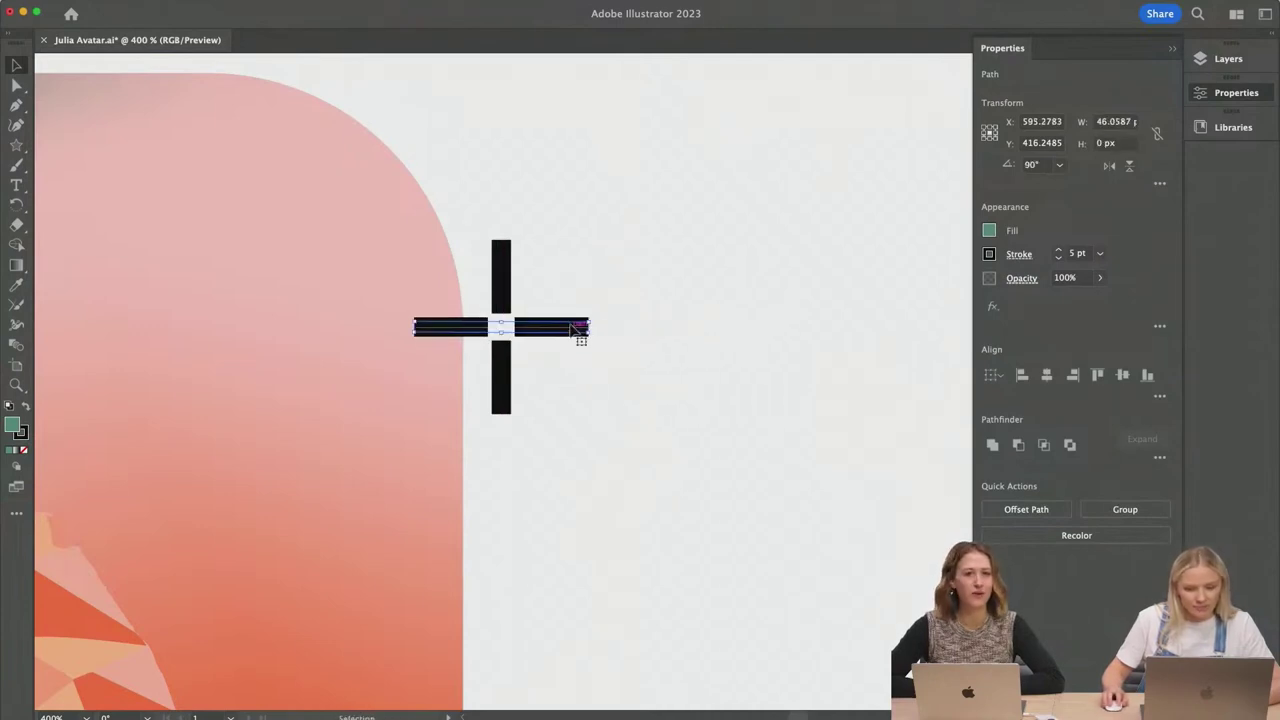
{"action": "left_click", "coordinate": [603, 330]}
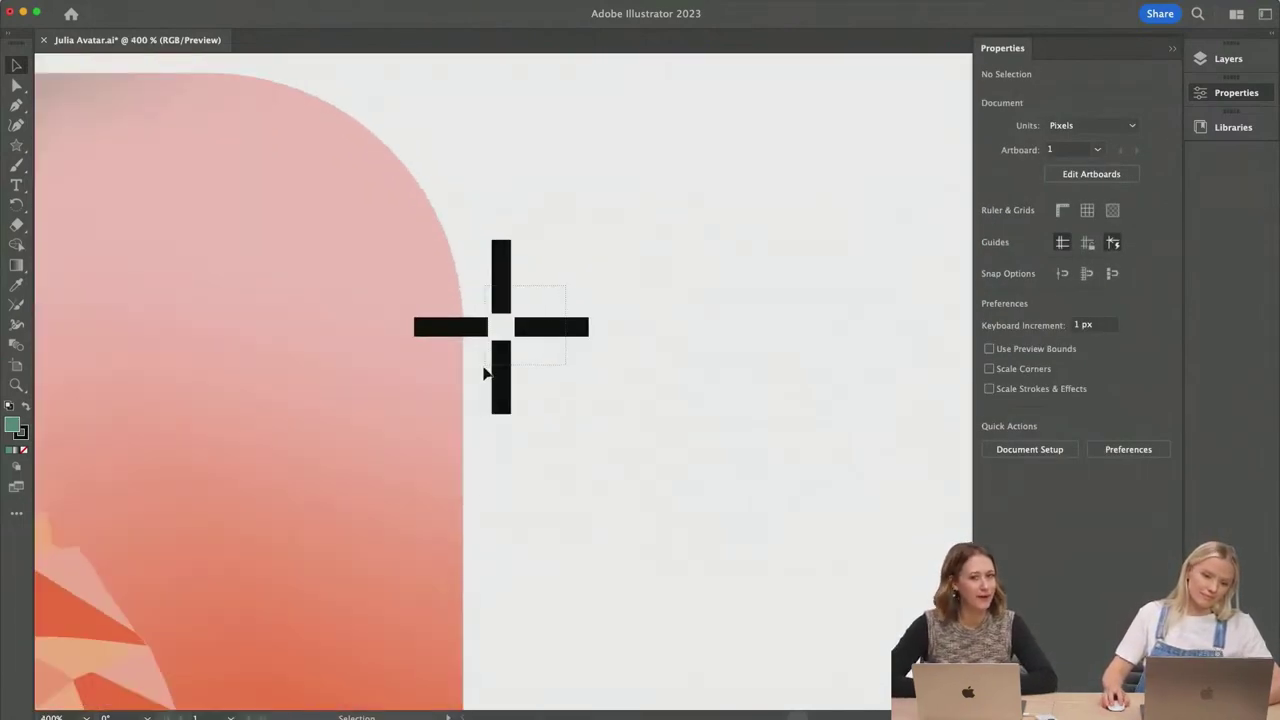
Step: Set the stroke of the cross's four lines to 2 pt and move the cross onto the background's pink upper-right area
{"action": "left_click_drag", "start_coordinate": [484, 373], "coordinate": [514, 380]}
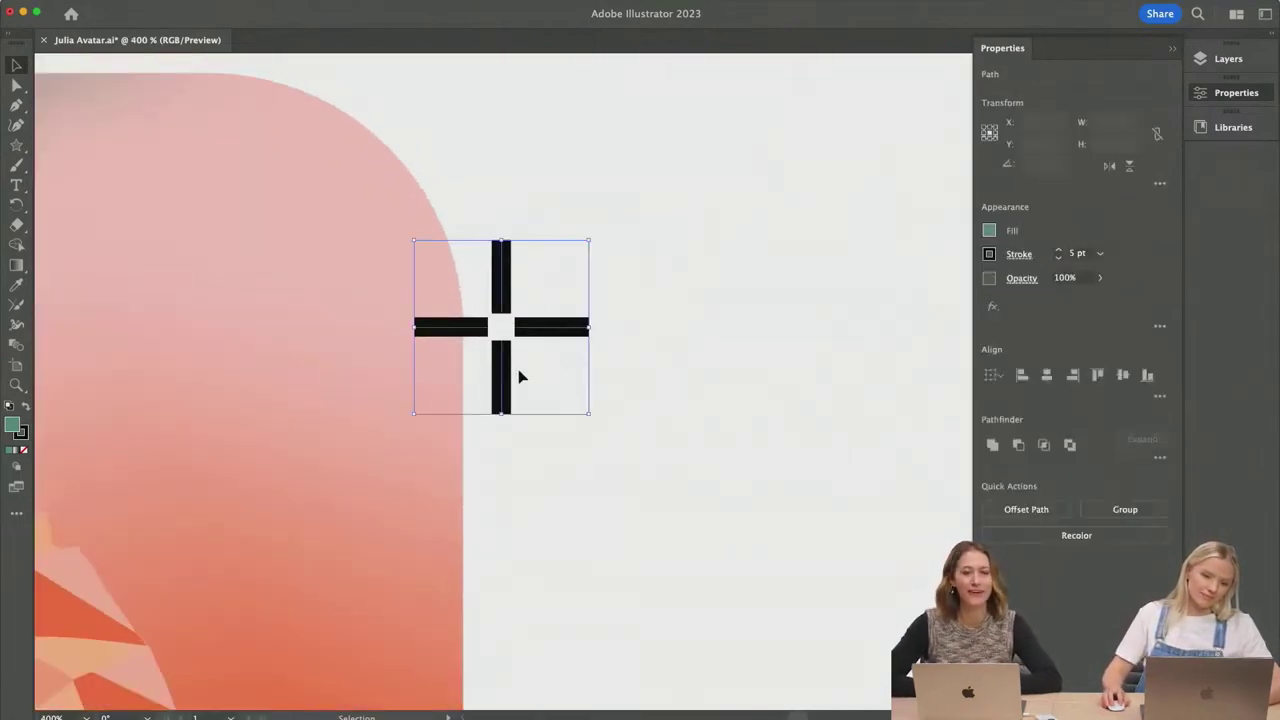
{"action": "left_click", "coordinate": [1059, 260]}
{"action": "left_click", "coordinate": [1059, 260]}
{"action": "left_click", "coordinate": [1059, 260]}
{"action": "scroll", "coordinate": [661, 438], "scroll_direction": "down", "scroll_amount": 5}
{"action": "scroll", "coordinate": [660, 436], "scroll_direction": "up", "scroll_amount": 1}
{"action": "left_click_drag", "start_coordinate": [645, 377], "coordinate": [582, 375]}
{"action": "left_click", "coordinate": [721, 456]}
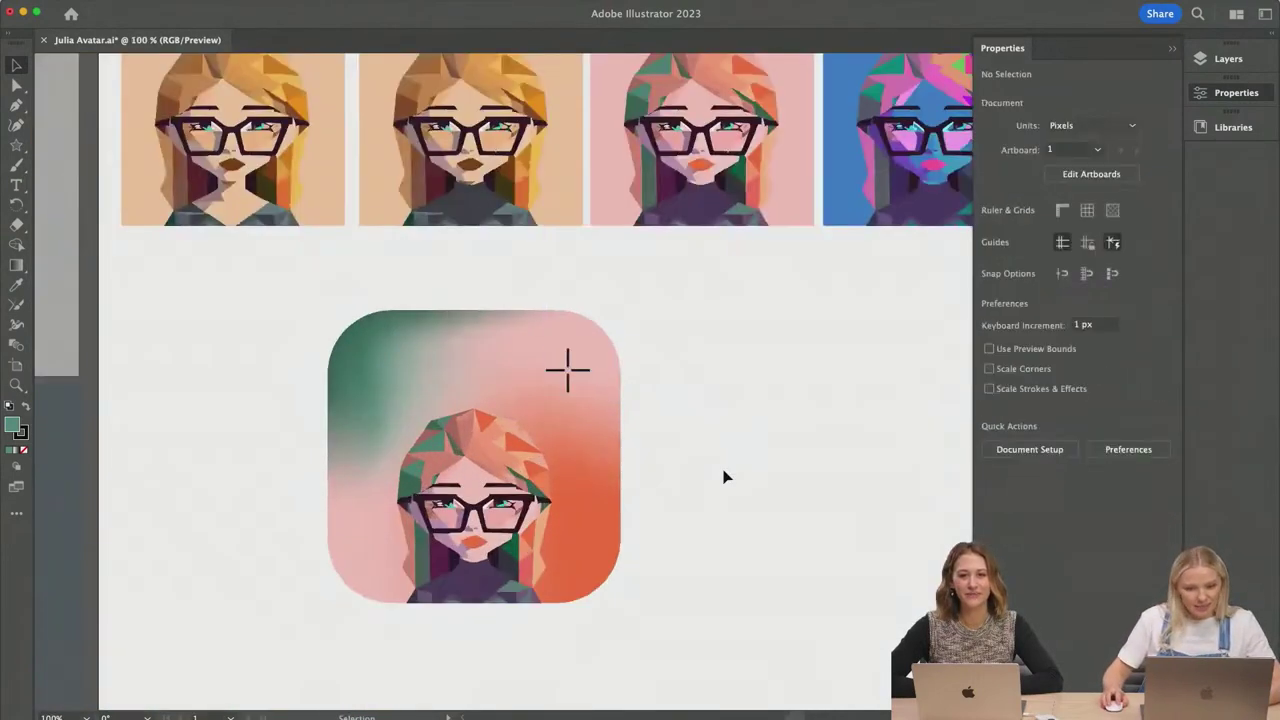
Step: Set the stroke color of the cross's four lines to white, ffffff
{"action": "scroll", "coordinate": [590, 376], "scroll_direction": "up", "scroll_amount": 3}
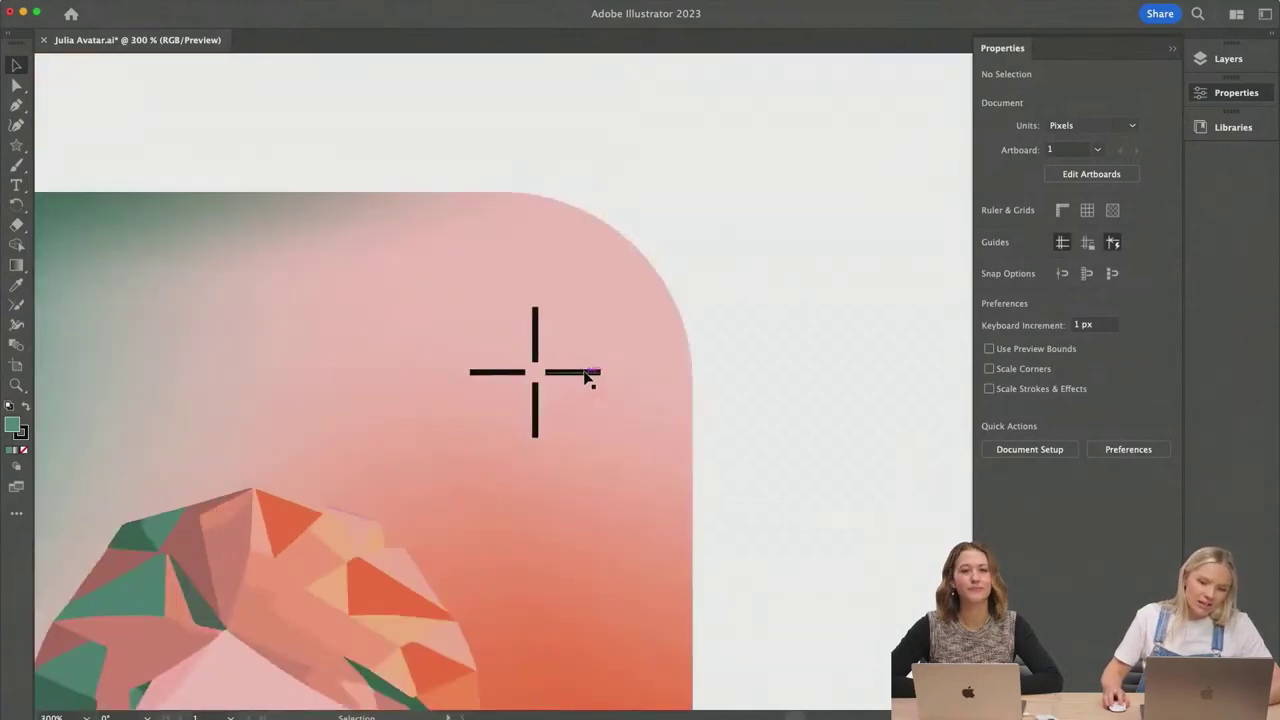
{"action": "left_click", "coordinate": [589, 373]}
{"action": "left_click", "coordinate": [536, 342], "text": "shift"}
{"action": "left_click", "coordinate": [514, 373], "text": "shift"}
{"action": "left_click", "coordinate": [533, 409], "text": "shift"}
{"action": "double_click", "coordinate": [22, 435]}
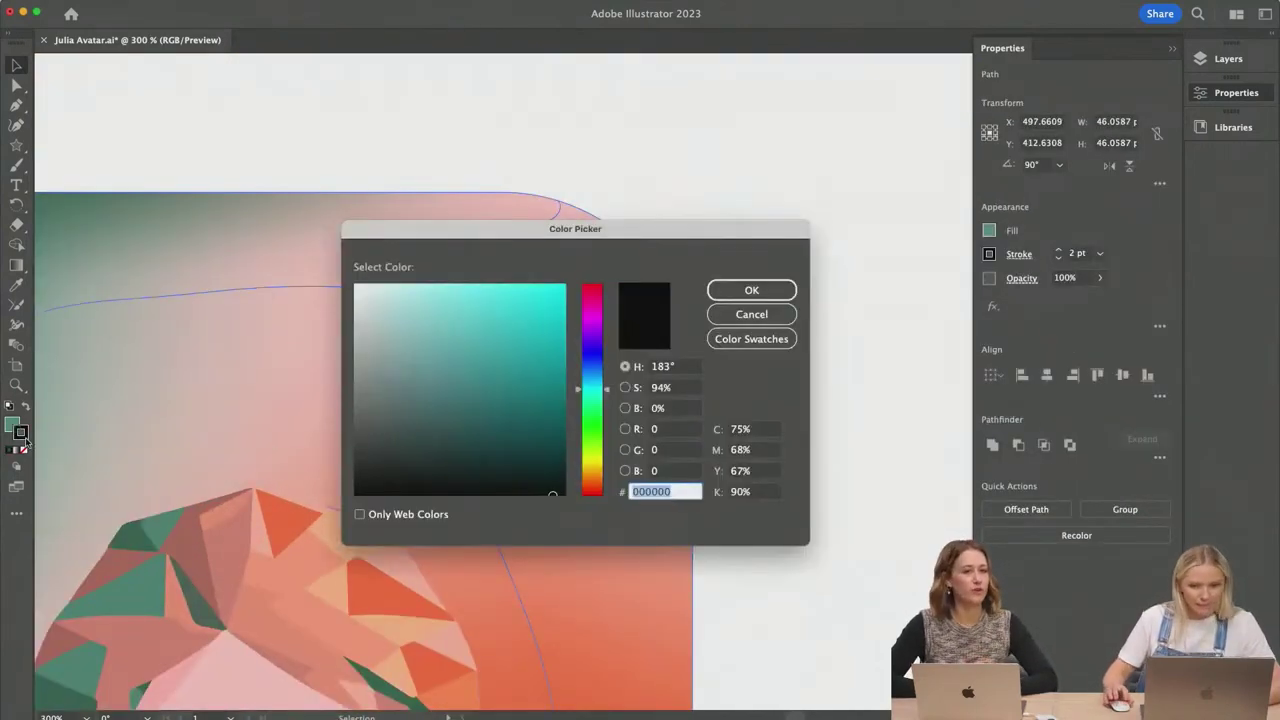
{"action": "type", "text": "ffffff"}
{"action": "left_click", "coordinate": [788, 289]}
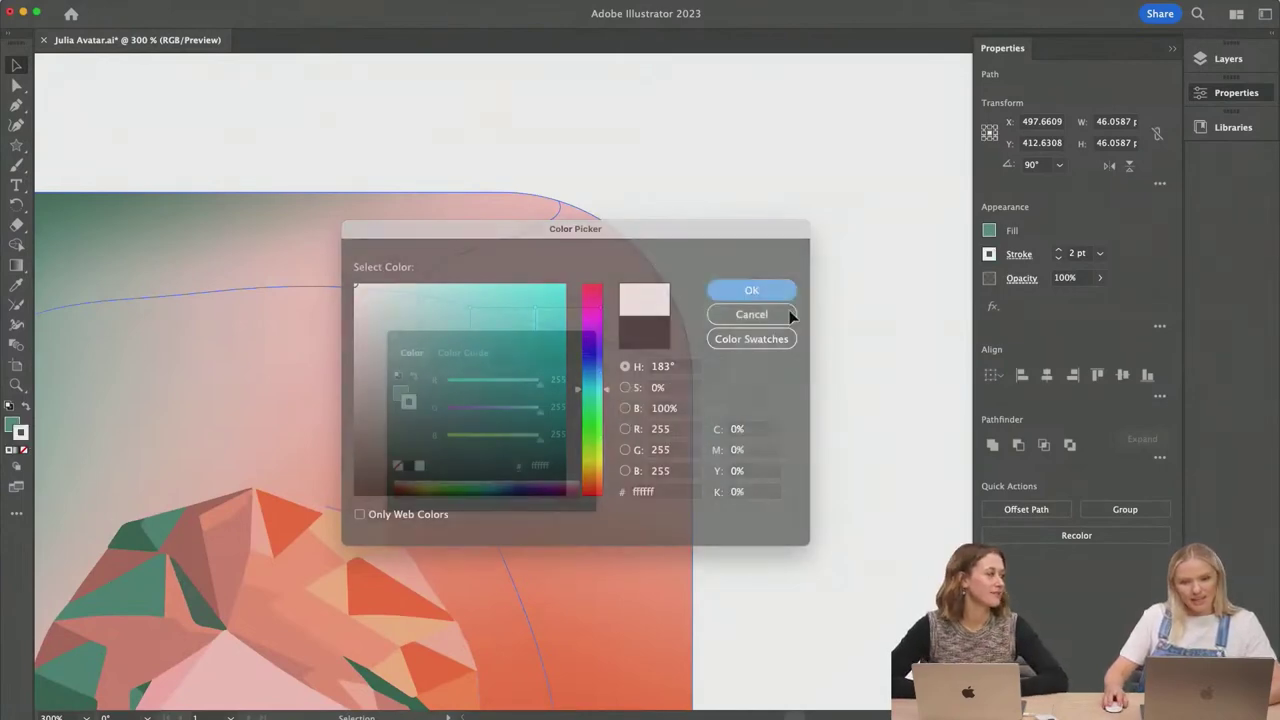
Step: Remove the green fill from the cross's four lines
{"action": "left_click", "coordinate": [395, 340]}
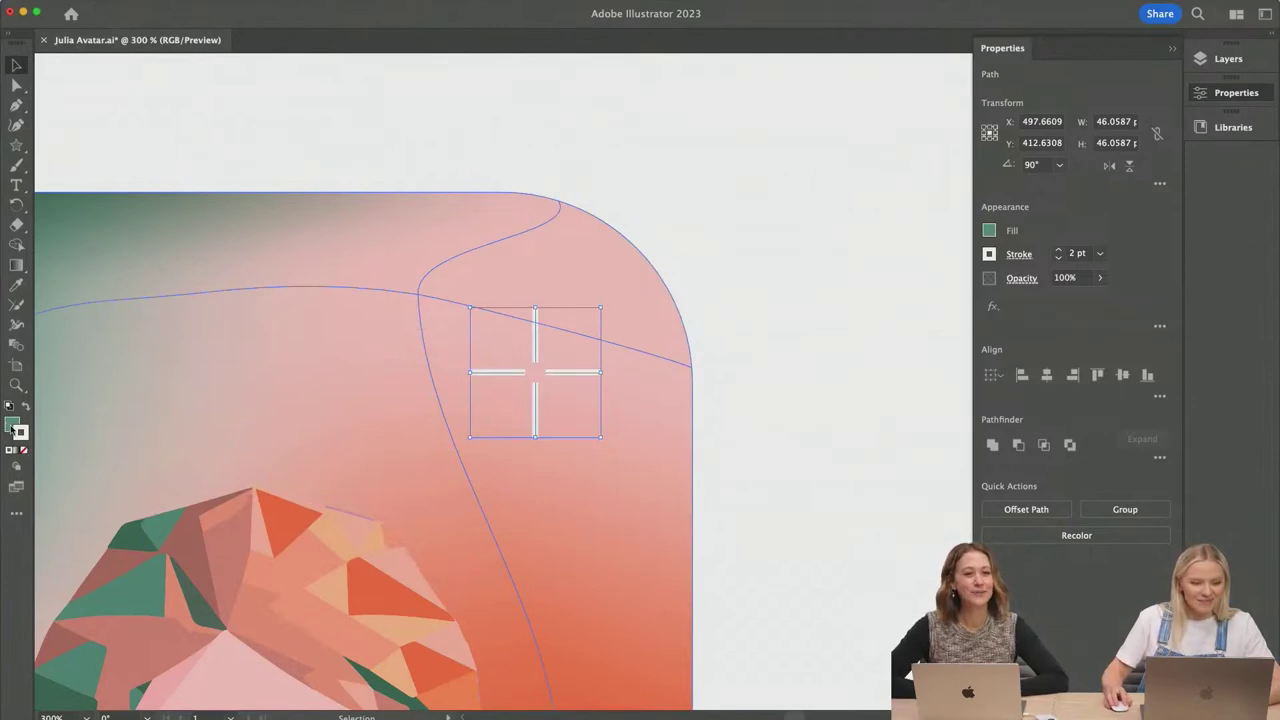
{"action": "left_click", "coordinate": [24, 450]}
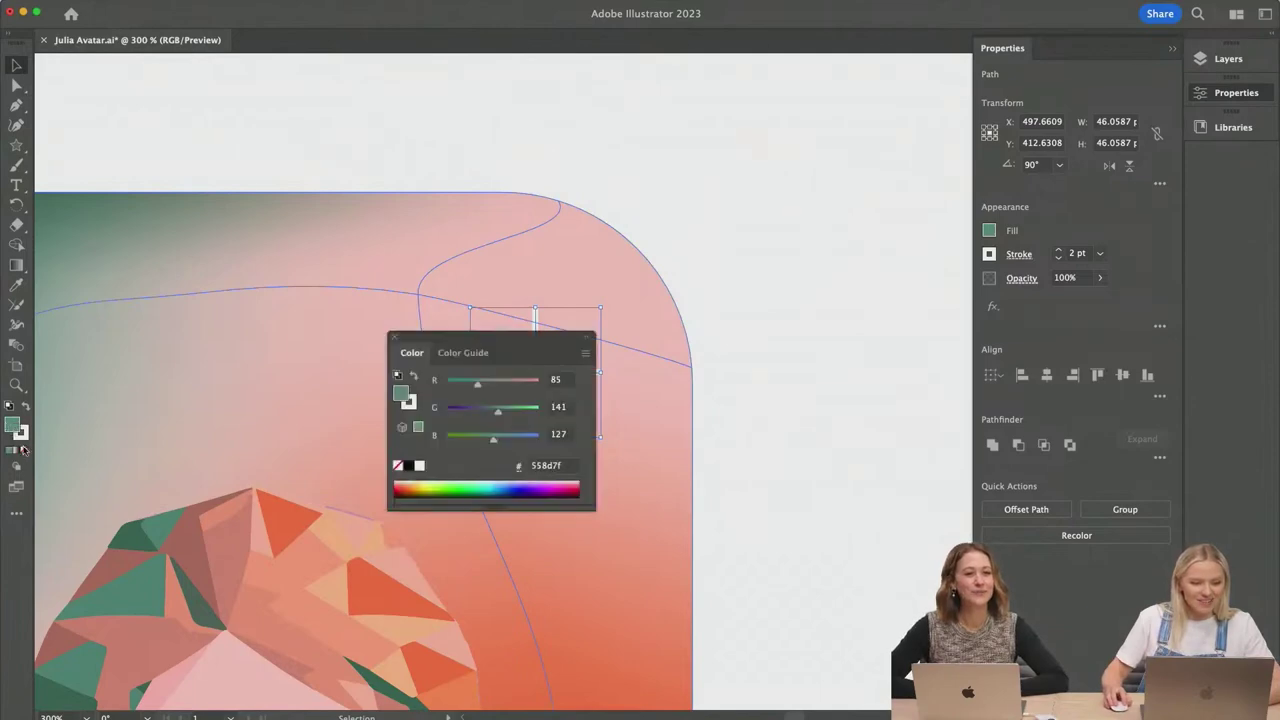
{"action": "left_click", "coordinate": [392, 340]}
{"action": "key", "text": "ctrl+1"}
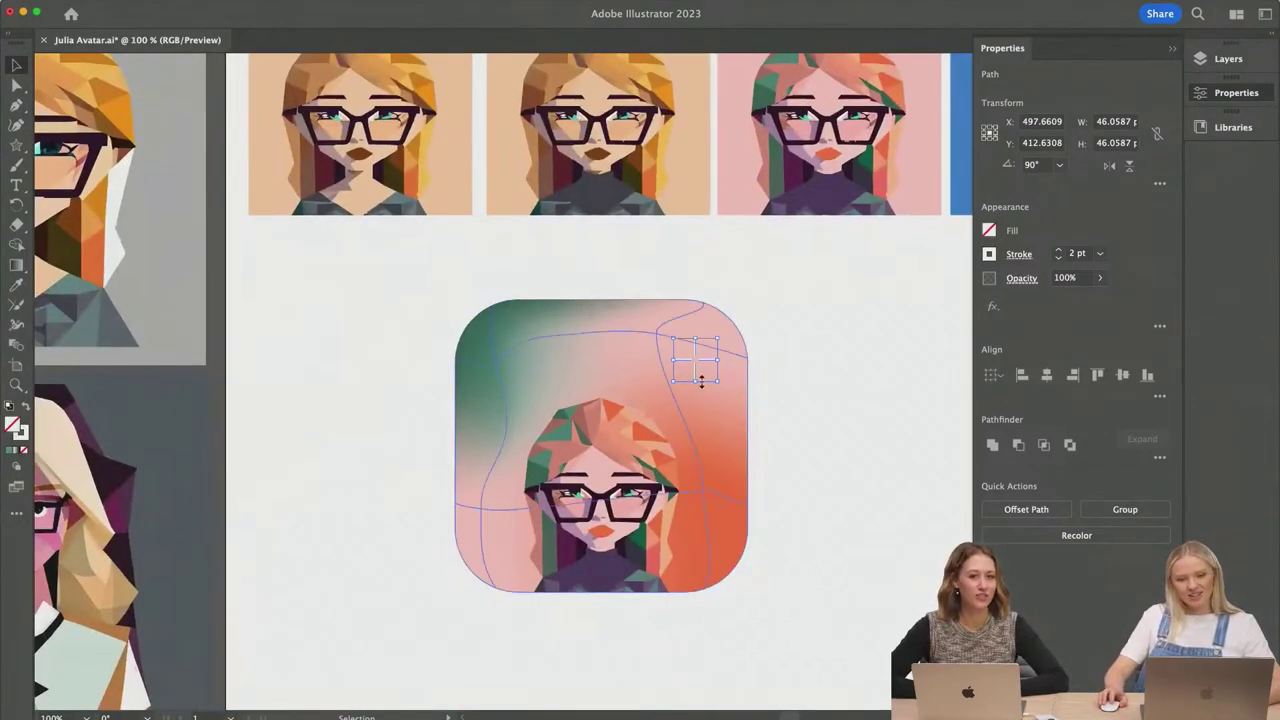
{"action": "key", "text": "ctrl+plus"}
{"action": "key", "text": "ctrl+plus"}
{"action": "key", "text": "ctrl+plus"}
{"action": "key", "text": "ctrl+plus"}
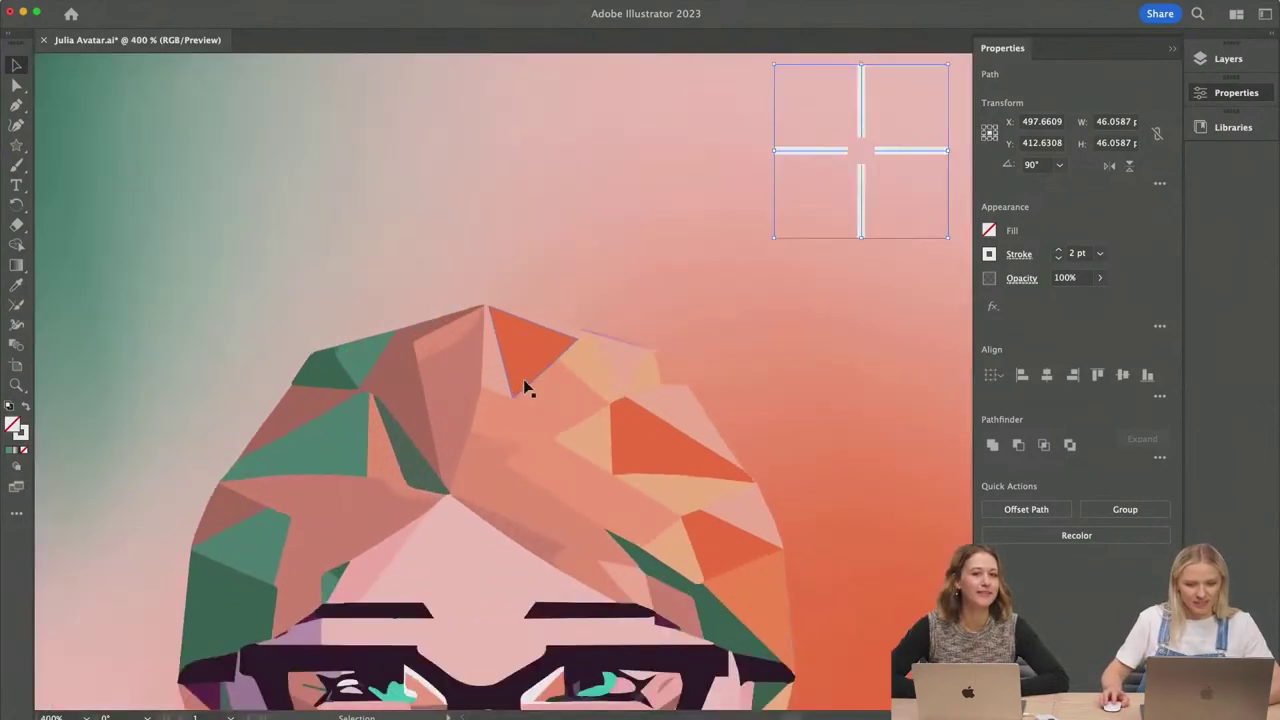
Step: Scale the white cross down to about 35 px and place a half-size copy in the background's green upper-left area
{"action": "key", "text": "ctrl+minus"}
{"action": "key", "text": "ctrl+minus"}
{"action": "left_click_drag", "start_coordinate": [737, 220], "coordinate": [338, 208]}
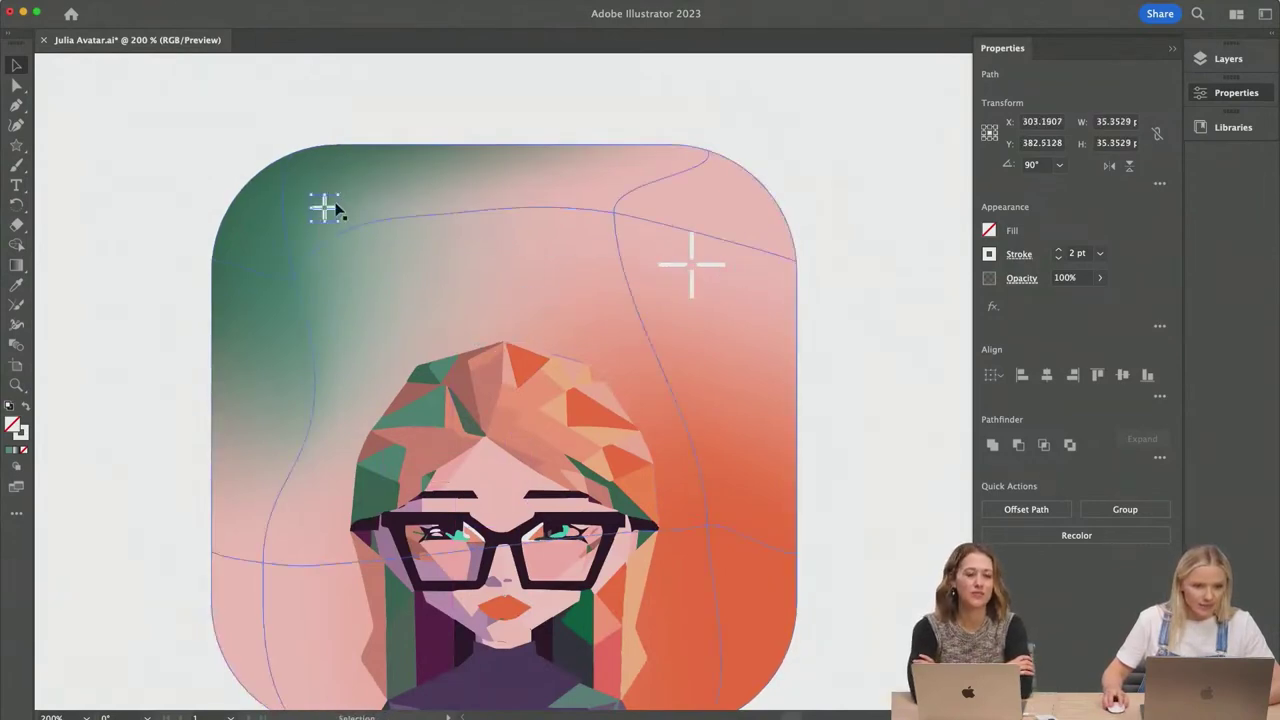
{"action": "left_click", "coordinate": [357, 134]}
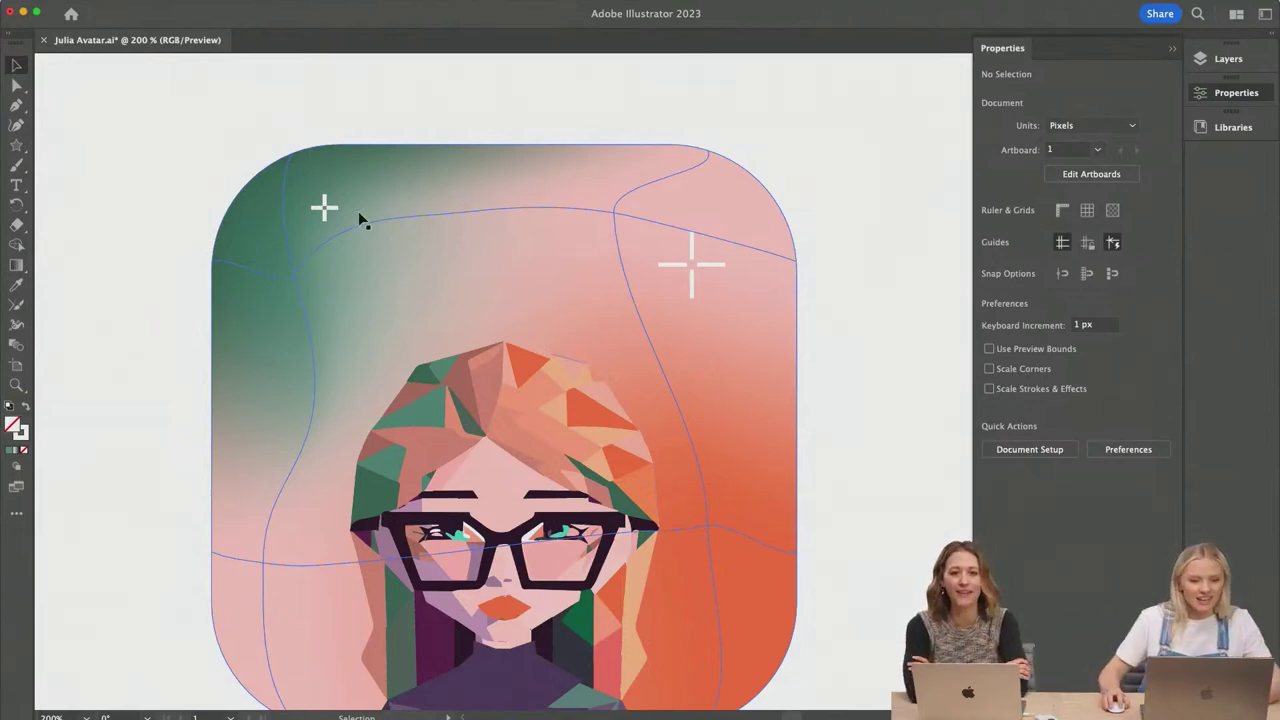
Step: Move the small cross's four lines outward from its center to open a wider gap in the middle
{"action": "left_click_drag", "start_coordinate": [323, 207], "coordinate": [300, 207]}
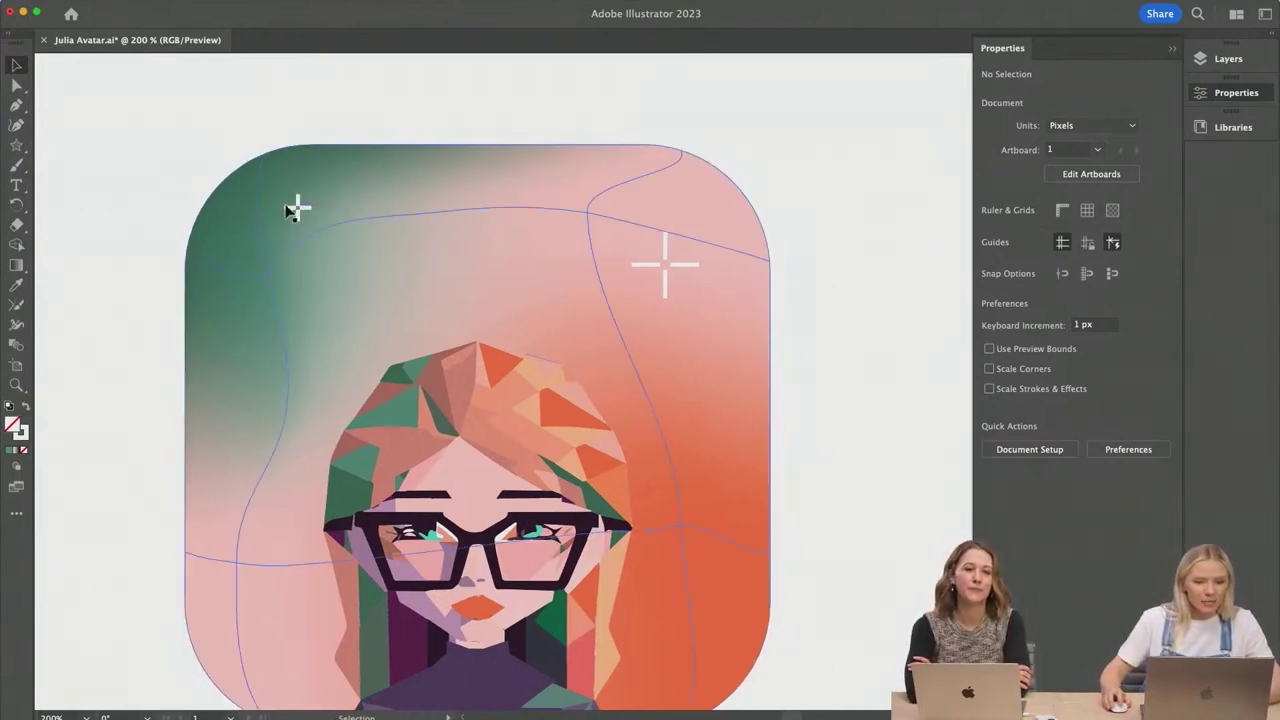
{"action": "scroll", "coordinate": [293, 209], "scroll_direction": "up", "scroll_amount": 5}
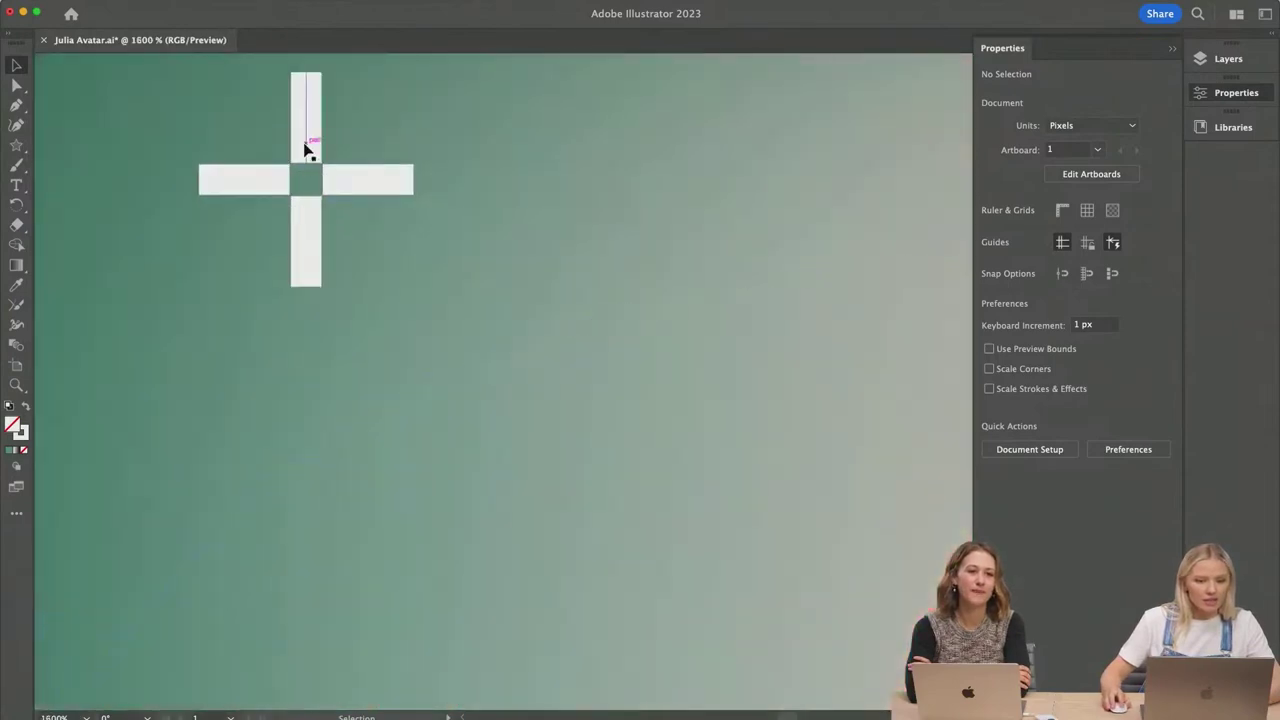
{"action": "left_click_drag", "start_coordinate": [306, 147], "coordinate": [305, 128]}
{"action": "left_click_drag", "start_coordinate": [306, 246], "coordinate": [305, 272]}
{"action": "left_click_drag", "start_coordinate": [349, 186], "coordinate": [371, 183]}
{"action": "left_click_drag", "start_coordinate": [274, 183], "coordinate": [226, 182]}
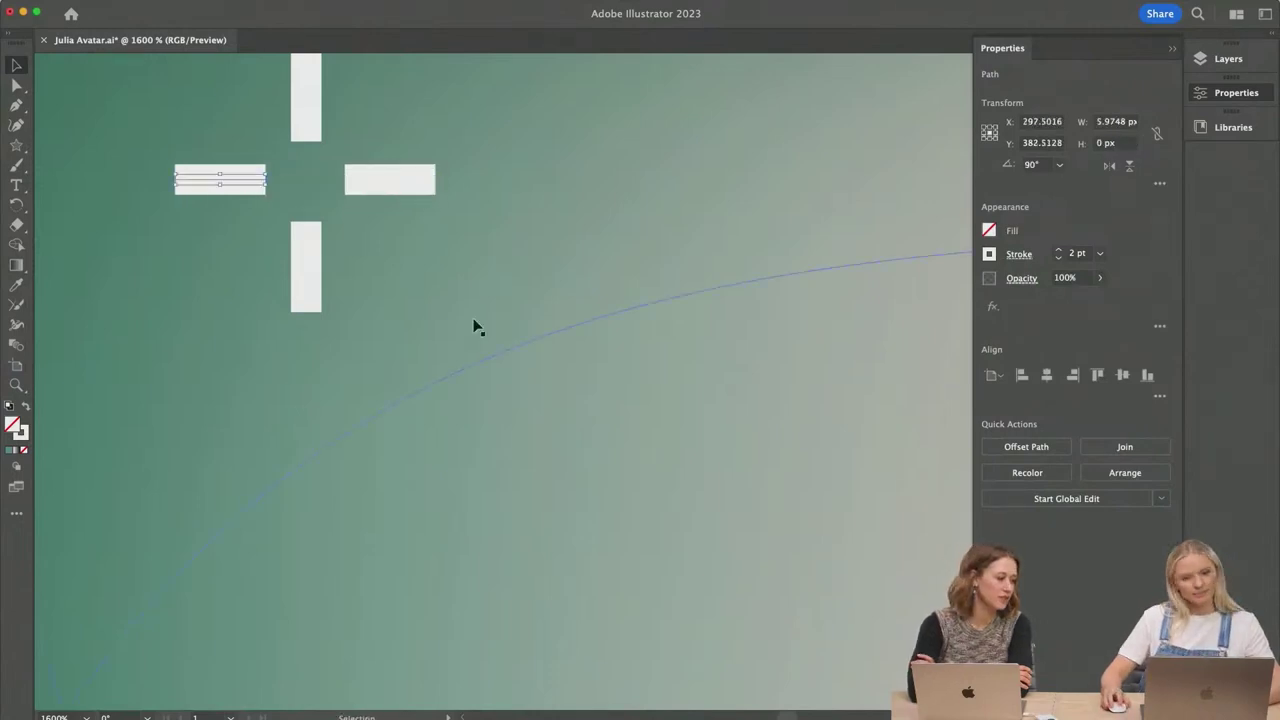
{"action": "scroll", "coordinate": [477, 326], "scroll_direction": "down", "scroll_amount": 3}
{"action": "scroll", "coordinate": [477, 326], "scroll_direction": "down", "scroll_amount": 4}
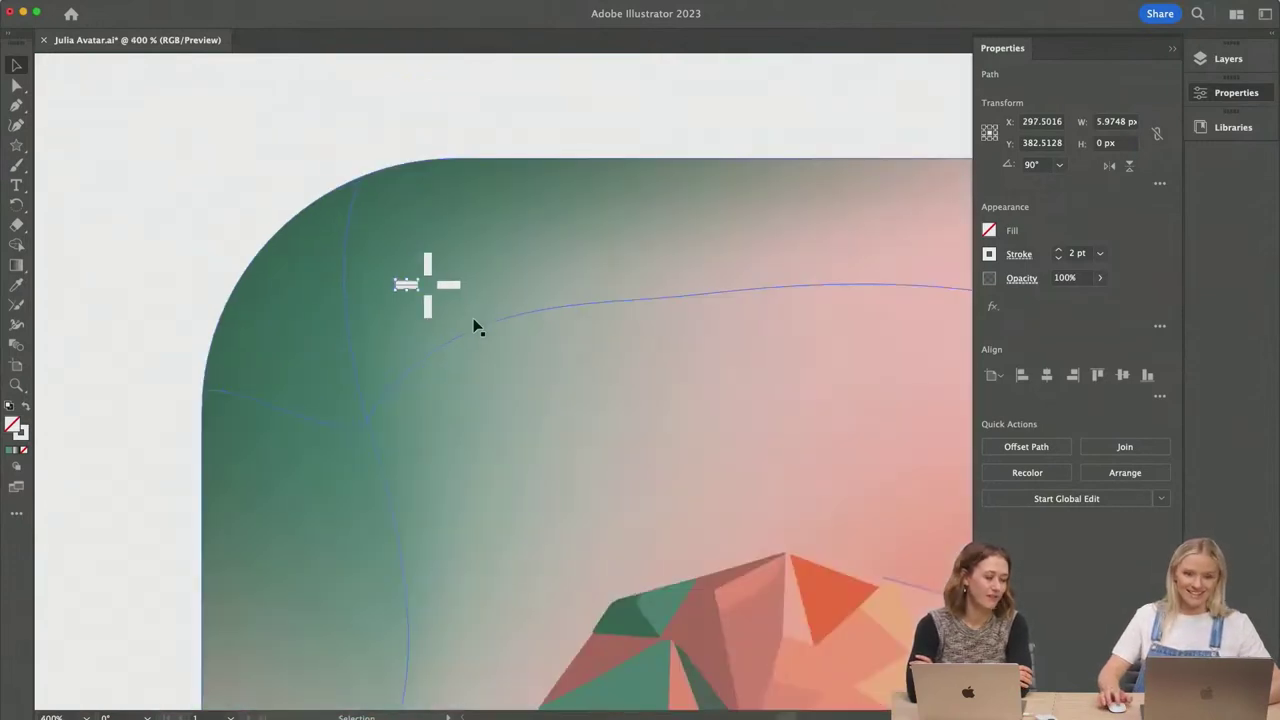
{"action": "left_click", "coordinate": [656, 139]}
Step: Duplicate the large white cross and place the copy on the background's left side beside the avatar's hair, below the small cross
{"action": "scroll", "coordinate": [700, 250], "scroll_direction": "right", "scroll_amount": 2}
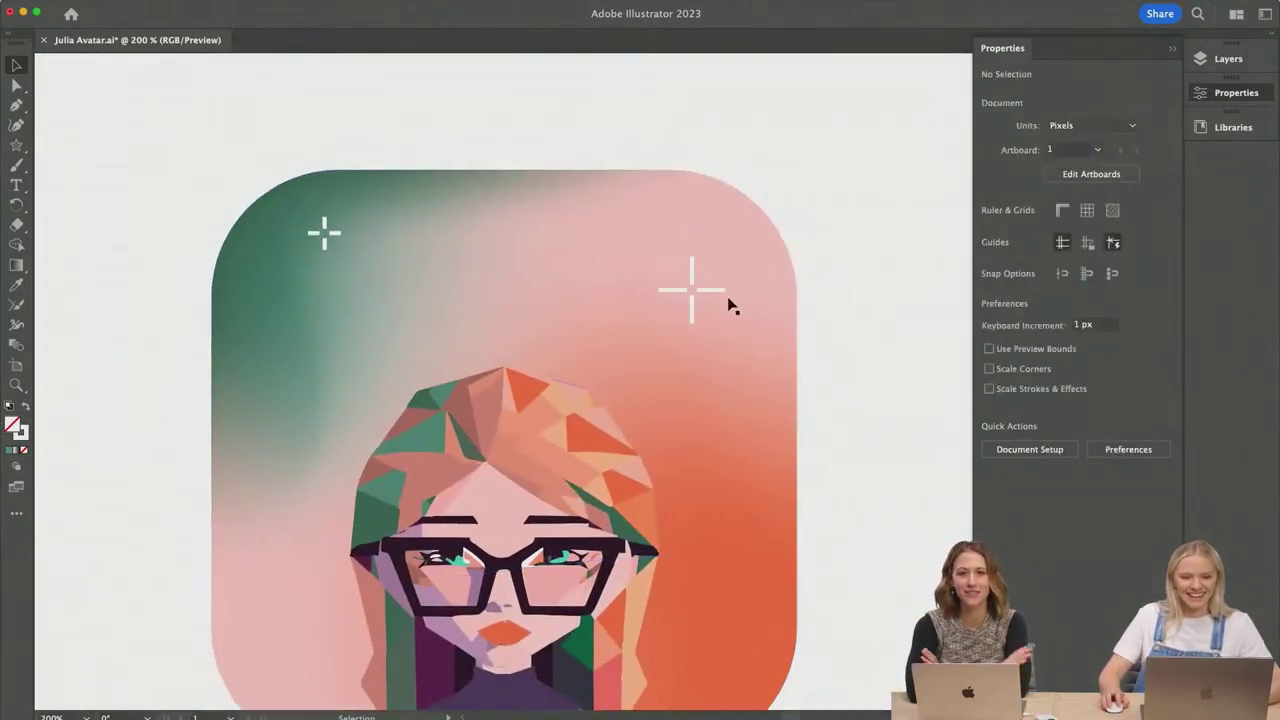
{"action": "left_click", "coordinate": [719, 288]}
{"action": "left_click", "coordinate": [693, 276], "text": "shift"}
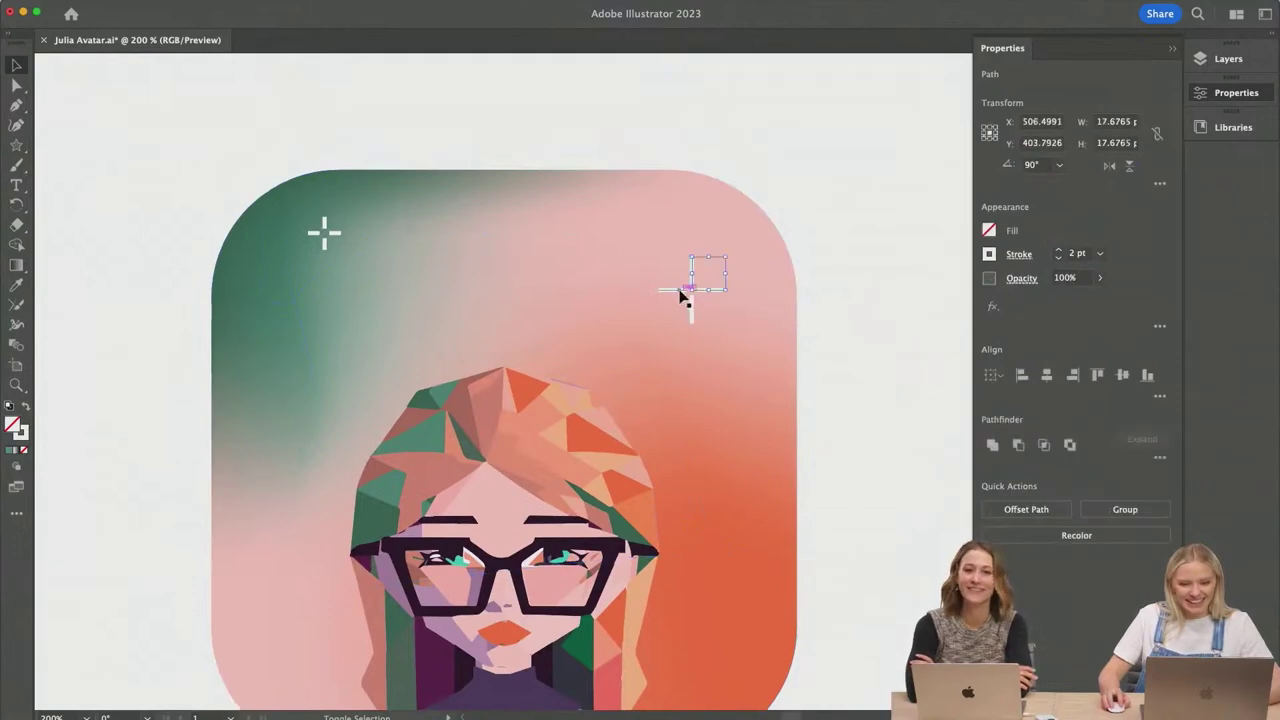
{"action": "left_click_drag", "start_coordinate": [693, 313], "coordinate": [296, 458]}
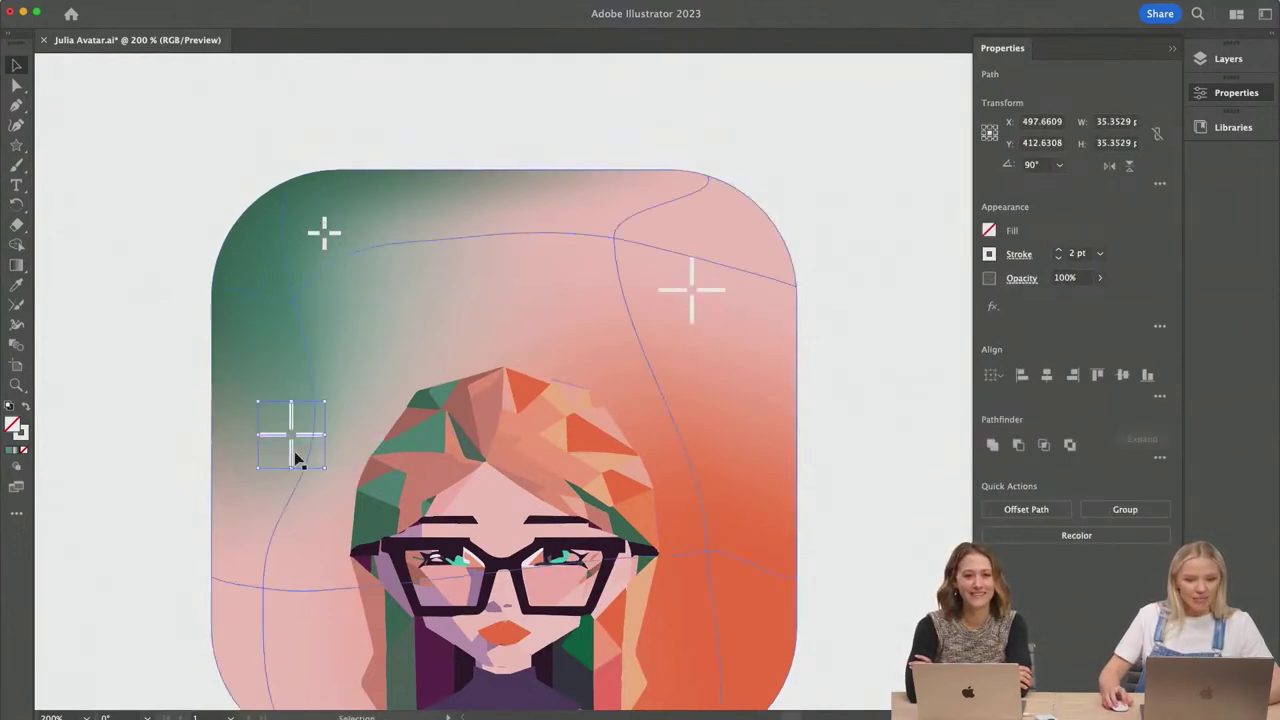
{"action": "left_click", "coordinate": [120, 455]}
{"action": "scroll", "coordinate": [218, 460], "scroll_direction": "down", "scroll_amount": 3}
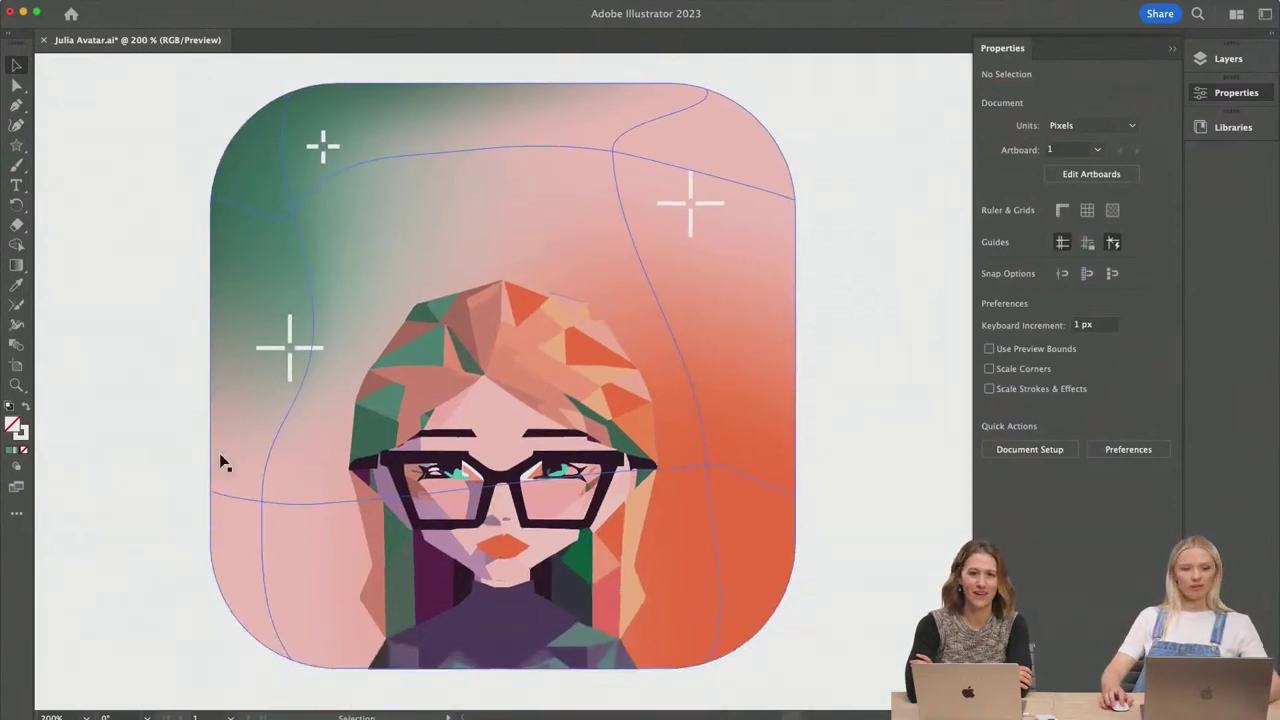
{"action": "scroll", "coordinate": [286, 372], "scroll_direction": "up", "scroll_amount": 5}
{"action": "scroll", "coordinate": [286, 366], "scroll_direction": "down", "scroll_amount": 7}
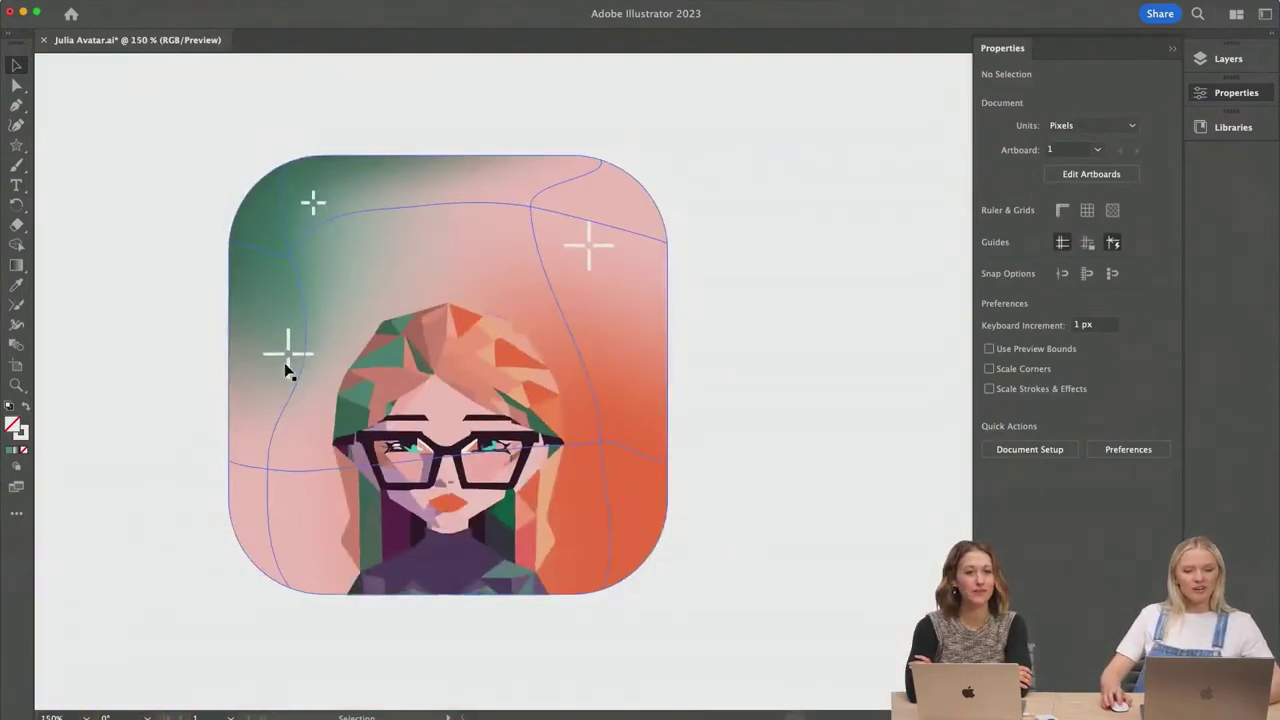
{"action": "scroll", "coordinate": [805, 391], "scroll_direction": "left", "scroll_amount": 3}
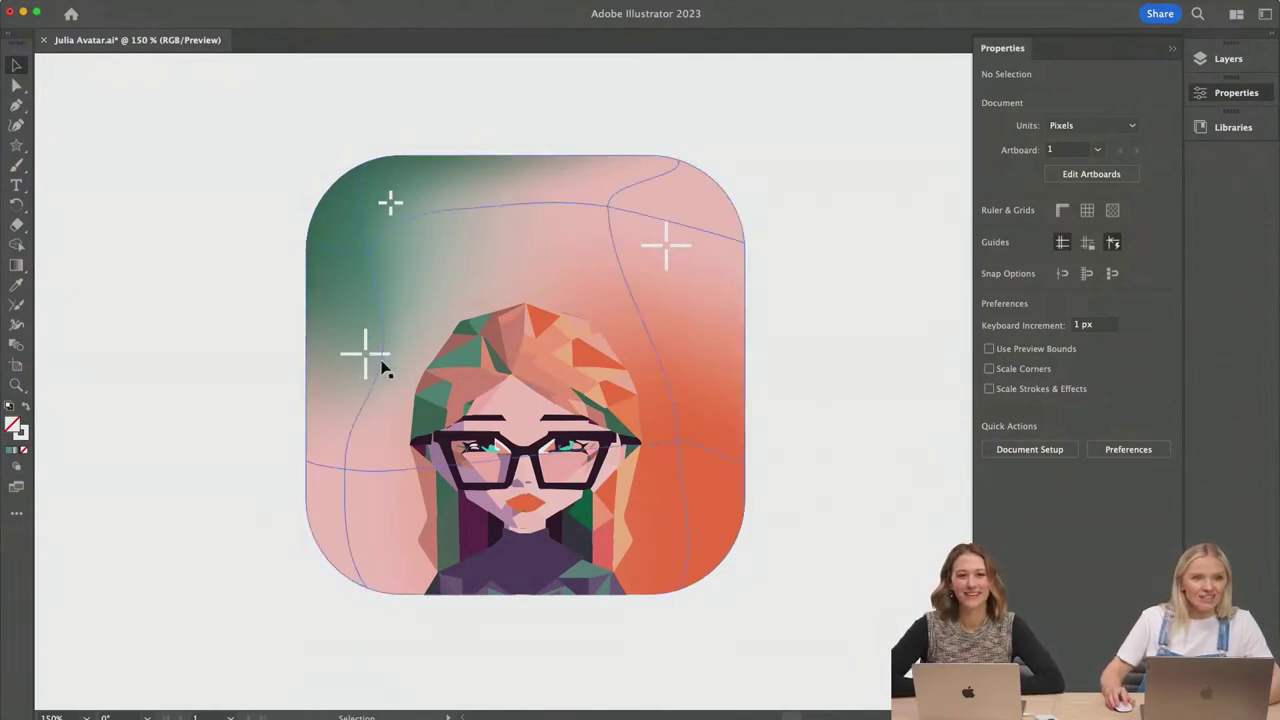
{"action": "left_click_drag", "start_coordinate": [371, 357], "coordinate": [365, 355]}
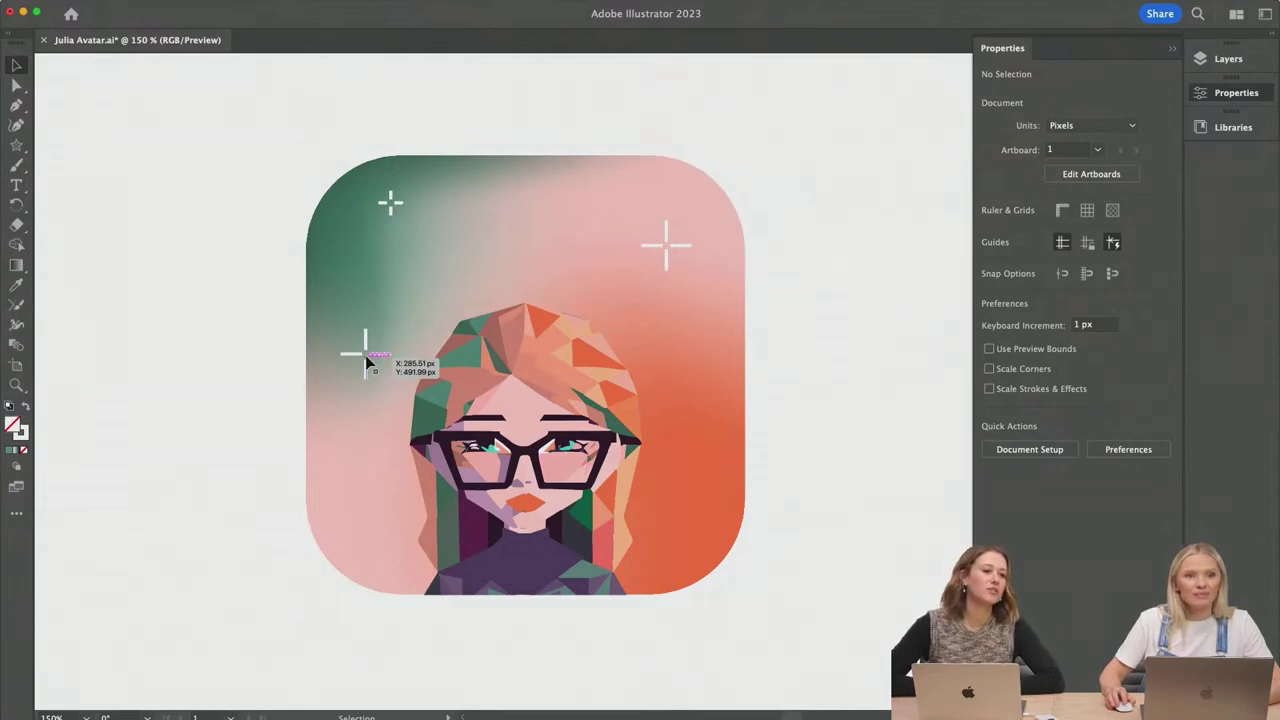
Step: Shorten the horizontal line at the right of the lower-left sparkle to about 8.4 px, keeping its inner end fixed
{"action": "left_click_drag", "start_coordinate": [367, 357], "coordinate": [368, 357]}
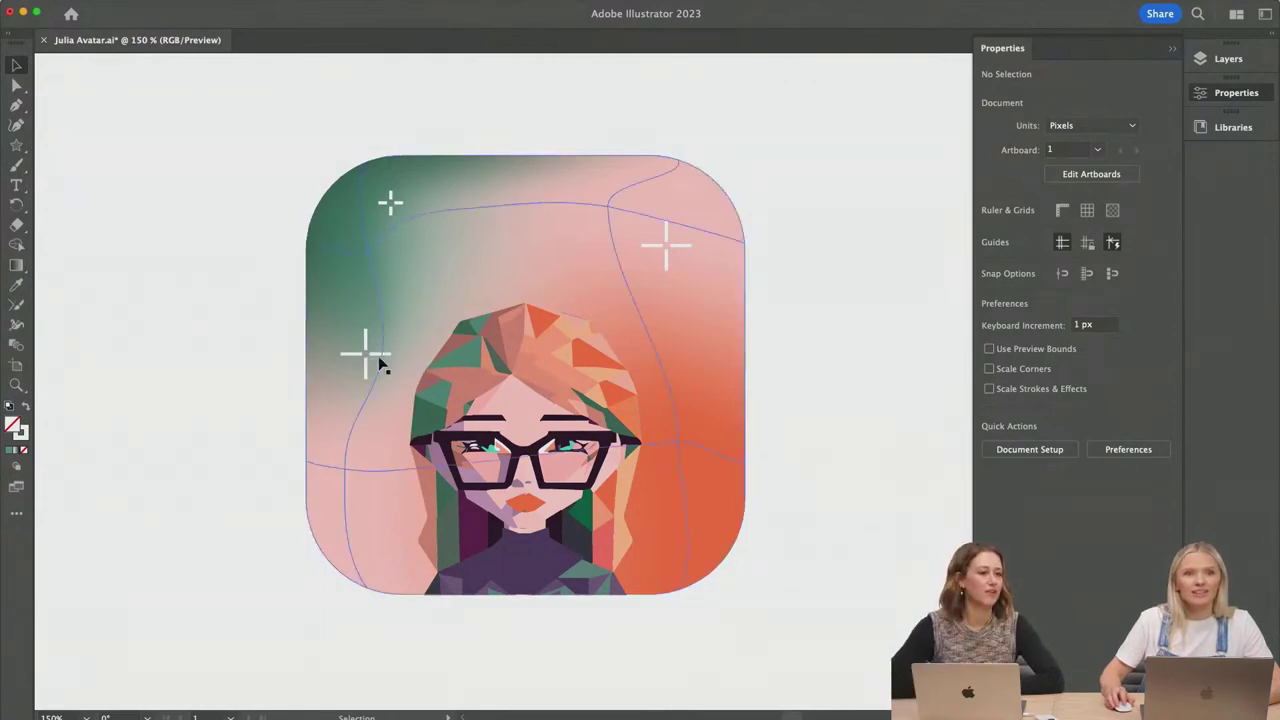
{"action": "scroll", "coordinate": [381, 365], "scroll_direction": "up", "scroll_amount": 5}
{"action": "left_click", "coordinate": [375, 327]}
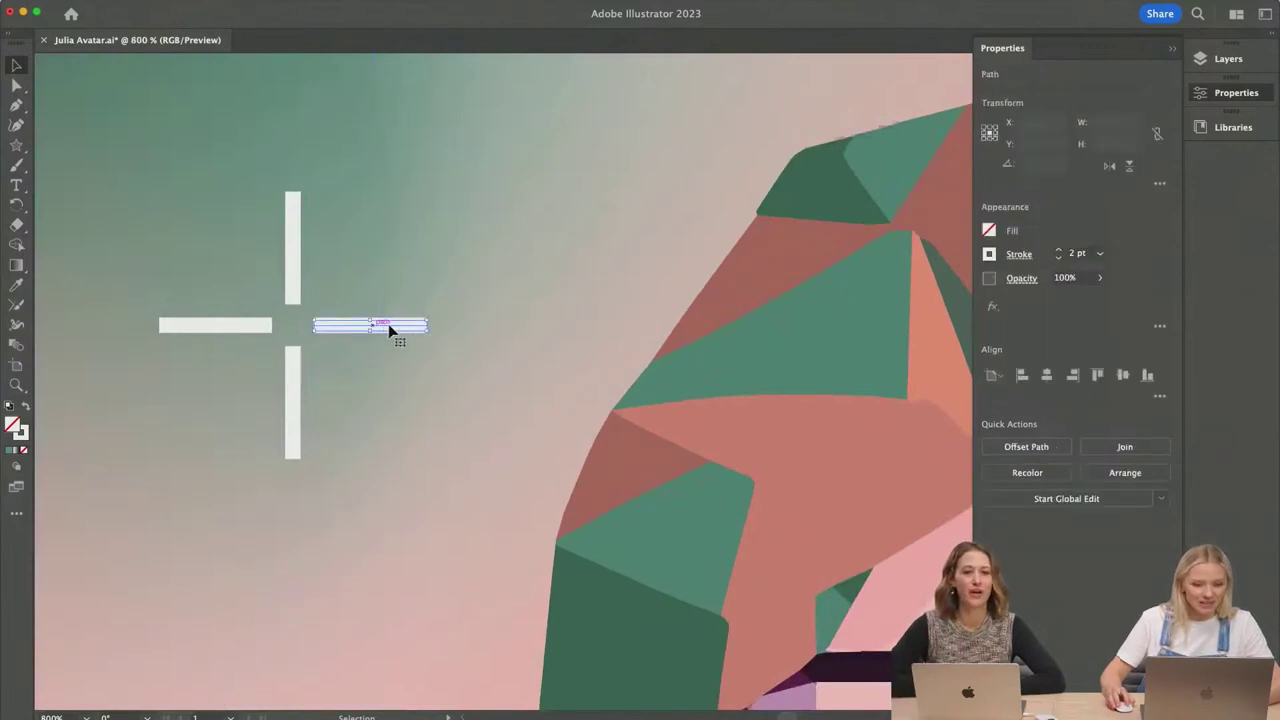
{"action": "scroll", "coordinate": [420, 335], "scroll_direction": "up", "scroll_amount": 2}
{"action": "scroll", "coordinate": [417, 334], "scroll_direction": "left", "scroll_amount": 4}
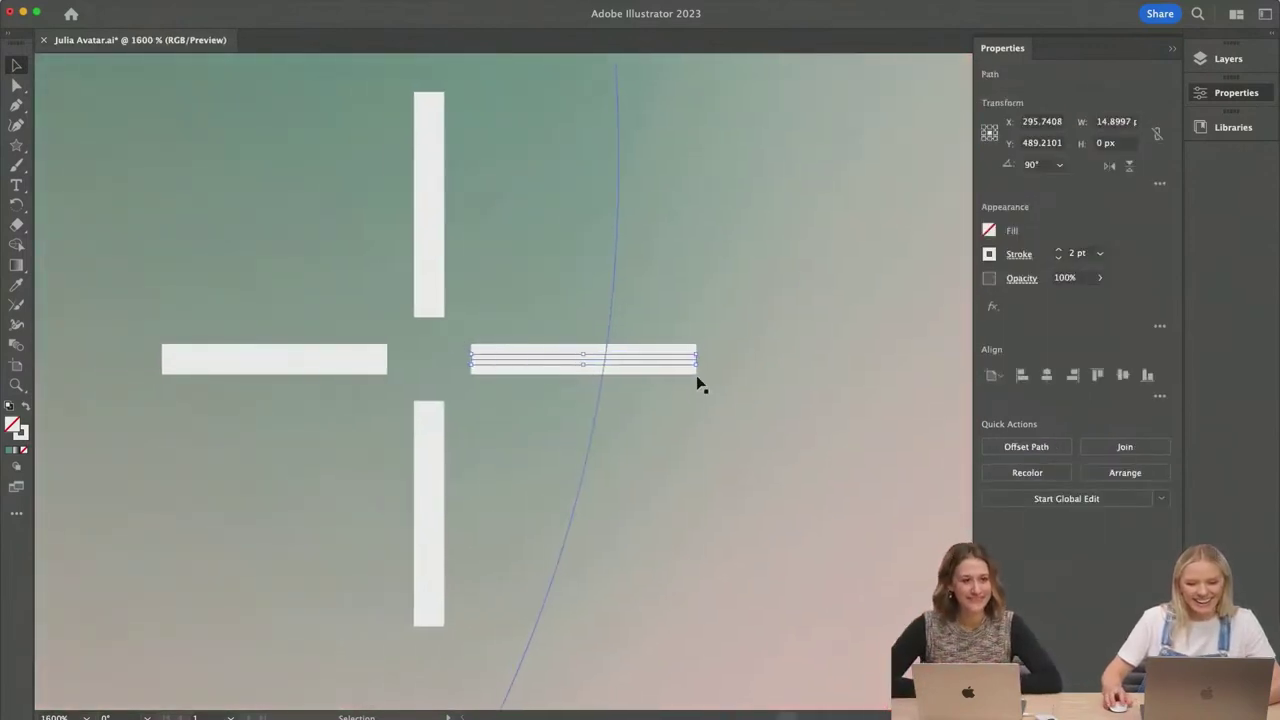
{"action": "left_click_drag", "start_coordinate": [701, 363], "coordinate": [598, 363]}
Step: Delete the other three full-length lines of the lower-left sparkle, keeping only the shortened one
{"action": "left_click", "coordinate": [426, 254]}
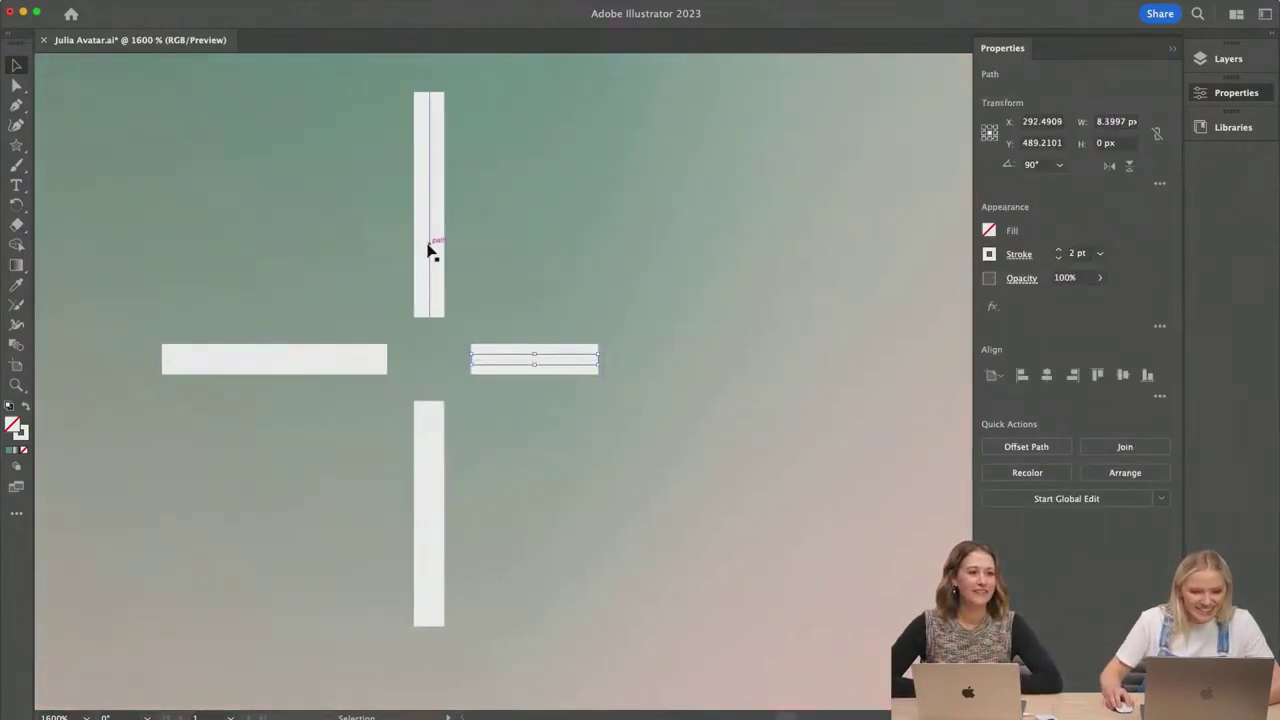
{"action": "left_click", "coordinate": [338, 364], "text": "shift"}
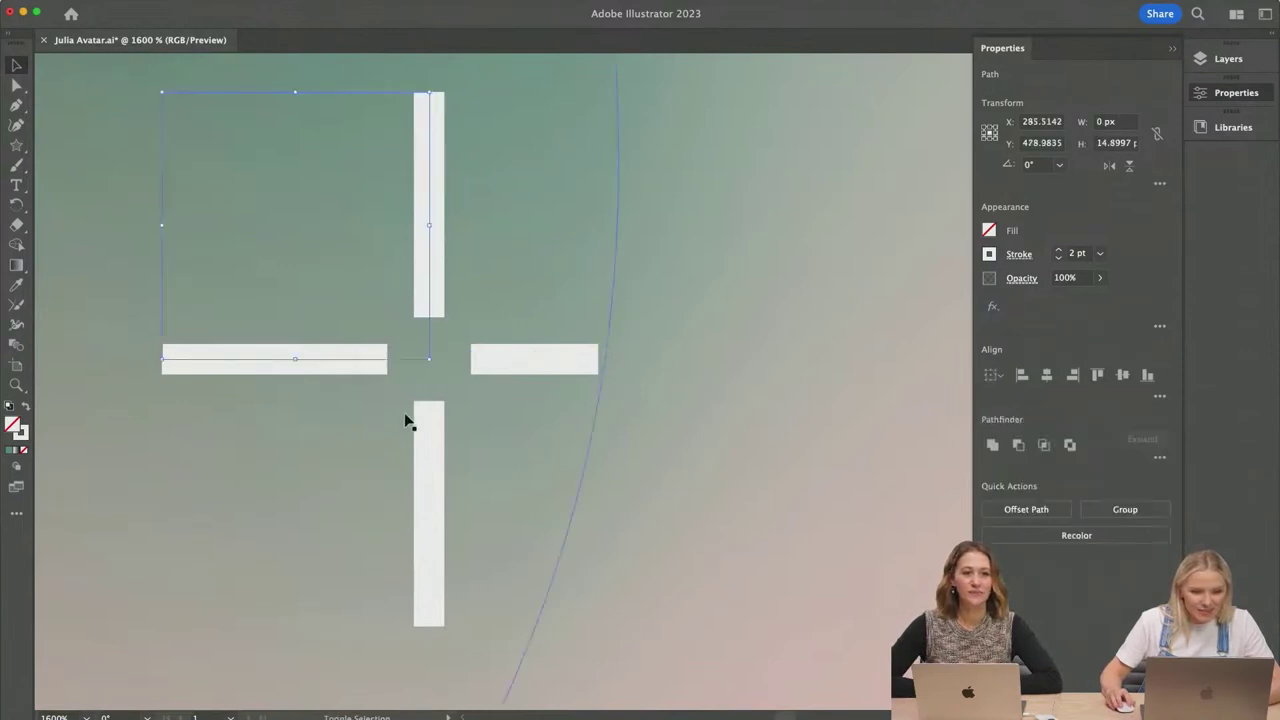
{"action": "left_click", "coordinate": [428, 430], "text": "shift"}
{"action": "key", "text": "Delete"}
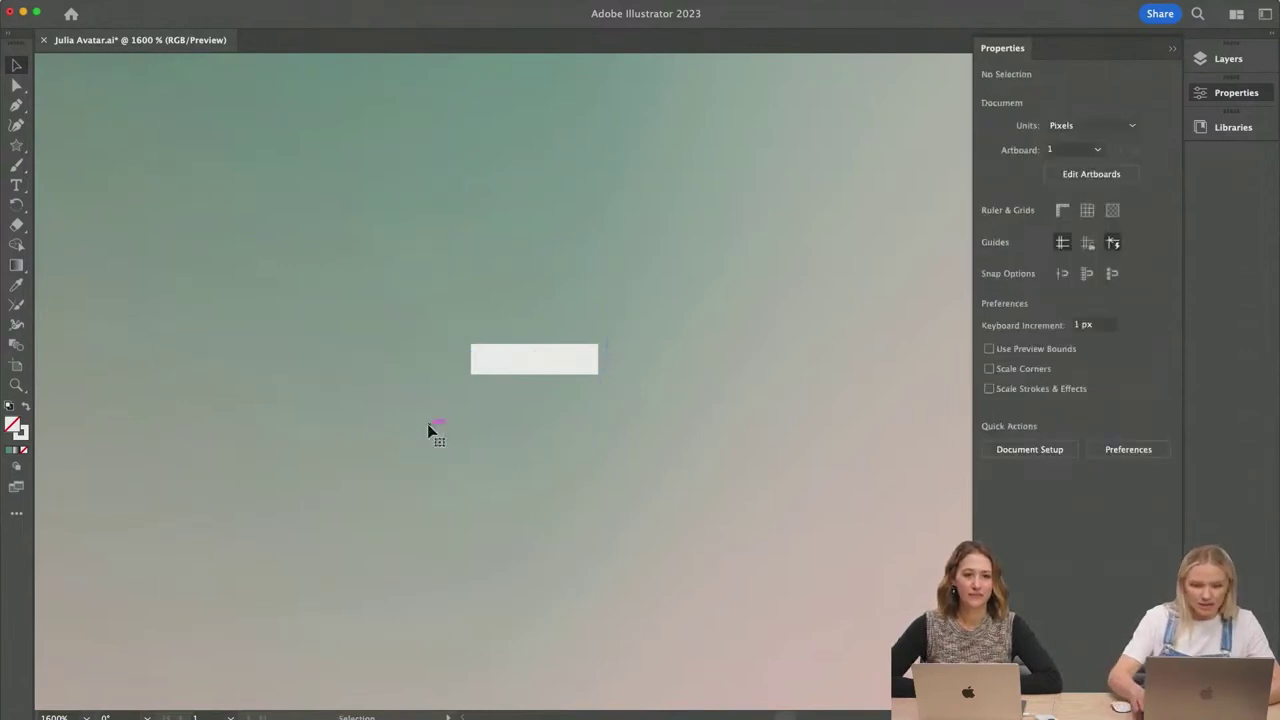
Step: Rebuild the lower-left sparkle by copying the short line to the opposite side and duplicating the pair rotated 90° as vertical lines
{"action": "left_click_drag", "start_coordinate": [494, 363], "coordinate": [296, 361]}
{"action": "left_click", "coordinate": [494, 363], "text": "shift"}
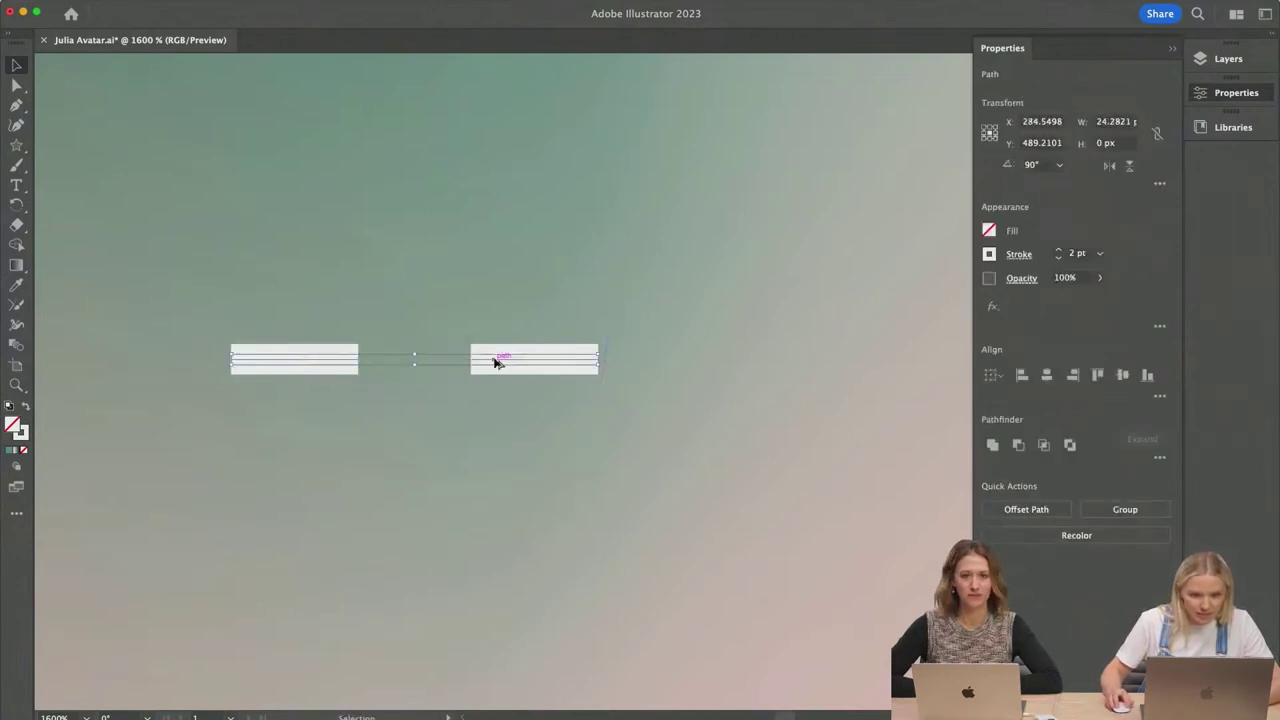
{"action": "left_click_drag", "start_coordinate": [494, 363], "coordinate": [498, 445]}
{"action": "left_click_drag", "start_coordinate": [230, 452], "coordinate": [414, 450]}
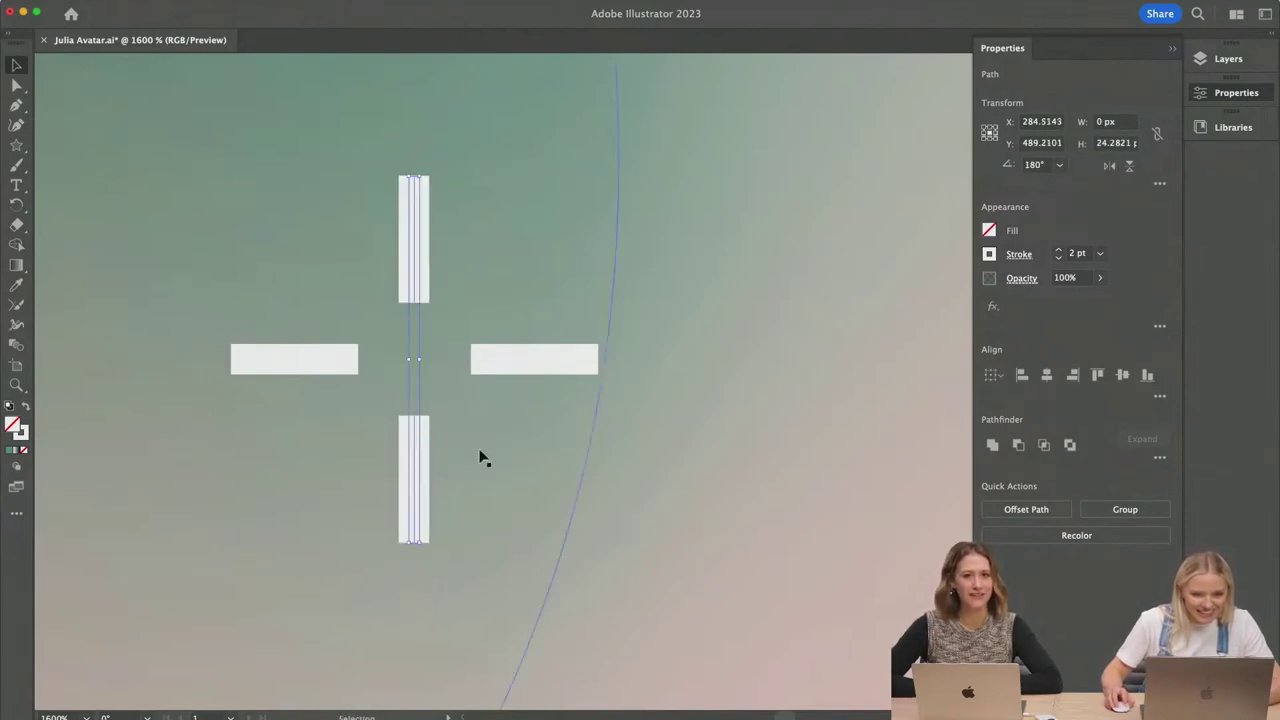
{"action": "key", "text": "super+1"}
{"action": "left_click", "coordinate": [240, 468]}
{"action": "scroll", "coordinate": [320, 490], "scroll_direction": "right", "scroll_amount": 2}
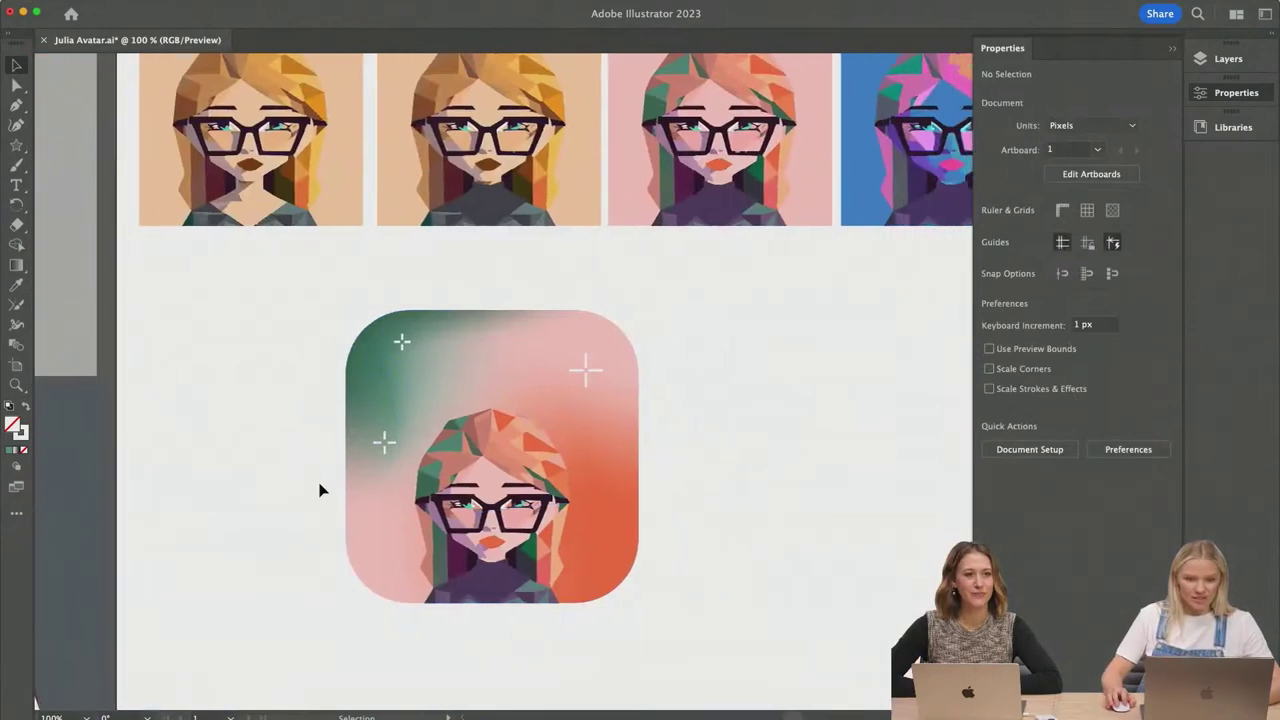
Step: Group the four lines of the large sparkle in the upper-right part of the avatar background
{"action": "scroll", "coordinate": [492, 457], "scroll_direction": "up", "scroll_amount": 2}
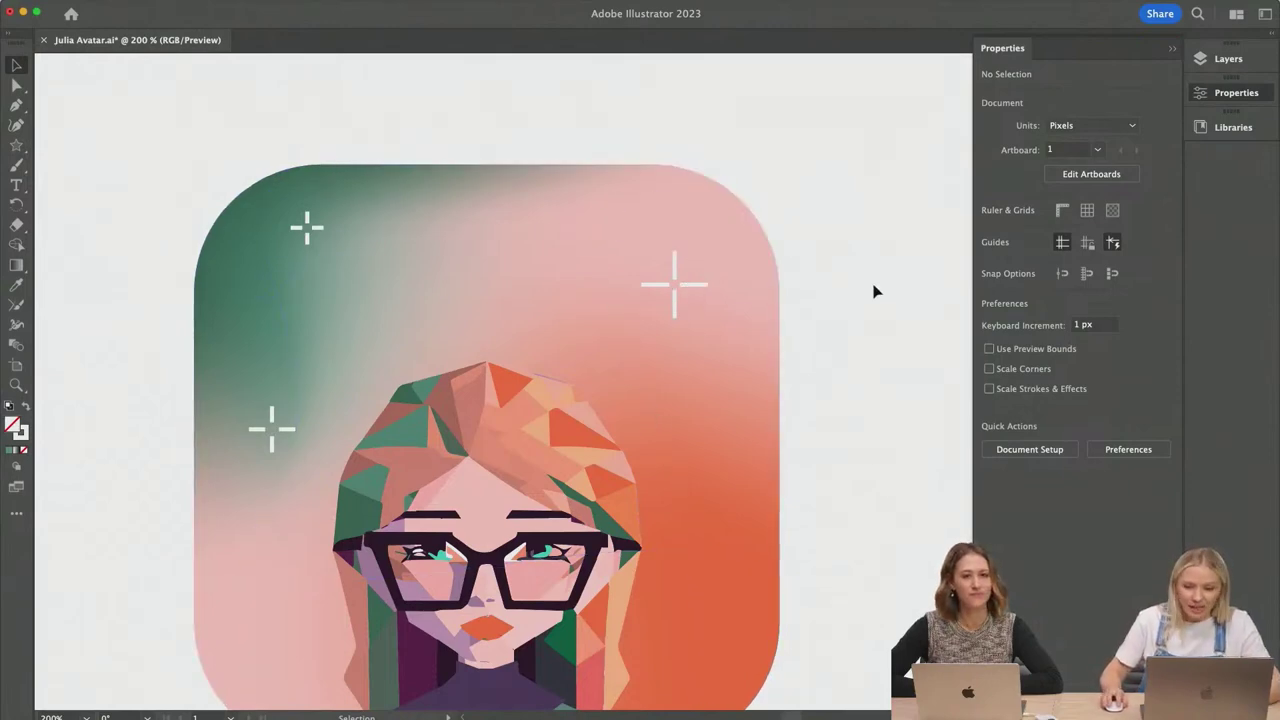
{"action": "left_click", "coordinate": [695, 284]}
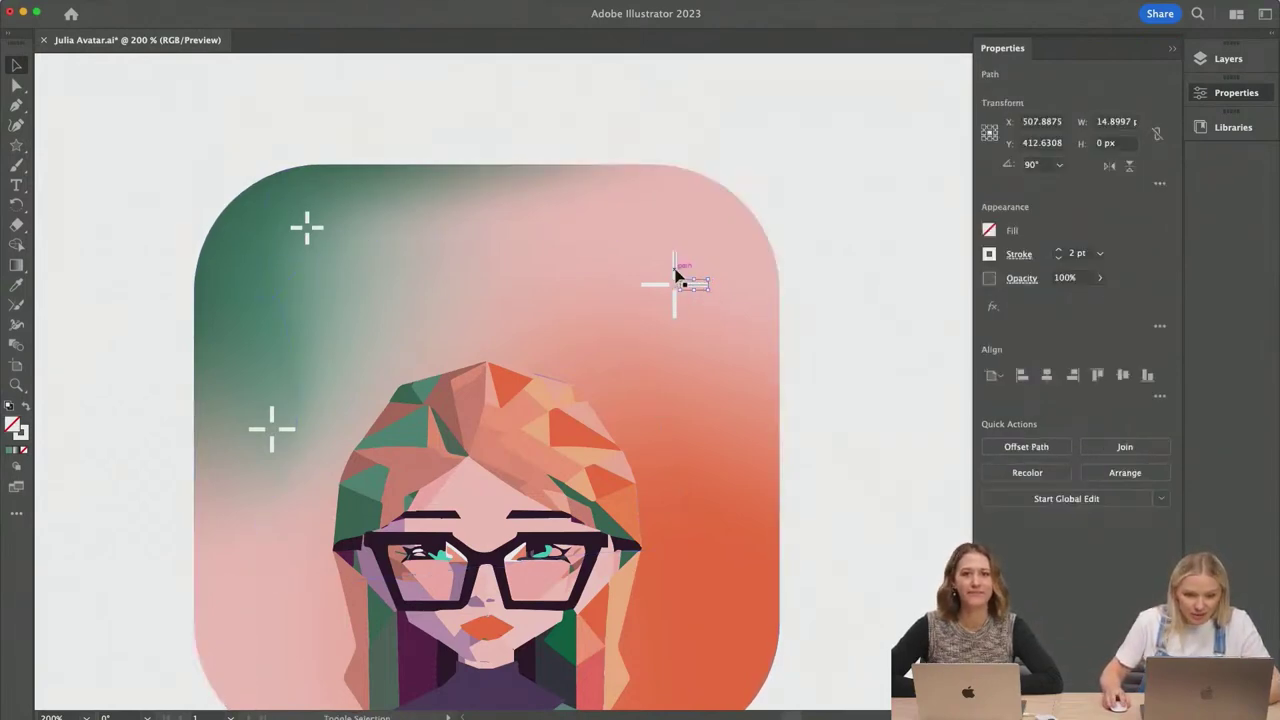
{"action": "left_click", "coordinate": [676, 280], "text": "shift"}
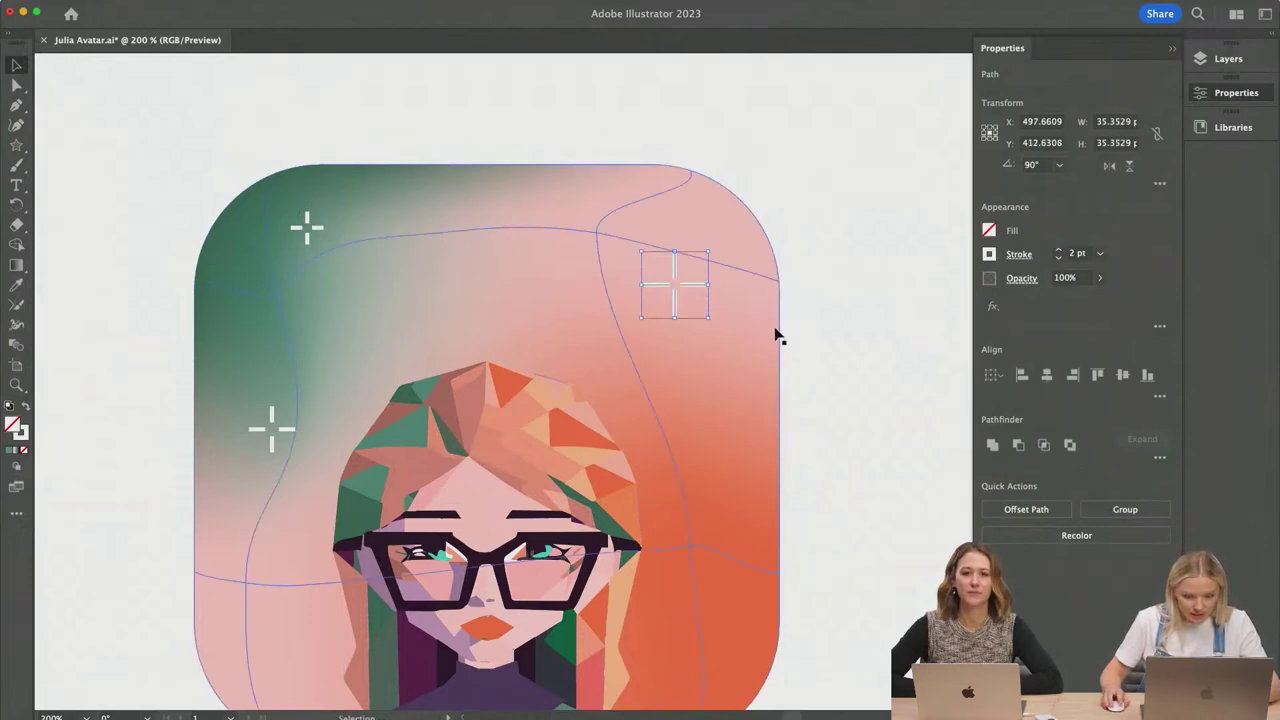
{"action": "left_click", "coordinate": [796, 268]}
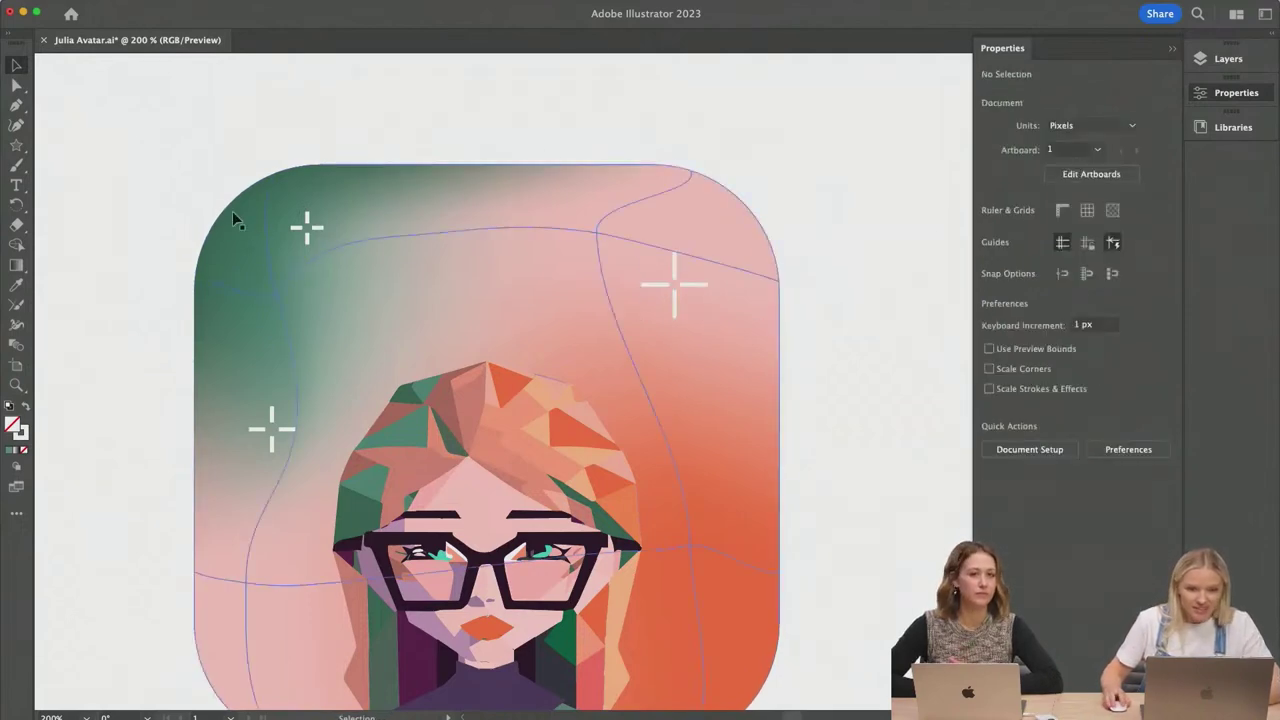
Step: Group the four lines of the small sparkle in the upper-left part of the avatar background
{"action": "left_click", "coordinate": [306, 224]}
{"action": "left_click", "coordinate": [304, 228], "text": "shift"}
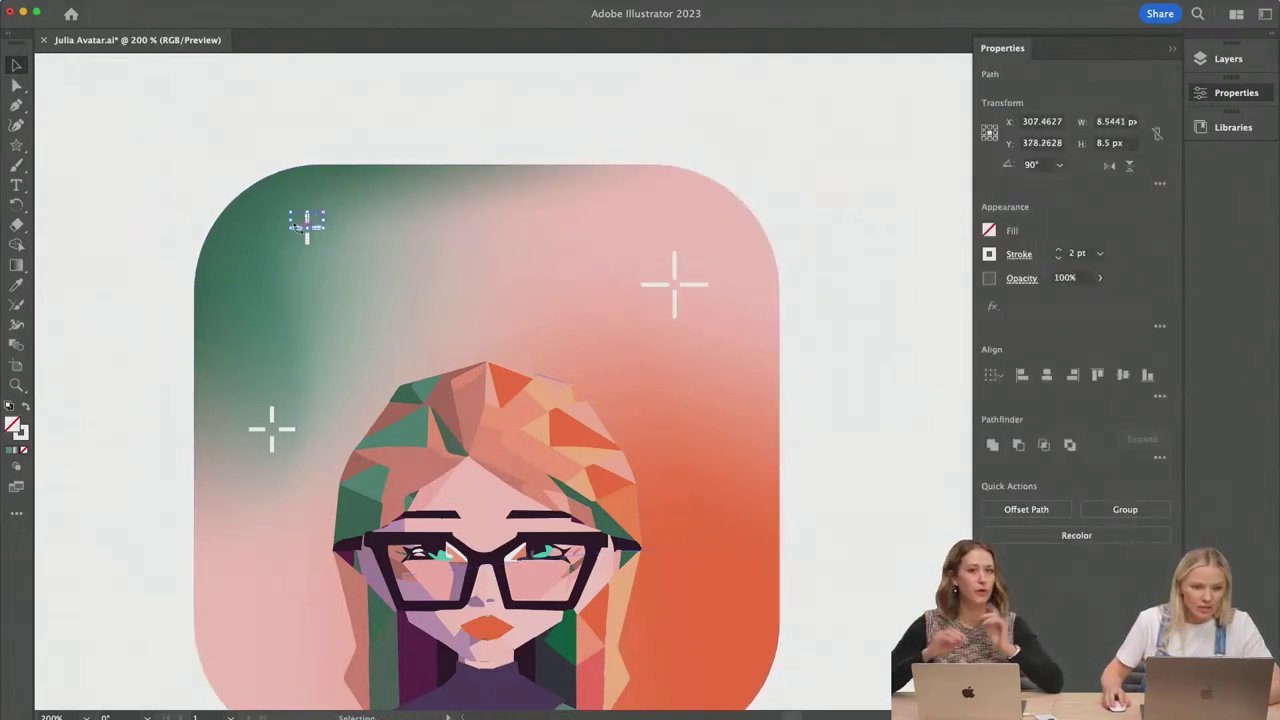
{"action": "left_click", "coordinate": [306, 228], "text": "shift"}
{"action": "key", "text": "super+g"}
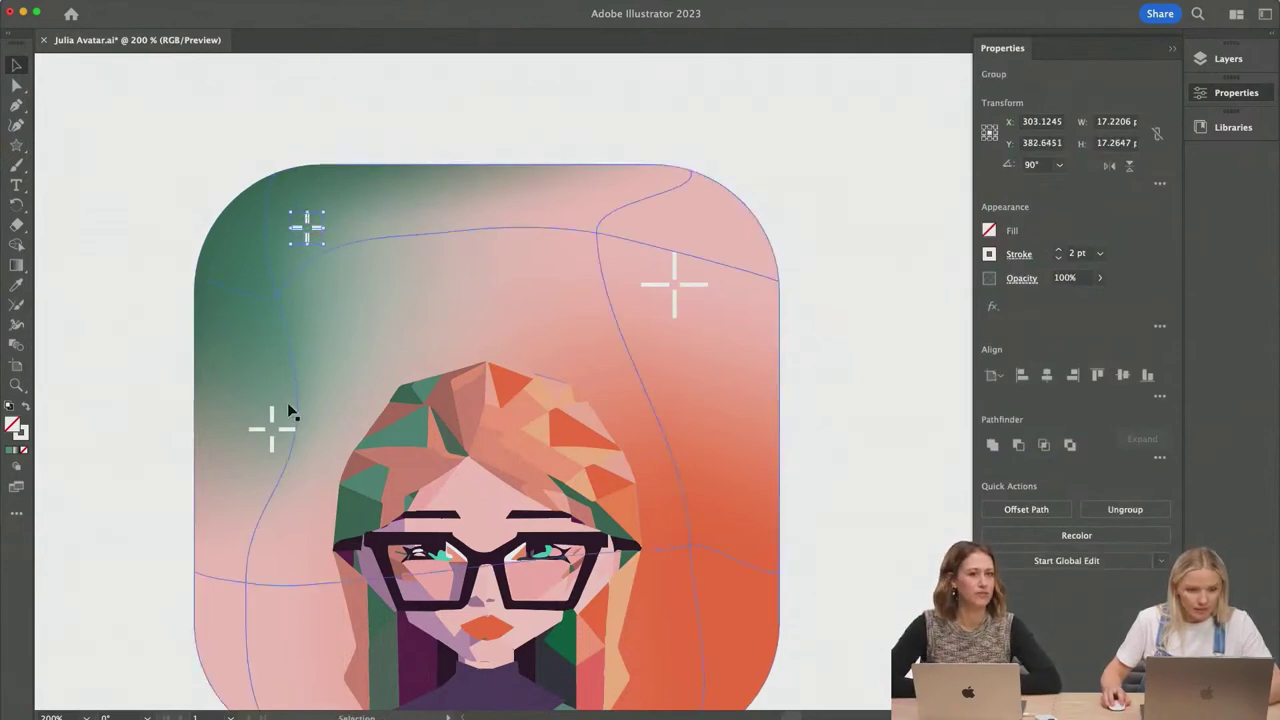
Step: Group the four lines of the medium sparkle beside the avatar's hair, leaving nothing selected
{"action": "left_click", "coordinate": [287, 434]}
{"action": "left_click", "coordinate": [274, 429], "text": "shift"}
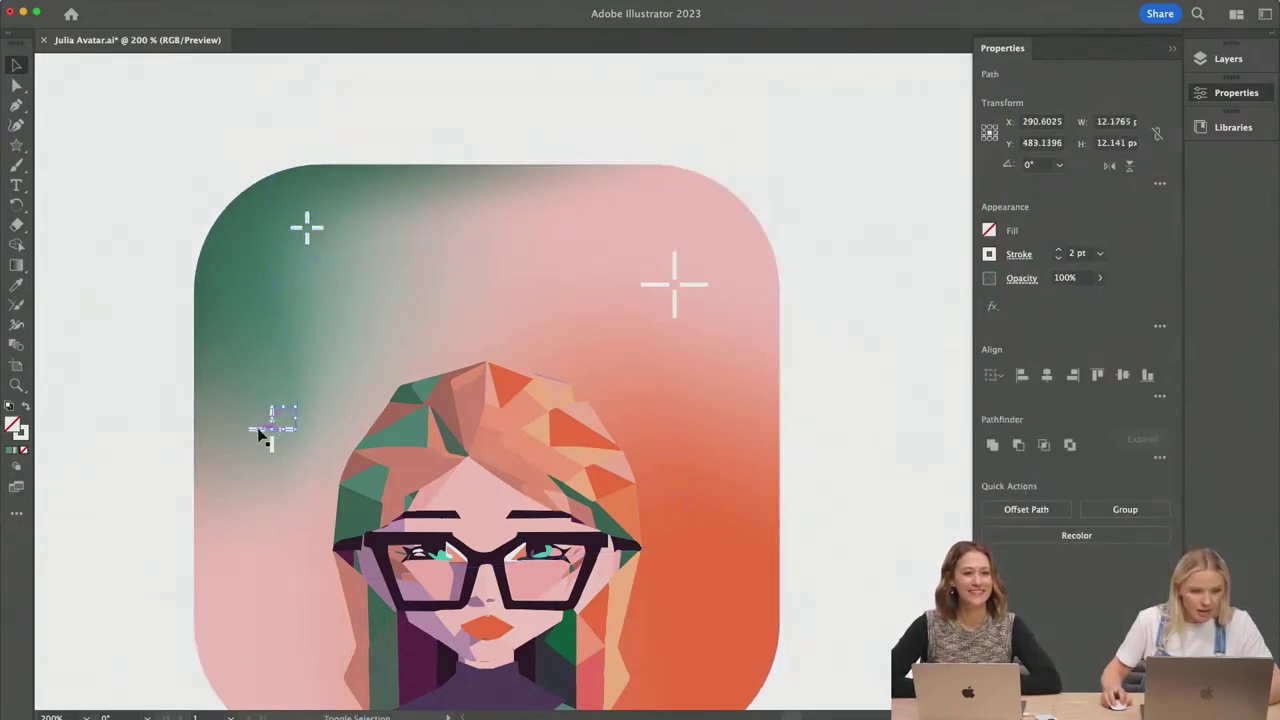
{"action": "left_click", "coordinate": [271, 440], "text": "shift"}
{"action": "key", "text": "super+g"}
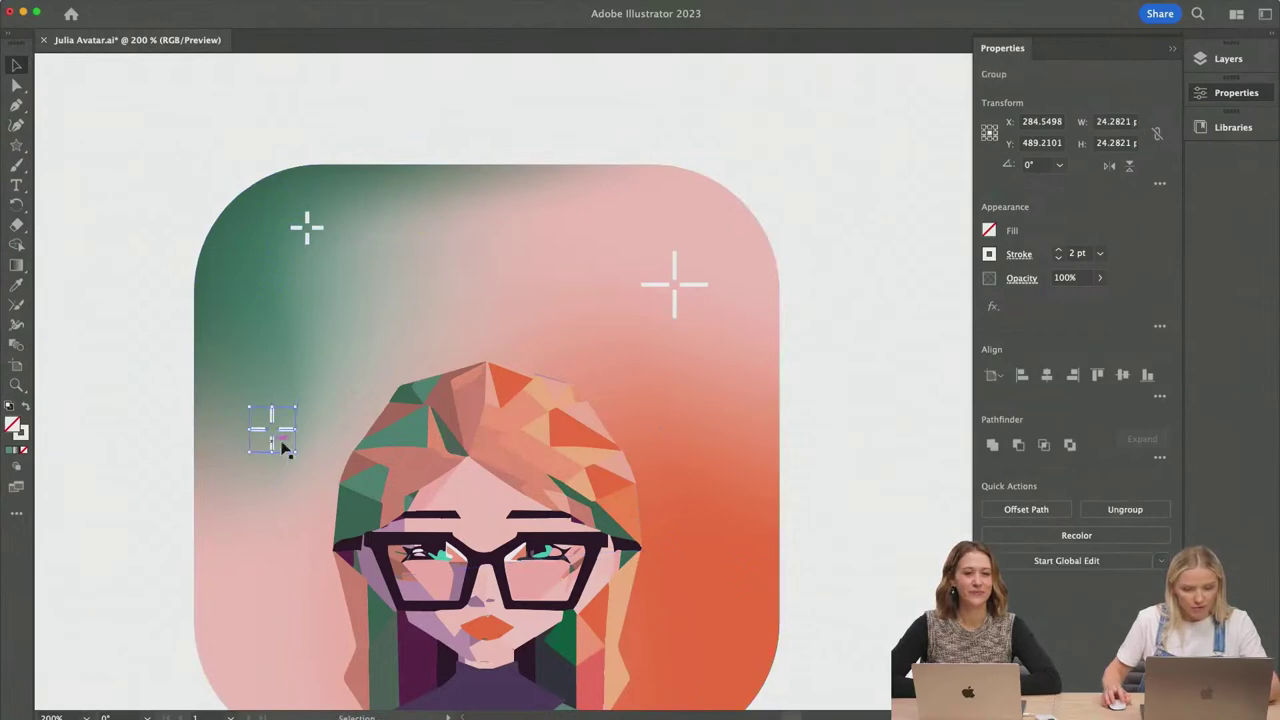
{"action": "left_click", "coordinate": [830, 311]}
Step: Examine the avatar composition with its sparkles and gradient background, both close up and from farther out
{"action": "scroll", "coordinate": [829, 310], "scroll_direction": "down", "scroll_amount": 3}
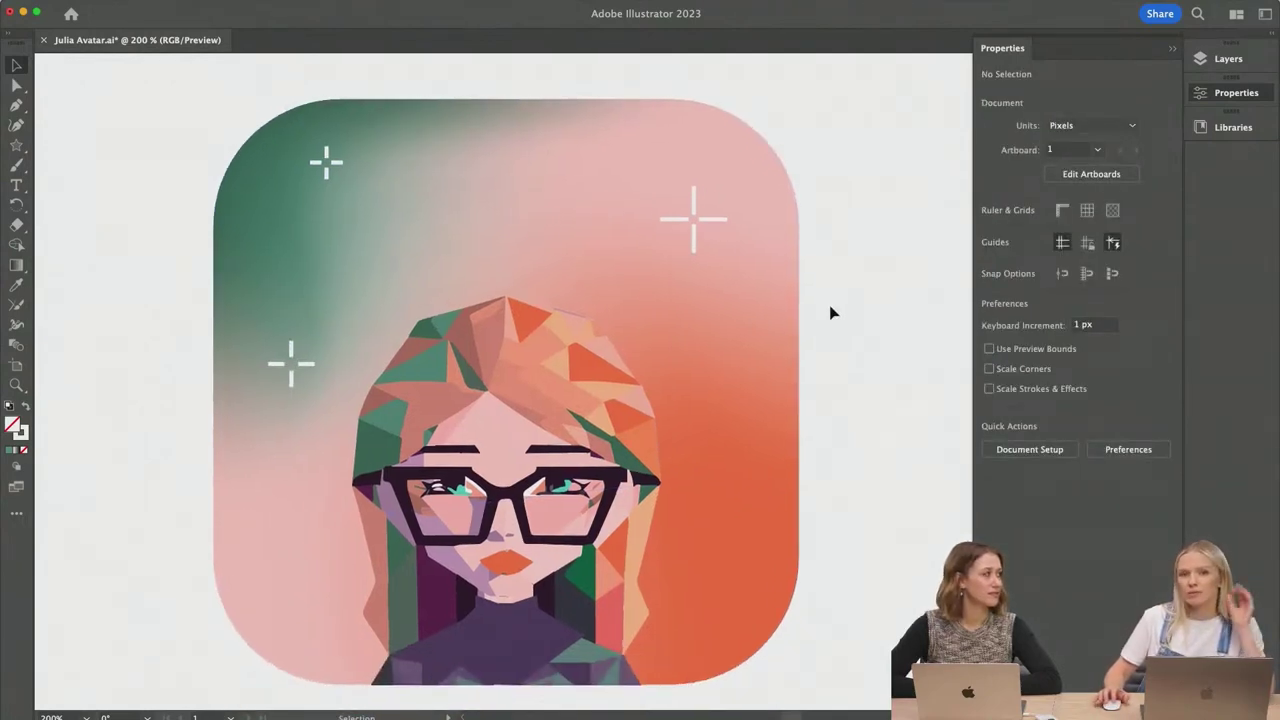
{"action": "scroll", "coordinate": [830, 312], "scroll_direction": "left", "scroll_amount": 1}
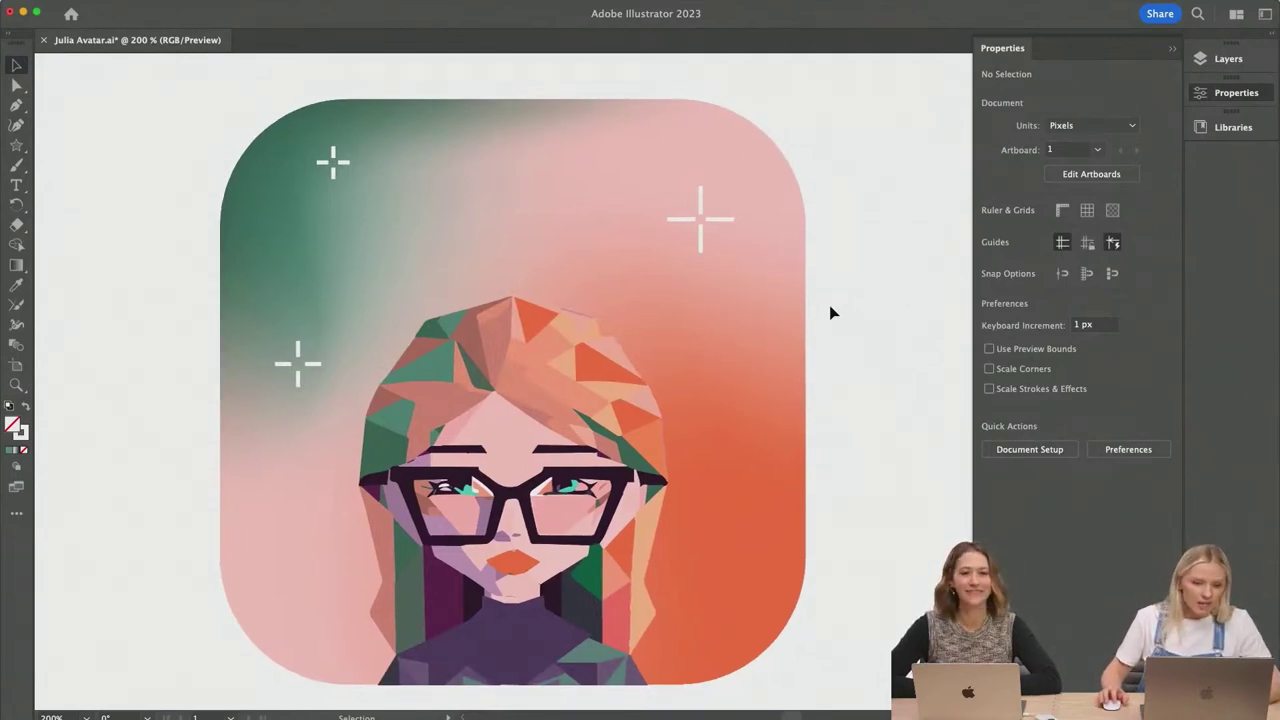
{"action": "left_click", "coordinate": [843, 463]}
{"action": "left_click", "coordinate": [866, 461]}
{"action": "scroll", "coordinate": [866, 463], "scroll_direction": "down", "scroll_amount": 1, "text": "alt"}
{"action": "scroll", "coordinate": [866, 463], "scroll_direction": "down", "scroll_amount": 2}
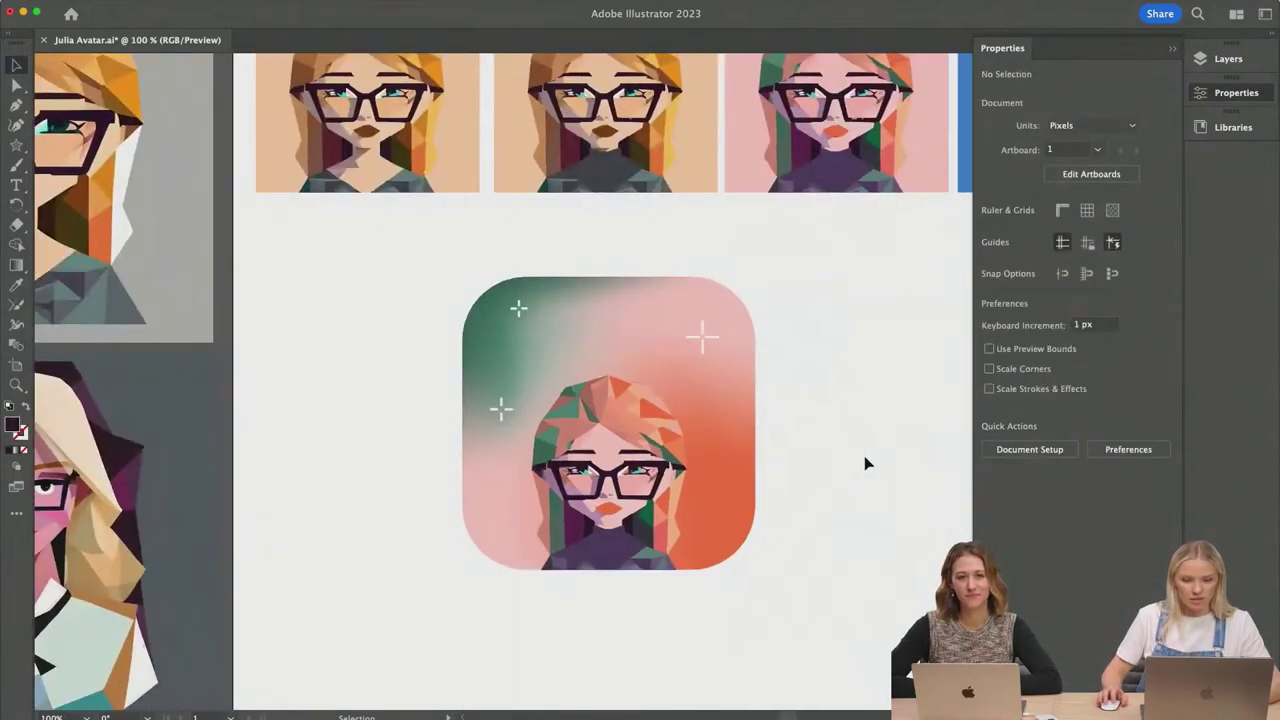
{"action": "scroll", "coordinate": [708, 486], "scroll_direction": "up", "scroll_amount": 2}
{"action": "scroll", "coordinate": [708, 486], "scroll_direction": "down", "scroll_amount": 1}
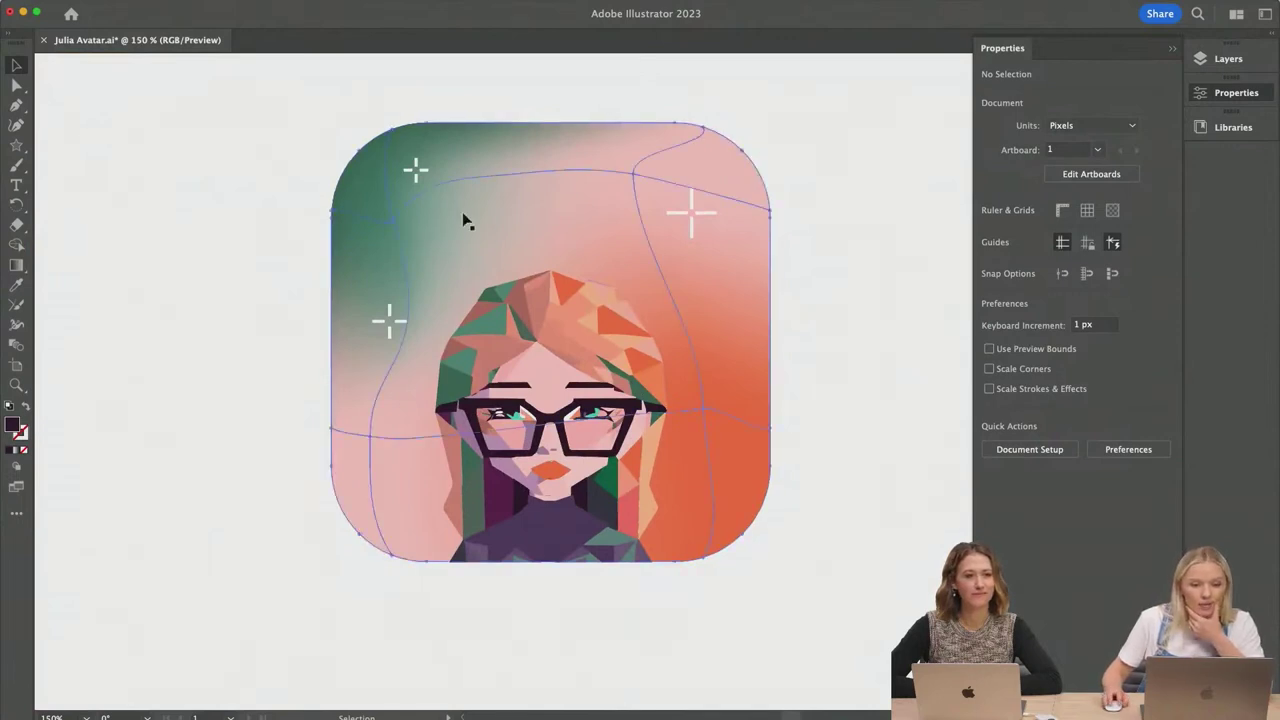
Step: Move the green mesh point of the gradient background to about X 325, Y 437 px and swing its lower handle inward
{"action": "left_click", "coordinate": [406, 218]}
{"action": "key", "text": "a"}
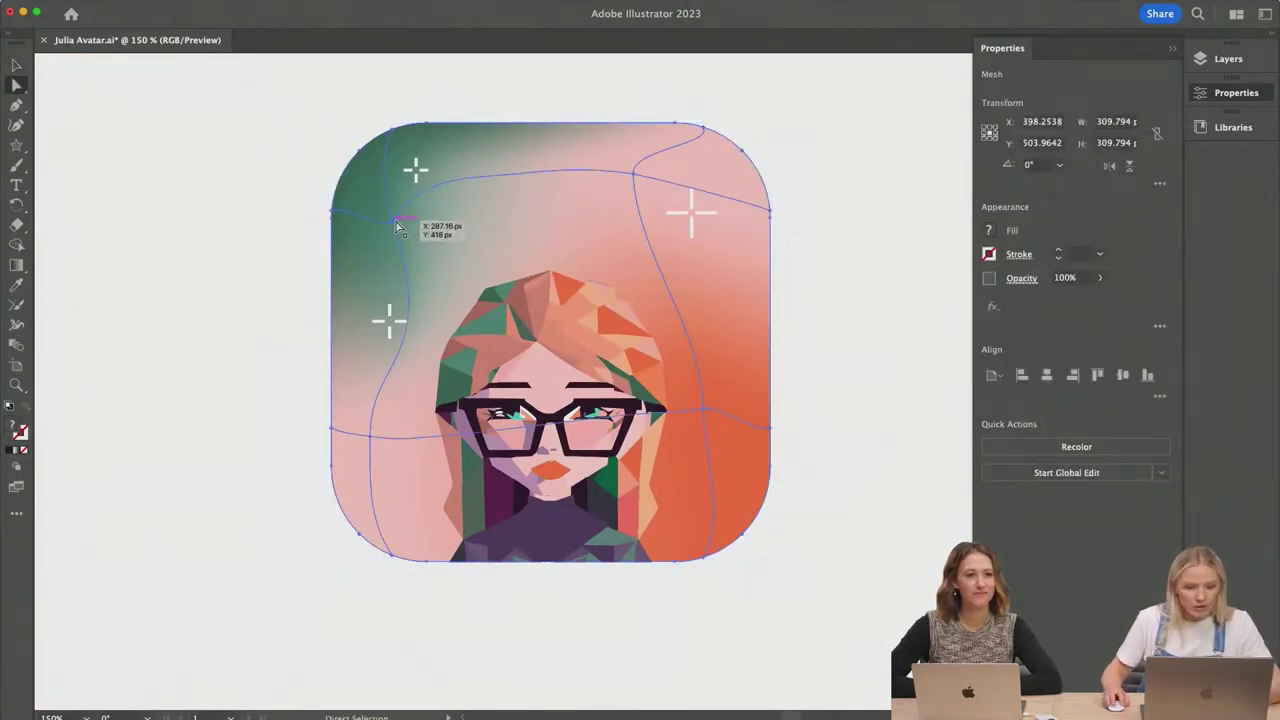
{"action": "left_click", "coordinate": [396, 220]}
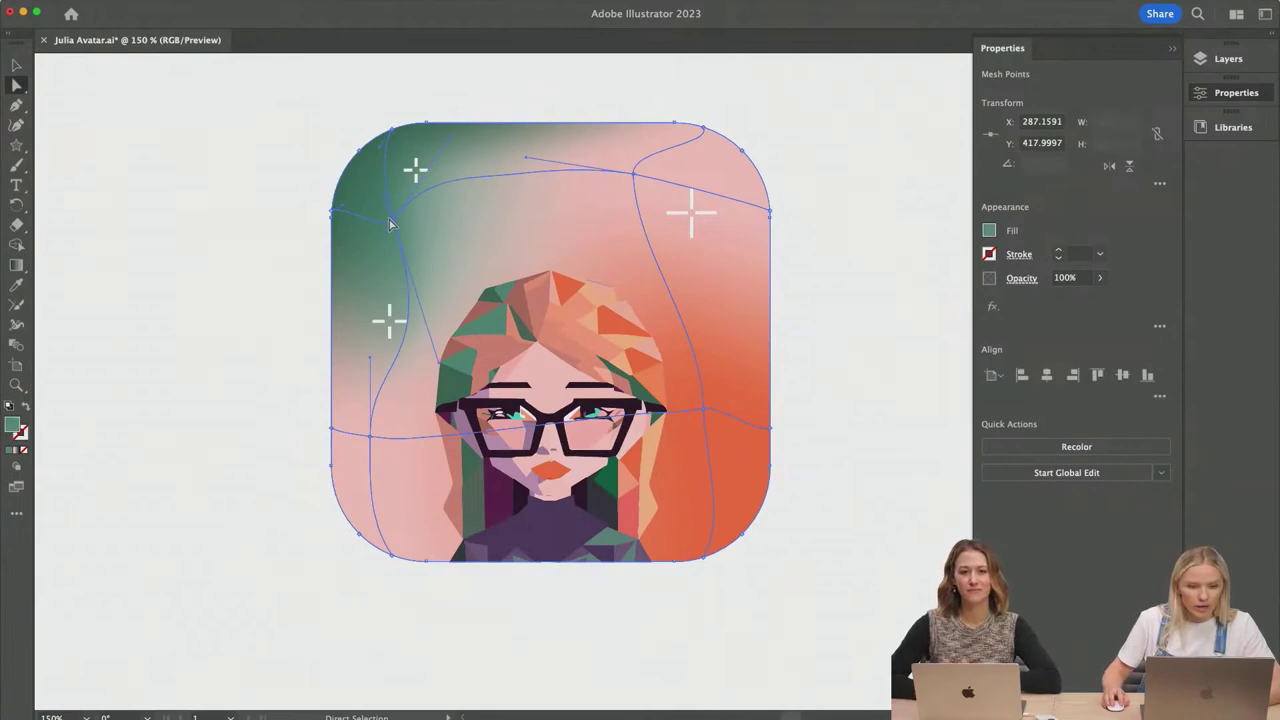
{"action": "left_click_drag", "start_coordinate": [416, 258], "coordinate": [448, 252]}
{"action": "left_click_drag", "start_coordinate": [491, 400], "coordinate": [400, 388]}
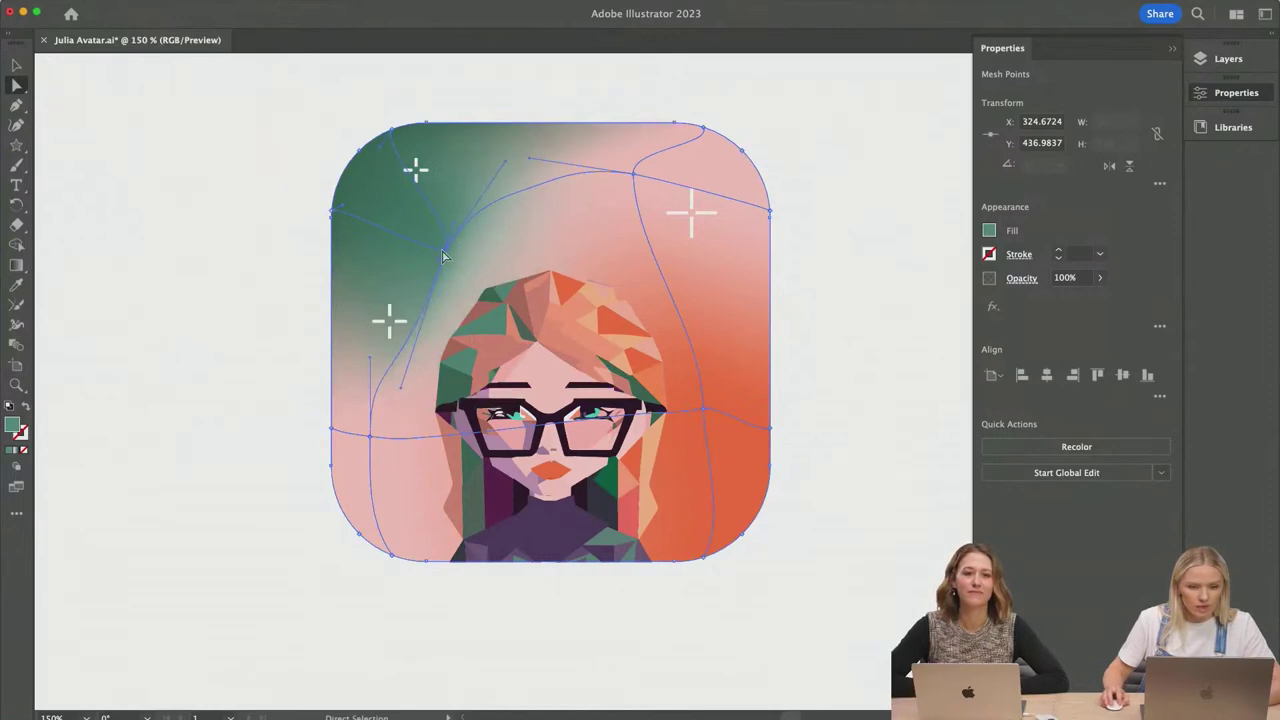
Step: Move the upper-right pink mesh point to about X 490, Y 434 px and lower the green point's right handle
{"action": "left_click_drag", "start_coordinate": [636, 182], "coordinate": [683, 241]}
{"action": "left_click_drag", "start_coordinate": [507, 170], "coordinate": [558, 234]}
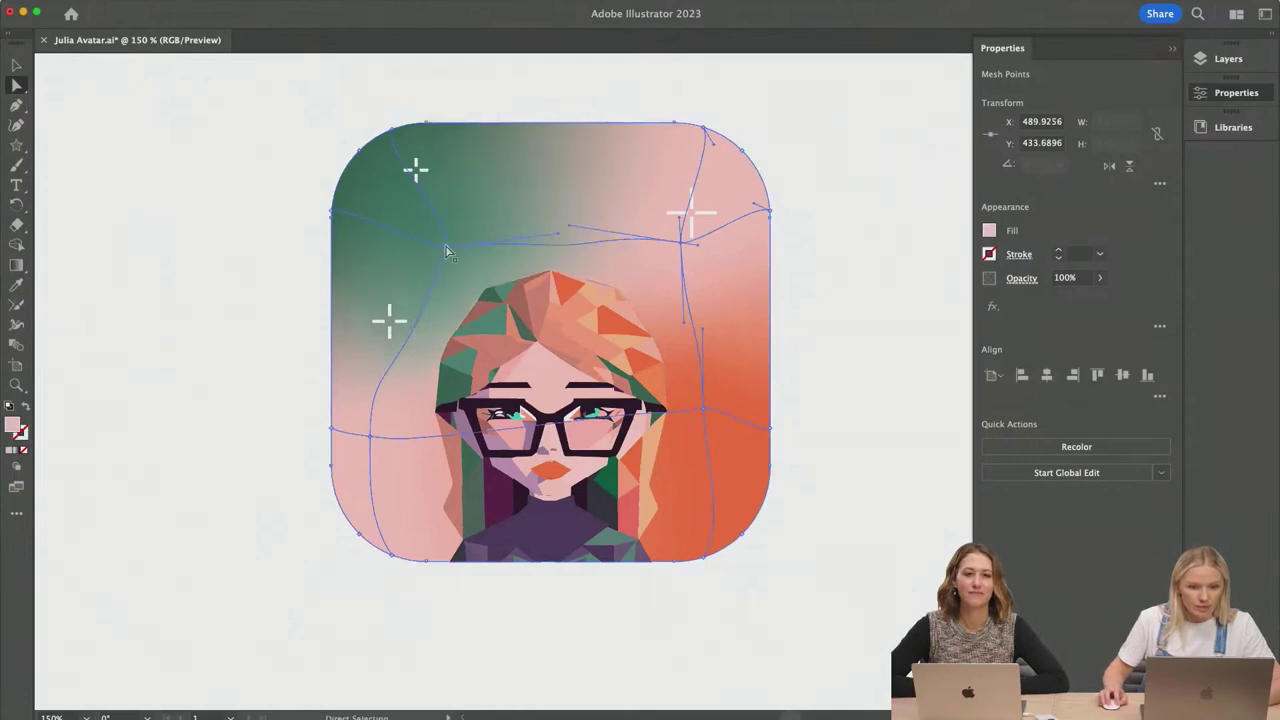
{"action": "left_click", "coordinate": [532, 108]}
Step: Raise the left handle of the pink mesh point so the upper mesh line curves upward beside the large sparkle
{"action": "scroll", "coordinate": [866, 281], "scroll_direction": "up", "scroll_amount": 1}
{"action": "scroll", "coordinate": [866, 281], "scroll_direction": "right", "scroll_amount": 1}
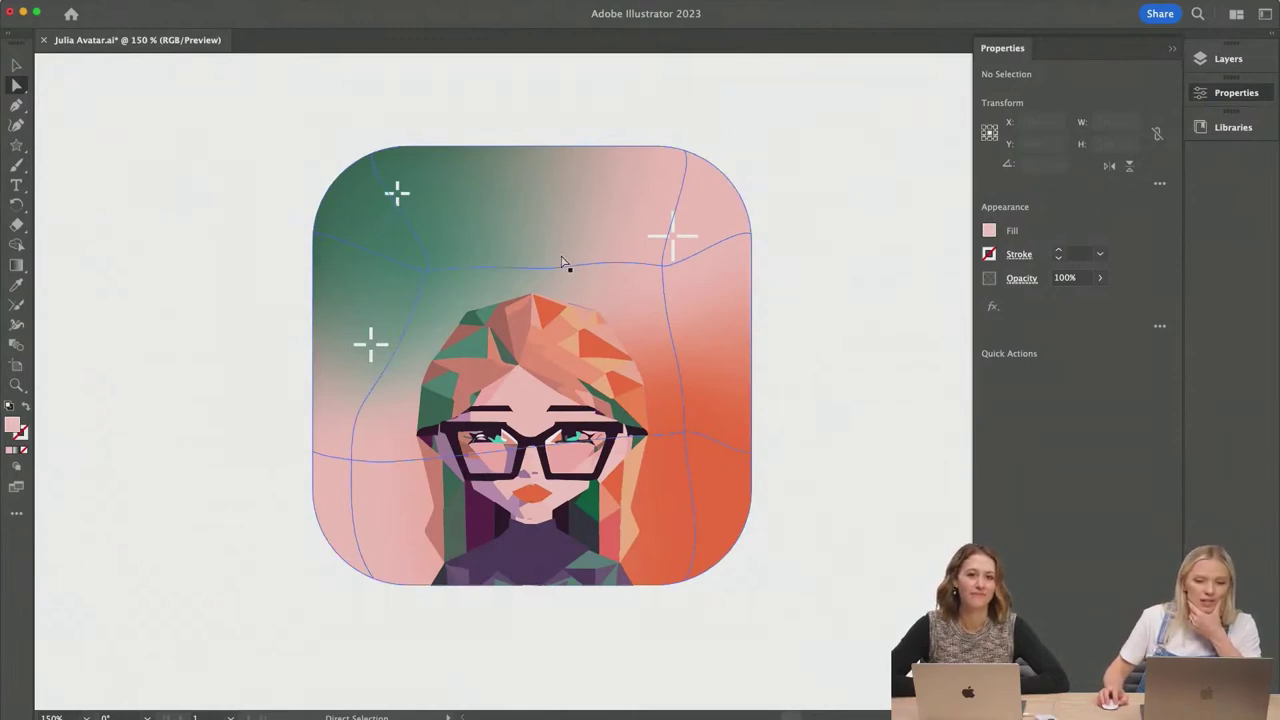
{"action": "left_click", "coordinate": [565, 273]}
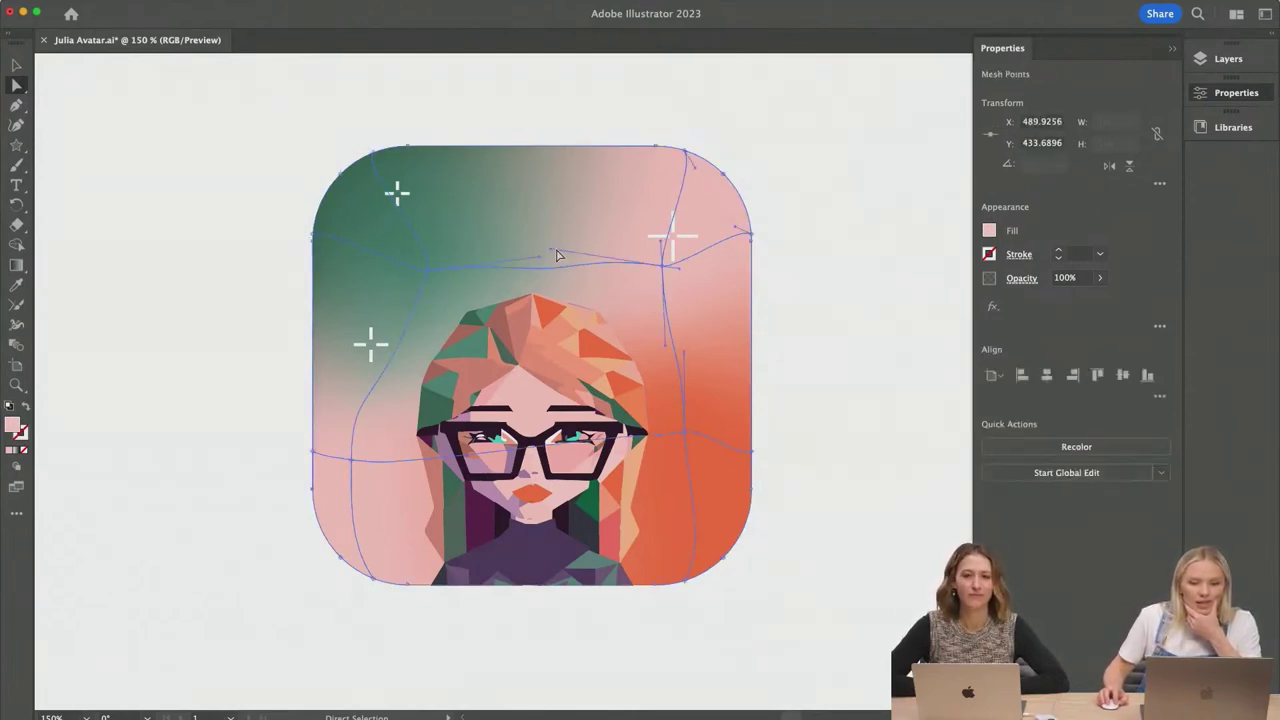
{"action": "left_click_drag", "start_coordinate": [550, 252], "coordinate": [583, 192]}
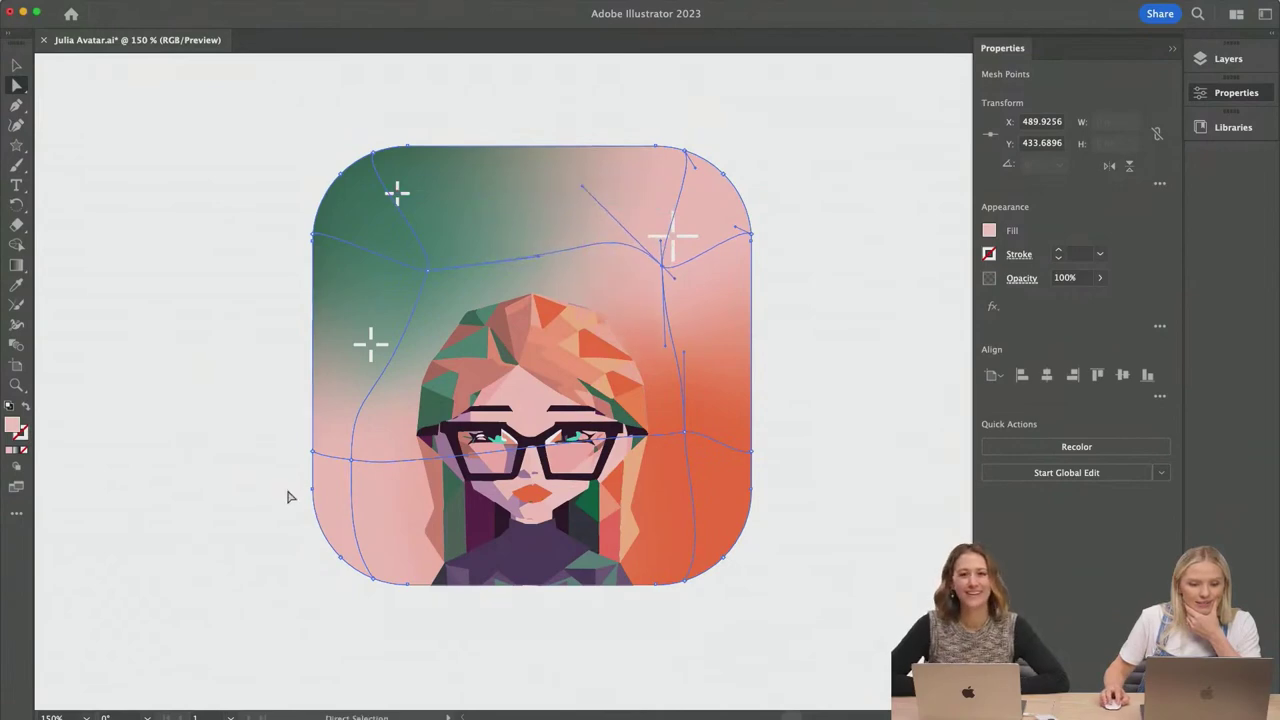
{"action": "left_click", "coordinate": [851, 401]}
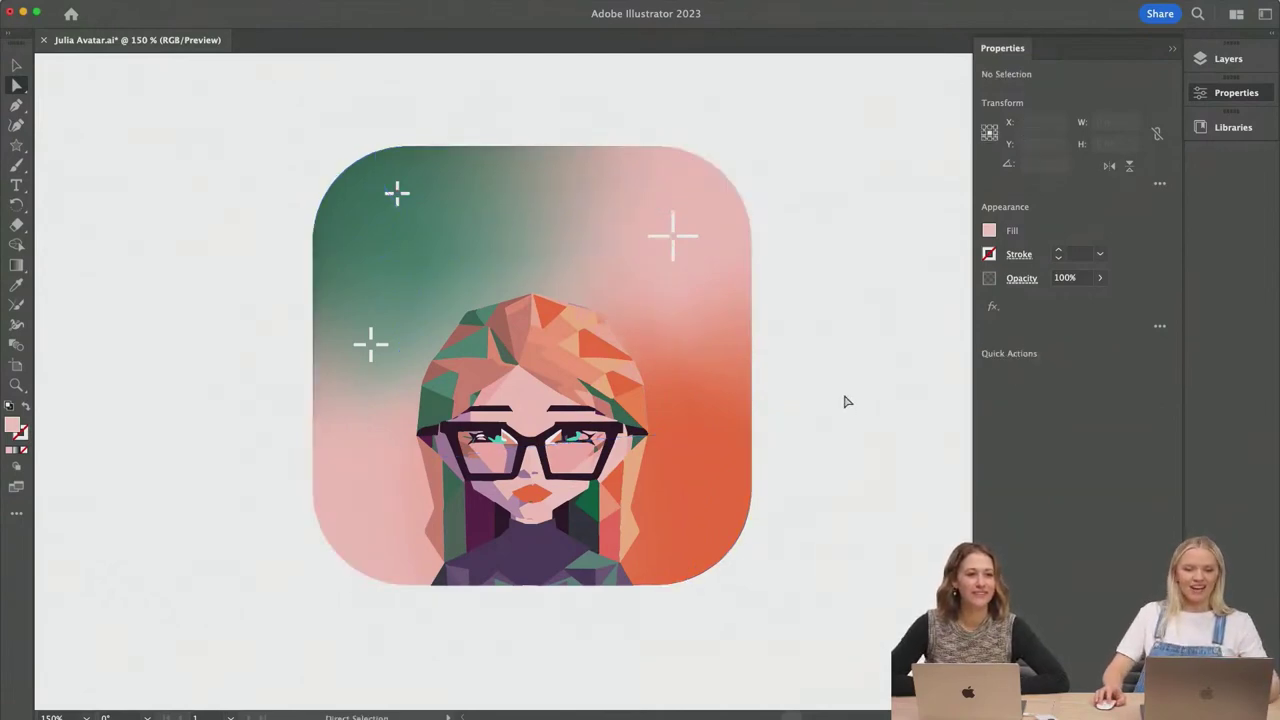
Step: Draw a small pink circle about 6.8 px wide on the background just above the avatar's head with the Ellipse tool
{"action": "scroll", "coordinate": [846, 401], "scroll_direction": "right", "scroll_amount": 2}
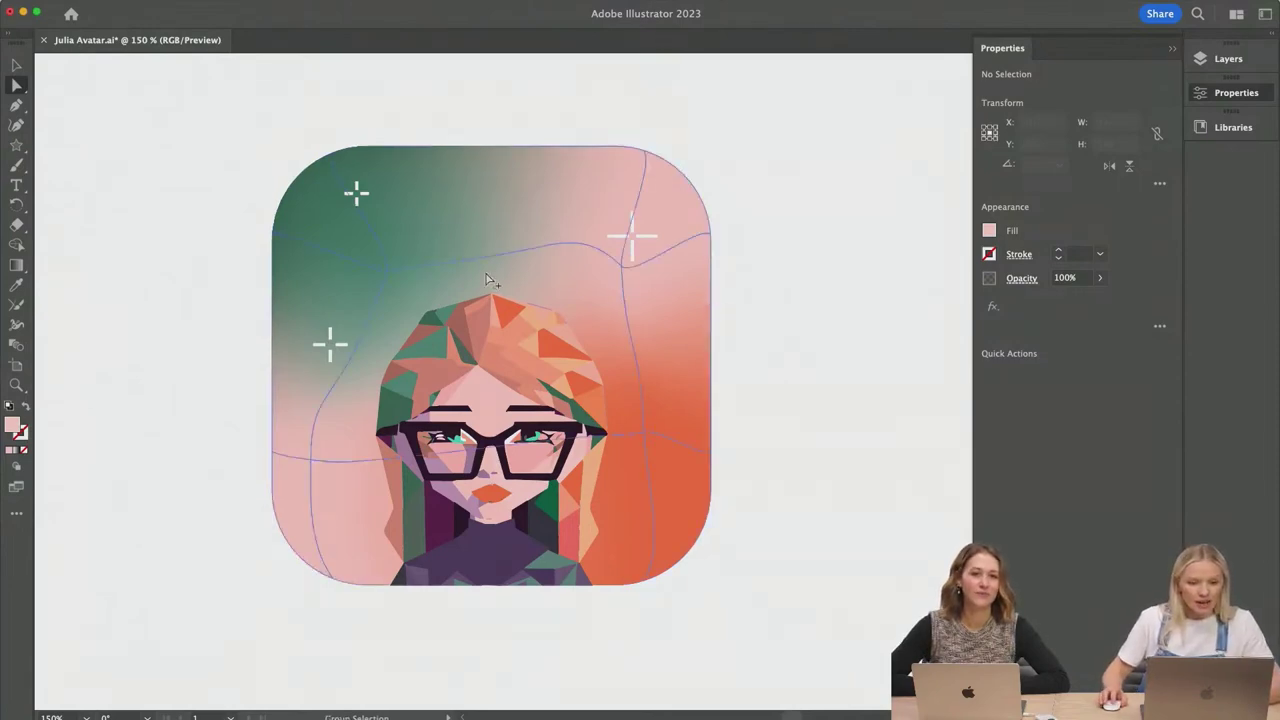
{"action": "key", "text": "super+equal"}
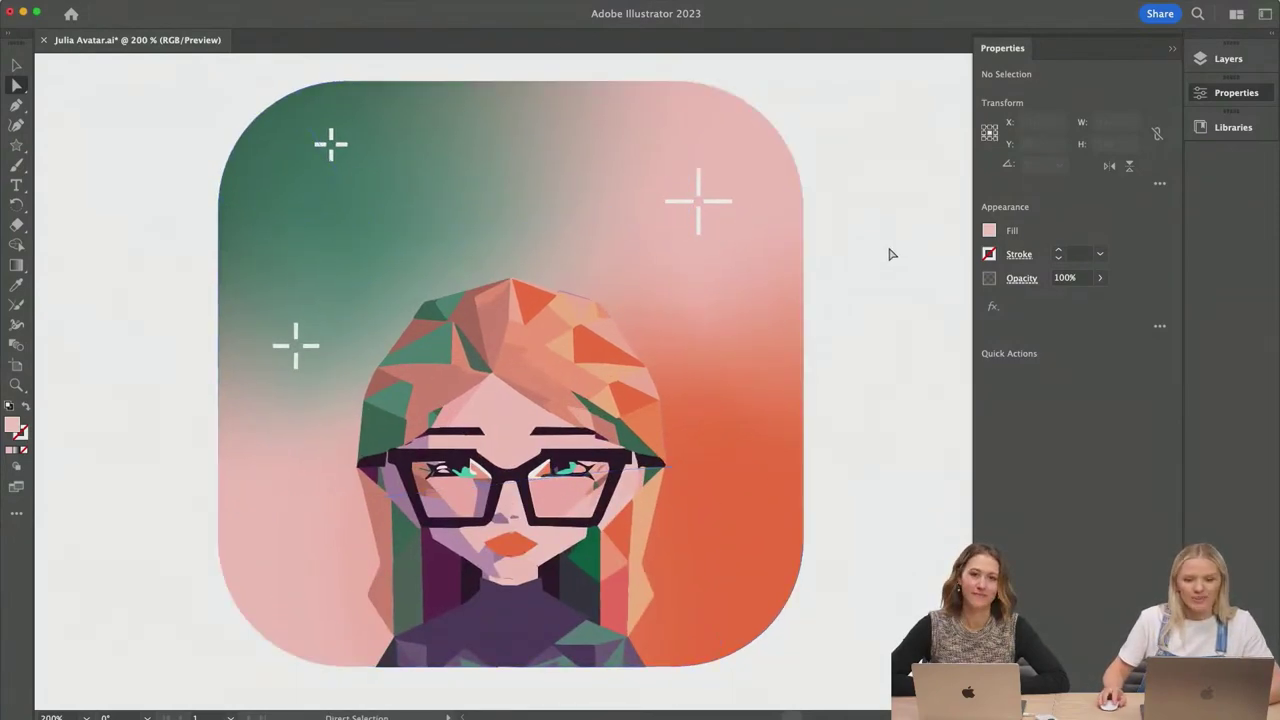
{"action": "left_click", "coordinate": [16, 146]}
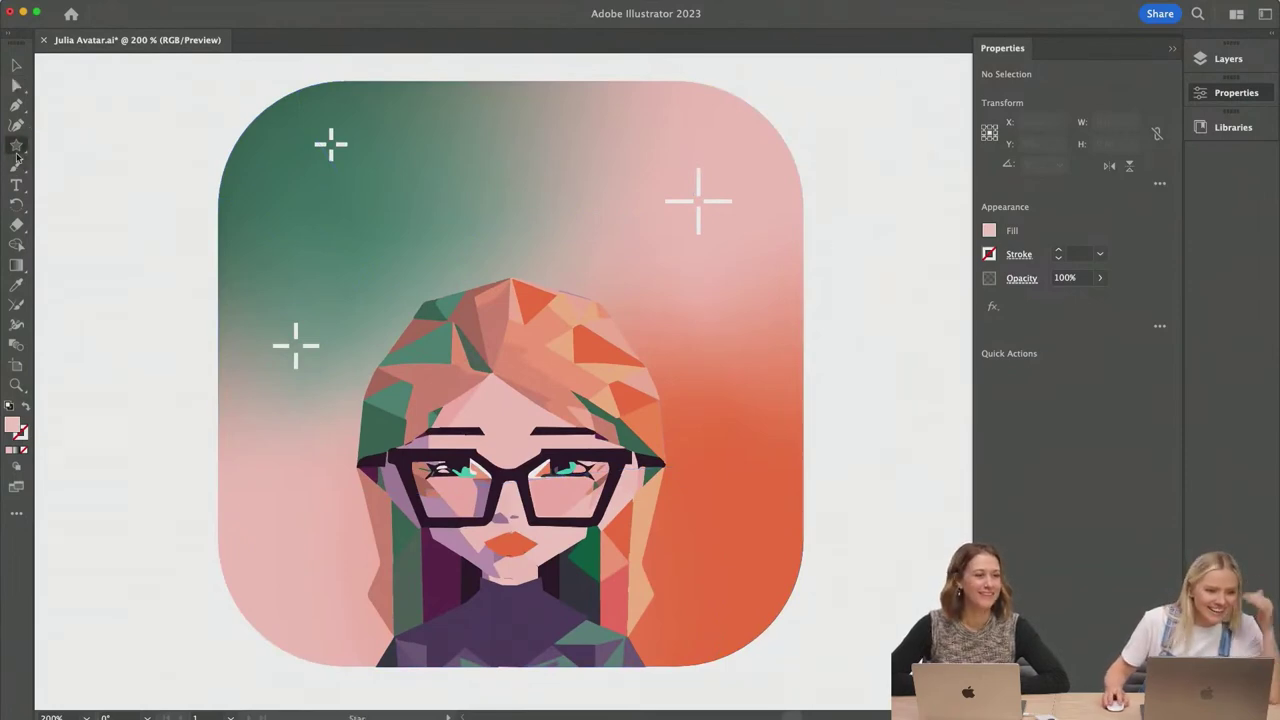
{"action": "left_click_drag", "start_coordinate": [10, 147], "coordinate": [110, 163]}
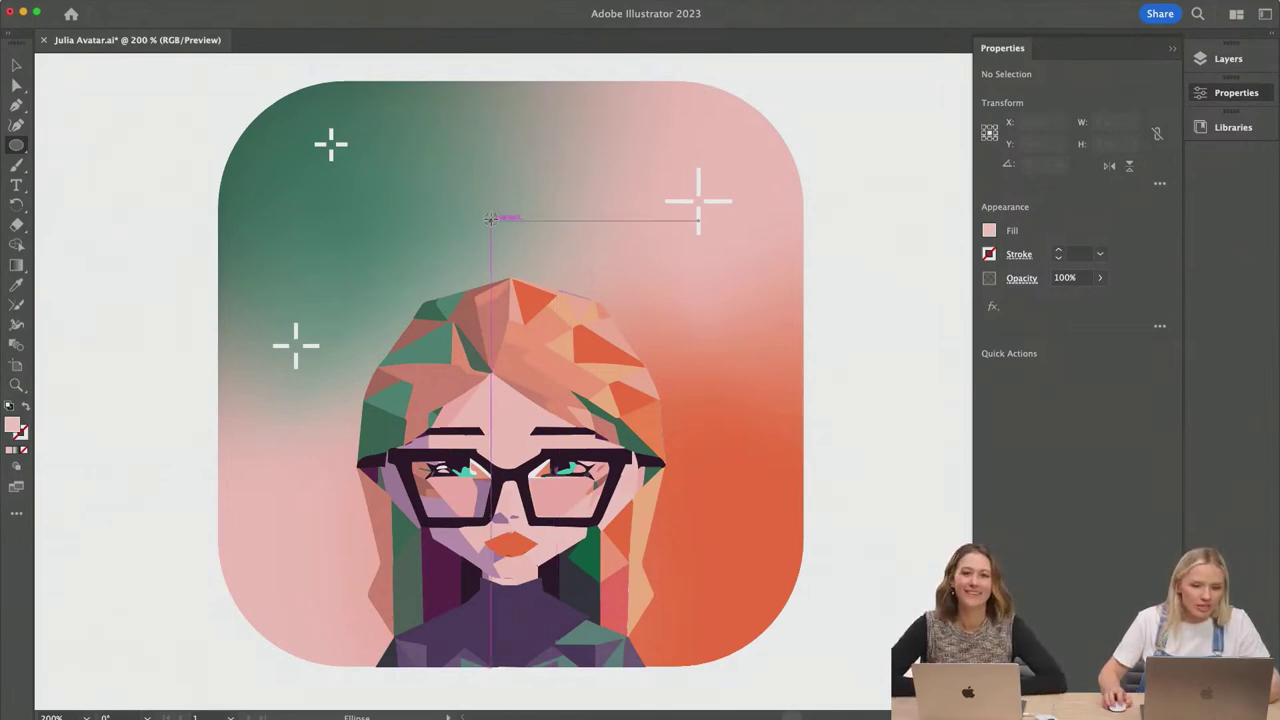
{"action": "left_click_drag", "start_coordinate": [490, 218], "coordinate": [504, 233]}
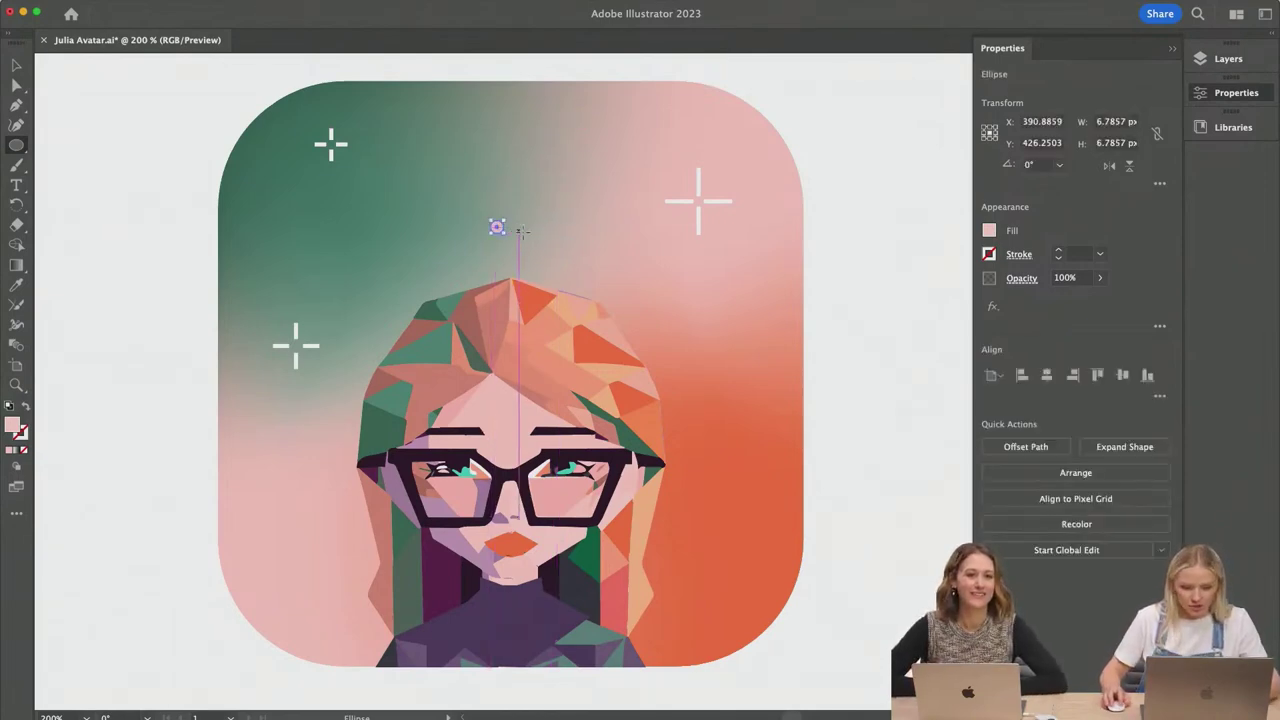
{"action": "key", "text": "v"}
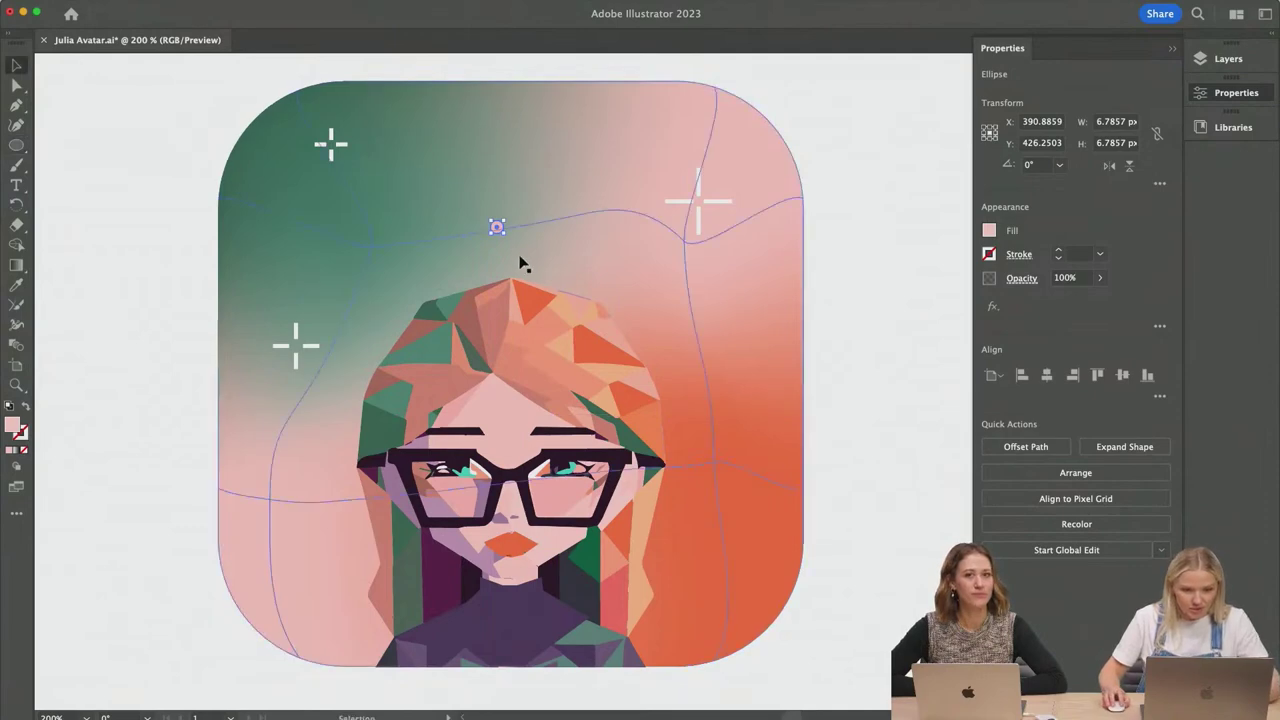
Step: Duplicate the pink circle onto the orange area beside the avatar, enlarge the copy to about 13 px and fill it with the eye's teal
{"action": "left_click_drag", "start_coordinate": [497, 228], "coordinate": [770, 425]}
{"action": "key", "text": "i"}
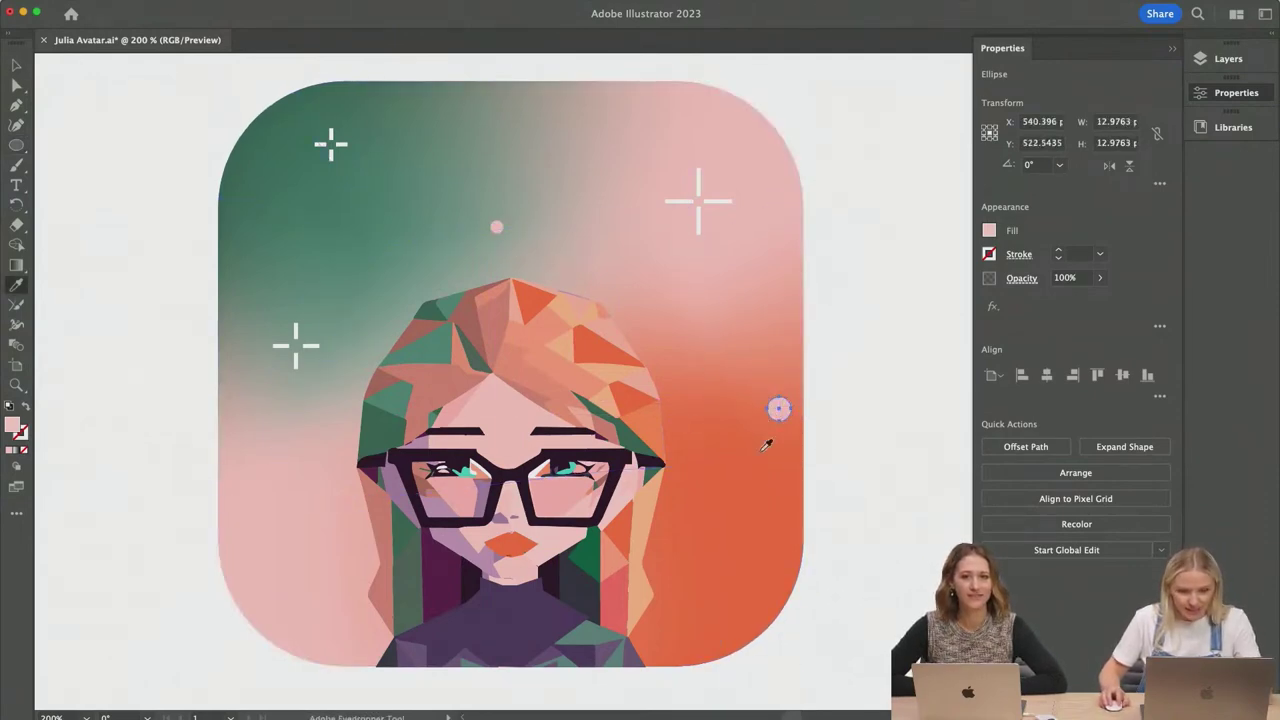
{"action": "left_click", "coordinate": [440, 341]}
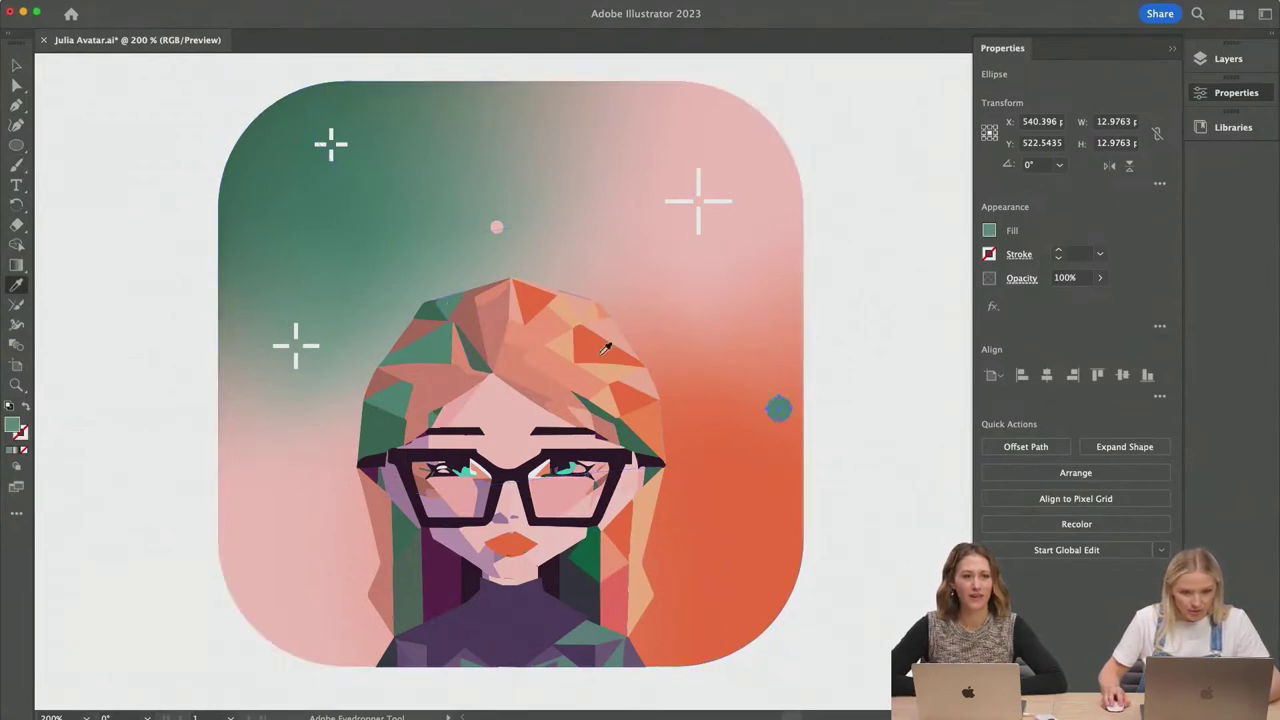
{"action": "left_click", "coordinate": [574, 465]}
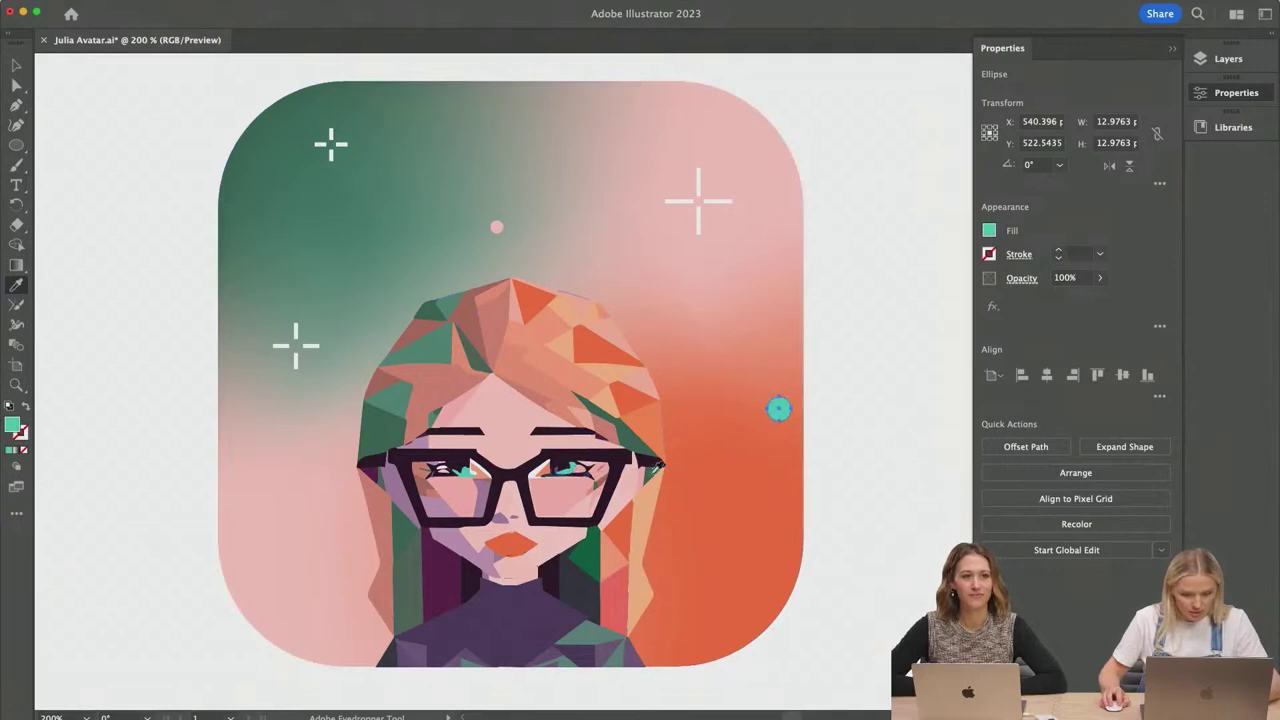
Step: Reduce the teal circle to about 7.2 px, copy it to the lower-left pink area and recolor the copy orange with a color sampled from the hair
{"action": "scroll", "coordinate": [786, 418], "scroll_direction": "up", "scroll_amount": 3}
{"action": "left_click_drag", "start_coordinate": [797, 425], "coordinate": [382, 500]}
{"action": "scroll", "coordinate": [760, 382], "scroll_direction": "down", "scroll_amount": 4}
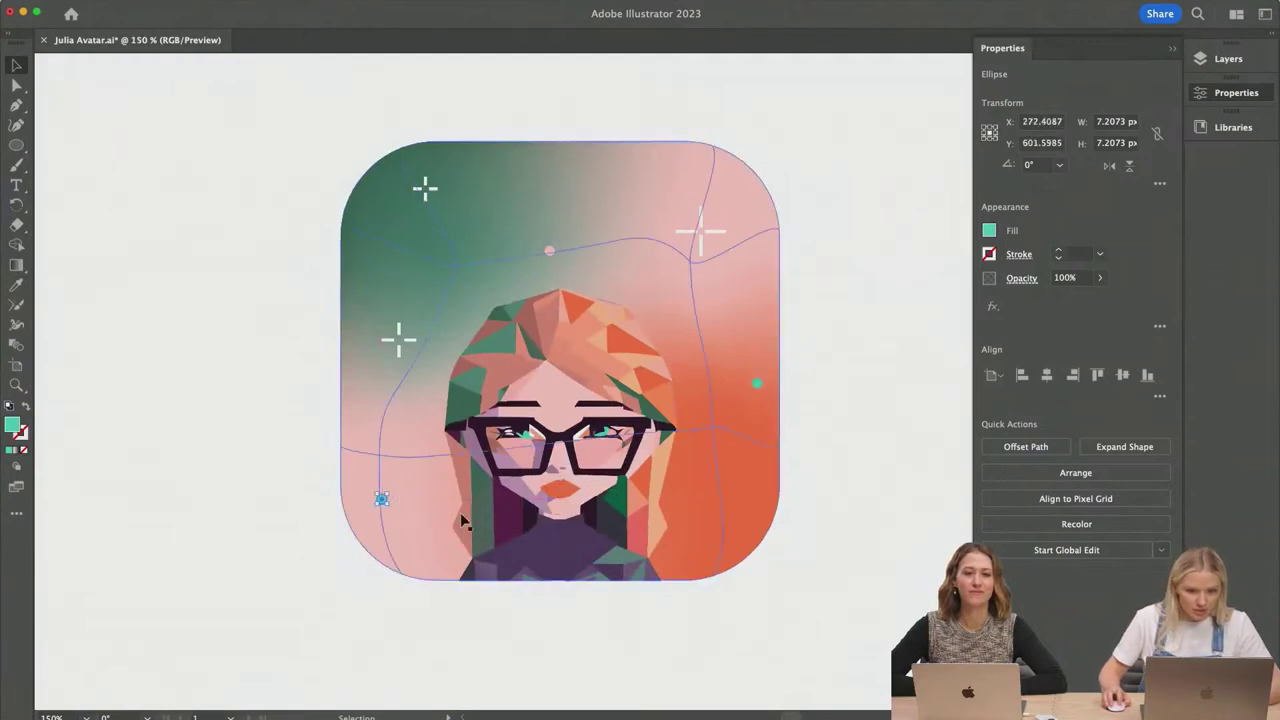
{"action": "key", "text": "i"}
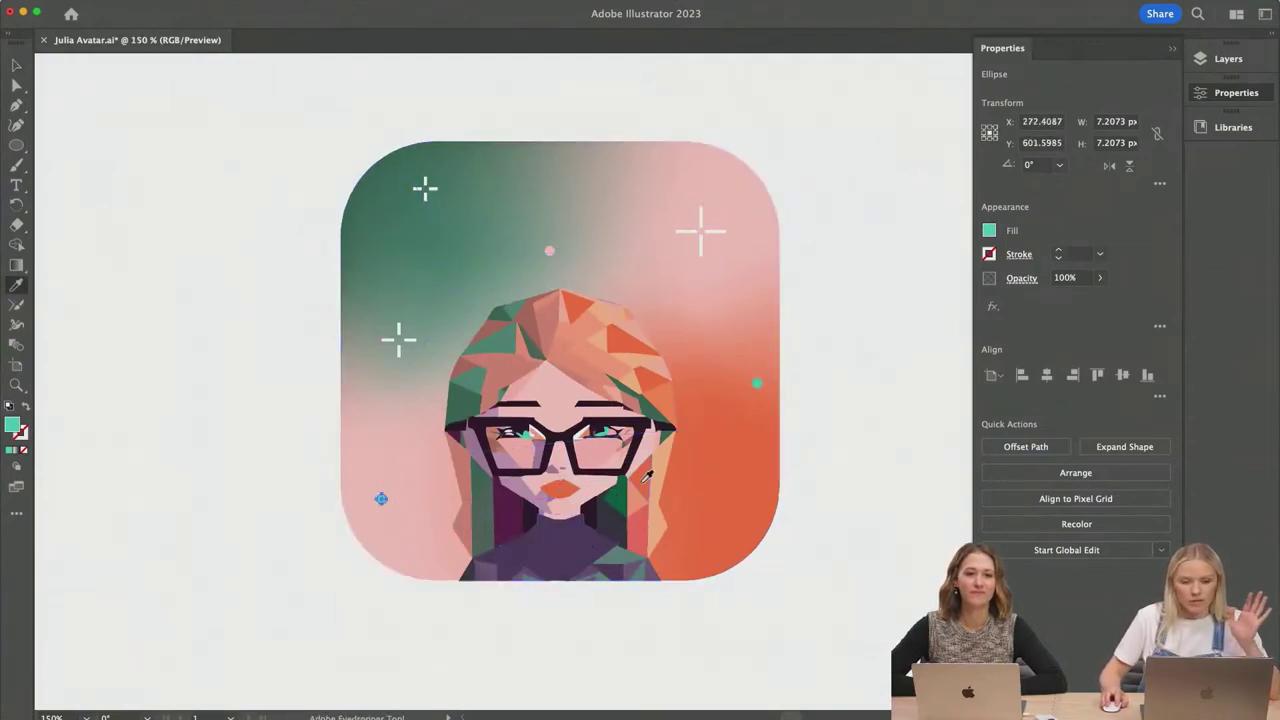
{"action": "left_click", "coordinate": [658, 510]}
{"action": "key", "text": "v"}
{"action": "left_click", "coordinate": [789, 578]}
Step: Duplicate the pink circle above the avatar's head and scale one of the pair down to a smaller dot below and right of the other
{"action": "scroll", "coordinate": [789, 578], "scroll_direction": "down", "scroll_amount": 2}
{"action": "scroll", "coordinate": [731, 537], "scroll_direction": "up", "scroll_amount": 2}
{"action": "scroll", "coordinate": [731, 537], "scroll_direction": "up", "scroll_amount": 3}
{"action": "scroll", "coordinate": [631, 263], "scroll_direction": "down", "scroll_amount": 4}
{"action": "scroll", "coordinate": [514, 214], "scroll_direction": "up", "scroll_amount": 4}
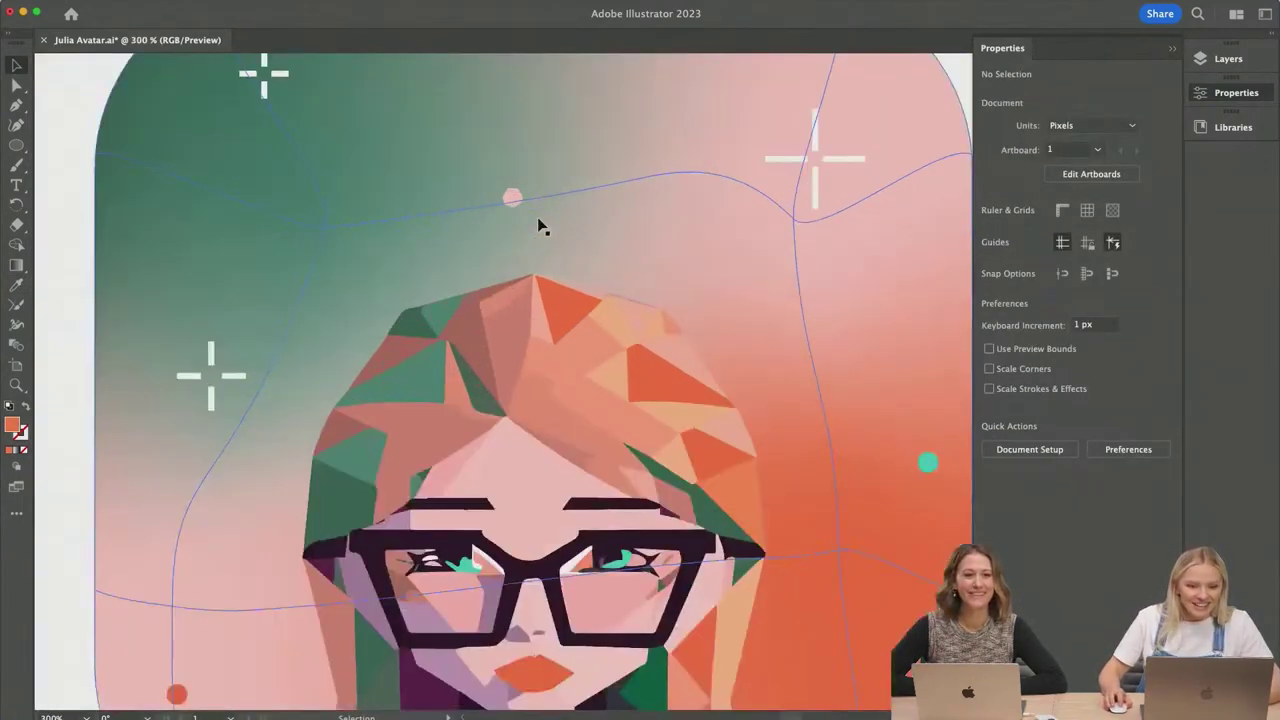
{"action": "scroll", "coordinate": [518, 204], "scroll_direction": "up", "scroll_amount": 2}
{"action": "mouse_move", "coordinate": [508, 191]}
{"action": "left_mouse_down"}
{"action": "mouse_move", "coordinate": [425, 134]}
{"action": "mouse_move", "coordinate": [514, 191]}
{"action": "left_mouse_up"}
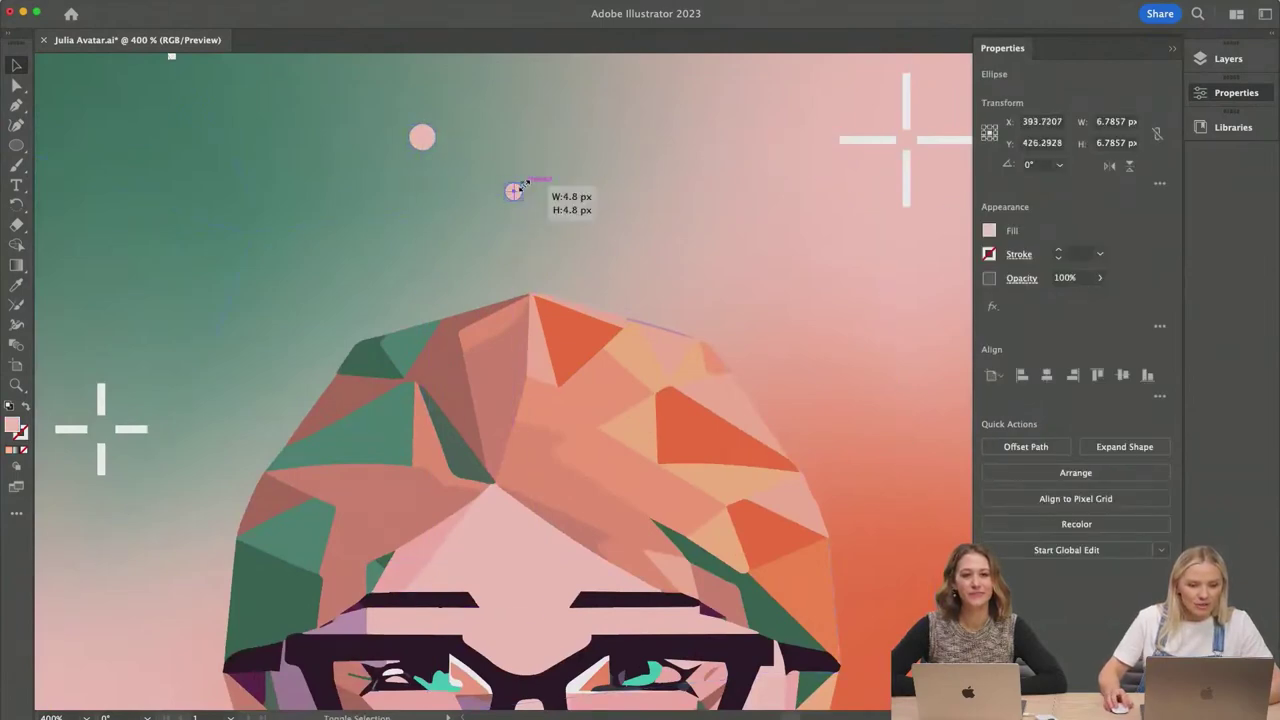
{"action": "key", "text": "super+1"}
{"action": "left_click", "coordinate": [779, 262]}
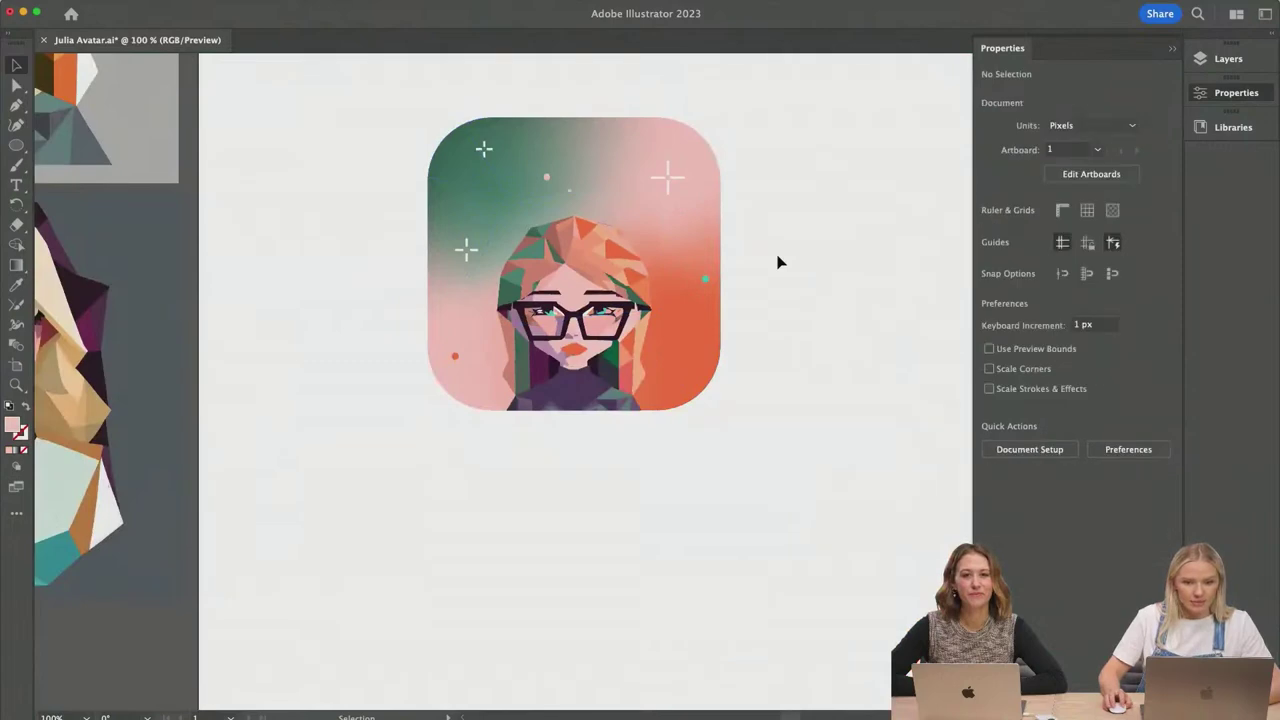
Step: Change the teal circle on the orange side of the background to white
{"action": "scroll", "coordinate": [779, 262], "scroll_direction": "up", "scroll_amount": 2}
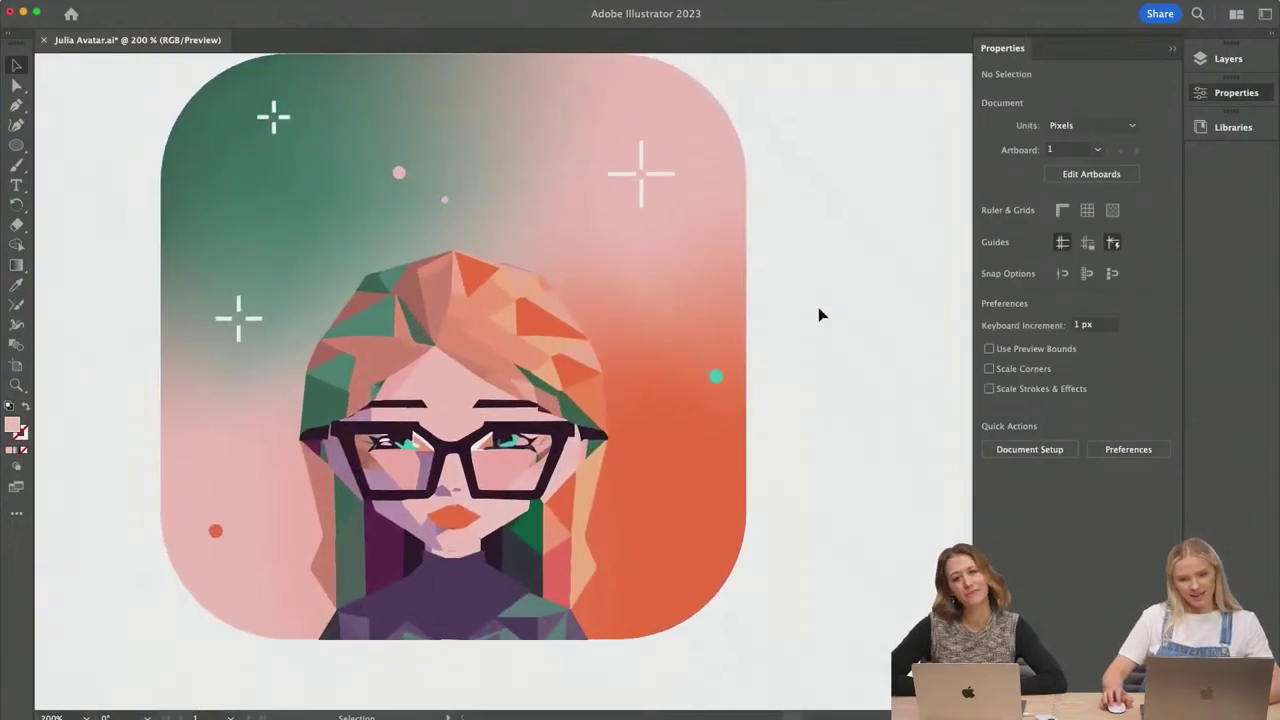
{"action": "scroll", "coordinate": [818, 315], "scroll_direction": "up", "scroll_amount": 1}
{"action": "scroll", "coordinate": [818, 315], "scroll_direction": "left", "scroll_amount": 1}
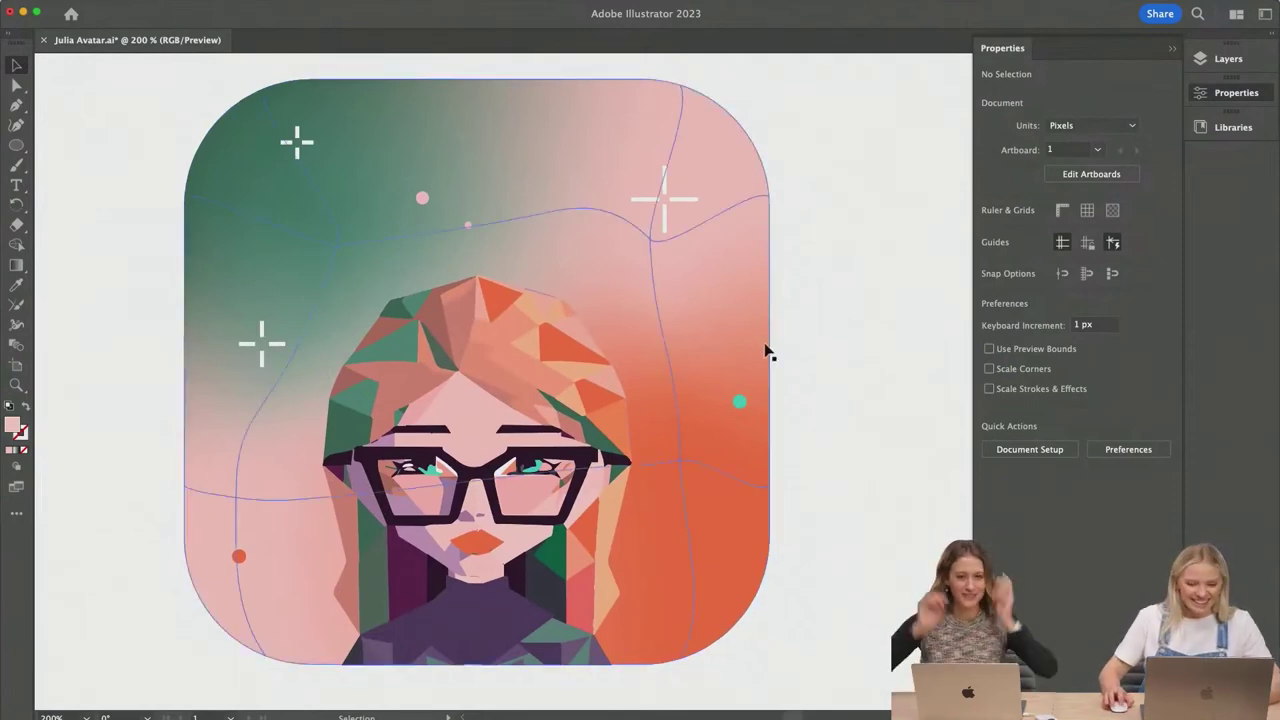
{"action": "left_click", "coordinate": [740, 401]}
{"action": "scroll", "coordinate": [747, 401], "scroll_direction": "left", "scroll_amount": 1}
{"action": "key", "text": "super+z"}
{"action": "left_click", "coordinate": [799, 529]}
{"action": "scroll", "coordinate": [799, 529], "scroll_direction": "left", "scroll_amount": 1}
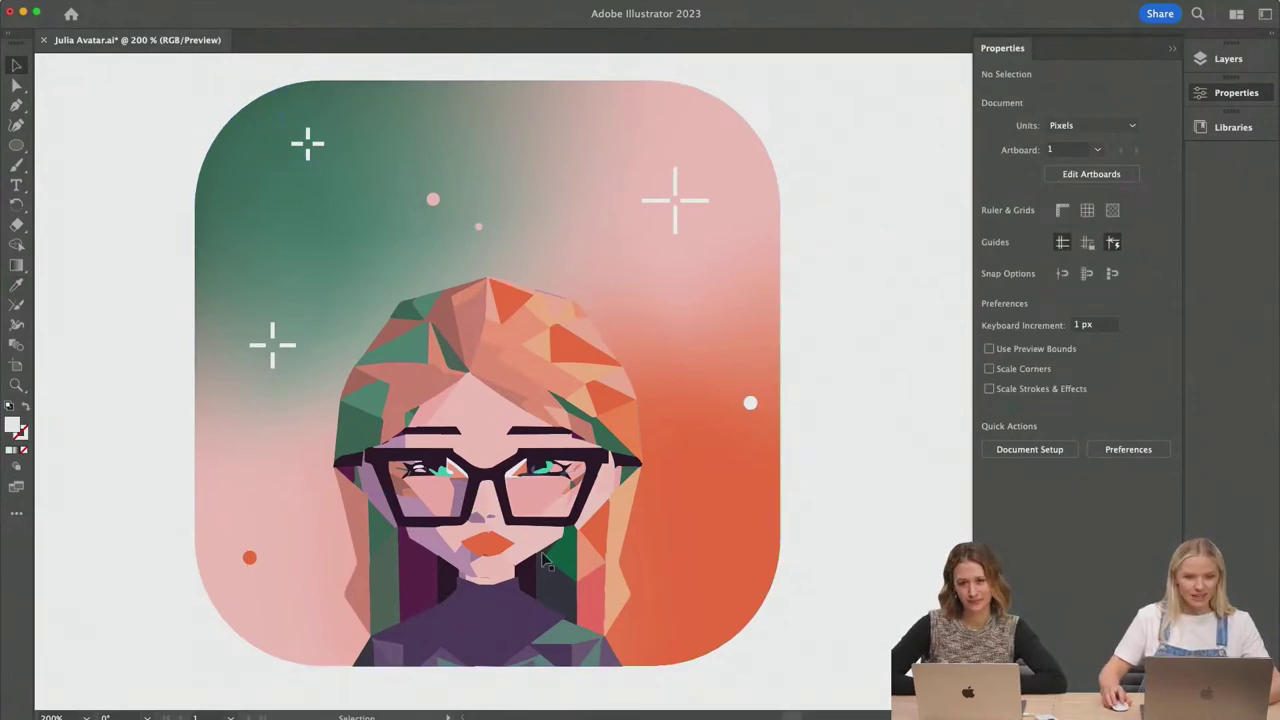
Step: Recolor the bright teal shapes in both eyes with a muted green sampled from the avatar's artwork
{"action": "scroll", "coordinate": [447, 487], "scroll_direction": "up", "scroll_amount": 1}
{"action": "scroll", "coordinate": [447, 487], "scroll_direction": "up", "scroll_amount": 1}
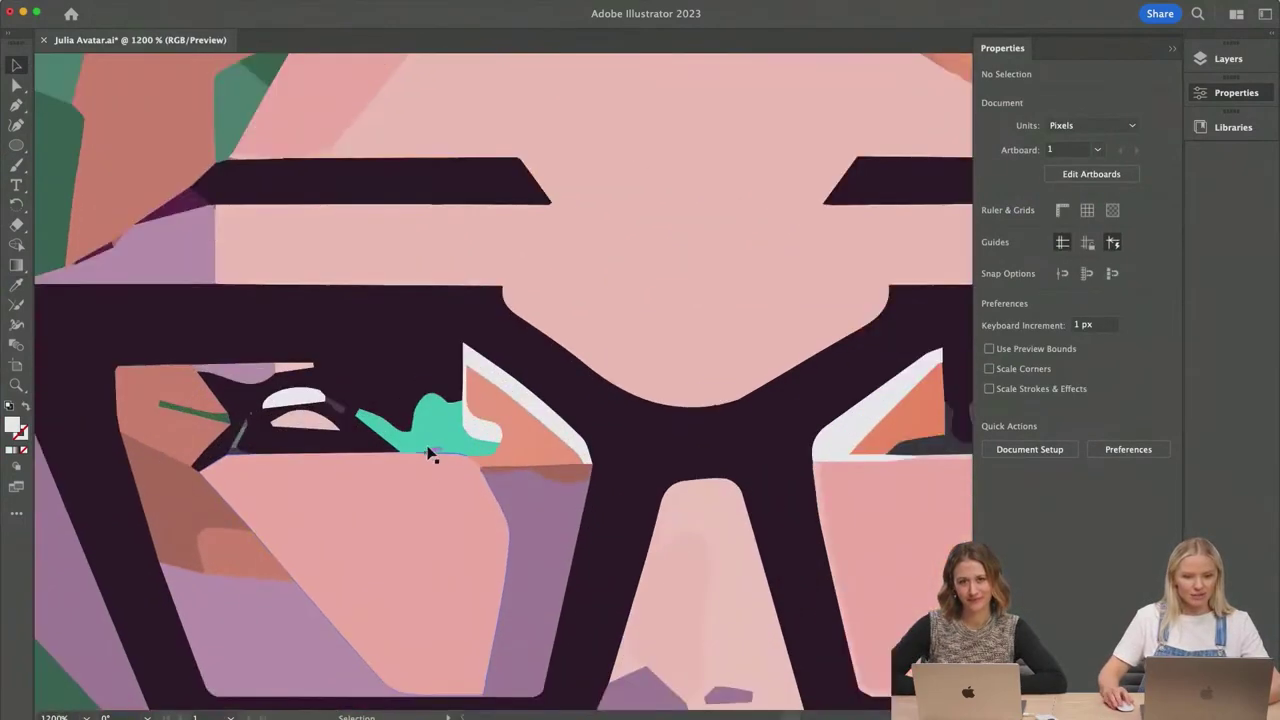
{"action": "left_click", "coordinate": [430, 452]}
{"action": "scroll", "coordinate": [430, 455], "scroll_direction": "down", "scroll_amount": 2}
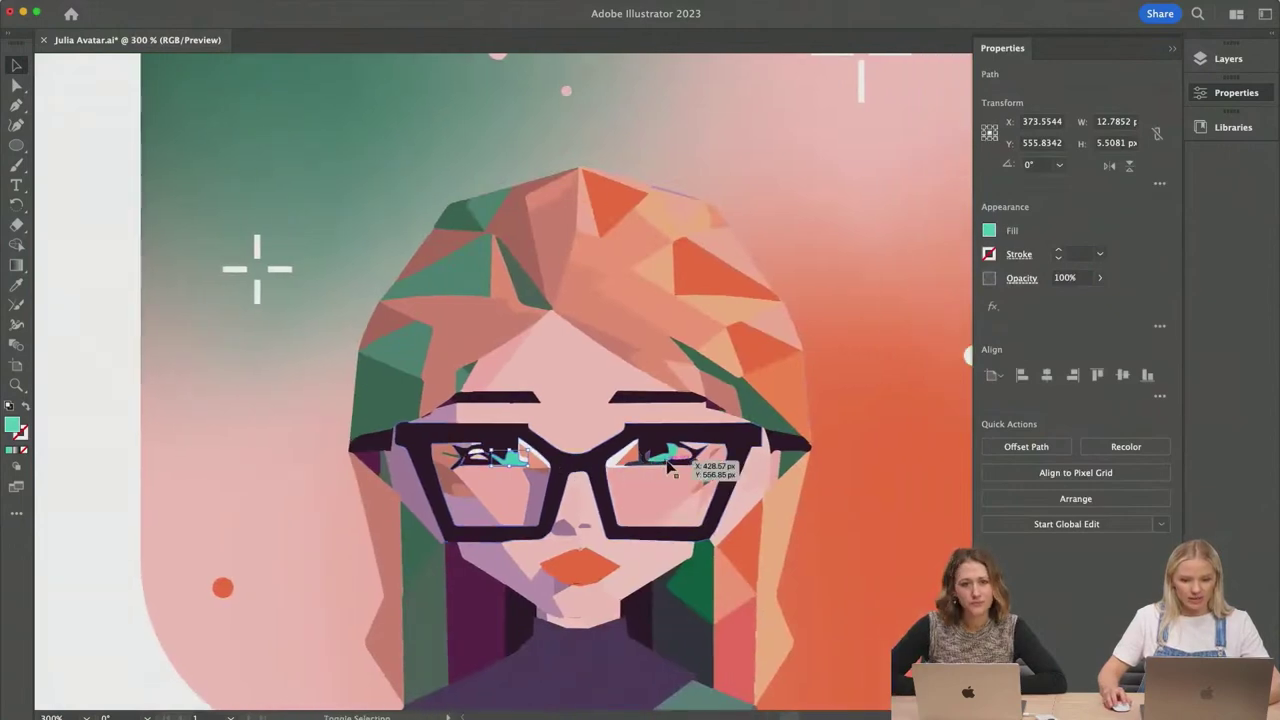
{"action": "left_click", "coordinate": [668, 458], "text": "shift"}
{"action": "scroll", "coordinate": [678, 472], "scroll_direction": "right", "scroll_amount": 2}
{"action": "key", "text": "i"}
{"action": "left_click", "coordinate": [421, 268]}
{"action": "key", "text": "v"}
{"action": "scroll", "coordinate": [695, 410], "scroll_direction": "down", "scroll_amount": 2}
{"action": "scroll", "coordinate": [849, 420], "scroll_direction": "right", "scroll_amount": 2}
{"action": "left_click", "coordinate": [850, 420]}
Step: Move the gradient background together with its sparkles and circles to the right, clear of the avatar
{"action": "scroll", "coordinate": [850, 420], "scroll_direction": "up", "scroll_amount": 1}
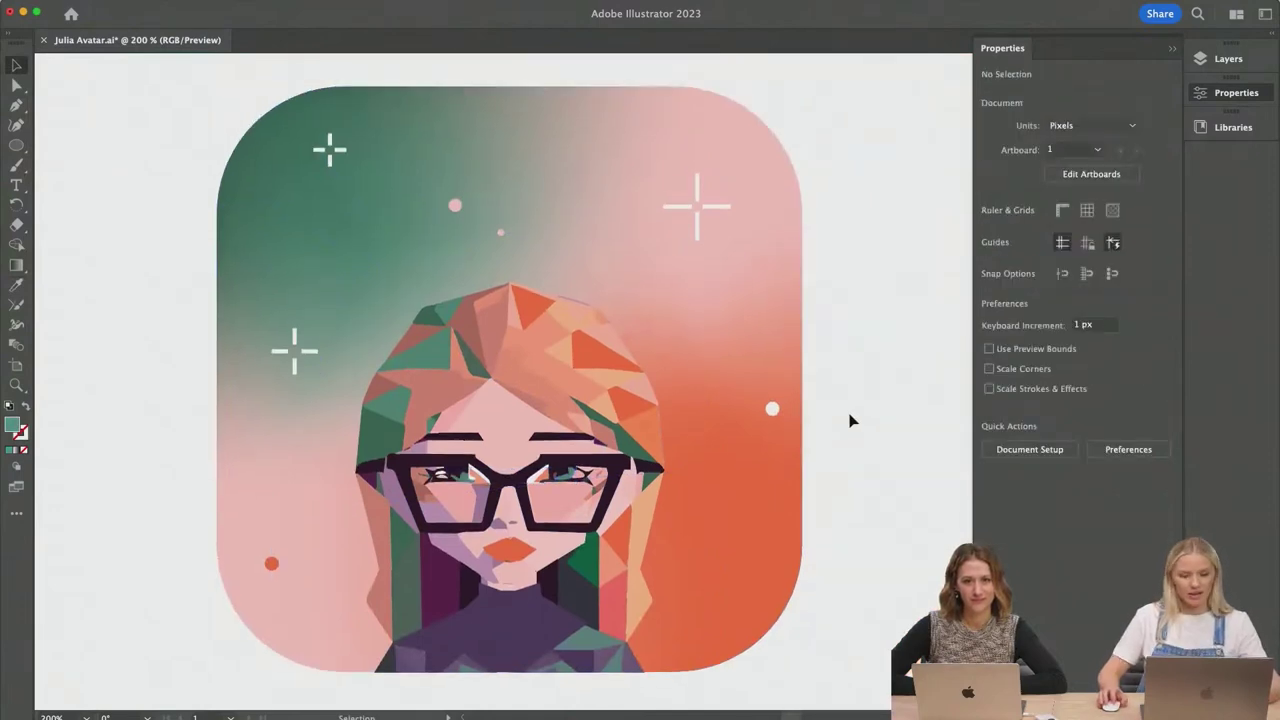
{"action": "scroll", "coordinate": [884, 518], "scroll_direction": "down", "scroll_amount": 1}
{"action": "scroll", "coordinate": [884, 518], "scroll_direction": "right", "scroll_amount": 1}
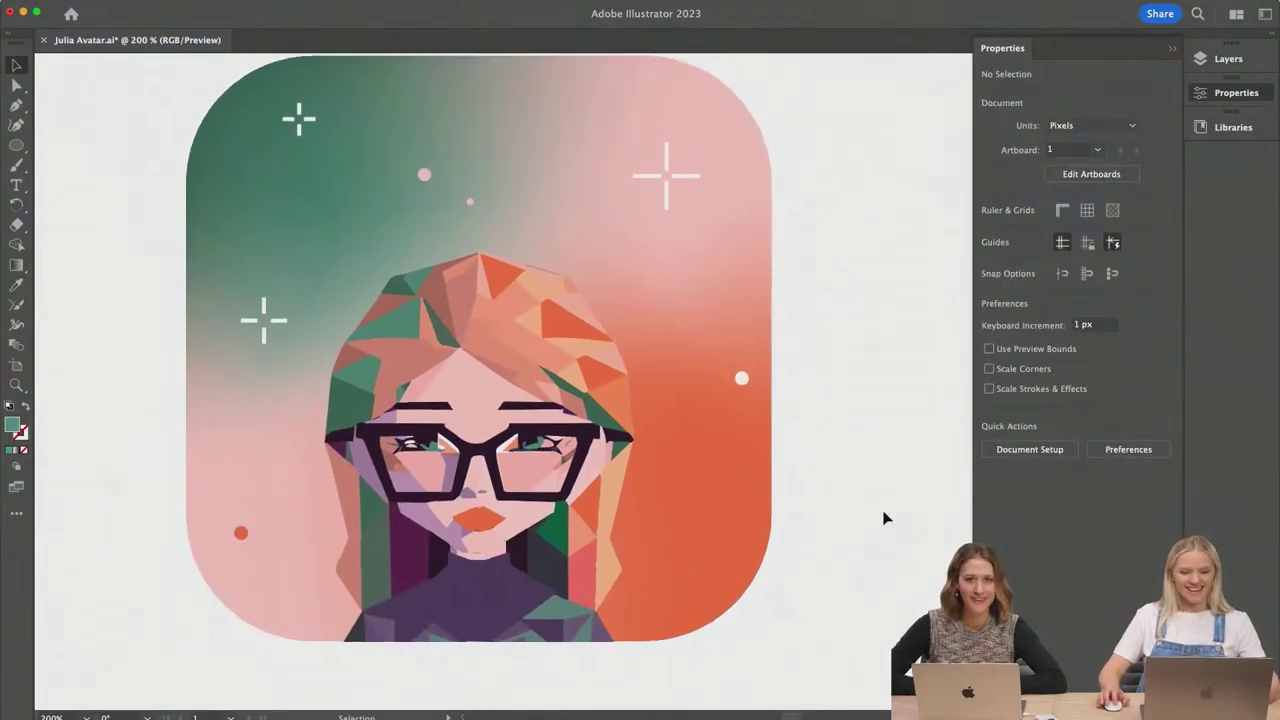
{"action": "scroll", "coordinate": [884, 518], "scroll_direction": "down", "scroll_amount": 1}
{"action": "scroll", "coordinate": [760, 535], "scroll_direction": "right", "scroll_amount": 2}
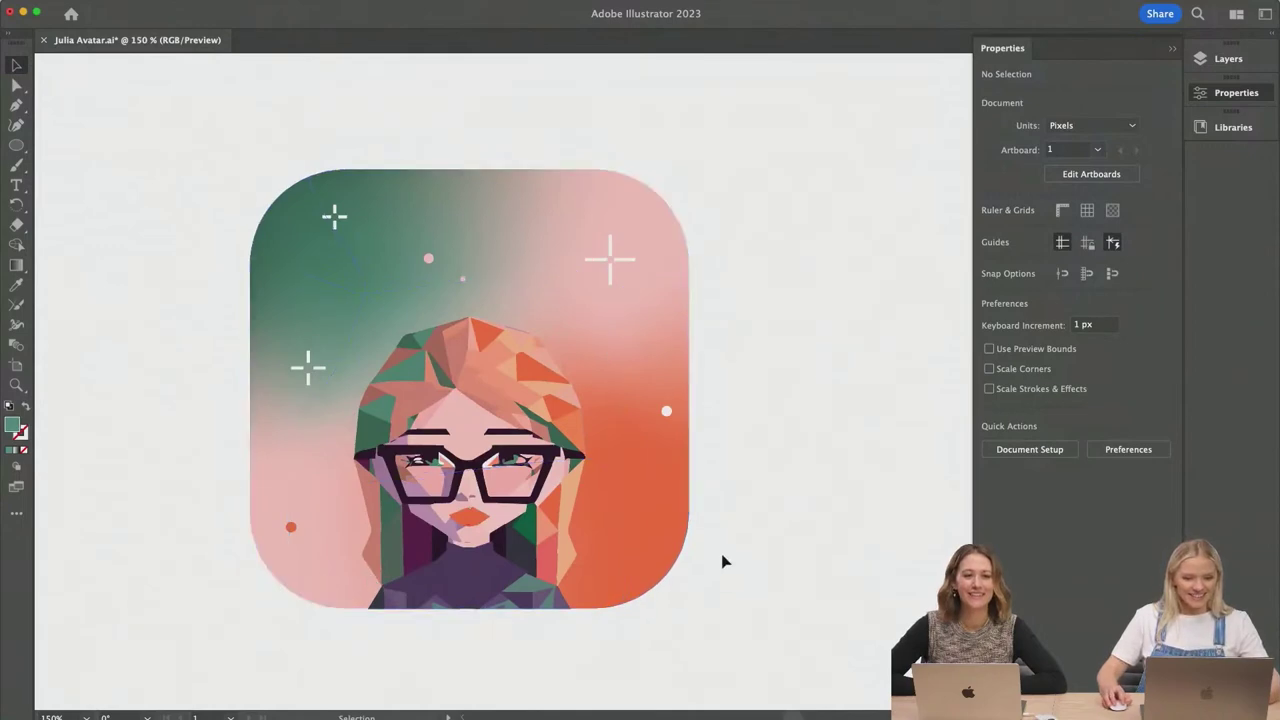
{"action": "scroll", "coordinate": [725, 562], "scroll_direction": "down", "scroll_amount": 1}
{"action": "scroll", "coordinate": [725, 562], "scroll_direction": "right", "scroll_amount": 2}
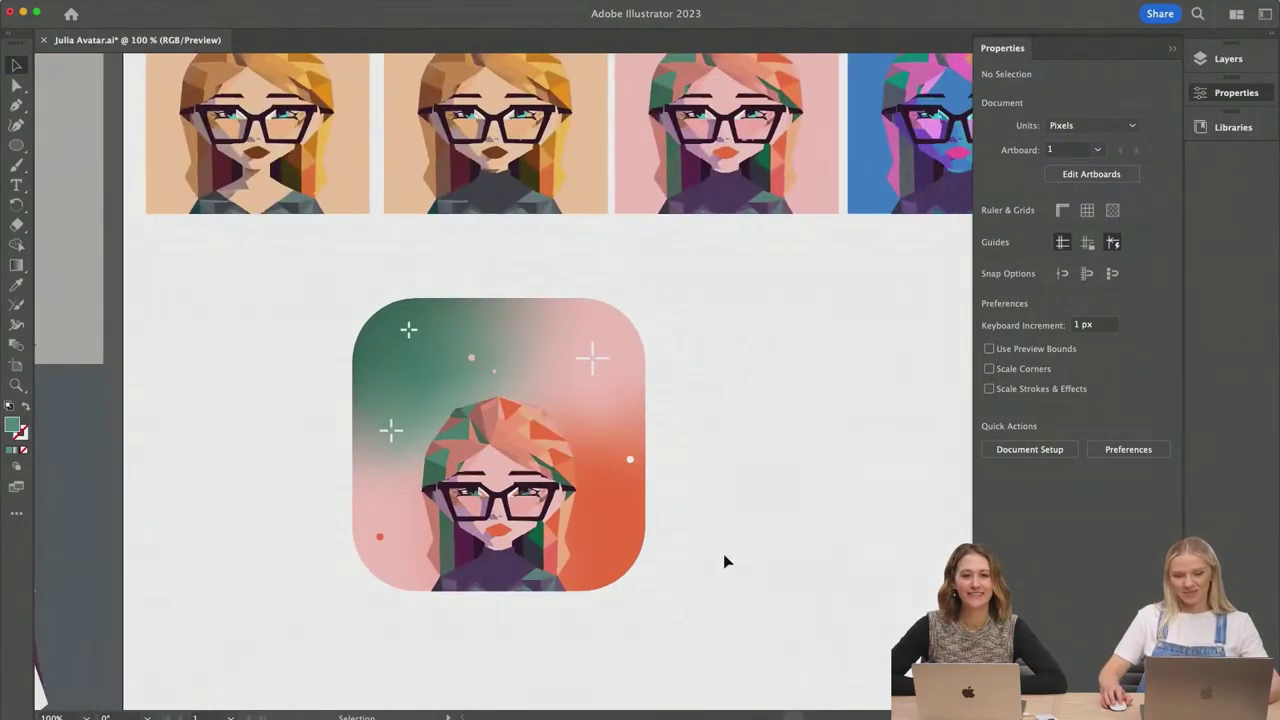
{"action": "left_click", "coordinate": [365, 378]}
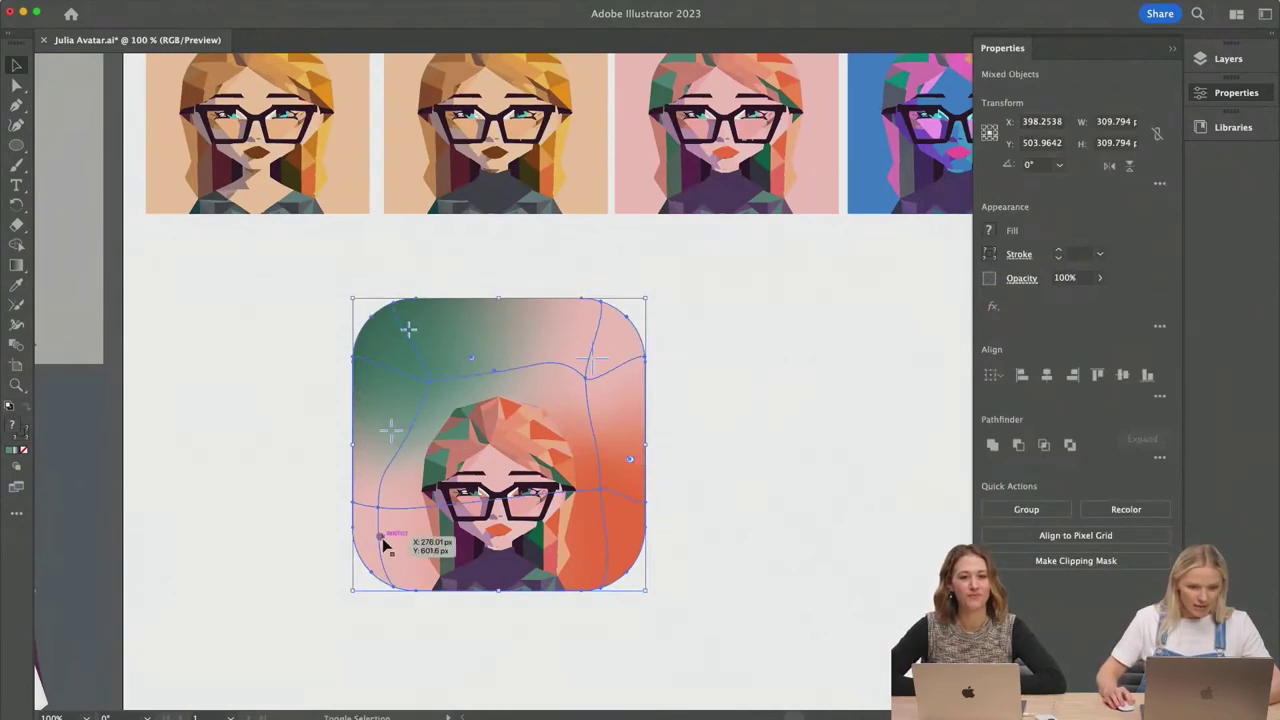
{"action": "left_click_drag", "start_coordinate": [393, 549], "coordinate": [669, 545]}
{"action": "left_click", "coordinate": [643, 626]}
{"action": "scroll", "coordinate": [643, 624], "scroll_direction": "right", "scroll_amount": 3}
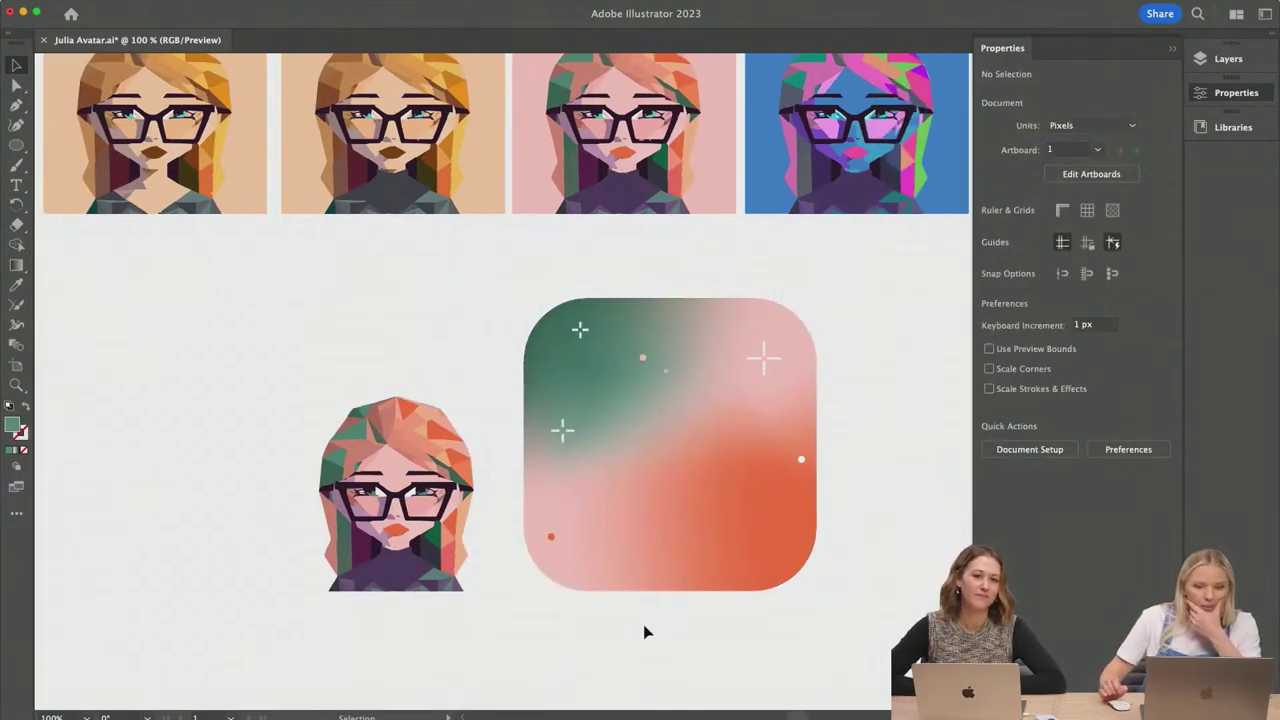
{"action": "left_click_drag", "start_coordinate": [481, 390], "coordinate": [311, 605]}
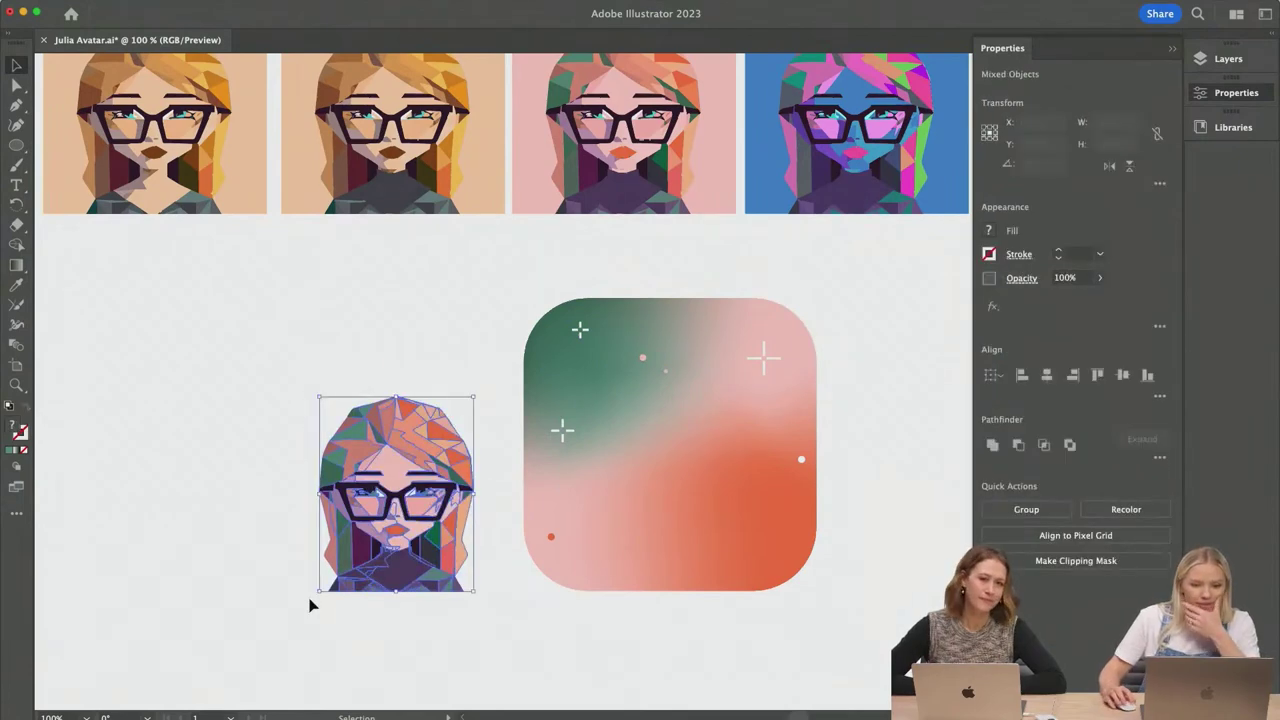
{"action": "scroll", "coordinate": [386, 631], "scroll_direction": "up", "scroll_amount": 4}
{"action": "scroll", "coordinate": [386, 631], "scroll_direction": "down", "scroll_amount": 2}
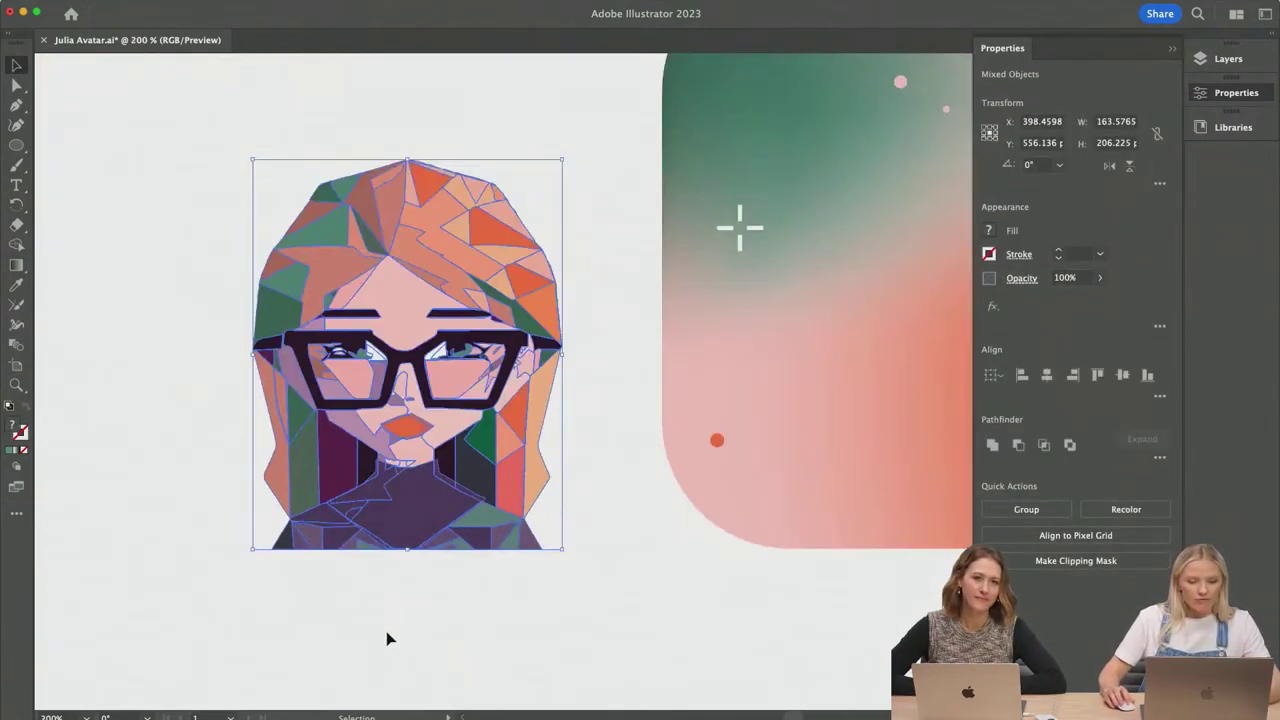
{"action": "scroll", "coordinate": [398, 602], "scroll_direction": "down", "scroll_amount": 1}
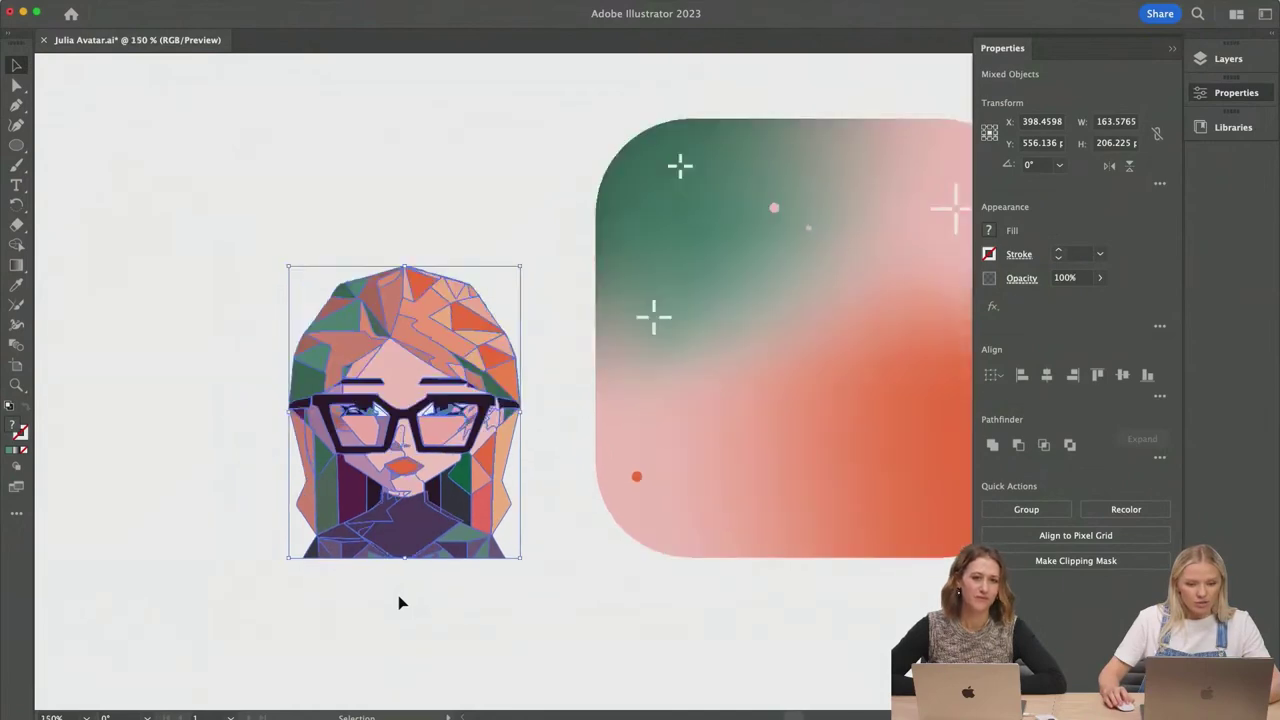
{"action": "left_click", "coordinate": [398, 602]}
{"action": "scroll", "coordinate": [398, 602], "scroll_direction": "down", "scroll_amount": 2}
{"action": "scroll", "coordinate": [398, 602], "scroll_direction": "down", "scroll_amount": 2}
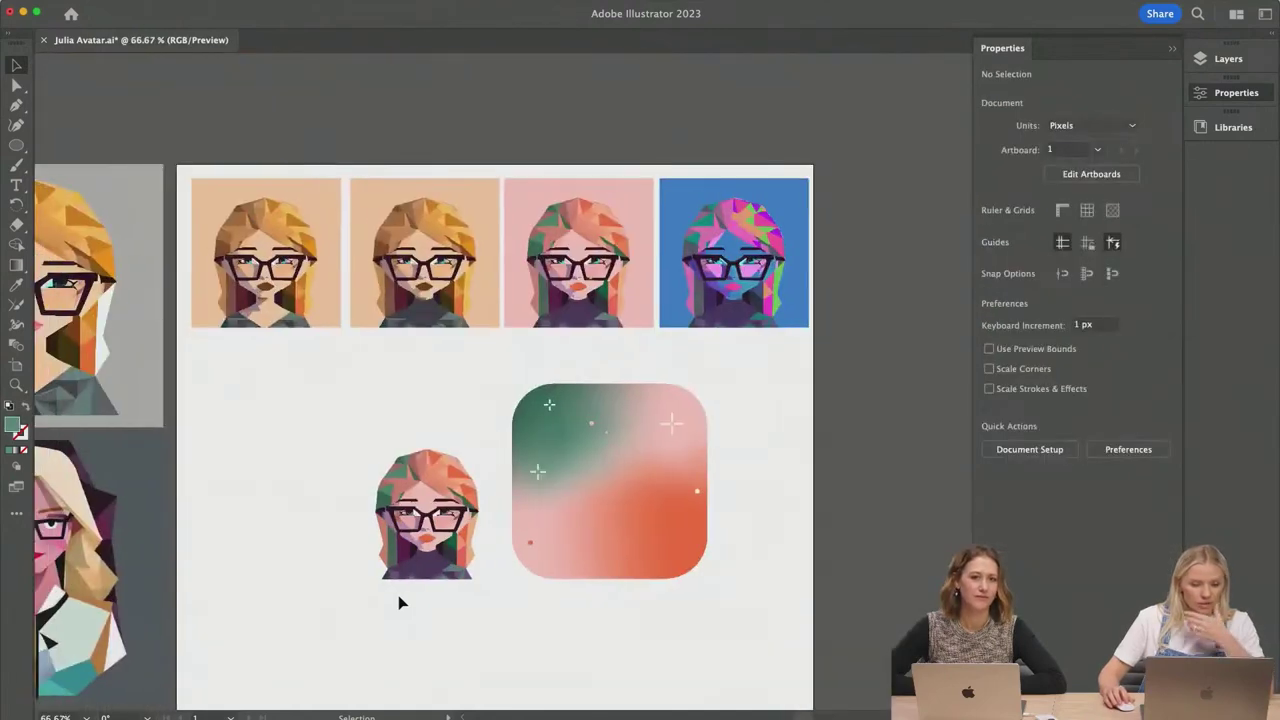
{"action": "scroll", "coordinate": [398, 600], "scroll_direction": "down", "scroll_amount": 1}
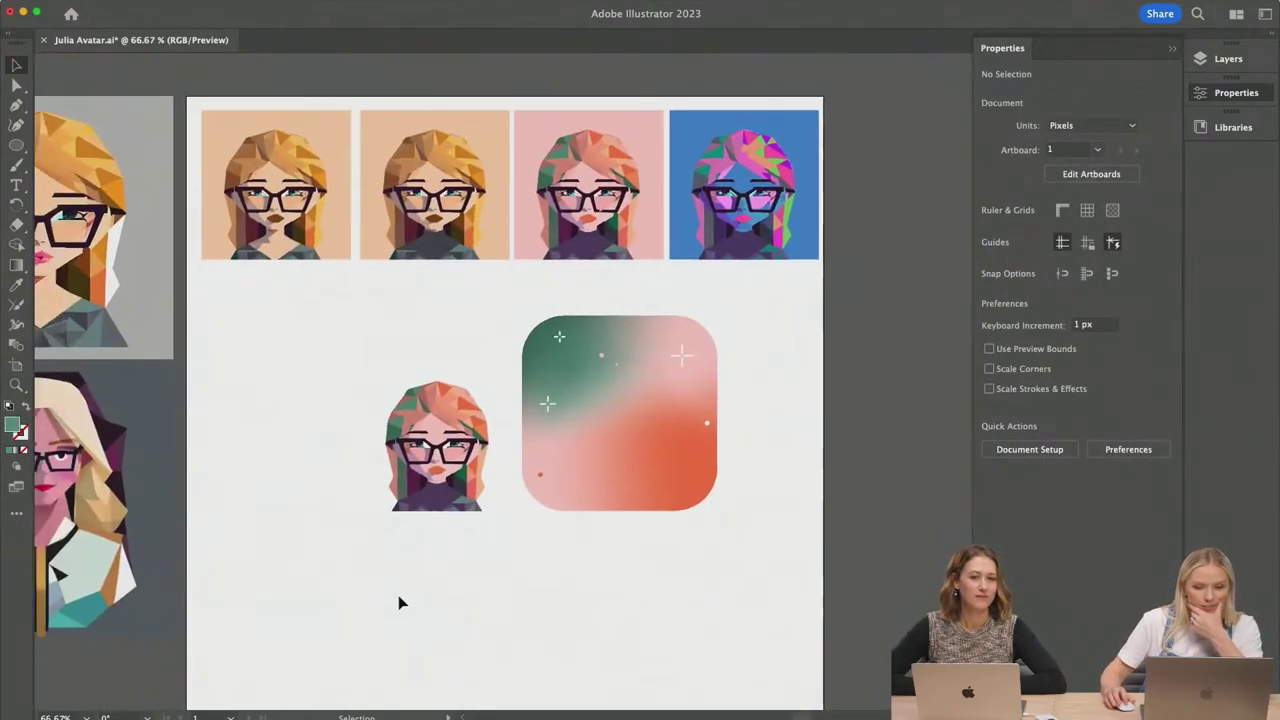
{"action": "scroll", "coordinate": [394, 534], "scroll_direction": "up", "scroll_amount": 2}
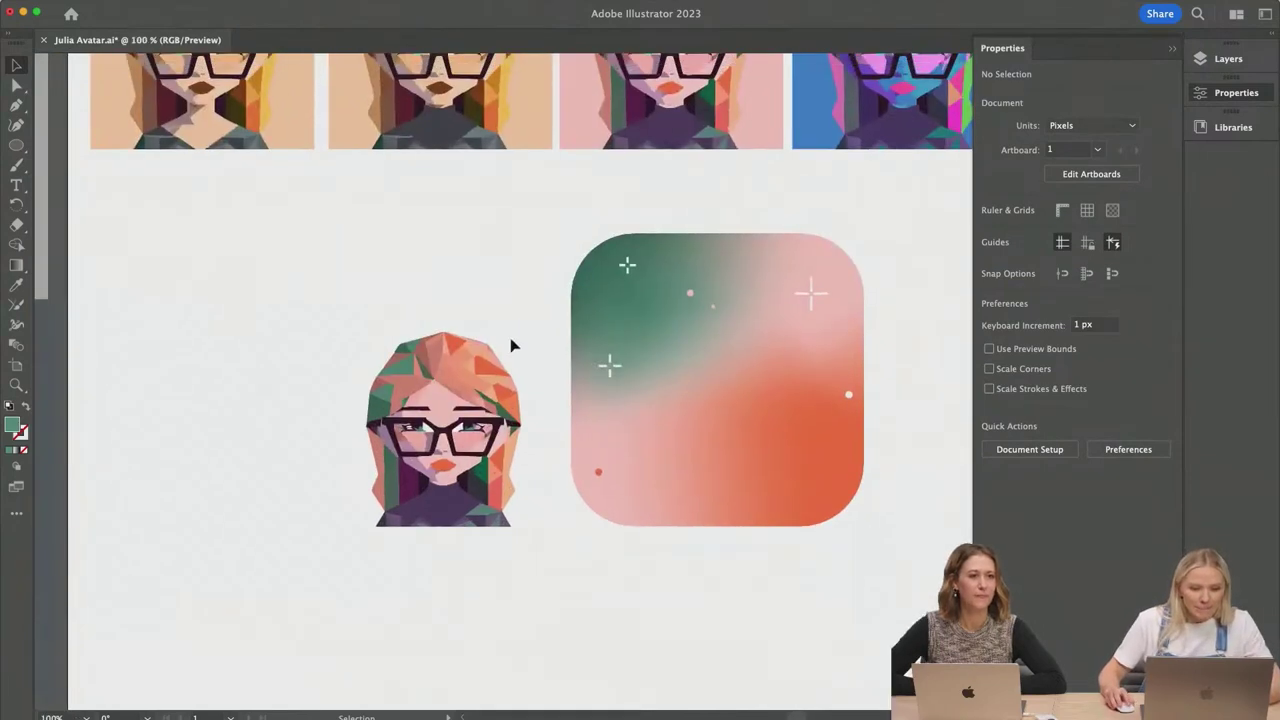
{"action": "scroll", "coordinate": [506, 342], "scroll_direction": "down", "scroll_amount": 1}
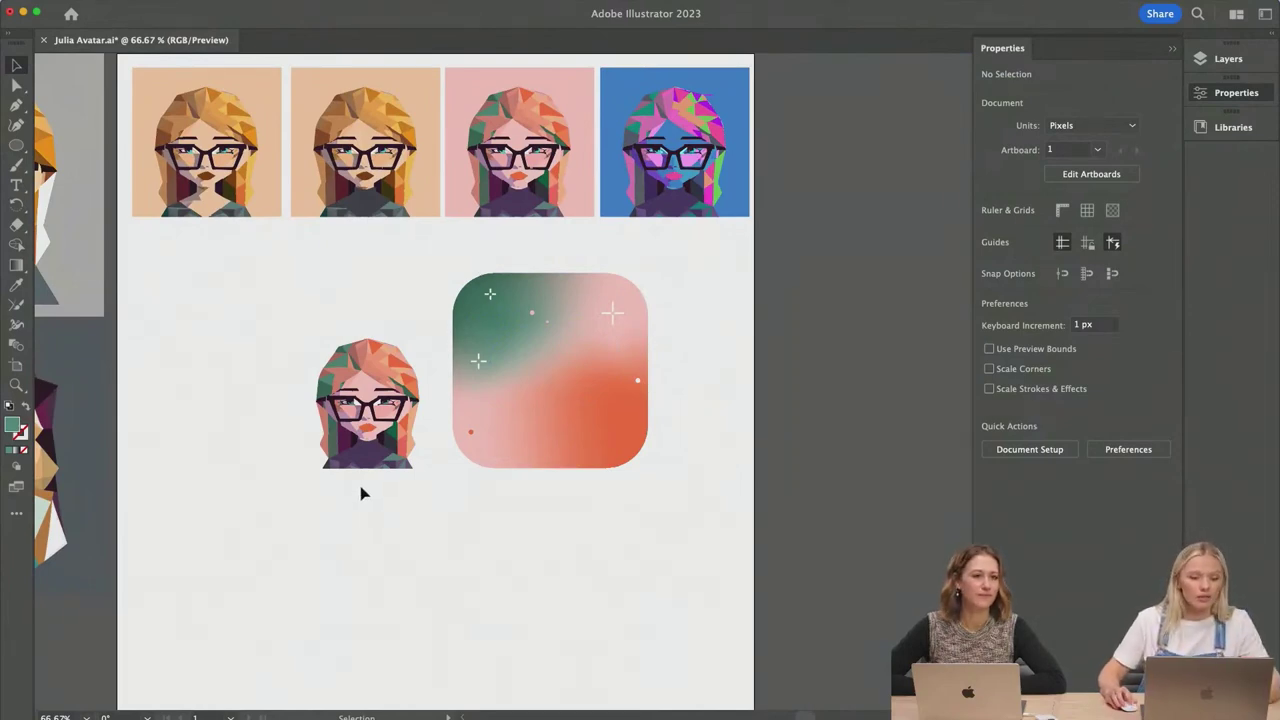
{"action": "scroll", "coordinate": [362, 493], "scroll_direction": "up", "scroll_amount": 1}
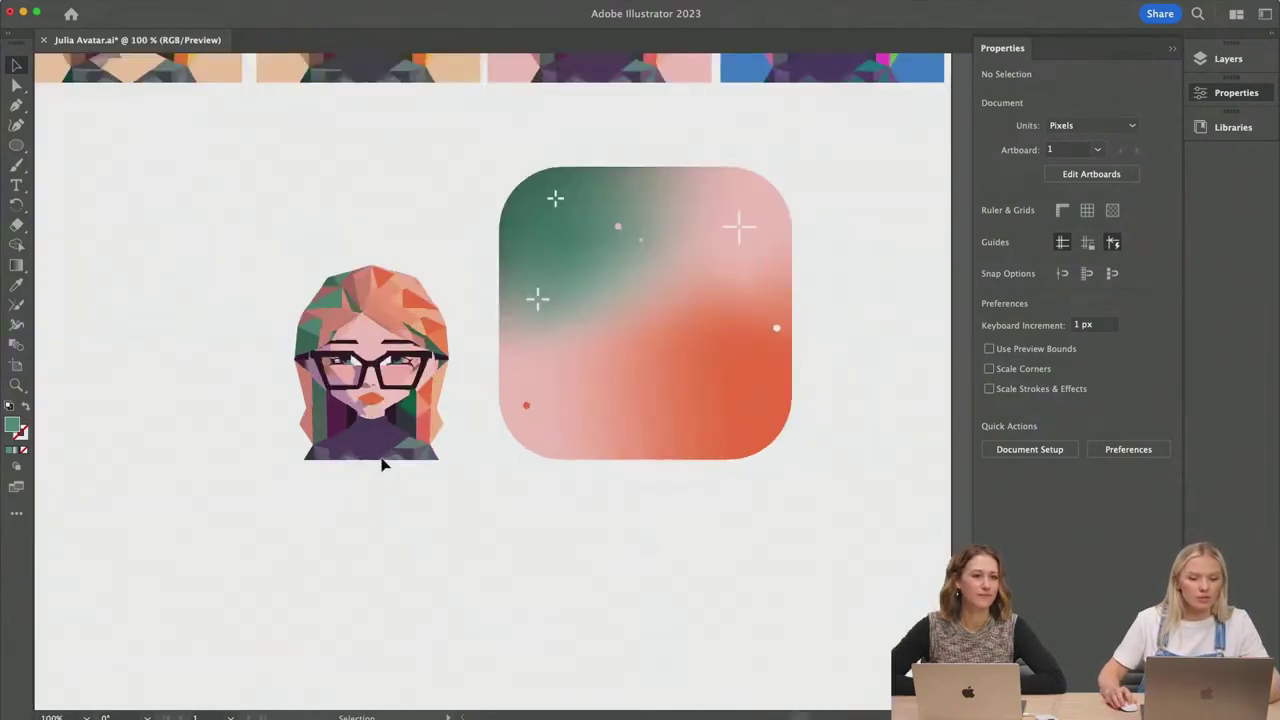
Step: Select all the shapes of the avatar standing beside the gradient background
{"action": "left_click_drag", "start_coordinate": [458, 245], "coordinate": [323, 491]}
{"action": "left_click", "coordinate": [469, 237]}
{"action": "left_click_drag", "start_coordinate": [469, 237], "coordinate": [213, 510]}
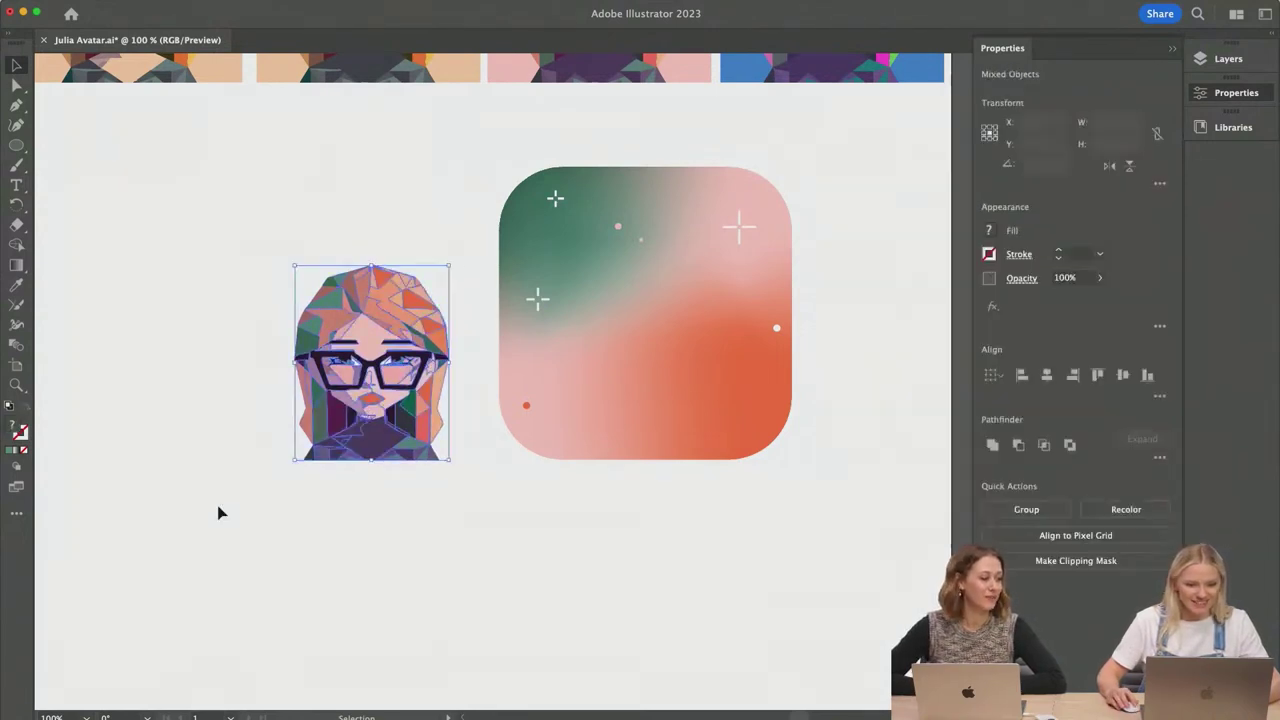
Step: Switch to Google Chrome and reload the Adobe Express home page at express.adobe.com/sp/
{"action": "mouse_move", "coordinate": [455, 698]}
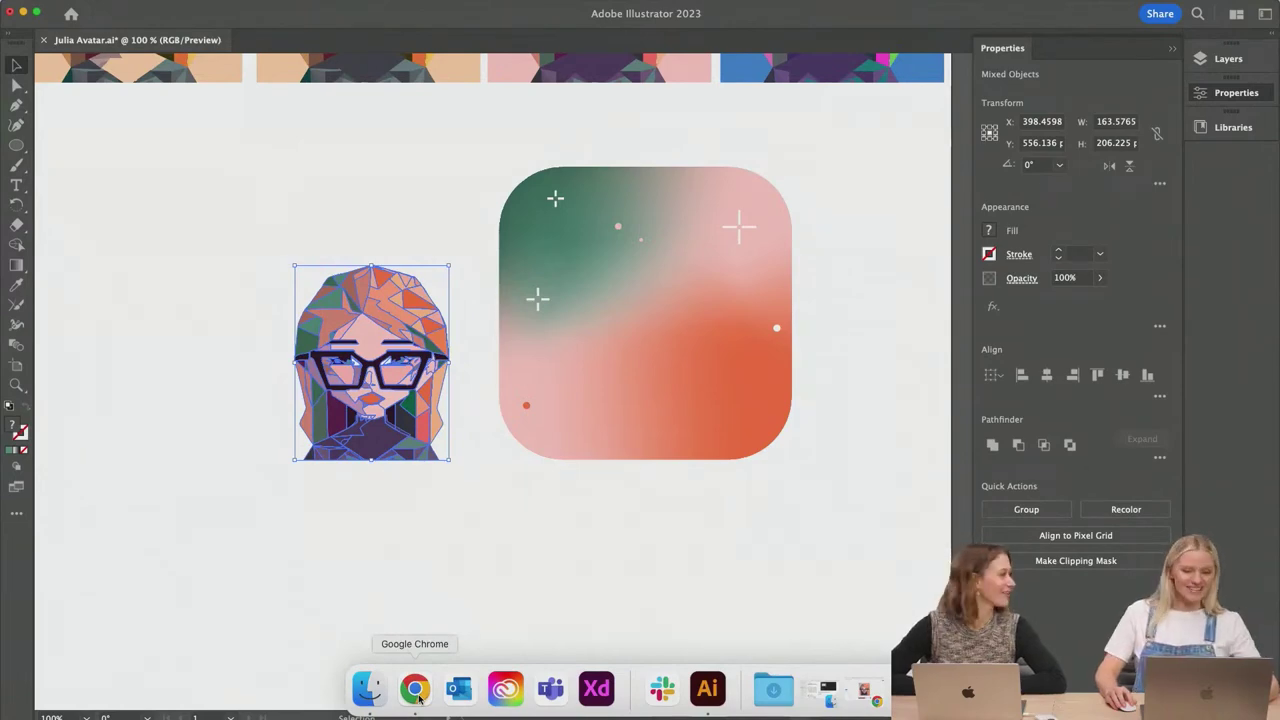
{"action": "left_click", "coordinate": [417, 697]}
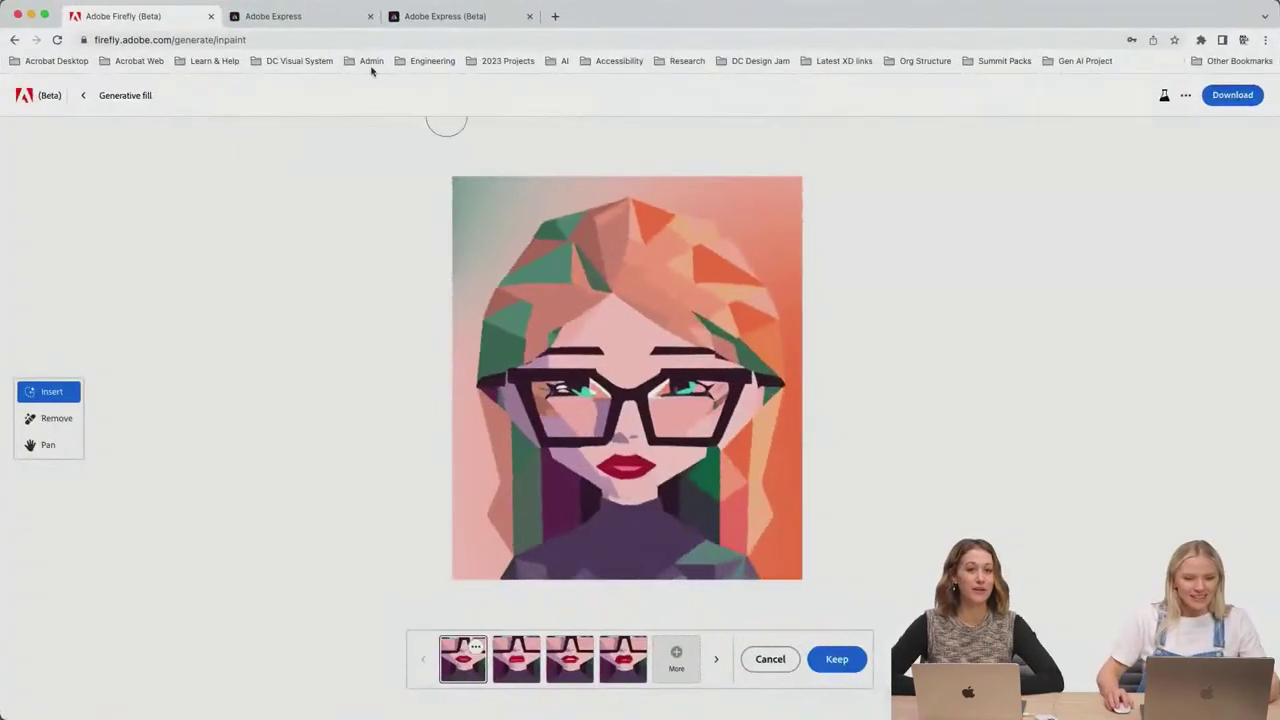
{"action": "left_click", "coordinate": [282, 18]}
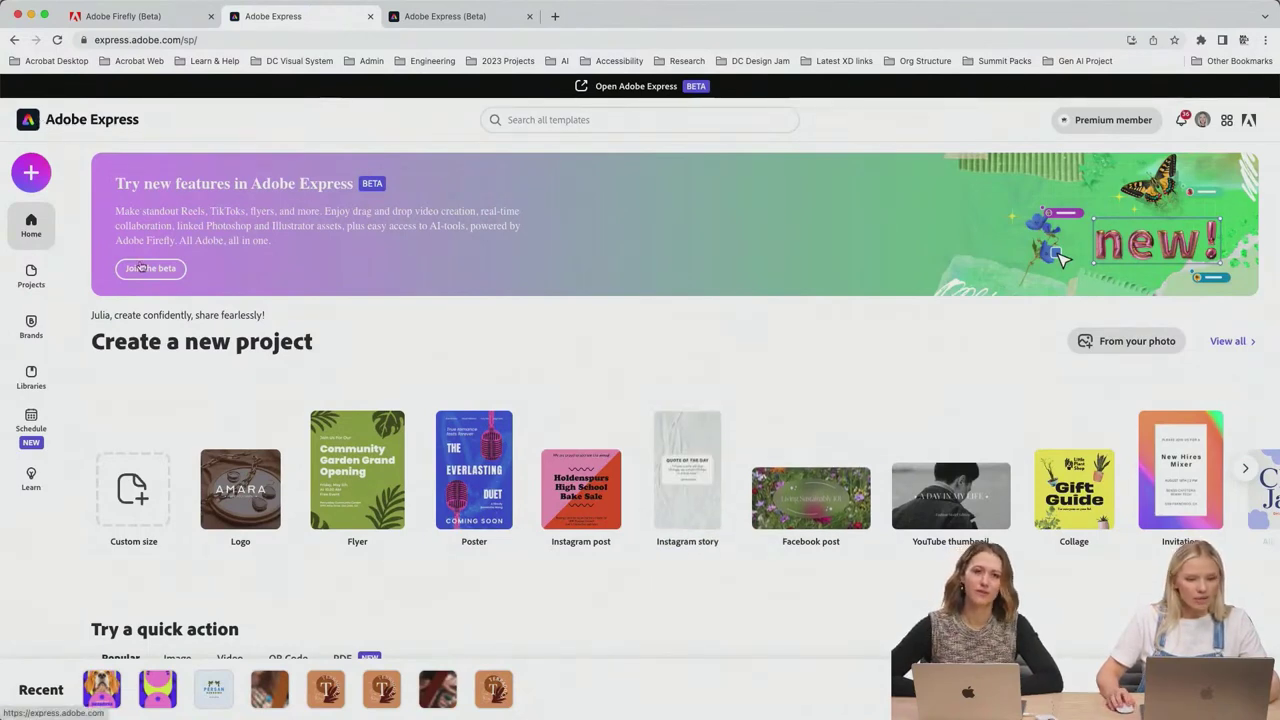
{"action": "left_click", "coordinate": [234, 37]}
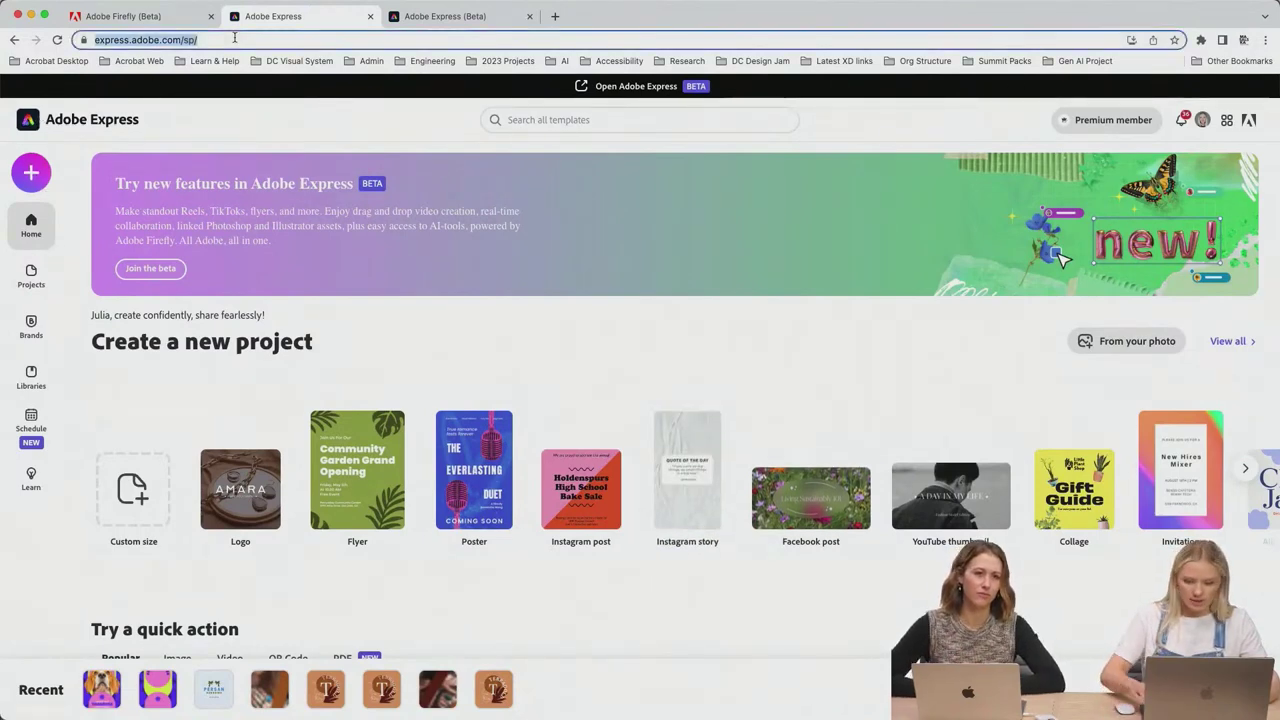
{"action": "key", "text": "Return"}
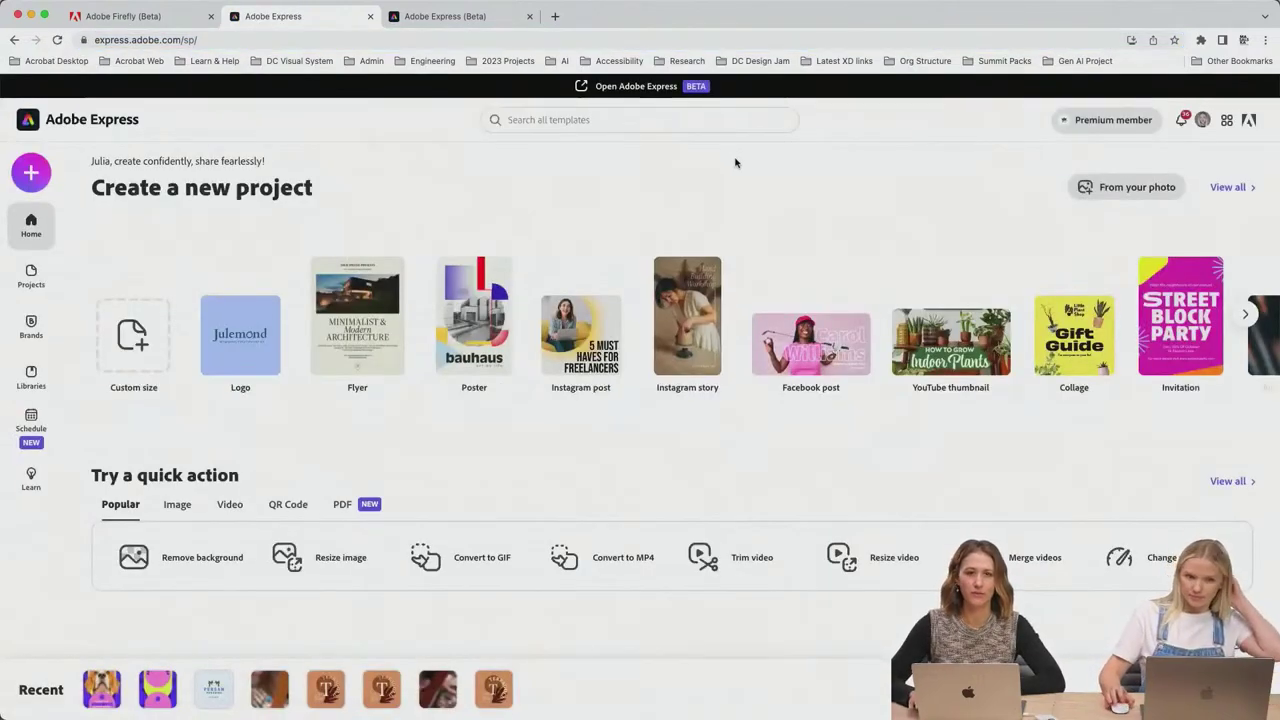
Step: Open the beta version of Adobe Express
{"action": "left_click", "coordinate": [660, 88]}
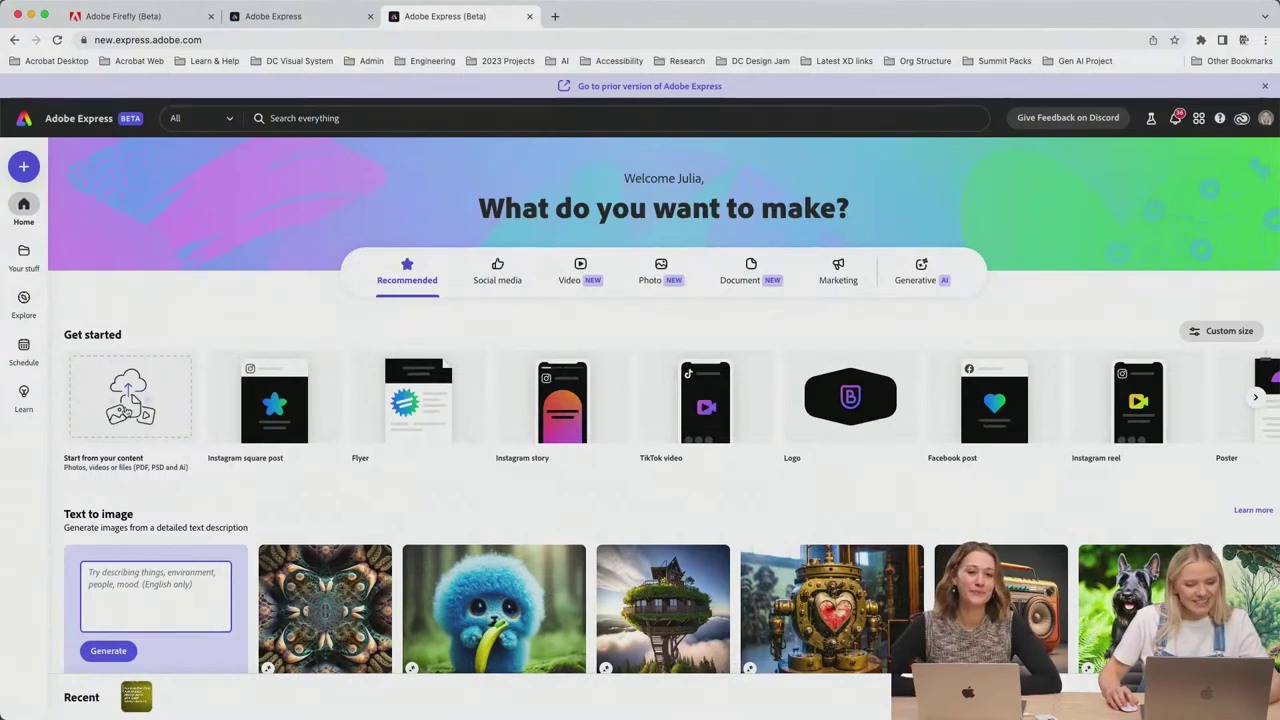
{"action": "left_click", "coordinate": [127, 410]}
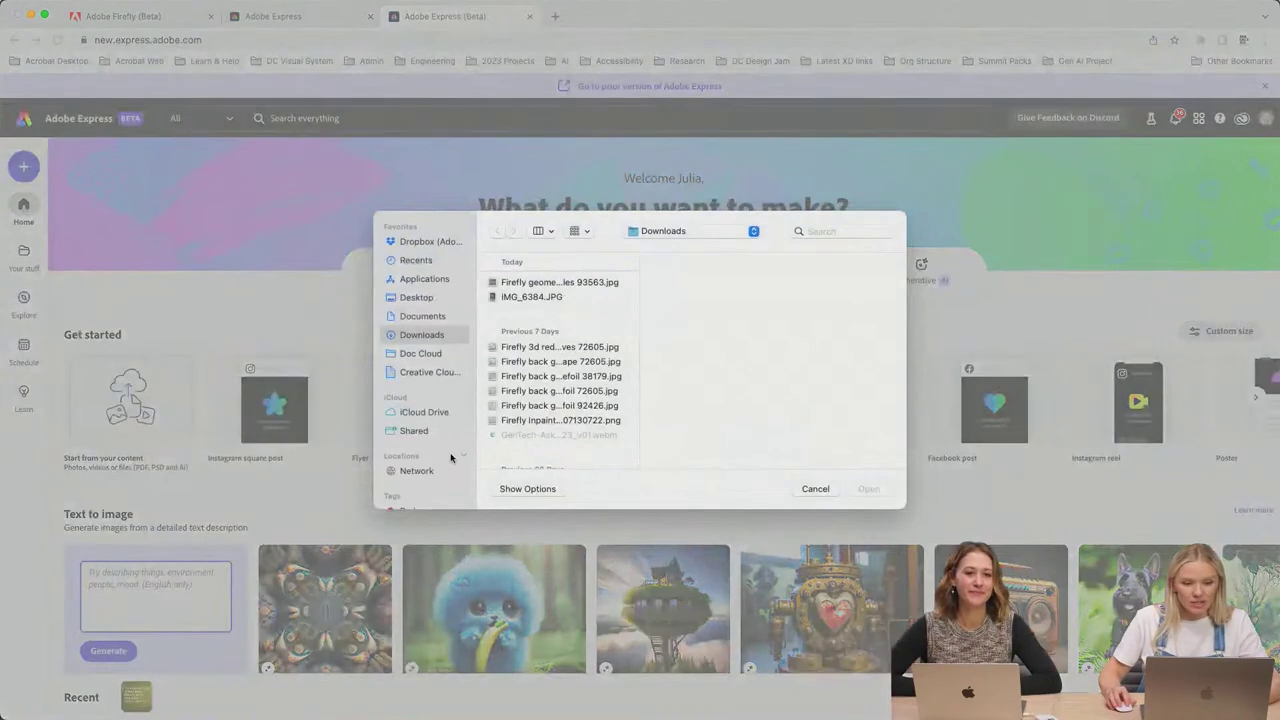
{"action": "left_click", "coordinate": [815, 489]}
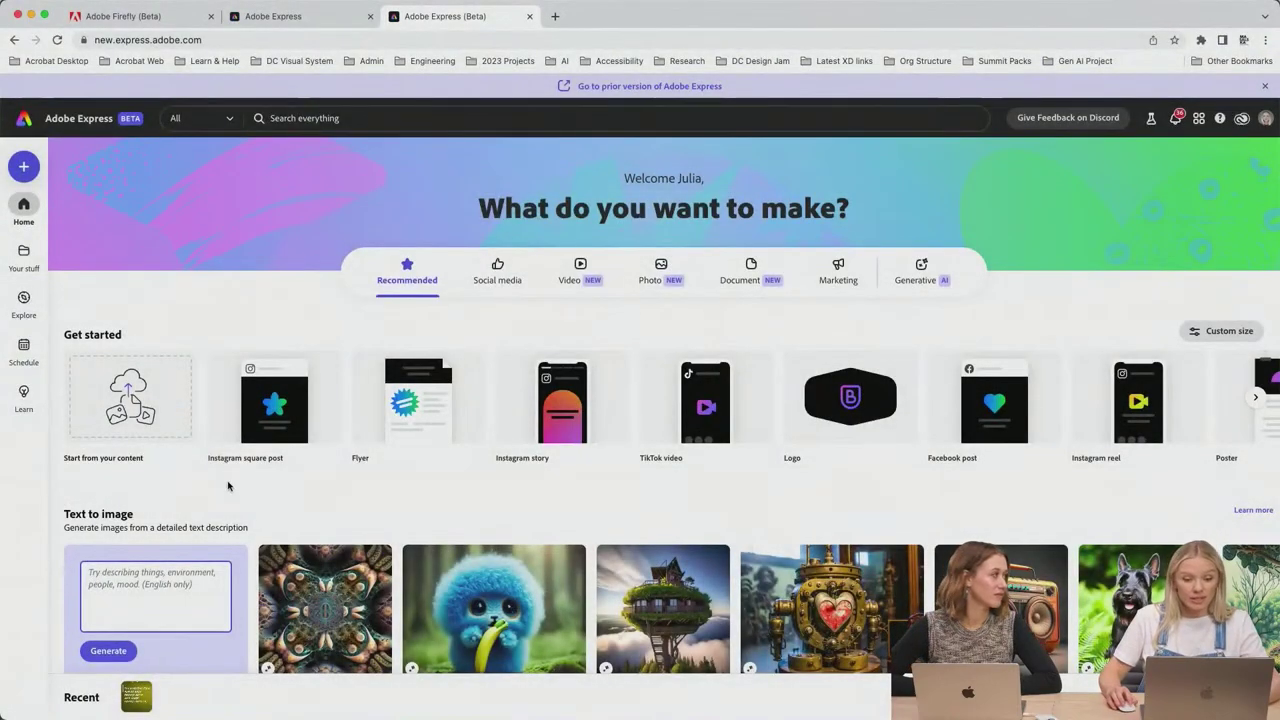
{"action": "scroll", "coordinate": [228, 486], "scroll_direction": "down", "scroll_amount": 5}
{"action": "scroll", "coordinate": [228, 482], "scroll_direction": "down", "scroll_amount": 2}
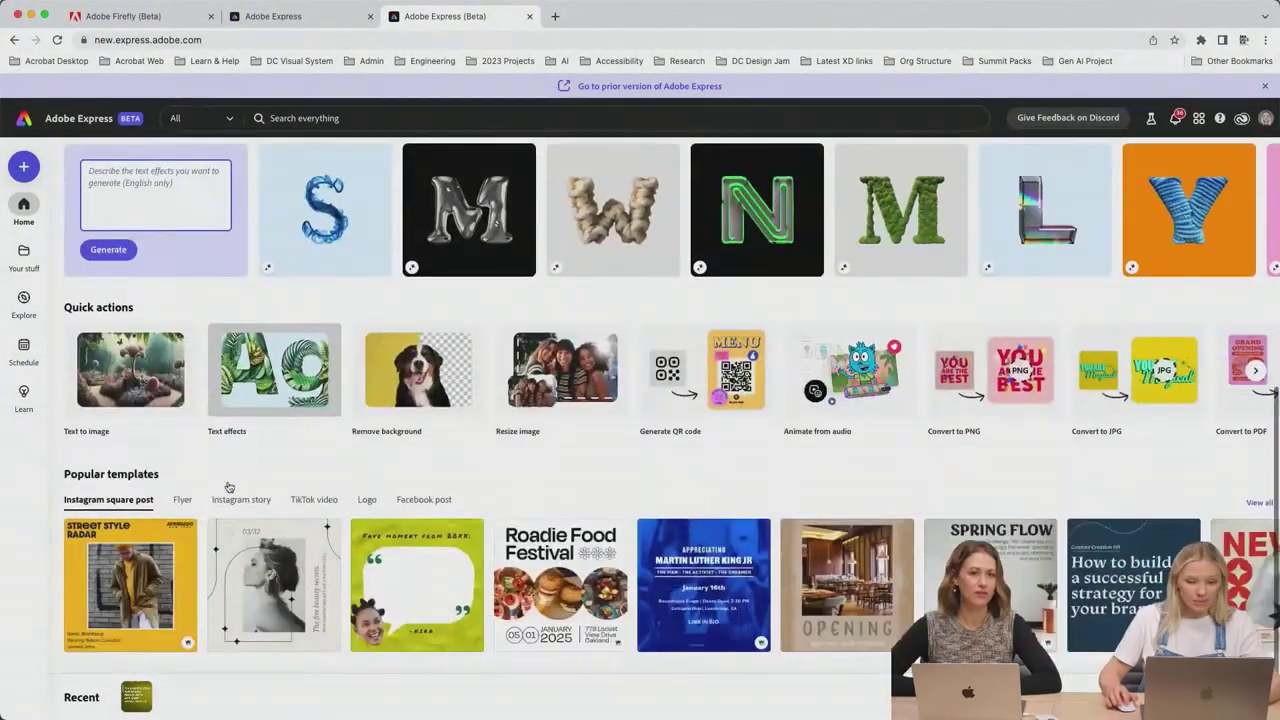
{"action": "scroll", "coordinate": [228, 486], "scroll_direction": "up", "scroll_amount": 6}
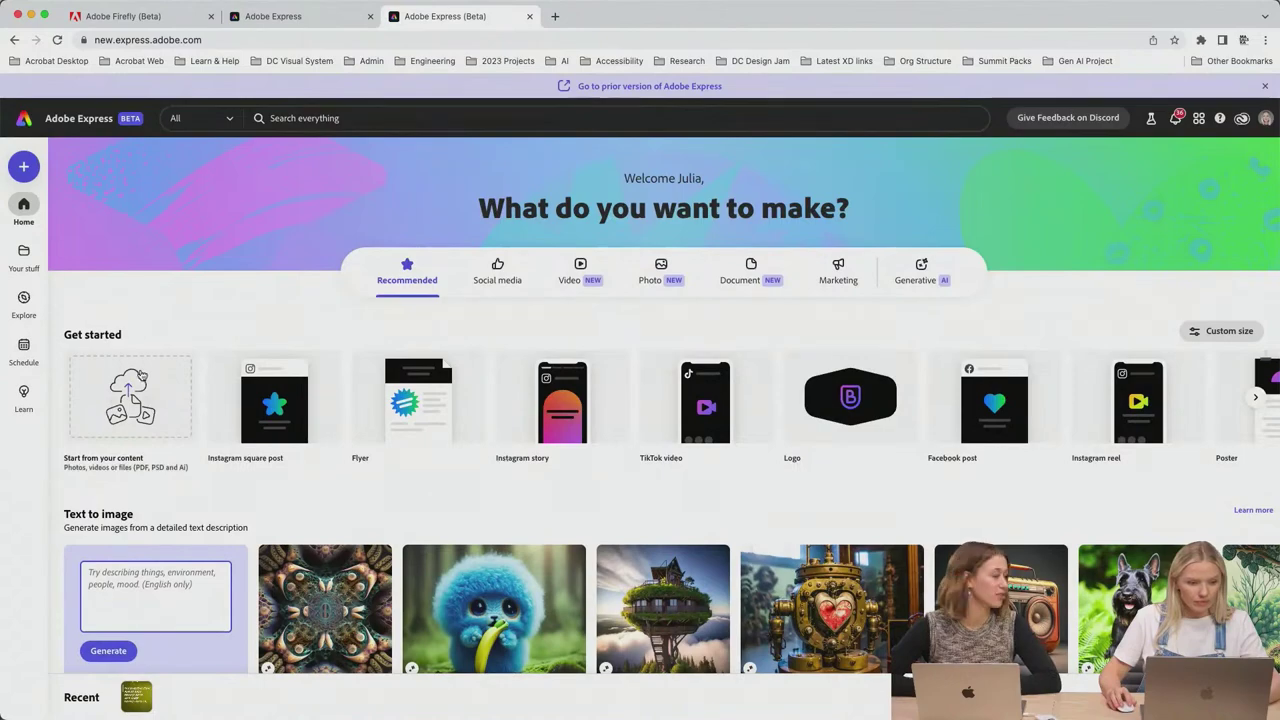
{"action": "left_click", "coordinate": [141, 375]}
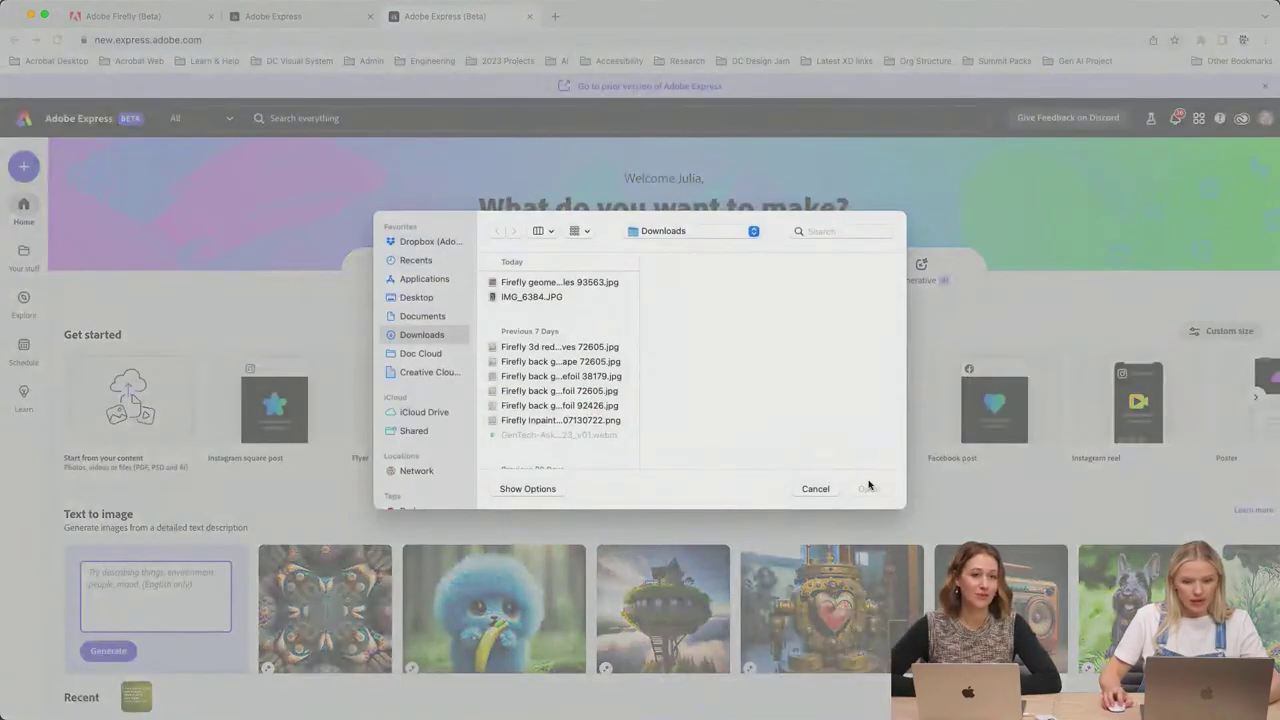
{"action": "left_click", "coordinate": [818, 489]}
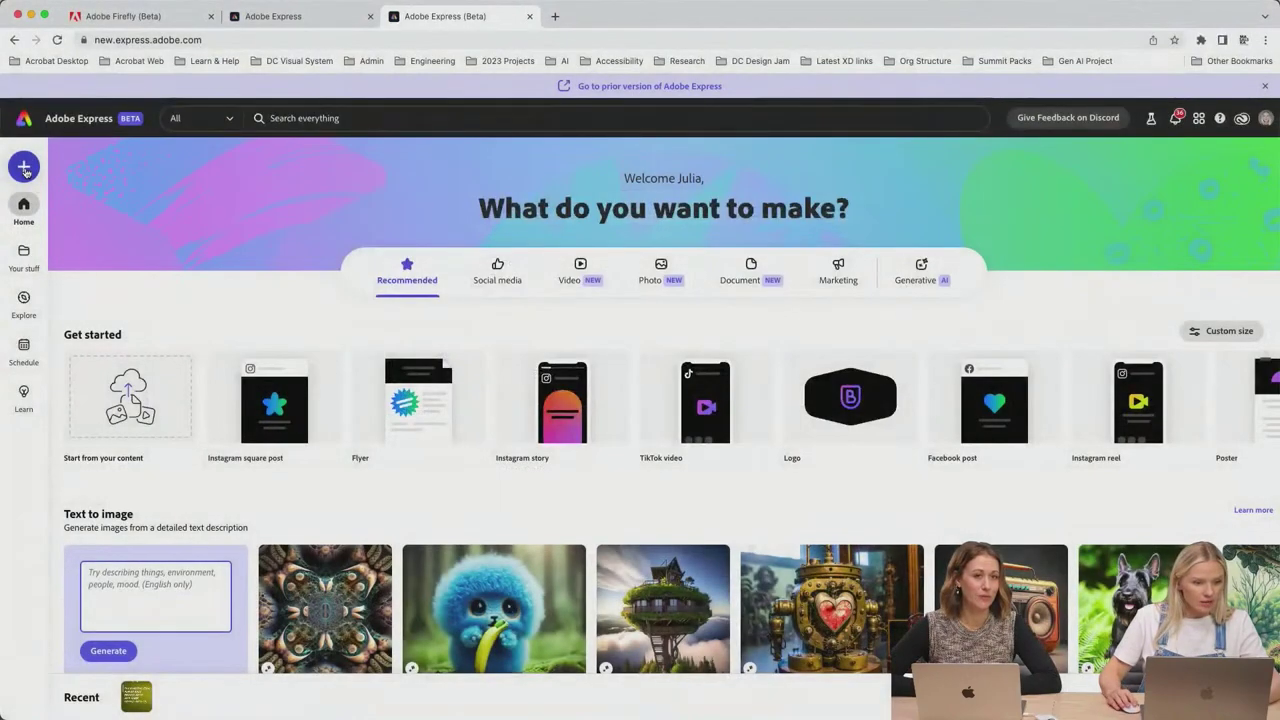
Step: Create a new square project with the copied avatar in it, and enlarge the avatar so it rests on the page's lower edge
{"action": "left_click", "coordinate": [93, 279]}
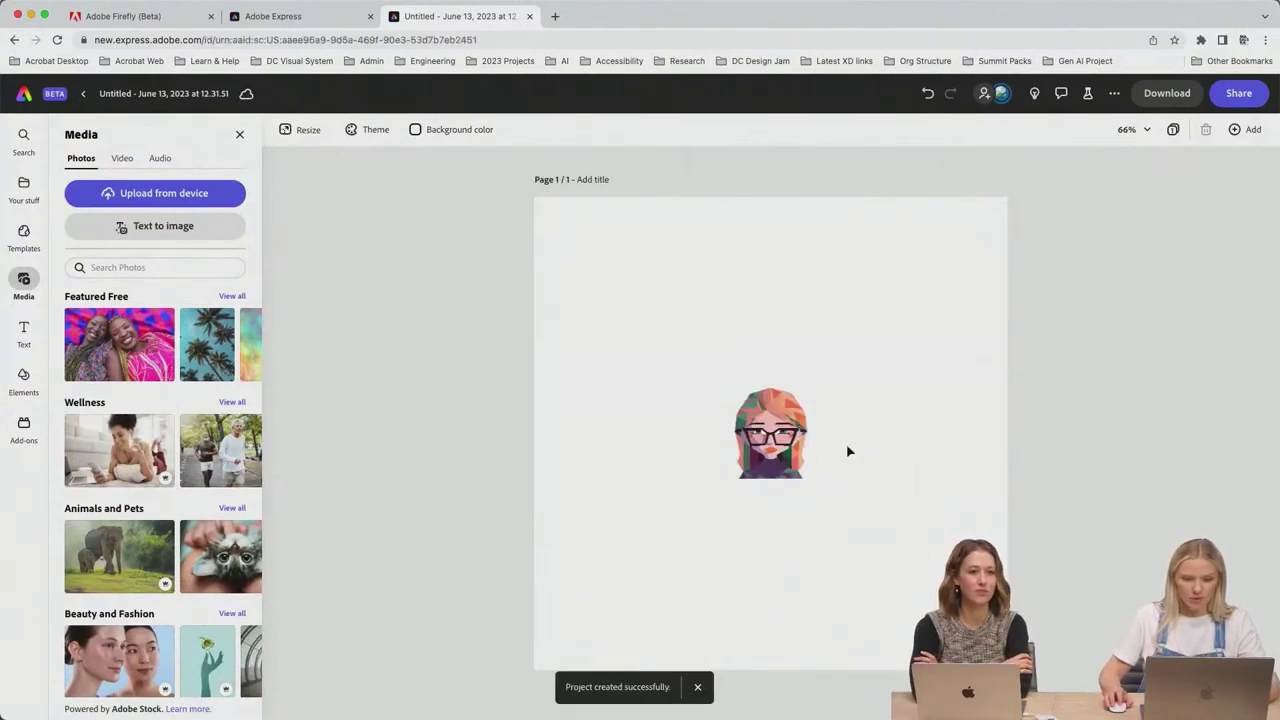
{"action": "left_click", "coordinate": [785, 452]}
{"action": "left_click_drag", "start_coordinate": [810, 478], "coordinate": [908, 605]}
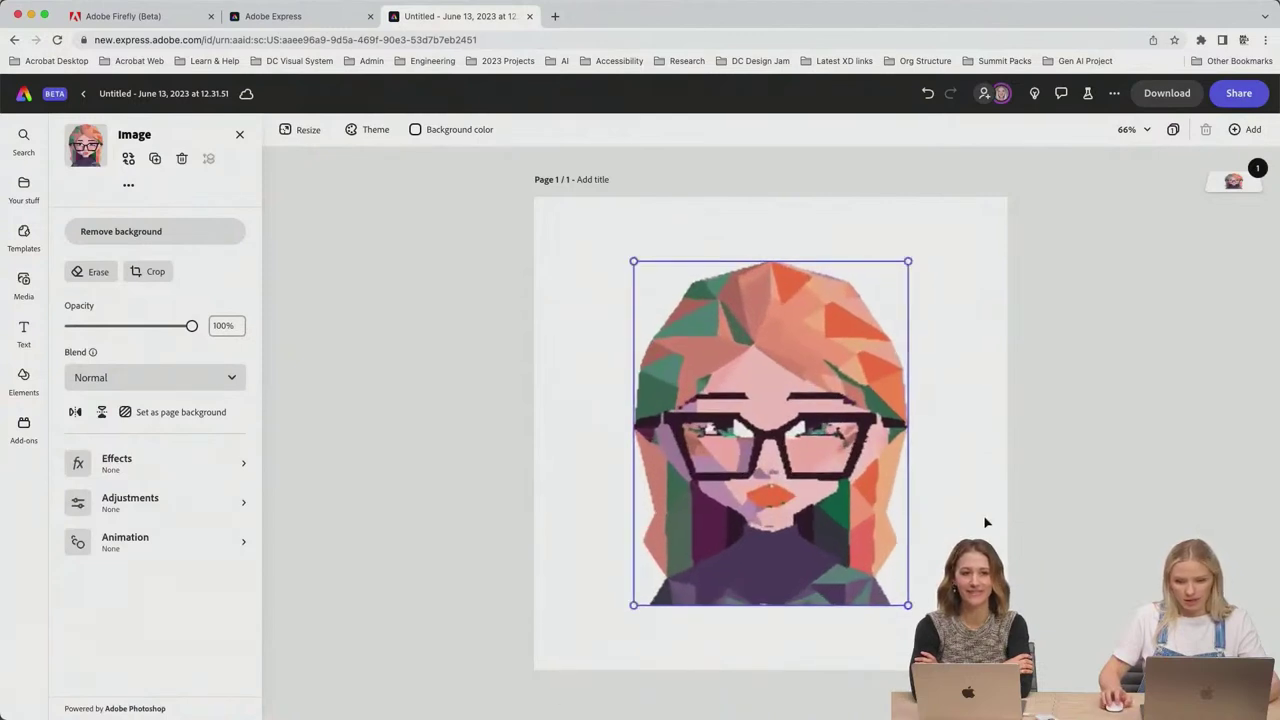
{"action": "left_click_drag", "start_coordinate": [848, 487], "coordinate": [858, 552]}
{"action": "left_click", "coordinate": [938, 444]}
{"action": "left_click", "coordinate": [903, 410]}
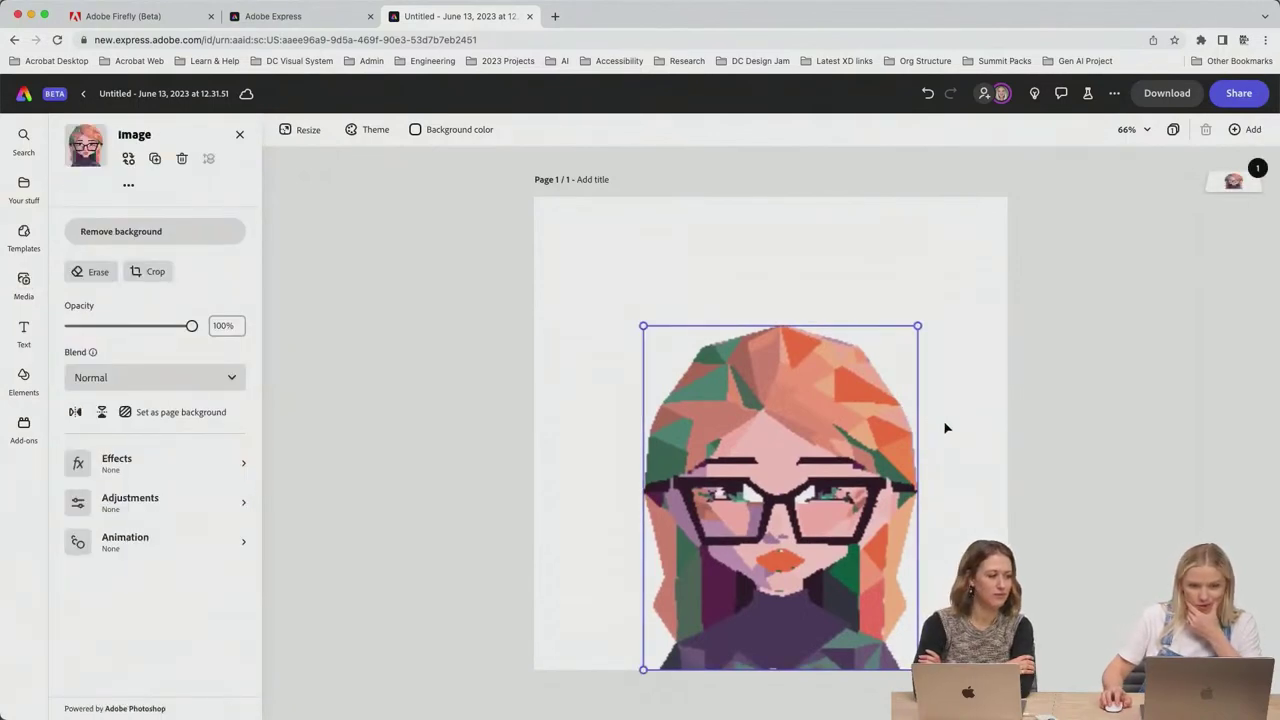
Step: Delete the pixelated avatar from the page and switch to Adobe Illustrator
{"action": "mouse_move", "coordinate": [619, 692]}
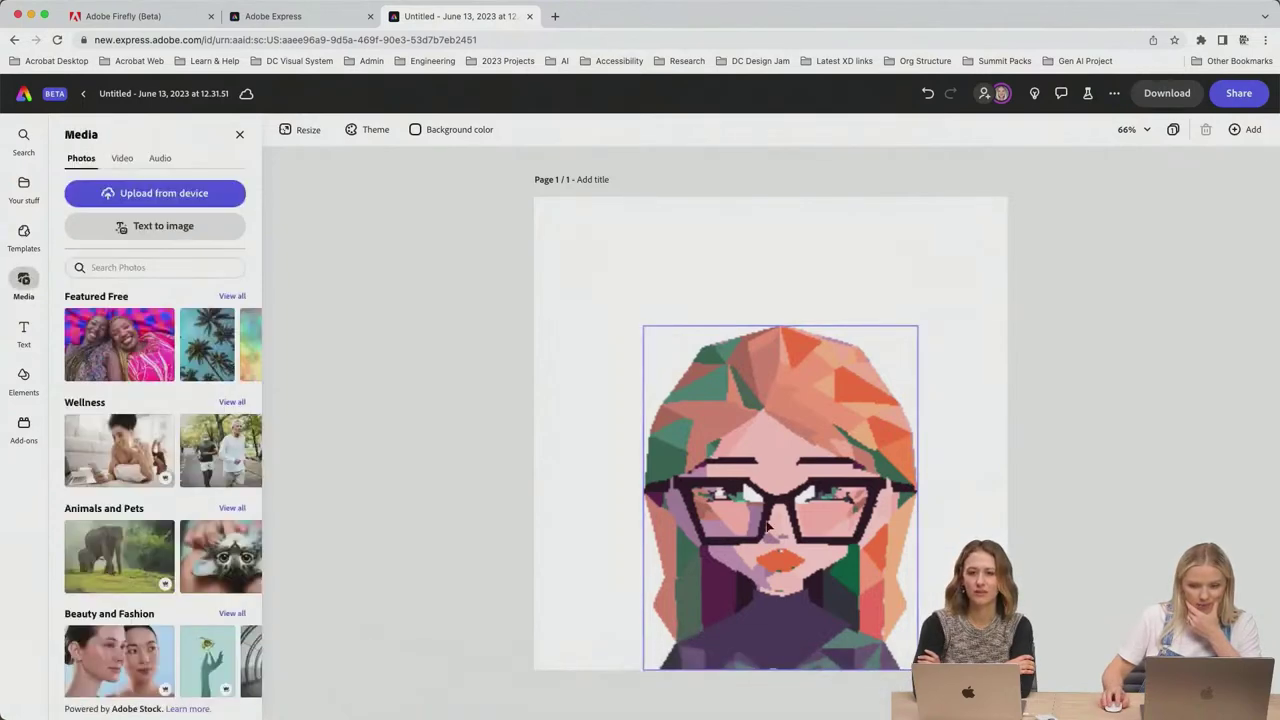
{"action": "key", "text": "Delete"}
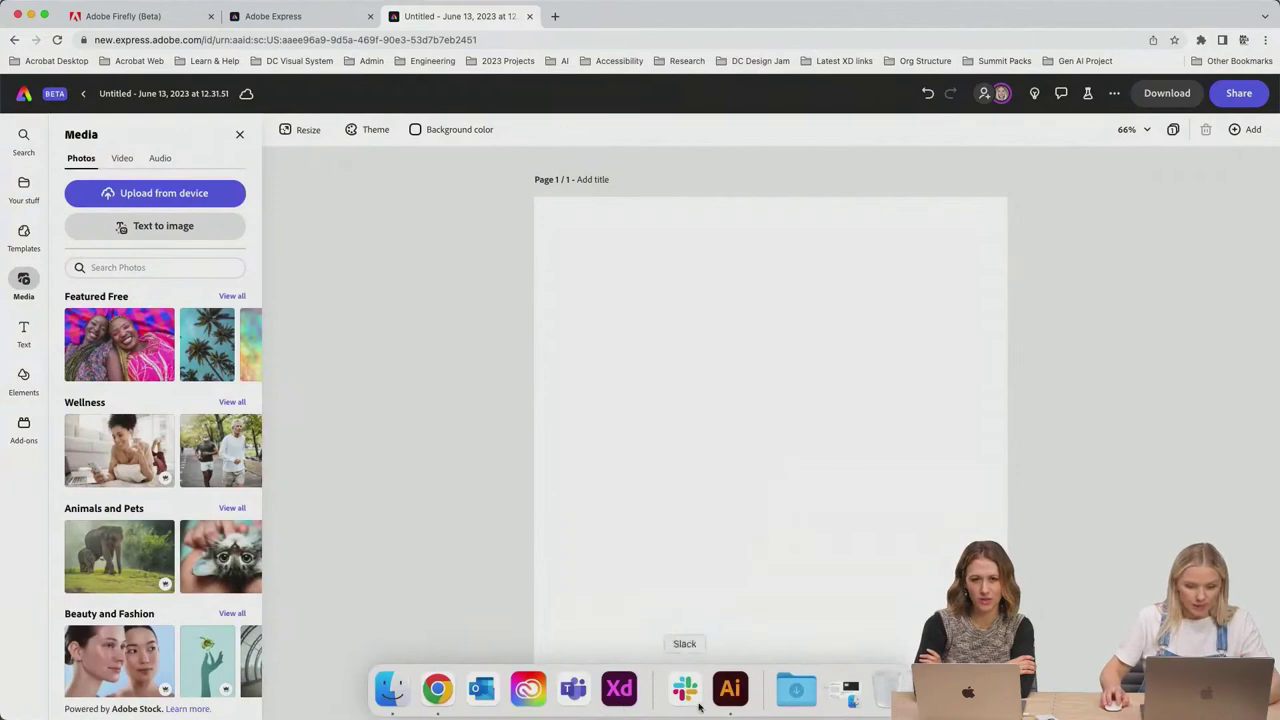
{"action": "left_click", "coordinate": [683, 688]}
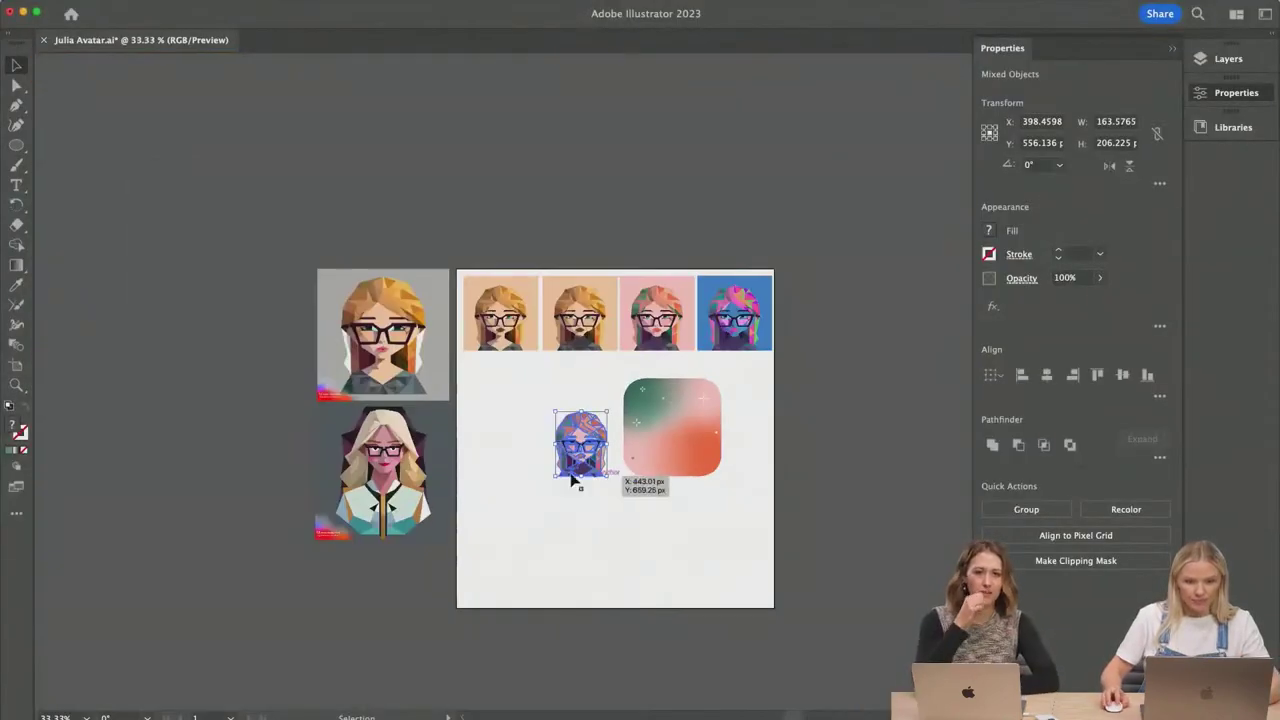
Step: Scale the selected avatar up to several times its size and move it onto the empty canvas right of the artboard
{"action": "left_click_drag", "start_coordinate": [555, 477], "coordinate": [310, 690]}
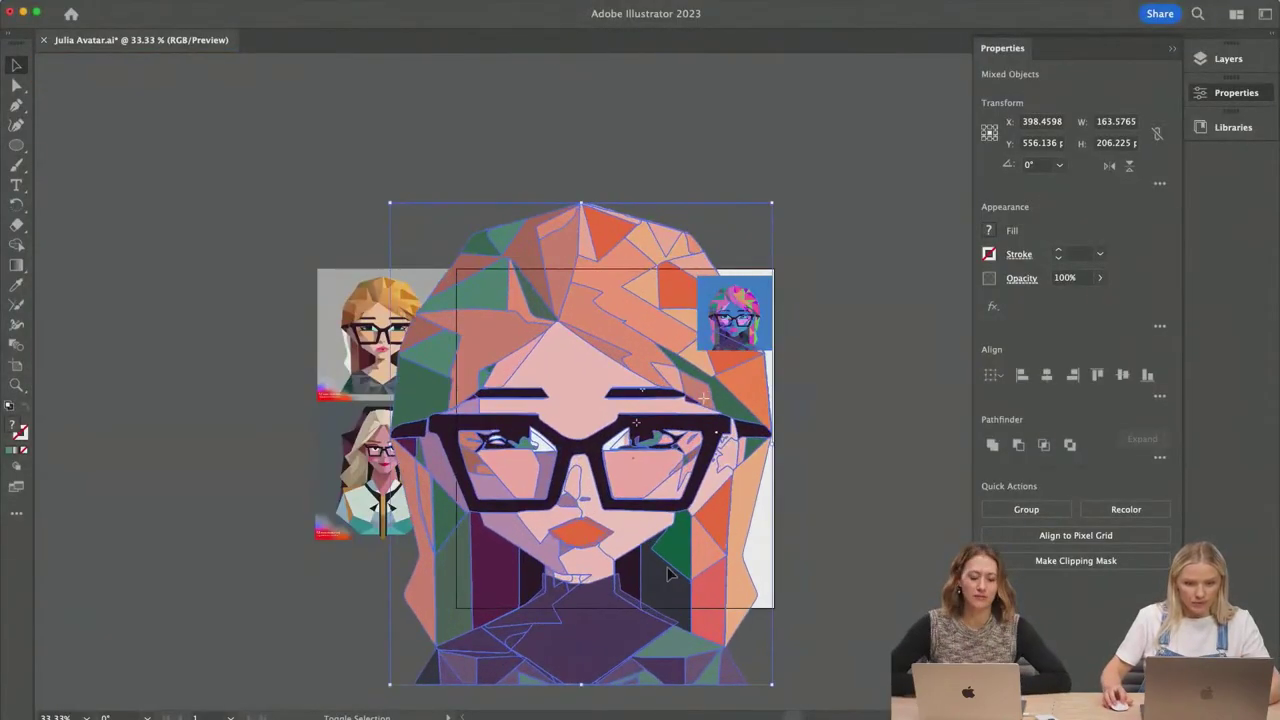
{"action": "scroll", "coordinate": [579, 570], "scroll_direction": "right", "scroll_amount": 5}
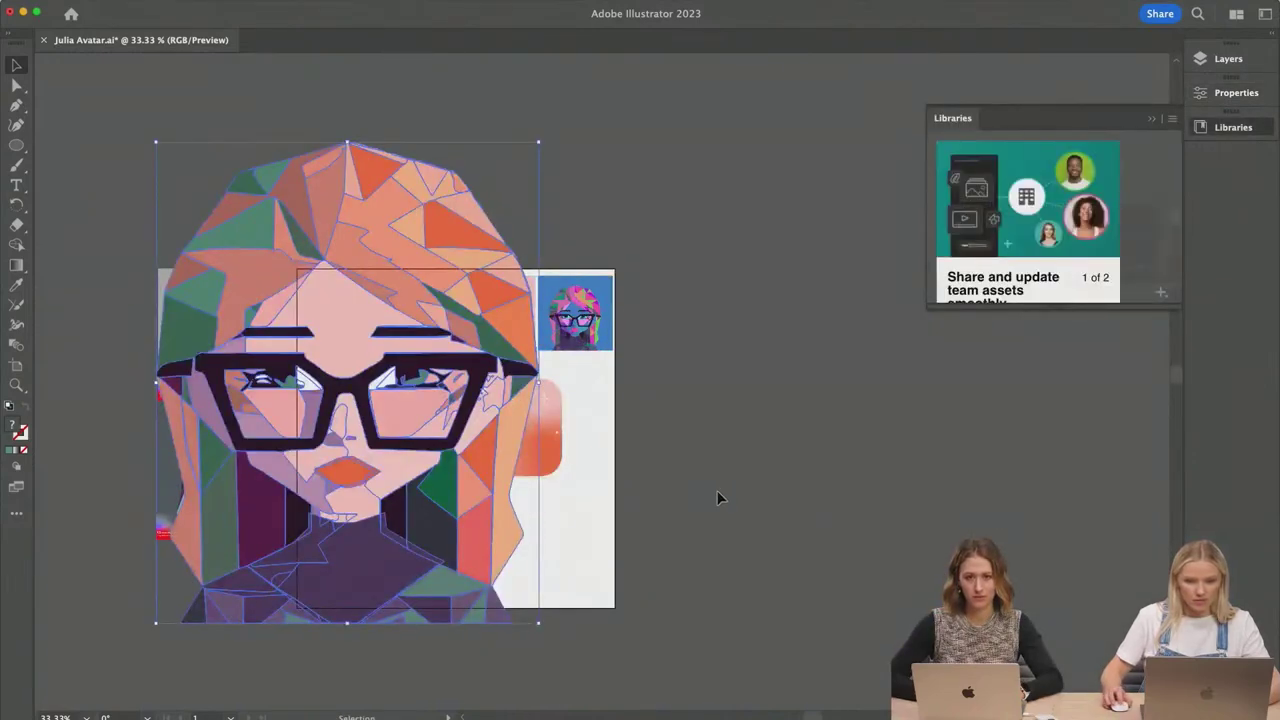
{"action": "left_click", "coordinate": [1225, 135]}
{"action": "scroll", "coordinate": [911, 283], "scroll_direction": "right", "scroll_amount": 3}
{"action": "left_click_drag", "start_coordinate": [260, 422], "coordinate": [805, 425]}
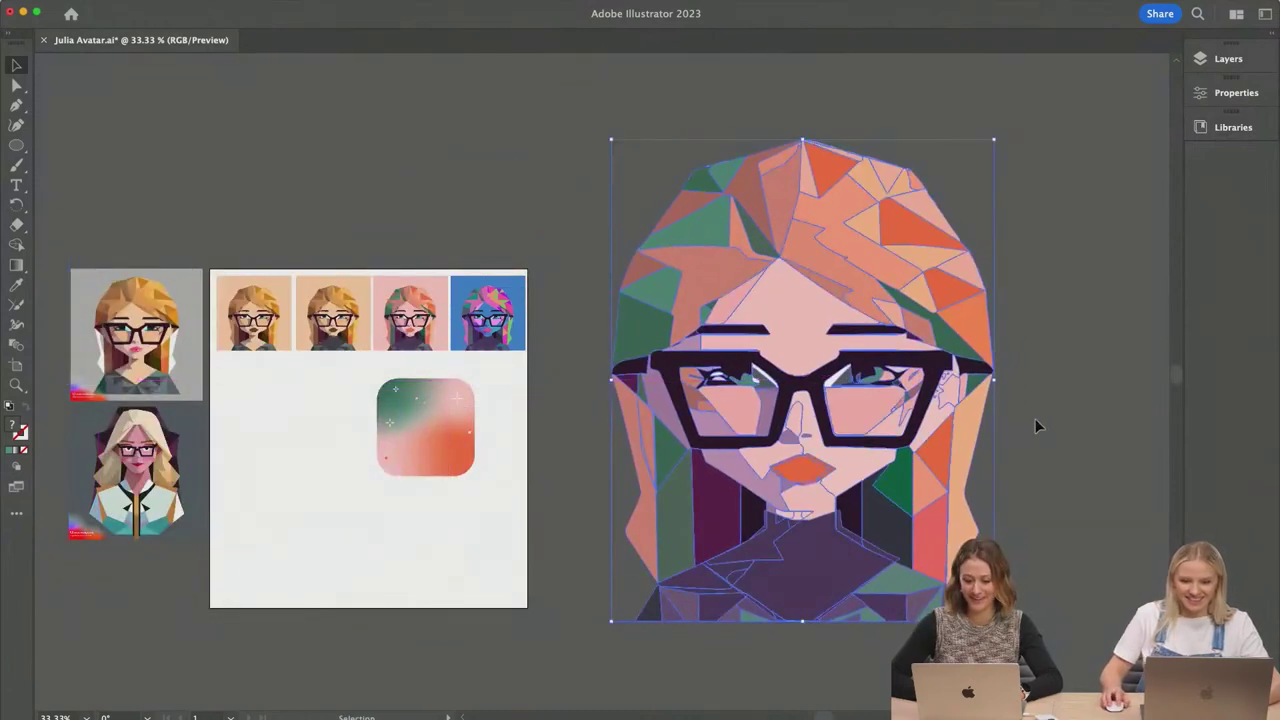
{"action": "scroll", "coordinate": [1036, 418], "scroll_direction": "right", "scroll_amount": 3}
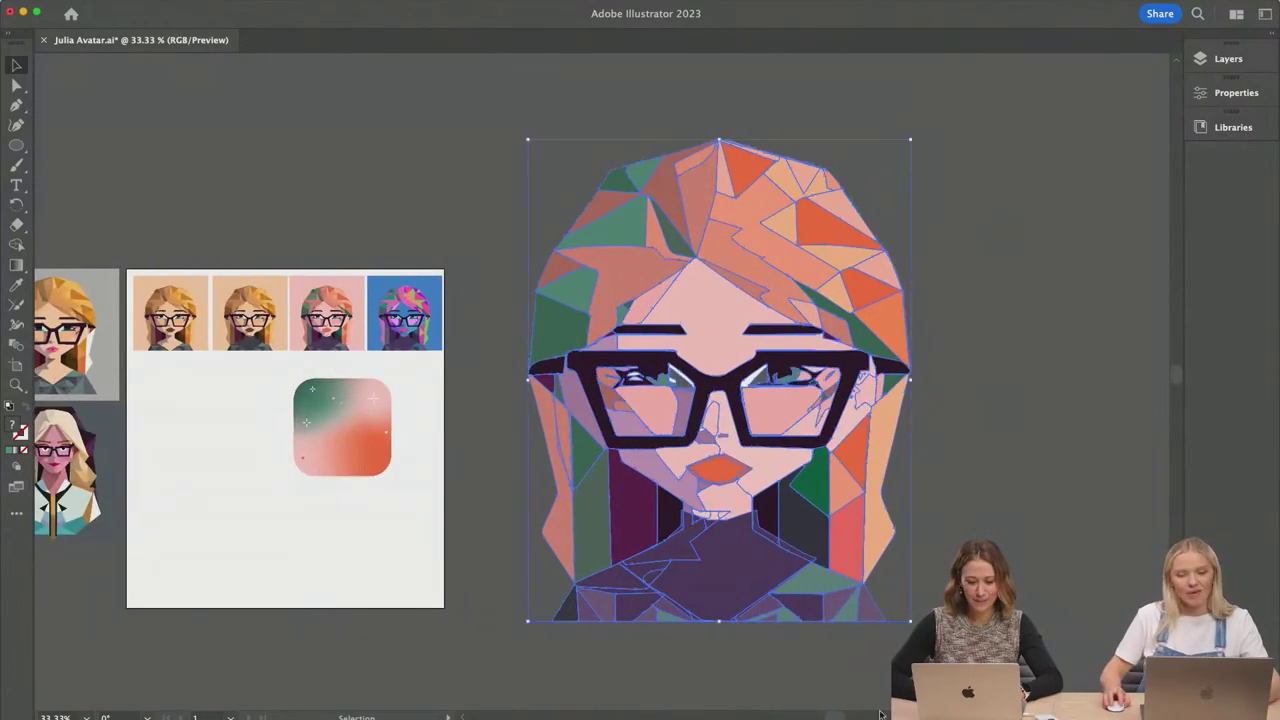
Step: Switch to Adobe Express in Chrome, paste the enlarged avatar and place it centered on the page's lower edge
{"action": "mouse_move", "coordinate": [522, 703]}
{"action": "left_click", "coordinate": [437, 688]}
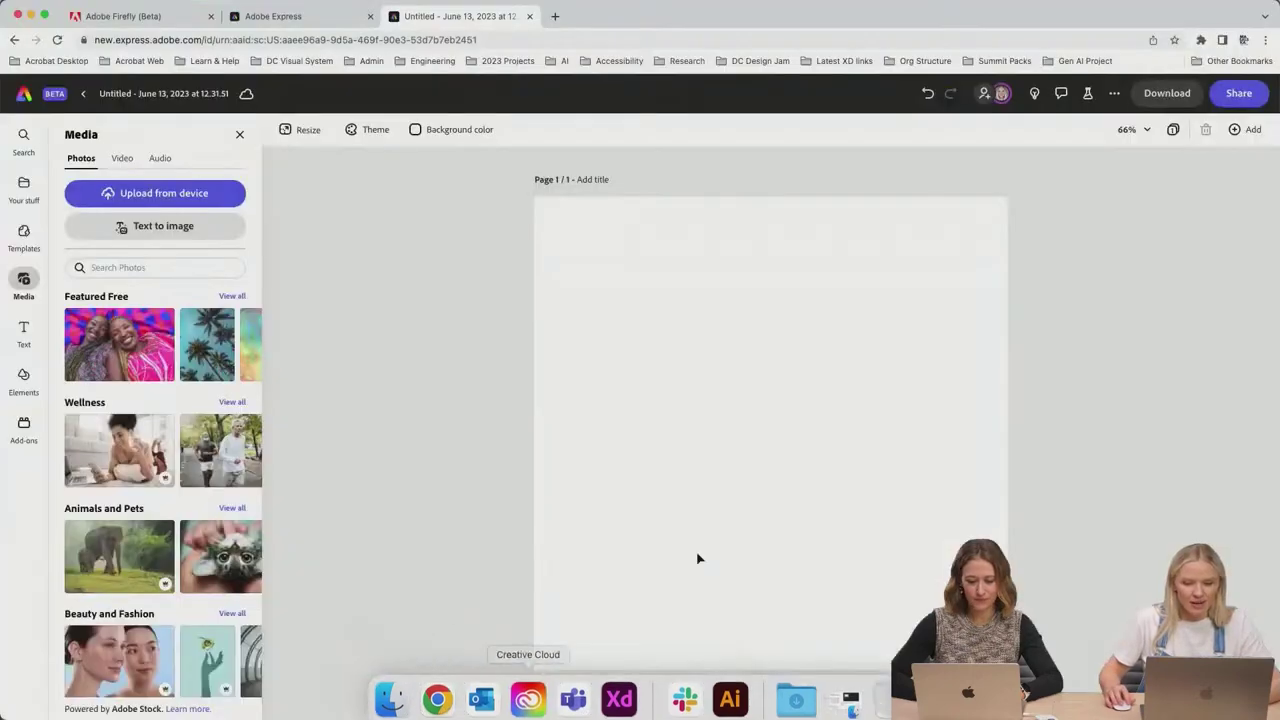
{"action": "key", "text": "cmd+v"}
{"action": "left_click_drag", "start_coordinate": [800, 485], "coordinate": [773, 630]}
{"action": "left_click", "coordinate": [929, 580]}
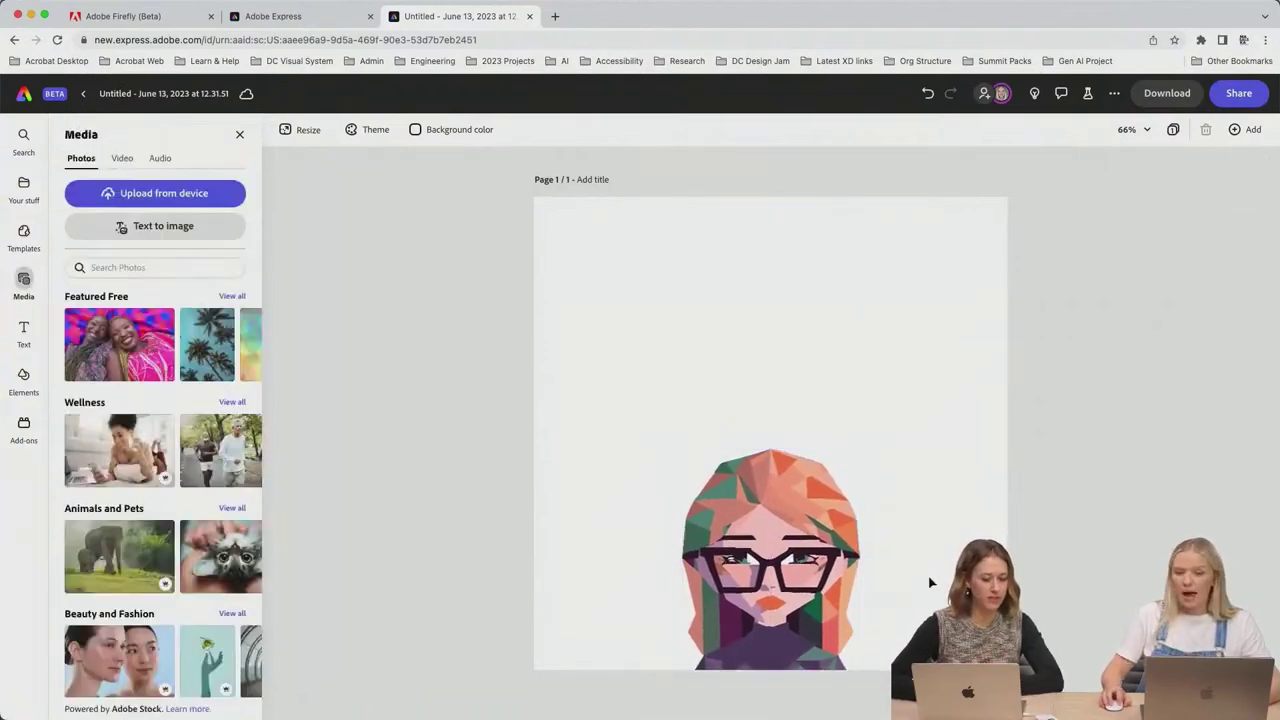
Step: Switch to Adobe Illustrator and deselect the enlarged avatar
{"action": "mouse_move", "coordinate": [845, 700]}
{"action": "left_click", "coordinate": [730, 689]}
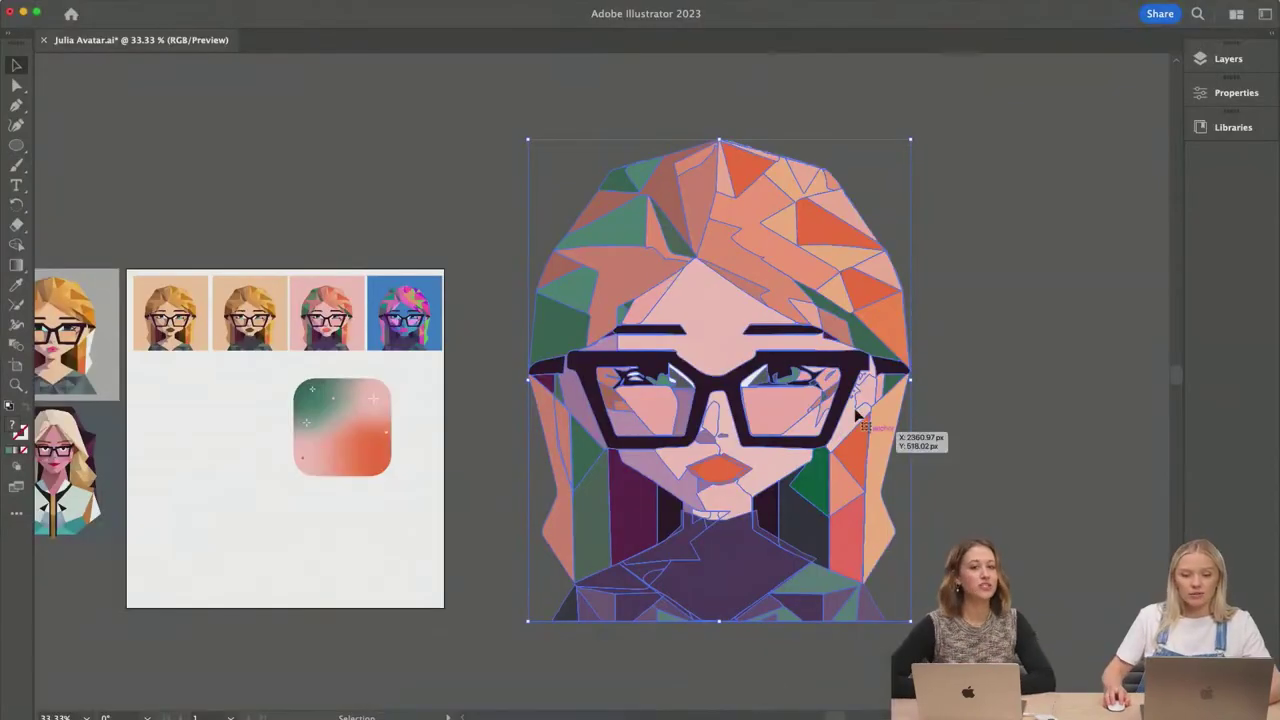
{"action": "left_click", "coordinate": [1022, 541]}
{"action": "scroll", "coordinate": [1023, 537], "scroll_direction": "right", "scroll_amount": 2}
{"action": "scroll", "coordinate": [1023, 537], "scroll_direction": "up", "scroll_amount": 2}
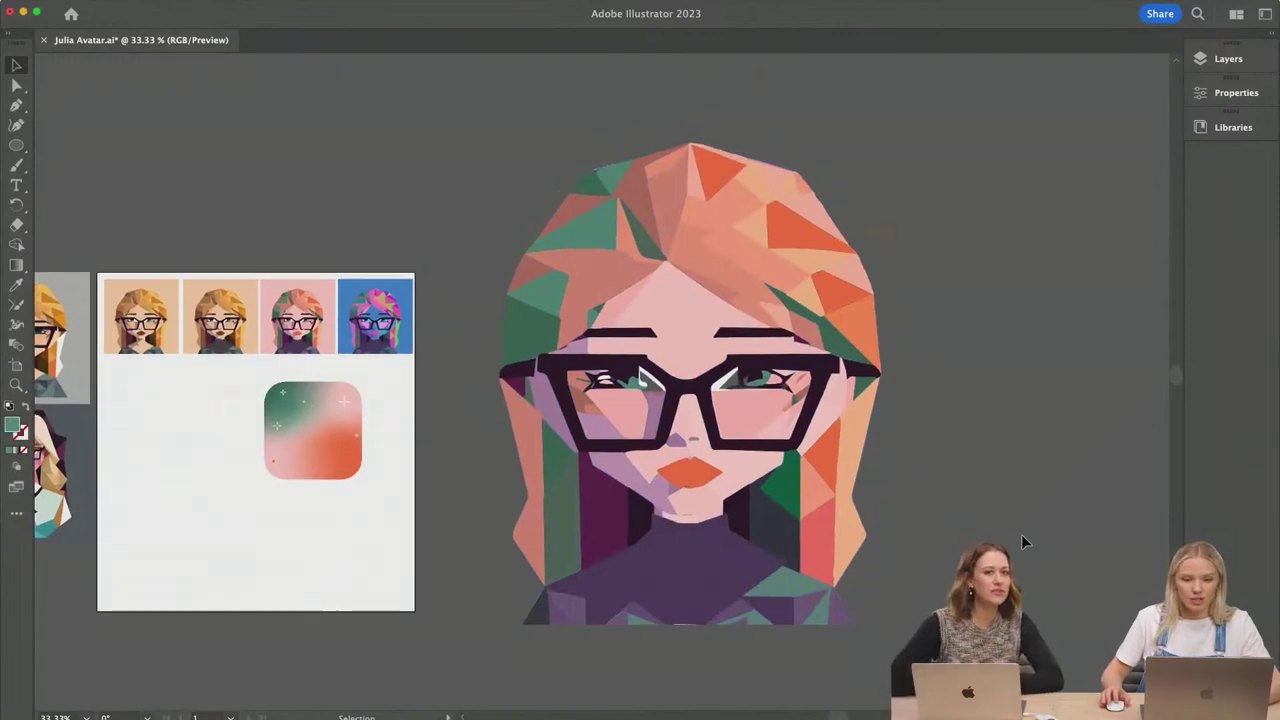
{"action": "left_click", "coordinate": [707, 503]}
{"action": "left_click", "coordinate": [700, 560]}
{"action": "left_click", "coordinate": [477, 643]}
{"action": "left_click", "coordinate": [12, 366]}
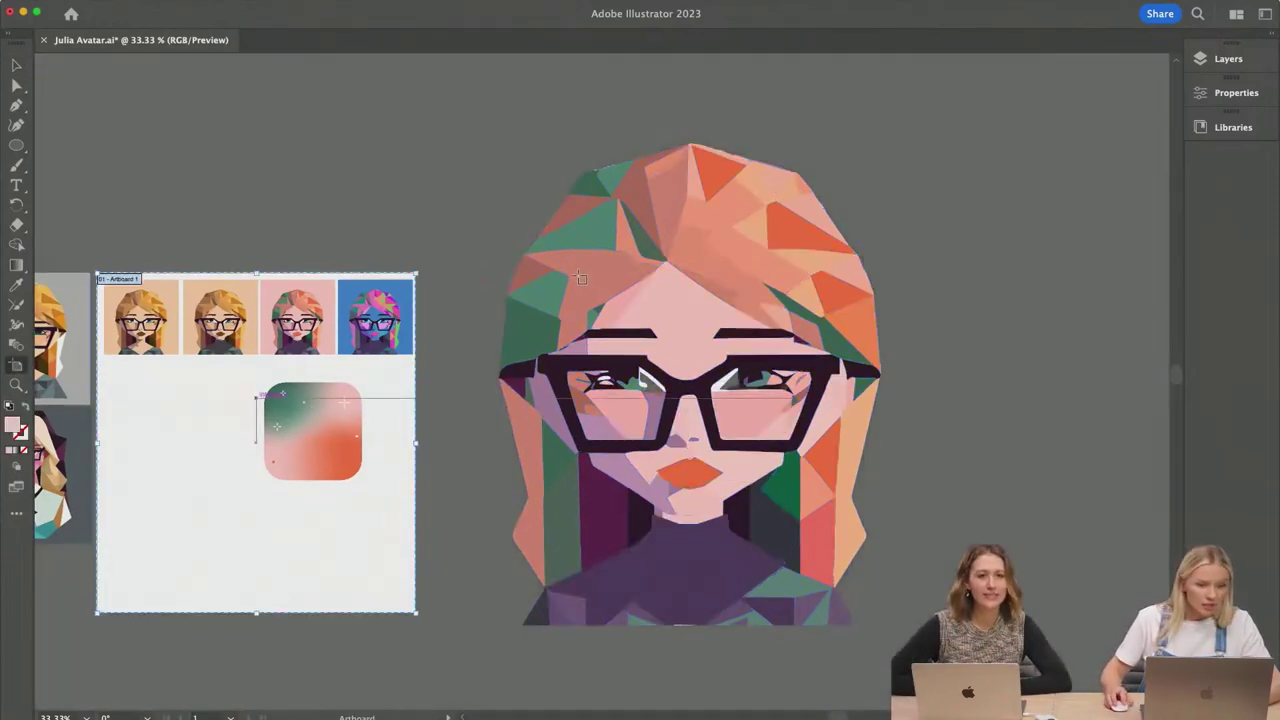
{"action": "left_click", "coordinate": [1216, 94]}
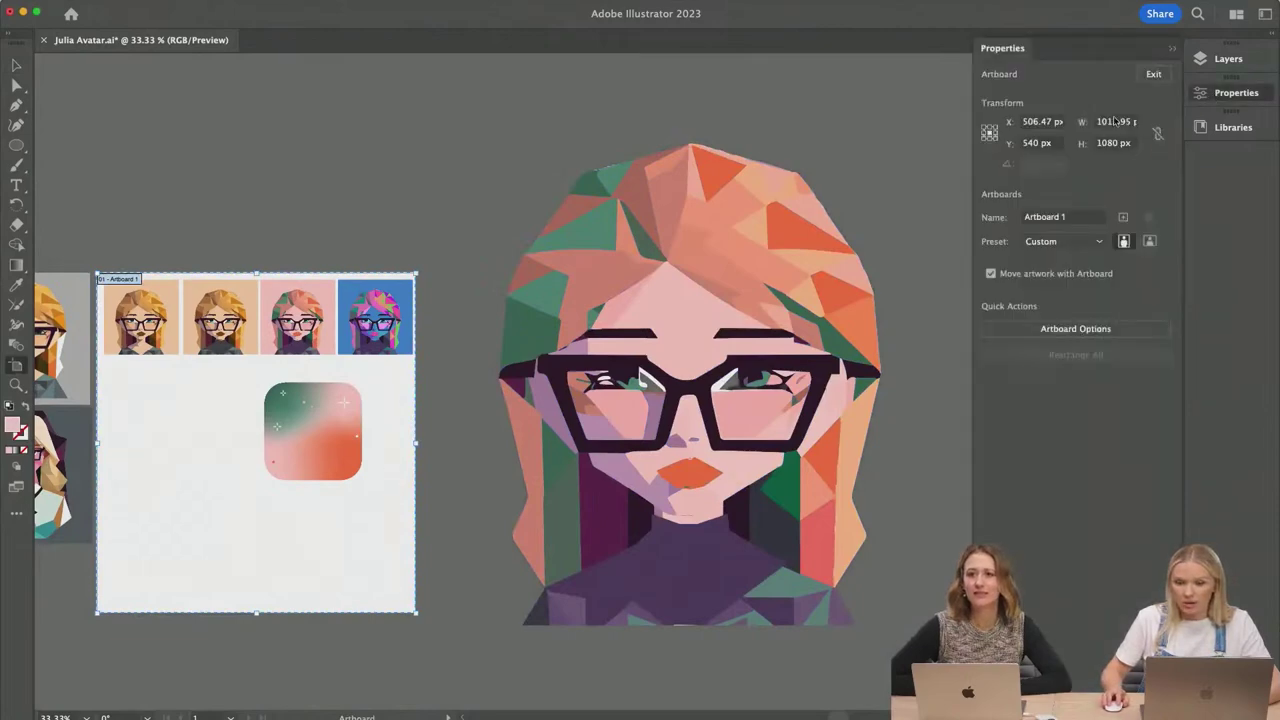
{"action": "left_click", "coordinate": [1259, 94]}
{"action": "key", "text": "v"}
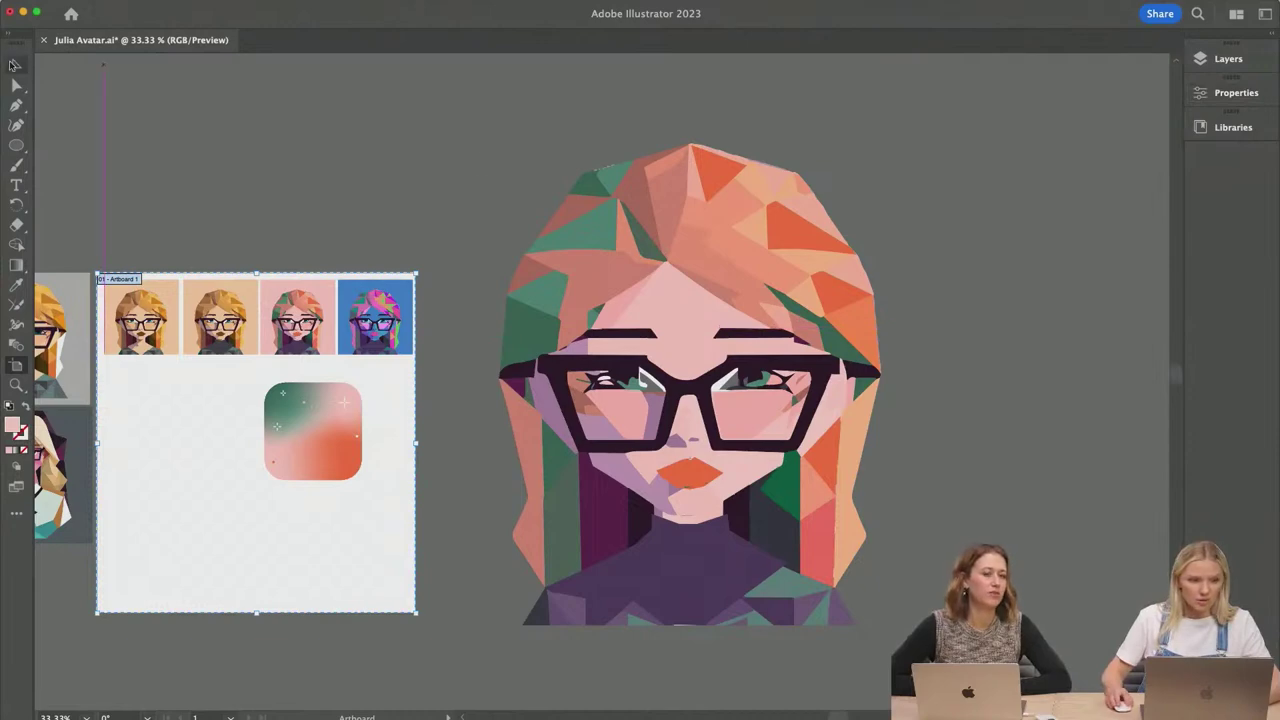
{"action": "scroll", "coordinate": [674, 123], "scroll_direction": "left", "scroll_amount": 3}
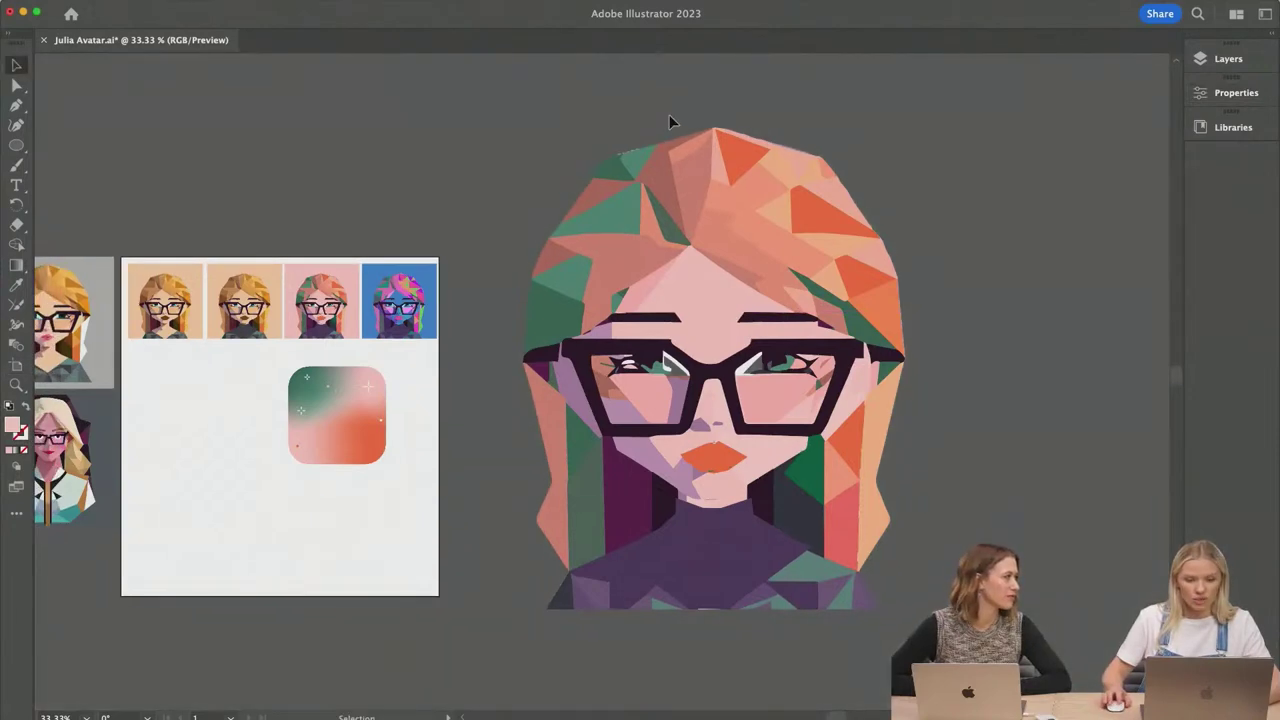
Step: Select all the shapes of the enlarged avatar and switch back to Adobe Express in Chrome
{"action": "mouse_move", "coordinate": [474, 702]}
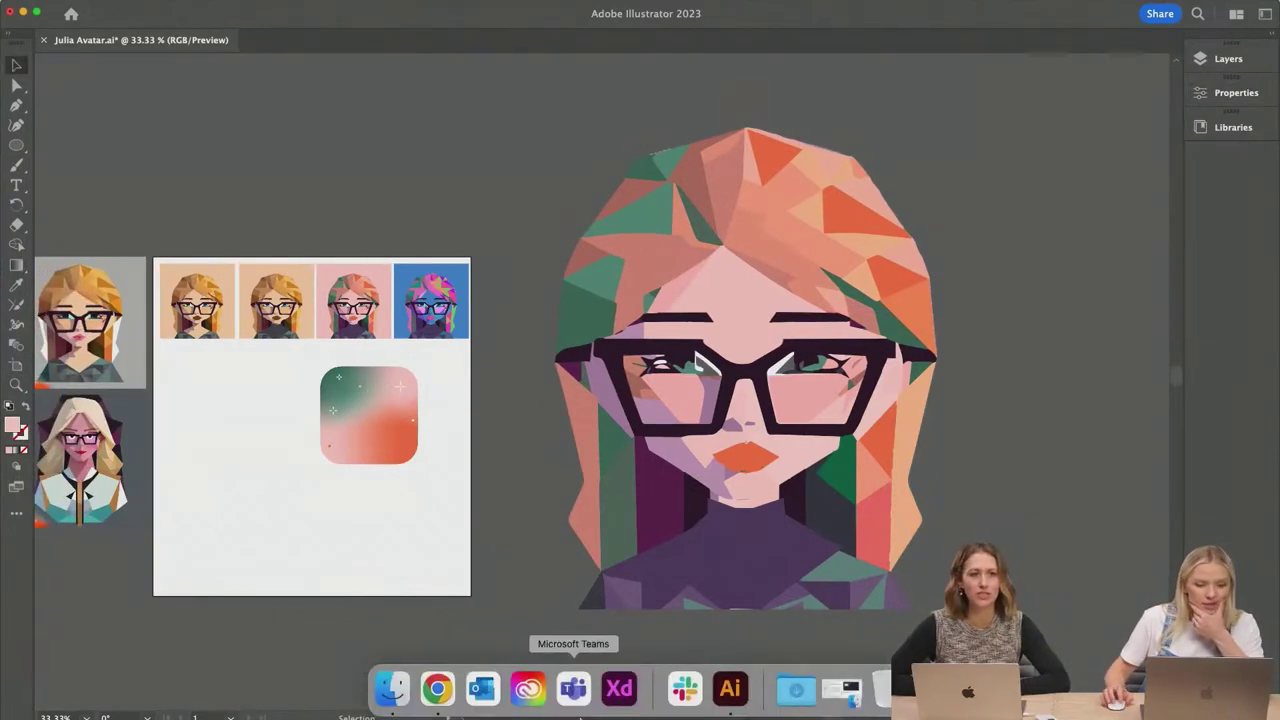
{"action": "scroll", "coordinate": [986, 484], "scroll_direction": "right", "scroll_amount": 3}
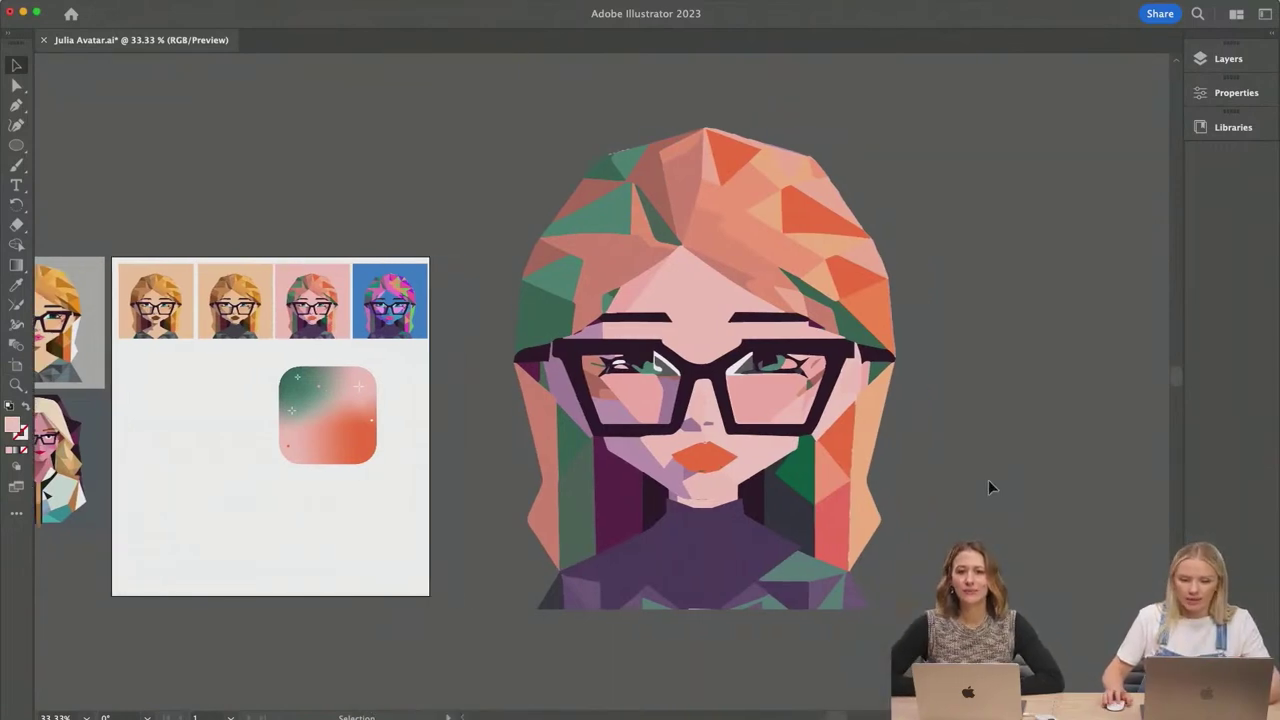
{"action": "left_click_drag", "start_coordinate": [911, 197], "coordinate": [509, 632]}
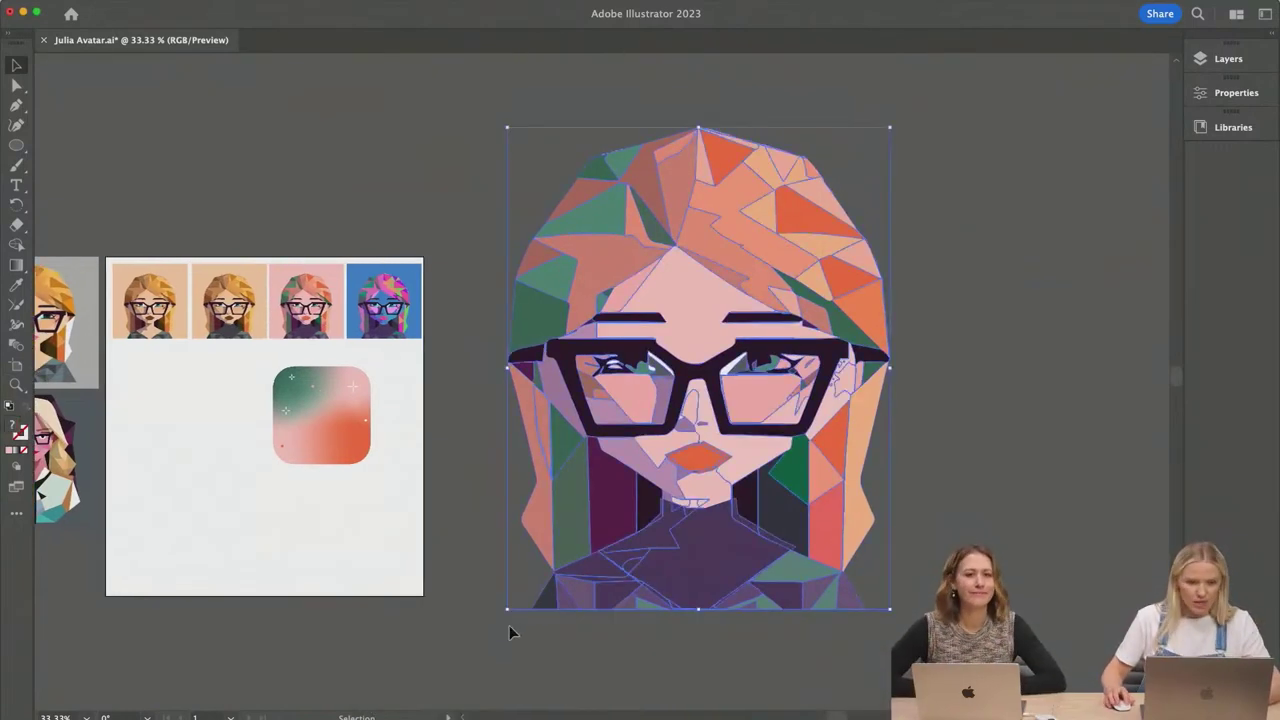
{"action": "mouse_move", "coordinate": [481, 700]}
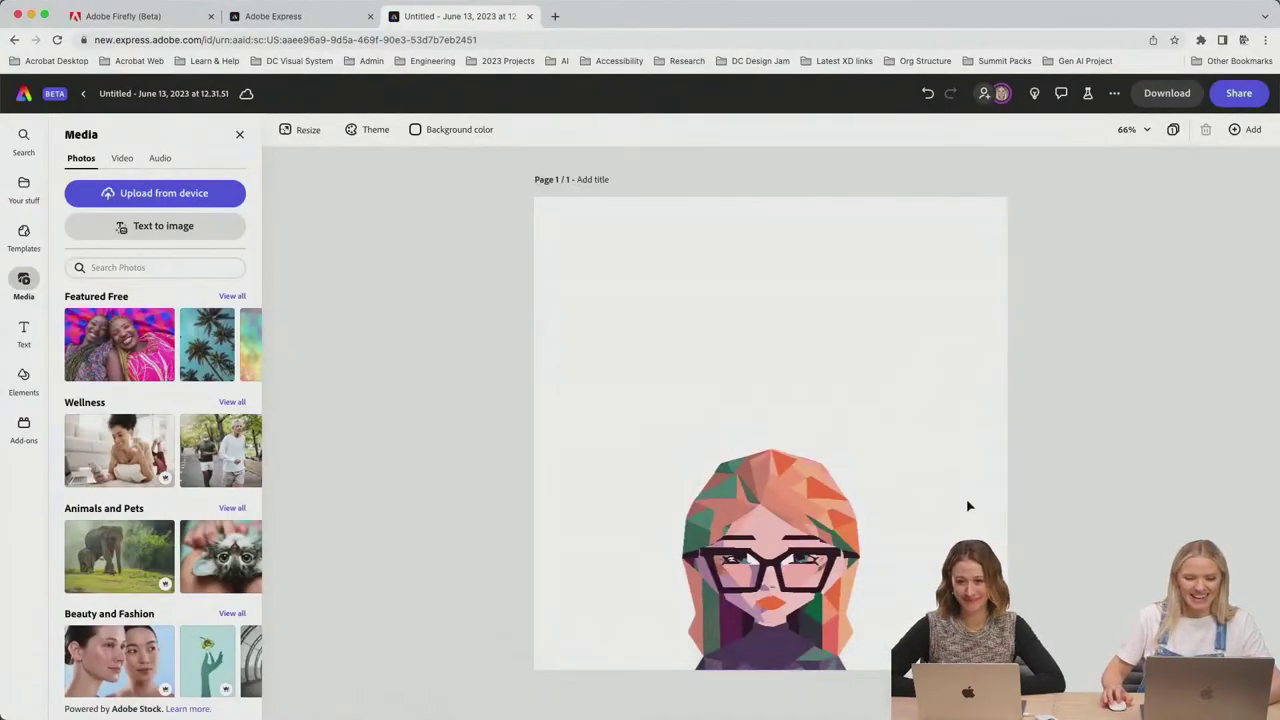
Step: Move the avatar toward the right side of the page, keeping it on the lower edge
{"action": "left_click", "coordinate": [800, 520]}
{"action": "left_click_drag", "start_coordinate": [800, 520], "coordinate": [888, 520]}
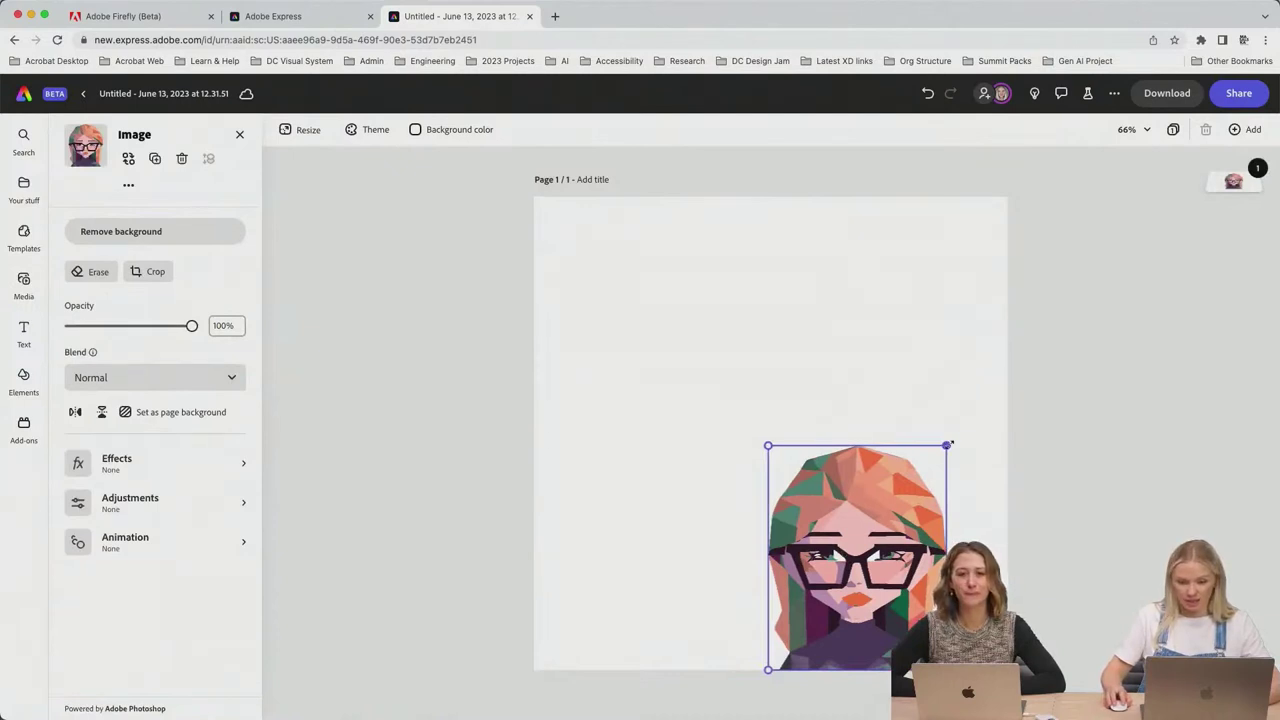
{"action": "left_click", "coordinate": [850, 360]}
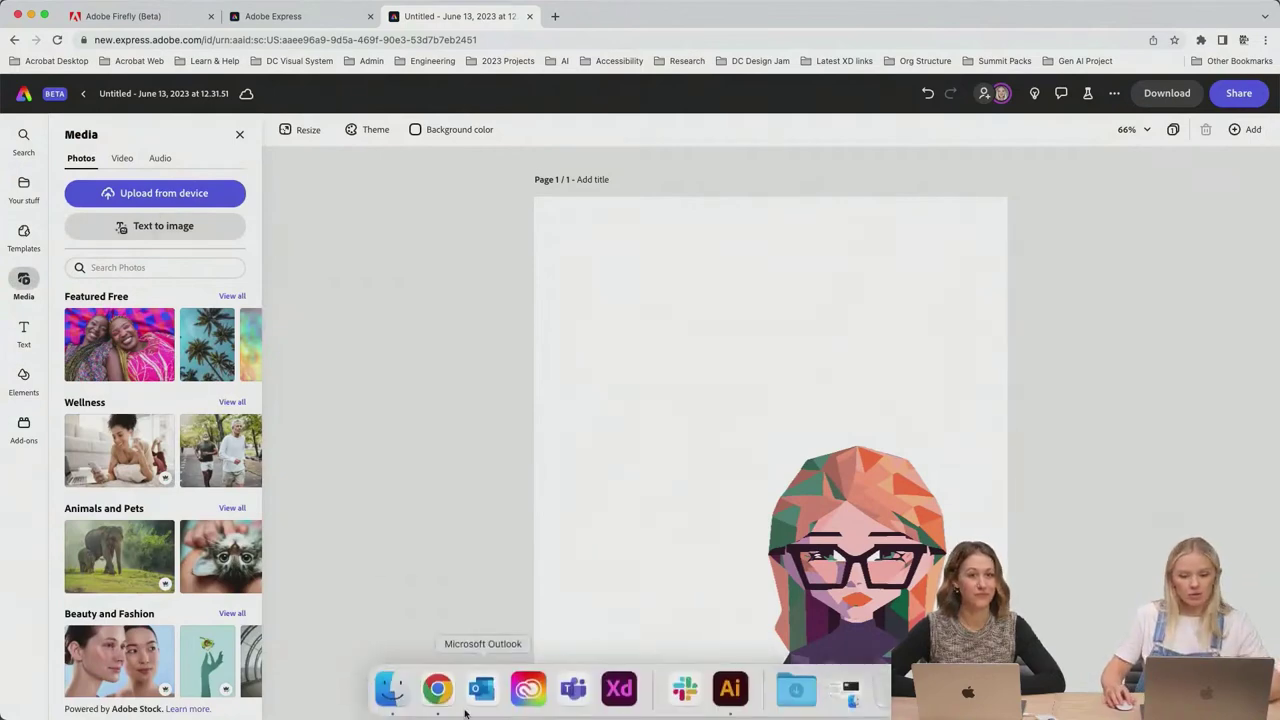
Step: Switch to Adobe Illustrator and select the rounded gradient background on the artboard without its sparkles and circles
{"action": "left_click", "coordinate": [733, 689]}
{"action": "left_click", "coordinate": [389, 403]}
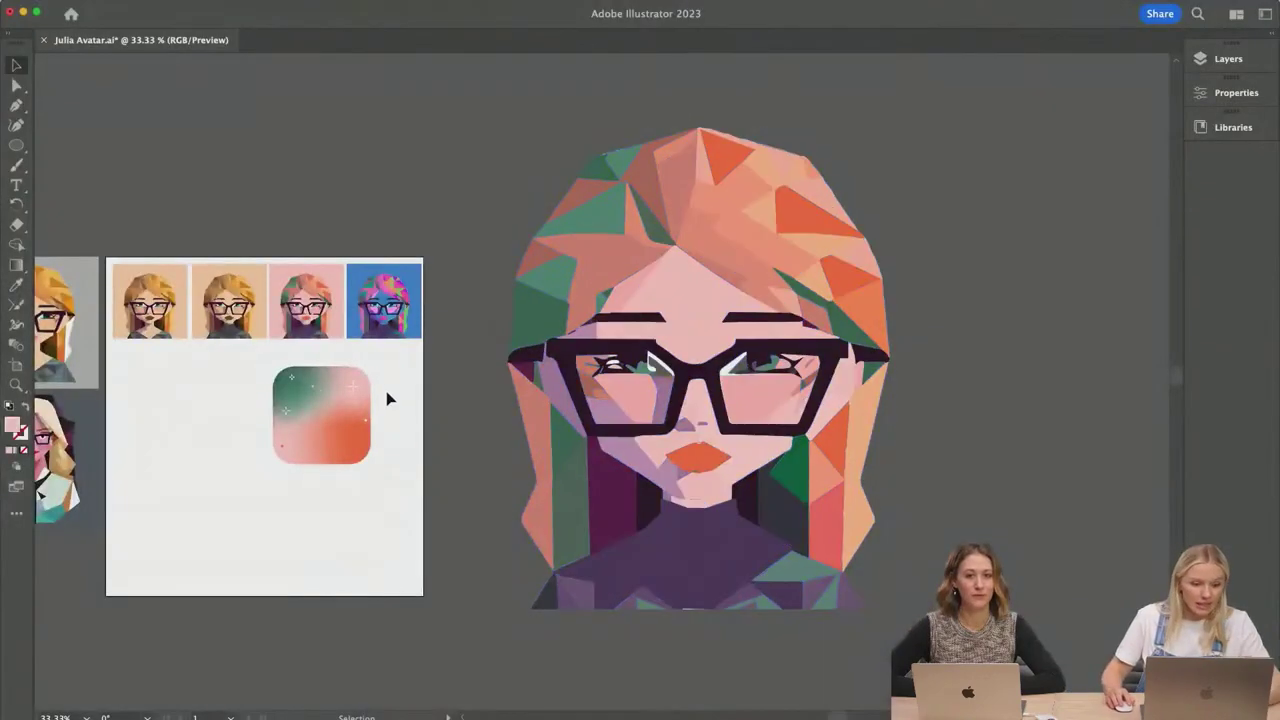
{"action": "left_click", "coordinate": [290, 448]}
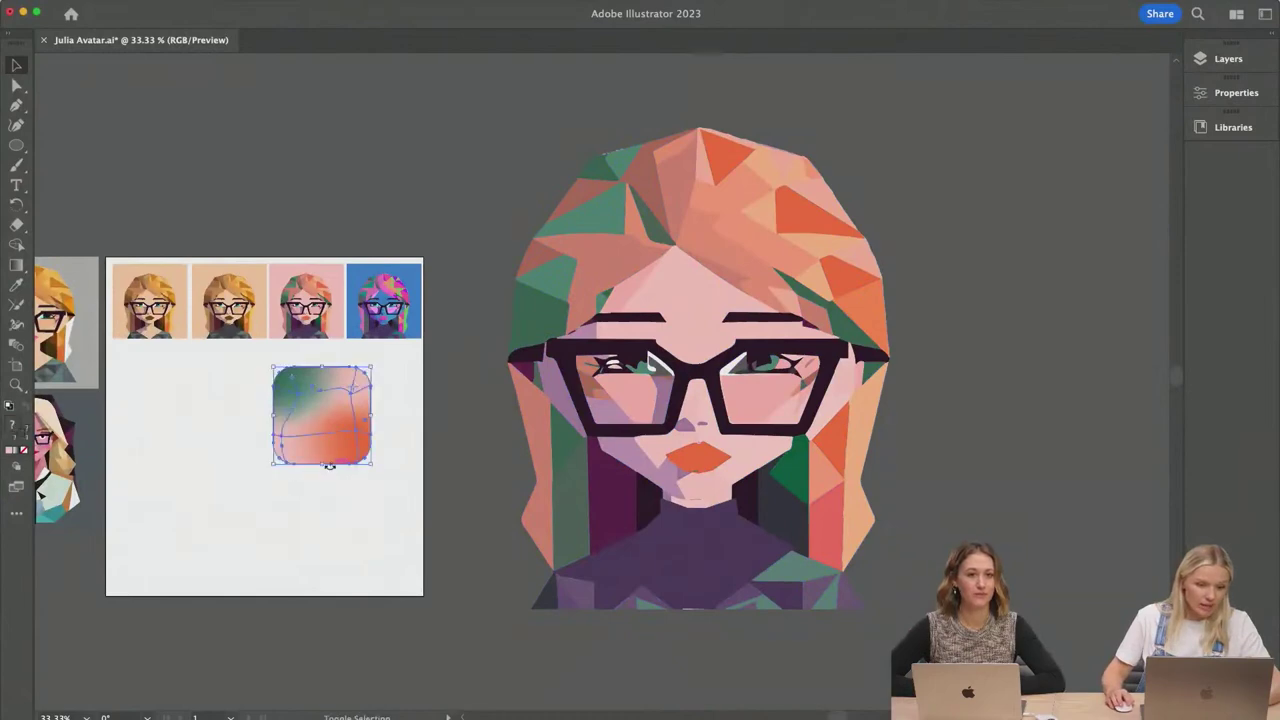
{"action": "left_click", "coordinate": [331, 456]}
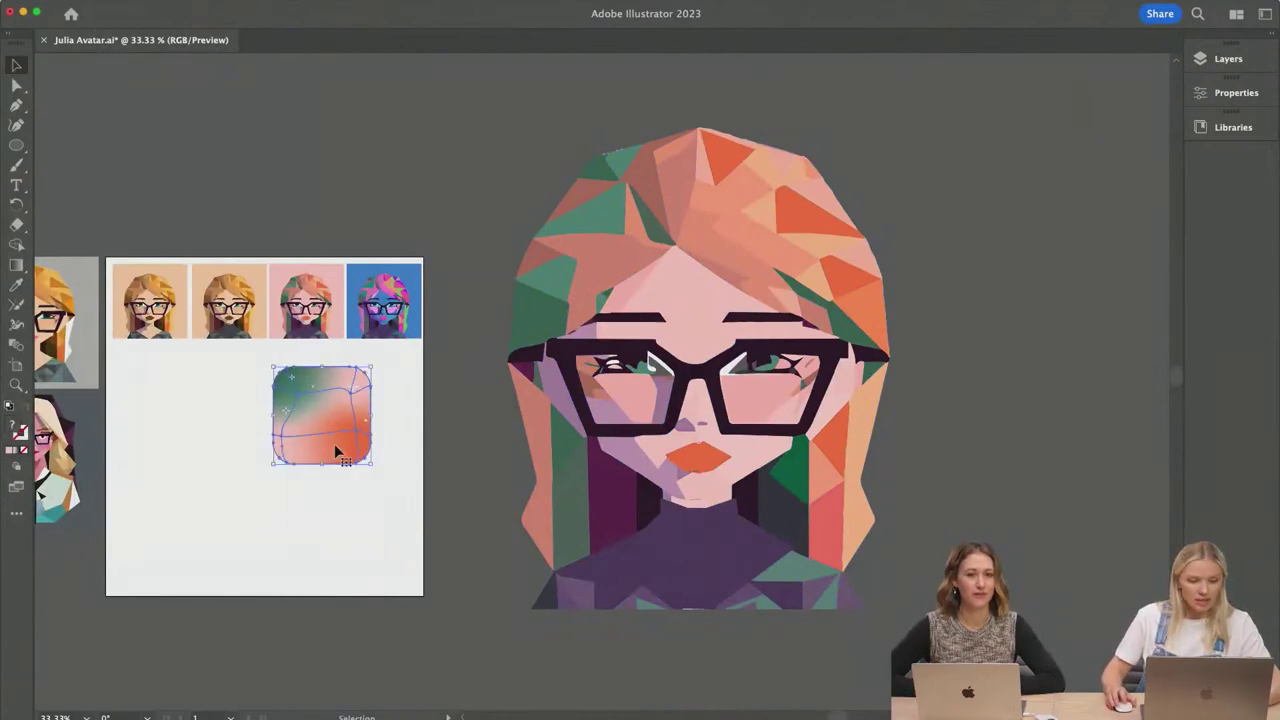
Step: Move the gradient background off the artboard to the right and scale it up to many times its size
{"action": "scroll", "coordinate": [336, 452], "scroll_direction": "down", "scroll_amount": 1}
{"action": "left_click_drag", "start_coordinate": [333, 443], "coordinate": [898, 409]}
{"action": "left_click_drag", "start_coordinate": [928, 352], "coordinate": [1147, 82]}
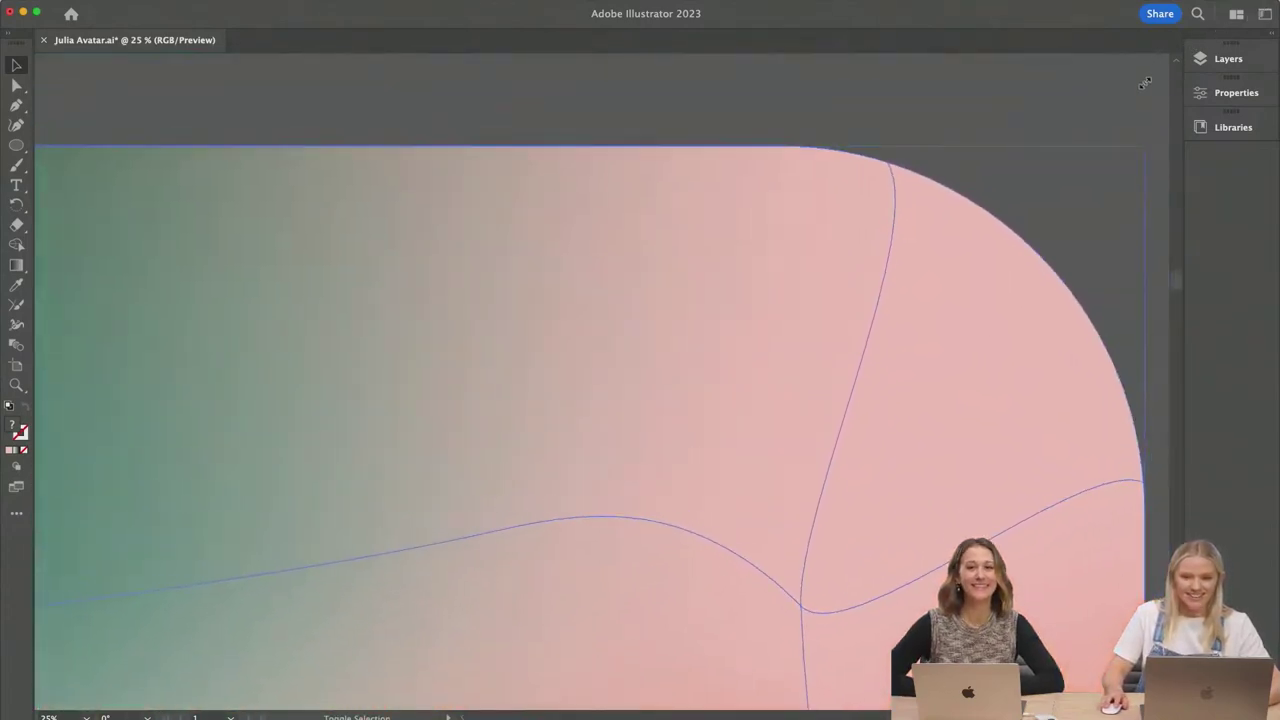
Step: Switch back to Adobe Express in Chrome and paste the enlarged gradient background onto the page
{"action": "key", "text": "super+0"}
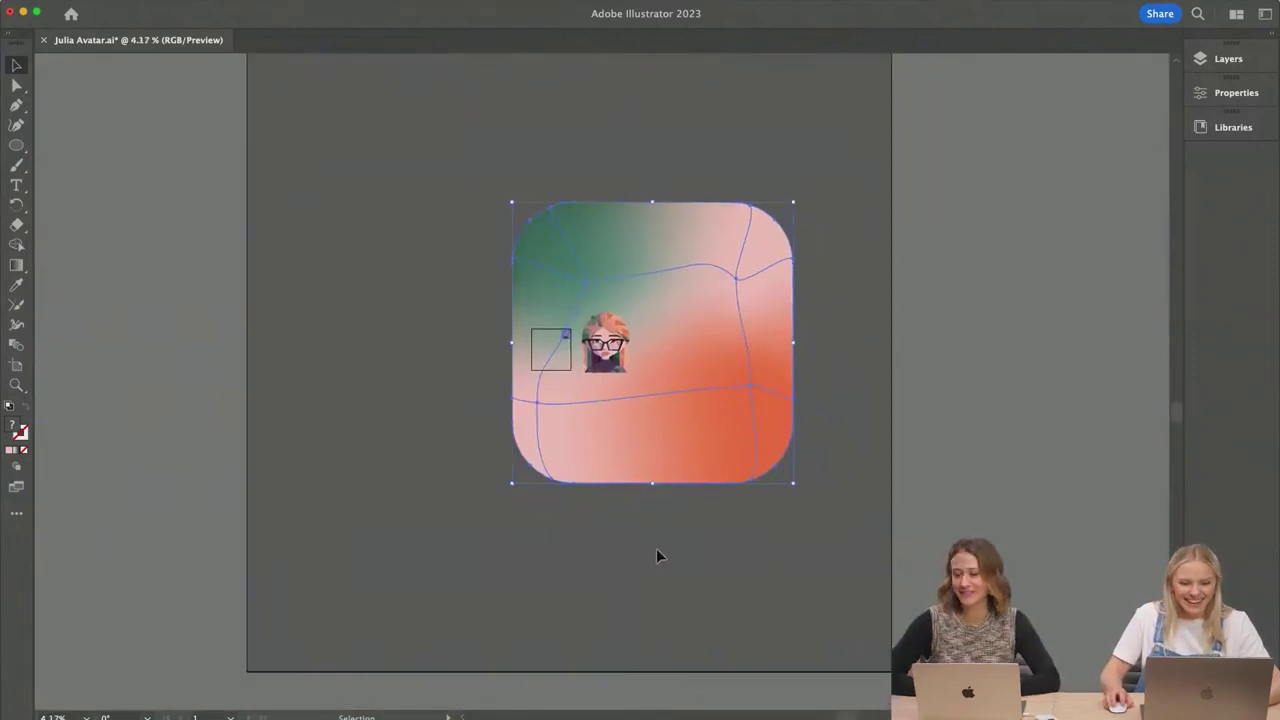
{"action": "mouse_move", "coordinate": [530, 712]}
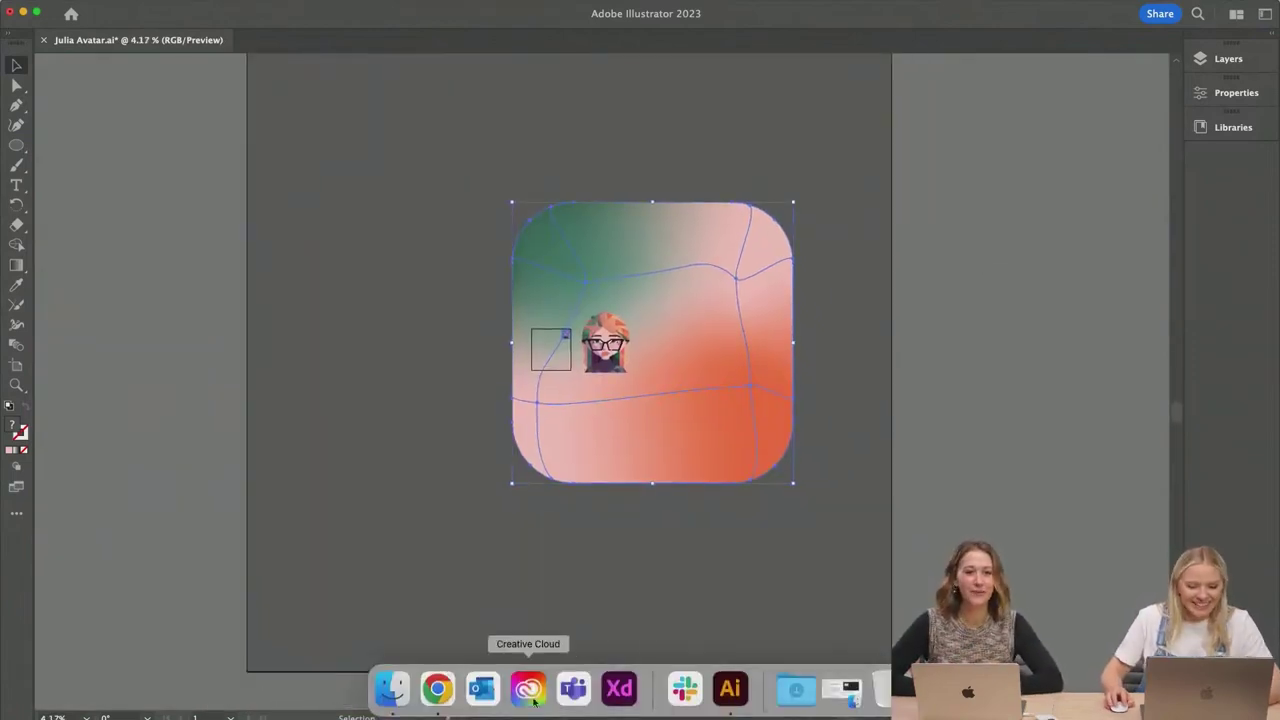
{"action": "left_click", "coordinate": [437, 689]}
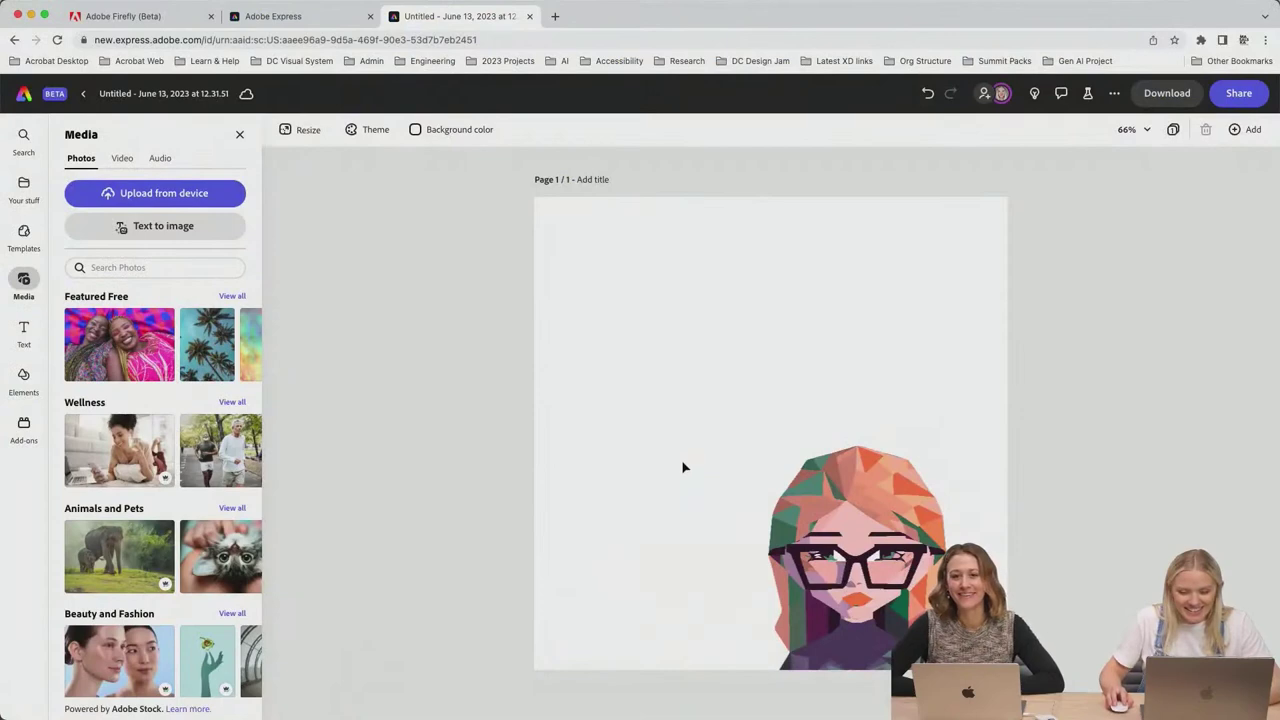
{"action": "key", "text": "super+v"}
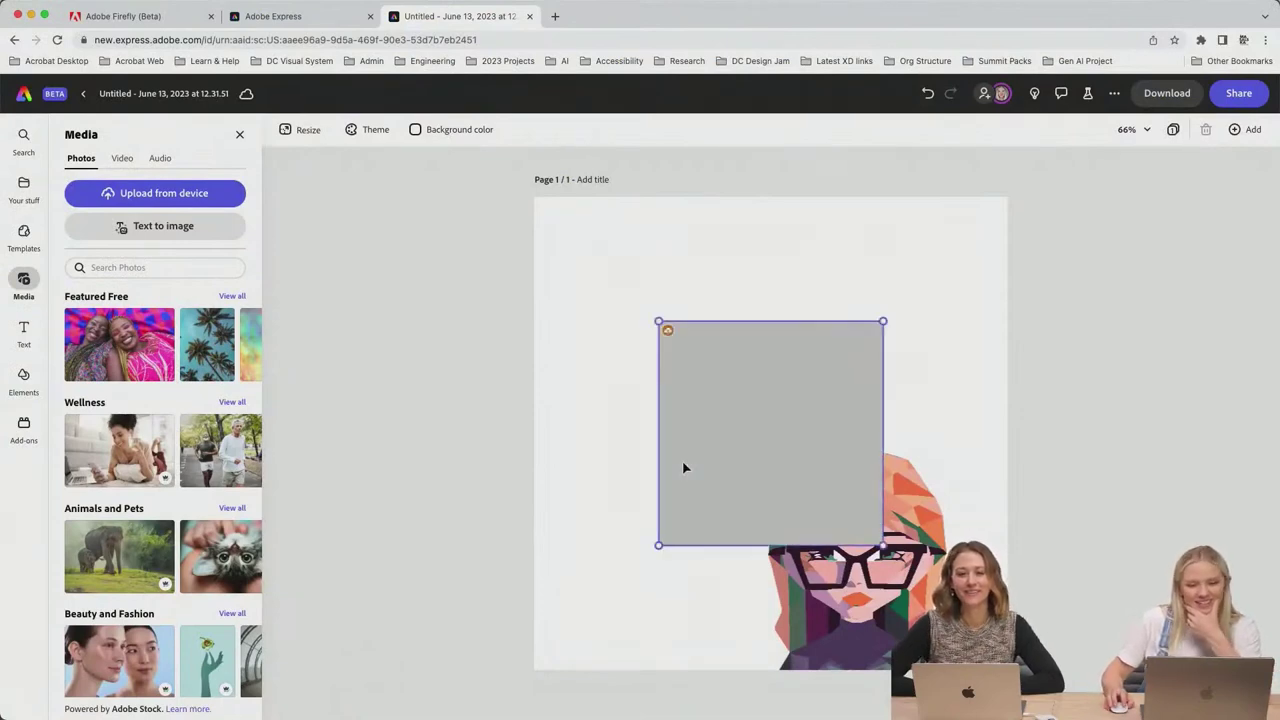
Step: Scale the gradient image past all edges of the page and place it behind the avatar
{"action": "left_click_drag", "start_coordinate": [732, 478], "coordinate": [589, 331]}
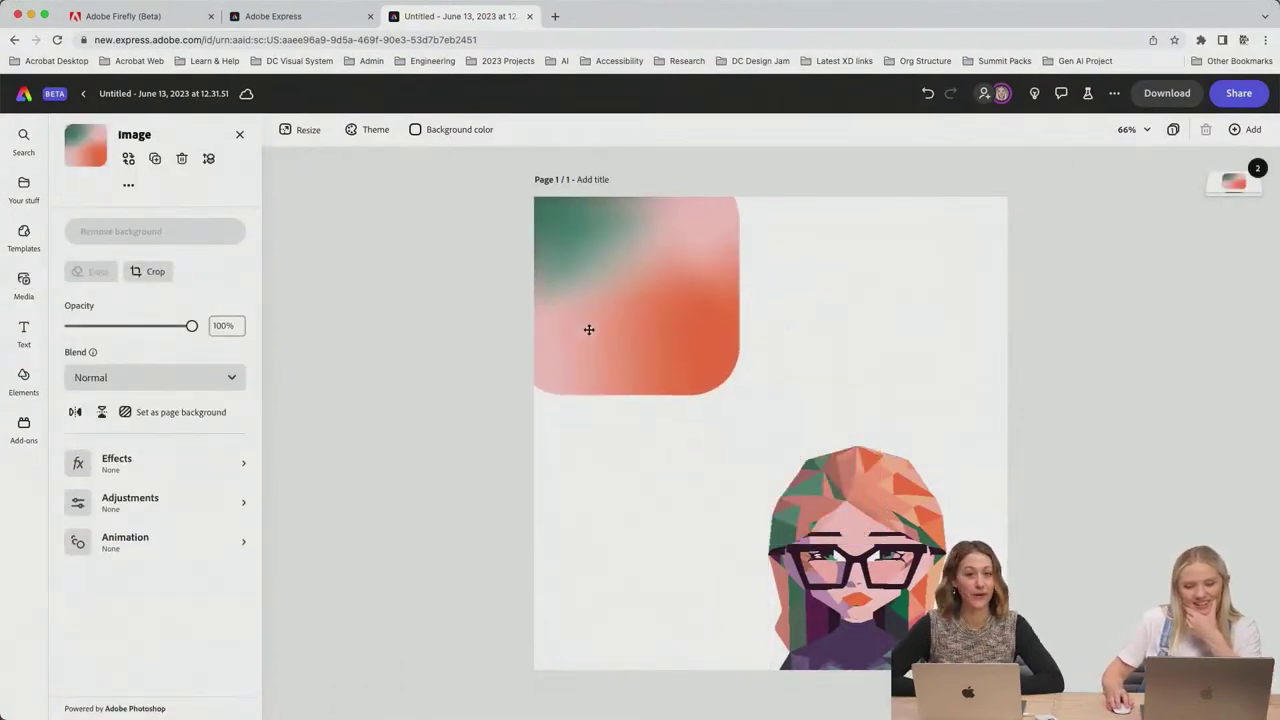
{"action": "left_click_drag", "start_coordinate": [739, 395], "coordinate": [1030, 686]}
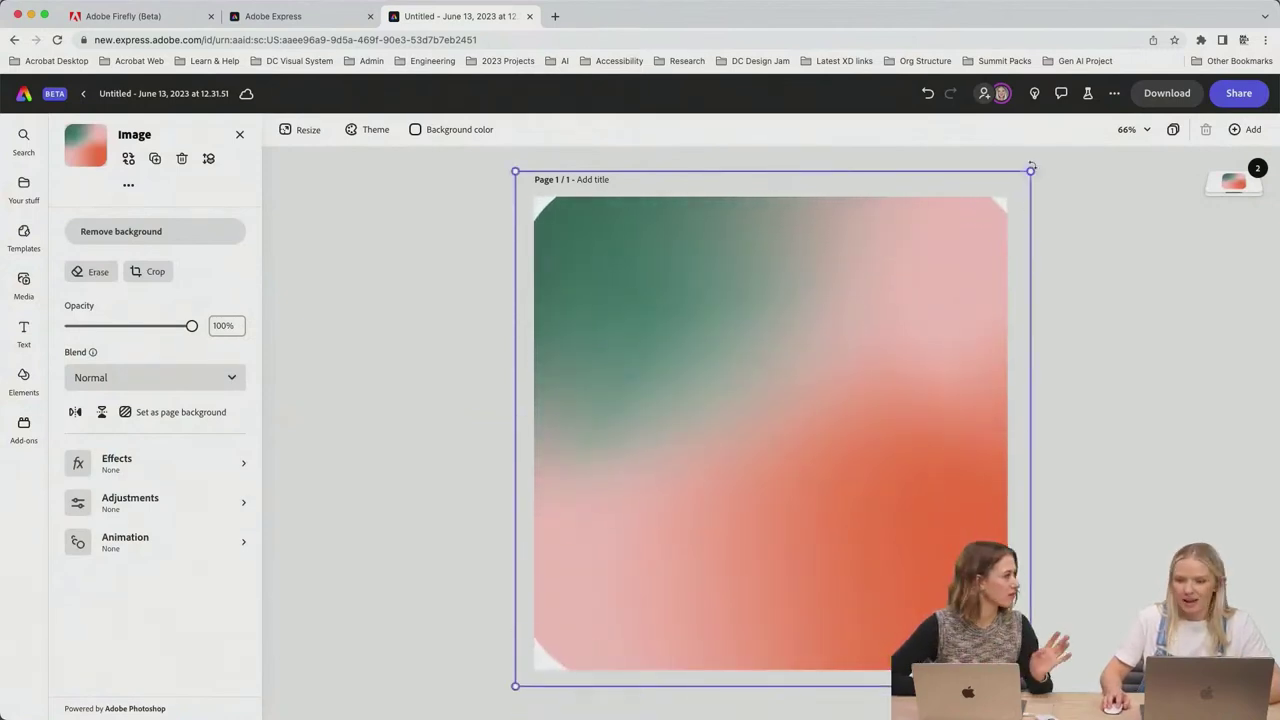
{"action": "left_click_drag", "start_coordinate": [1031, 171], "coordinate": [1048, 150]}
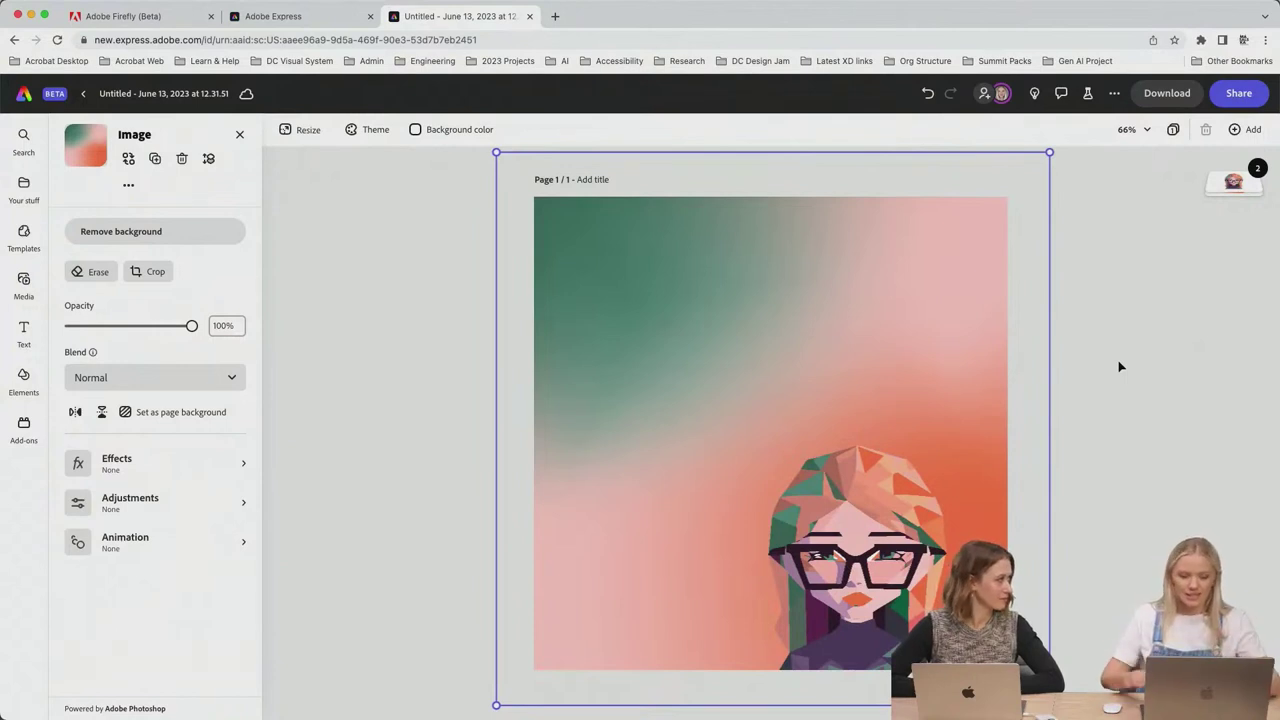
{"action": "left_click", "coordinate": [1103, 397]}
Step: Move the avatar to the center of the page and delete the gradient background behind it
{"action": "left_click_drag", "start_coordinate": [895, 590], "coordinate": [807, 480]}
{"action": "left_click", "coordinate": [1020, 537]}
{"action": "left_click", "coordinate": [798, 530]}
{"action": "left_click", "coordinate": [959, 403]}
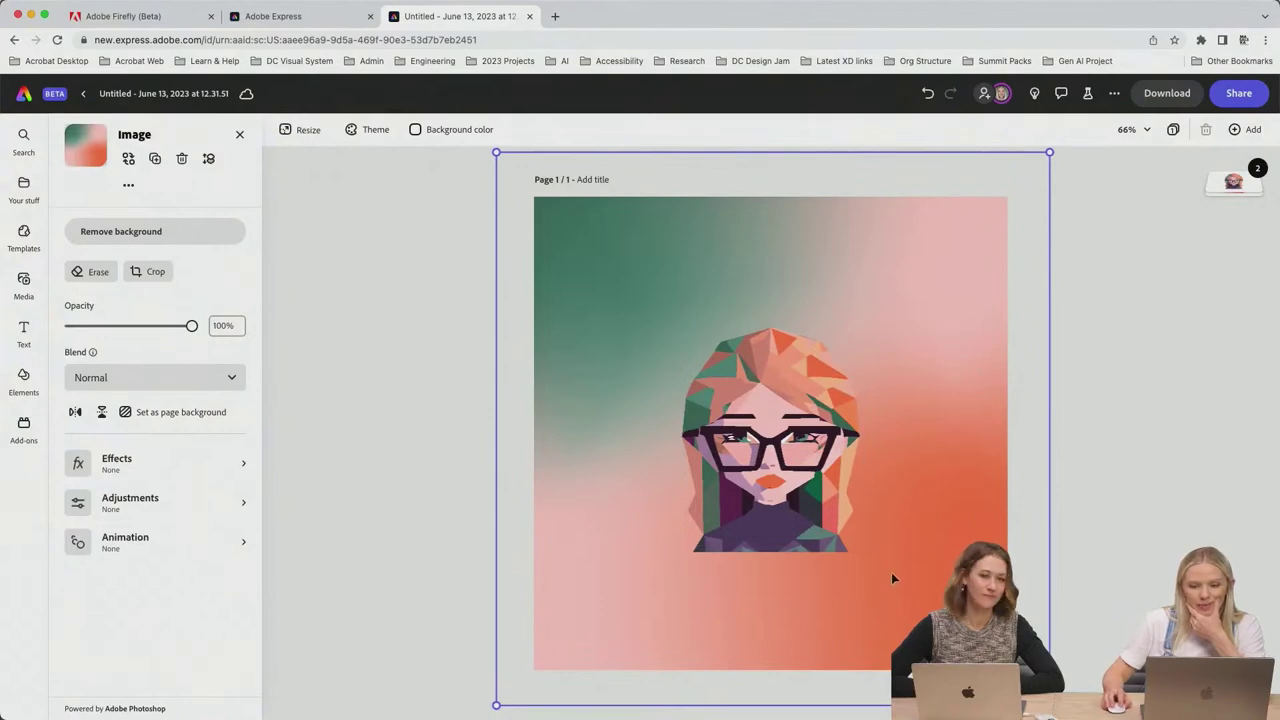
{"action": "key", "text": "Delete"}
Step: Move the avatar down to the page's lower edge and enlarge it to a bit over half the page width
{"action": "left_click", "coordinate": [805, 515]}
{"action": "left_click_drag", "start_coordinate": [805, 515], "coordinate": [800, 627]}
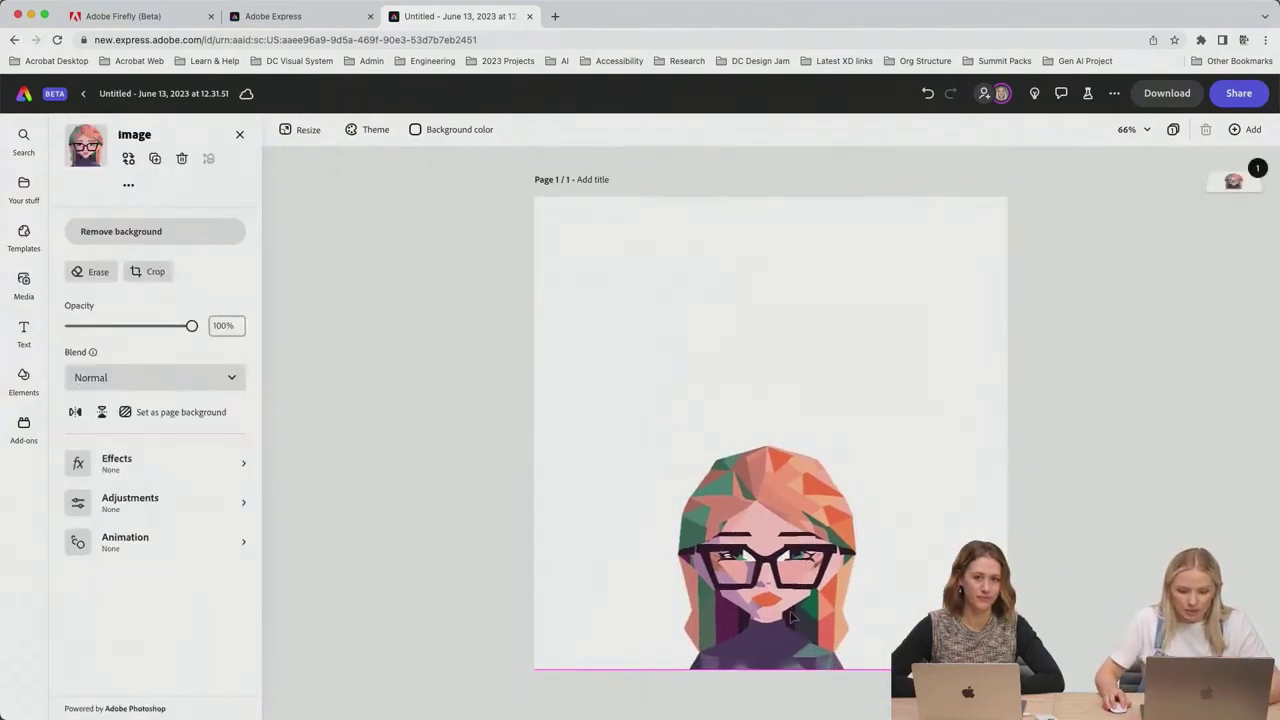
{"action": "mouse_move", "coordinate": [857, 443]}
{"action": "left_mouse_down"}
{"action": "mouse_move", "coordinate": [954, 340]}
{"action": "mouse_move", "coordinate": [932, 330]}
{"action": "mouse_move", "coordinate": [844, 451]}
{"action": "left_mouse_up"}
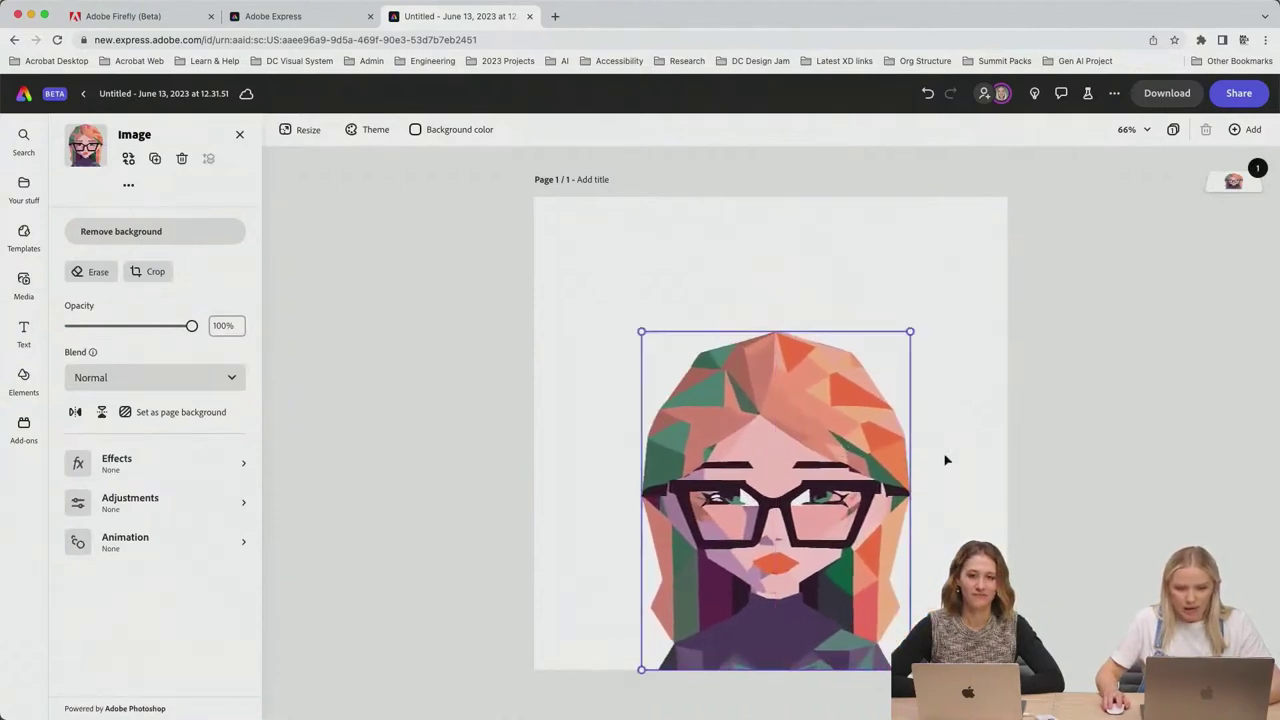
{"action": "left_click", "coordinate": [946, 458]}
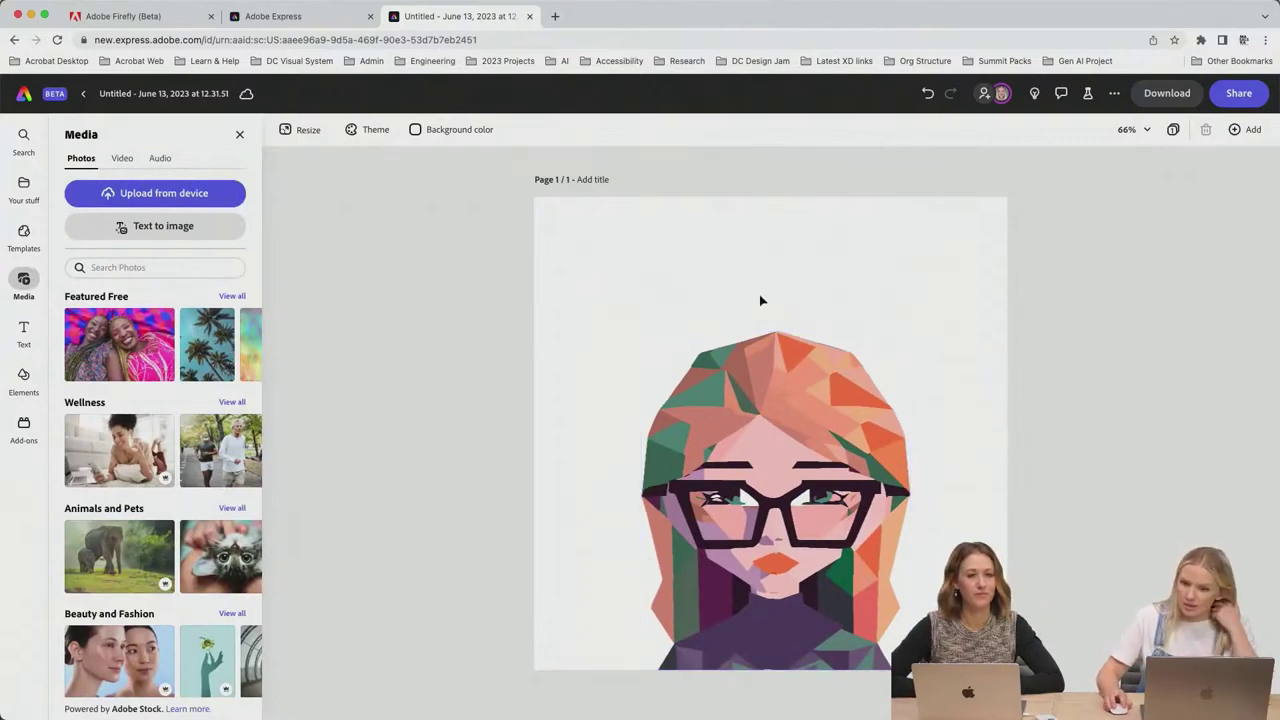
{"action": "left_click", "coordinate": [1245, 131]}
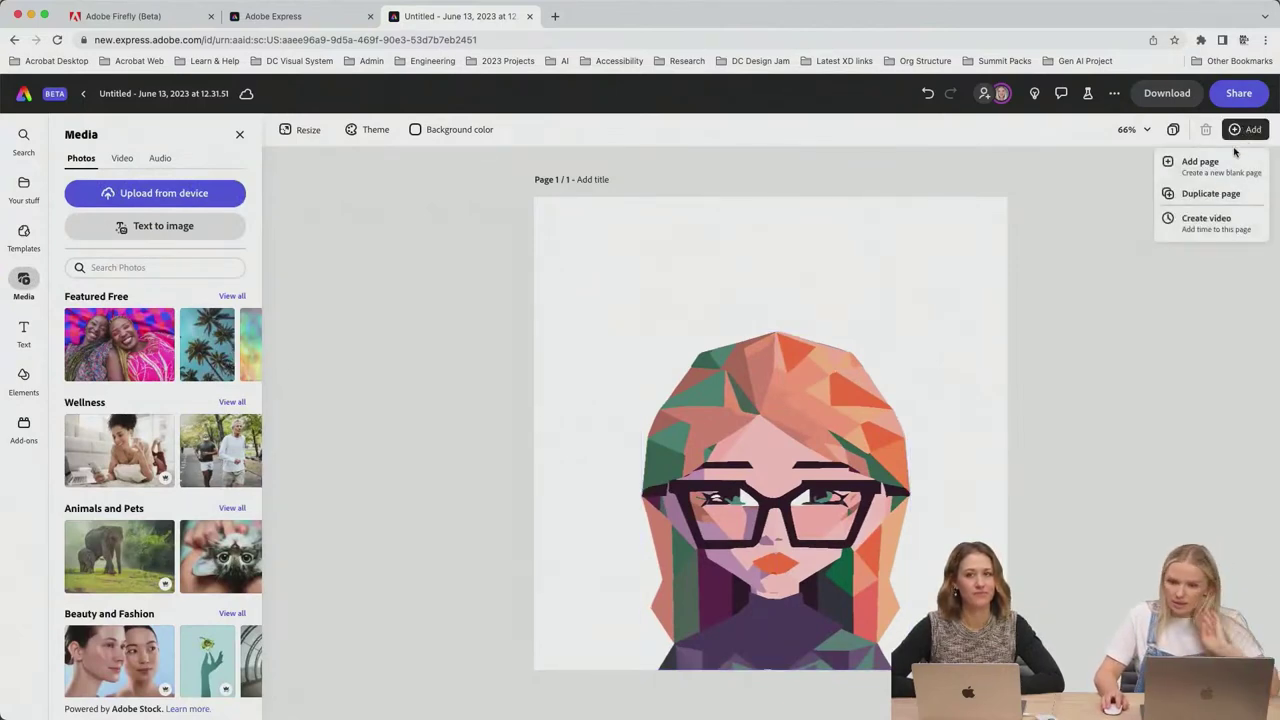
{"action": "left_click", "coordinate": [1112, 220]}
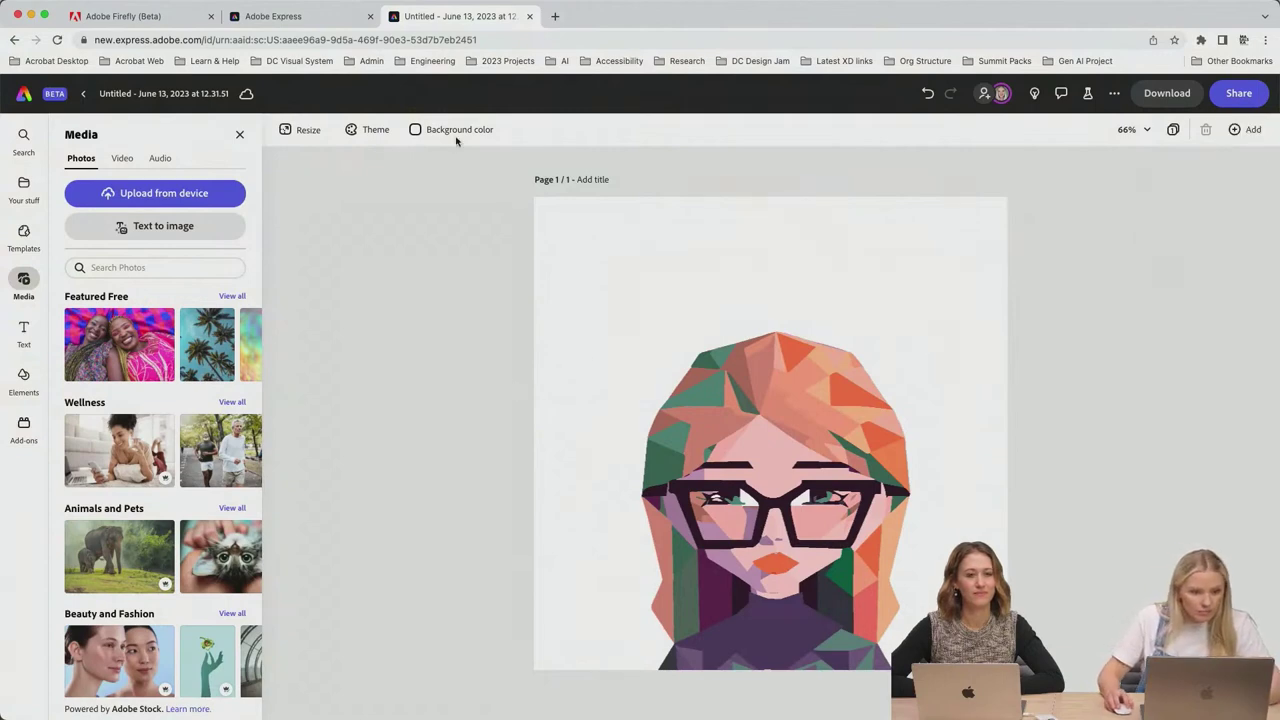
Step: Try the recommended pale yellow-green page background, followed by a green sampled from the avatar's hair
{"action": "left_click", "coordinate": [419, 132]}
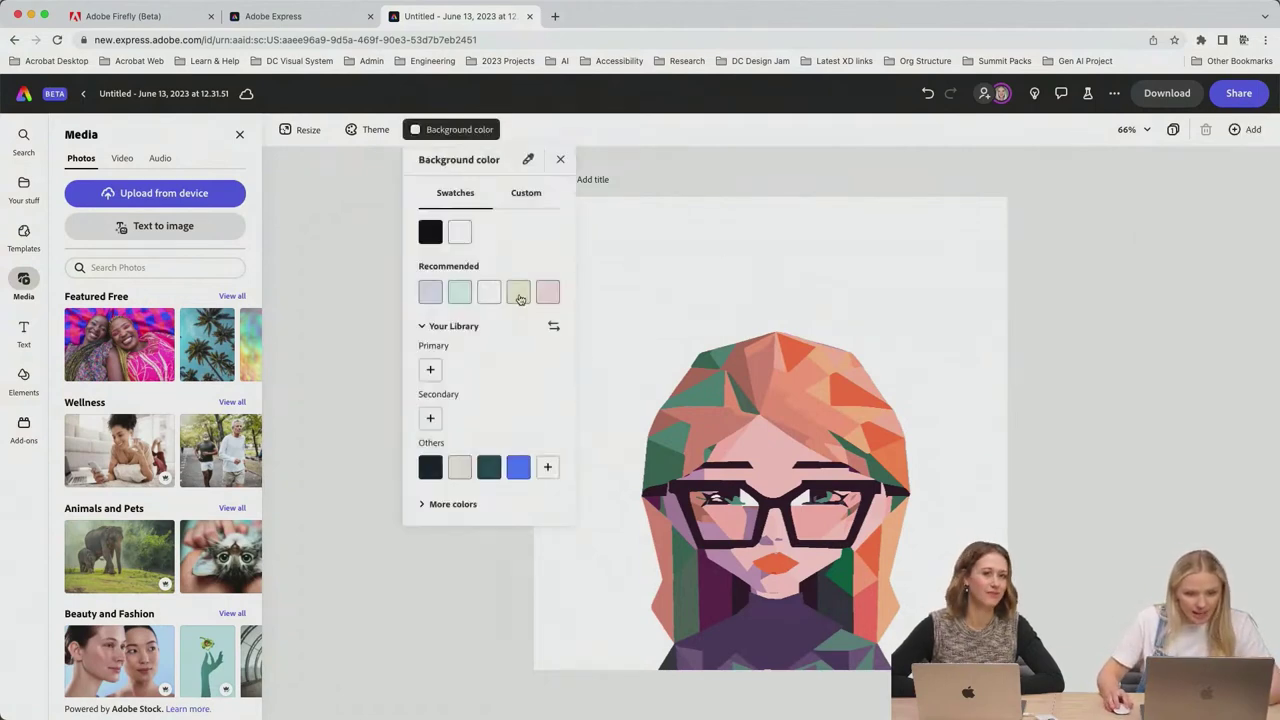
{"action": "left_click", "coordinate": [519, 292]}
{"action": "left_click", "coordinate": [528, 161]}
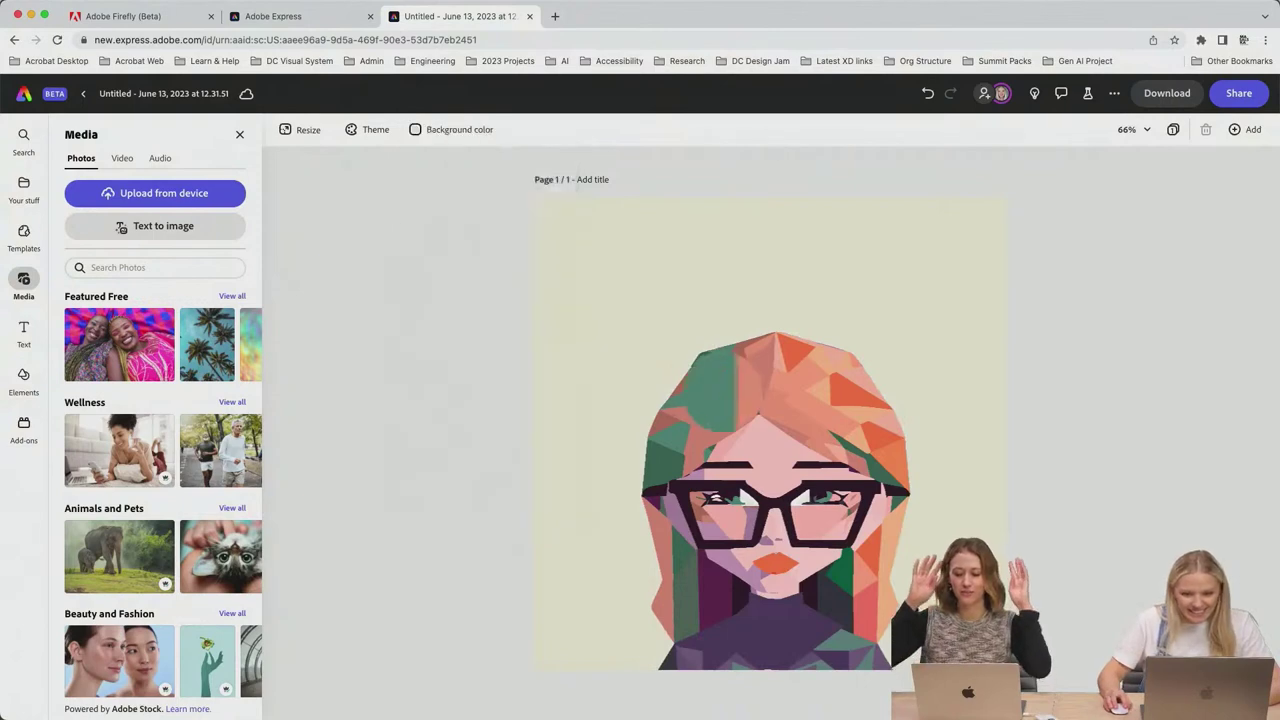
{"action": "left_click", "coordinate": [725, 400]}
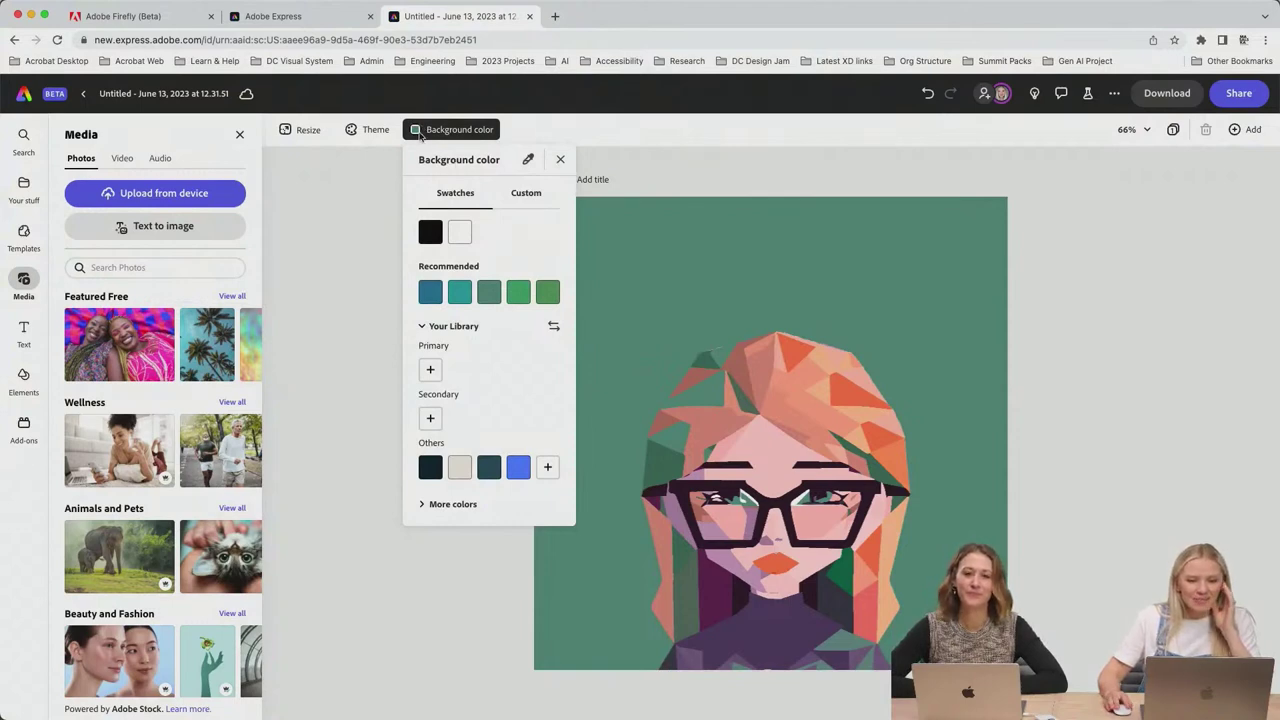
Step: Try page background colors sampled from the orange and peach facets of the avatar's hair
{"action": "left_click", "coordinate": [528, 161]}
{"action": "left_click", "coordinate": [840, 397]}
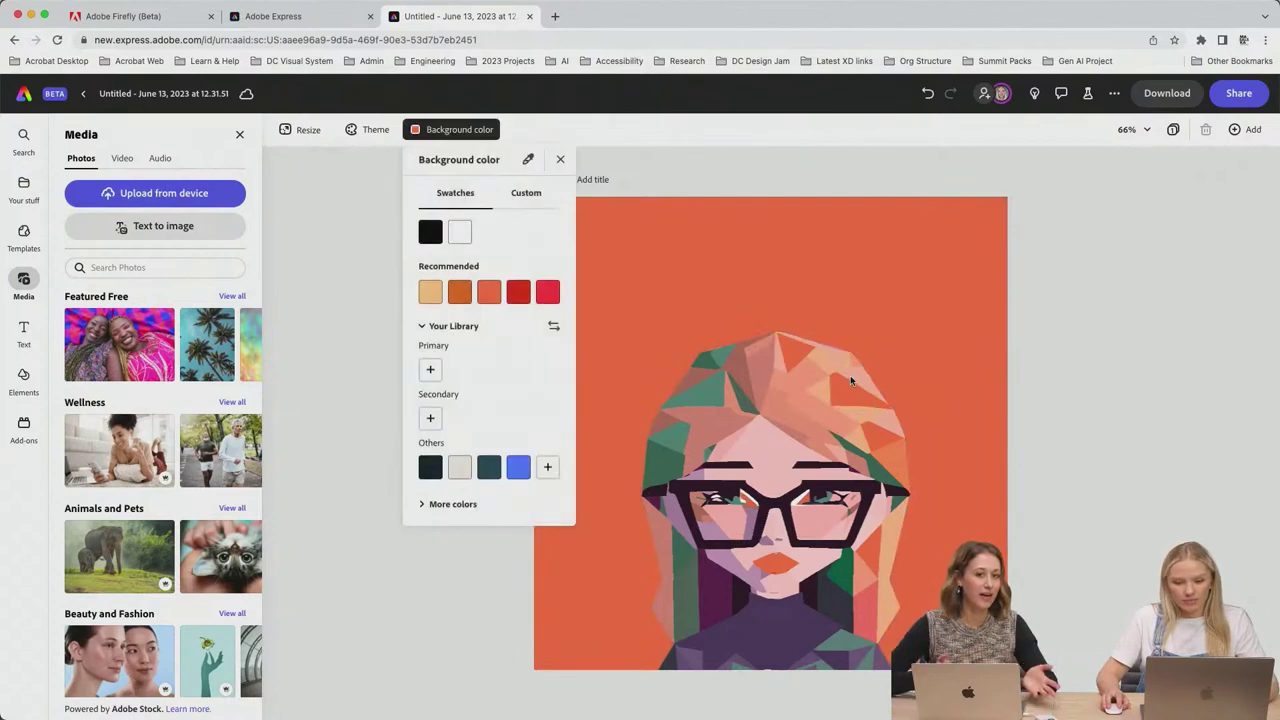
{"action": "left_click", "coordinate": [528, 159]}
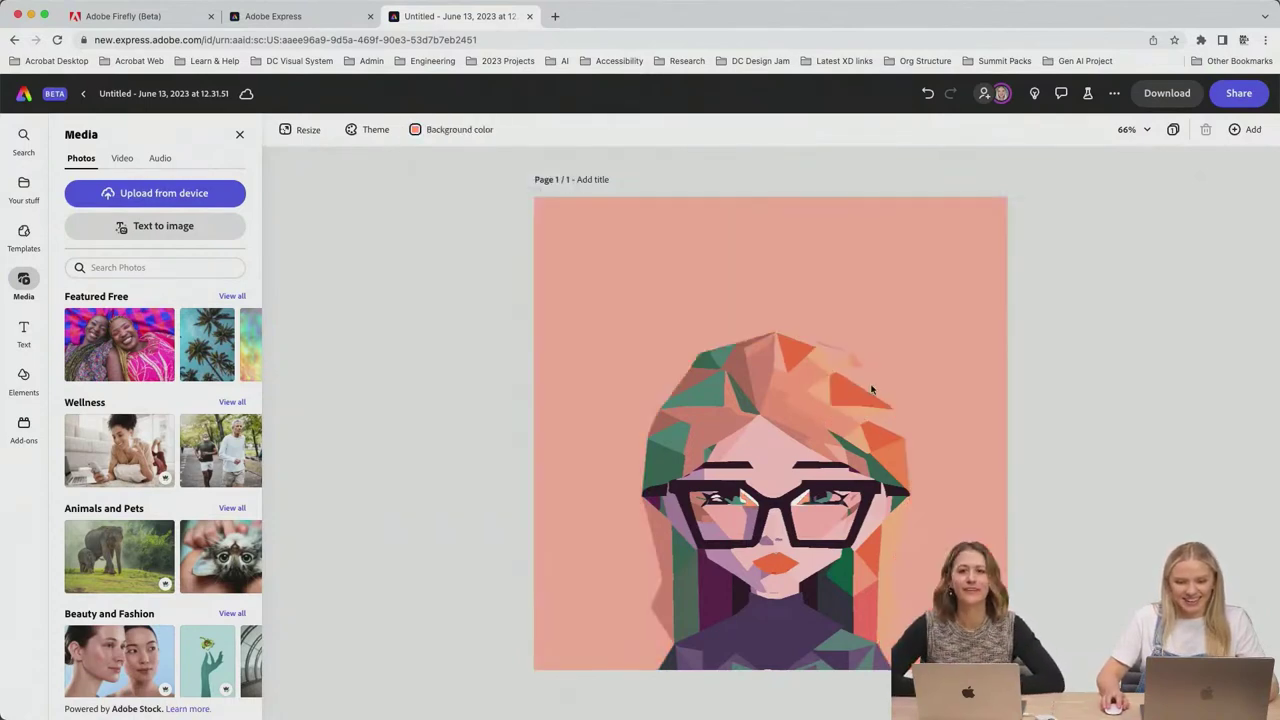
{"action": "left_click", "coordinate": [867, 386]}
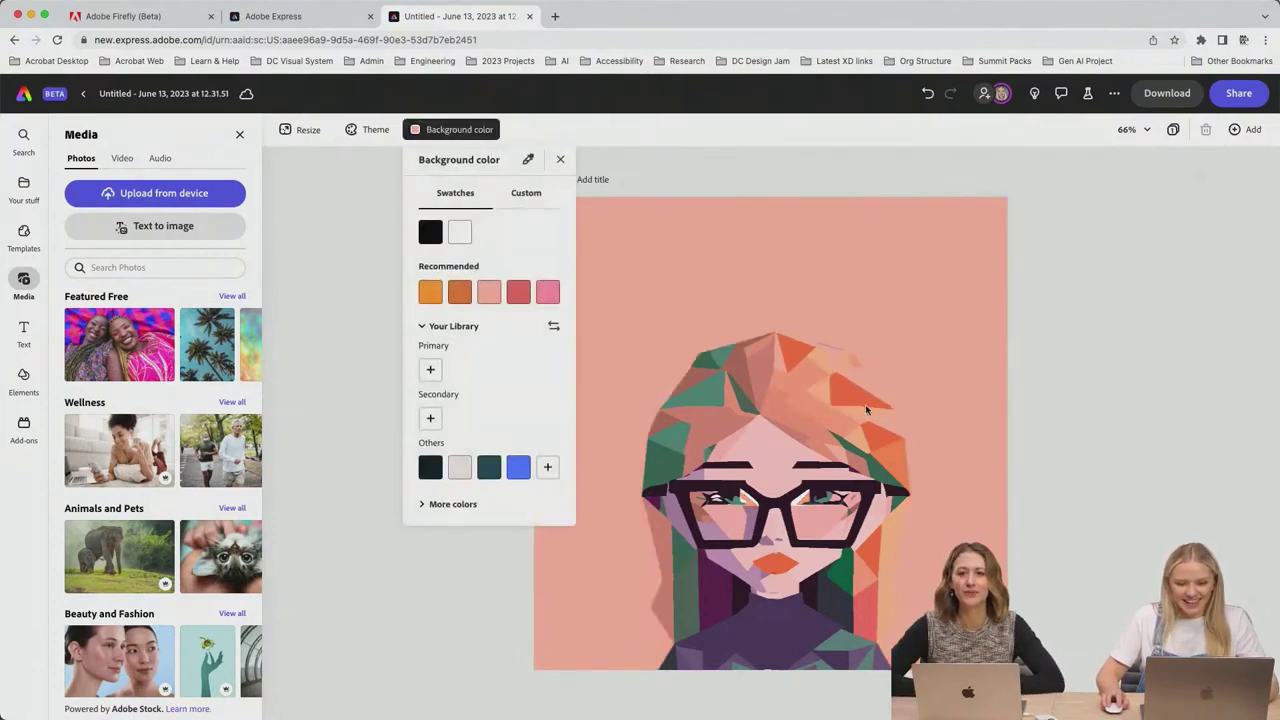
{"action": "left_click", "coordinate": [527, 162]}
{"action": "left_click", "coordinate": [886, 487]}
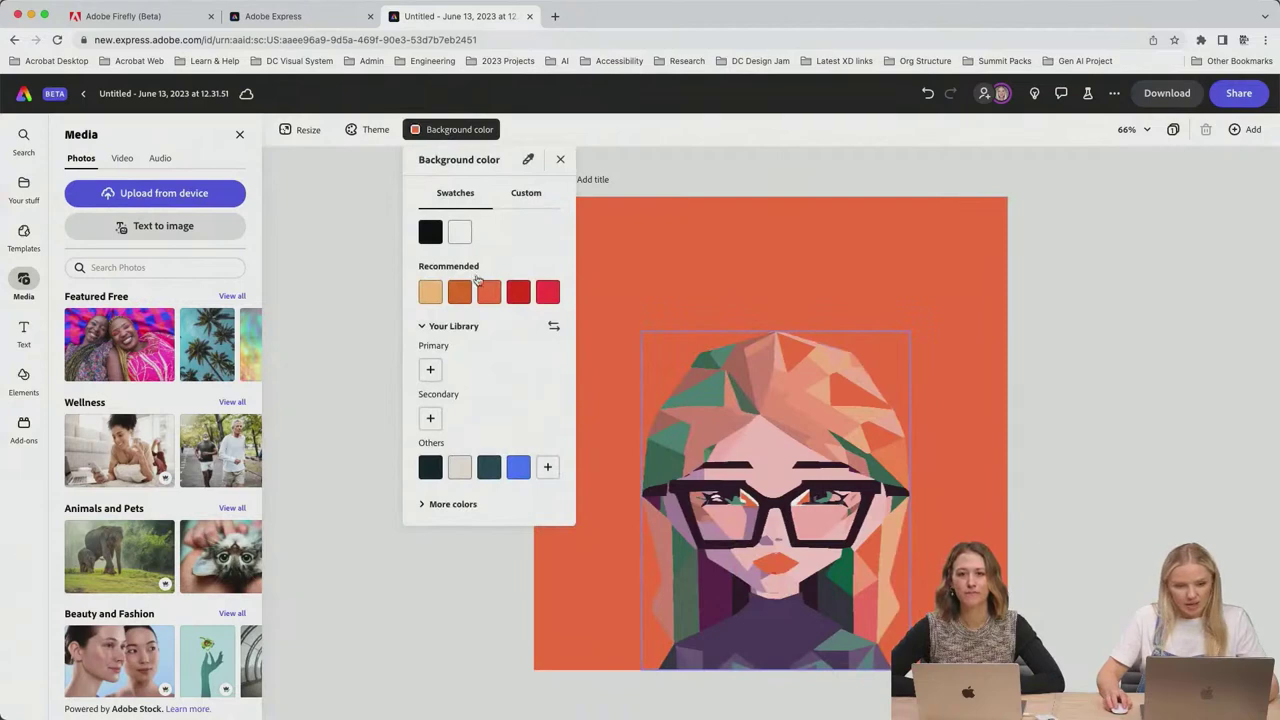
Step: Set the page background to the dark purple sampled from the avatar's sweater
{"action": "left_click", "coordinate": [528, 162]}
{"action": "left_click", "coordinate": [788, 598]}
{"action": "left_click", "coordinate": [1072, 508]}
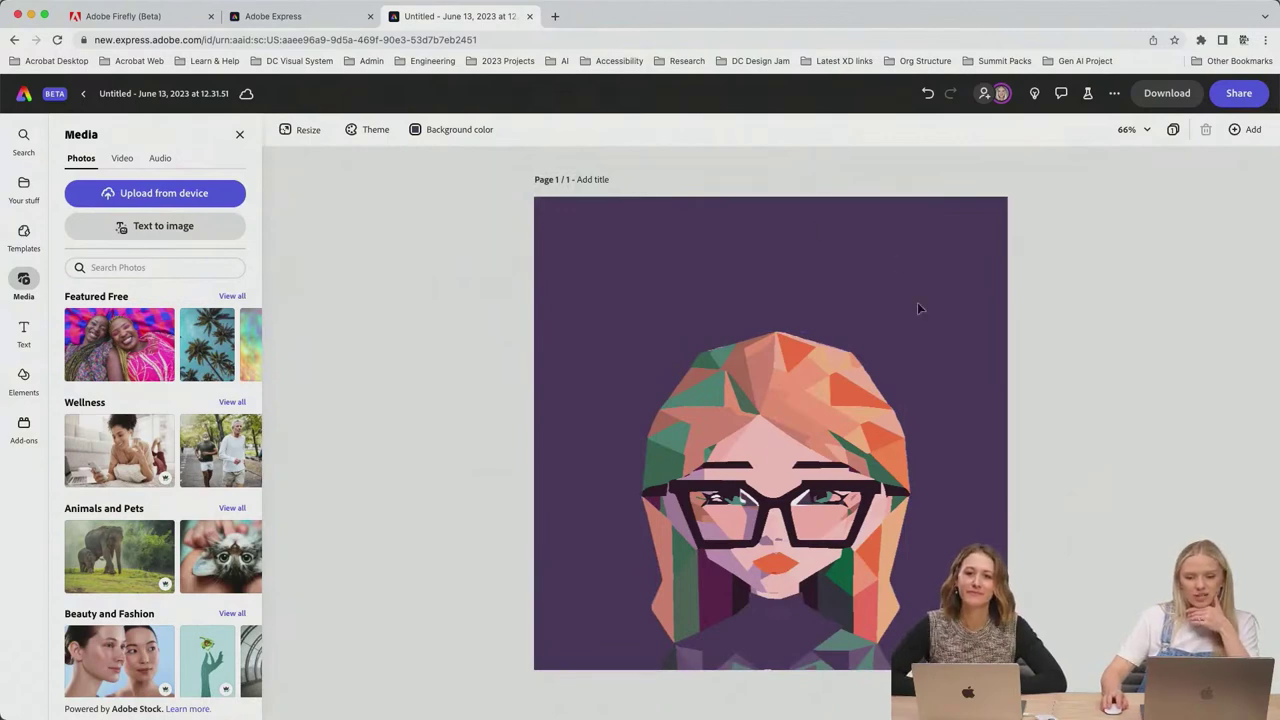
Step: Enlarge the avatar to about two thirds of the page width and center it horizontally on the lower edge
{"action": "left_click", "coordinate": [775, 343]}
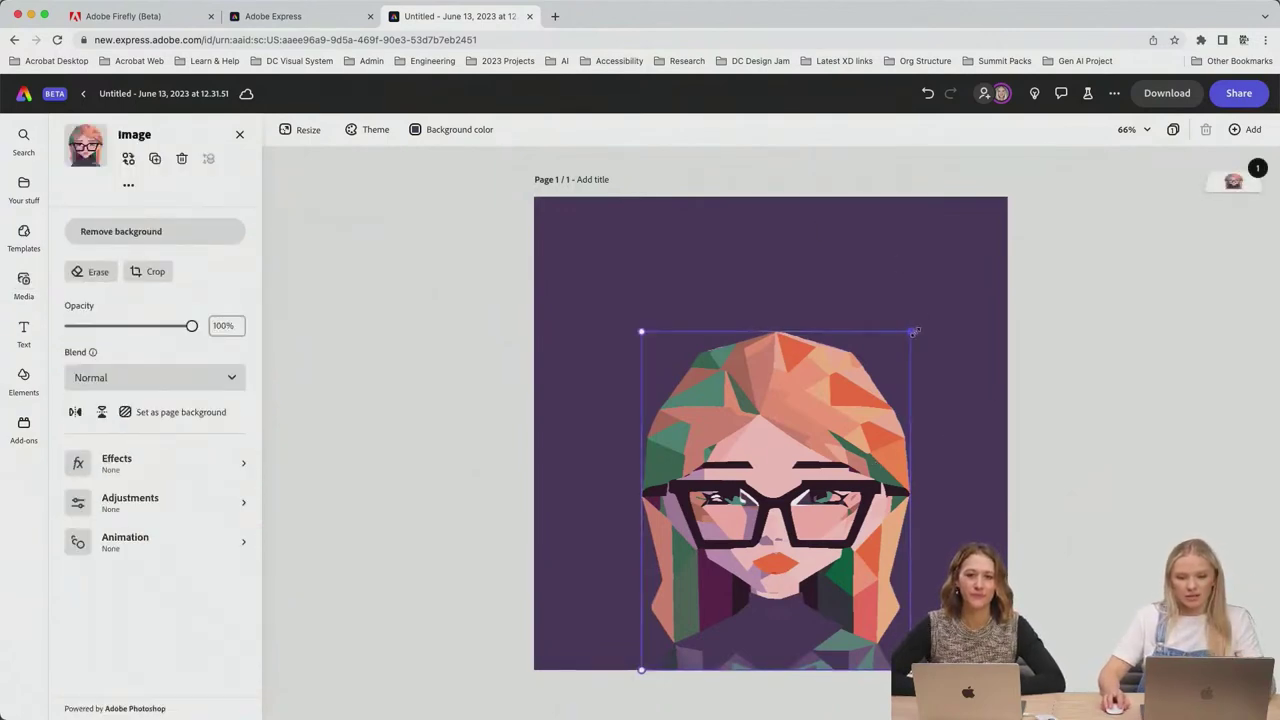
{"action": "left_click_drag", "start_coordinate": [912, 330], "coordinate": [966, 271]}
{"action": "left_click_drag", "start_coordinate": [893, 366], "coordinate": [857, 366]}
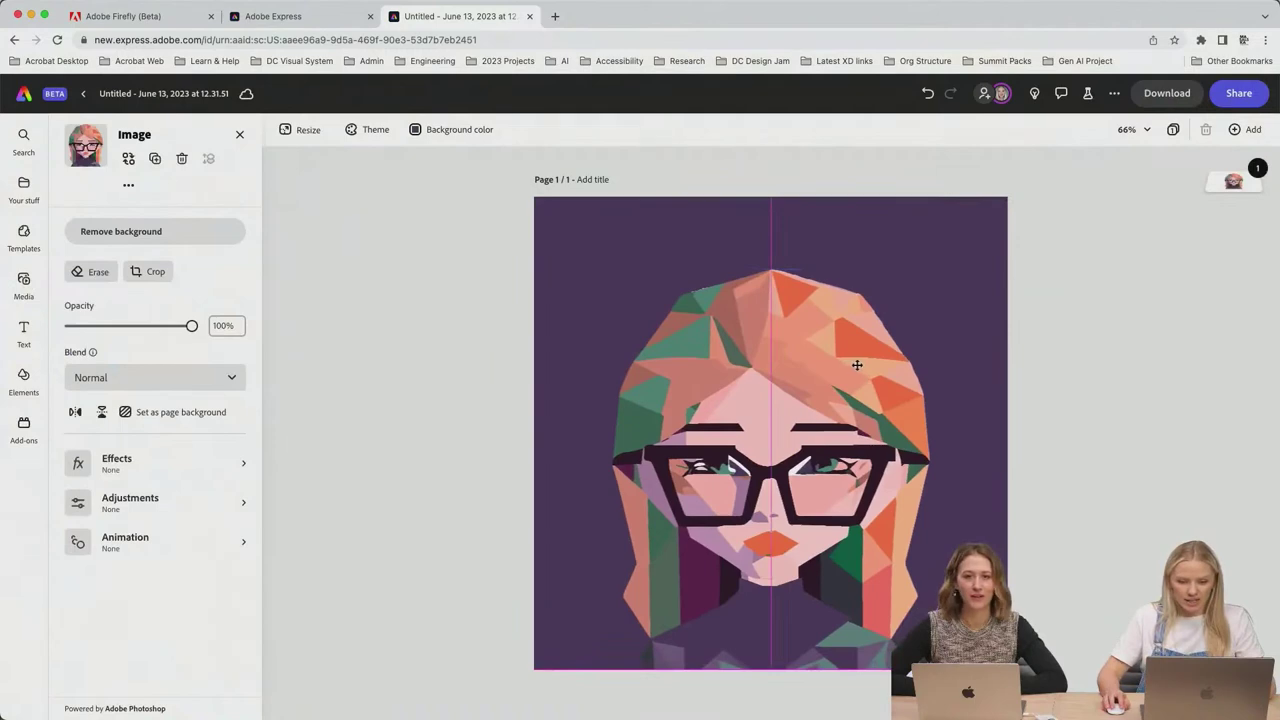
{"action": "left_click", "coordinate": [1083, 438]}
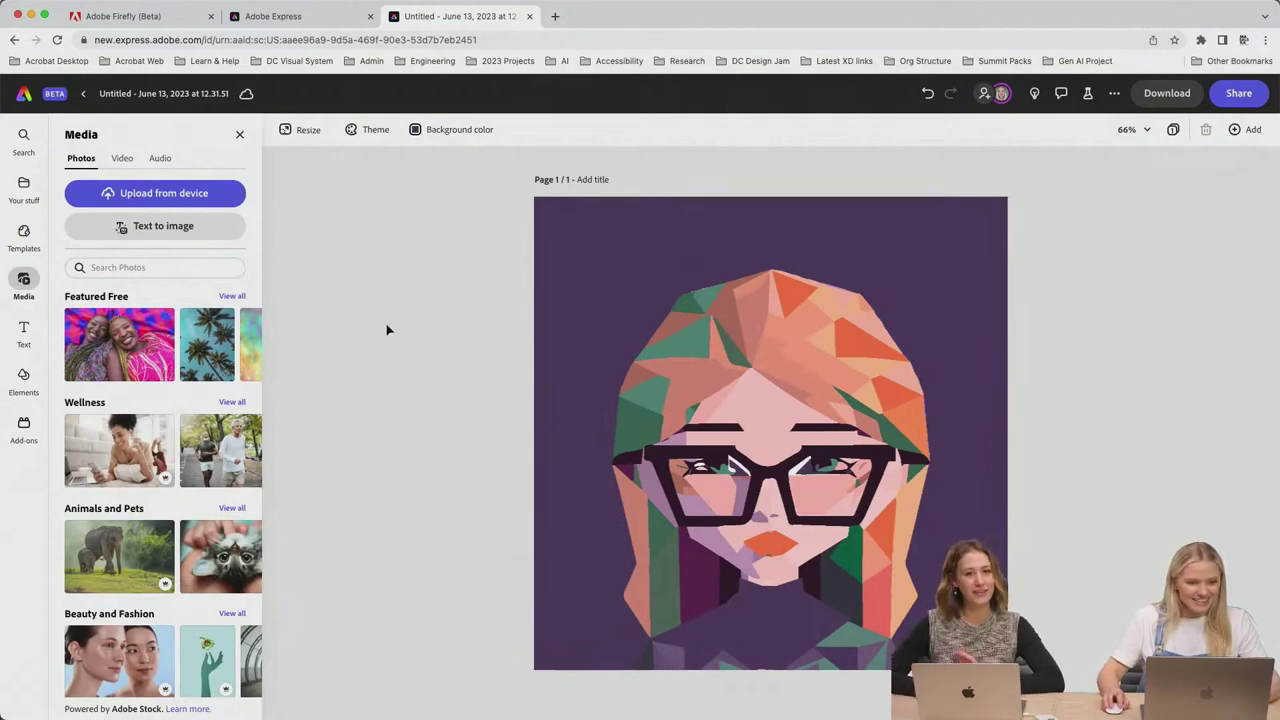
Step: Search the design assets for "star" and add the light blue four-pointed star to the page
{"action": "left_click", "coordinate": [20, 380]}
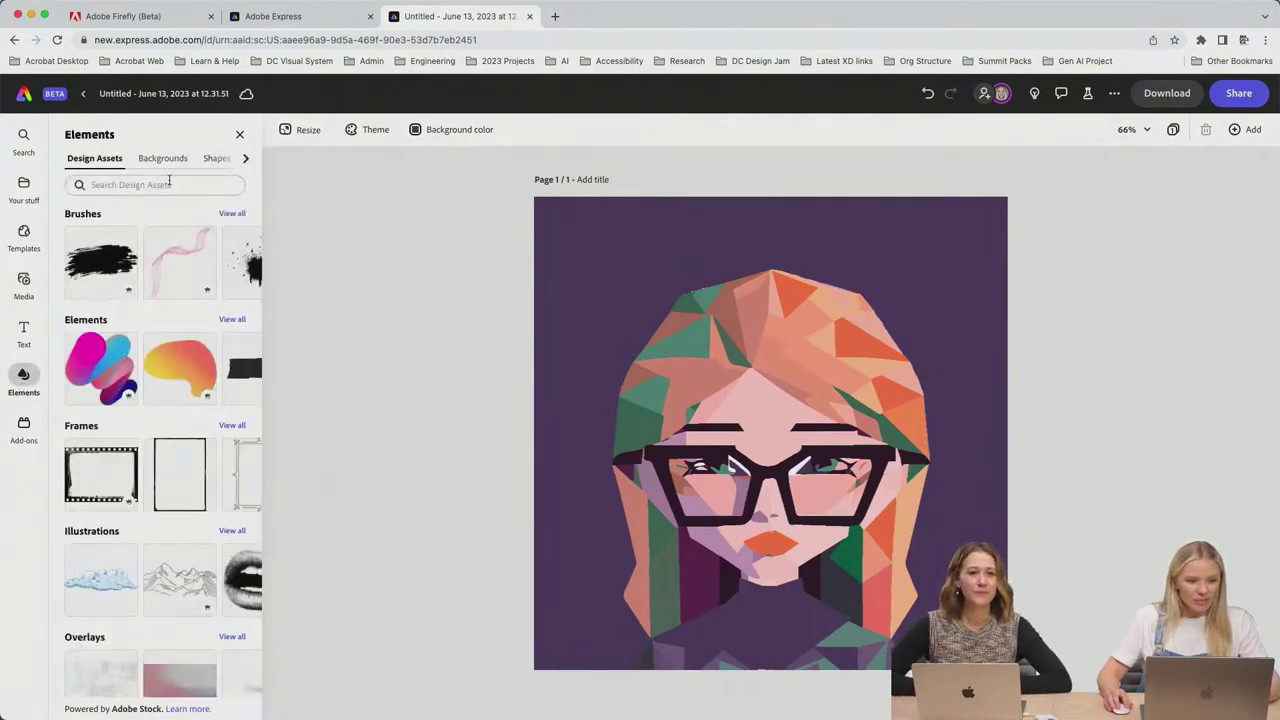
{"action": "type", "text": "star"}
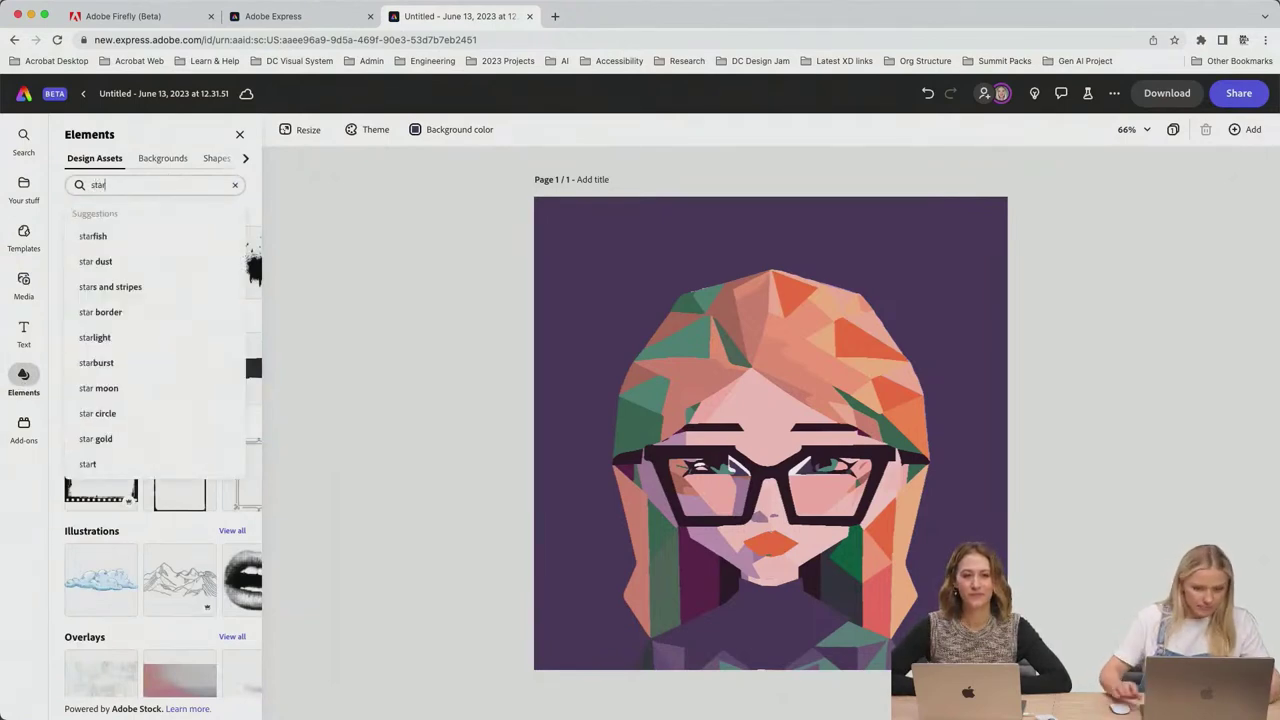
{"action": "key", "text": "Return"}
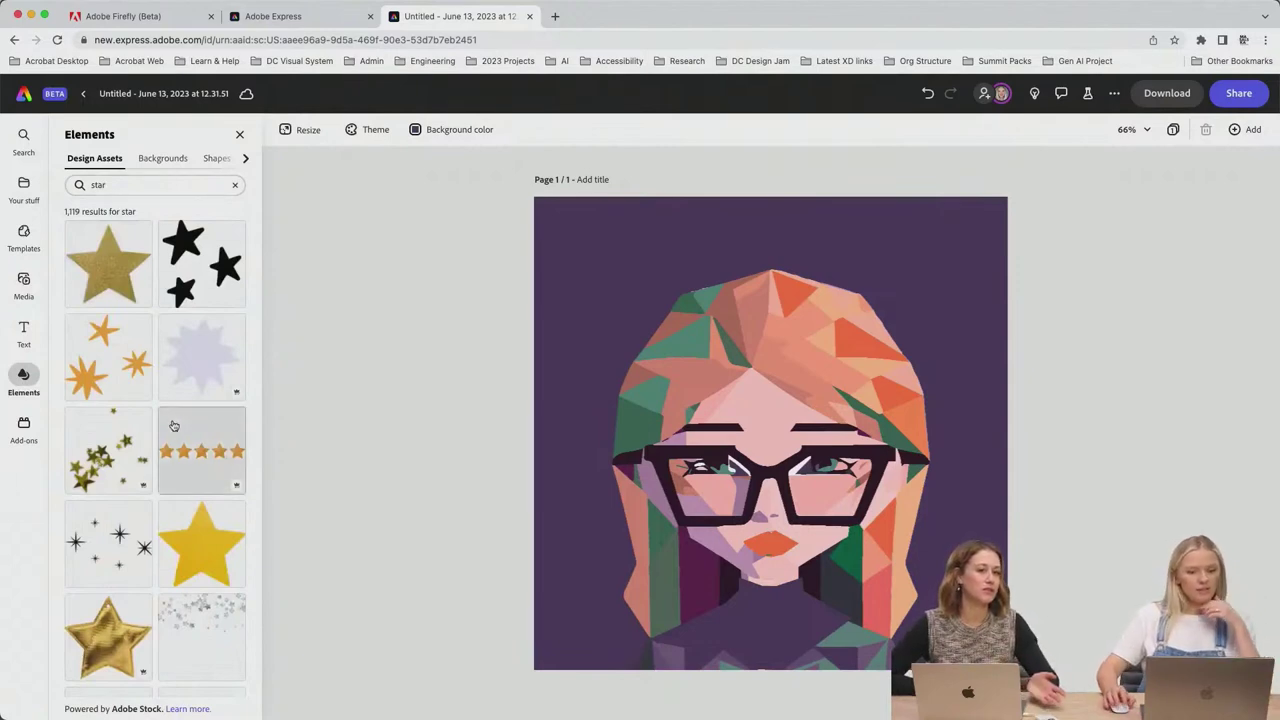
{"action": "scroll", "coordinate": [173, 426], "scroll_direction": "down", "scroll_amount": 5}
{"action": "scroll", "coordinate": [173, 426], "scroll_direction": "down", "scroll_amount": 10}
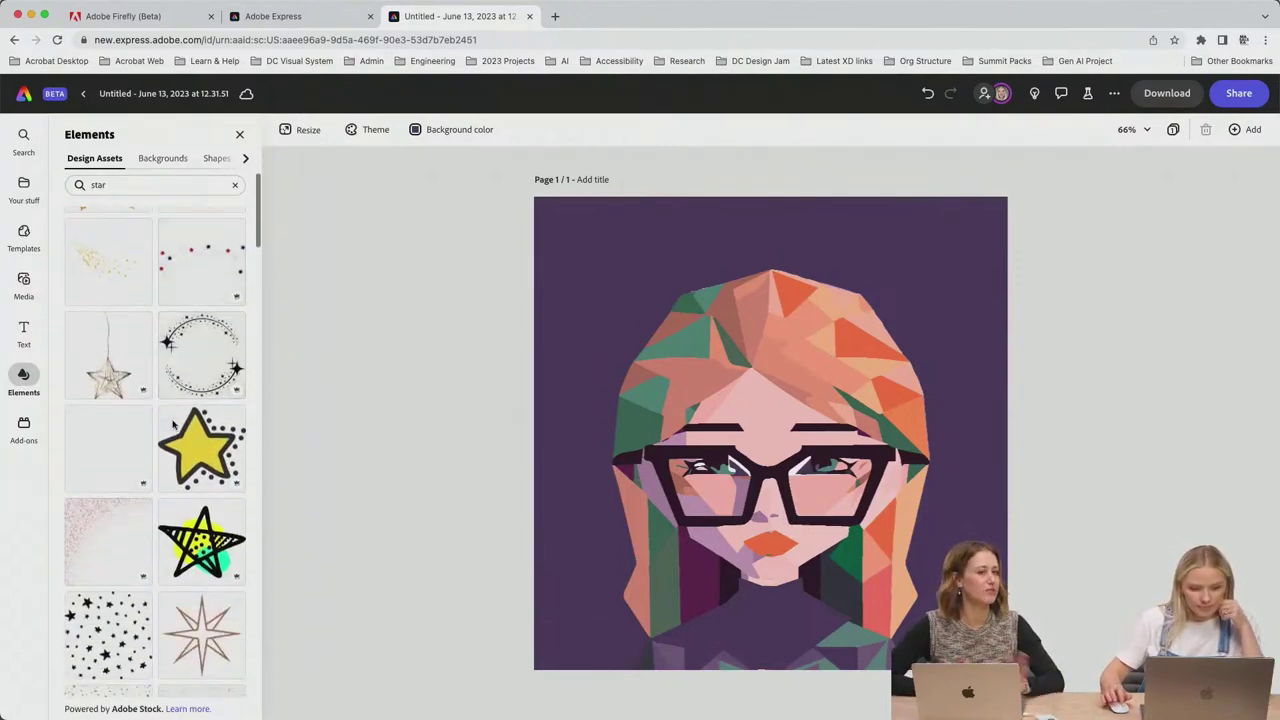
{"action": "scroll", "coordinate": [173, 426], "scroll_direction": "down", "scroll_amount": 5}
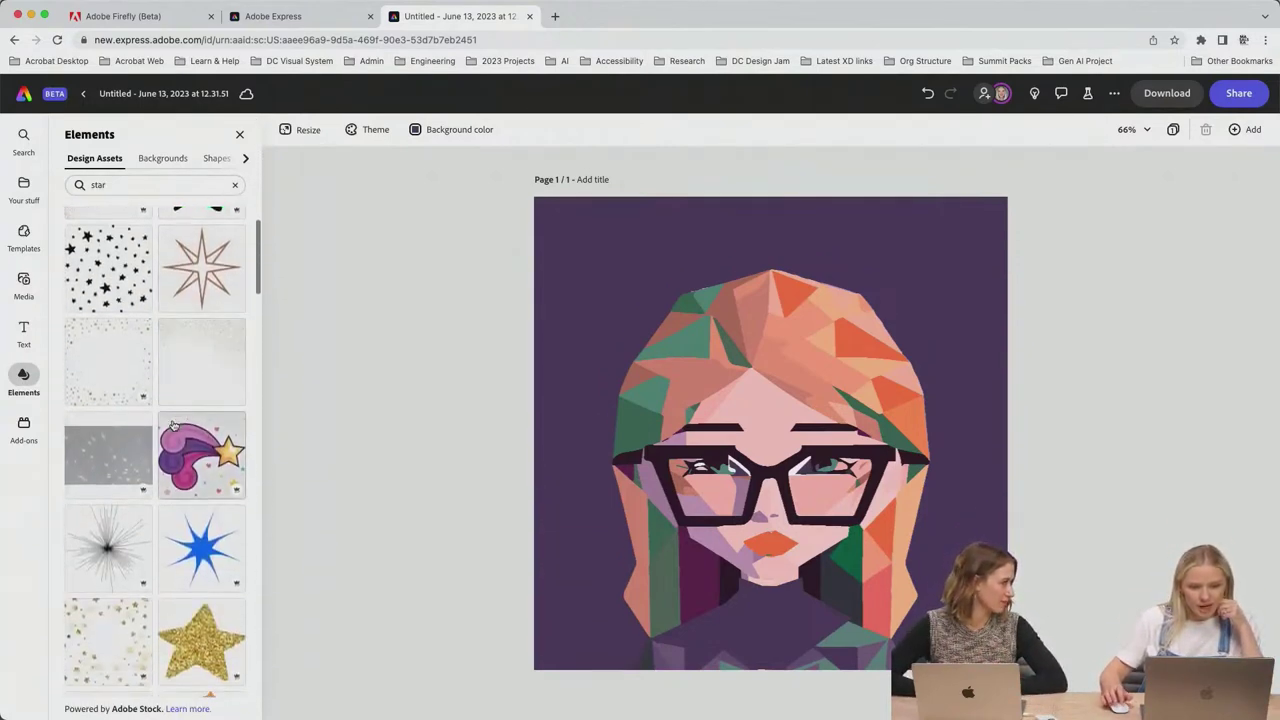
{"action": "scroll", "coordinate": [173, 426], "scroll_direction": "down", "scroll_amount": 7}
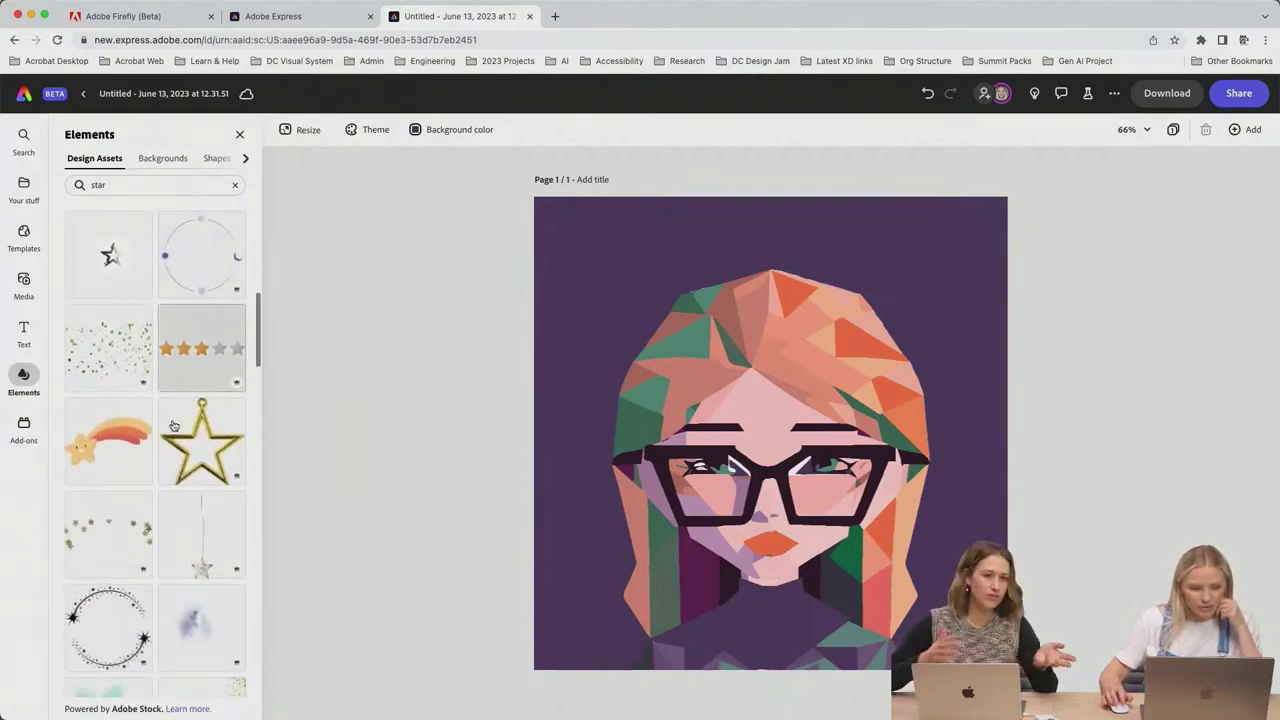
{"action": "scroll", "coordinate": [173, 426], "scroll_direction": "down", "scroll_amount": 8}
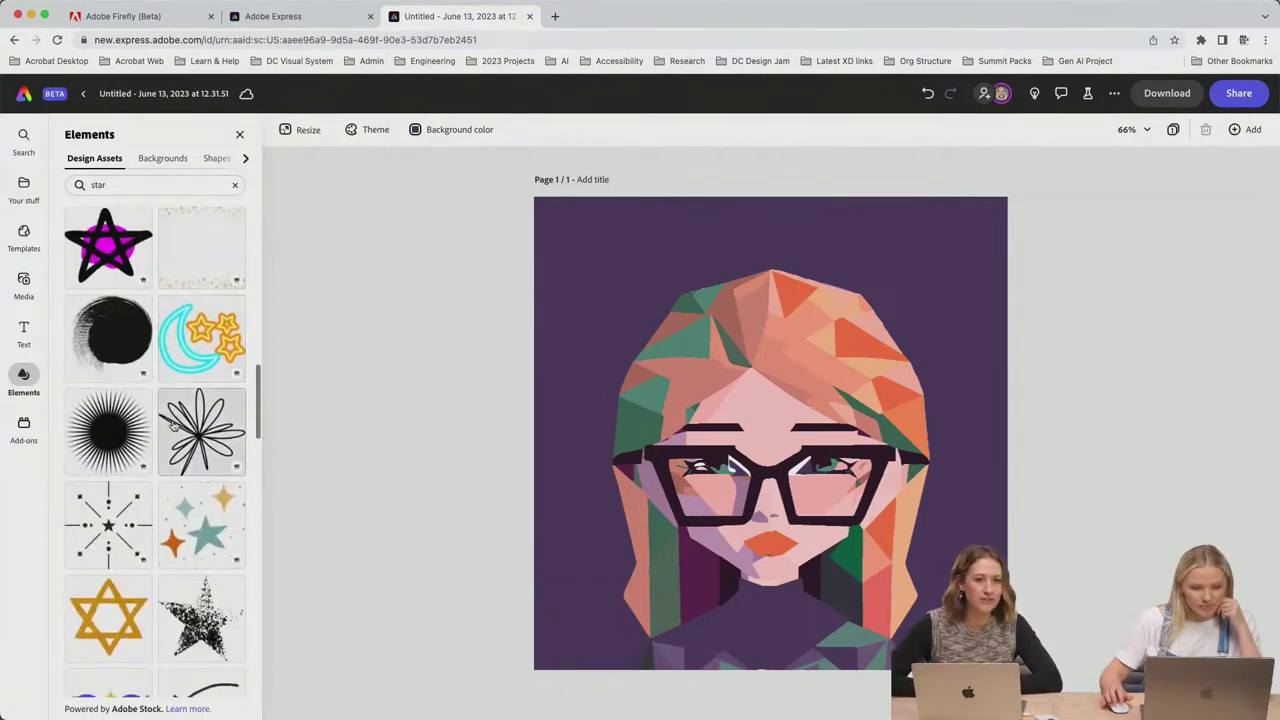
{"action": "scroll", "coordinate": [173, 428], "scroll_direction": "down", "scroll_amount": 4}
{"action": "scroll", "coordinate": [173, 426], "scroll_direction": "down", "scroll_amount": 5}
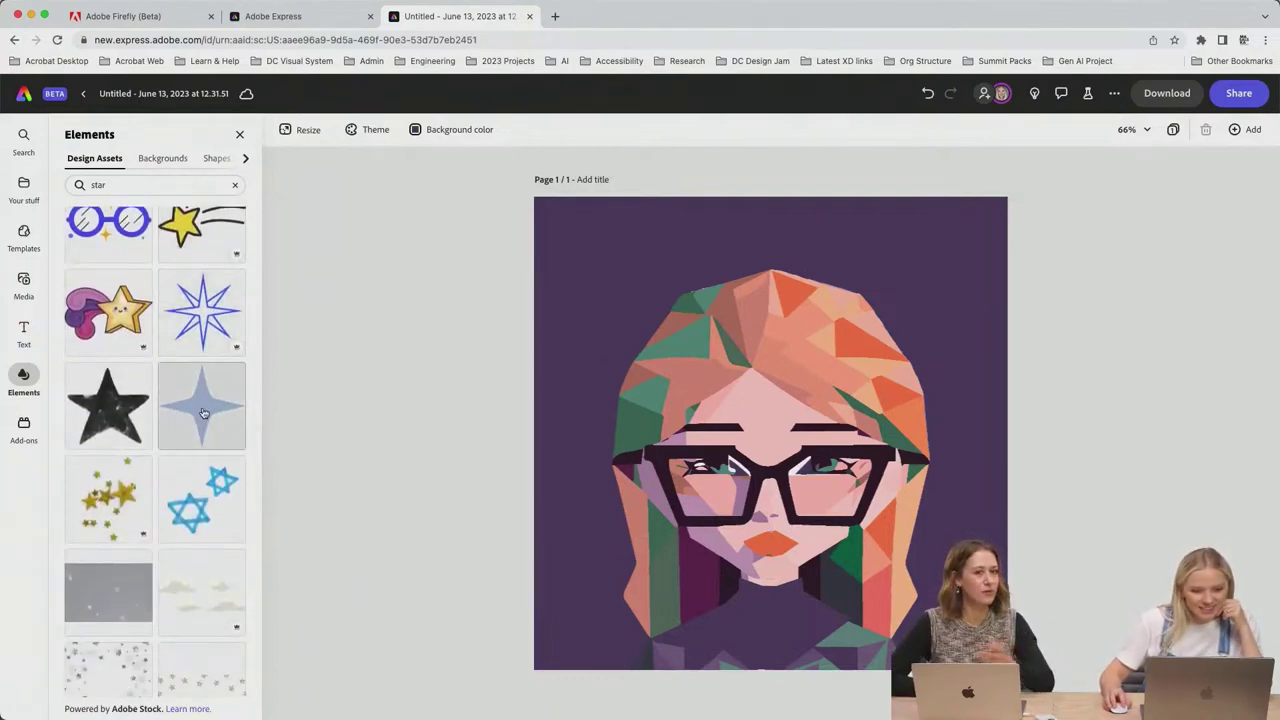
{"action": "left_click", "coordinate": [203, 412]}
Step: Shrink the star, place it above the avatar's head at the upper left, and arrange two smaller copies on the right side of the page
{"action": "left_click", "coordinate": [655, 305]}
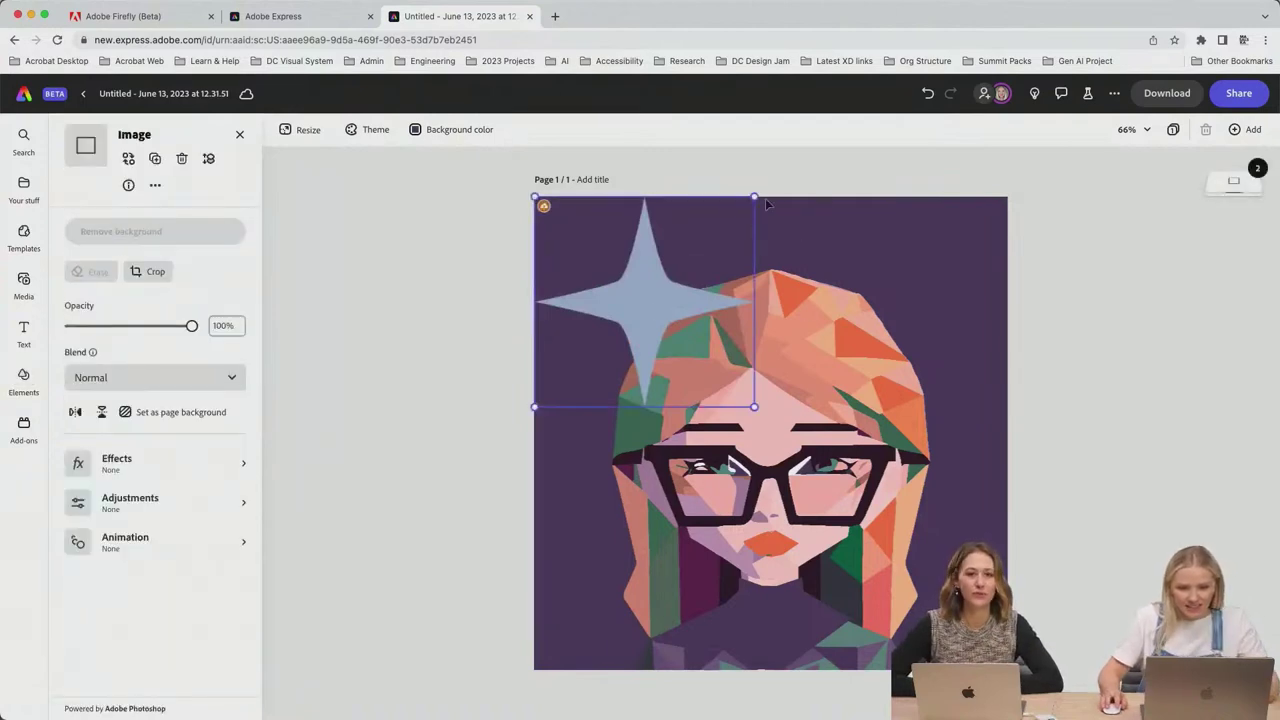
{"action": "left_click_drag", "start_coordinate": [754, 198], "coordinate": [645, 292]}
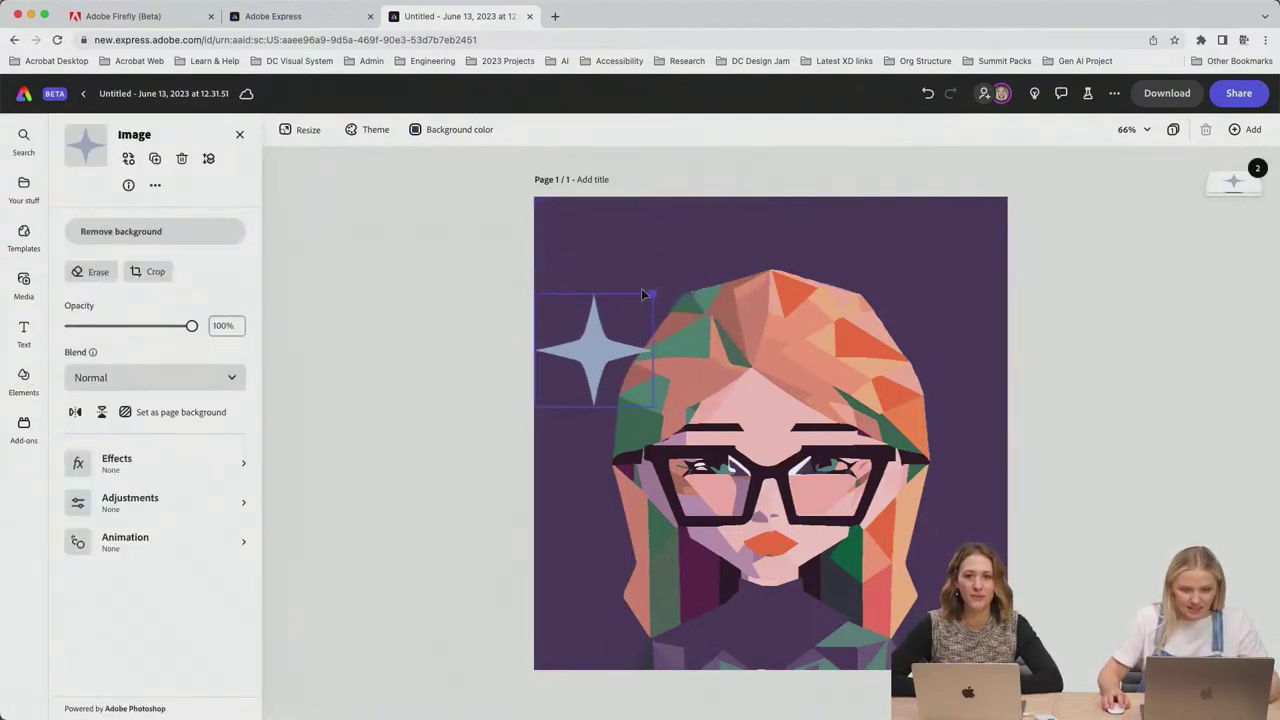
{"action": "left_click_drag", "start_coordinate": [632, 343], "coordinate": [922, 234]}
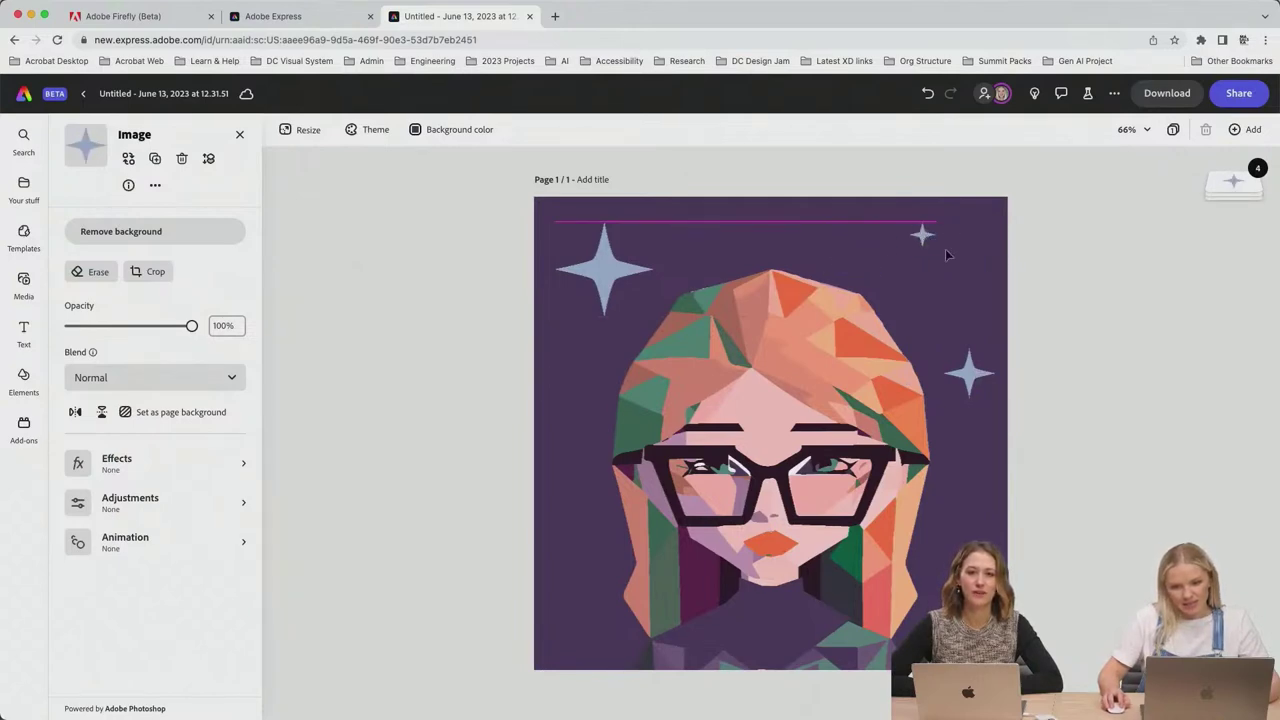
Step: Reduce the large star beside the avatar's head to about four fifths of its size
{"action": "left_click", "coordinate": [1057, 314]}
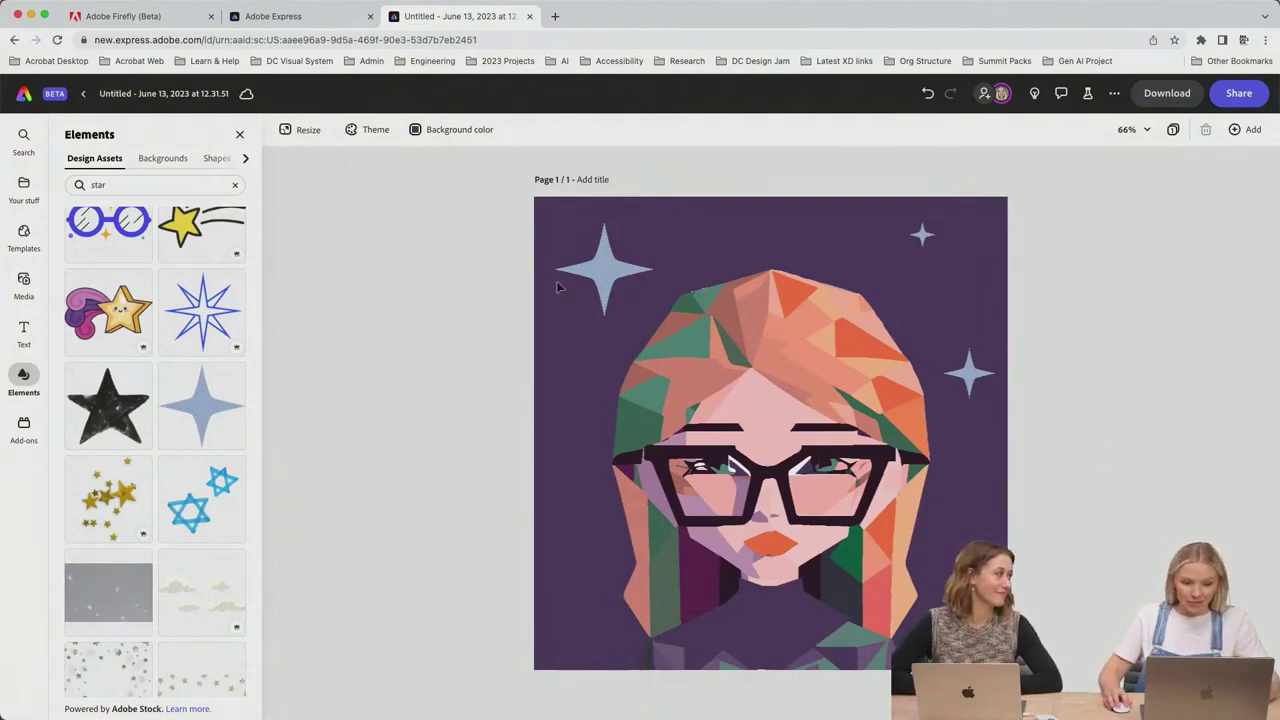
{"action": "left_click", "coordinate": [598, 282]}
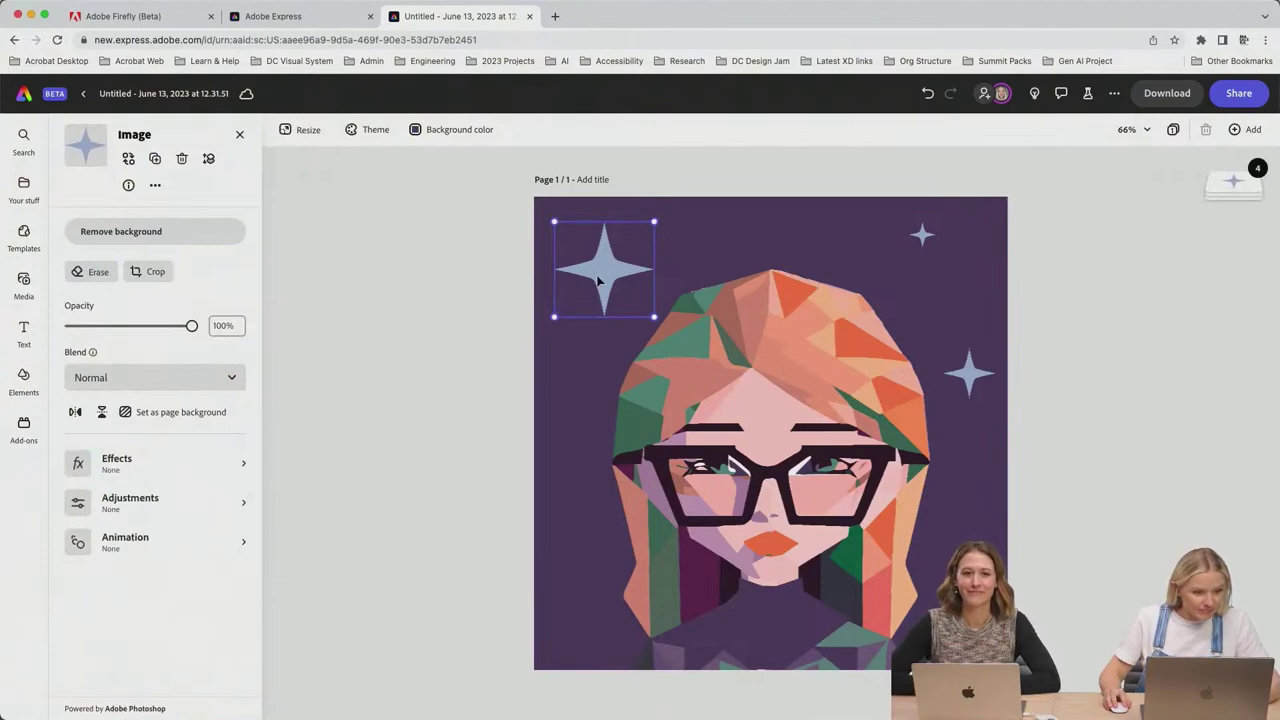
{"action": "left_click", "coordinate": [374, 300]}
{"action": "left_click", "coordinate": [630, 272]}
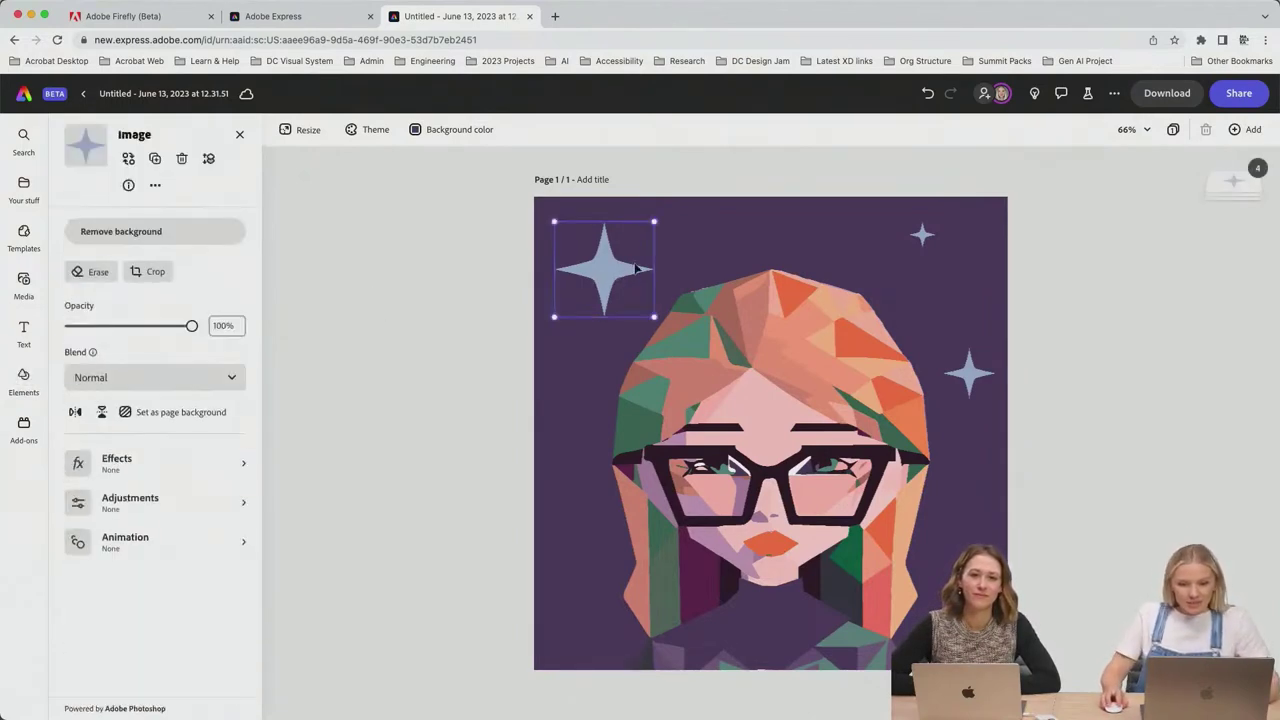
{"action": "left_click_drag", "start_coordinate": [654, 221], "coordinate": [634, 240]}
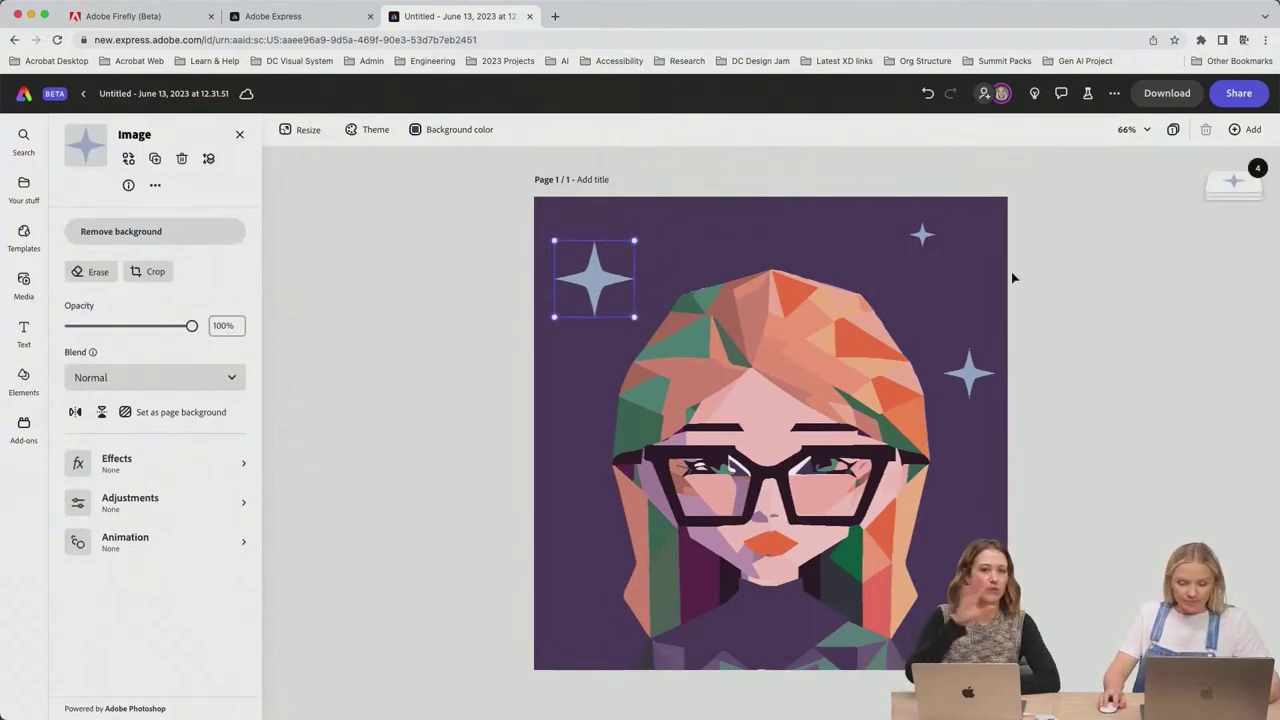
{"action": "left_click", "coordinate": [1049, 361]}
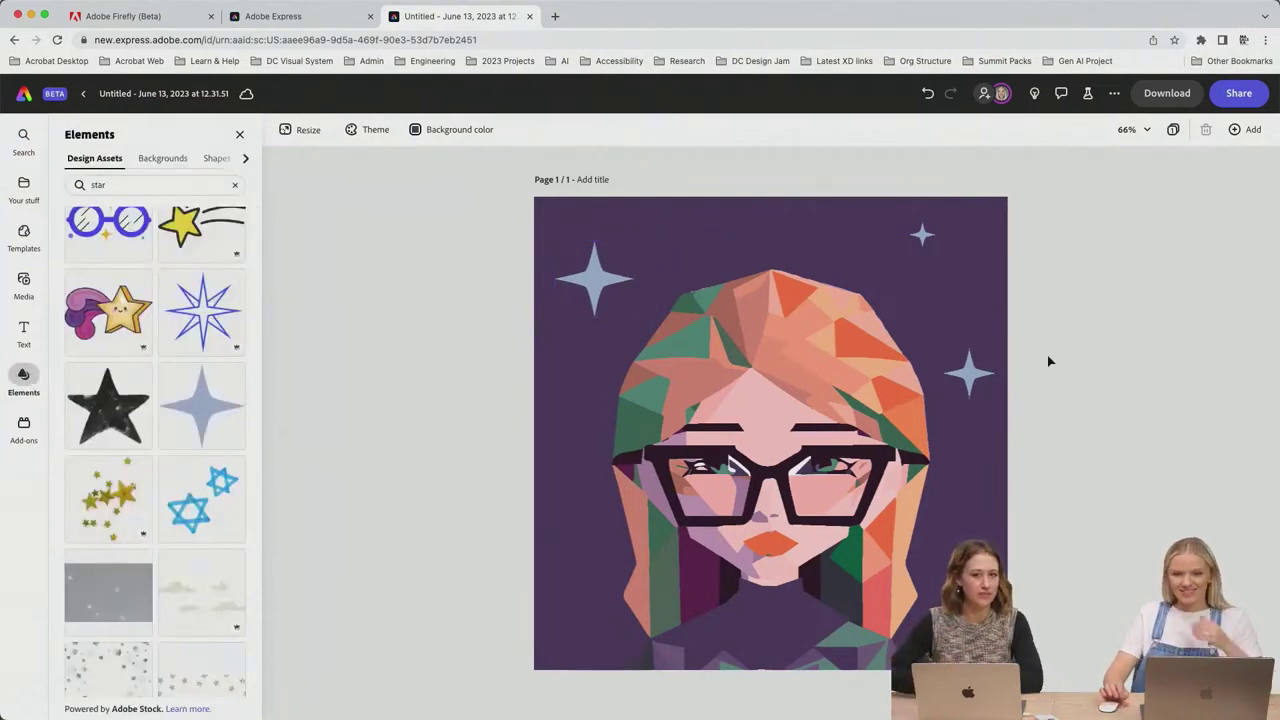
Step: Nudge the smallest star up and toward the avatar, and move the medium star down so the page's right edge crops its tip
{"action": "left_click", "coordinate": [921, 234]}
{"action": "left_click_drag", "start_coordinate": [921, 234], "coordinate": [901, 228]}
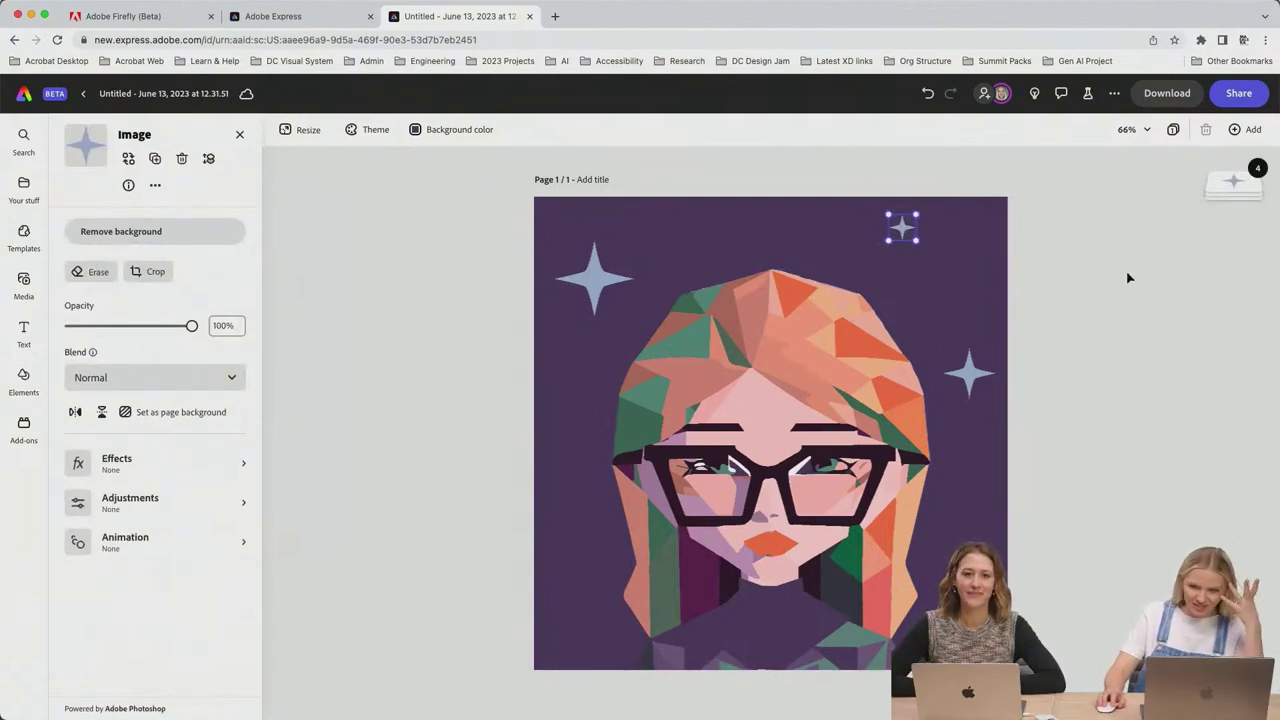
{"action": "left_click", "coordinate": [1081, 305]}
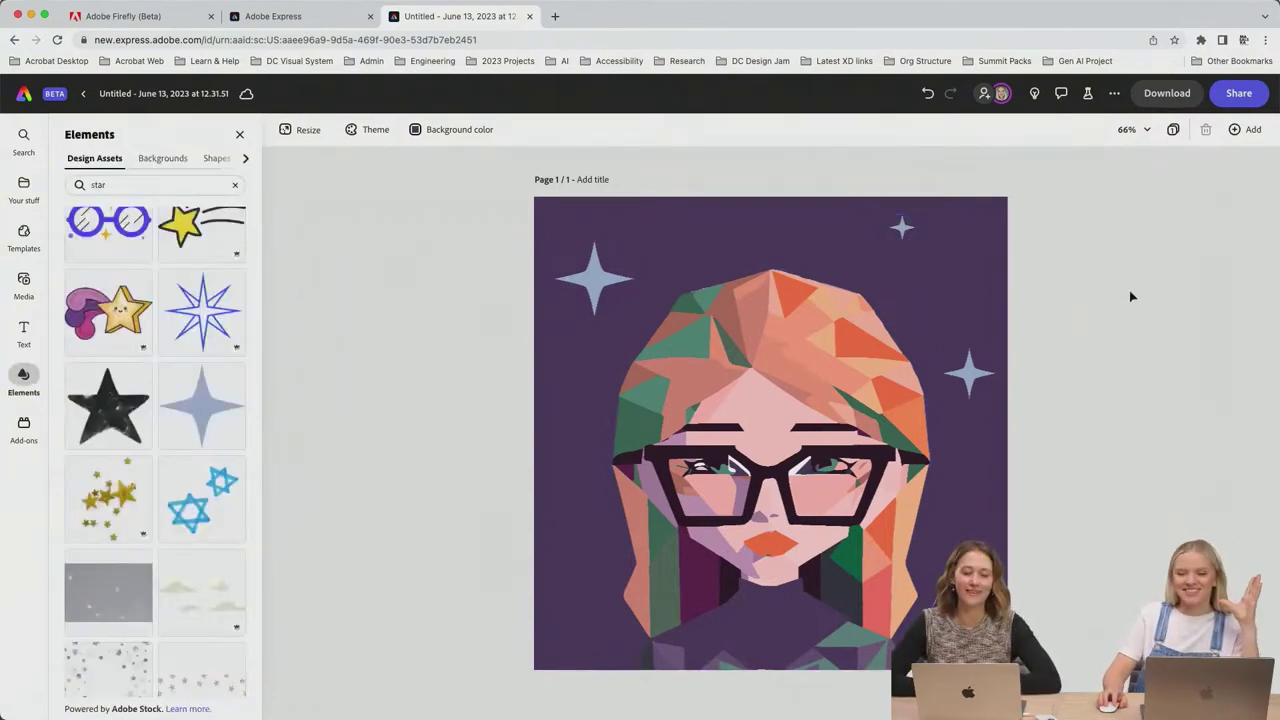
{"action": "left_click", "coordinate": [988, 396]}
{"action": "left_click_drag", "start_coordinate": [988, 396], "coordinate": [1012, 415]}
{"action": "left_click", "coordinate": [1065, 378]}
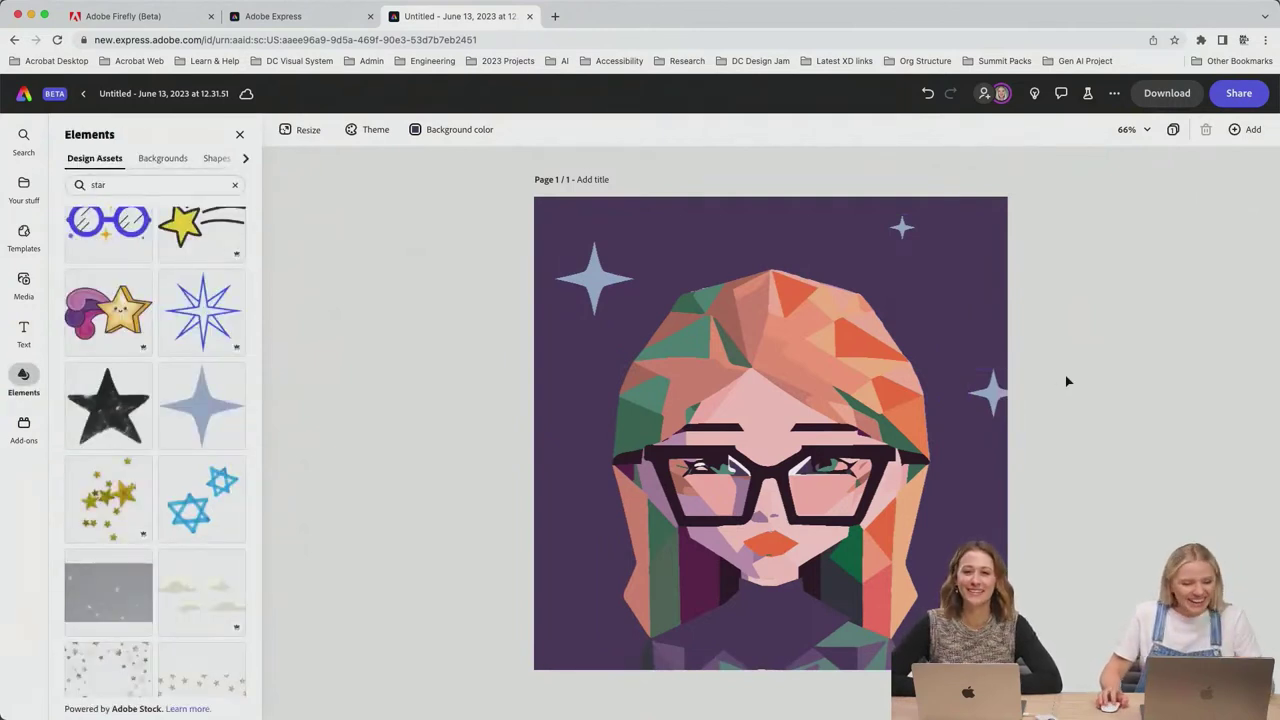
Step: Set the largest star's saturation to 47 and its warmth to 22
{"action": "left_click", "coordinate": [596, 278]}
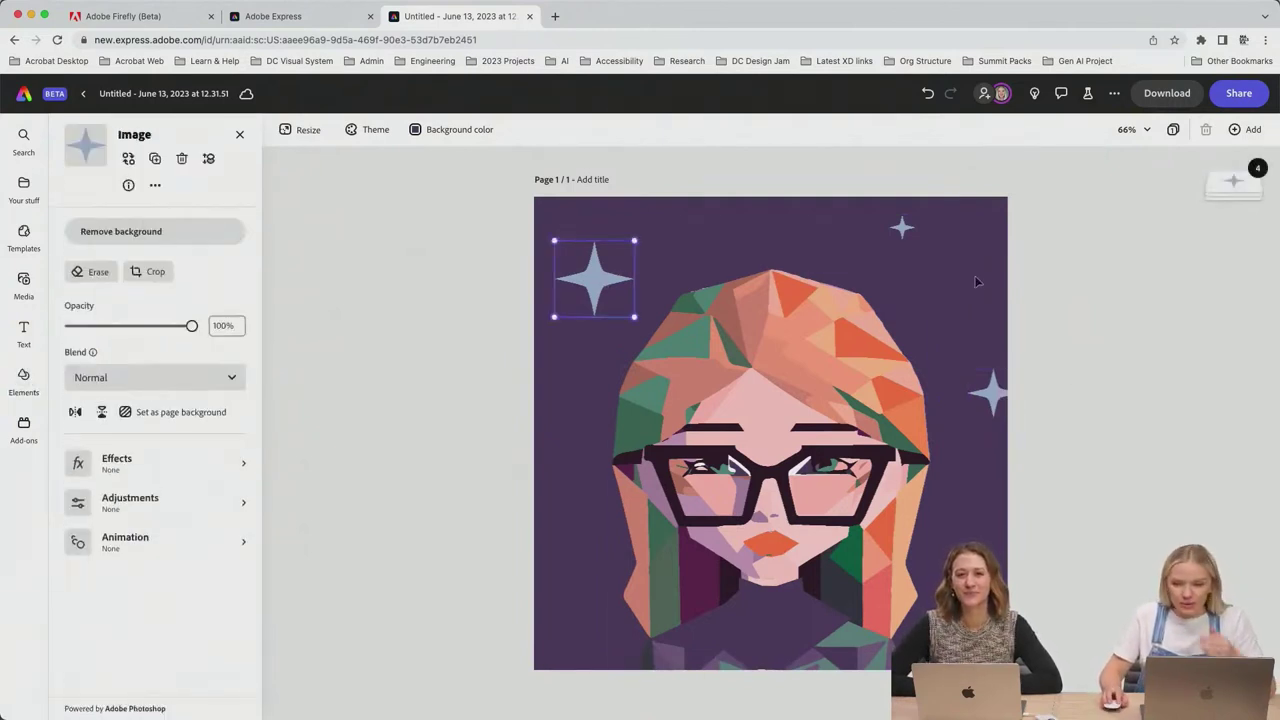
{"action": "left_click", "coordinate": [1078, 196]}
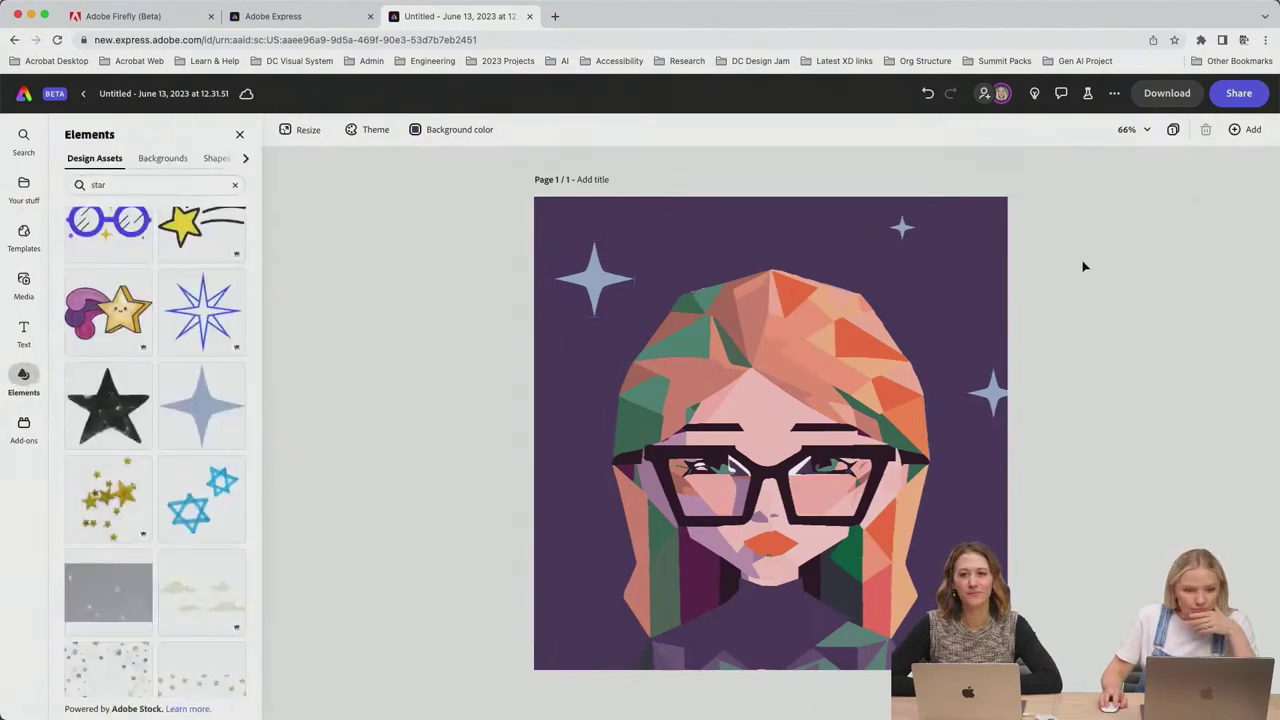
{"action": "left_click", "coordinate": [564, 276]}
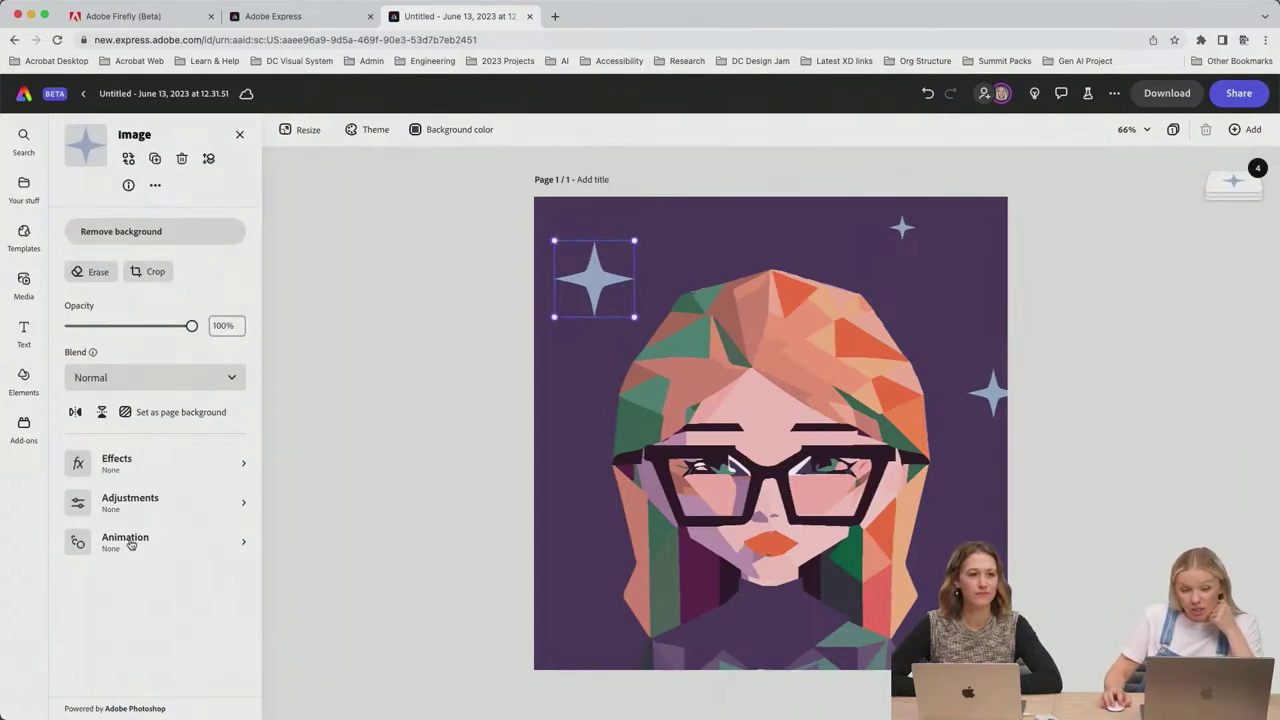
{"action": "left_click", "coordinate": [134, 505]}
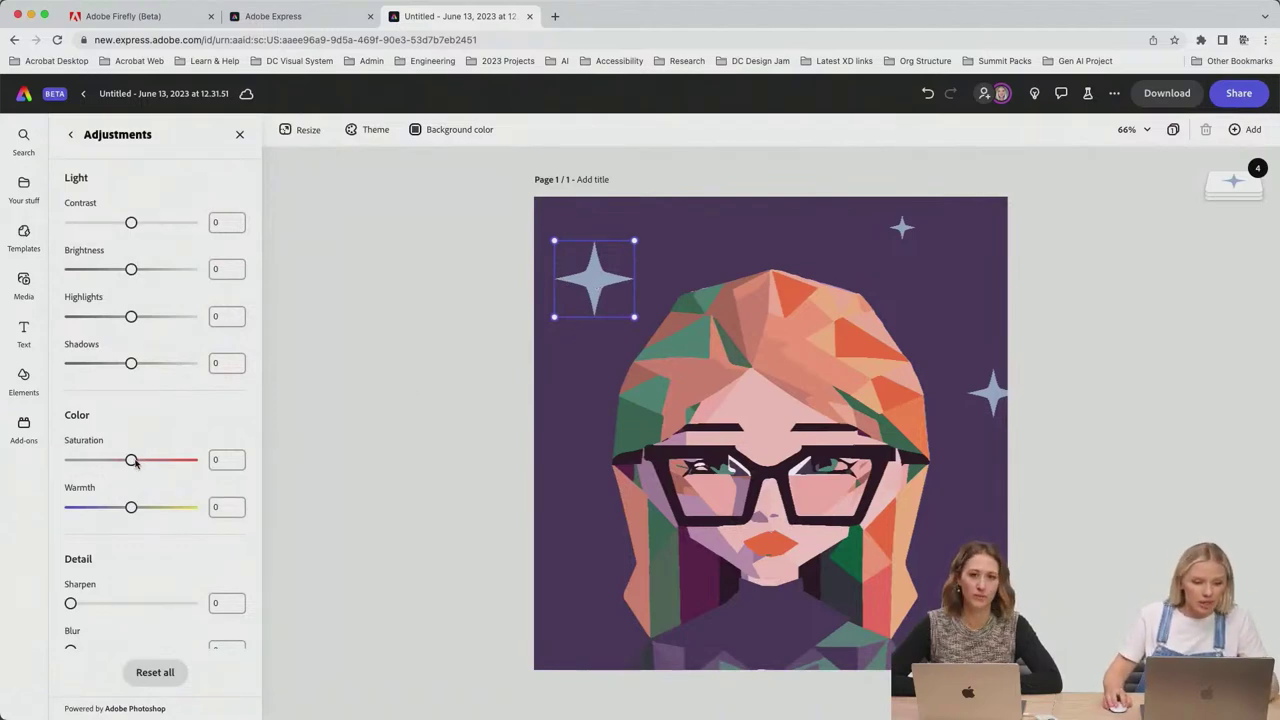
{"action": "mouse_move", "coordinate": [135, 463]}
{"action": "left_mouse_down"}
{"action": "mouse_move", "coordinate": [188, 460]}
{"action": "mouse_move", "coordinate": [160, 460]}
{"action": "left_mouse_up"}
{"action": "mouse_move", "coordinate": [131, 507]}
{"action": "left_mouse_down"}
{"action": "mouse_move", "coordinate": [168, 507]}
{"action": "mouse_move", "coordinate": [116, 507]}
{"action": "mouse_move", "coordinate": [144, 507]}
{"action": "left_mouse_up"}
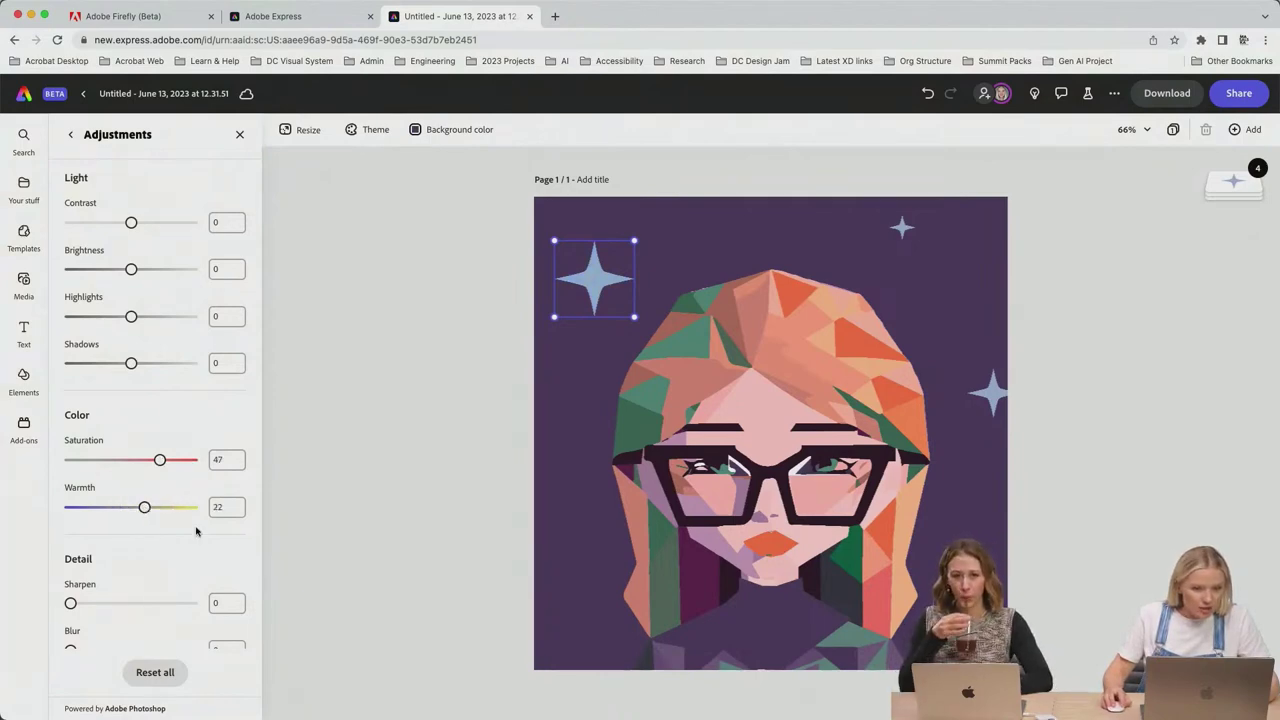
{"action": "left_click", "coordinate": [70, 134]}
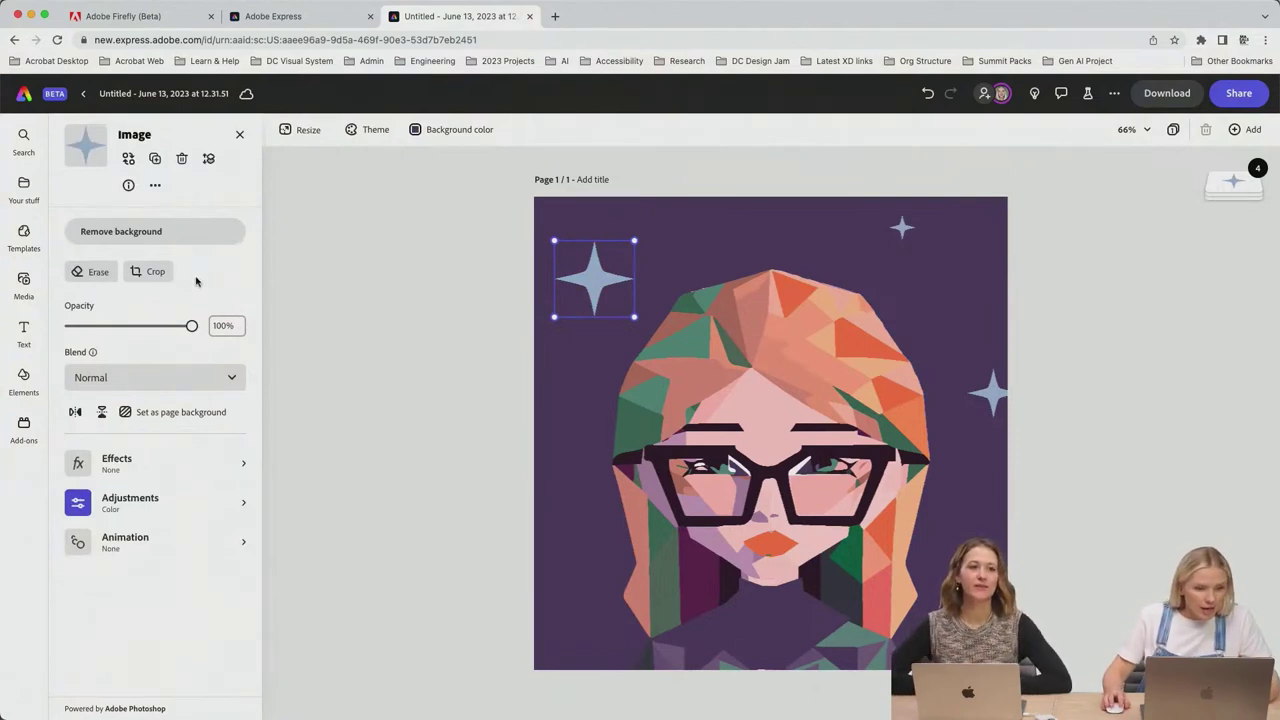
Step: Apply the orange-and-magenta duotone effect to the largest star
{"action": "left_click", "coordinate": [136, 464]}
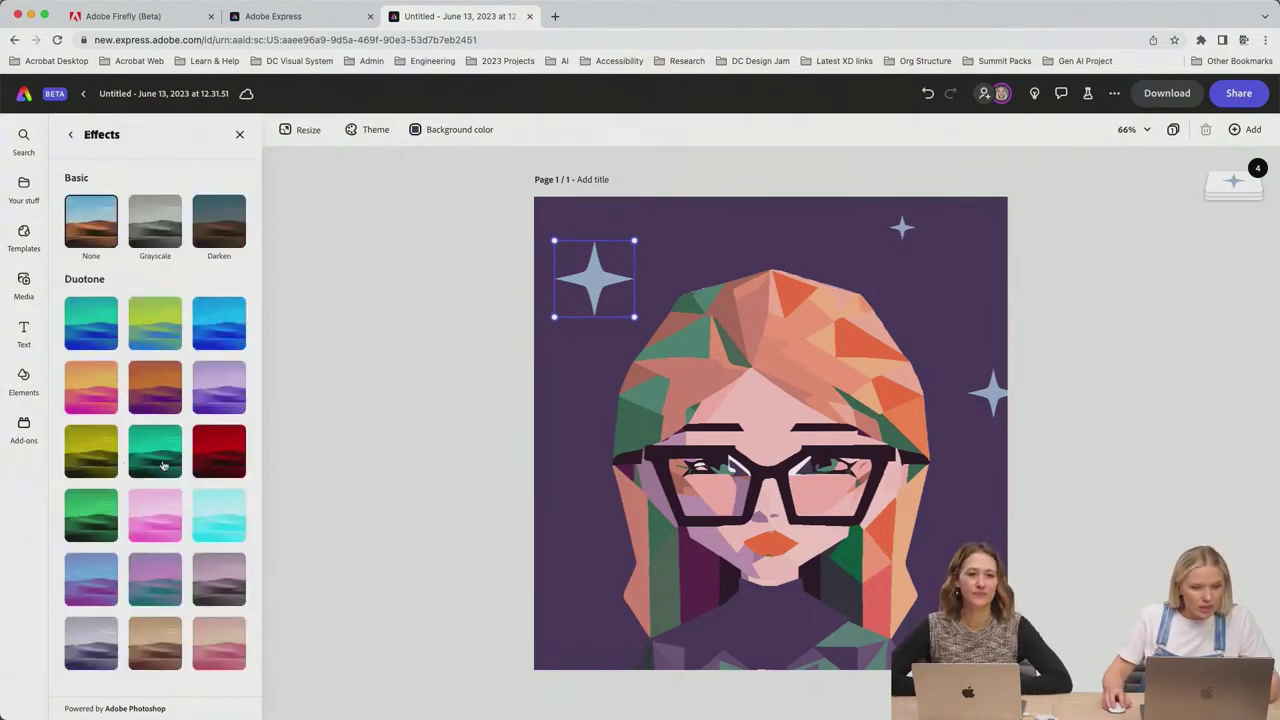
{"action": "left_click", "coordinate": [110, 388]}
{"action": "left_click", "coordinate": [146, 331]}
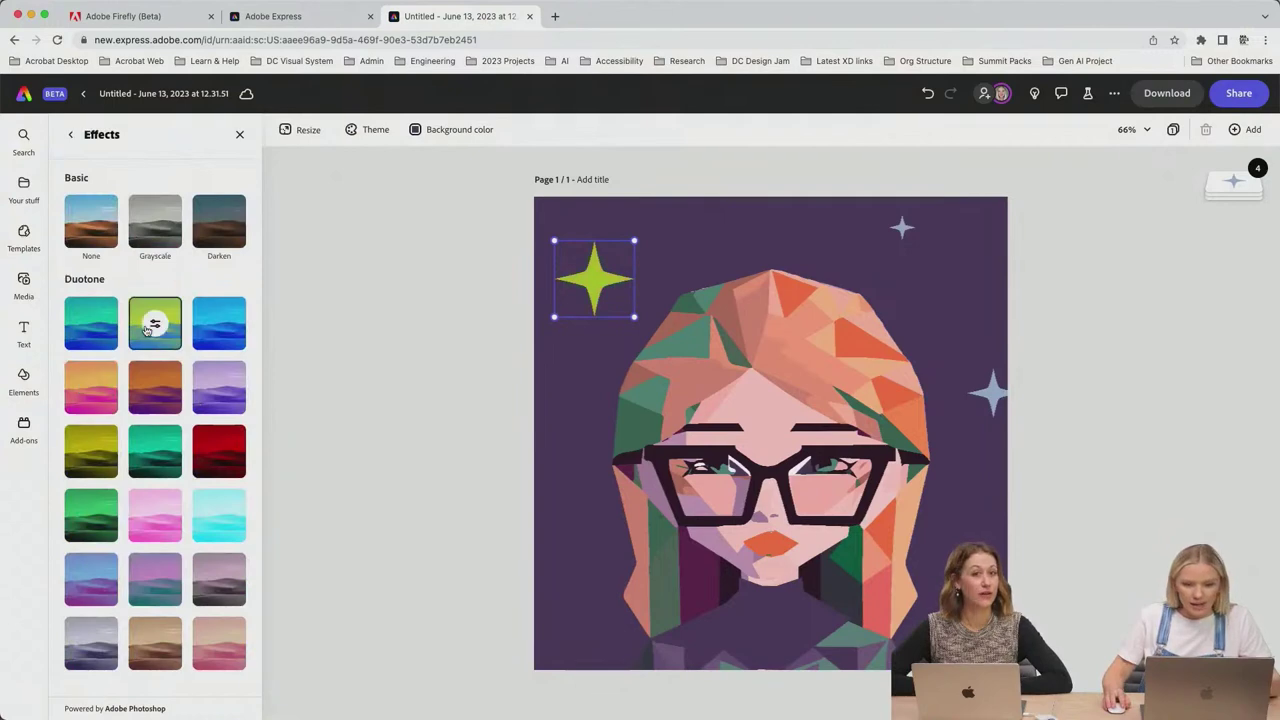
{"action": "left_click", "coordinate": [90, 401]}
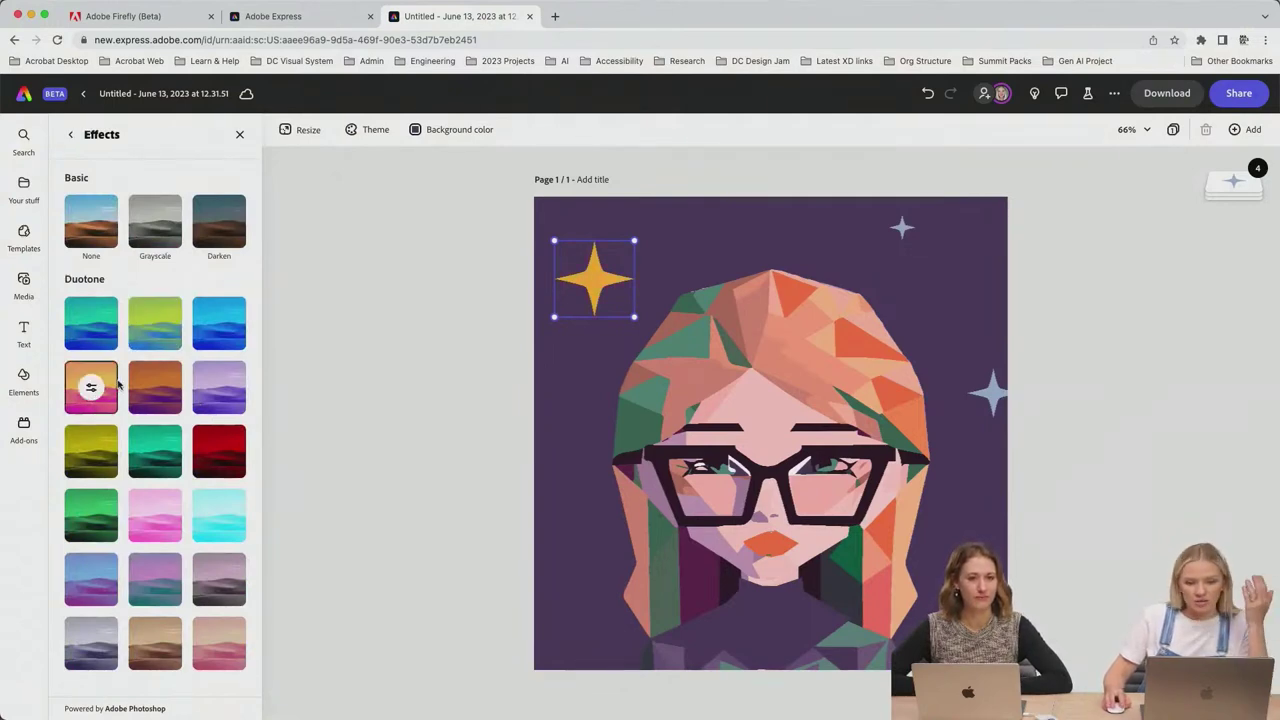
{"action": "left_click", "coordinate": [69, 139]}
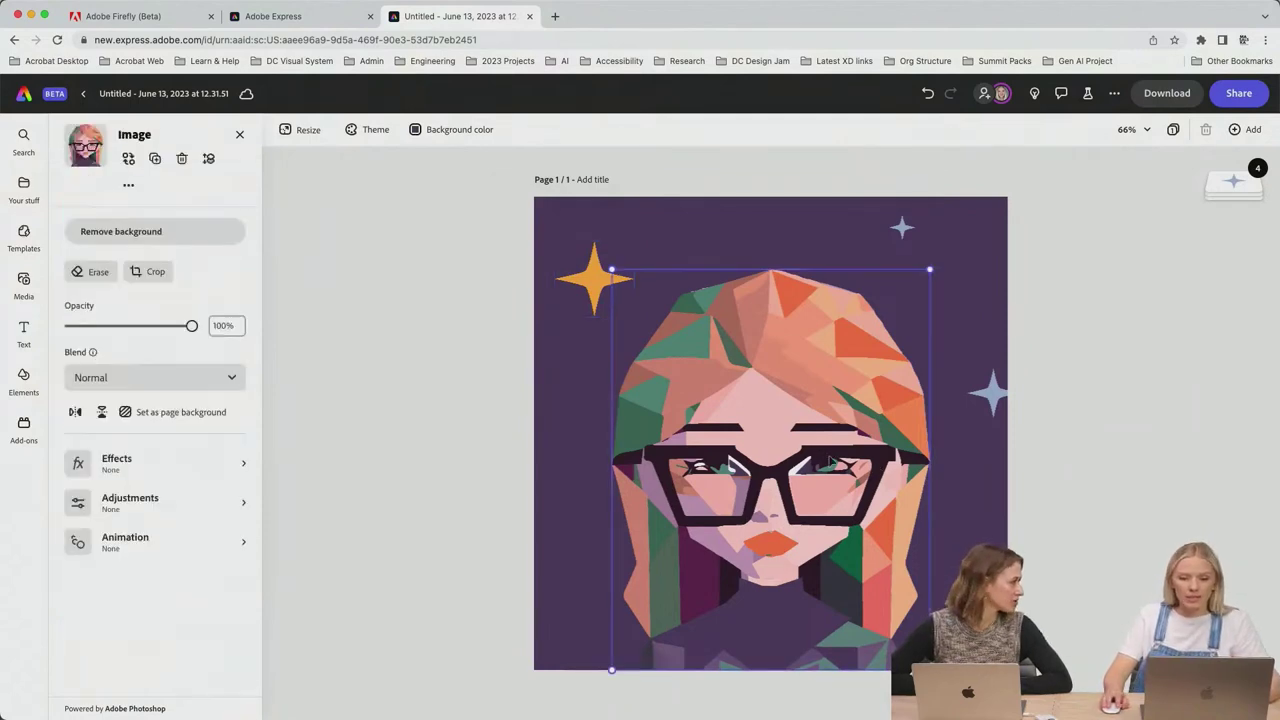
Step: Try pink, green, orange and lime duotone effects on the avatar, and undo them all
{"action": "left_click", "coordinate": [112, 470]}
{"action": "left_click", "coordinate": [170, 505]}
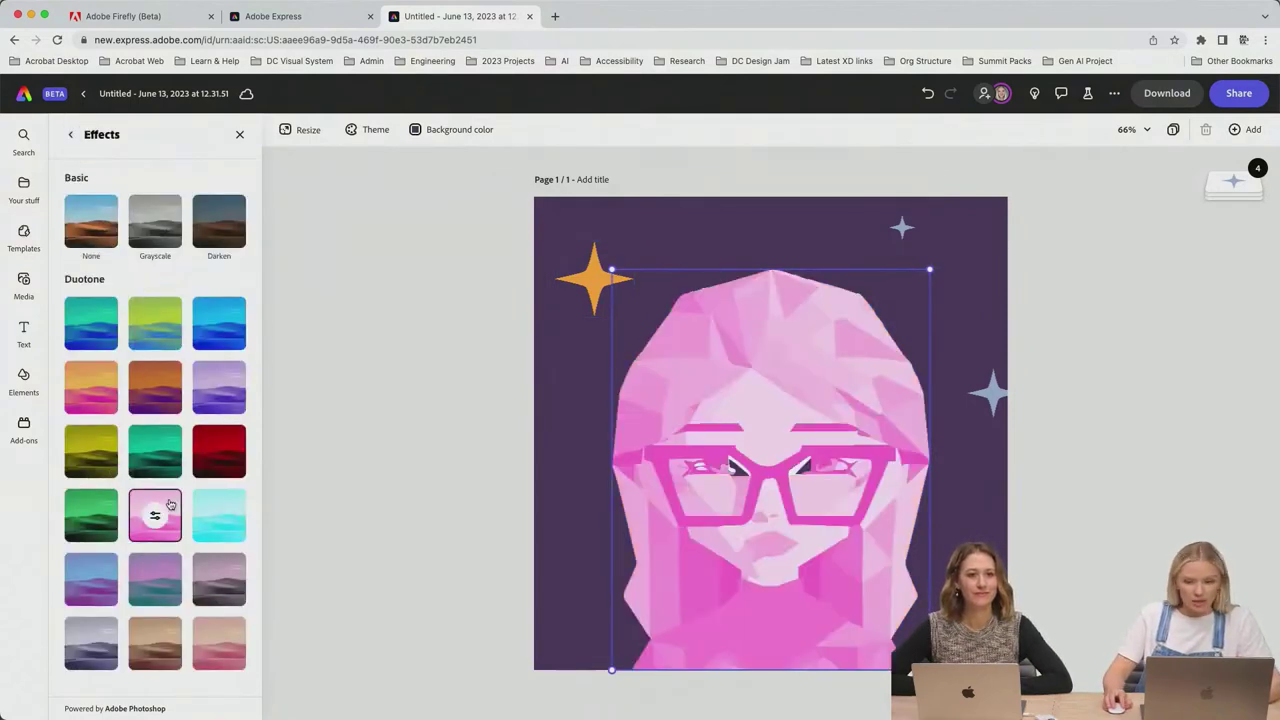
{"action": "left_click", "coordinate": [154, 451]}
{"action": "left_click", "coordinate": [145, 397]}
{"action": "left_click", "coordinate": [90, 396]}
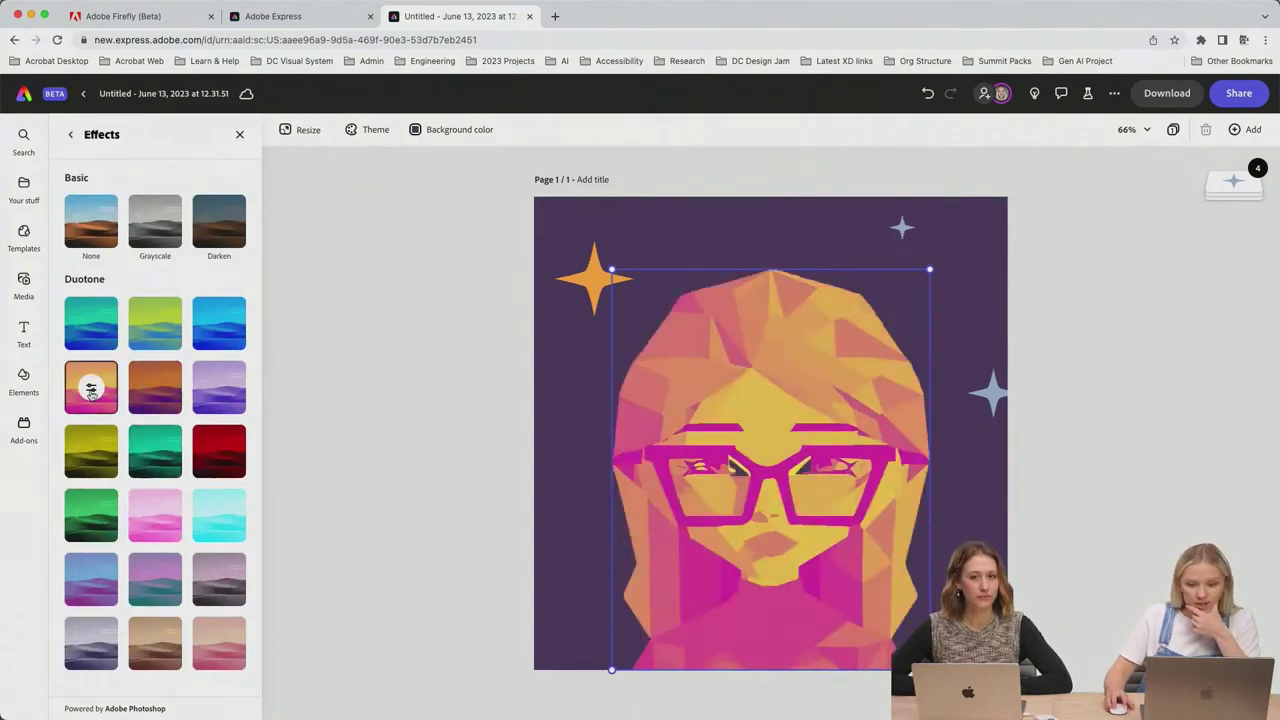
{"action": "left_click", "coordinate": [157, 398]}
{"action": "left_click", "coordinate": [155, 314]}
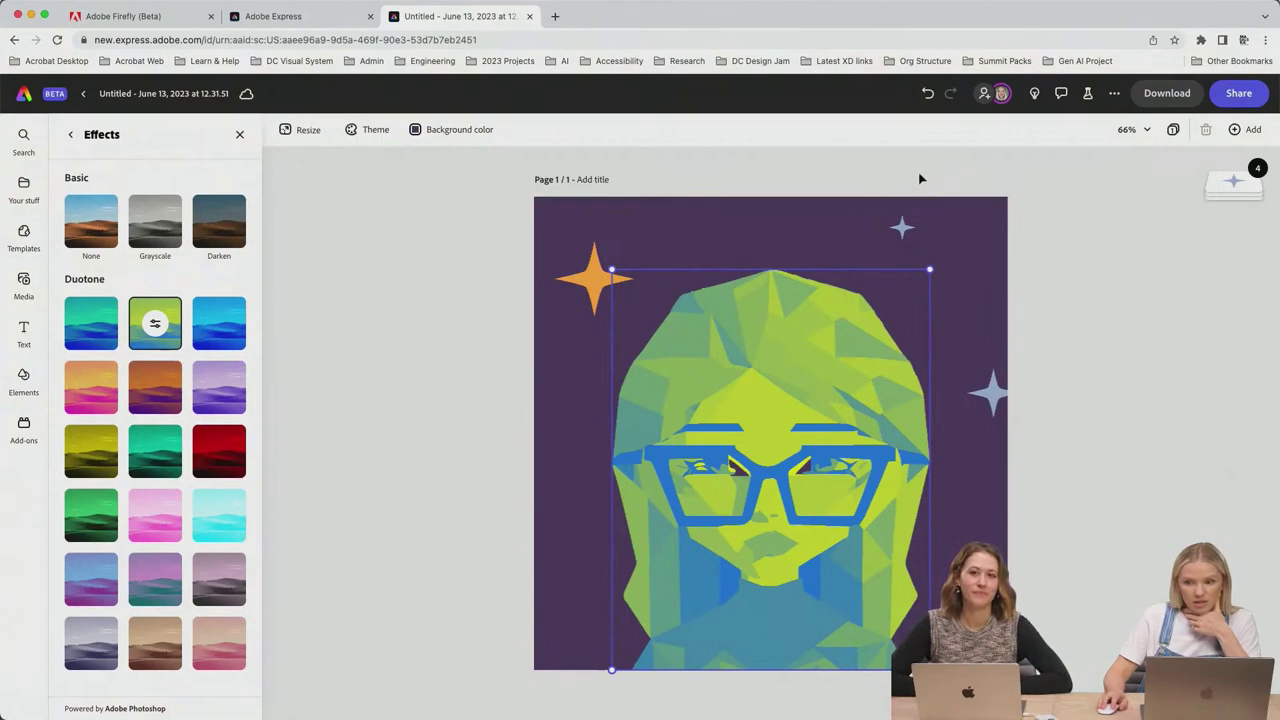
{"action": "key", "text": "Down"}
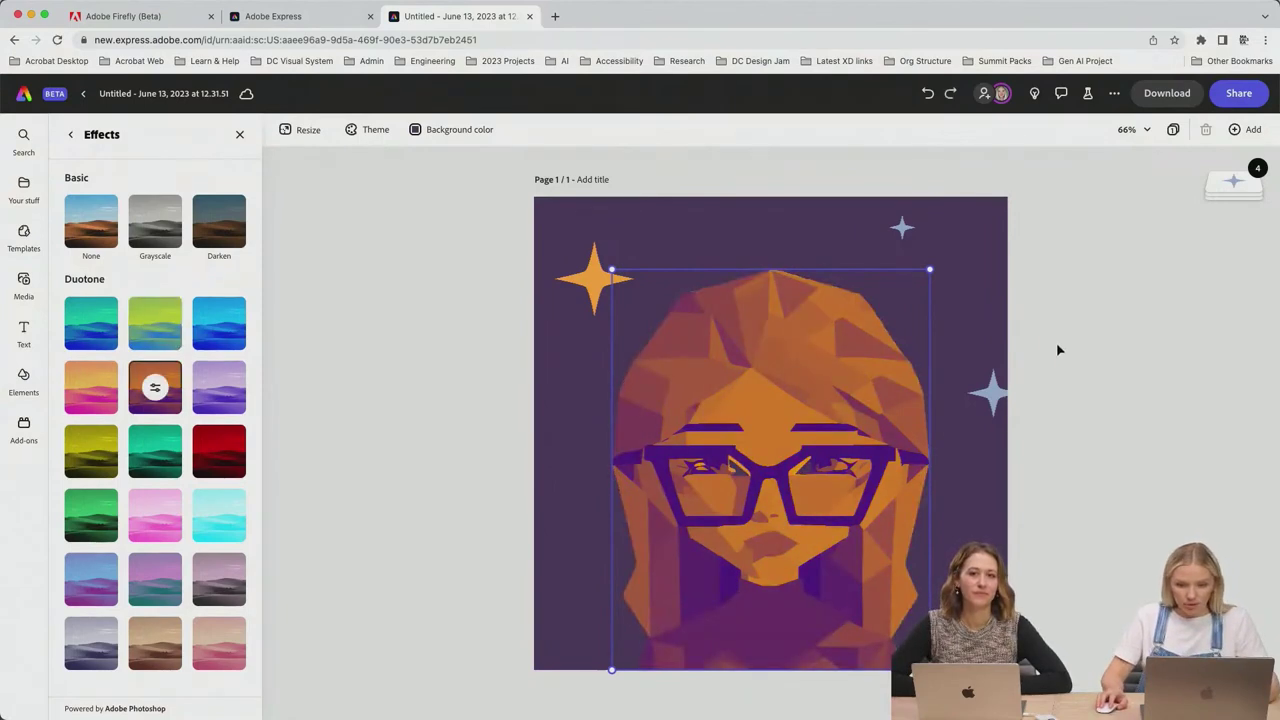
{"action": "key", "text": "Down"}
{"action": "key", "text": "Down"}
{"action": "key", "text": "Home"}
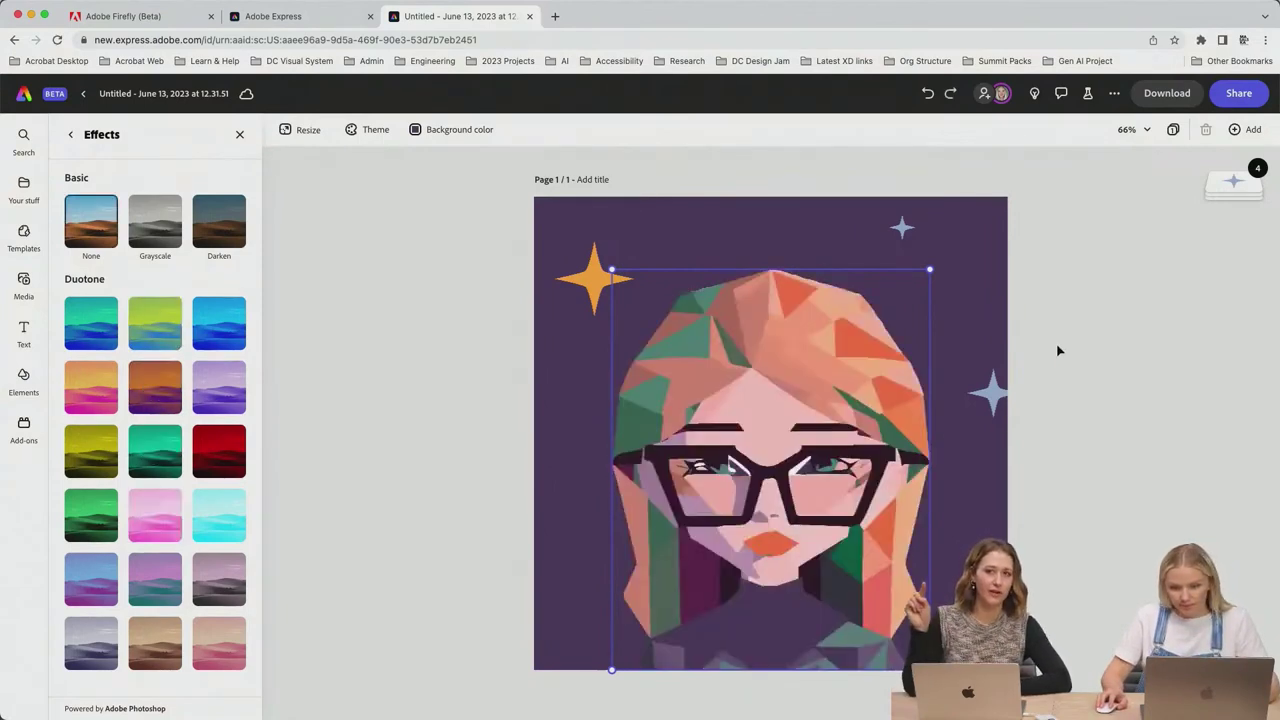
Step: Expand the layer stack and apply the Grow in animation to the orange star
{"action": "left_click", "coordinate": [1234, 184]}
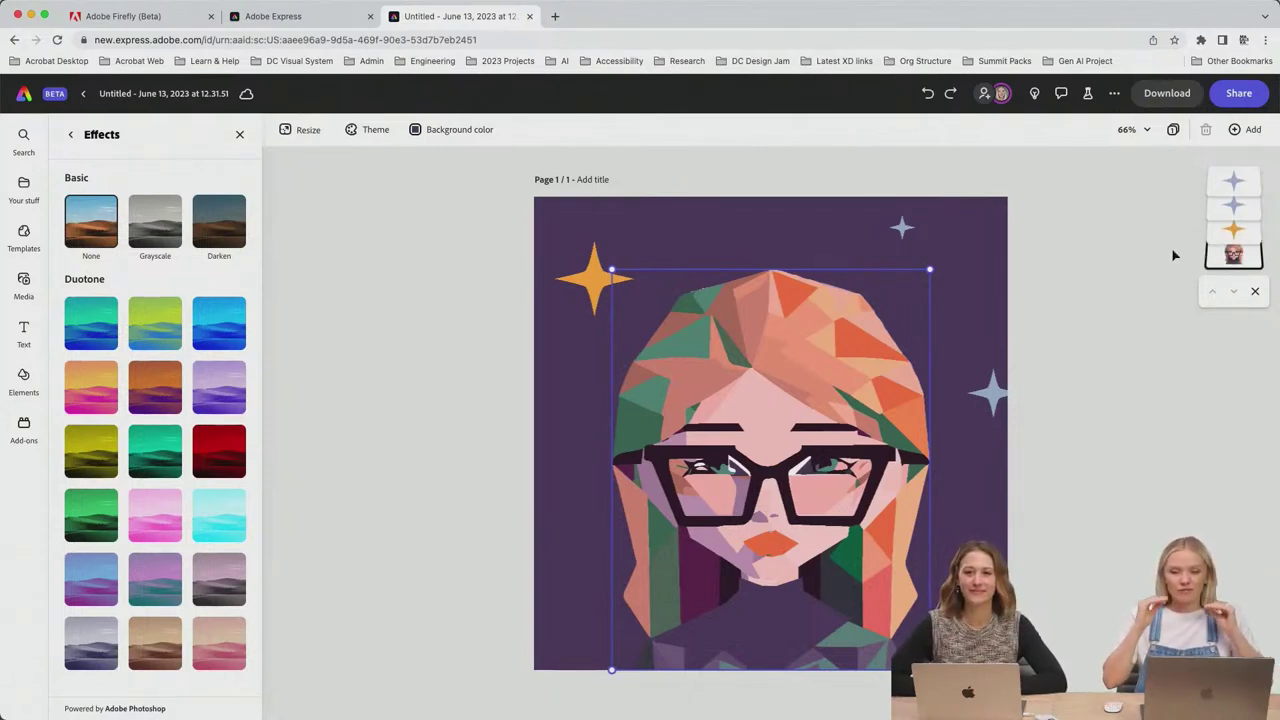
{"action": "left_click", "coordinate": [72, 138]}
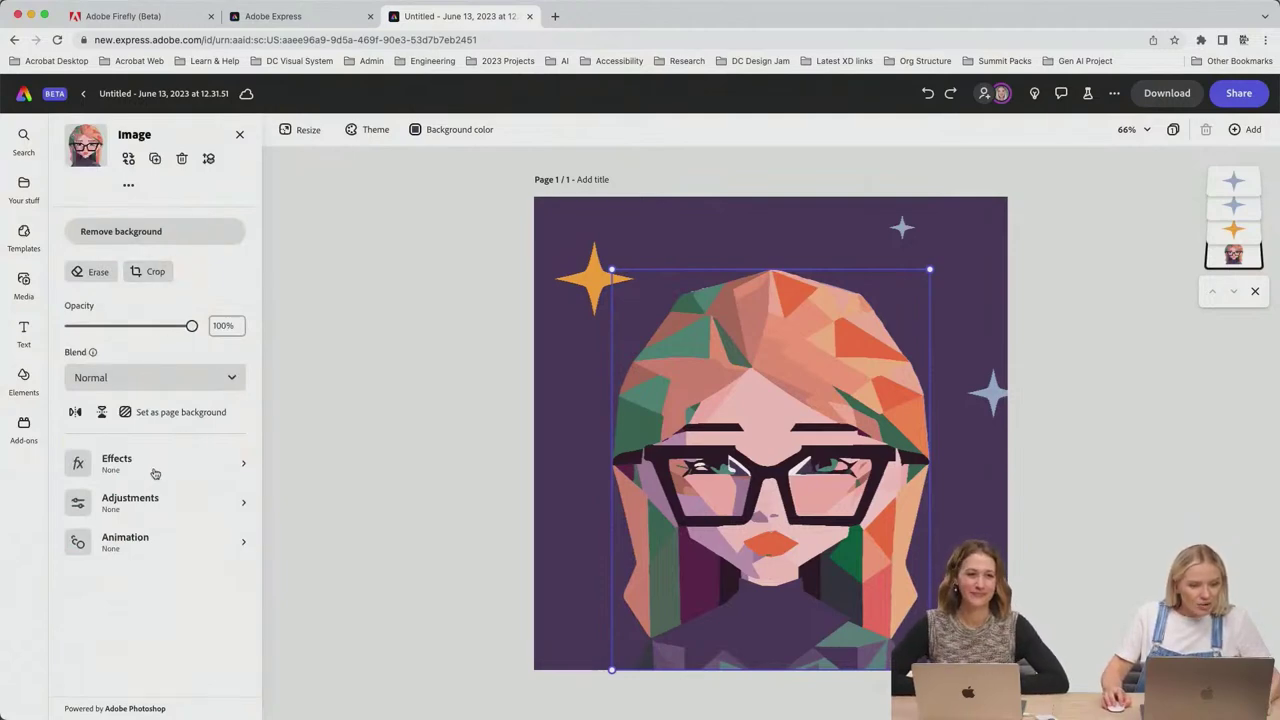
{"action": "left_click", "coordinate": [142, 545]}
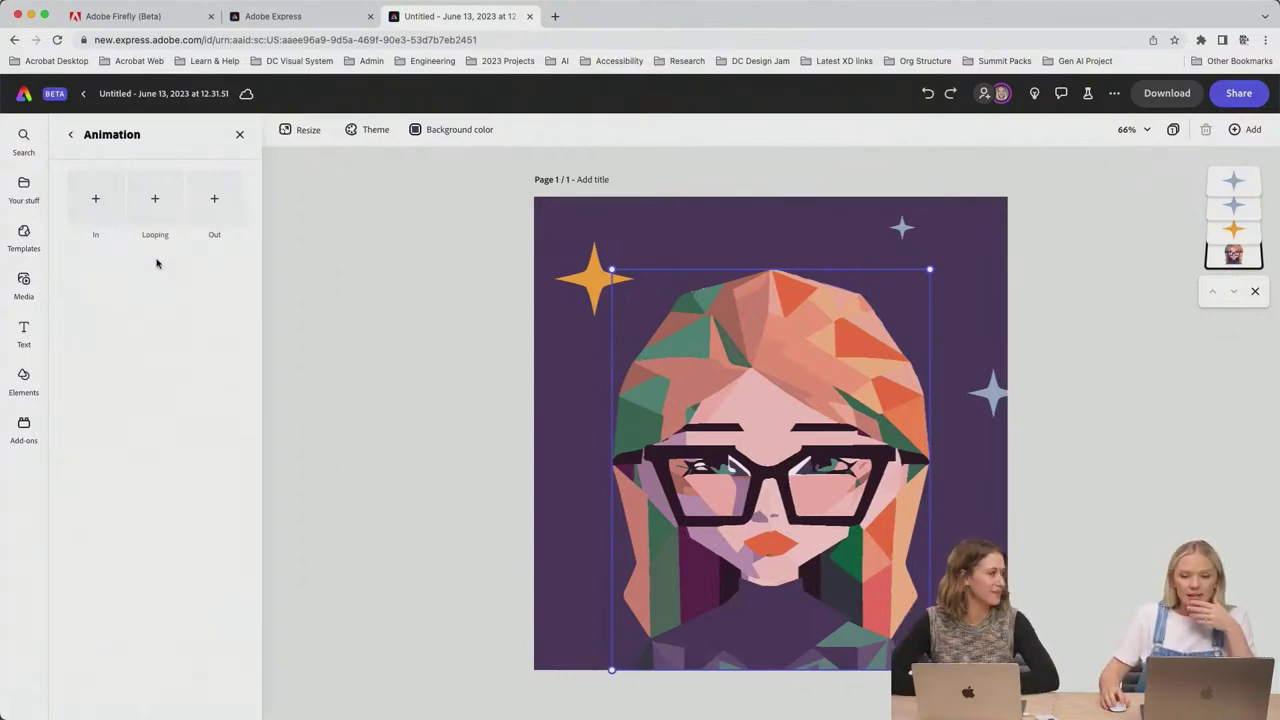
{"action": "left_click", "coordinate": [573, 282]}
{"action": "left_click", "coordinate": [110, 546]}
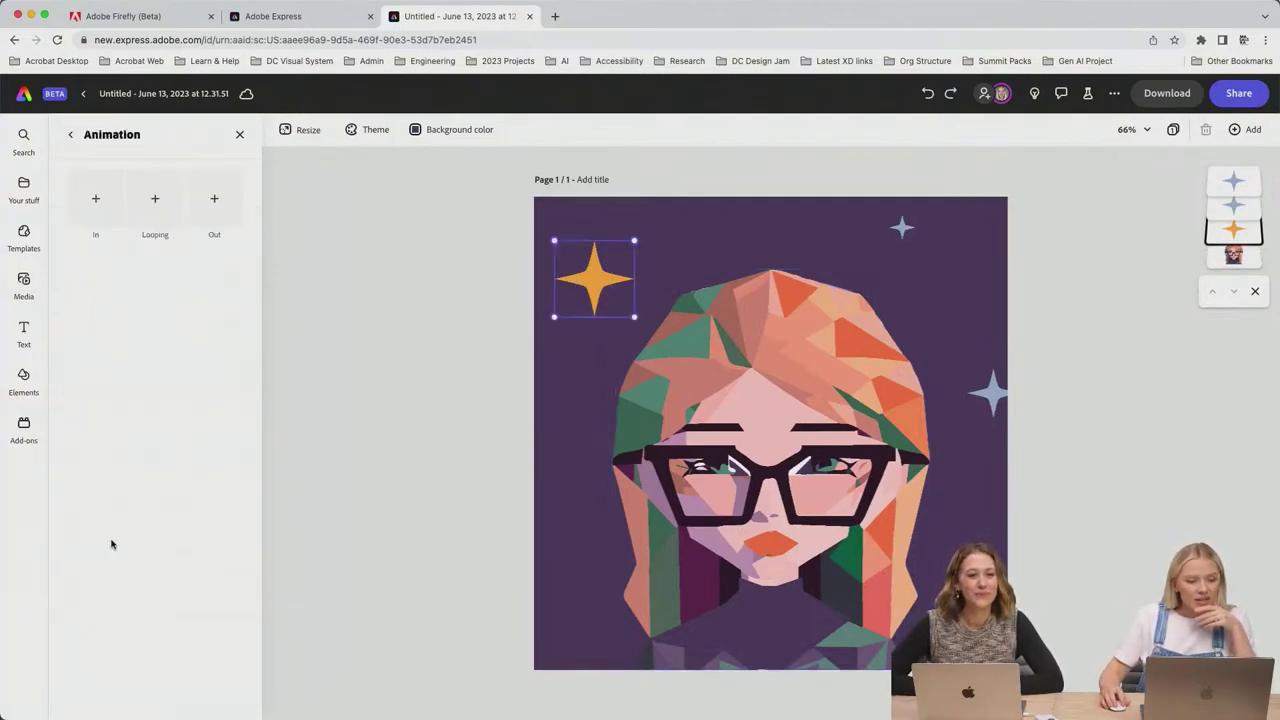
{"action": "left_click", "coordinate": [96, 200]}
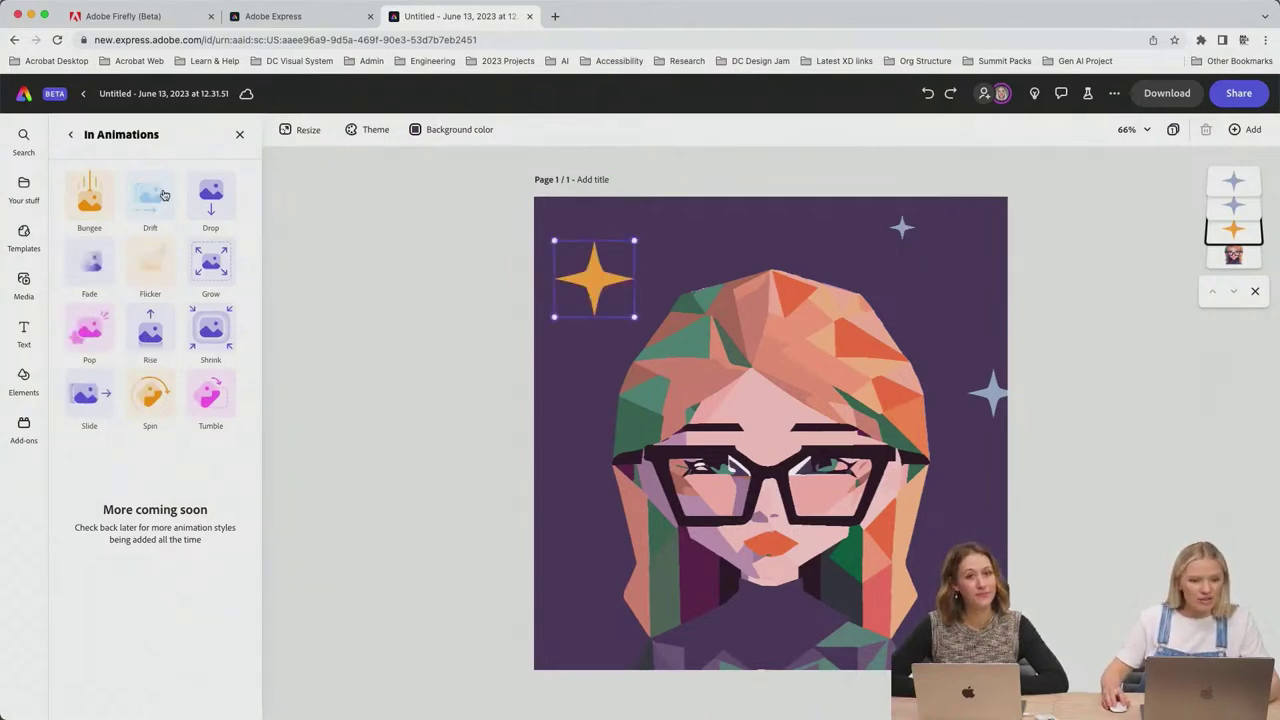
{"action": "left_click", "coordinate": [214, 266]}
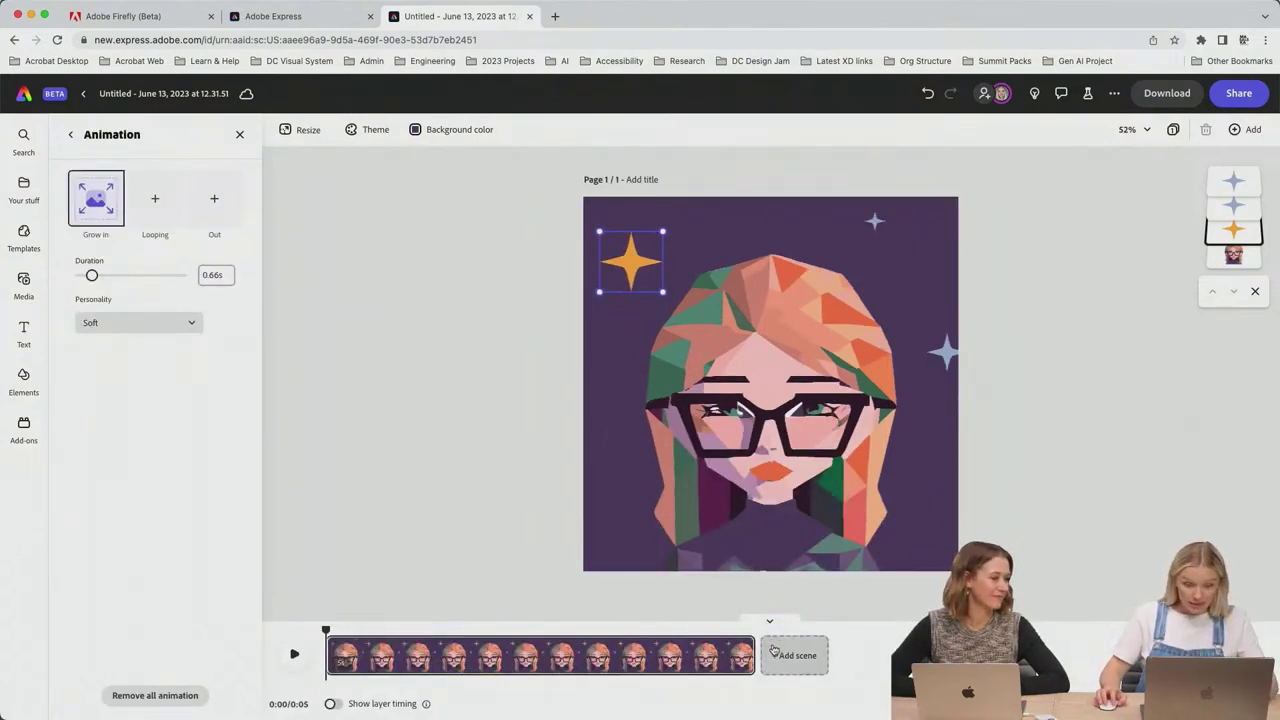
Step: Add the Shrink out animation to the orange star and scale the star down to about half its size
{"action": "left_click", "coordinate": [220, 207]}
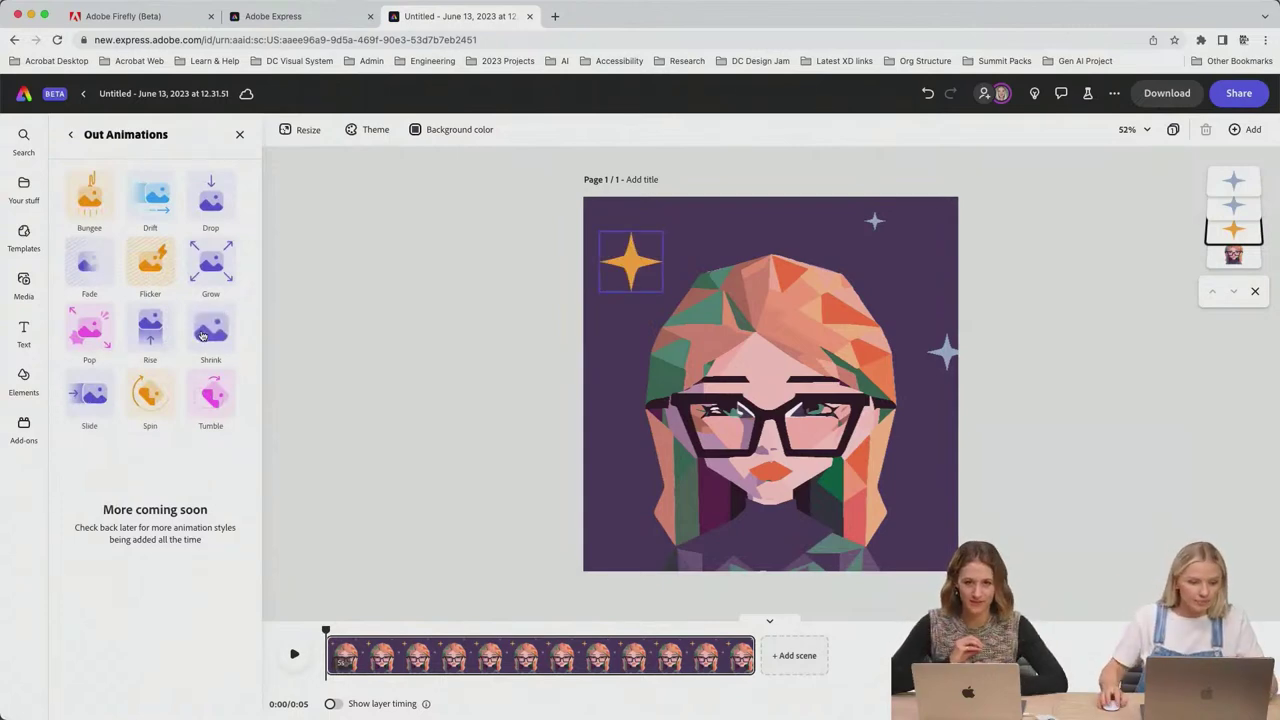
{"action": "left_click", "coordinate": [201, 336]}
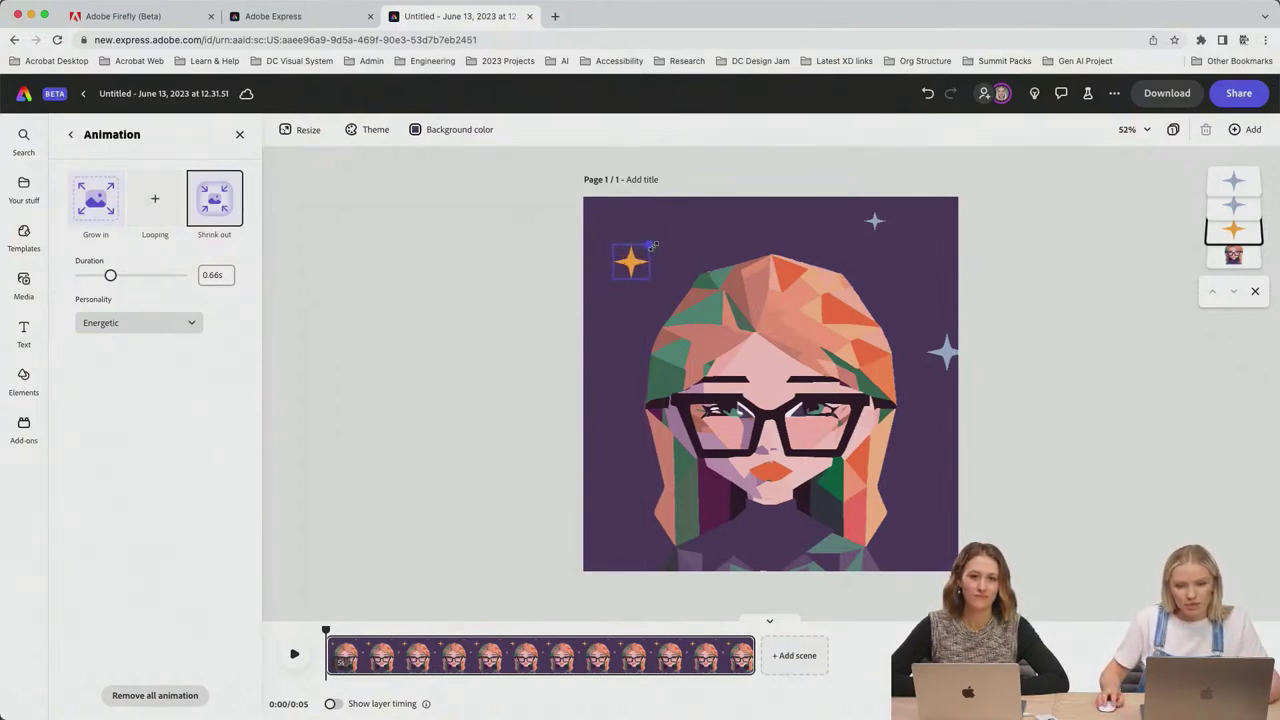
{"action": "left_click", "coordinate": [649, 246]}
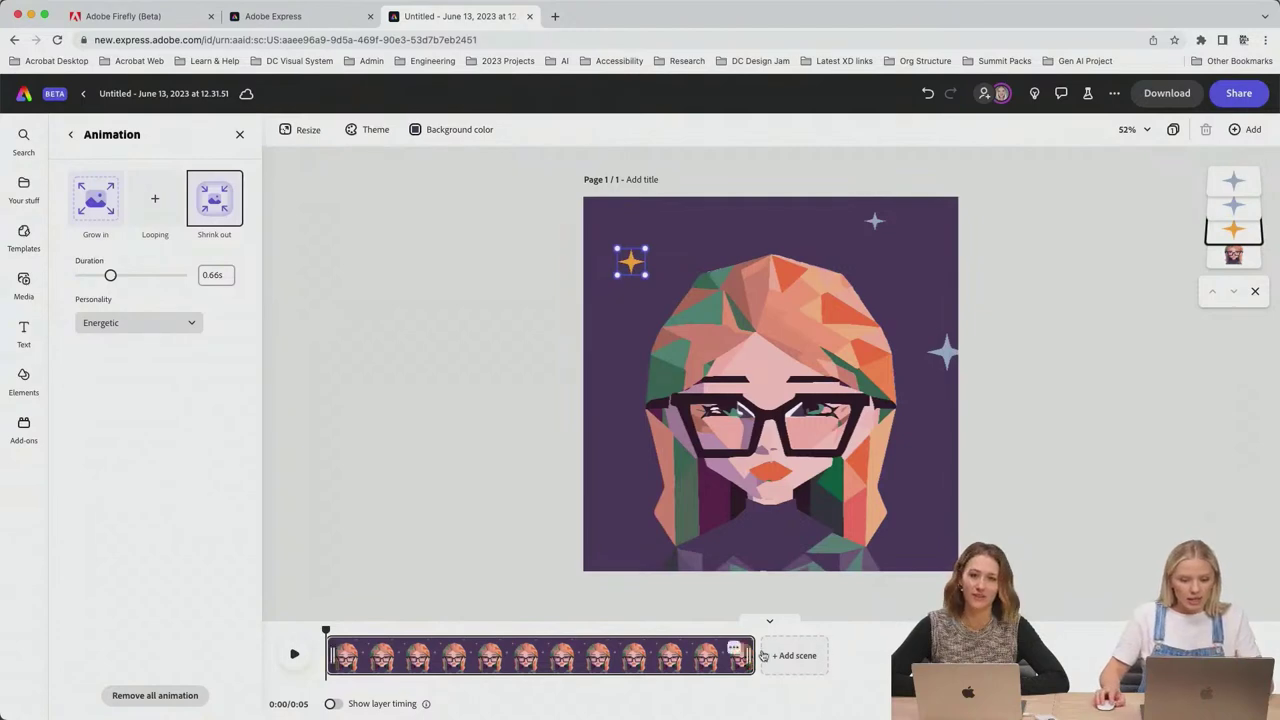
Step: Play back the scene to preview the orange star's Grow in and Shrink out animations
{"action": "left_click", "coordinate": [295, 655]}
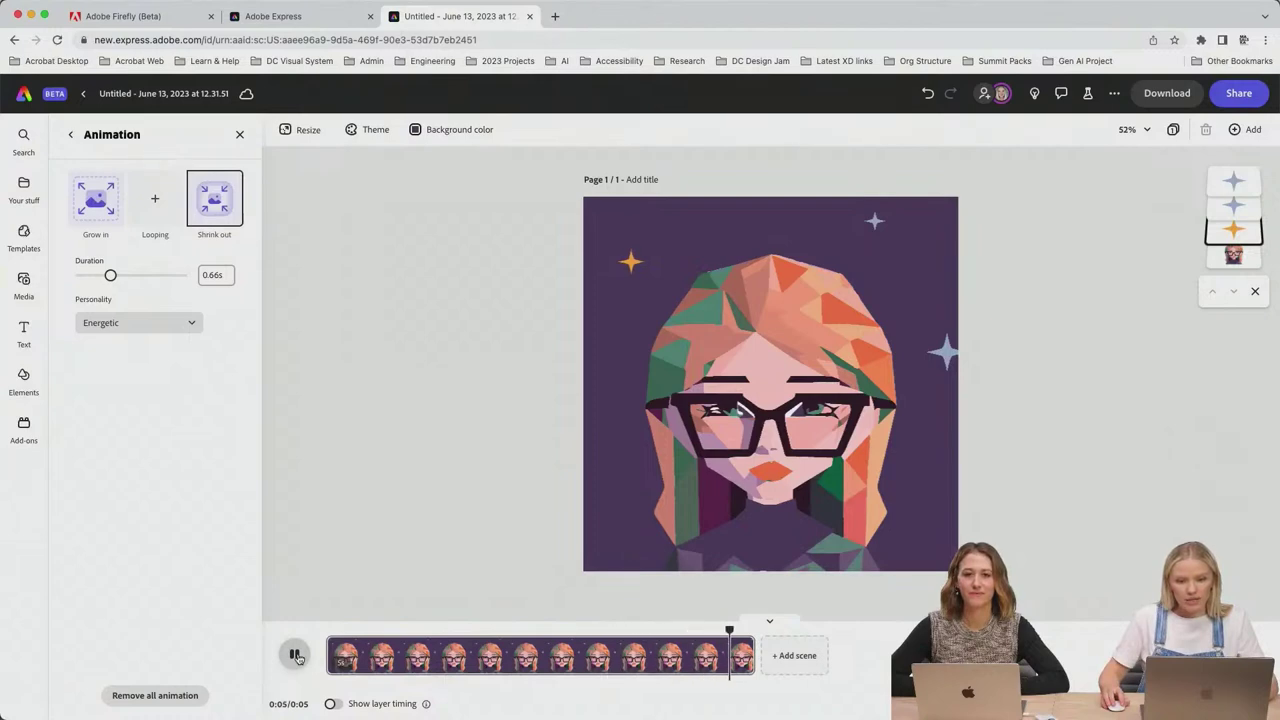
{"action": "left_click", "coordinate": [96, 198]}
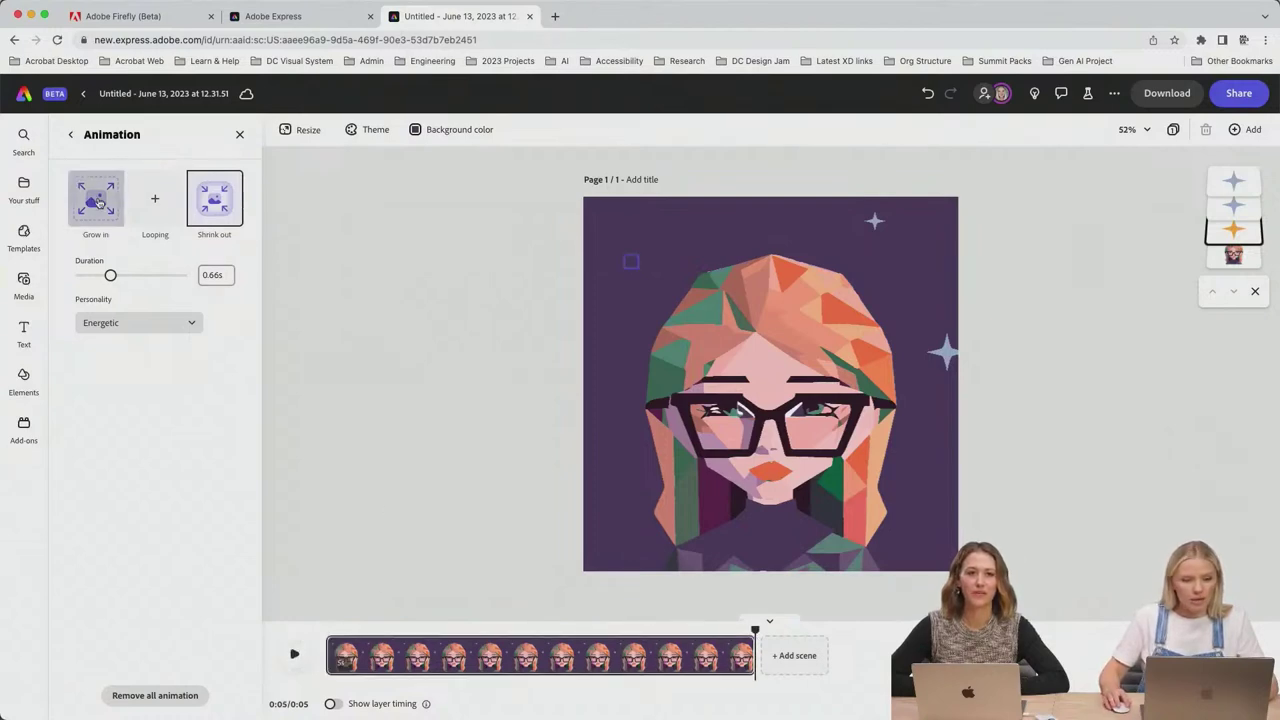
{"action": "left_click", "coordinate": [292, 655]}
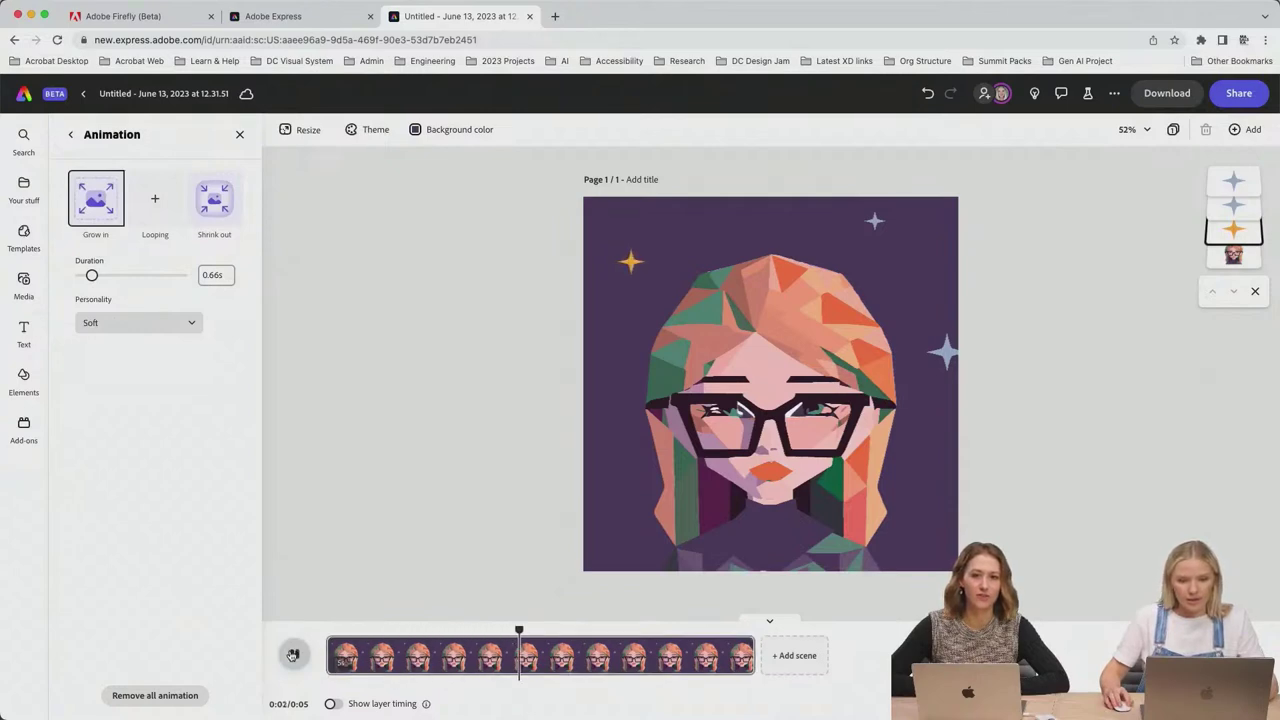
Step: View the orange star's Shrink out settings and preview the scene
{"action": "left_click", "coordinate": [214, 198]}
{"action": "left_click", "coordinate": [294, 655]}
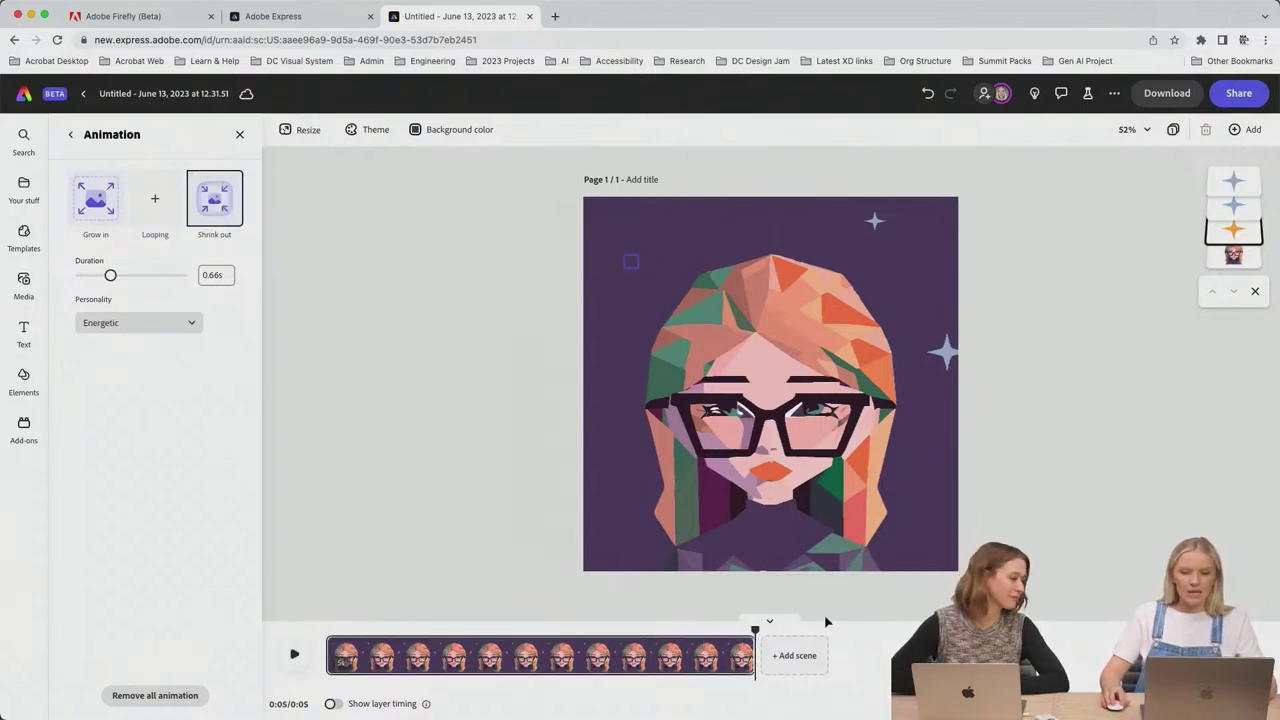
Step: Apply the Grow in and Shrink out animations to the small blue star near the canvas's upper right corner
{"action": "left_click", "coordinate": [878, 223]}
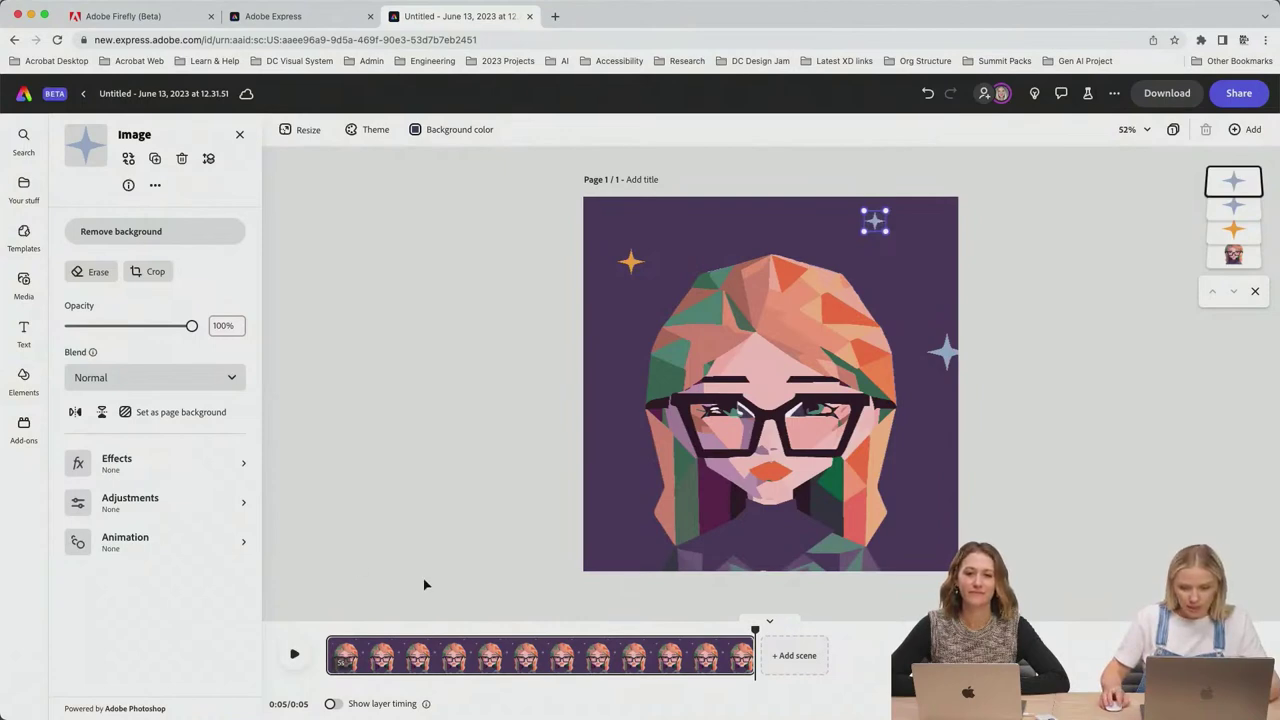
{"action": "left_click", "coordinate": [186, 541]}
{"action": "left_click", "coordinate": [96, 198]}
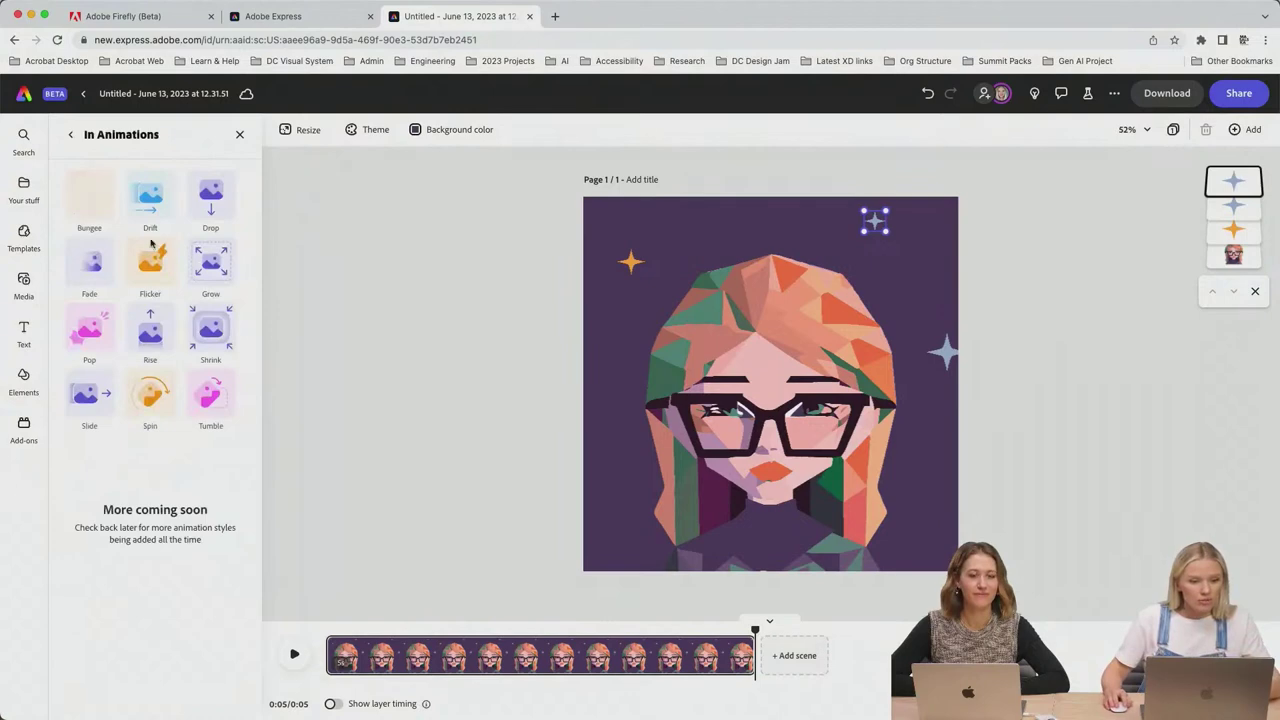
{"action": "left_click", "coordinate": [213, 277]}
{"action": "left_click", "coordinate": [211, 211]}
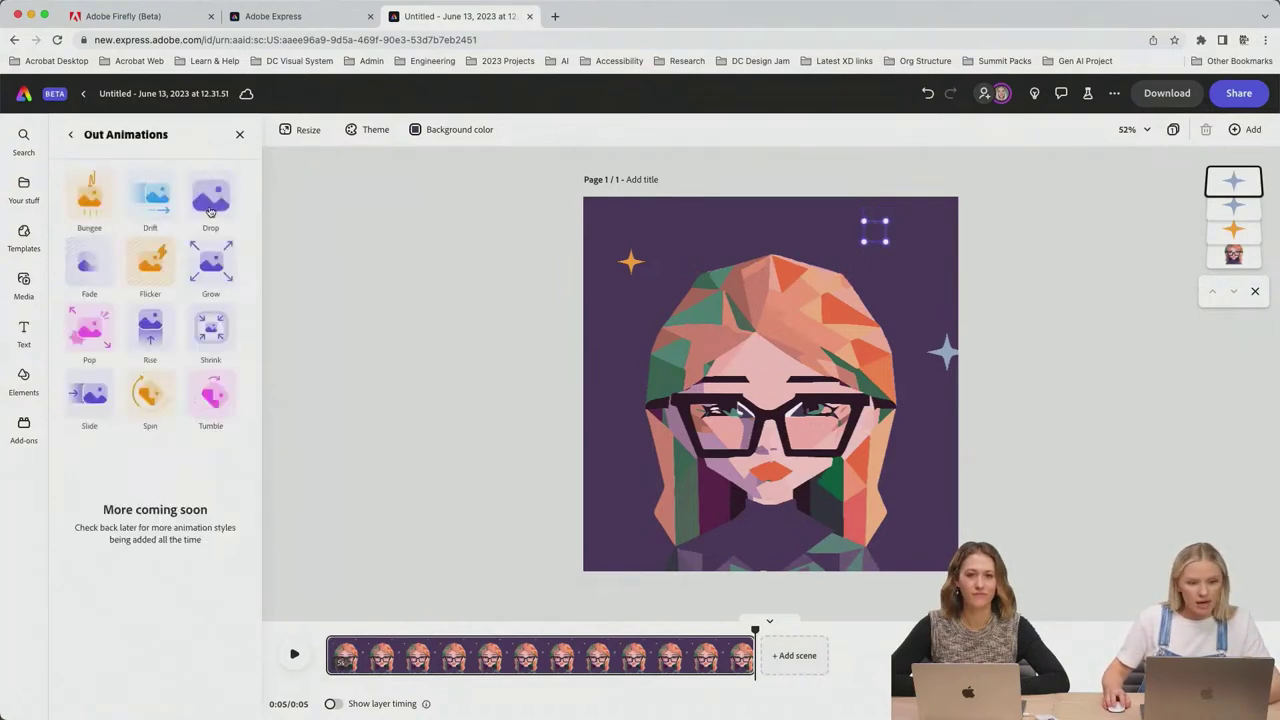
{"action": "left_click", "coordinate": [211, 322]}
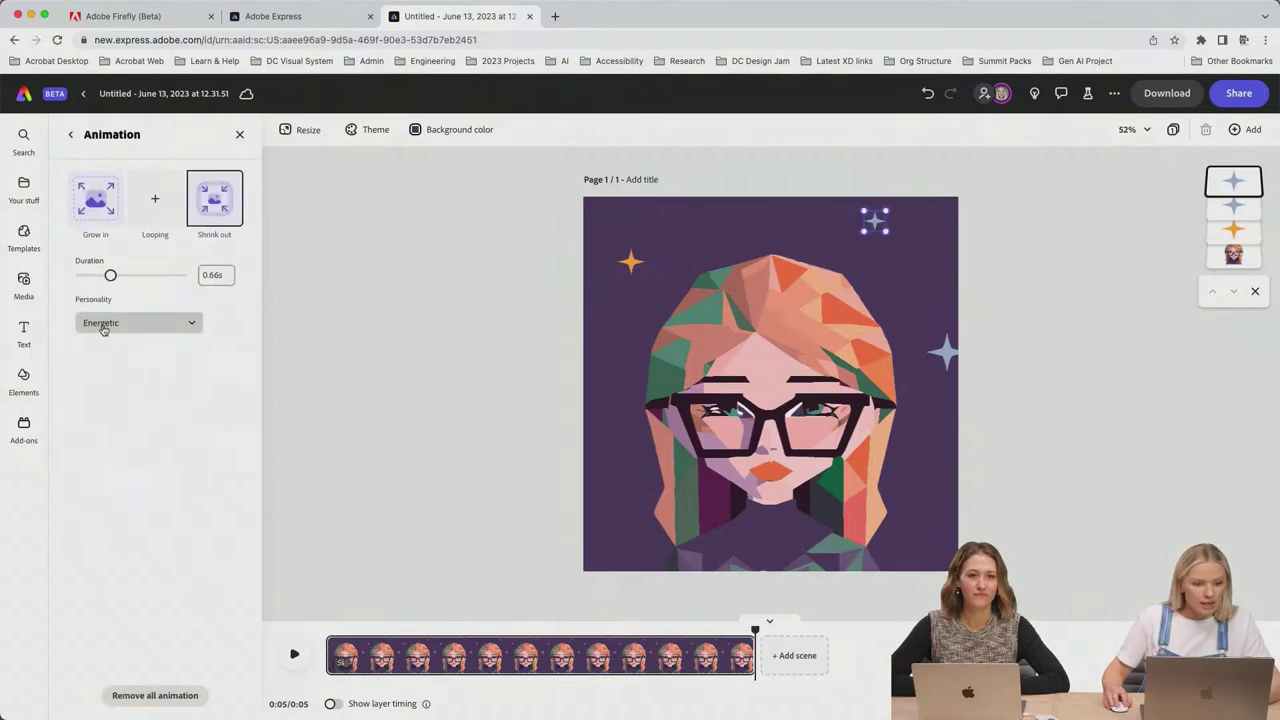
Step: Set the upper-right star's Shrink out duration to 0.87 s and its Grow in duration to 1.11 s
{"action": "left_click_drag", "start_coordinate": [110, 276], "coordinate": [121, 276]}
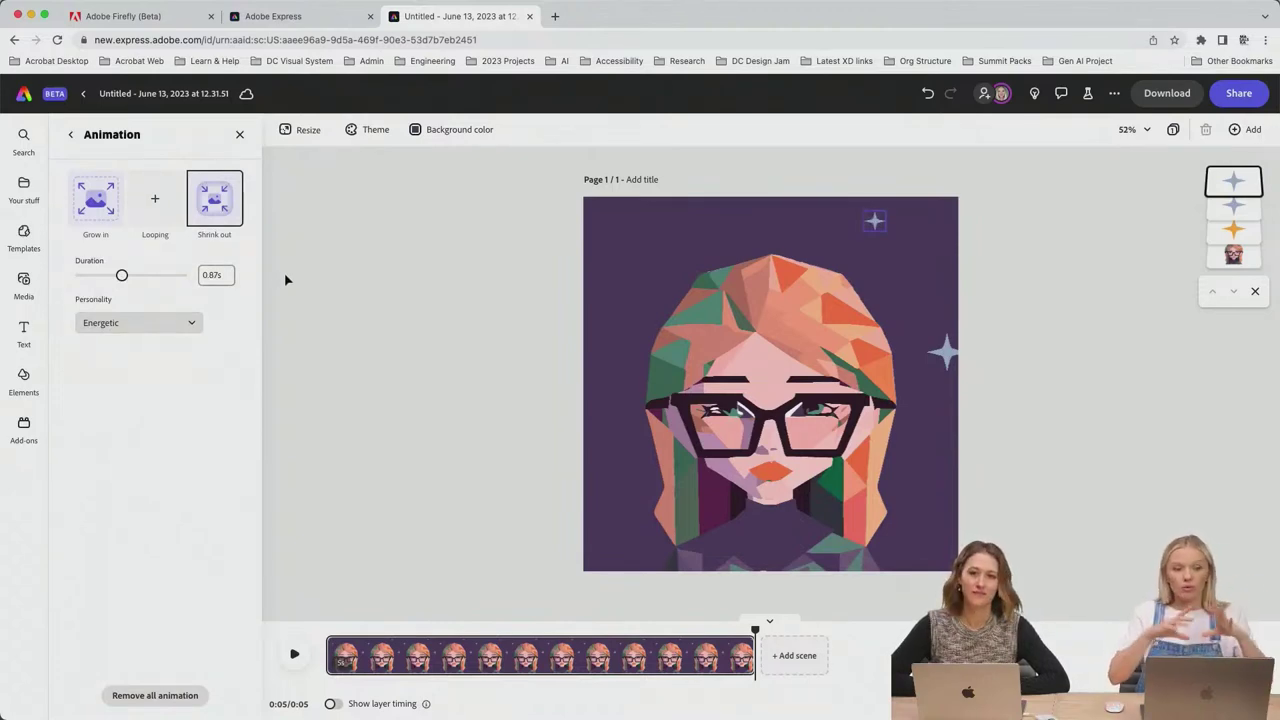
{"action": "left_click", "coordinate": [100, 215]}
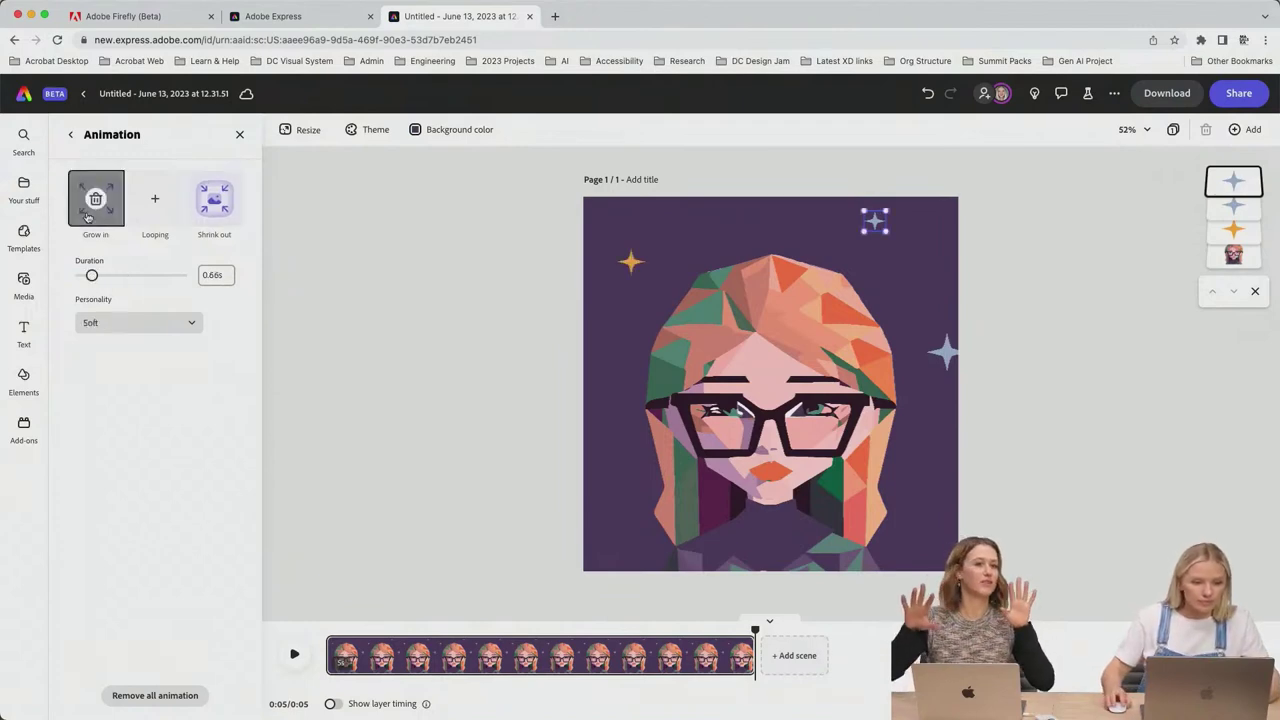
{"action": "left_click_drag", "start_coordinate": [88, 277], "coordinate": [103, 276]}
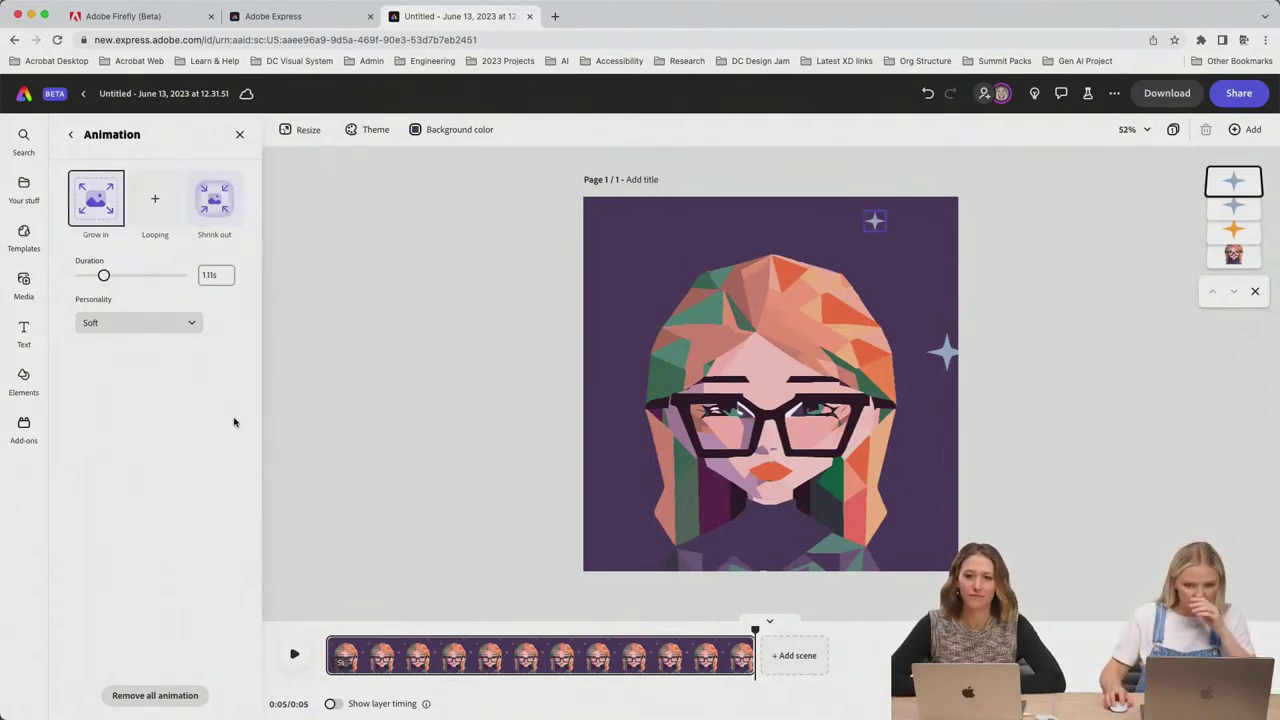
Step: Apply the Grow in and Shrink out animations to the larger blue star at the canvas's right edge
{"action": "left_click", "coordinate": [945, 350]}
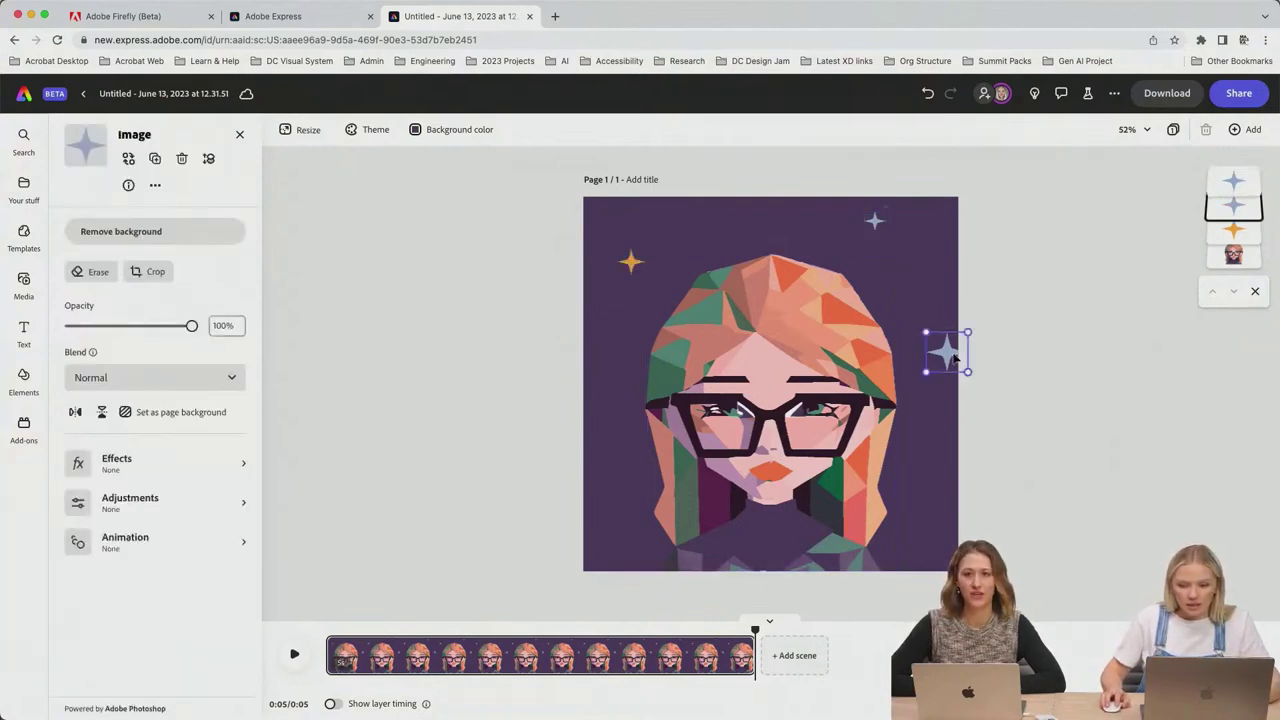
{"action": "left_click", "coordinate": [120, 537]}
{"action": "left_click", "coordinate": [108, 202]}
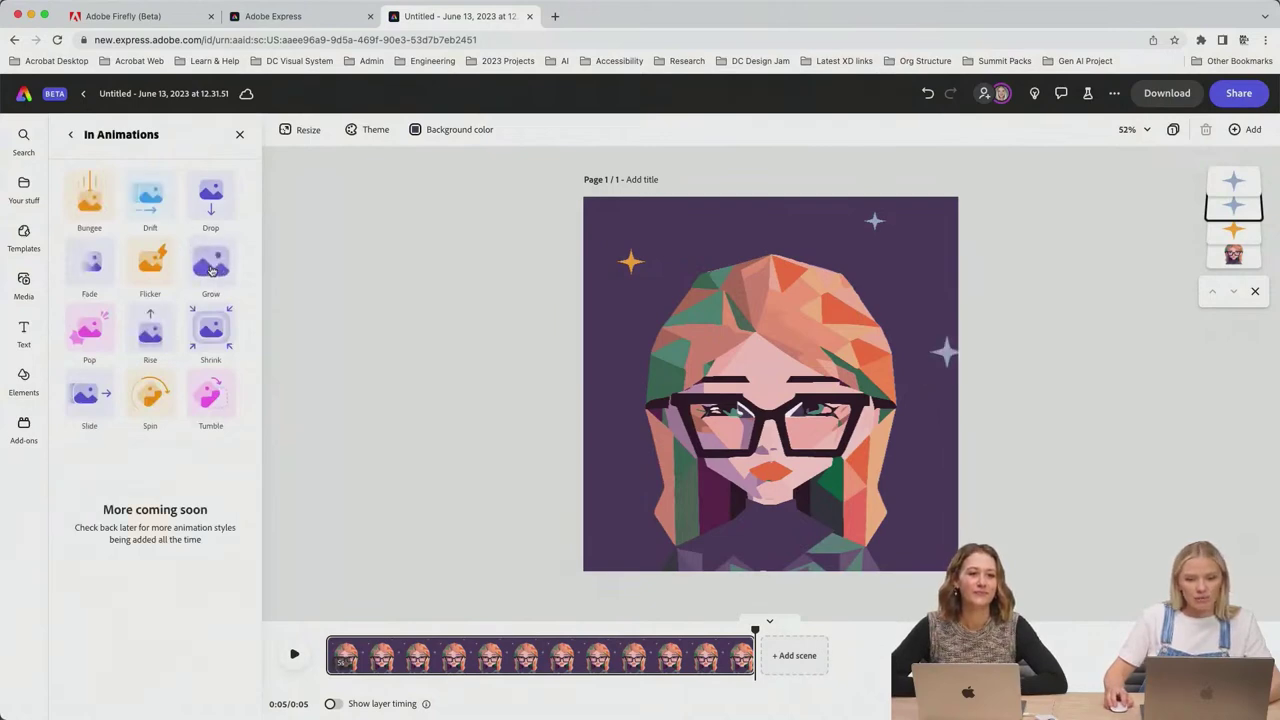
{"action": "left_click", "coordinate": [211, 270]}
{"action": "left_click", "coordinate": [220, 202]}
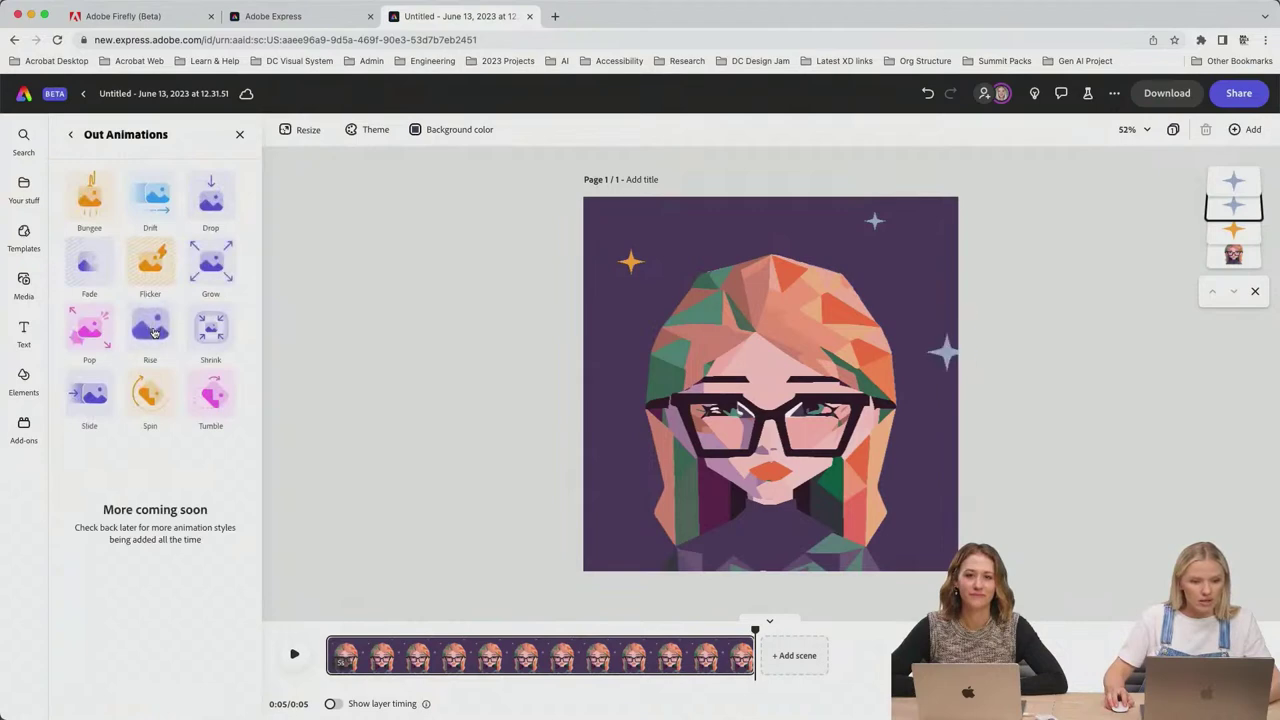
{"action": "left_click", "coordinate": [211, 327]}
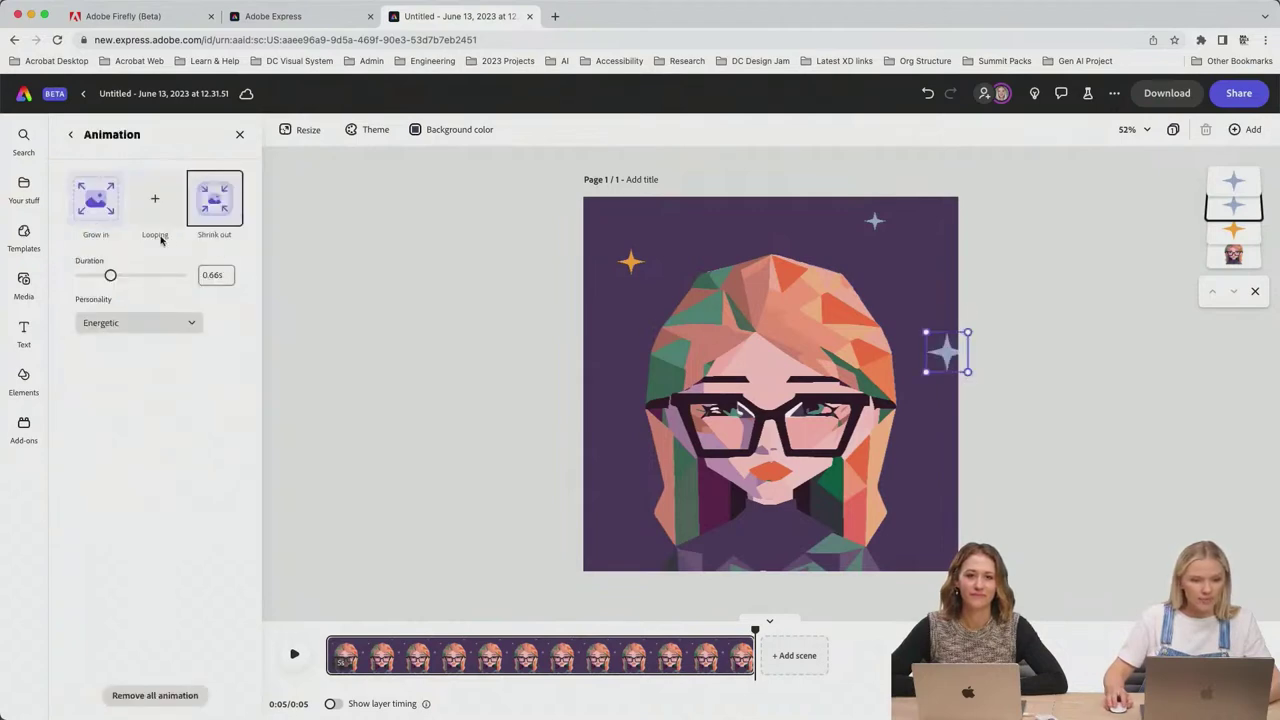
Step: Set the right-edge star's Shrink out duration to 1.23 s and its Grow in duration to 1.67 s
{"action": "left_click_drag", "start_coordinate": [111, 277], "coordinate": [141, 278]}
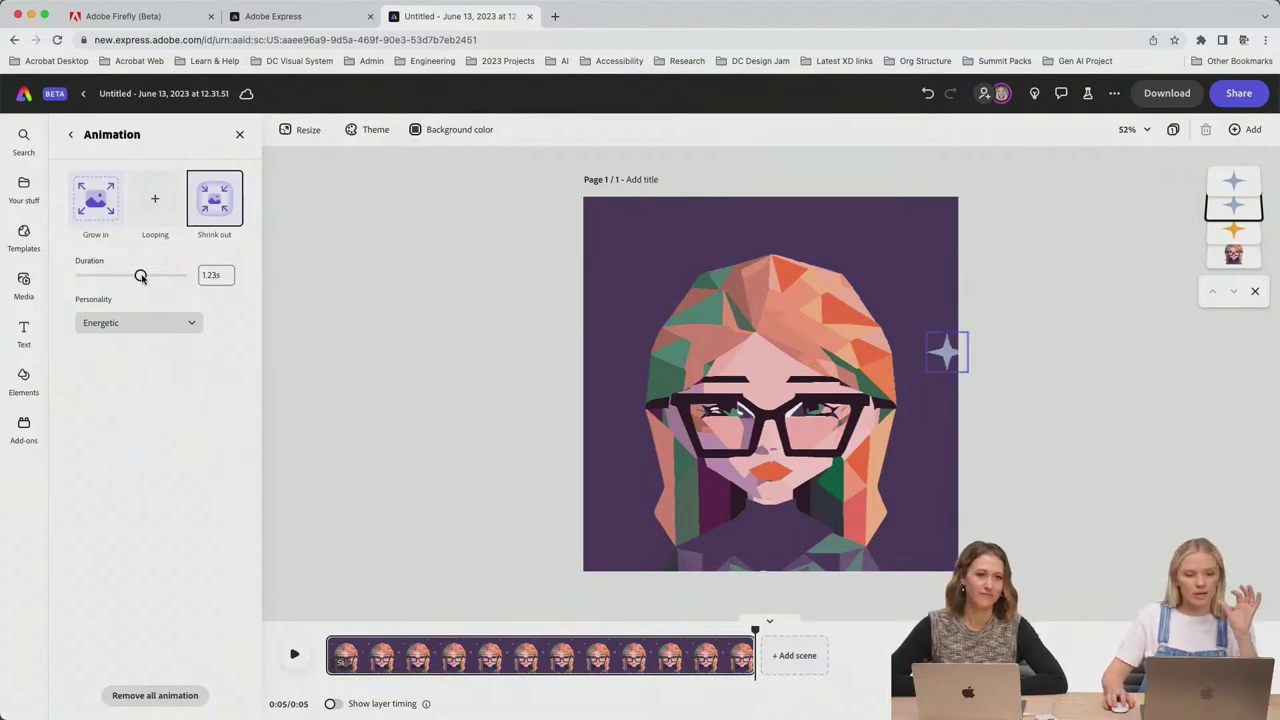
{"action": "left_click", "coordinate": [96, 200]}
{"action": "left_click_drag", "start_coordinate": [91, 276], "coordinate": [119, 276]}
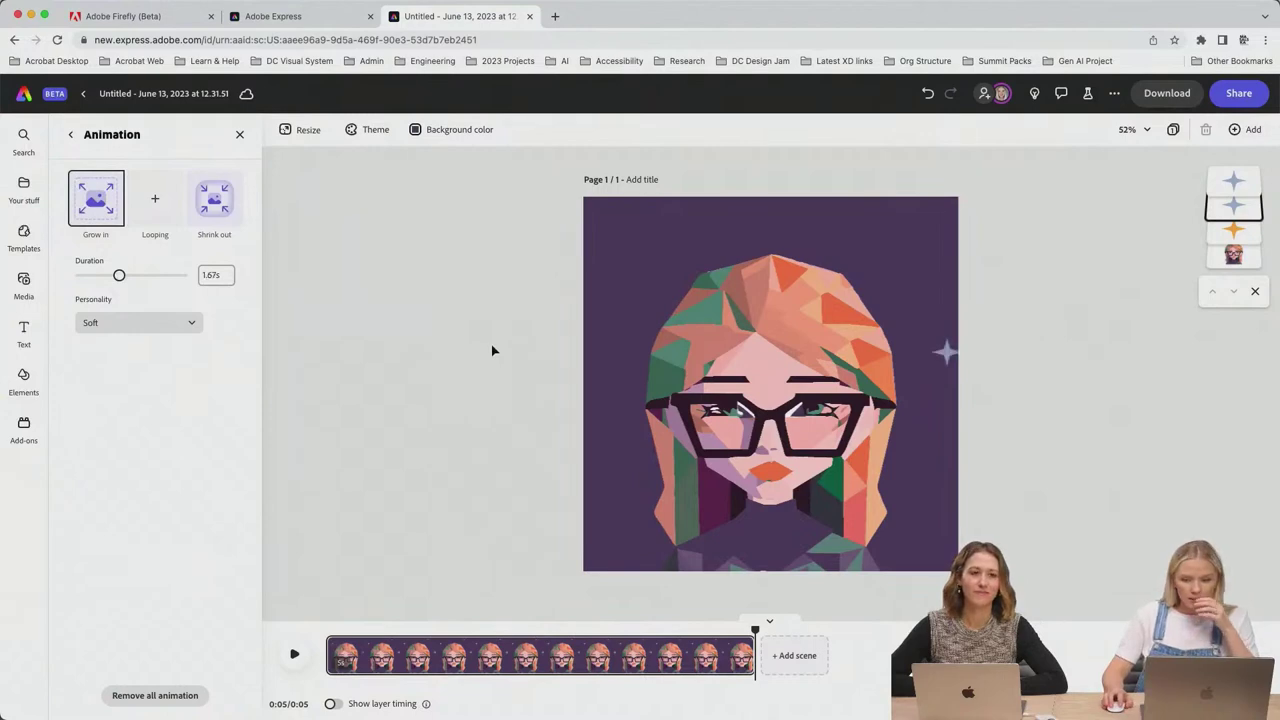
Step: Play the scene, return the playhead to the start and scrub it to about 1.8 s to check the star animations
{"action": "left_click", "coordinate": [478, 494]}
{"action": "left_click", "coordinate": [294, 654]}
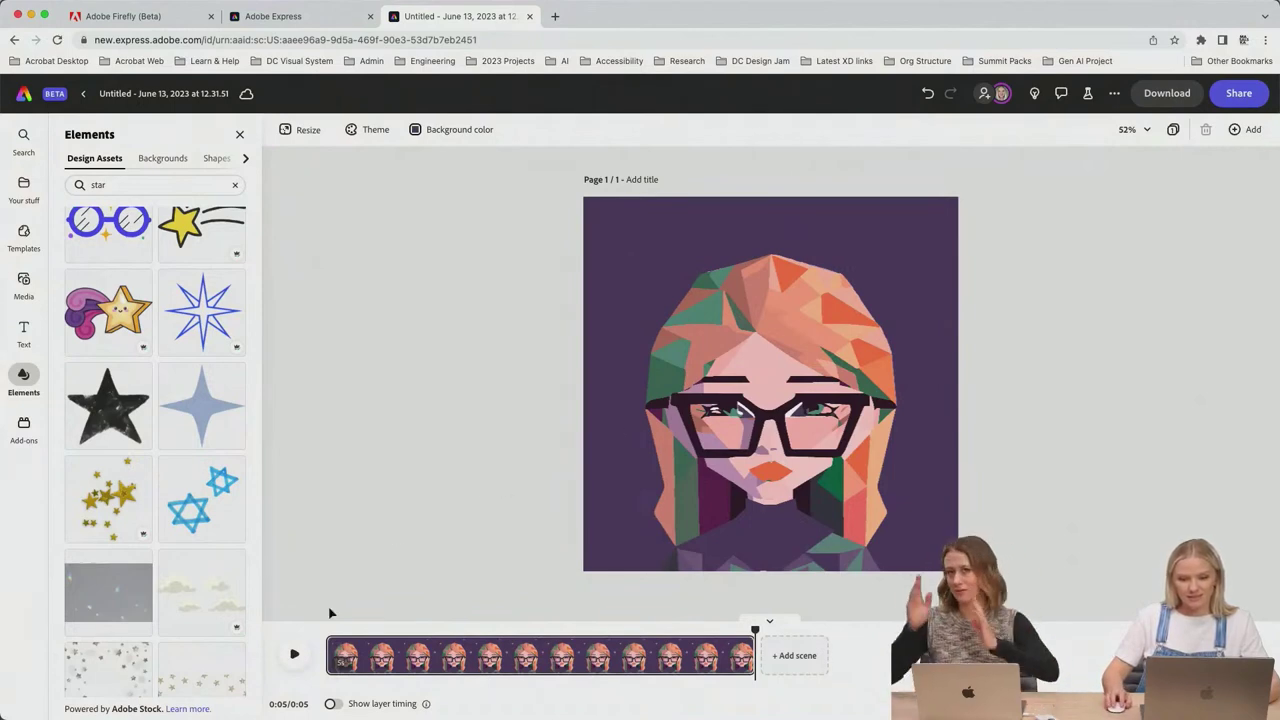
{"action": "left_click_drag", "start_coordinate": [753, 631], "coordinate": [294, 651]}
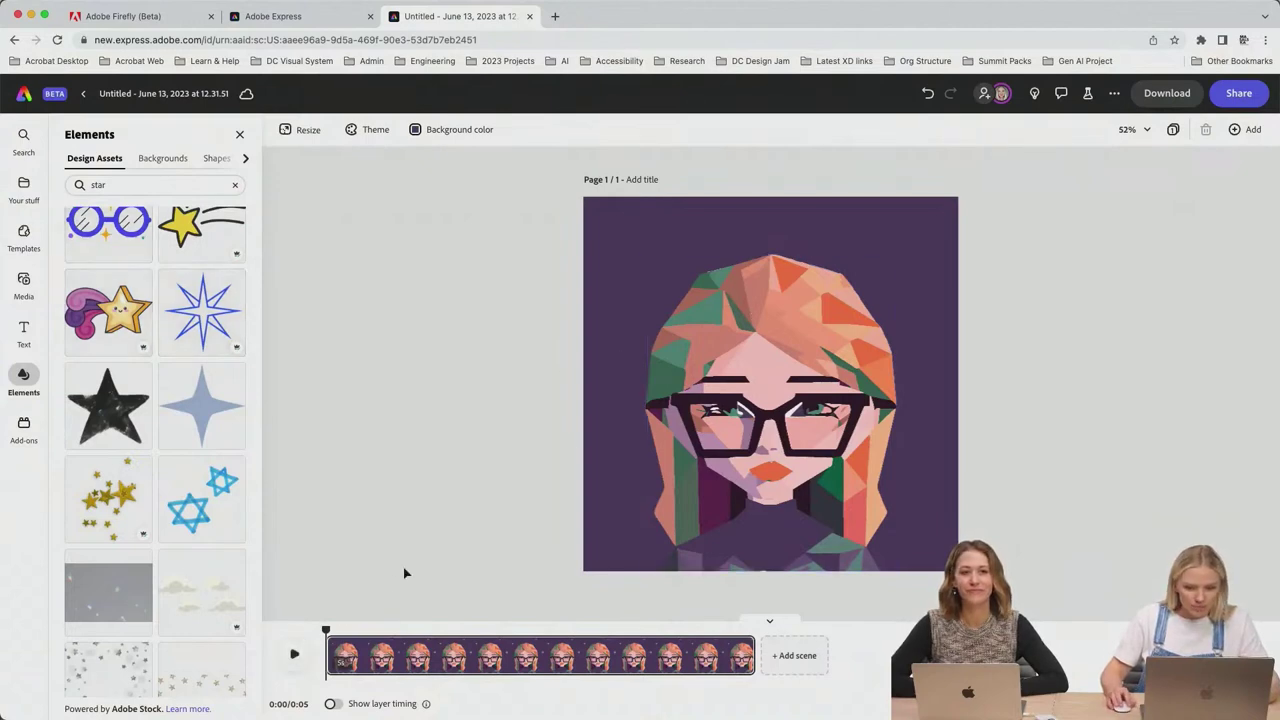
{"action": "left_click_drag", "start_coordinate": [327, 627], "coordinate": [477, 610]}
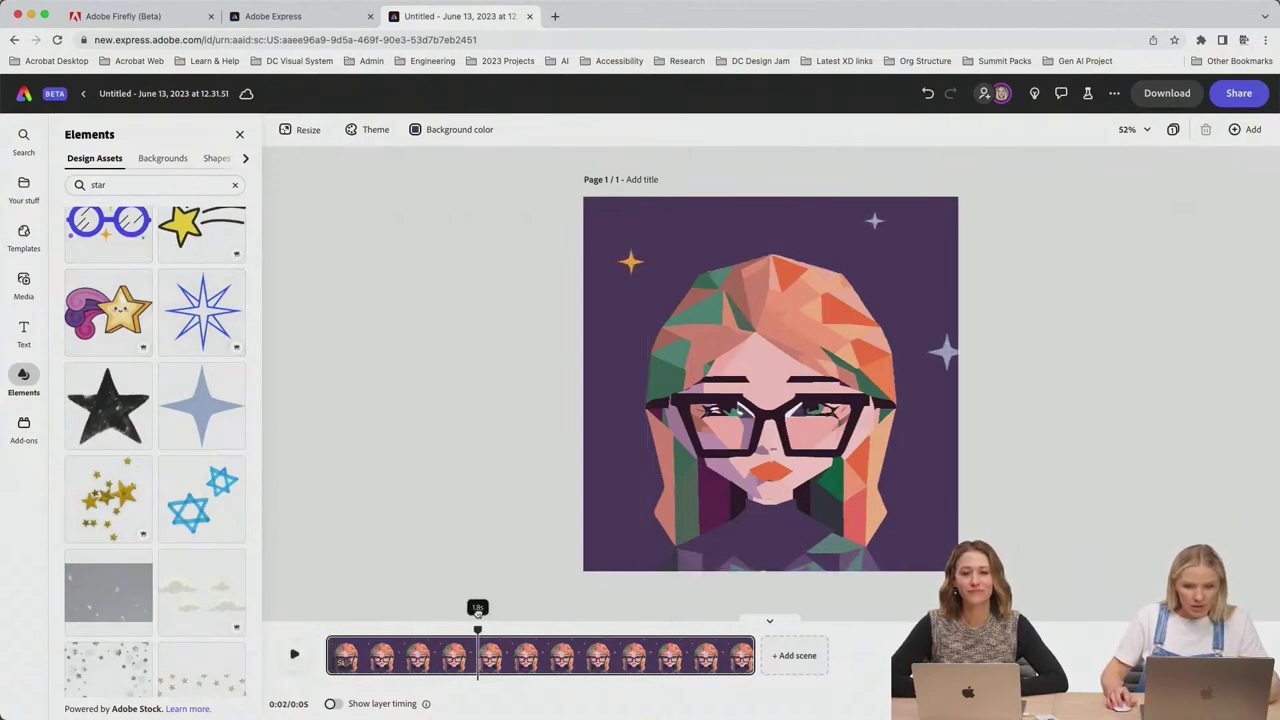
Step: Remove the duotone effect from the orange star by setting its effect to None
{"action": "left_click", "coordinate": [631, 263]}
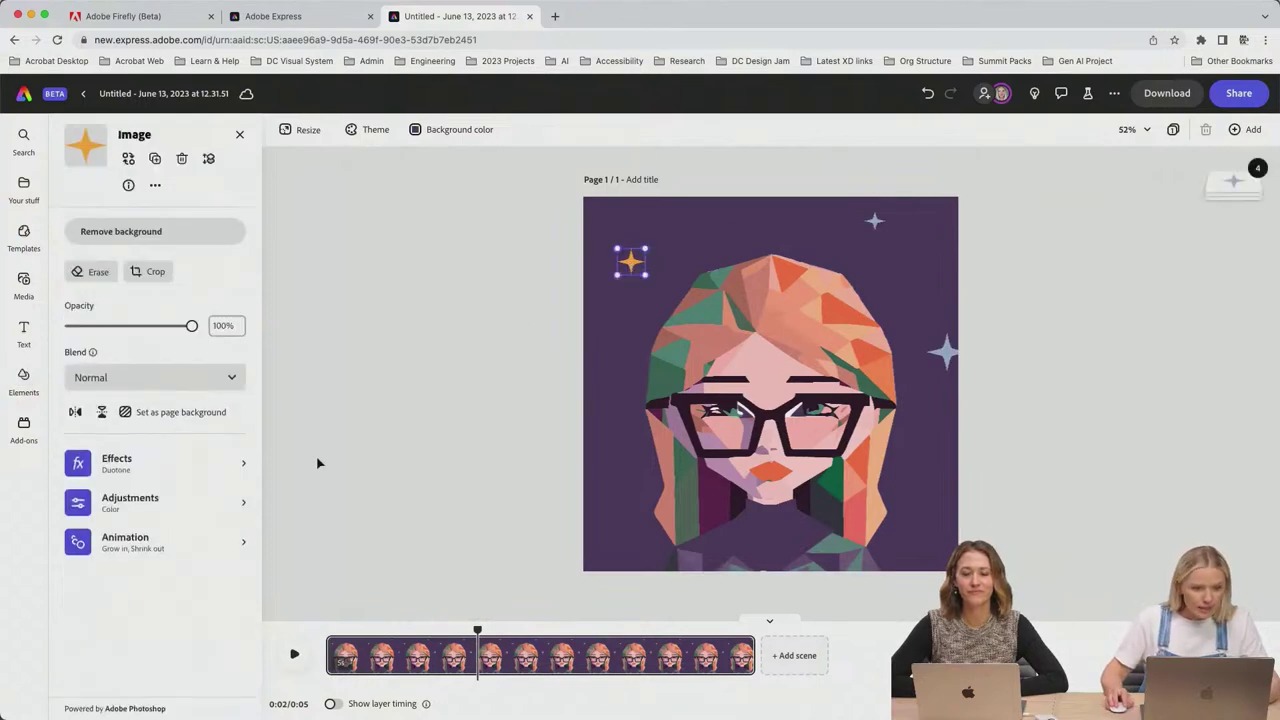
{"action": "left_click", "coordinate": [875, 224]}
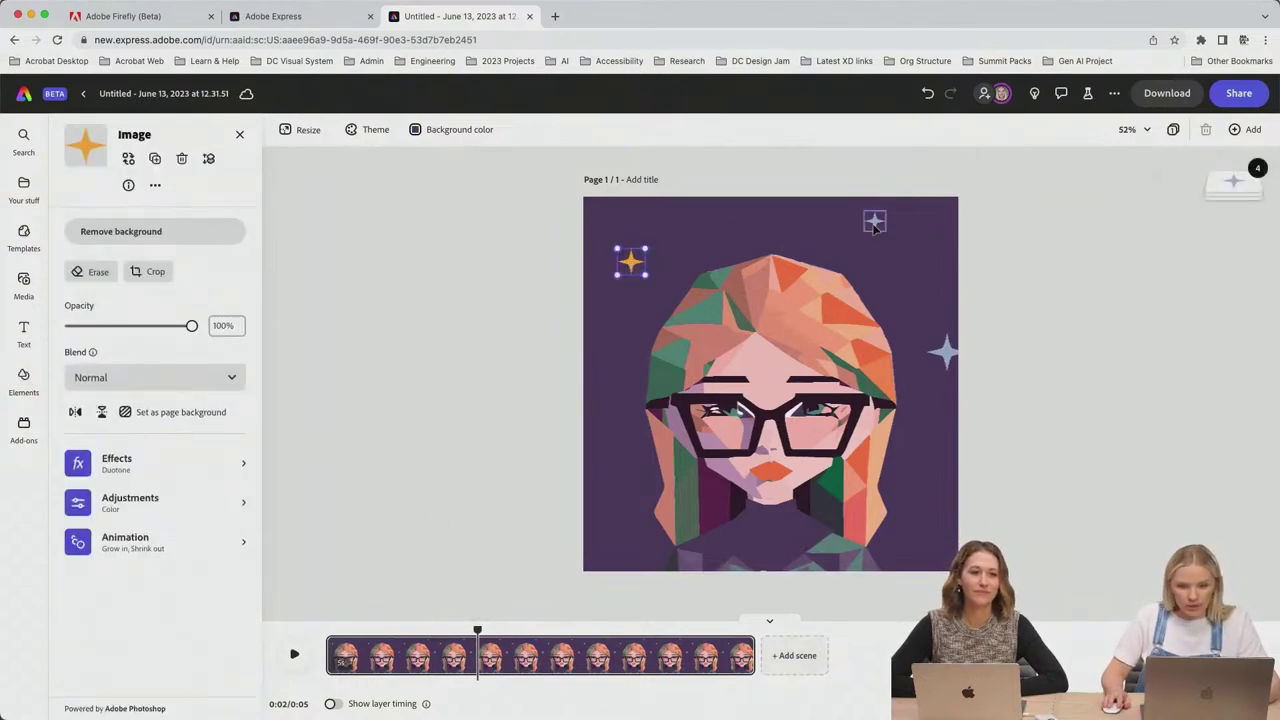
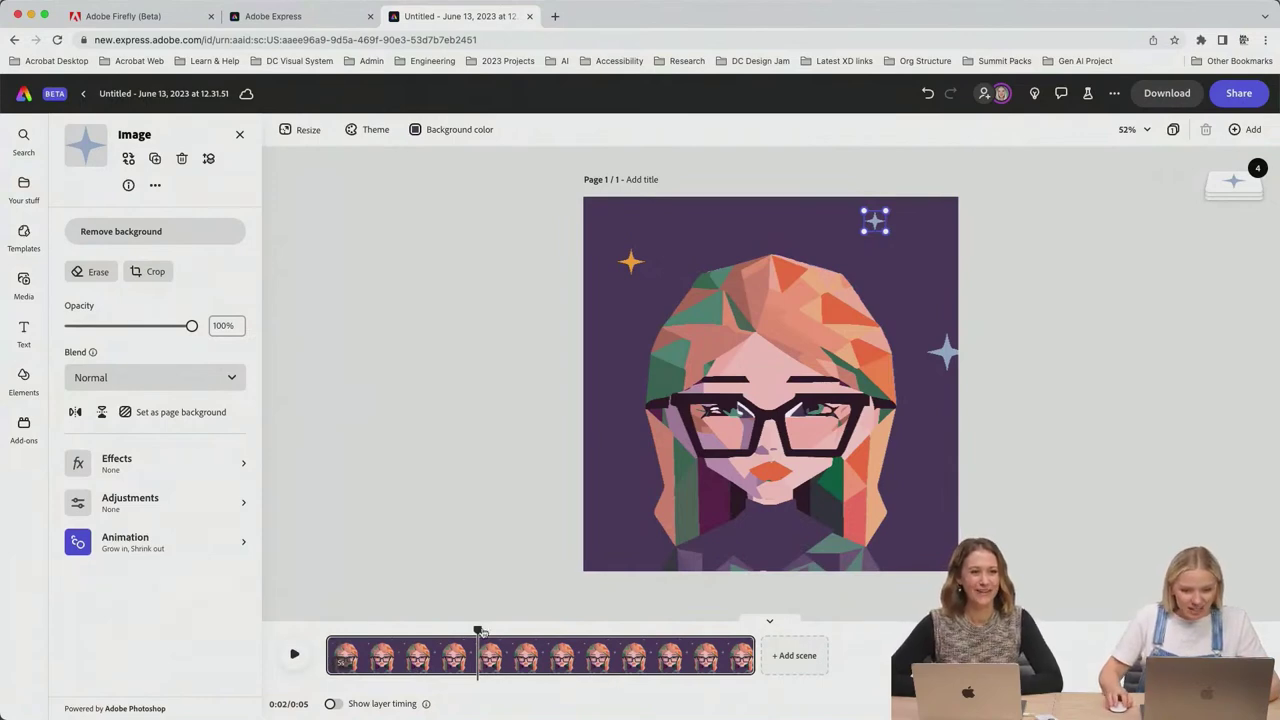
{"action": "left_click", "coordinate": [634, 265]}
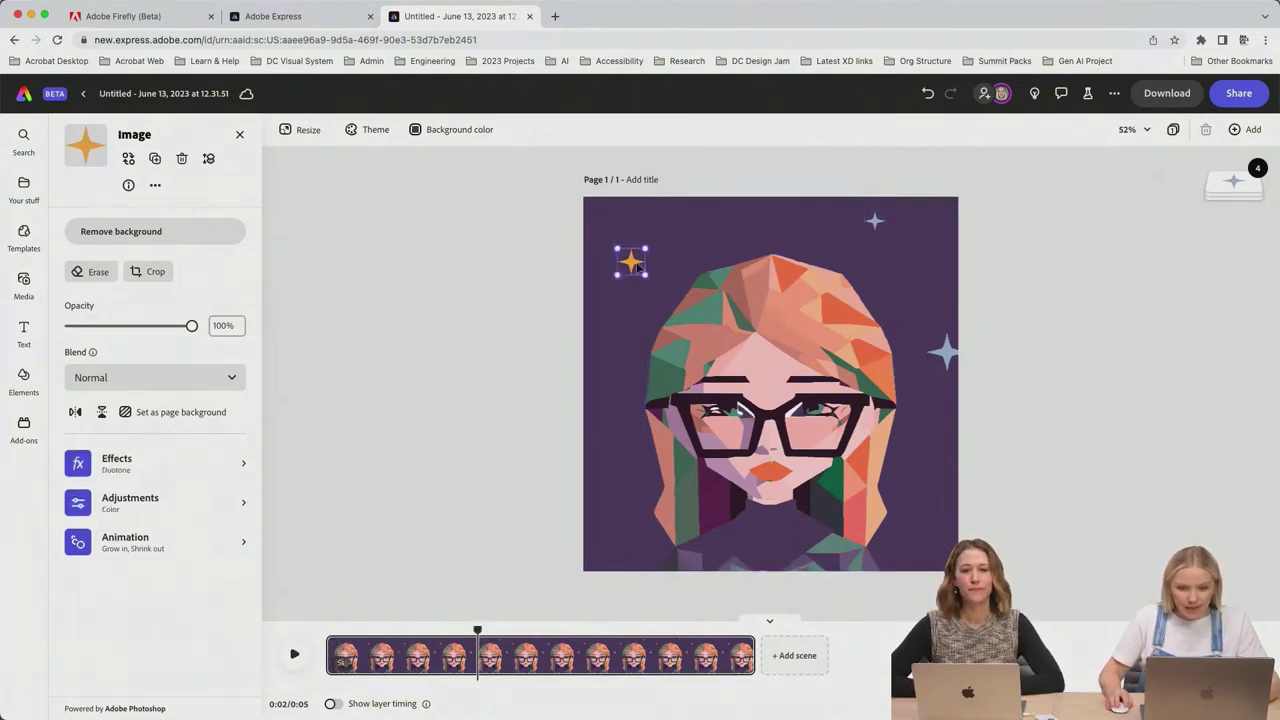
{"action": "left_click", "coordinate": [104, 465]}
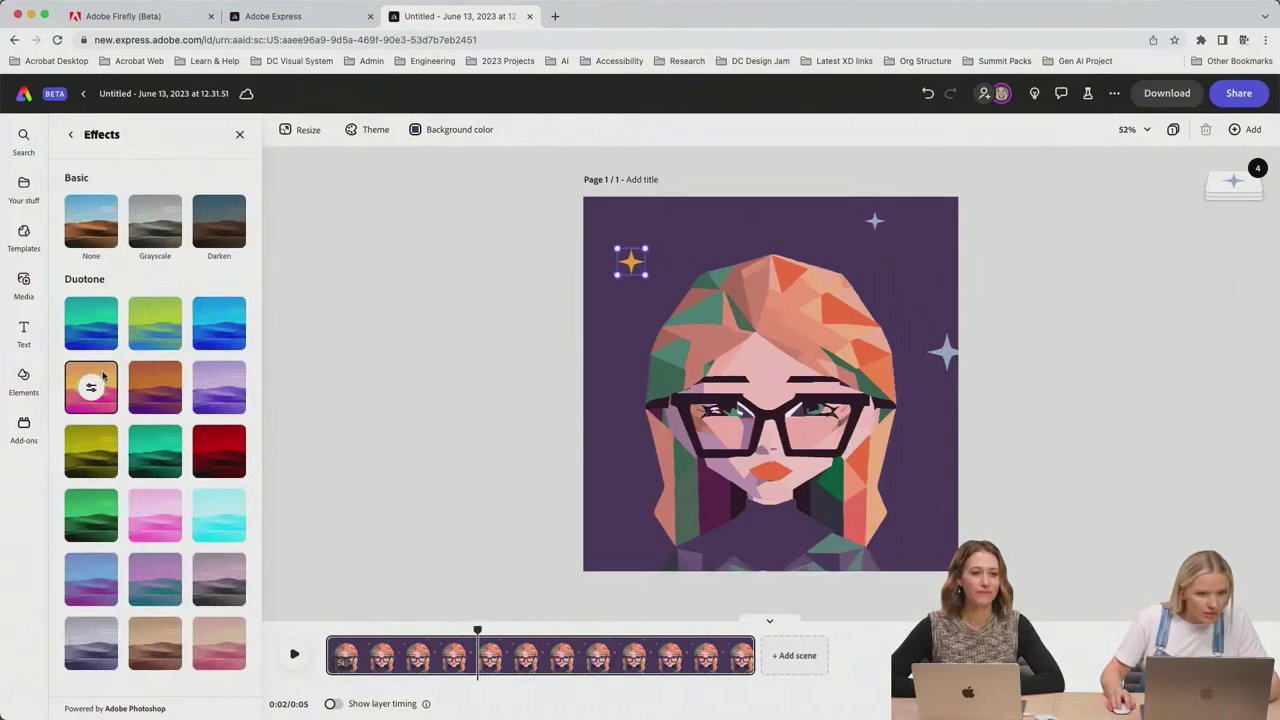
{"action": "left_click", "coordinate": [89, 390]}
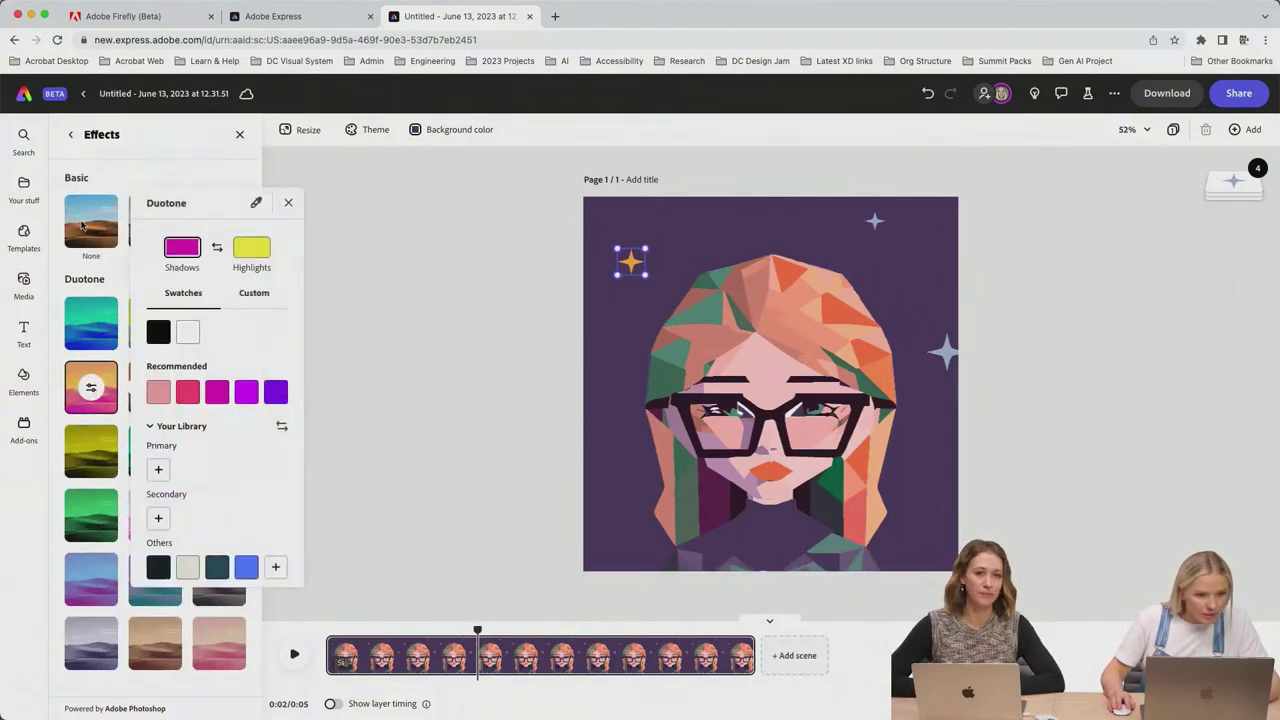
{"action": "left_click", "coordinate": [84, 226]}
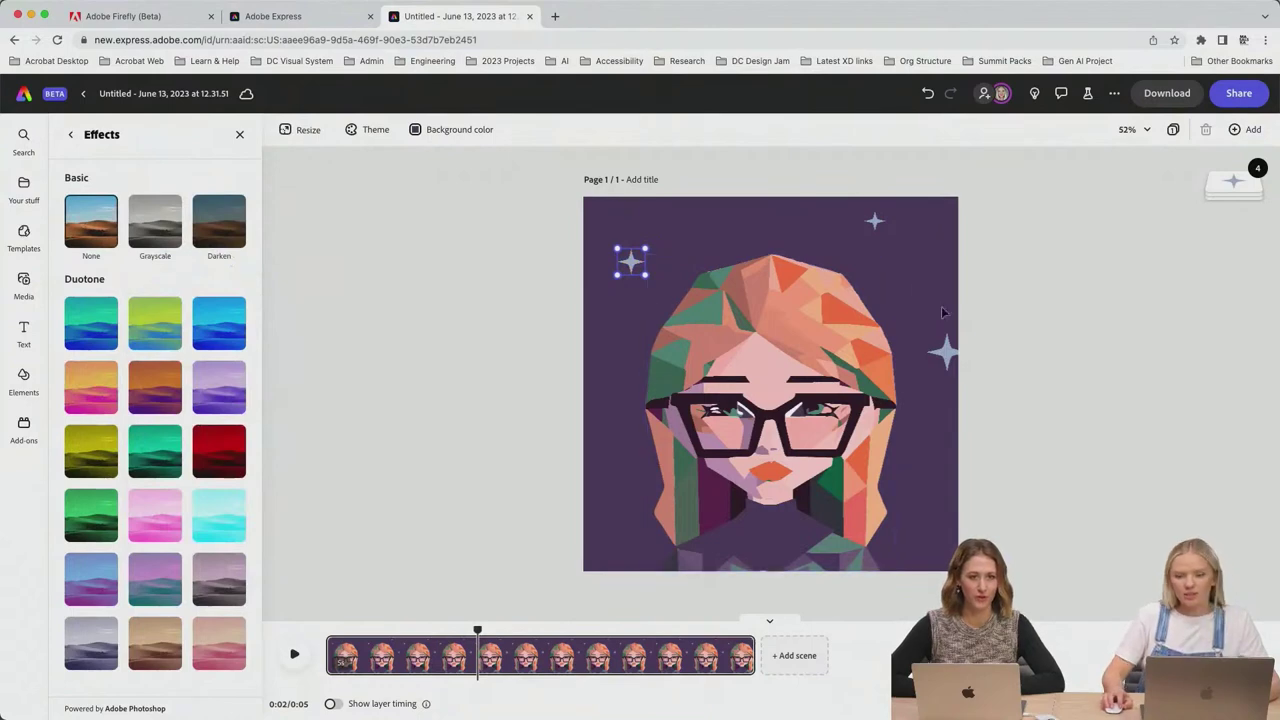
{"action": "left_click", "coordinate": [70, 135]}
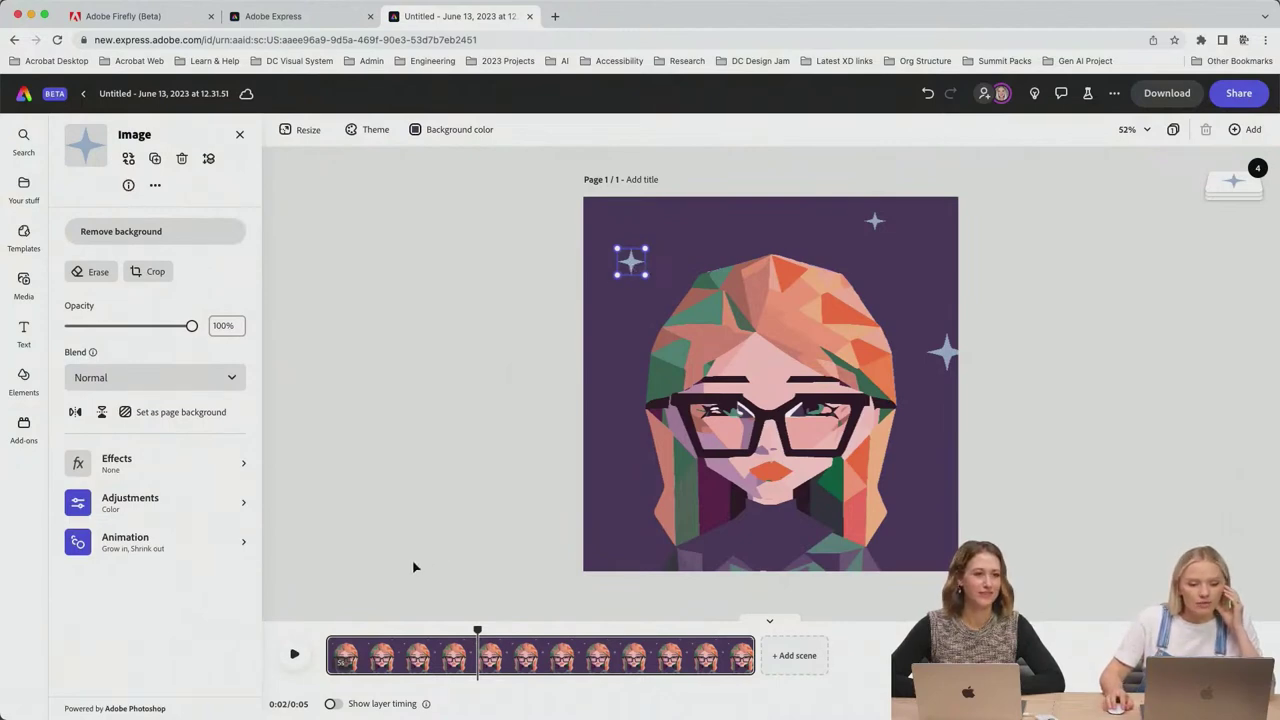
Step: Play back the scene to preview all three blue stars animating, and pause around the 2-second mark
{"action": "left_click", "coordinate": [294, 654]}
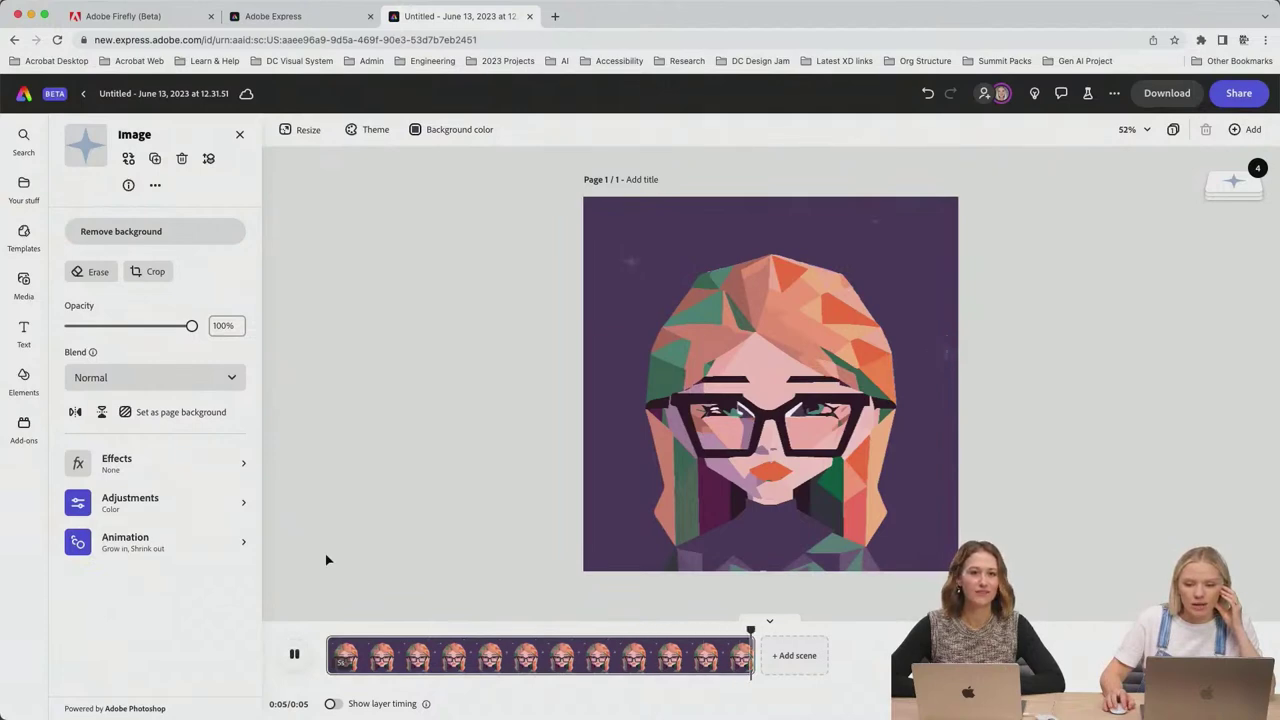
{"action": "left_click", "coordinate": [294, 654]}
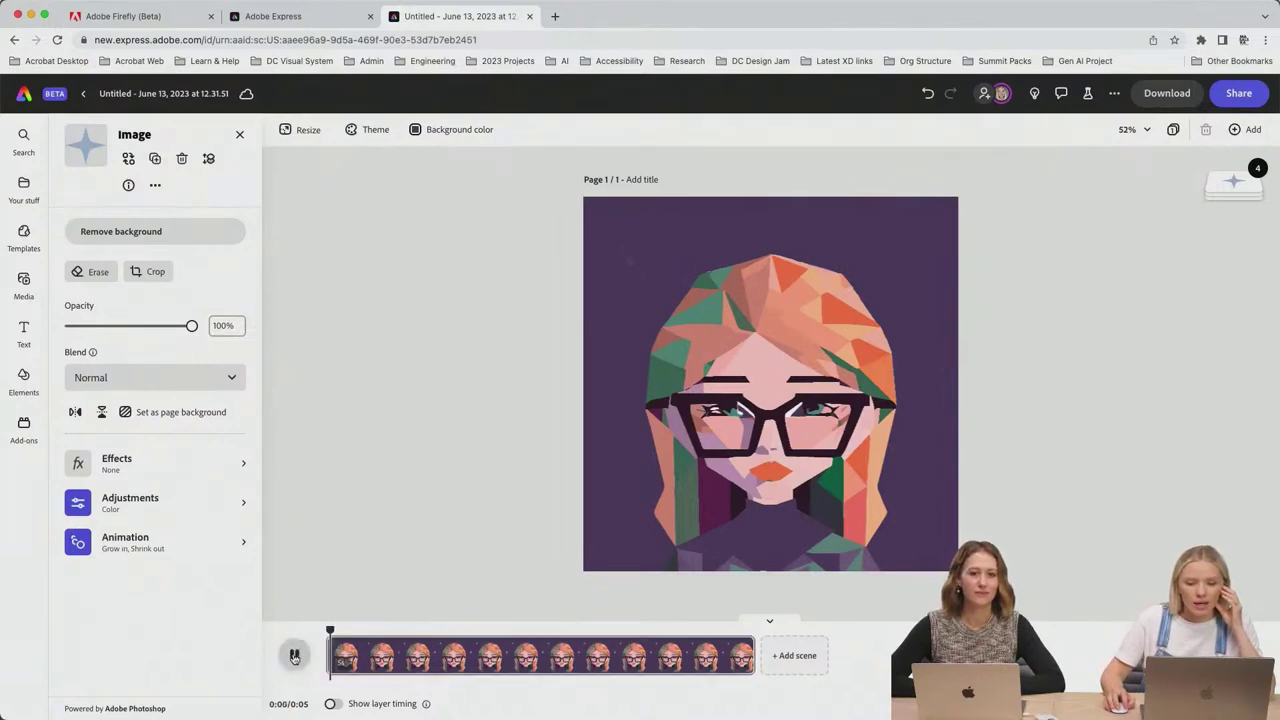
{"action": "key", "text": "space"}
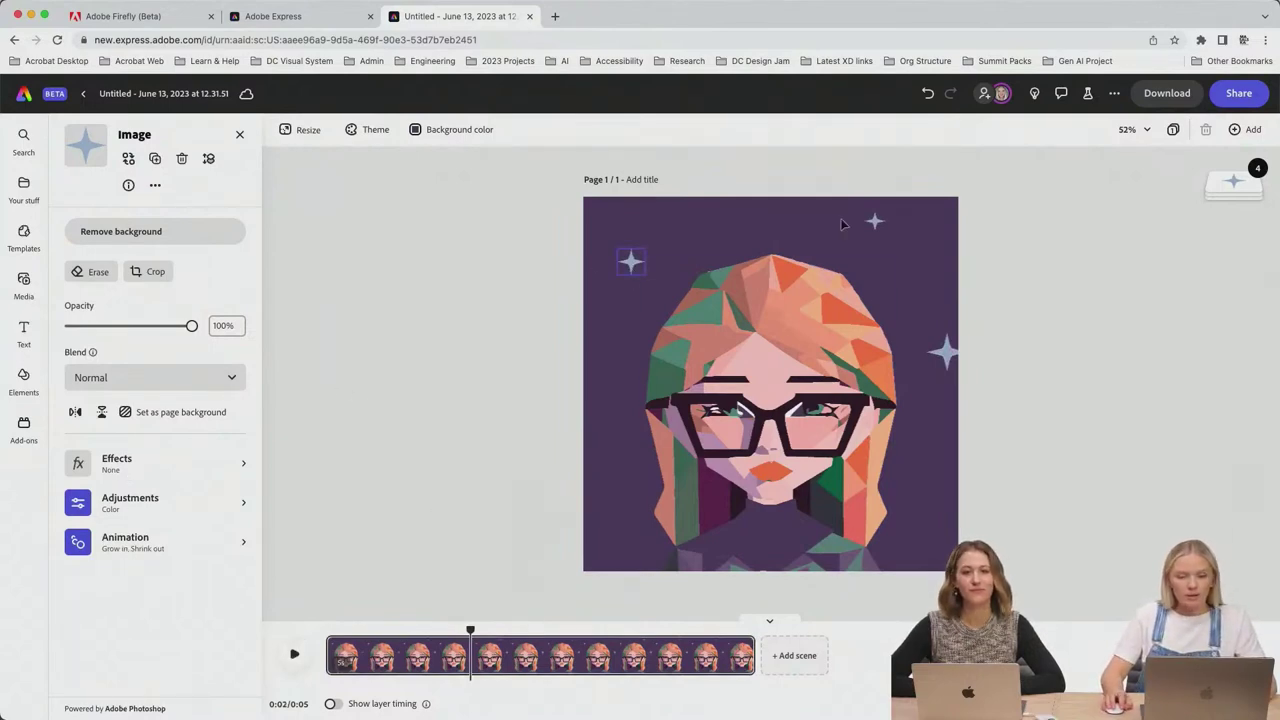
Step: Set the personality of the upper-left star's Grow in animation to Smooth
{"action": "left_click", "coordinate": [143, 545]}
{"action": "mouse_move", "coordinate": [98, 208]}
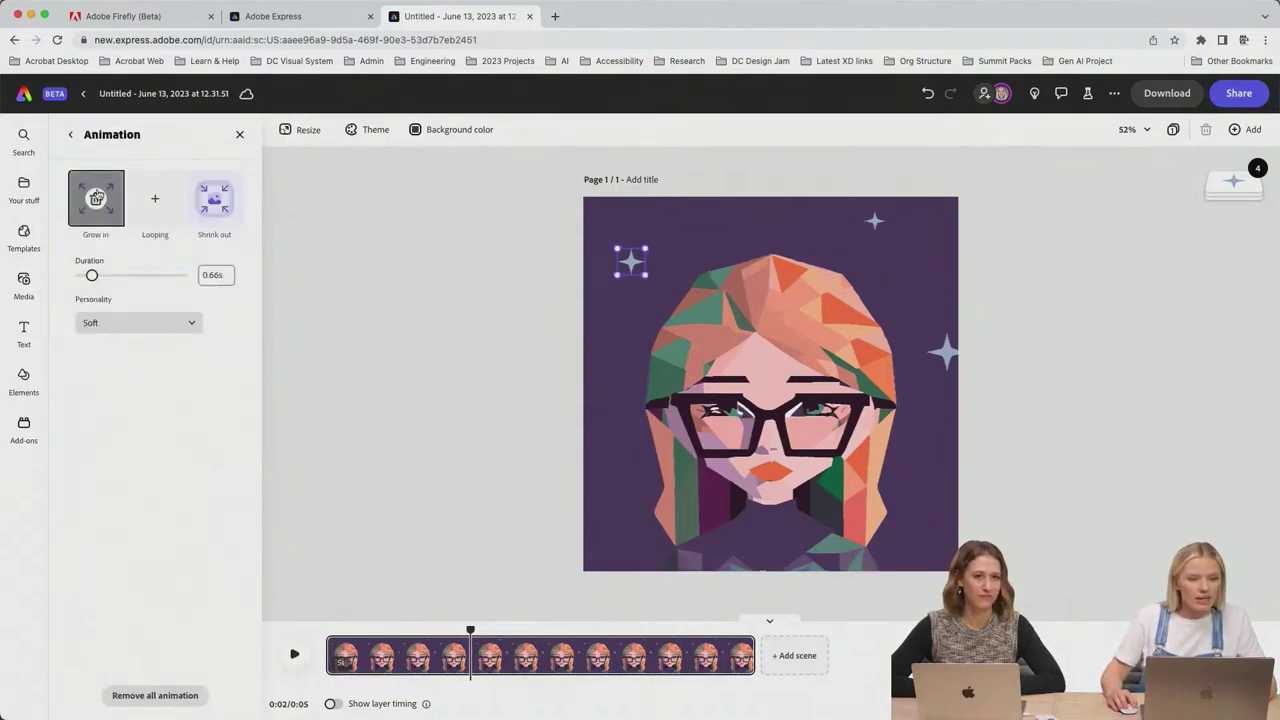
{"action": "left_click", "coordinate": [120, 323]}
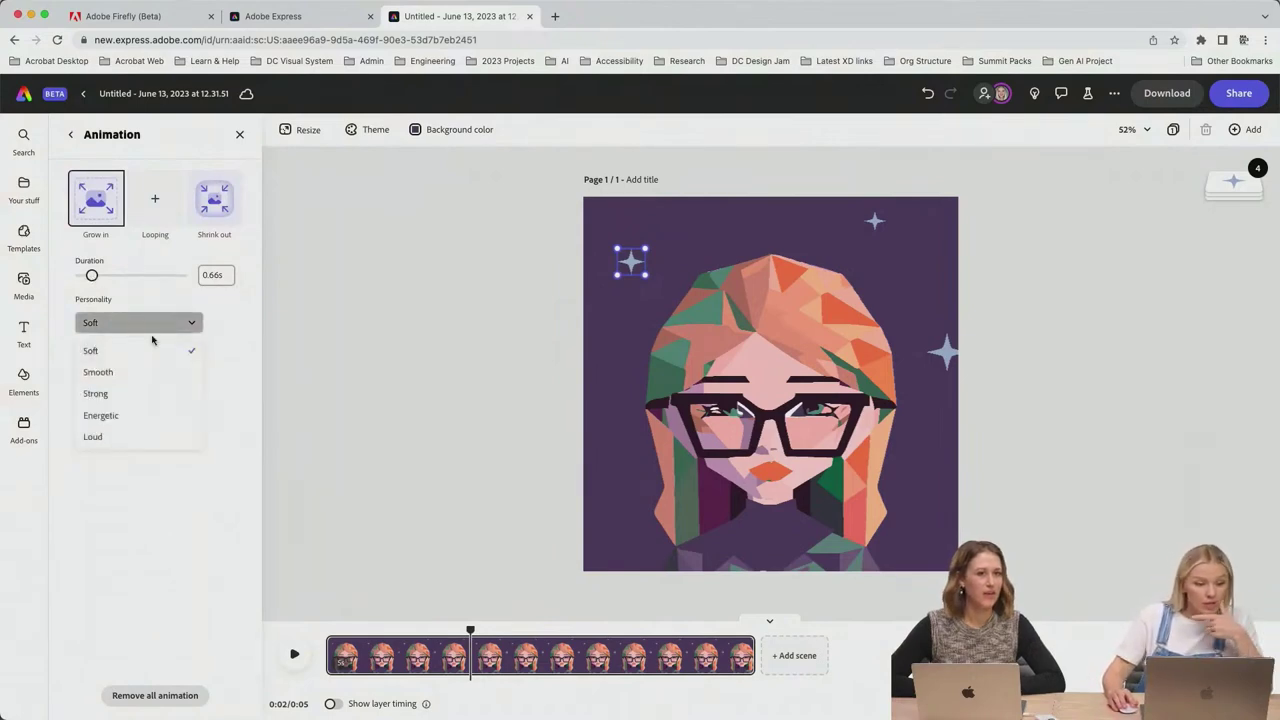
{"action": "left_click", "coordinate": [168, 375]}
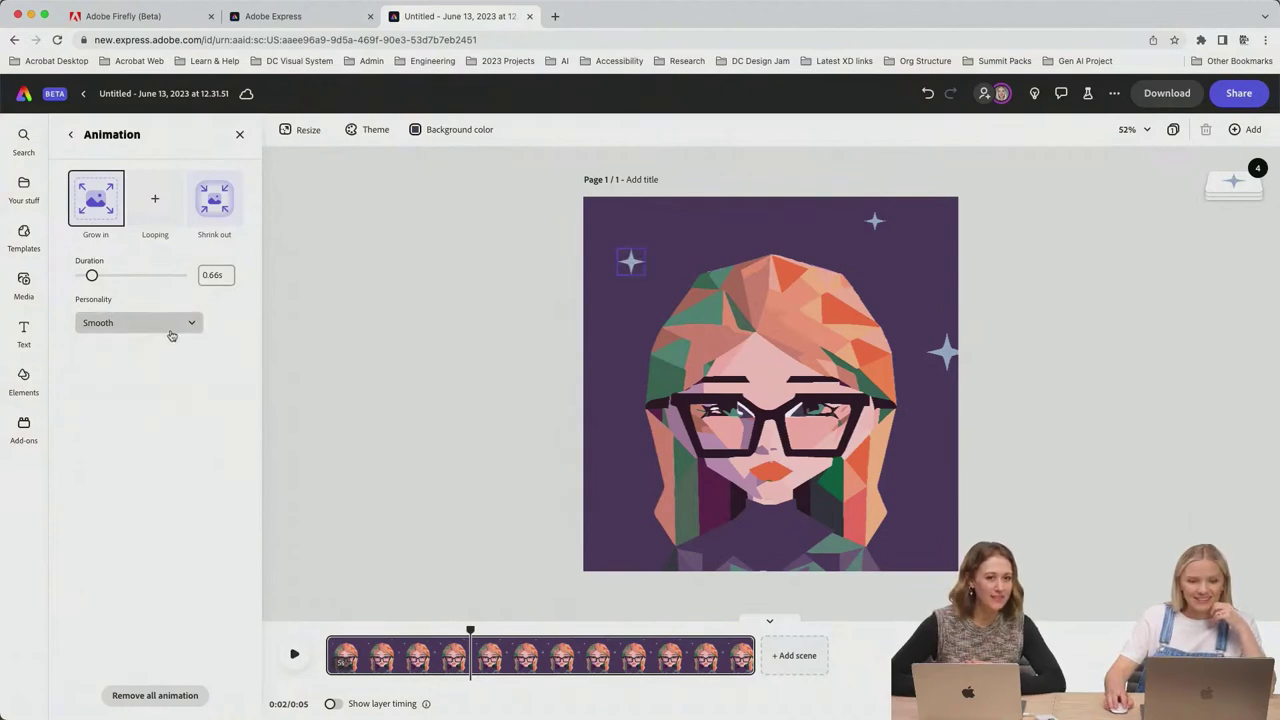
Step: Add the Breathe looping animation to the upper-left star and play the scene to preview it
{"action": "left_click", "coordinate": [148, 196]}
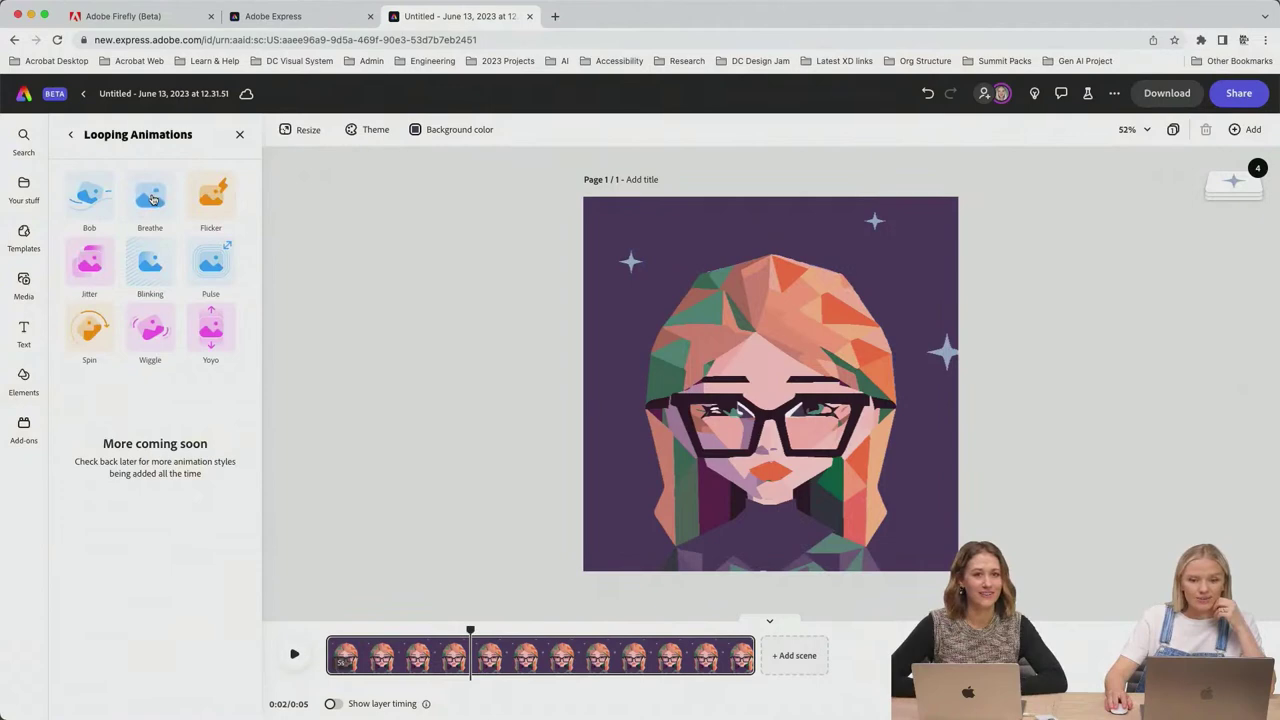
{"action": "left_click", "coordinate": [152, 199]}
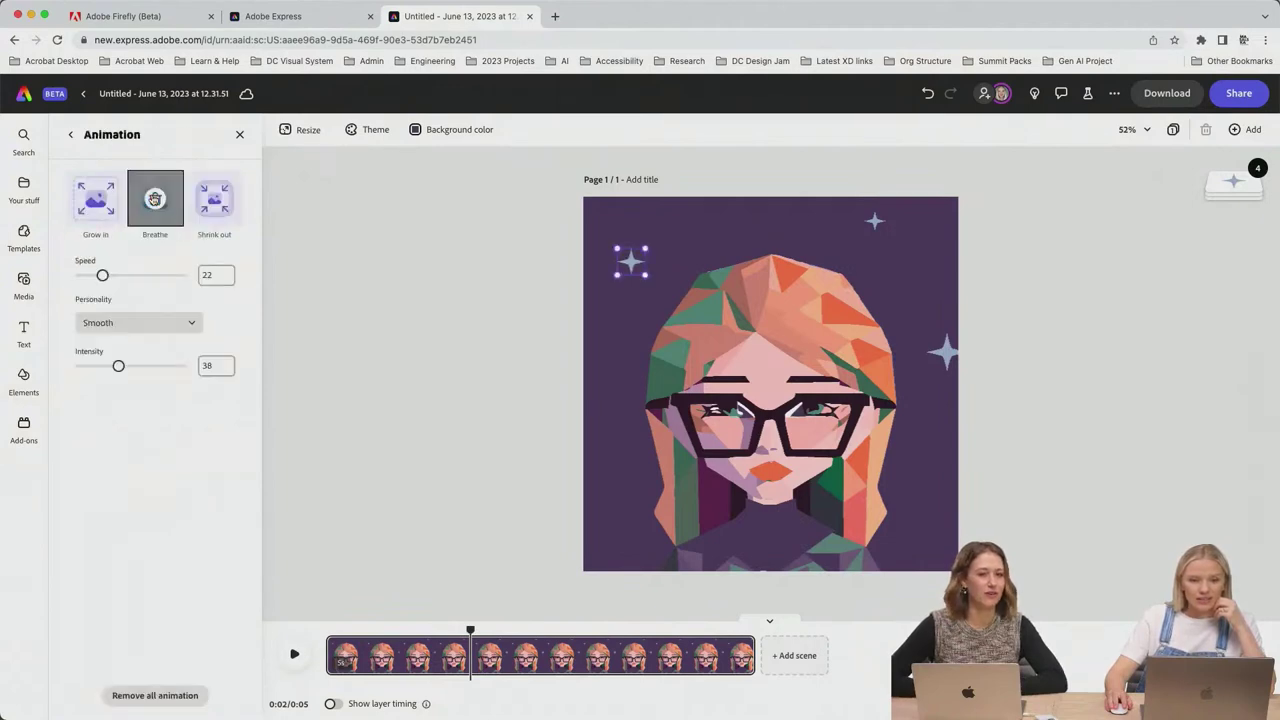
{"action": "left_click", "coordinate": [293, 654]}
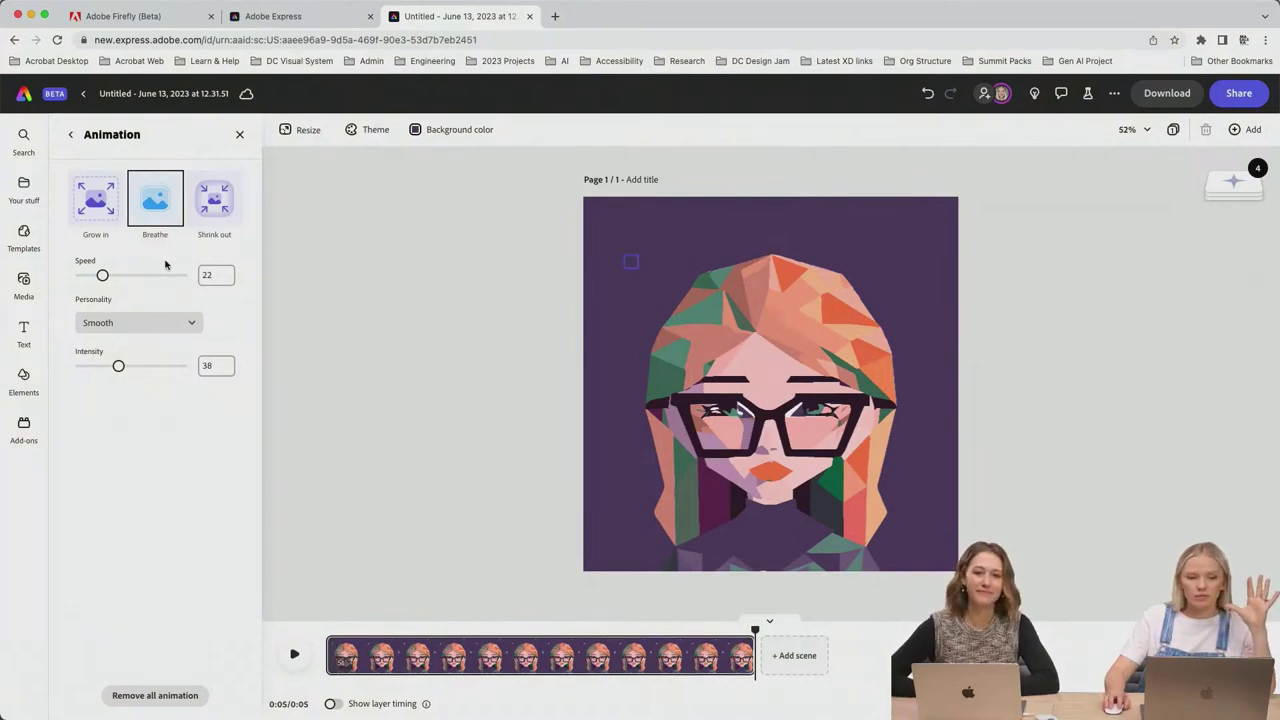
Step: Remove the Grow in and Shrink out animations from the upper-left star and select the small upper-right star
{"action": "left_click", "coordinate": [107, 205]}
{"action": "left_click", "coordinate": [96, 200]}
{"action": "left_click", "coordinate": [216, 202]}
{"action": "left_click", "coordinate": [216, 202]}
{"action": "left_click", "coordinate": [875, 221]}
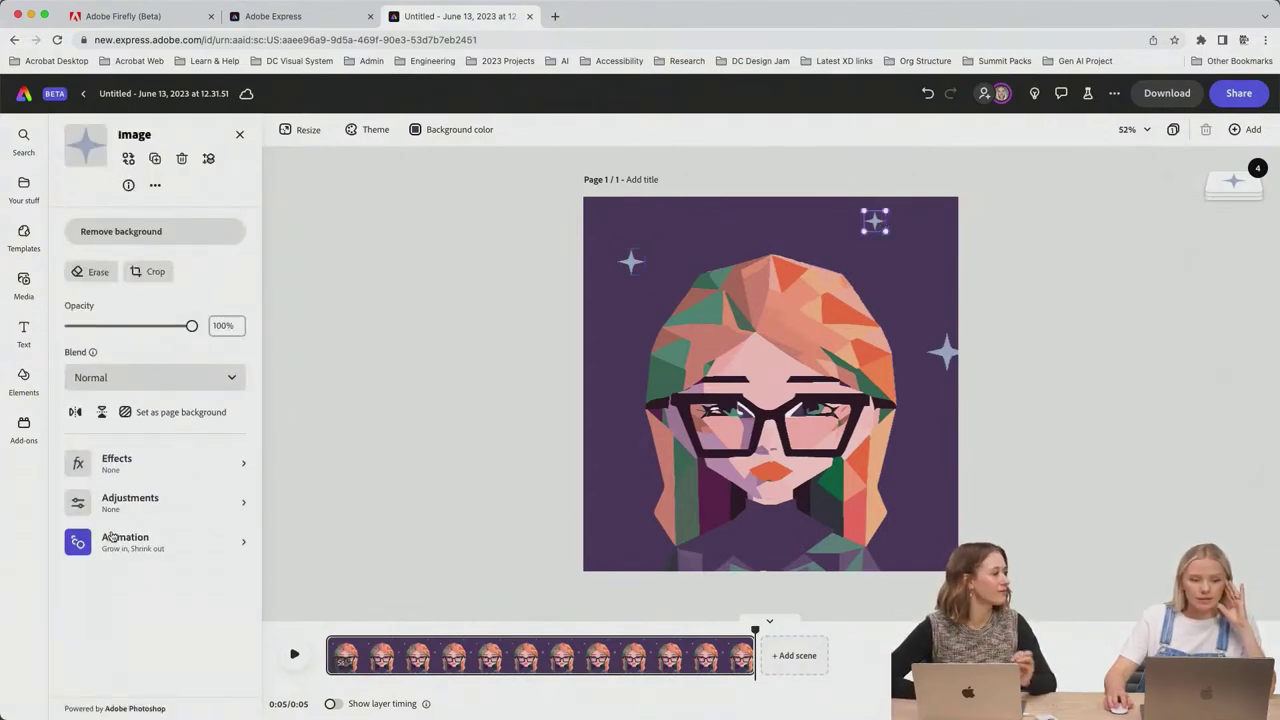
Step: Replace the small upper-right star's Grow in animation with the Breathe looping animation and set its speed to 58
{"action": "left_click", "coordinate": [128, 545]}
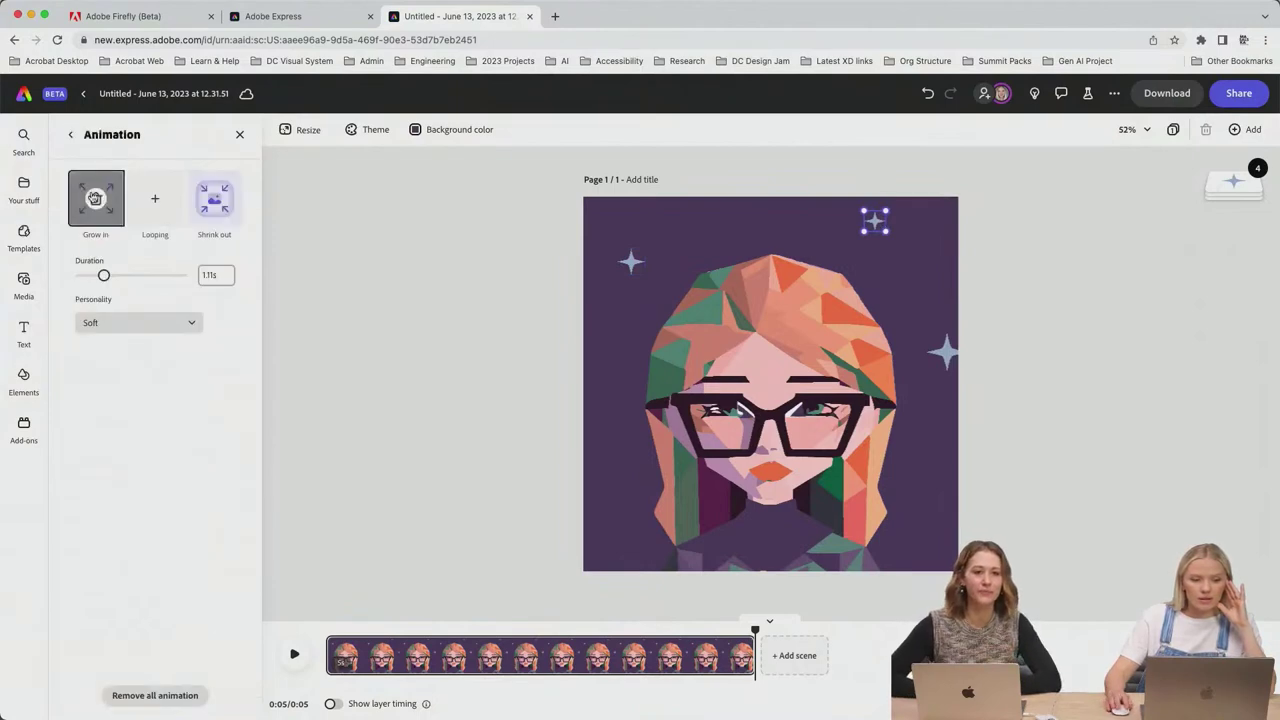
{"action": "left_click", "coordinate": [96, 199]}
{"action": "left_click", "coordinate": [213, 201]}
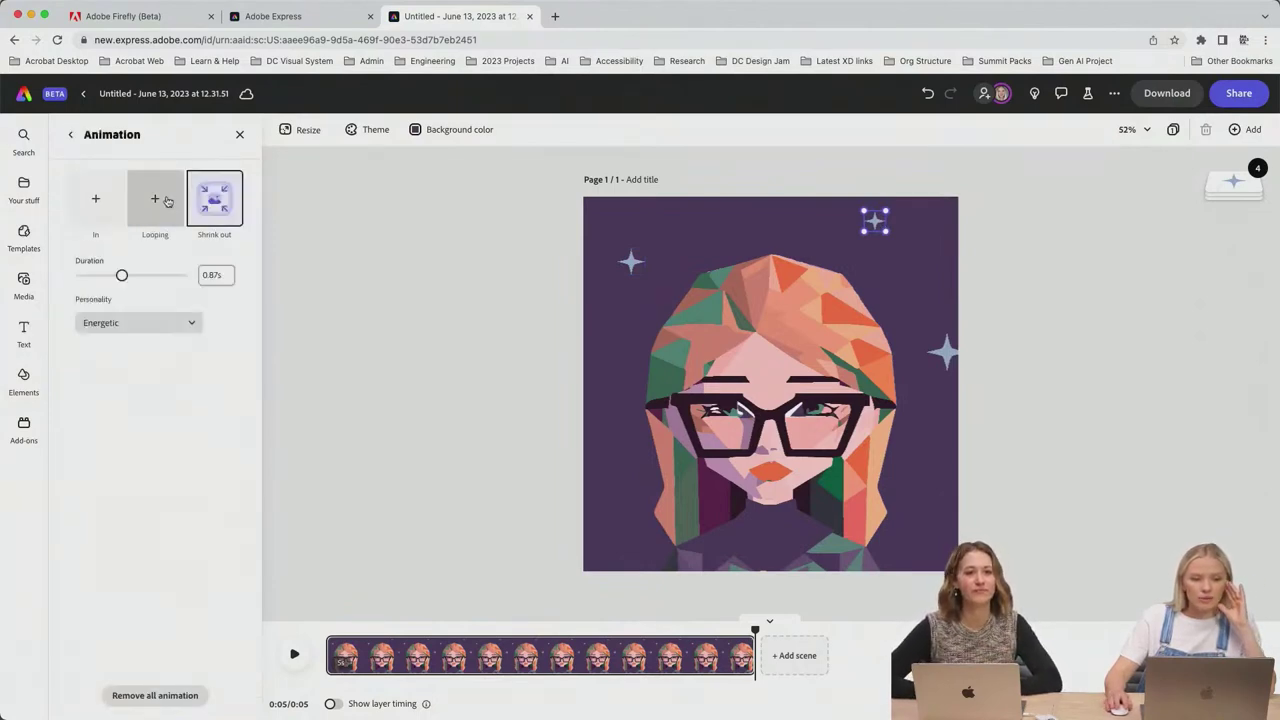
{"action": "left_click", "coordinate": [155, 199]}
{"action": "left_click", "coordinate": [150, 204]}
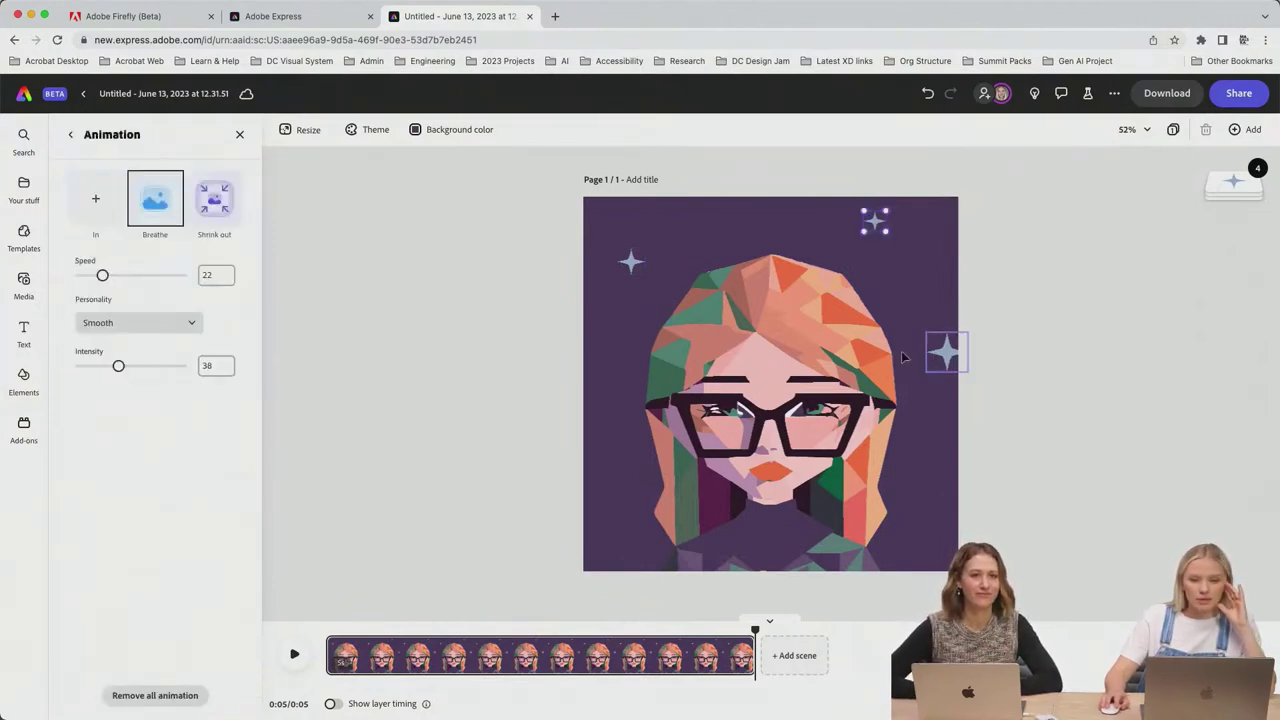
{"action": "left_click_drag", "start_coordinate": [103, 276], "coordinate": [139, 276]}
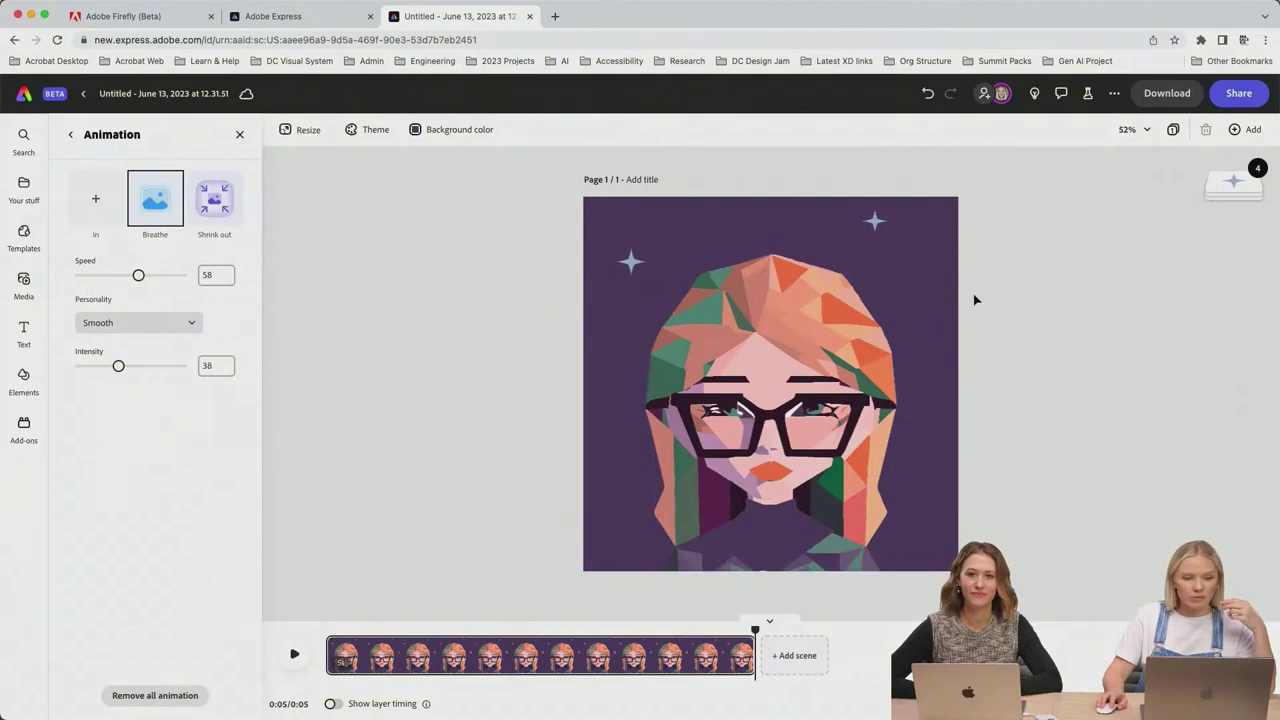
Step: Remove the Grow in and Shrink out animations from the star at the canvas's right edge and give it the Breathe looping animation
{"action": "left_click", "coordinate": [24, 380]}
{"action": "left_click", "coordinate": [957, 353]}
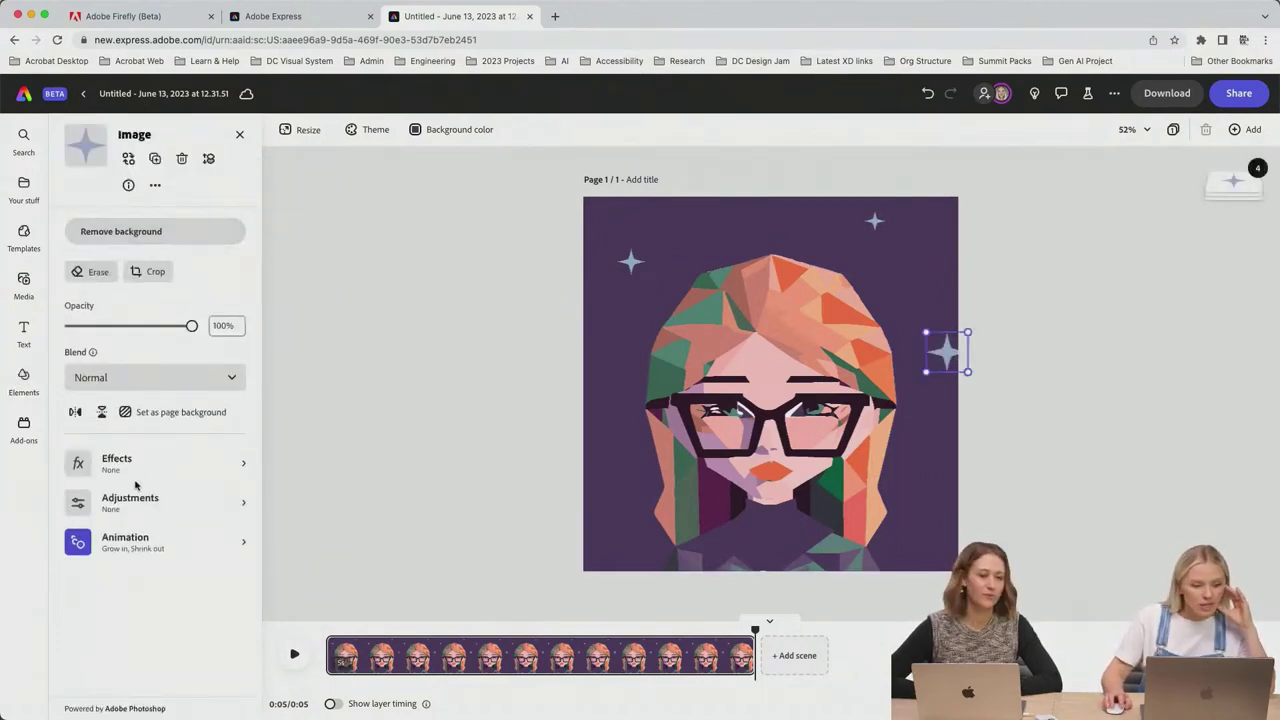
{"action": "left_click", "coordinate": [135, 538]}
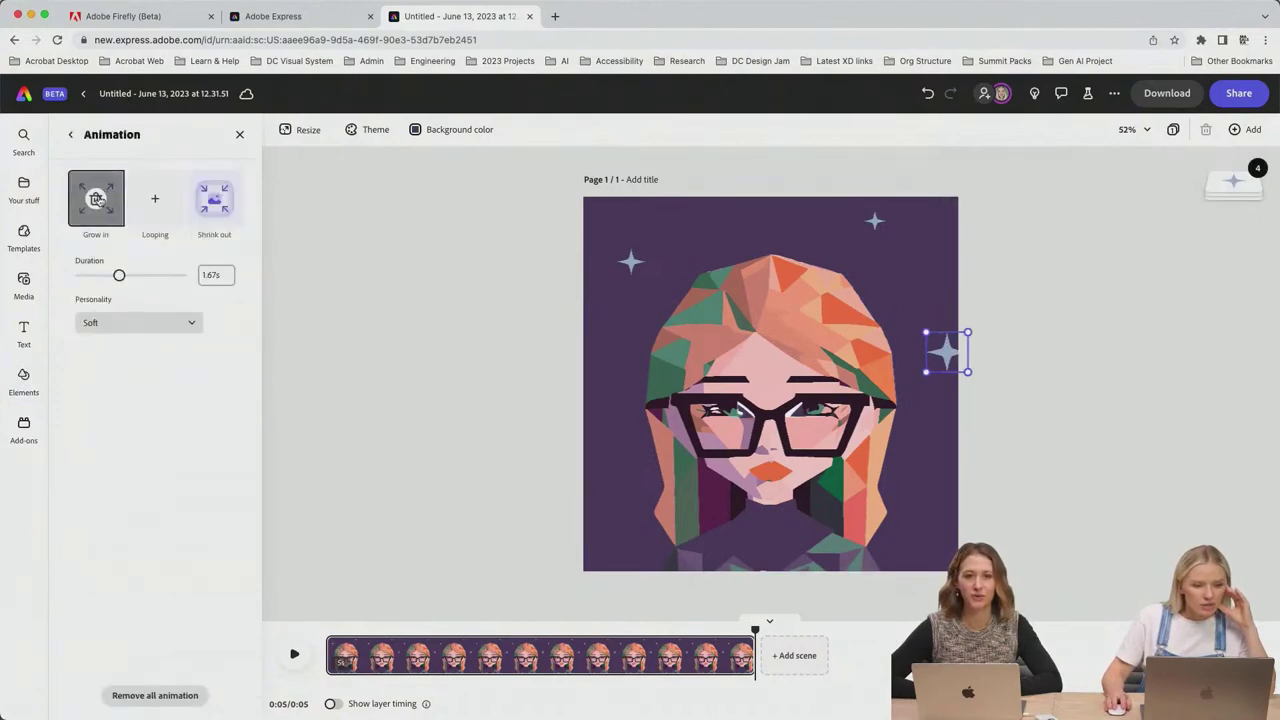
{"action": "left_click", "coordinate": [96, 198]}
{"action": "left_click", "coordinate": [215, 200]}
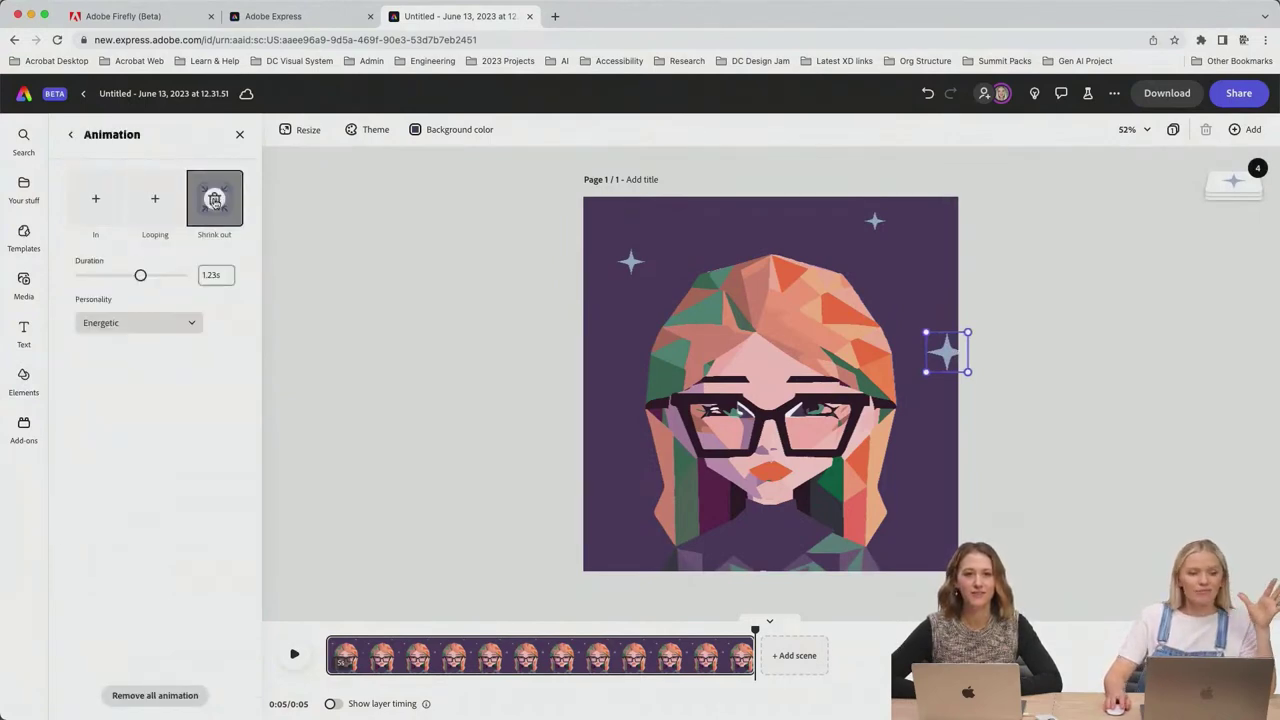
{"action": "left_click", "coordinate": [214, 200]}
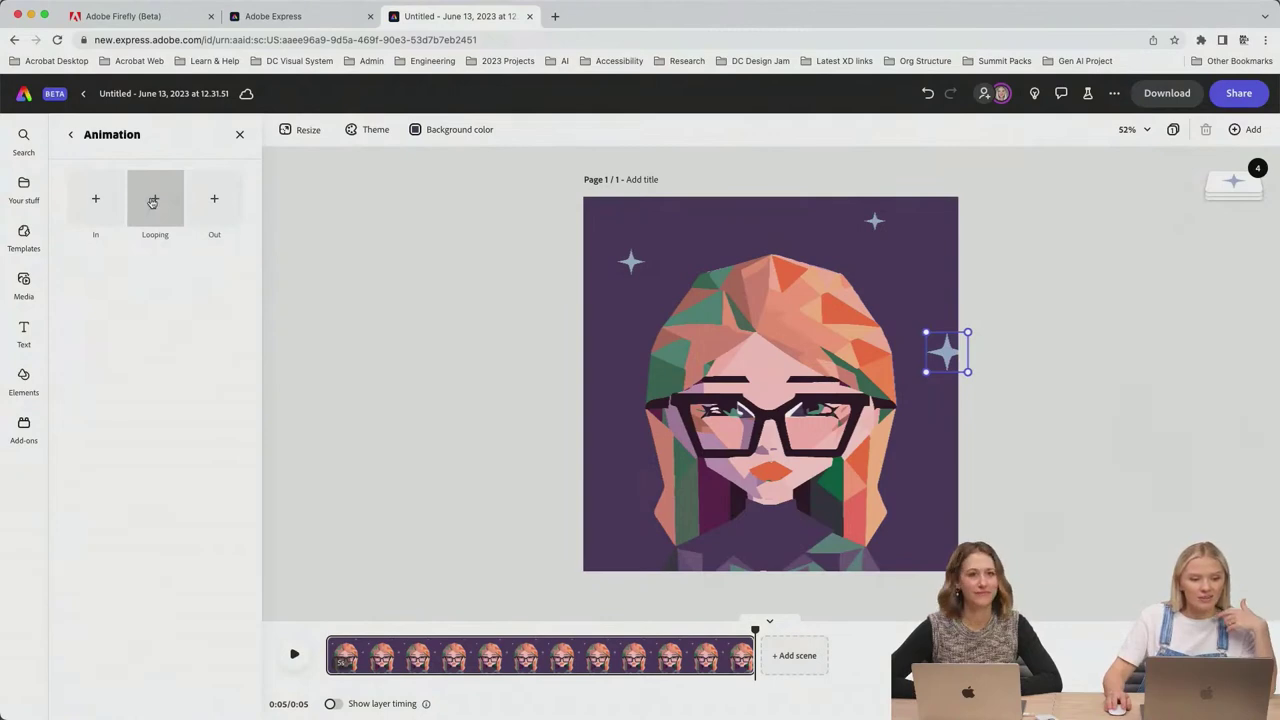
{"action": "left_click", "coordinate": [153, 201]}
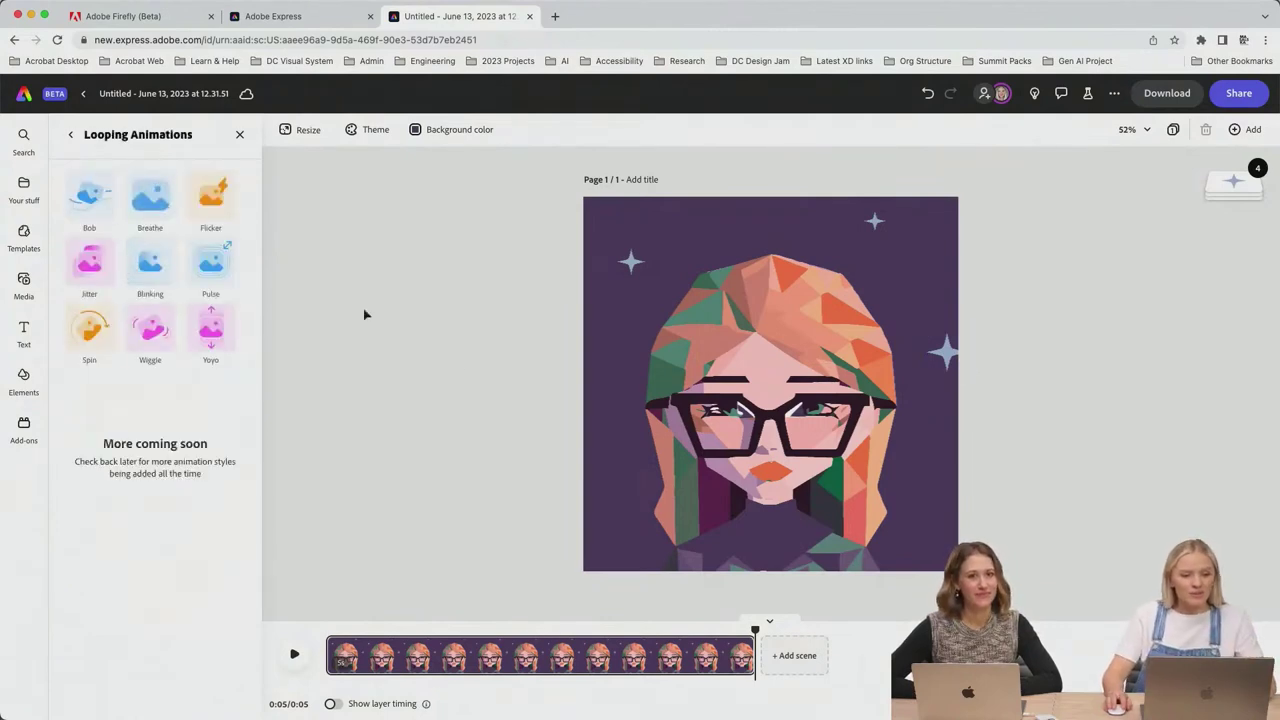
{"action": "left_click", "coordinate": [150, 196]}
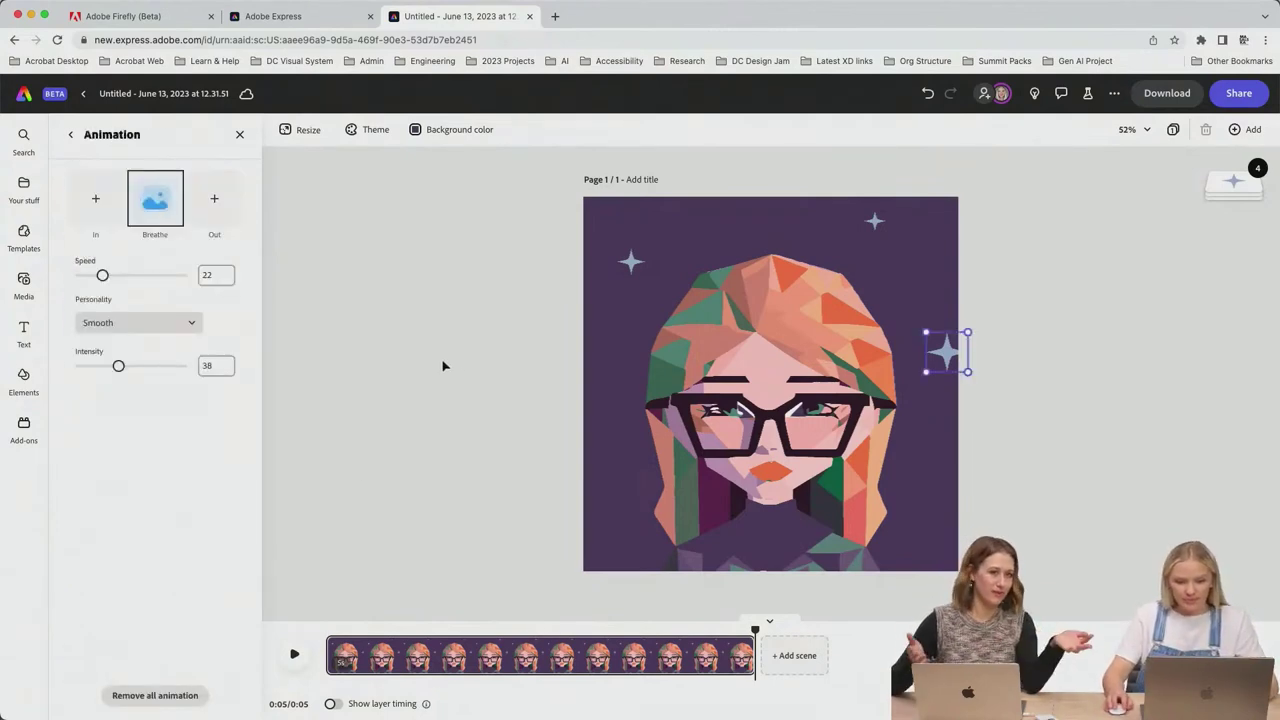
Step: Deselect the star and play the scene to preview the looping star animations
{"action": "left_click", "coordinate": [445, 365]}
{"action": "left_click", "coordinate": [294, 654]}
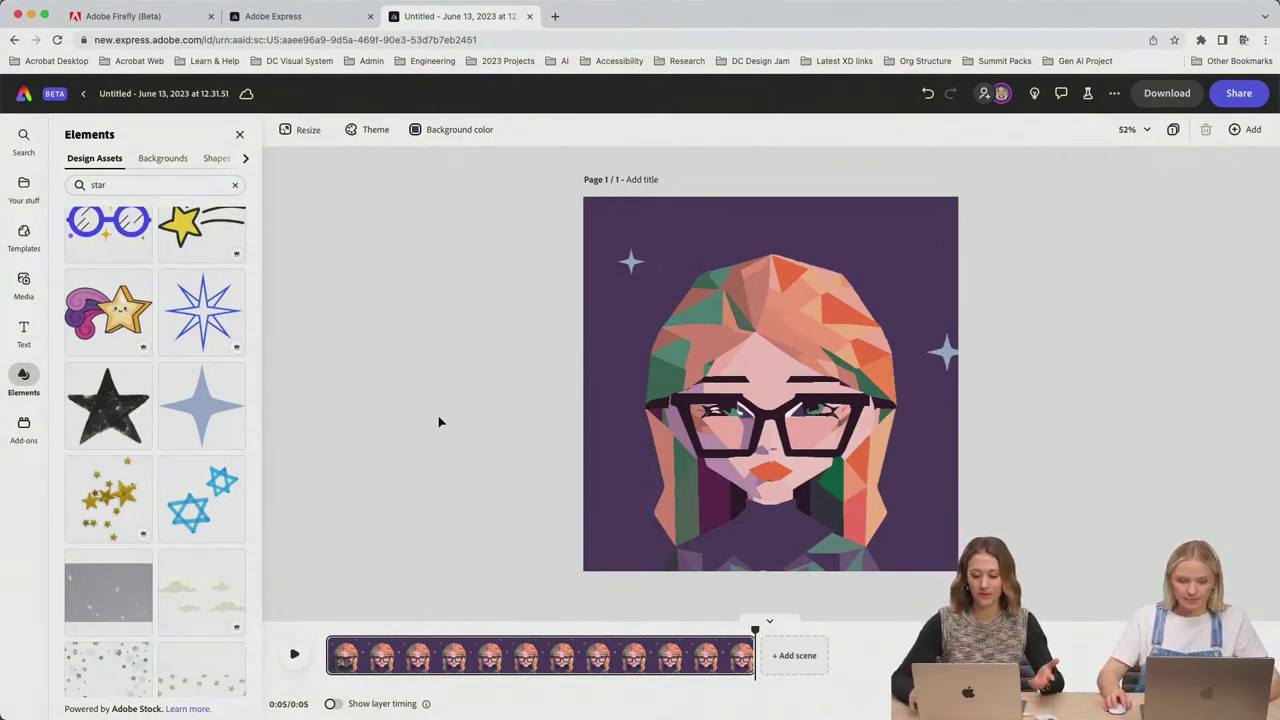
{"action": "key", "text": "super+equal"}
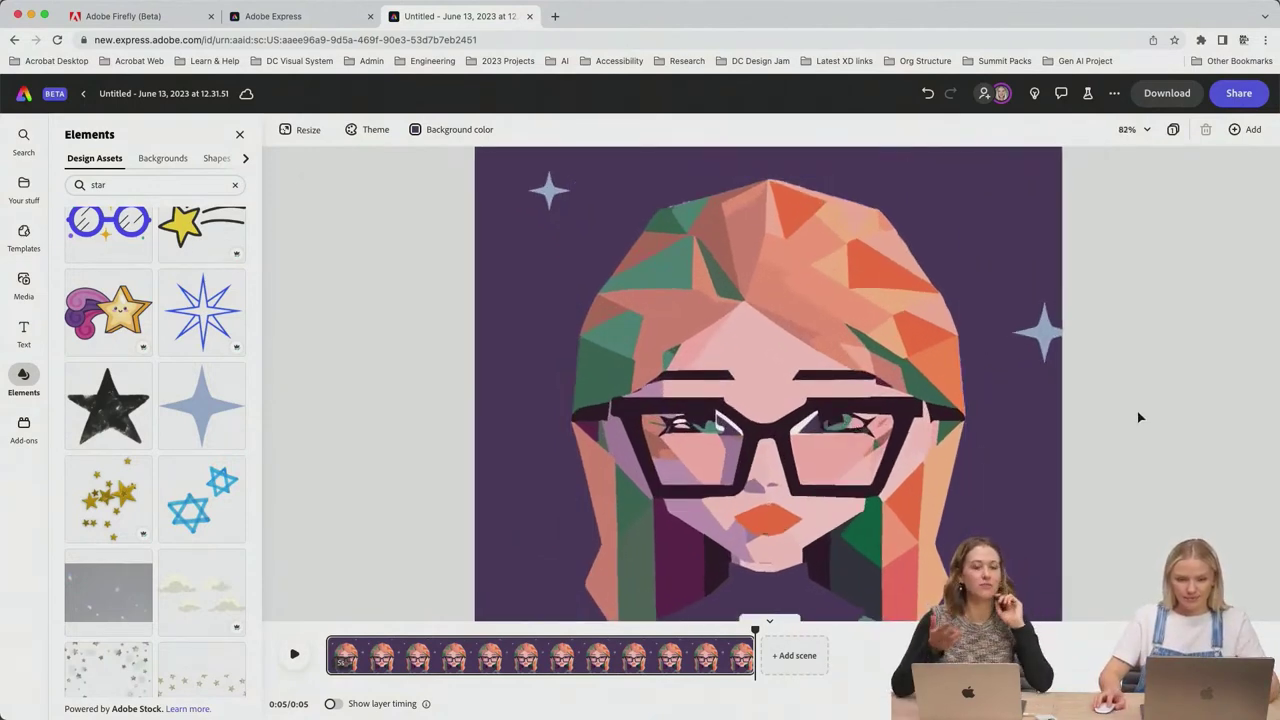
{"action": "key", "text": "super+0"}
{"action": "key", "text": "super+equal"}
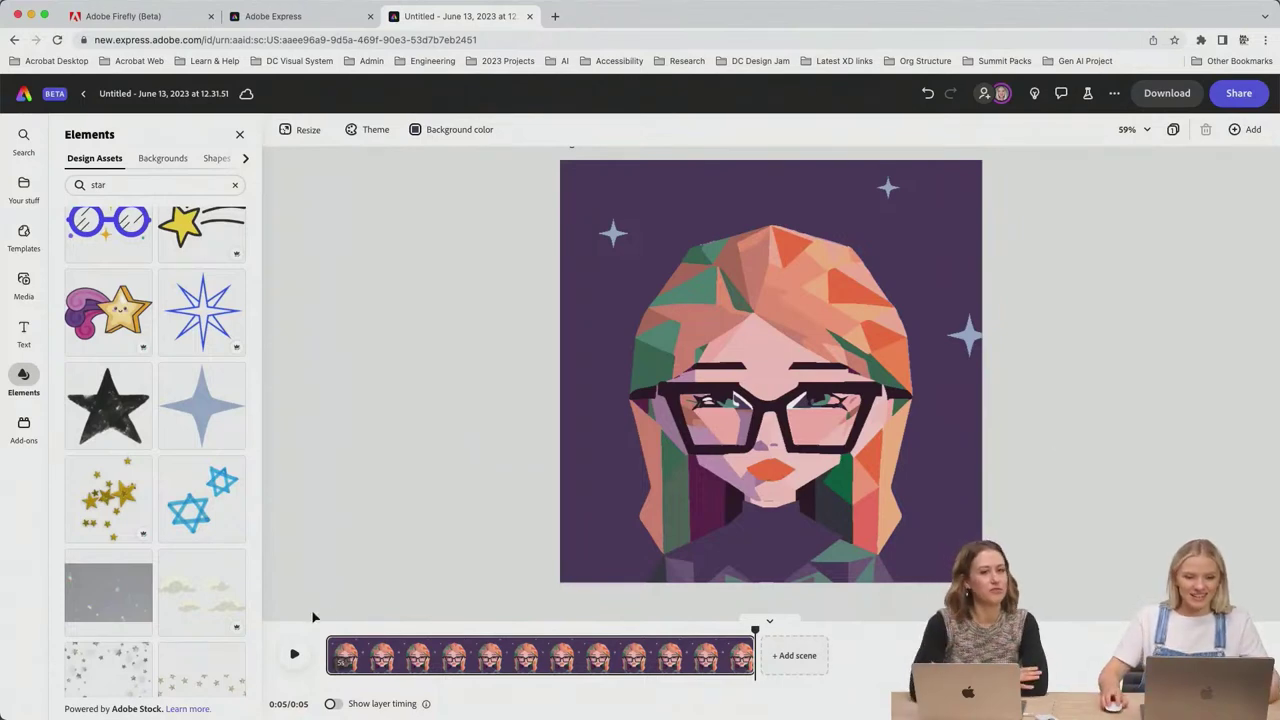
Step: Set the speed of the upper-left star's Breathe animation to 59
{"action": "left_click", "coordinate": [619, 233]}
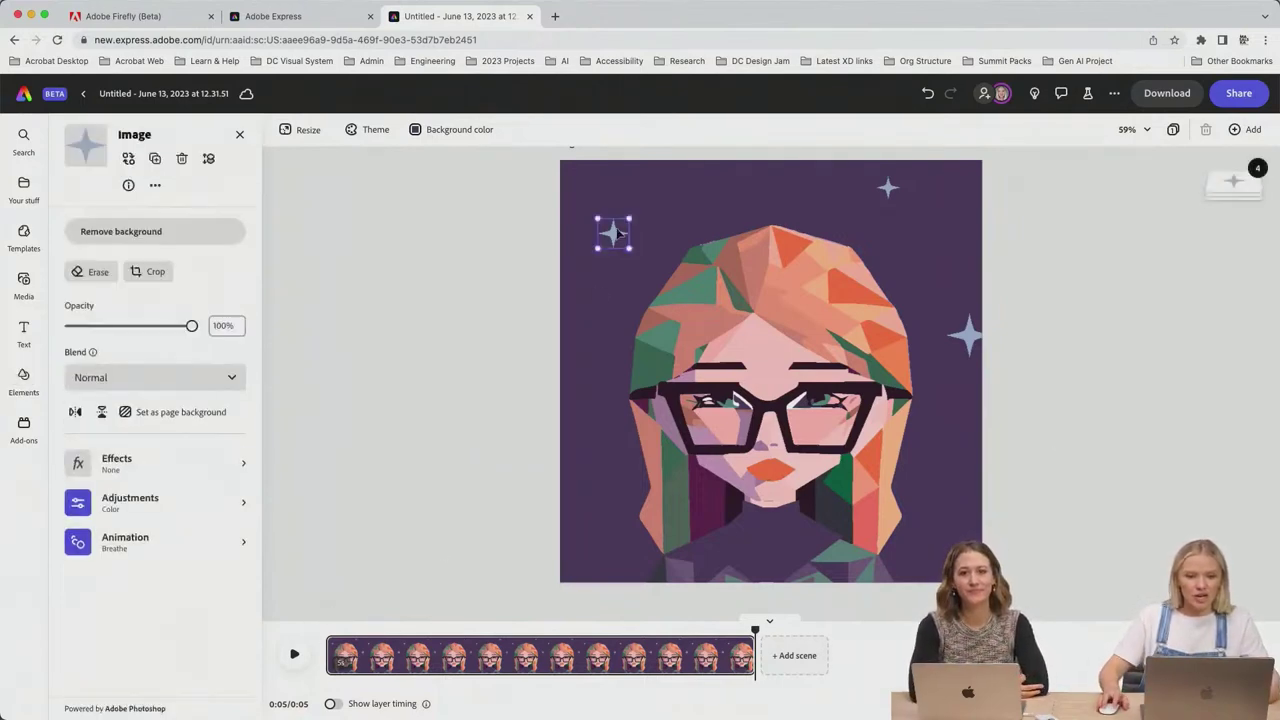
{"action": "left_click", "coordinate": [129, 549]}
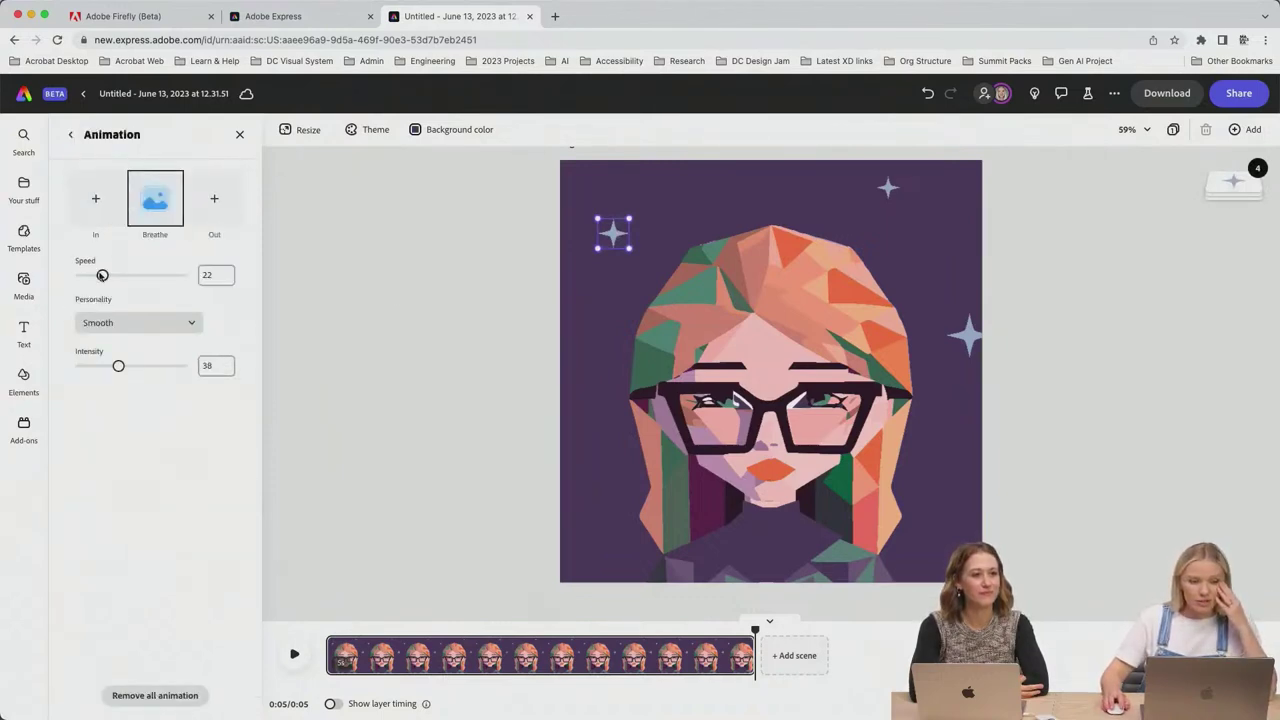
{"action": "left_click_drag", "start_coordinate": [102, 276], "coordinate": [140, 275]}
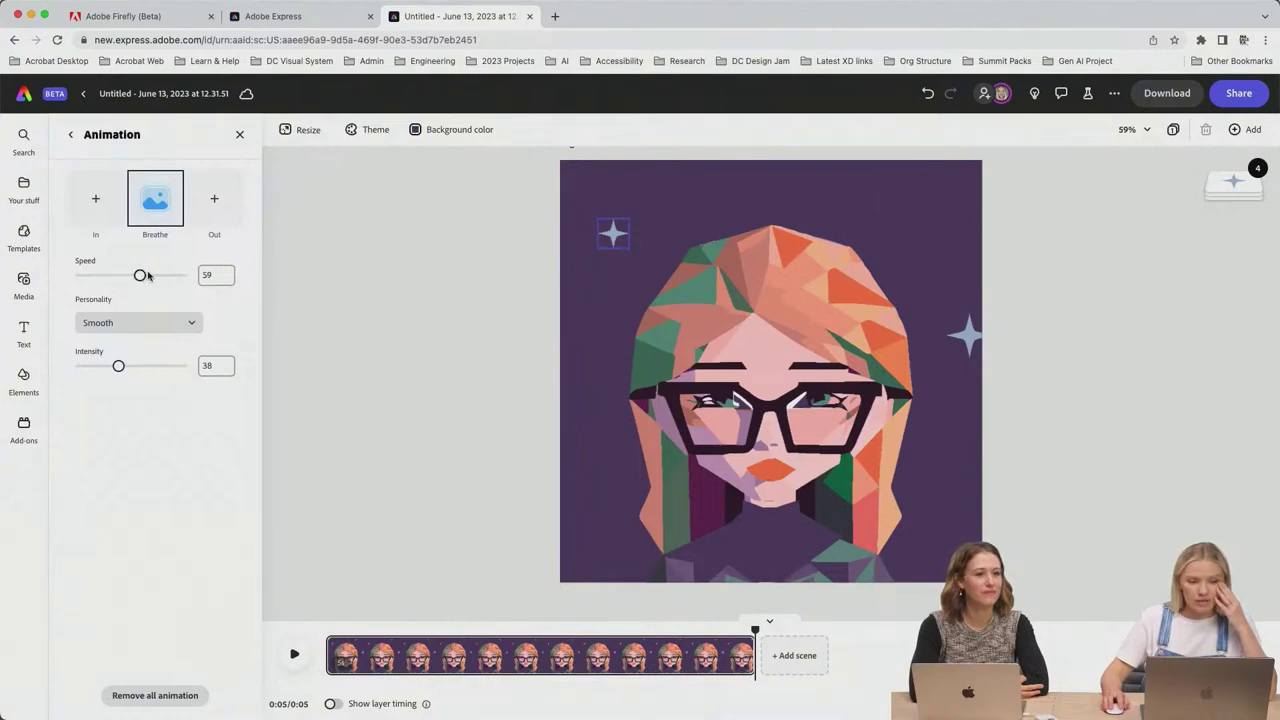
Step: Reduce the Breathe animation speed of the small upper-right star
{"action": "left_click", "coordinate": [890, 190]}
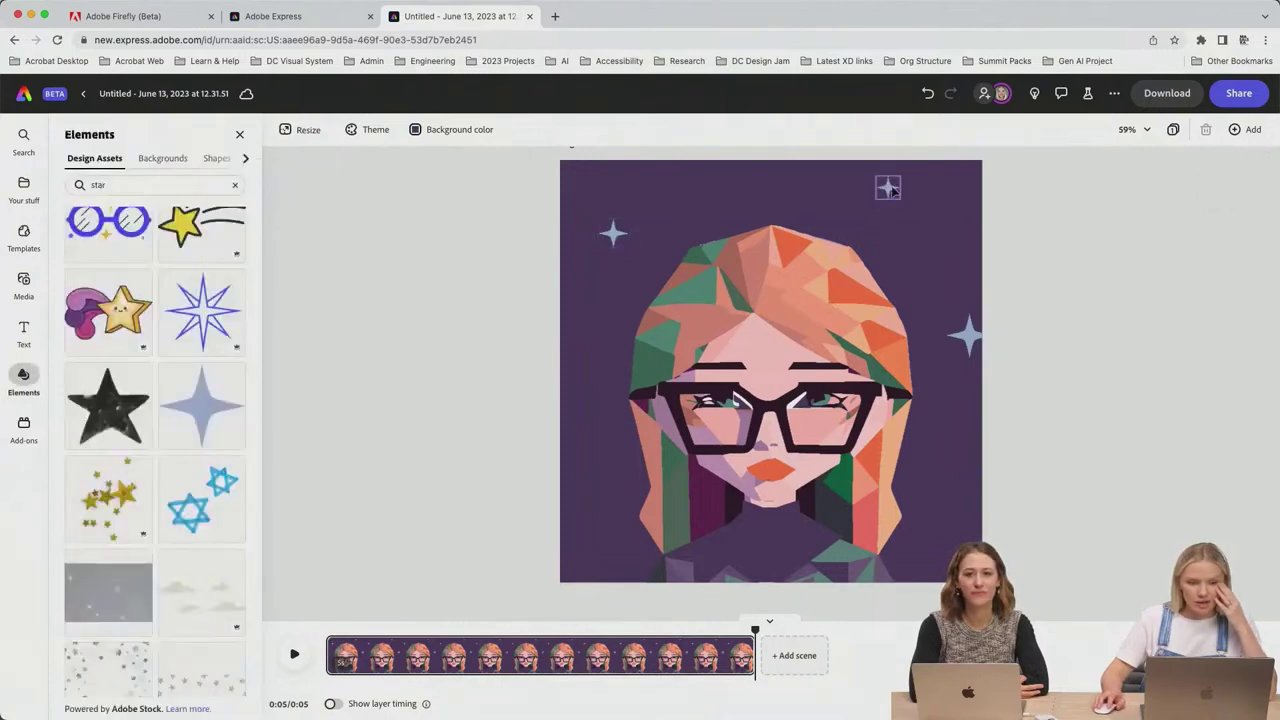
{"action": "left_click", "coordinate": [890, 190]}
{"action": "left_click", "coordinate": [133, 541]}
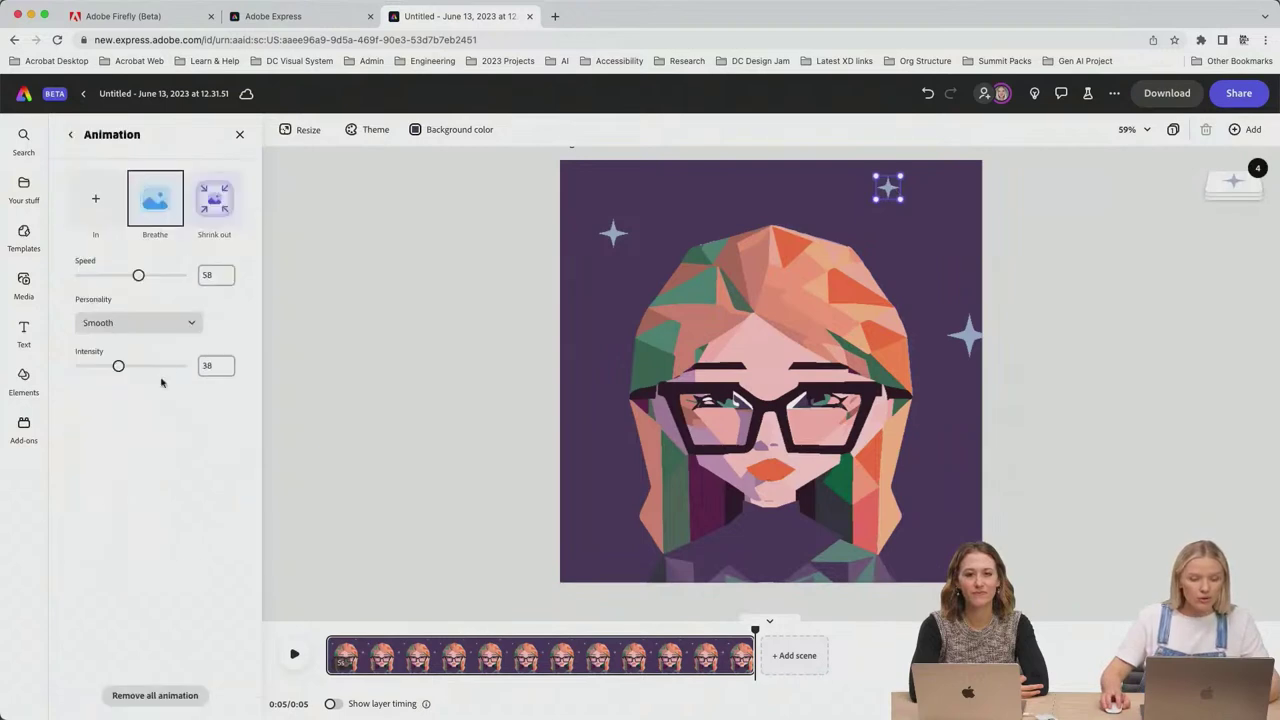
{"action": "left_click_drag", "start_coordinate": [137, 276], "coordinate": [115, 276]}
Step: Set the Breathe animation speed of the star at the canvas's right edge to 76
{"action": "left_click", "coordinate": [970, 337]}
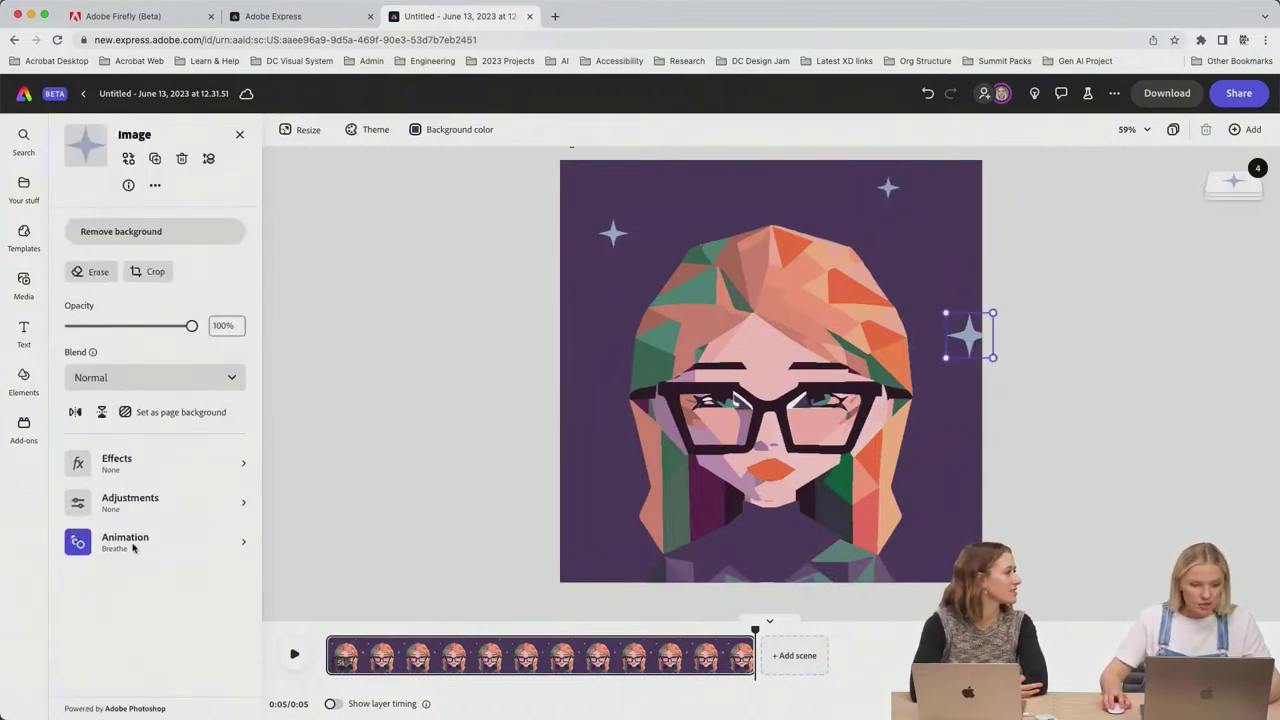
{"action": "left_click", "coordinate": [200, 541]}
{"action": "left_click_drag", "start_coordinate": [102, 275], "coordinate": [157, 275]}
Step: Try the Energetic personality on the right-edge star's Breathe animation, preview the scene, and pause around the 4-second mark
{"action": "left_click", "coordinate": [187, 325]}
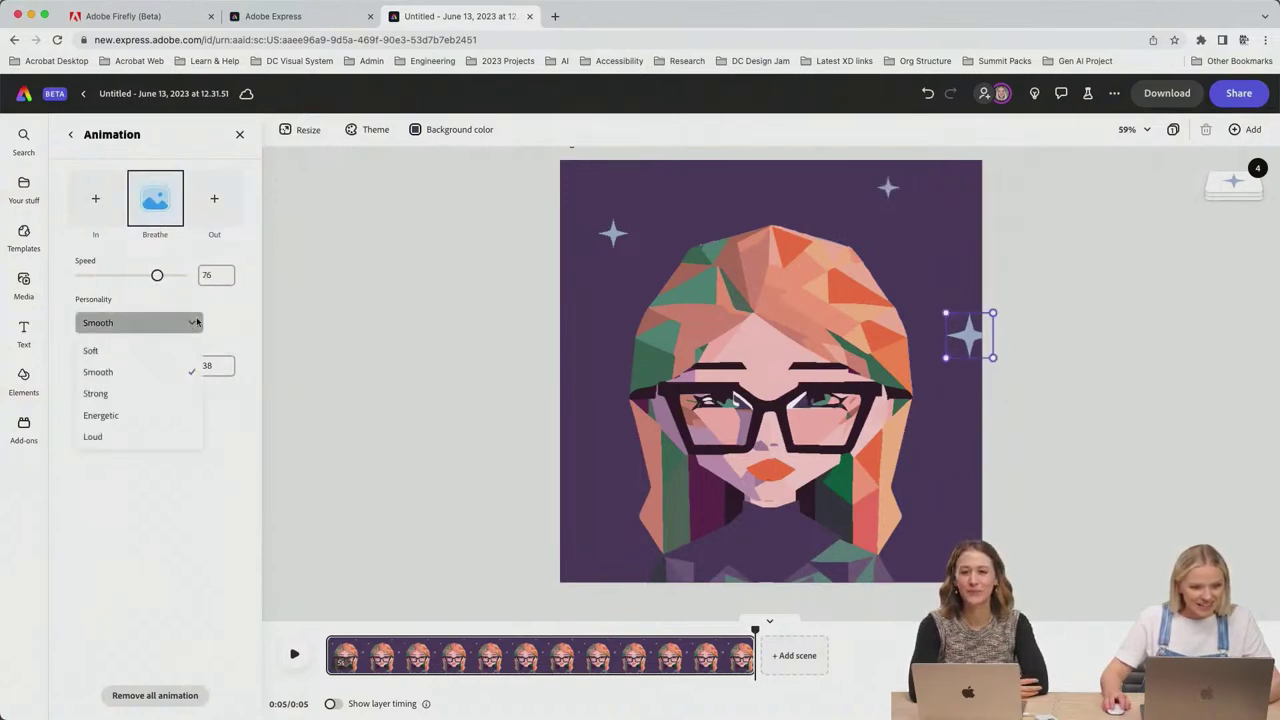
{"action": "left_click", "coordinate": [123, 416]}
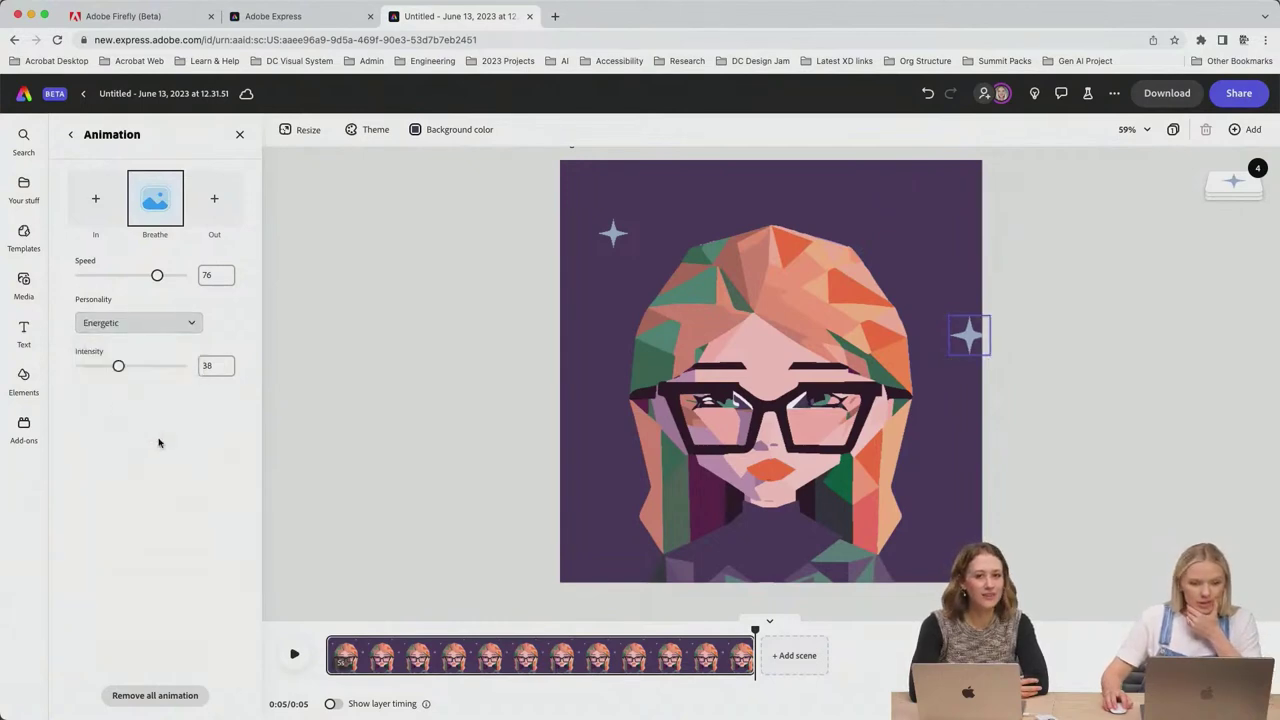
{"action": "key", "text": "space"}
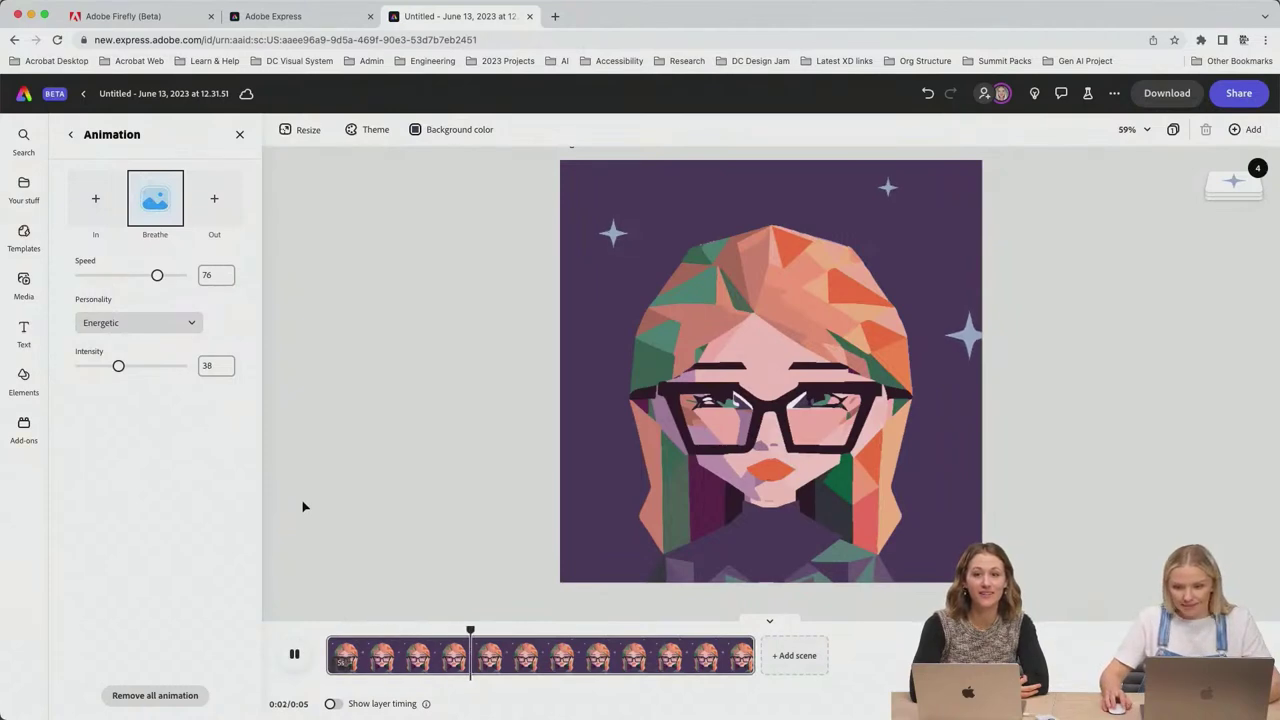
{"action": "left_click", "coordinate": [294, 654]}
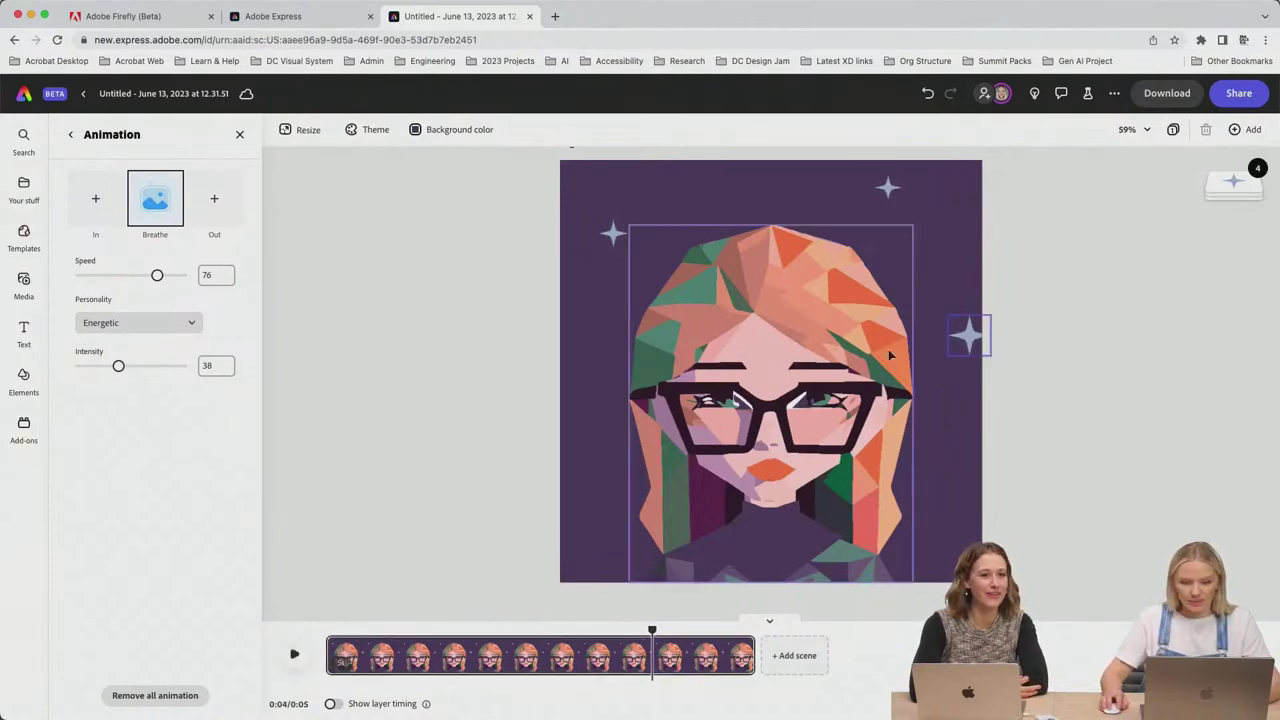
Step: Try the Soft personality on the right-edge star's Breathe animation, replay the scene, and pause around the 3-second mark
{"action": "left_click", "coordinate": [969, 340]}
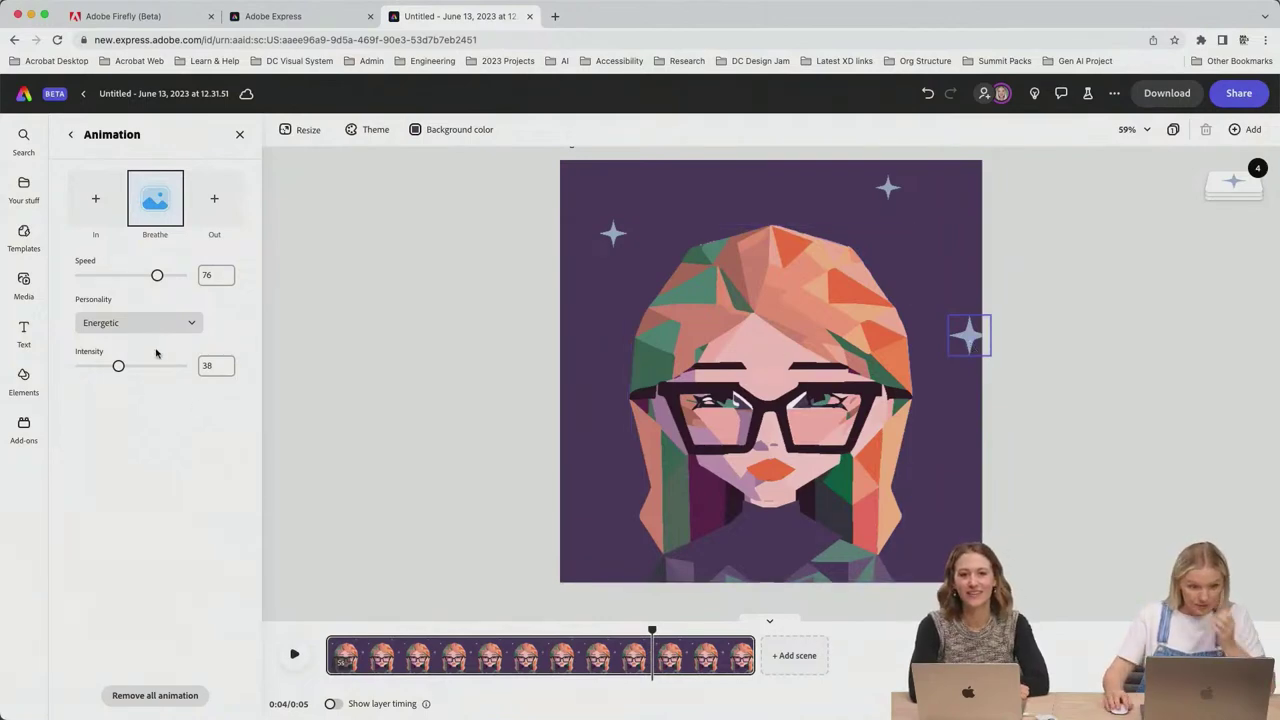
{"action": "left_click", "coordinate": [140, 323]}
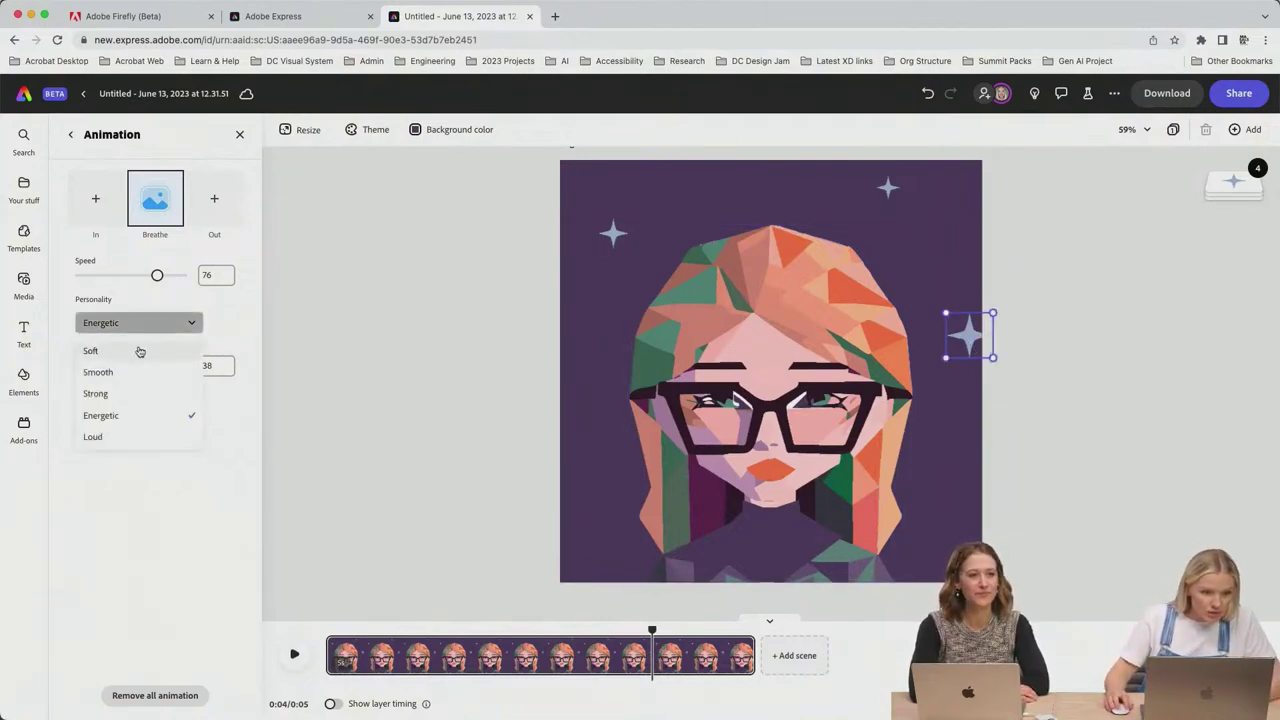
{"action": "left_click", "coordinate": [139, 351]}
{"action": "left_click", "coordinate": [294, 655]}
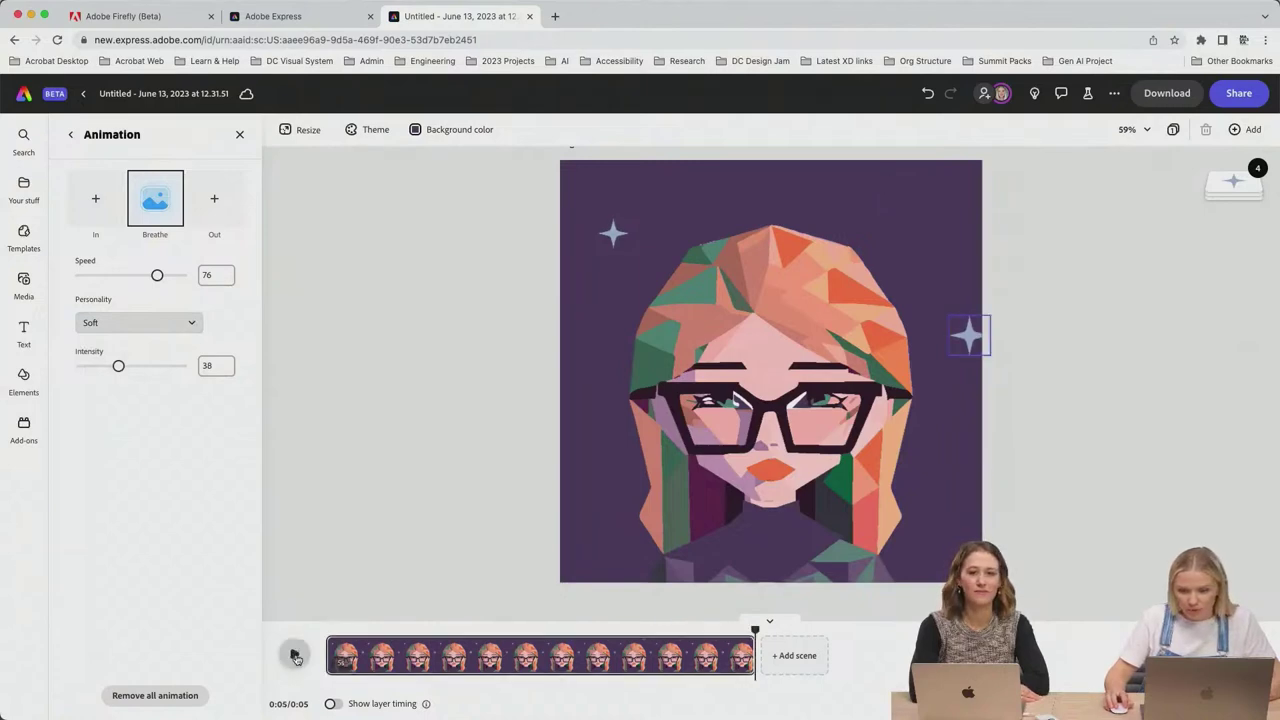
{"action": "left_click", "coordinate": [295, 656]}
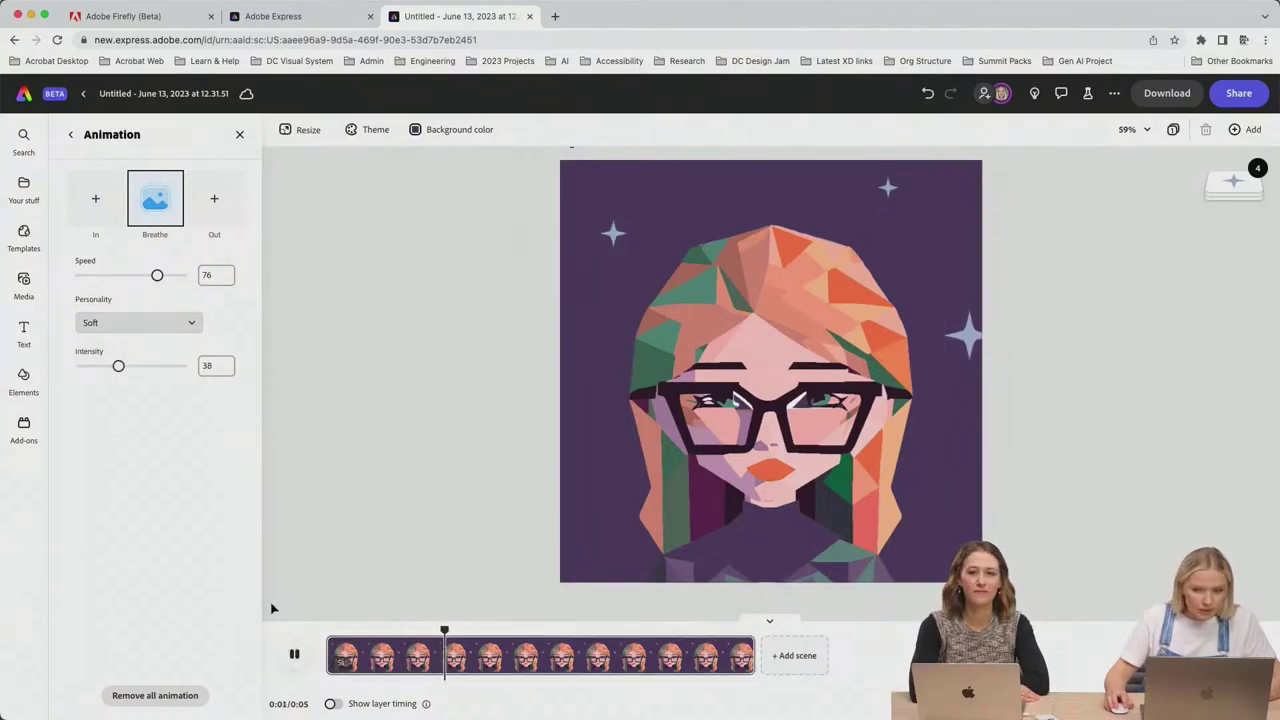
{"action": "left_click", "coordinate": [294, 655]}
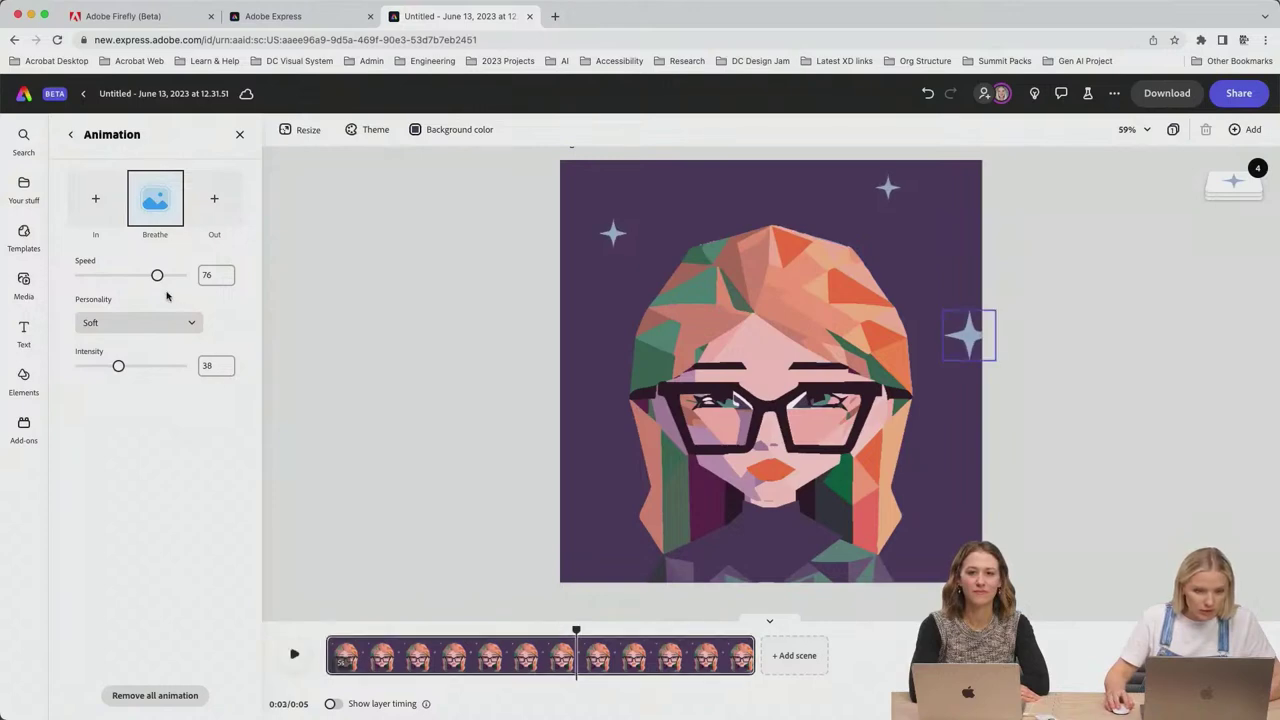
Step: Set the personality of the right-edge star's Breathe animation to Smooth and play the scene to preview it
{"action": "left_click", "coordinate": [141, 323]}
{"action": "left_click", "coordinate": [102, 370]}
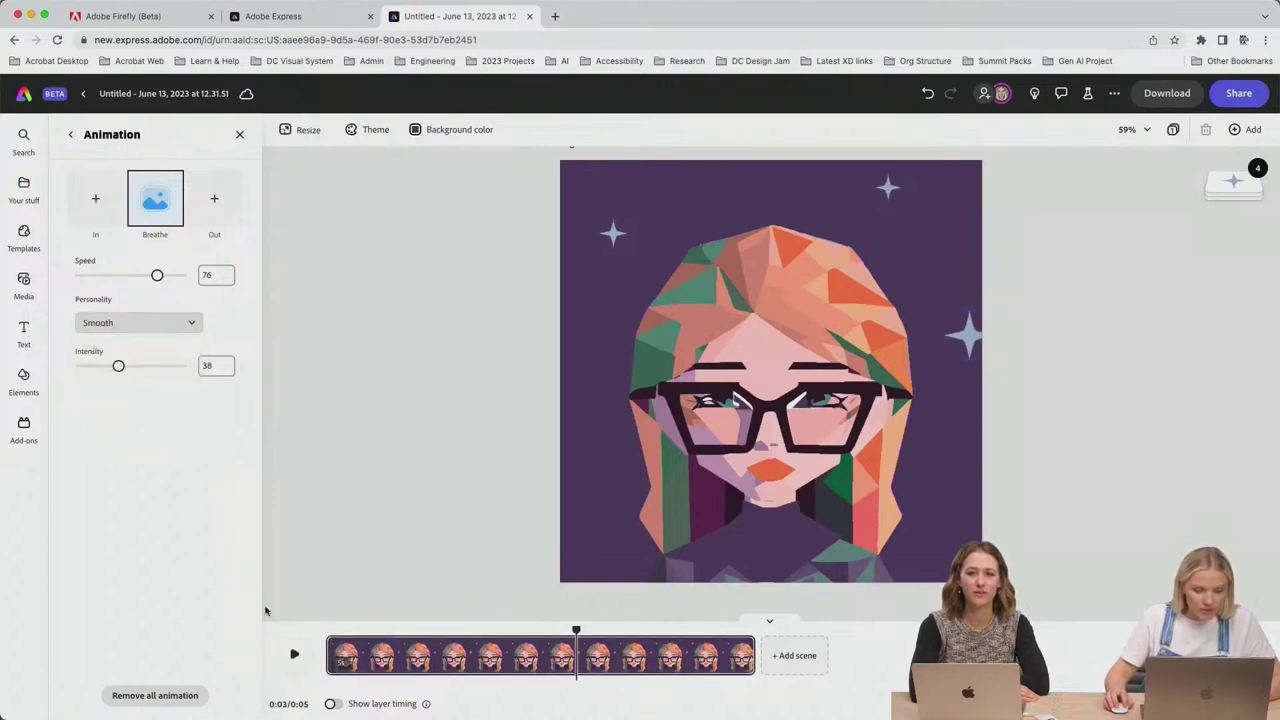
{"action": "left_click", "coordinate": [291, 662]}
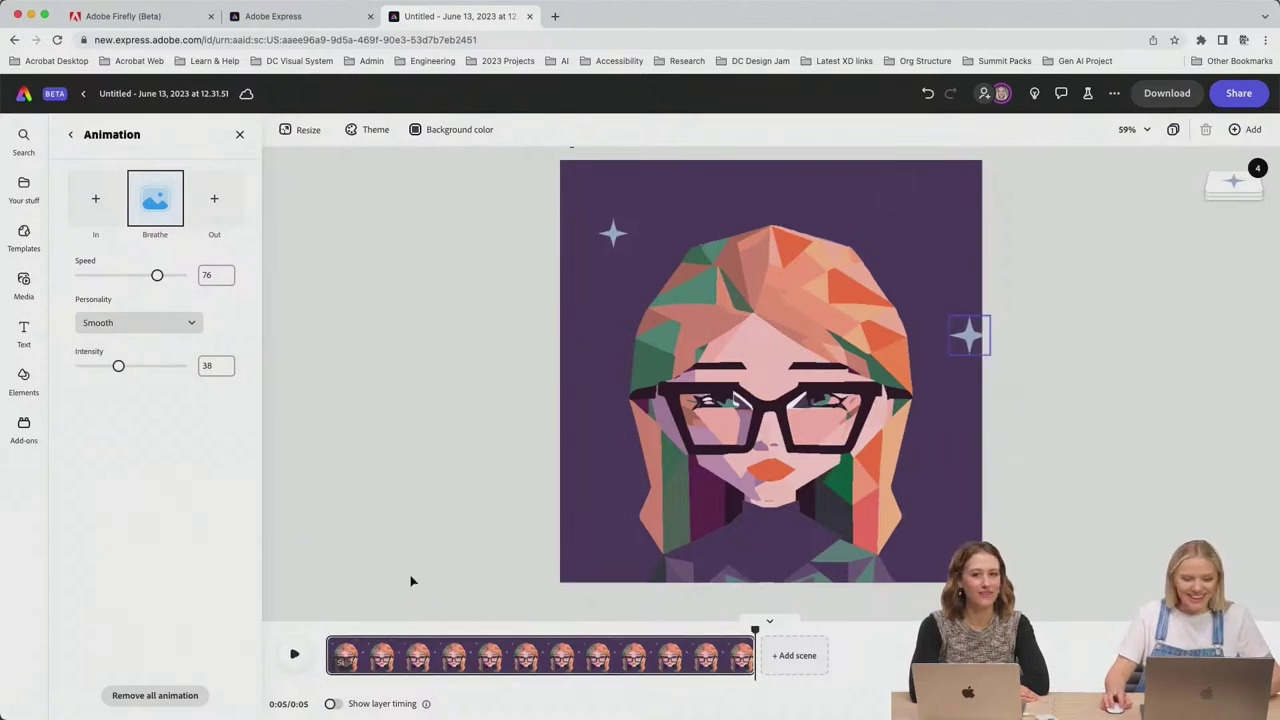
Step: Play the scene with nothing selected to preview all three stars breathing at their different speeds
{"action": "left_click", "coordinate": [460, 512]}
{"action": "left_click", "coordinate": [294, 654]}
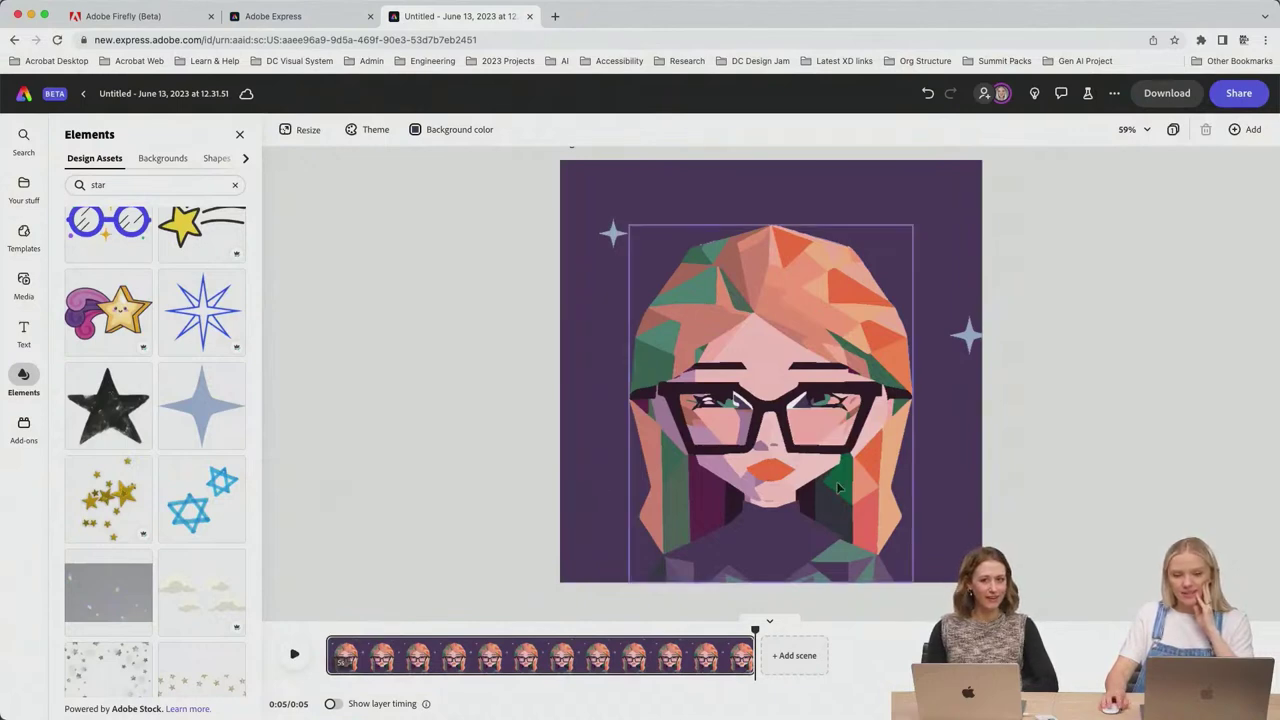
{"action": "left_click", "coordinate": [783, 470]}
{"action": "left_click", "coordinate": [1070, 450]}
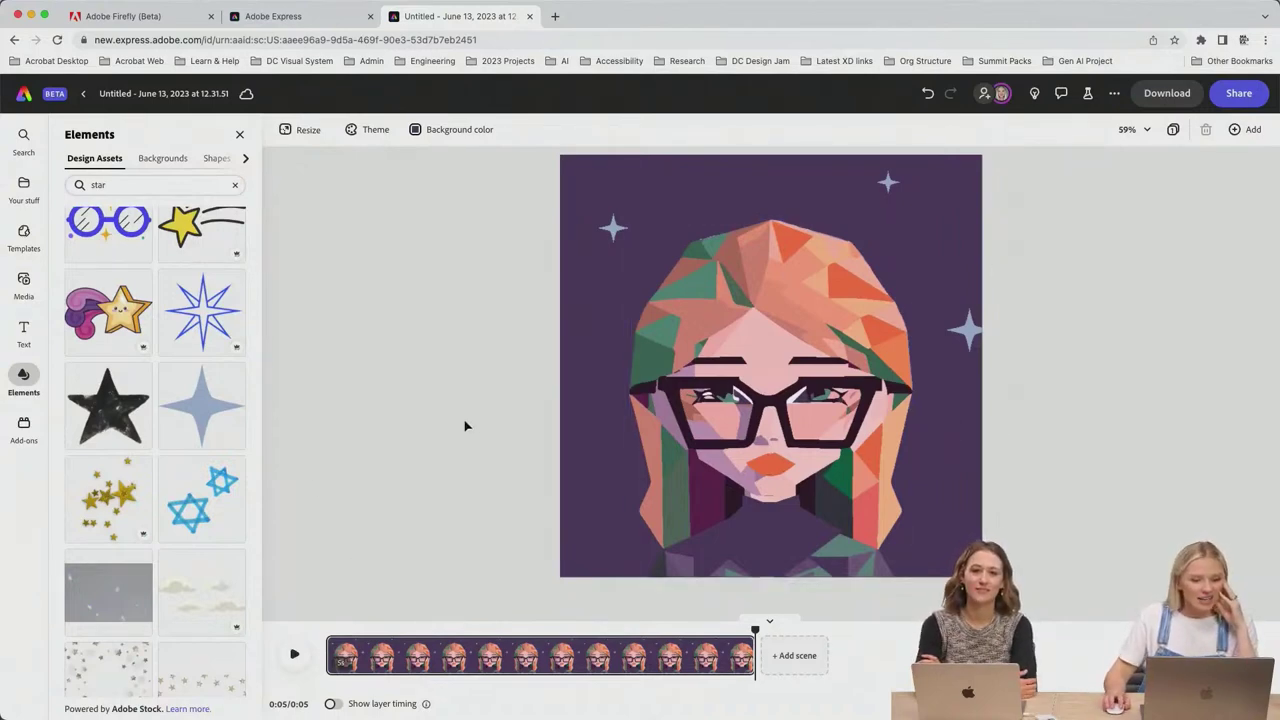
Step: Browse further through the star design assets for more decorations
{"action": "scroll", "coordinate": [172, 521], "scroll_direction": "down", "scroll_amount": 5}
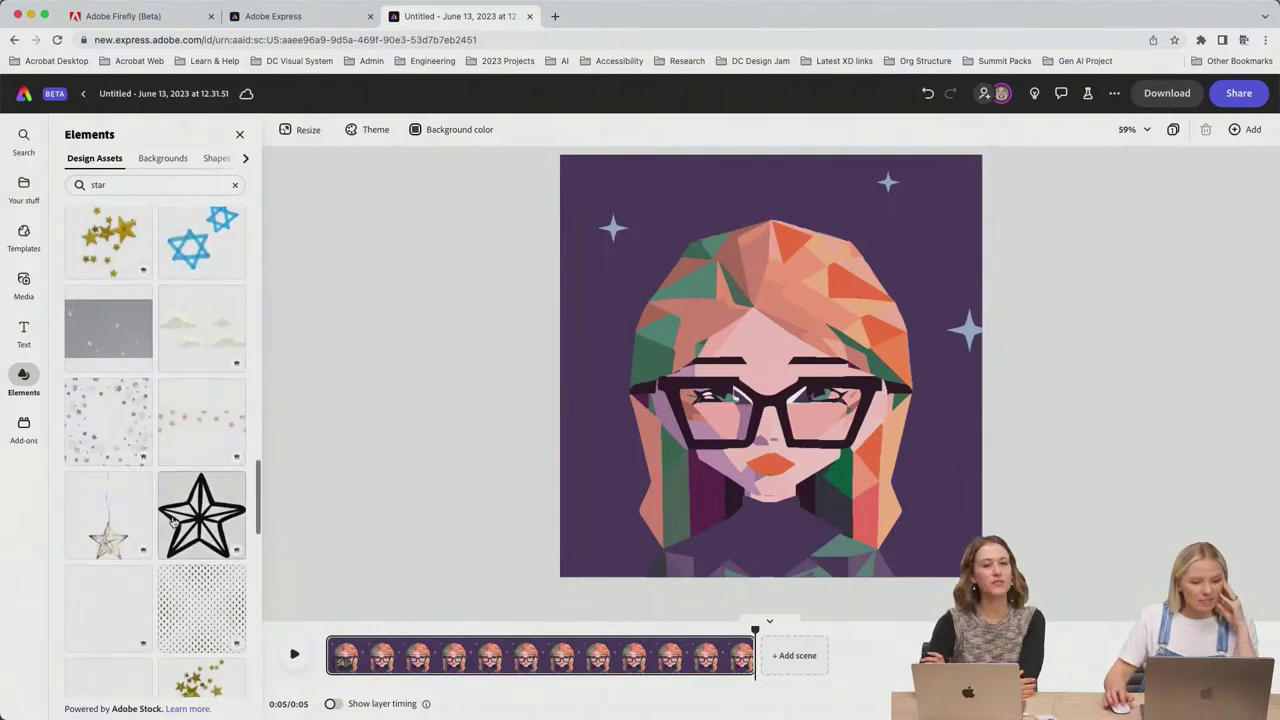
{"action": "scroll", "coordinate": [172, 521], "scroll_direction": "down", "scroll_amount": 4}
{"action": "scroll", "coordinate": [172, 521], "scroll_direction": "down", "scroll_amount": 8}
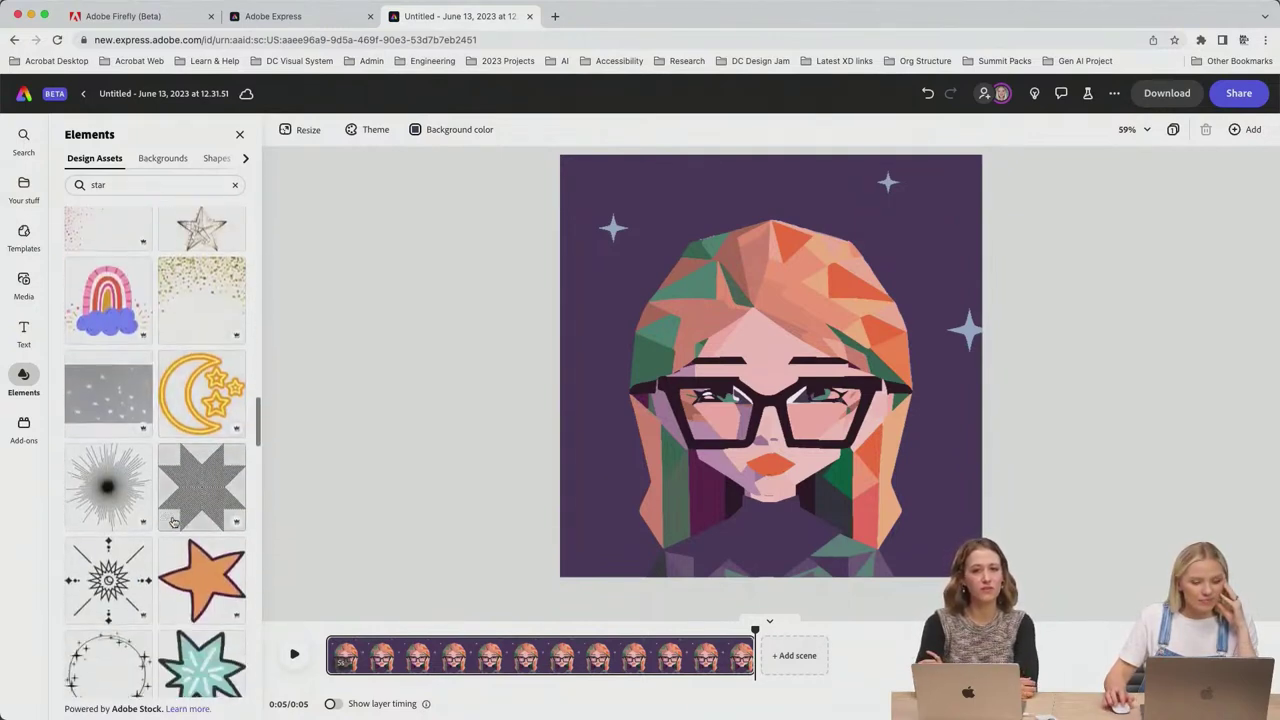
{"action": "scroll", "coordinate": [172, 521], "scroll_direction": "up", "scroll_amount": 2}
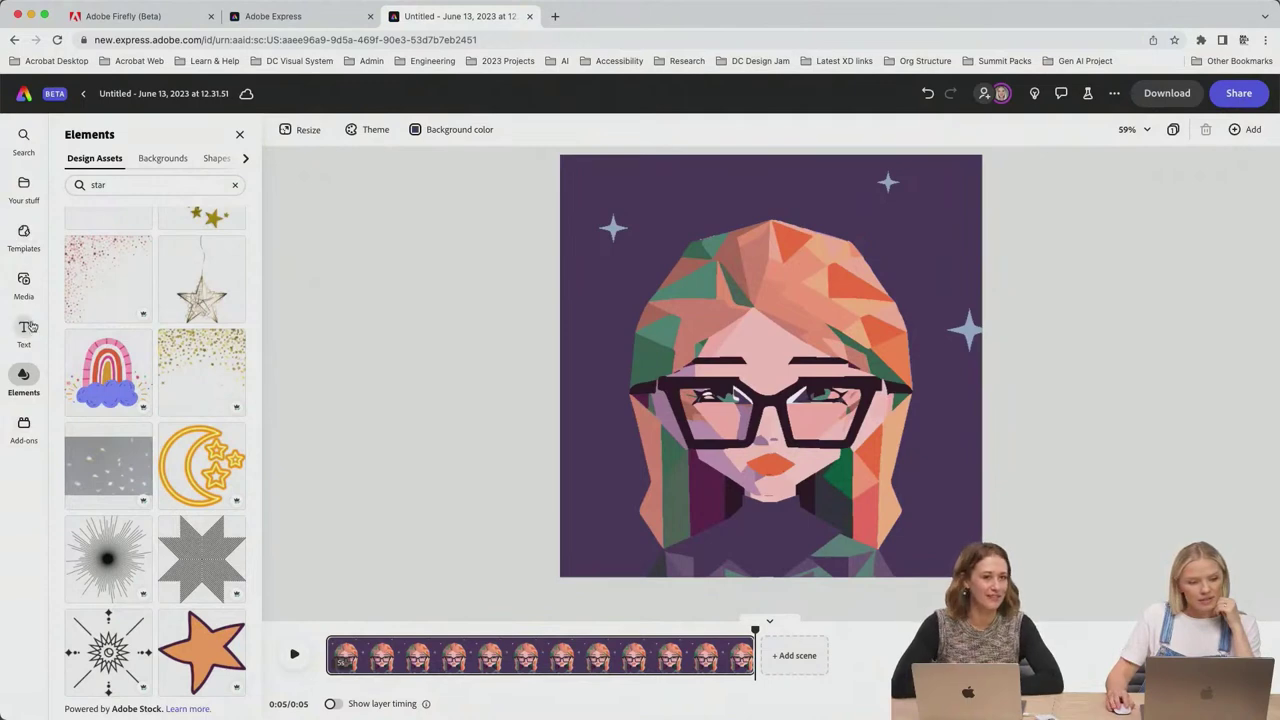
Step: Look over more of the star design assets and check the options for adding a page or scene
{"action": "scroll", "coordinate": [153, 393], "scroll_direction": "down", "scroll_amount": 4}
{"action": "scroll", "coordinate": [153, 393], "scroll_direction": "down", "scroll_amount": 10}
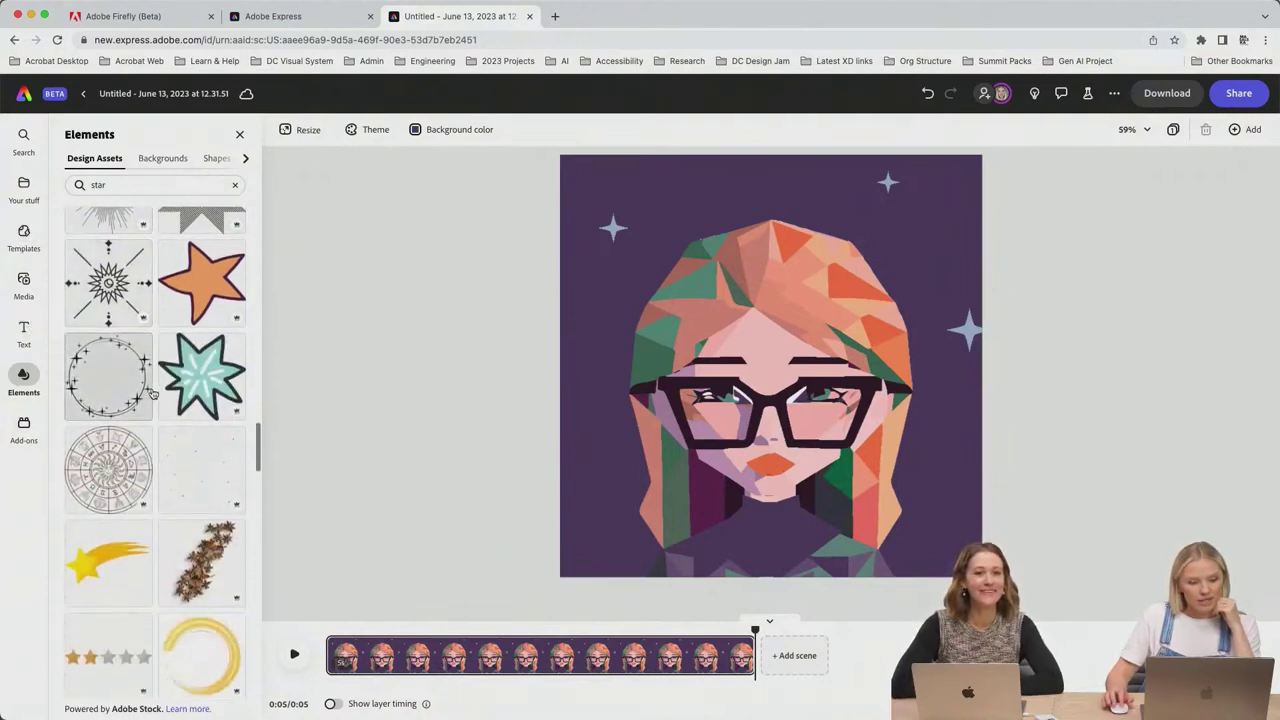
{"action": "scroll", "coordinate": [153, 393], "scroll_direction": "up", "scroll_amount": 5}
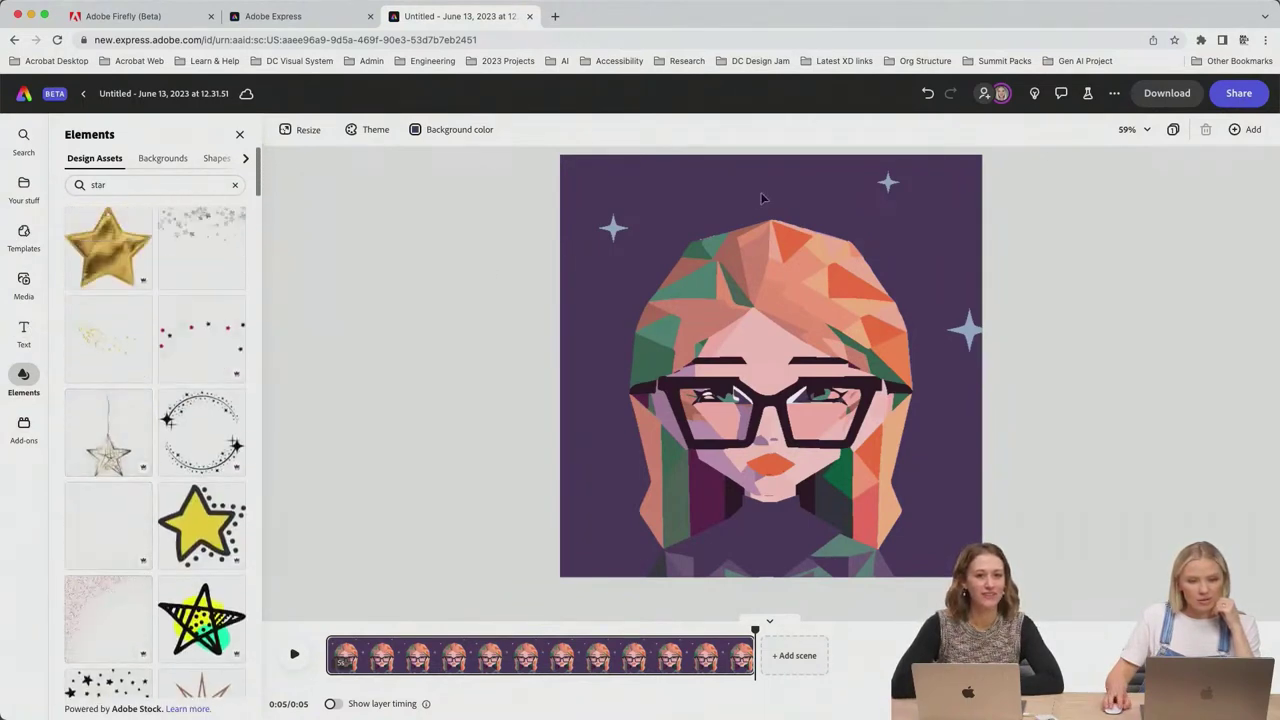
{"action": "left_click", "coordinate": [1246, 129]}
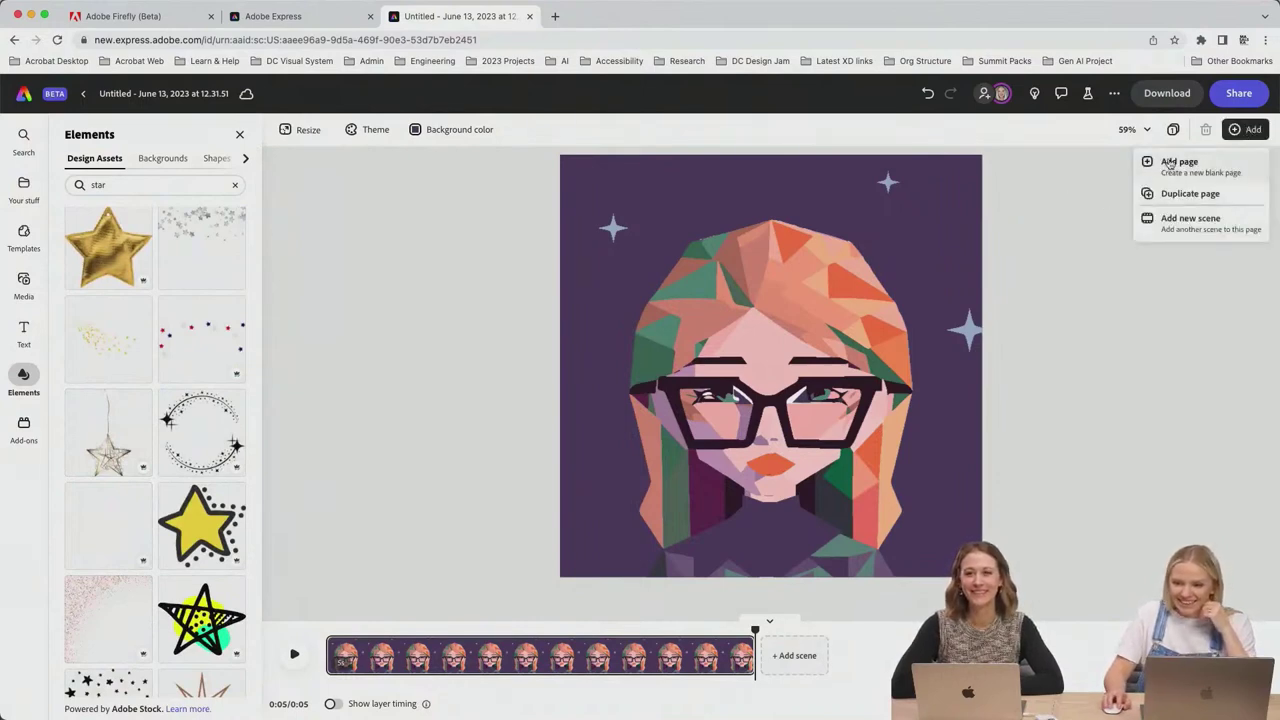
{"action": "left_click", "coordinate": [1090, 189]}
{"action": "scroll", "coordinate": [246, 405], "scroll_direction": "up", "scroll_amount": 8}
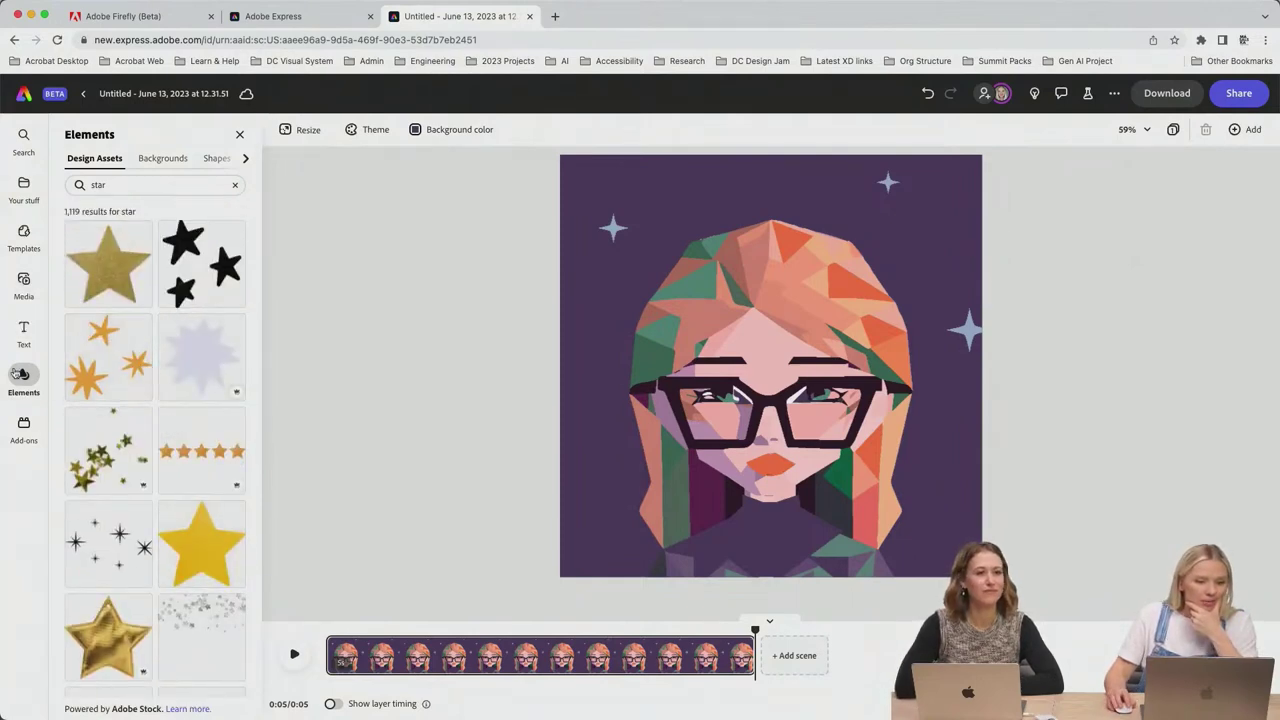
{"action": "scroll", "coordinate": [179, 442], "scroll_direction": "down", "scroll_amount": 5}
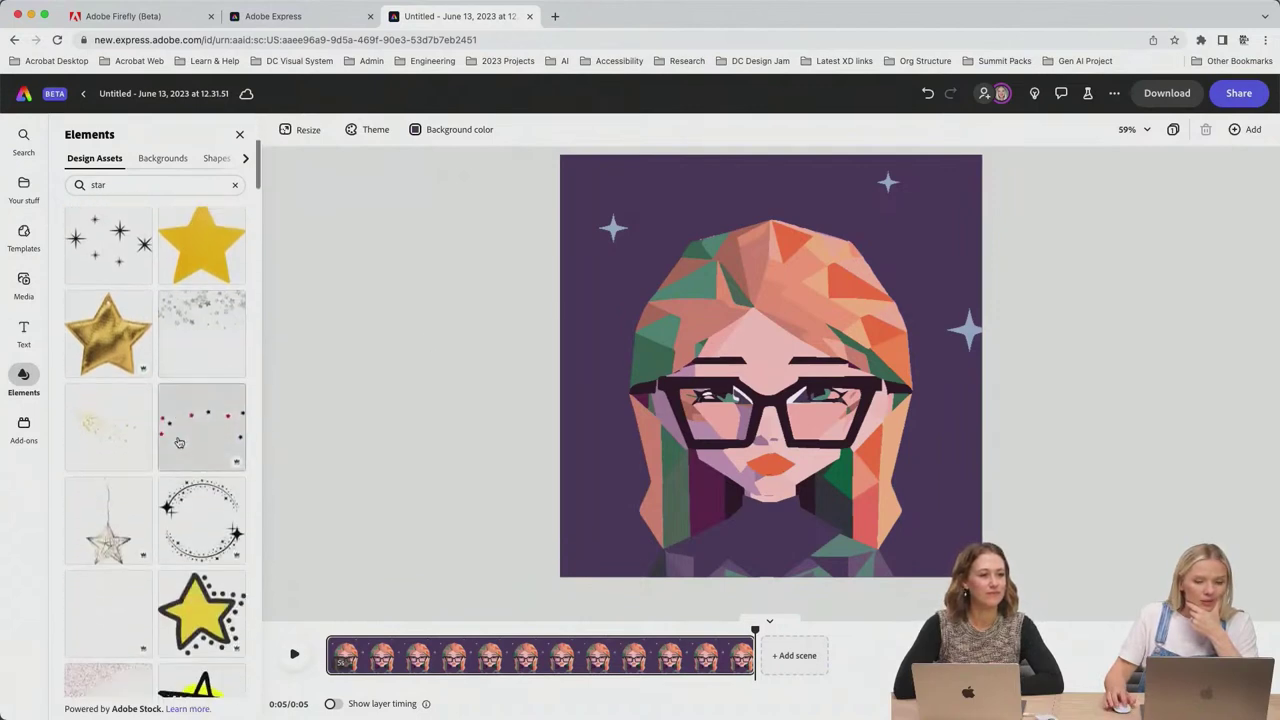
{"action": "scroll", "coordinate": [179, 442], "scroll_direction": "down", "scroll_amount": 5}
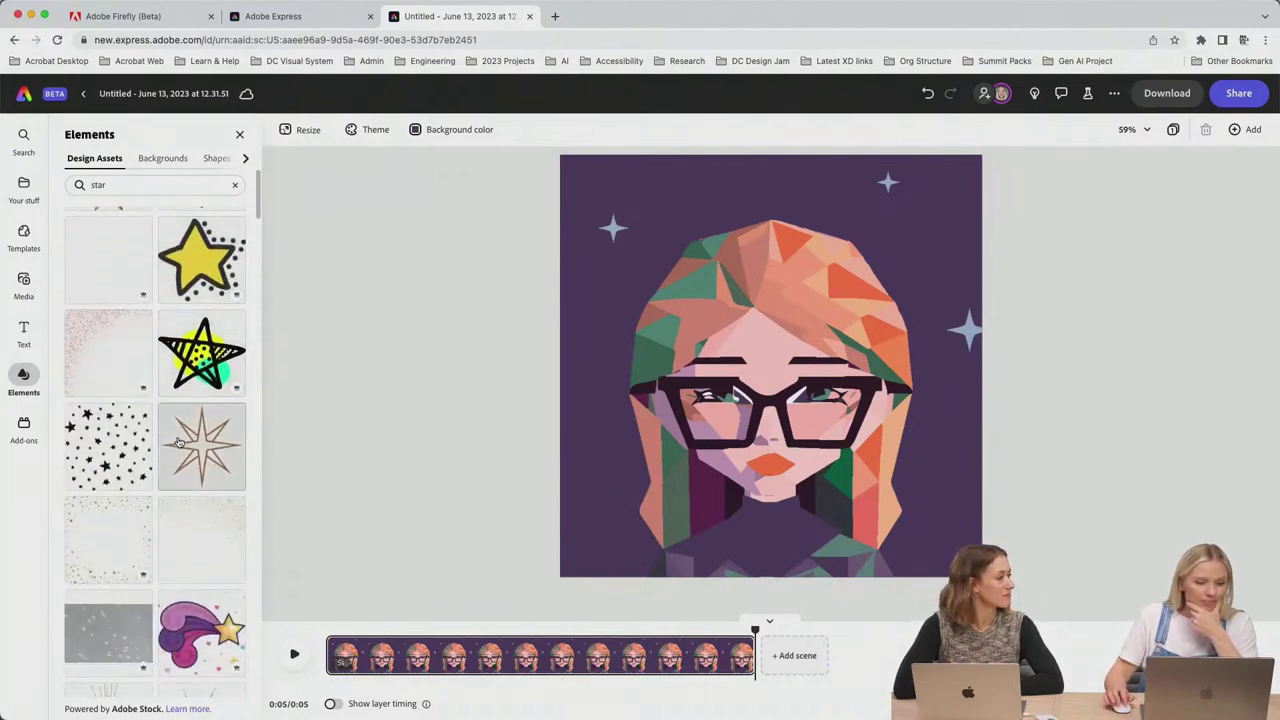
{"action": "scroll", "coordinate": [179, 442], "scroll_direction": "down", "scroll_amount": 5}
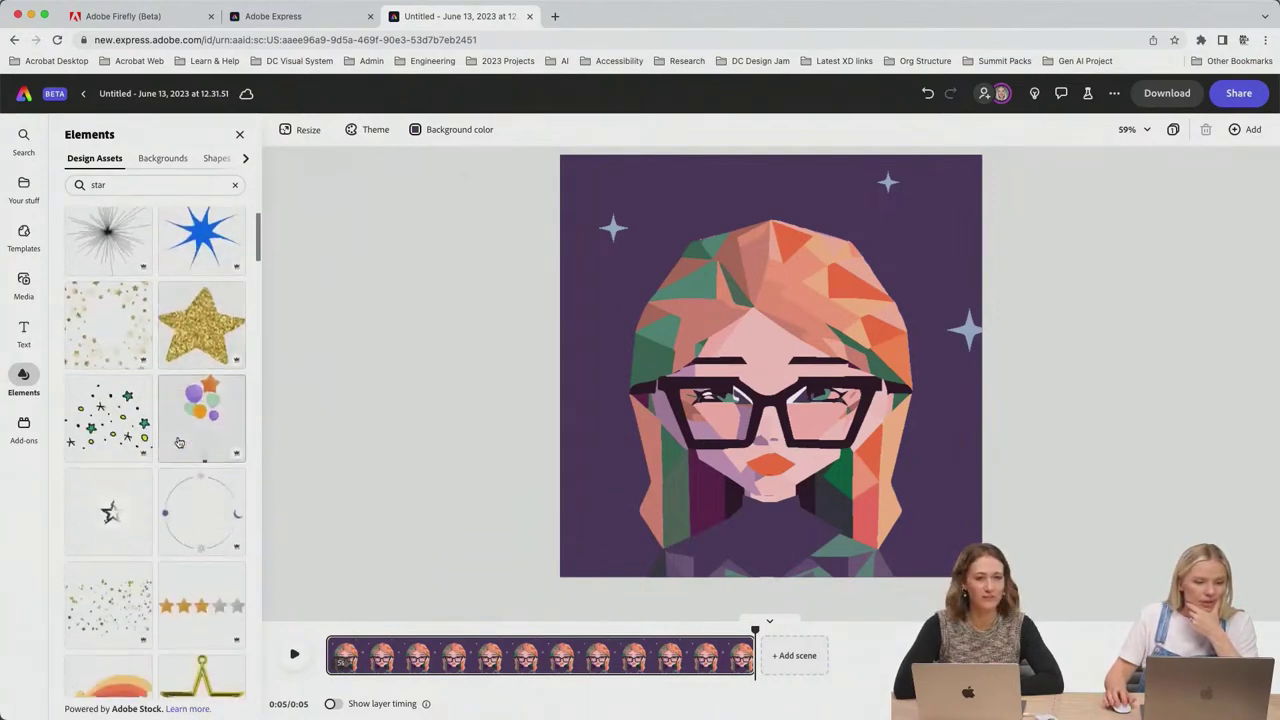
Step: Search the design assets for "space", add the starry nebula image and enlarge it to span the full canvas width
{"action": "left_click", "coordinate": [158, 181]}
{"action": "type", "text": "space"}
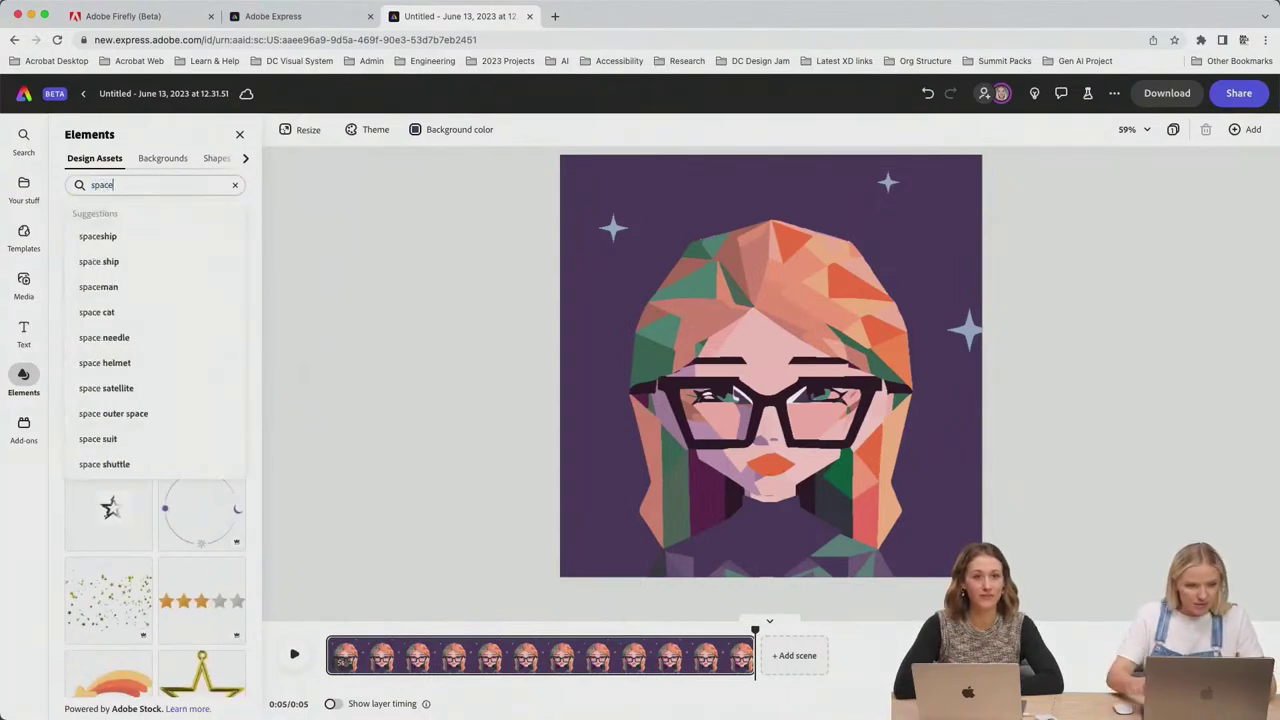
{"action": "key", "text": "Return"}
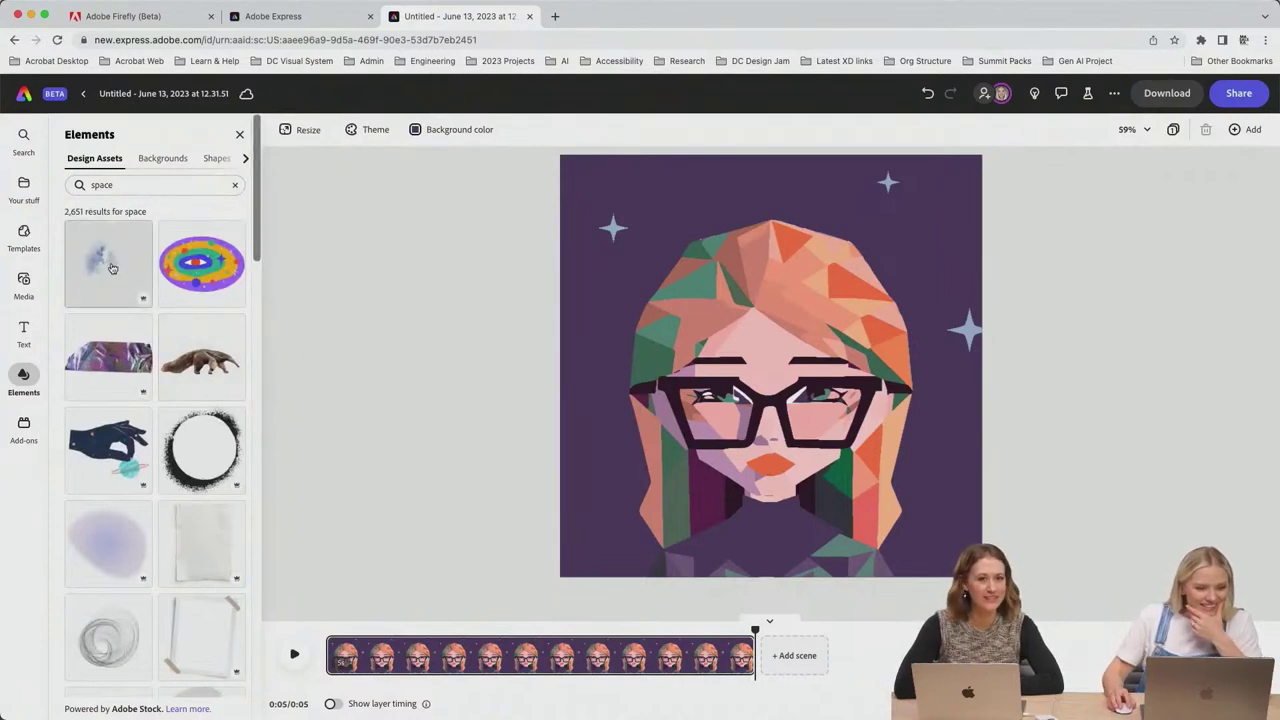
{"action": "left_click", "coordinate": [111, 268]}
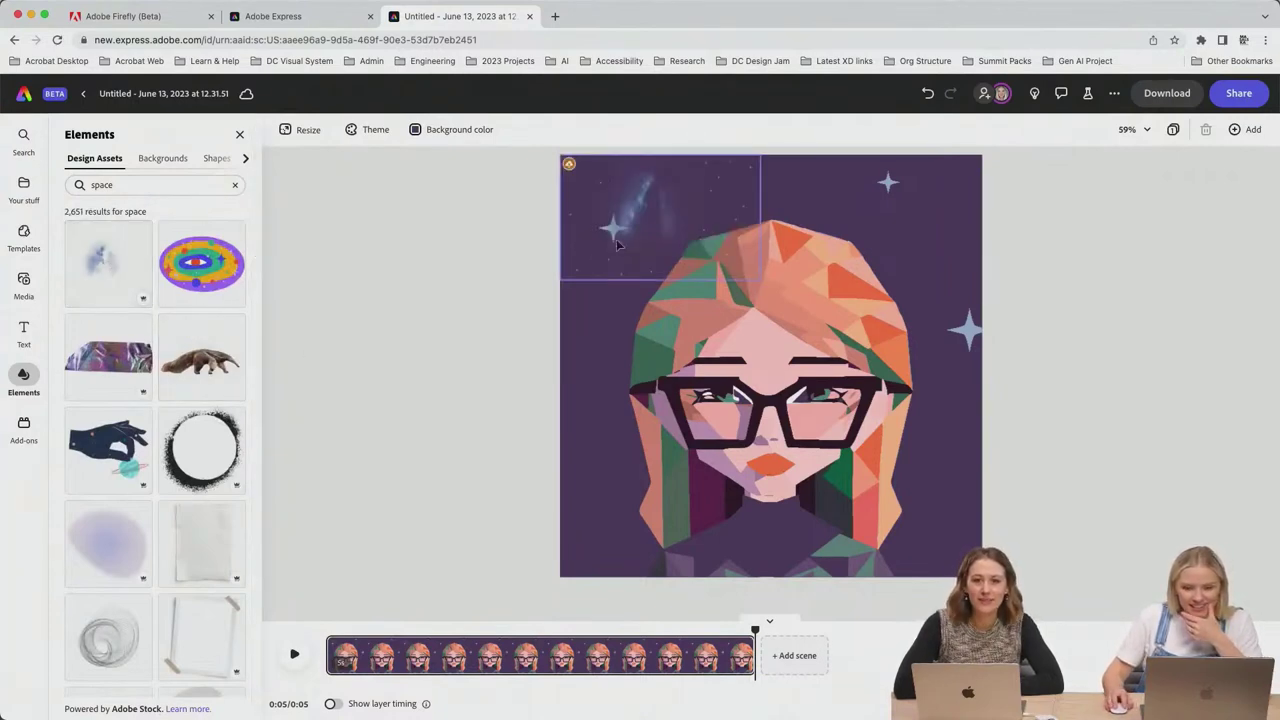
{"action": "left_click_drag", "start_coordinate": [777, 294], "coordinate": [969, 447]}
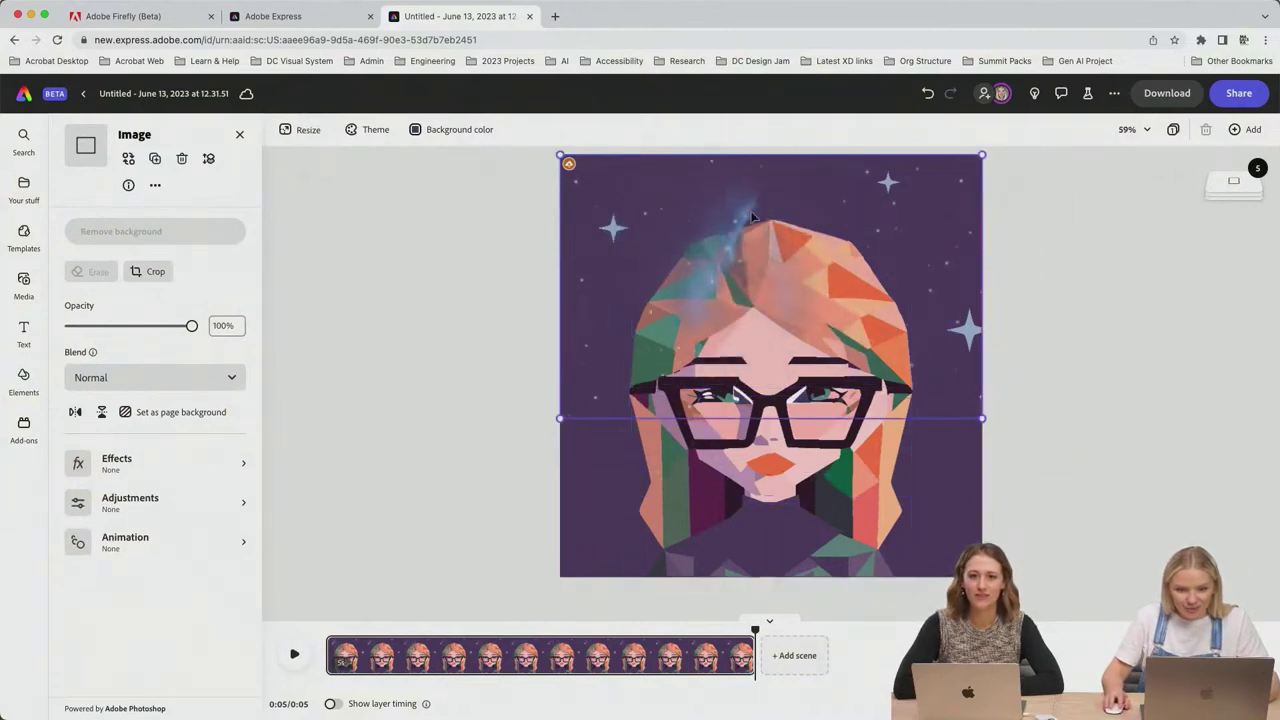
Step: Move the nebula image to the bottom of the layer stack, behind the avatar and the stars
{"action": "left_click", "coordinate": [1243, 187]}
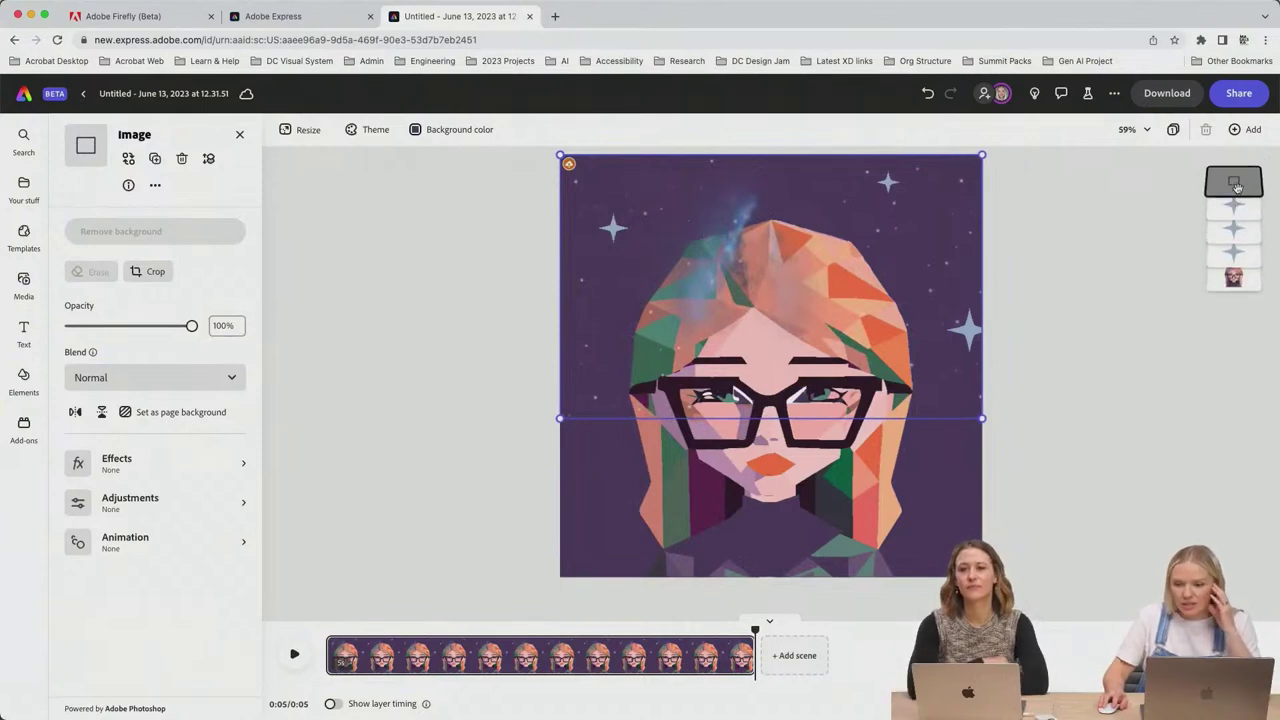
{"action": "left_click_drag", "start_coordinate": [1235, 178], "coordinate": [1239, 286]}
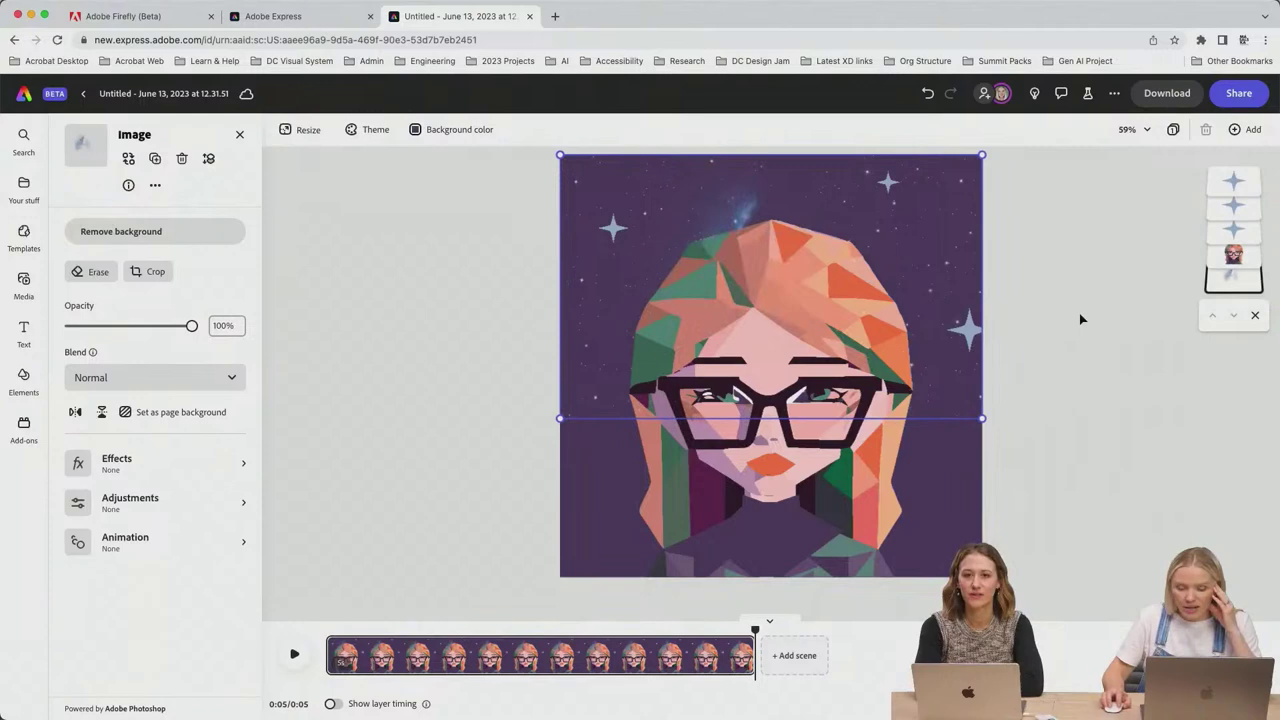
{"action": "left_click", "coordinate": [1035, 346]}
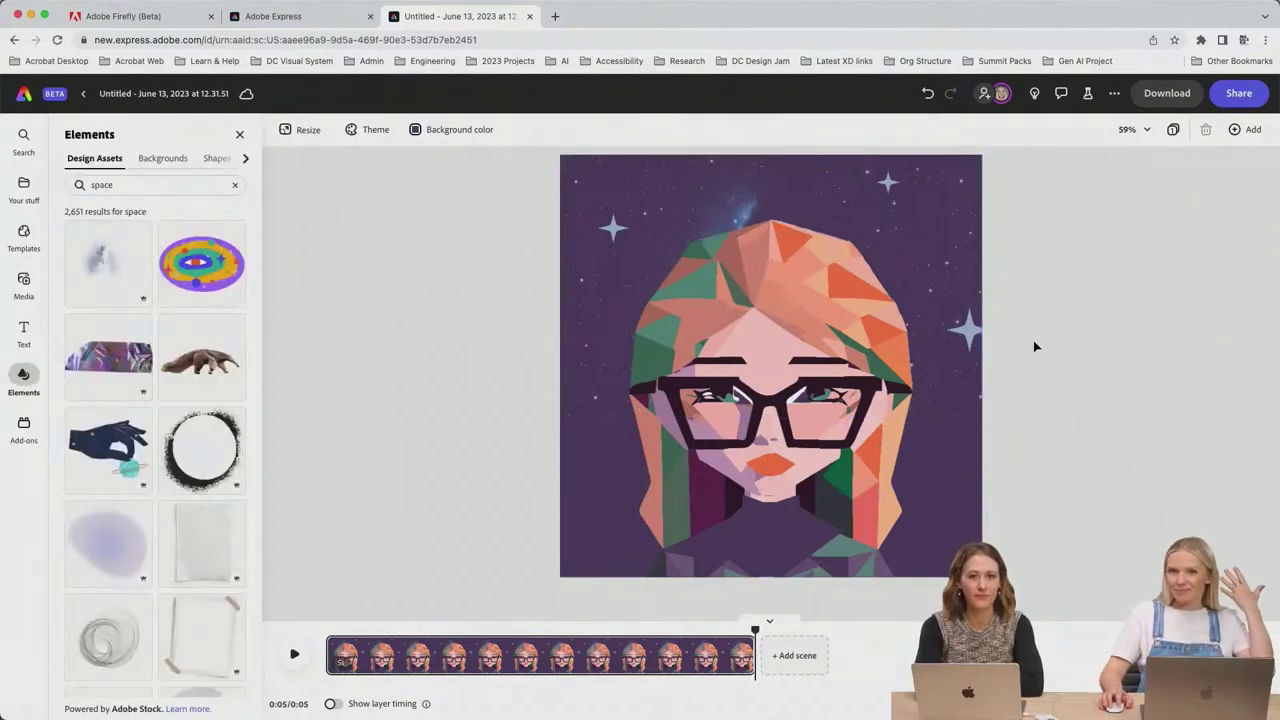
Step: Enlarge the nebula image until it covers the full height of the canvas
{"action": "left_click", "coordinate": [771, 179]}
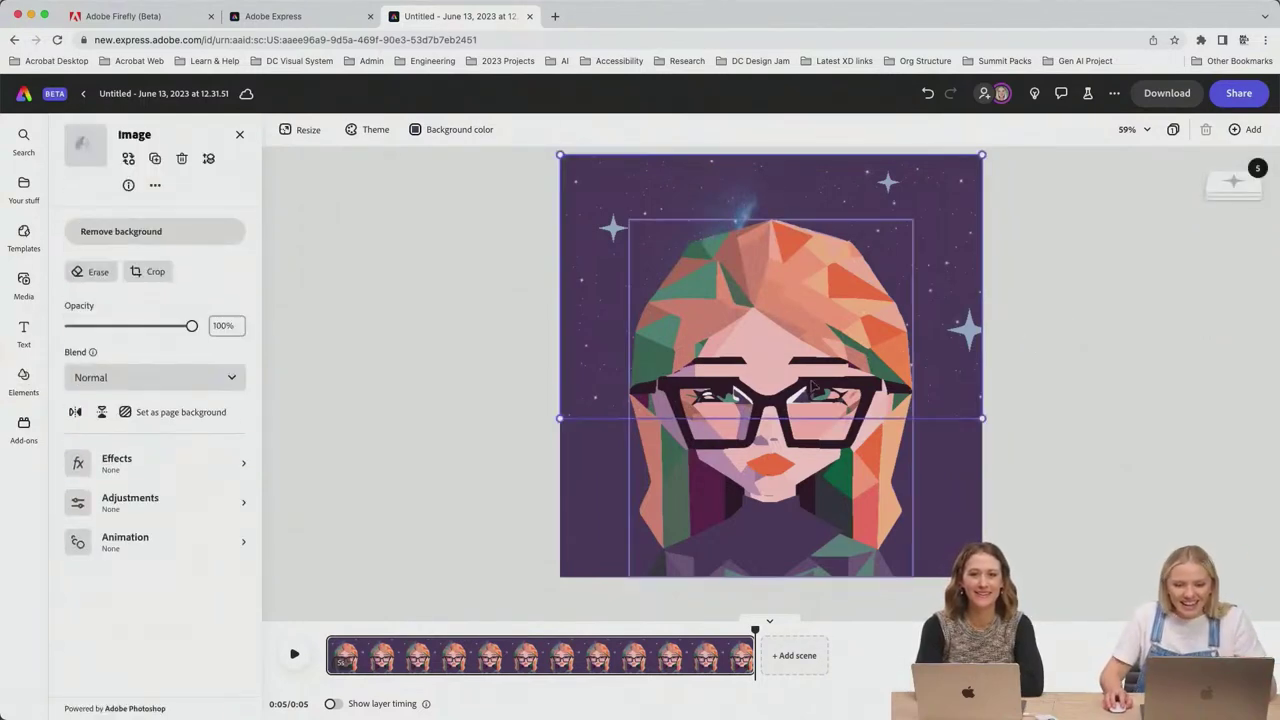
{"action": "left_click_drag", "start_coordinate": [985, 419], "coordinate": [1228, 596]}
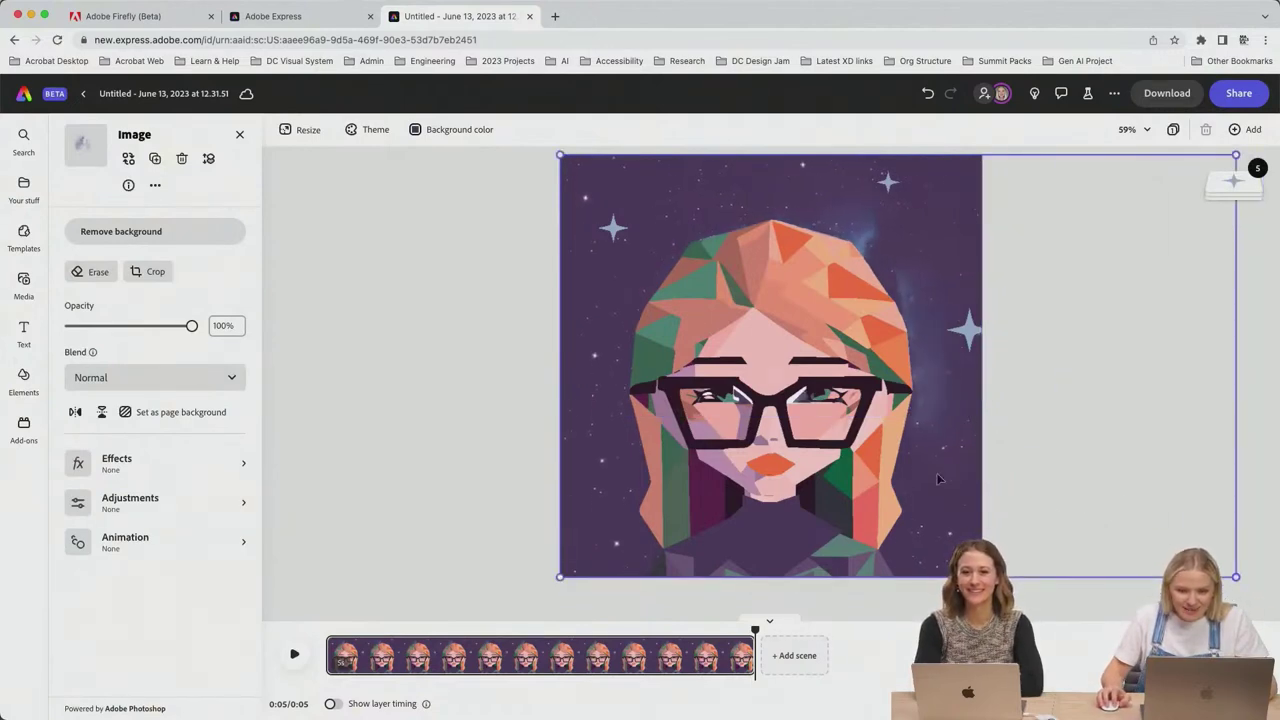
{"action": "left_click", "coordinate": [551, 408]}
{"action": "left_click", "coordinate": [902, 226]}
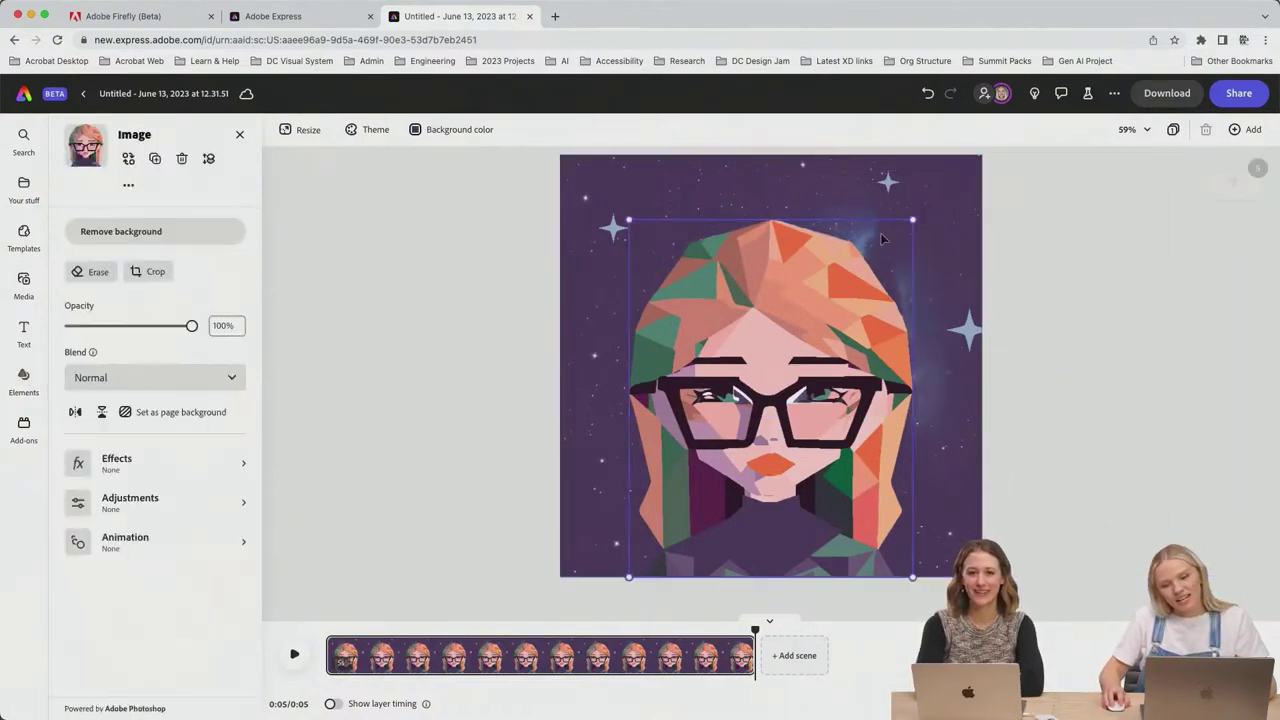
Step: Check the looping animation styles for the nebula image, and apply the Drift in animation to it
{"action": "left_click", "coordinate": [931, 231]}
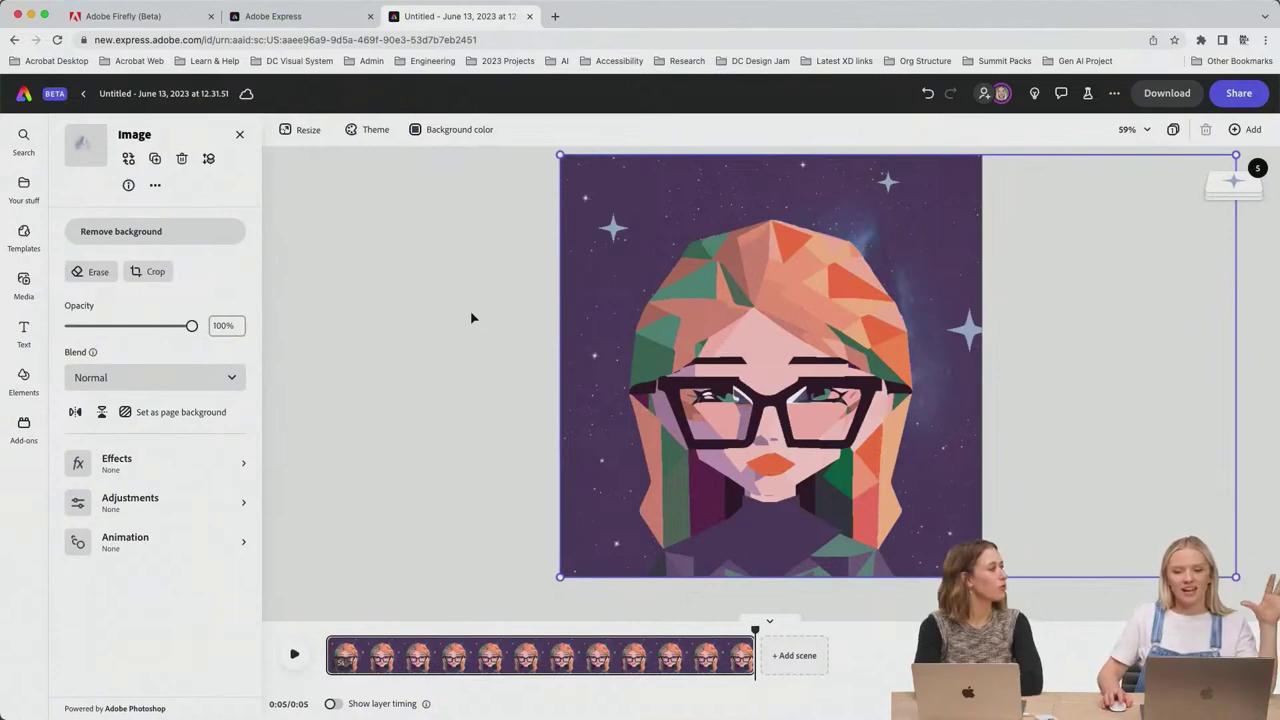
{"action": "left_click", "coordinate": [130, 543]}
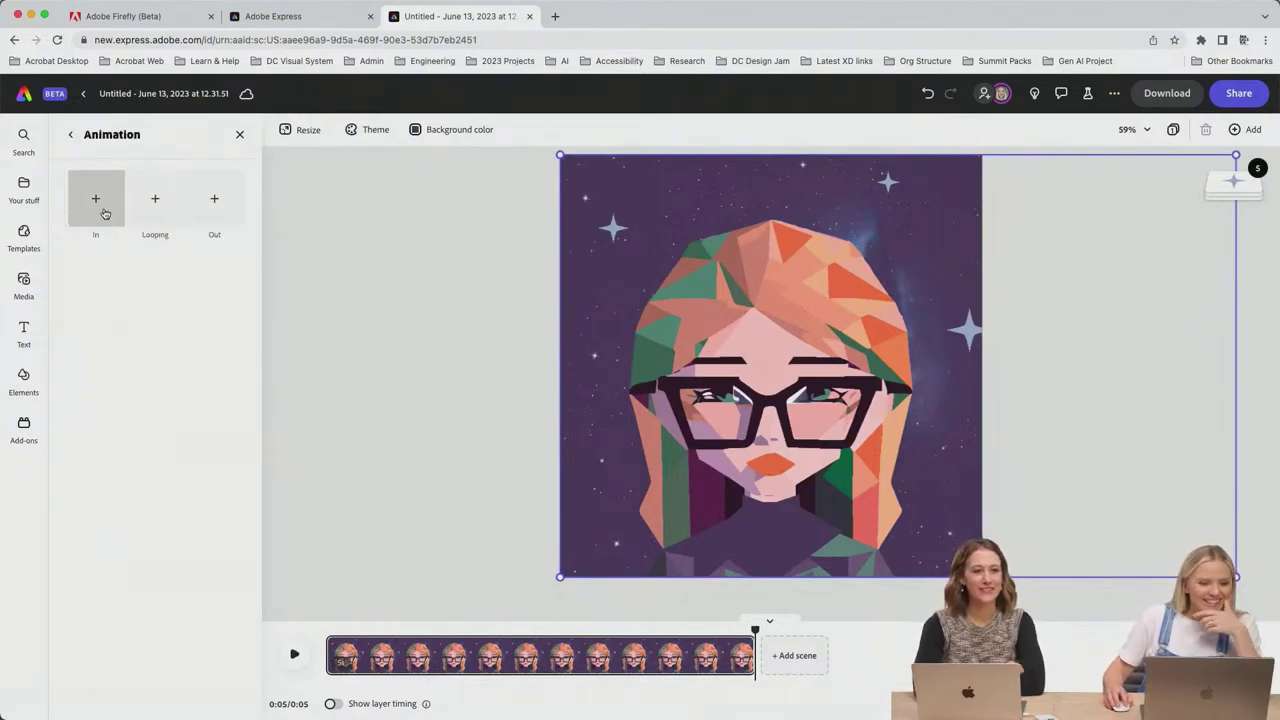
{"action": "left_click", "coordinate": [155, 198]}
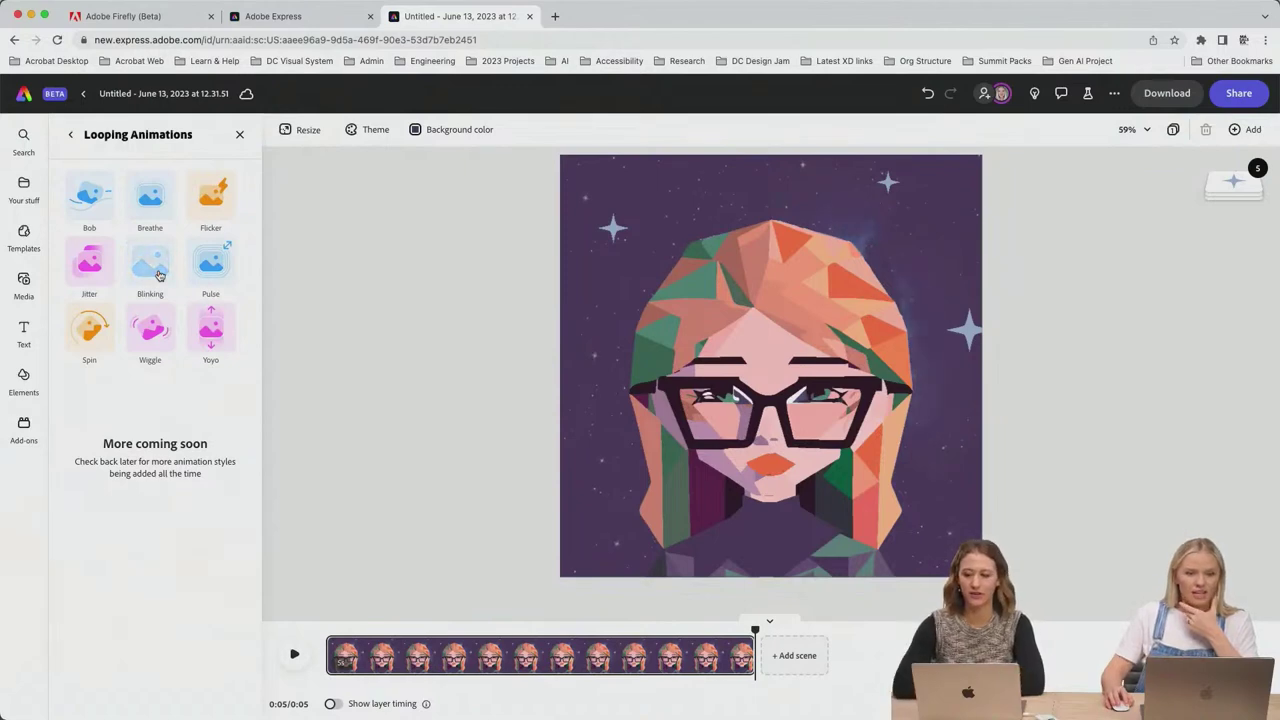
{"action": "left_click", "coordinate": [70, 134]}
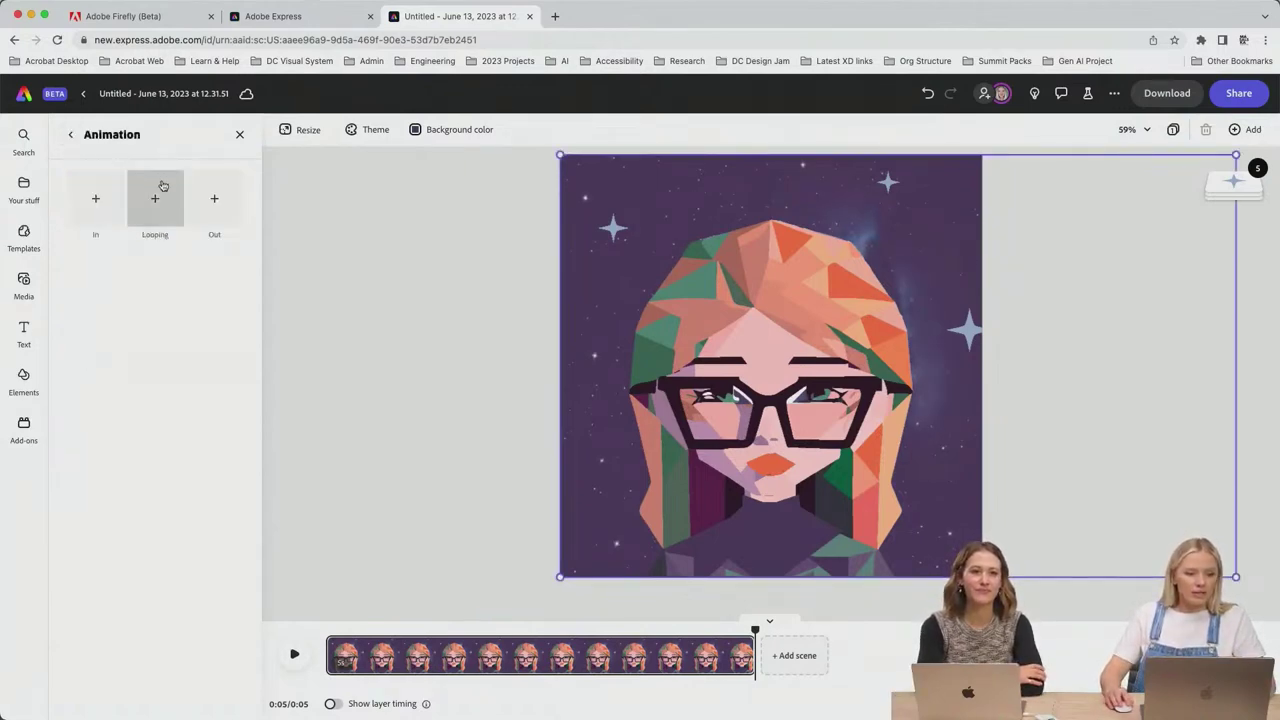
{"action": "left_click", "coordinate": [101, 203]}
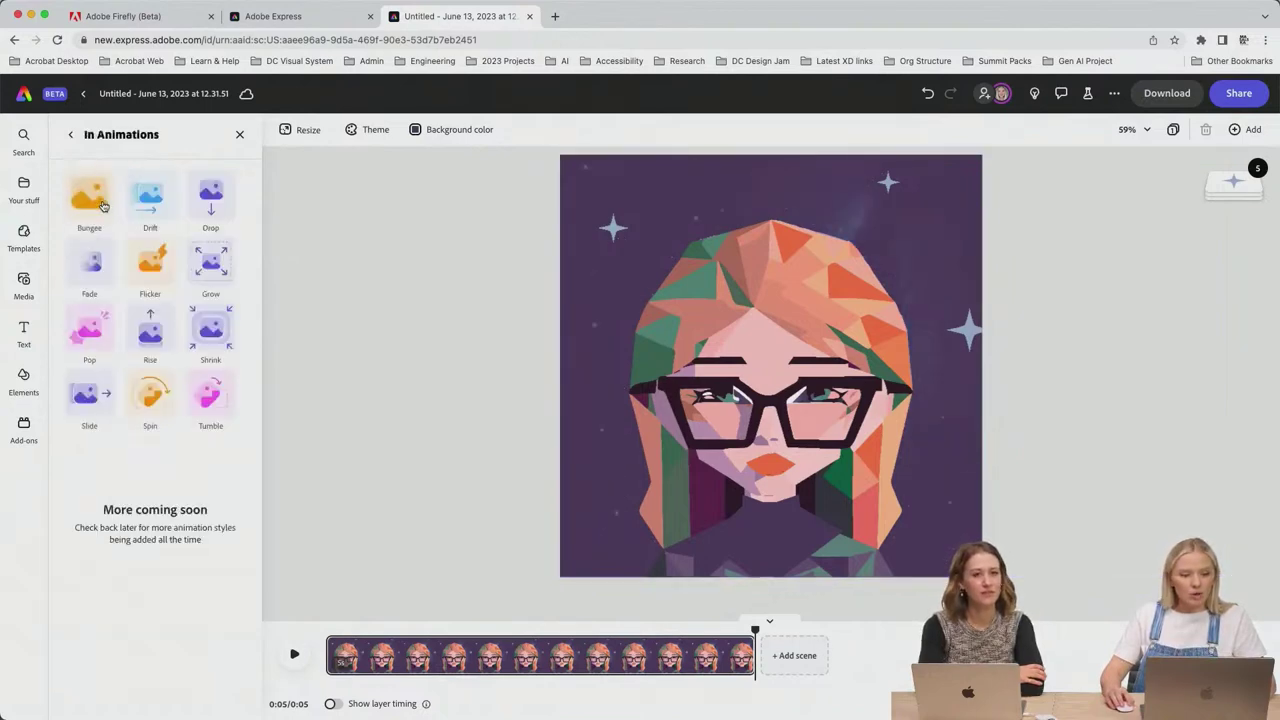
{"action": "left_click", "coordinate": [155, 202]}
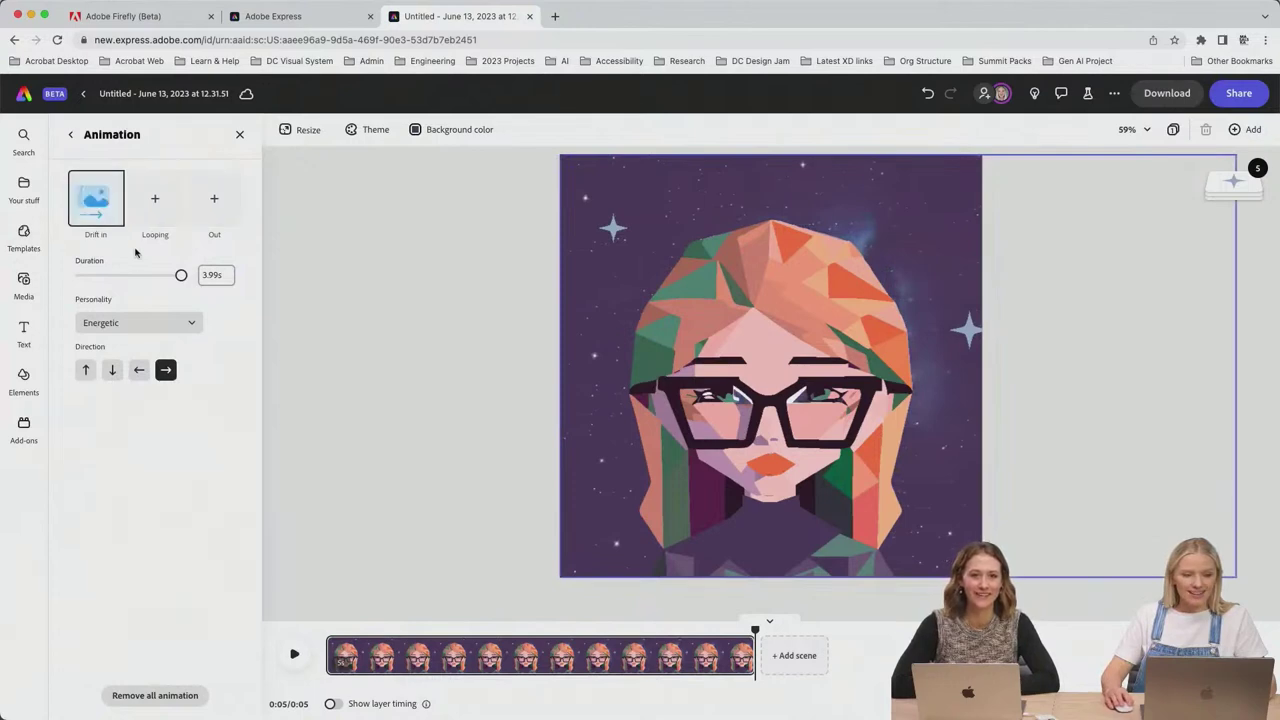
Step: Set the duration of the nebula image's Drift in animation to 4s
{"action": "left_click", "coordinate": [216, 275]}
{"action": "type", "text": "10"}
{"action": "key", "text": "Return"}
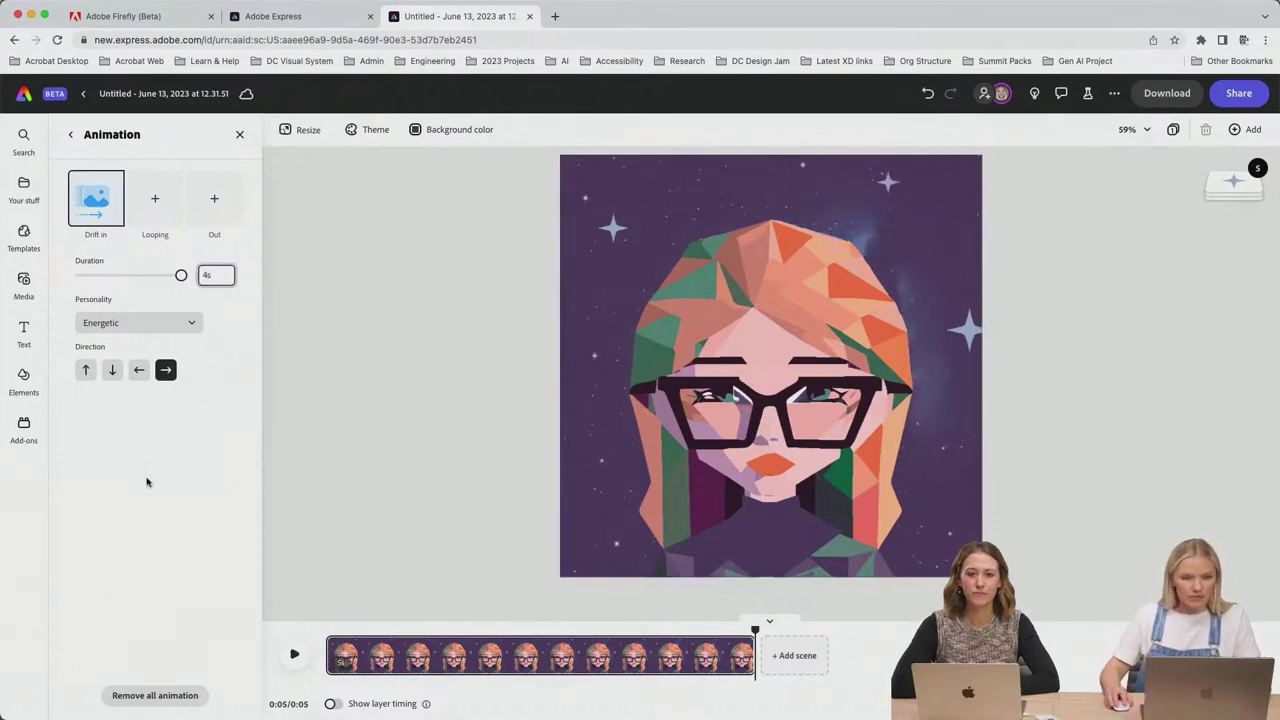
Step: Try the Smooth personality on the nebula's Drift in animation, switch it to Soft, and play the scene to preview it
{"action": "left_click", "coordinate": [129, 326]}
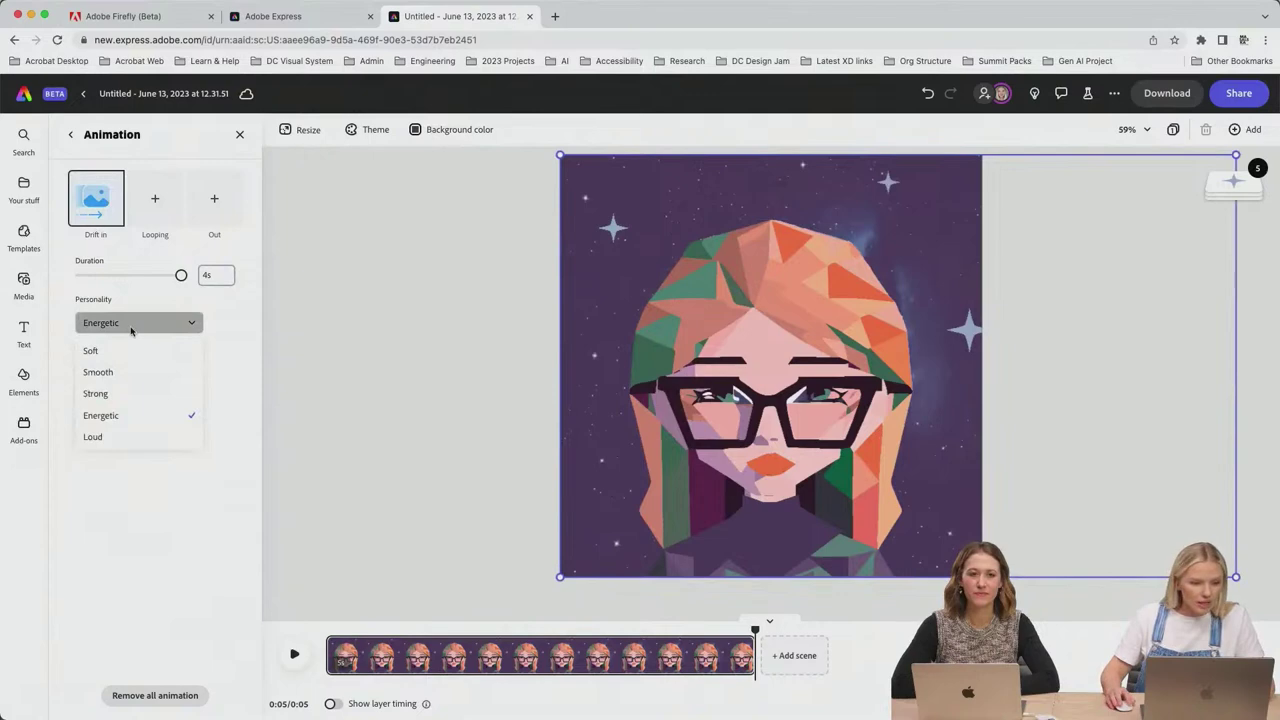
{"action": "left_click", "coordinate": [100, 372]}
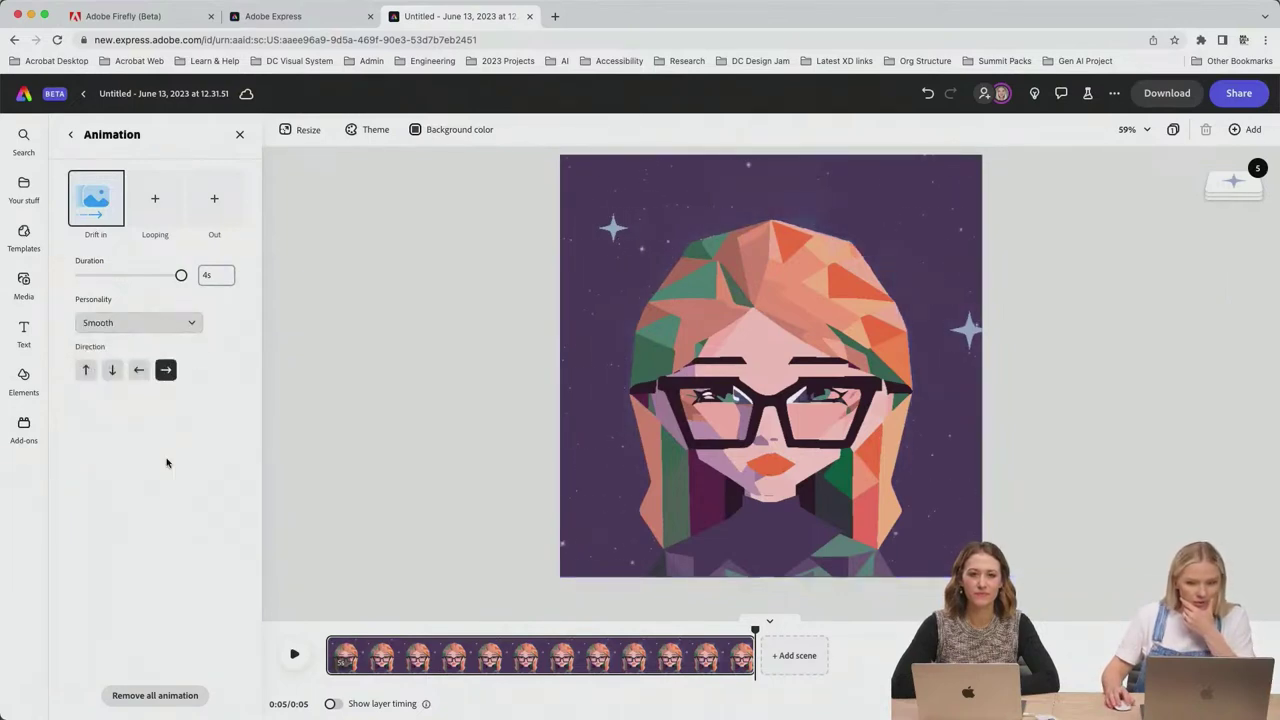
{"action": "left_click", "coordinate": [133, 330]}
{"action": "left_click", "coordinate": [129, 350]}
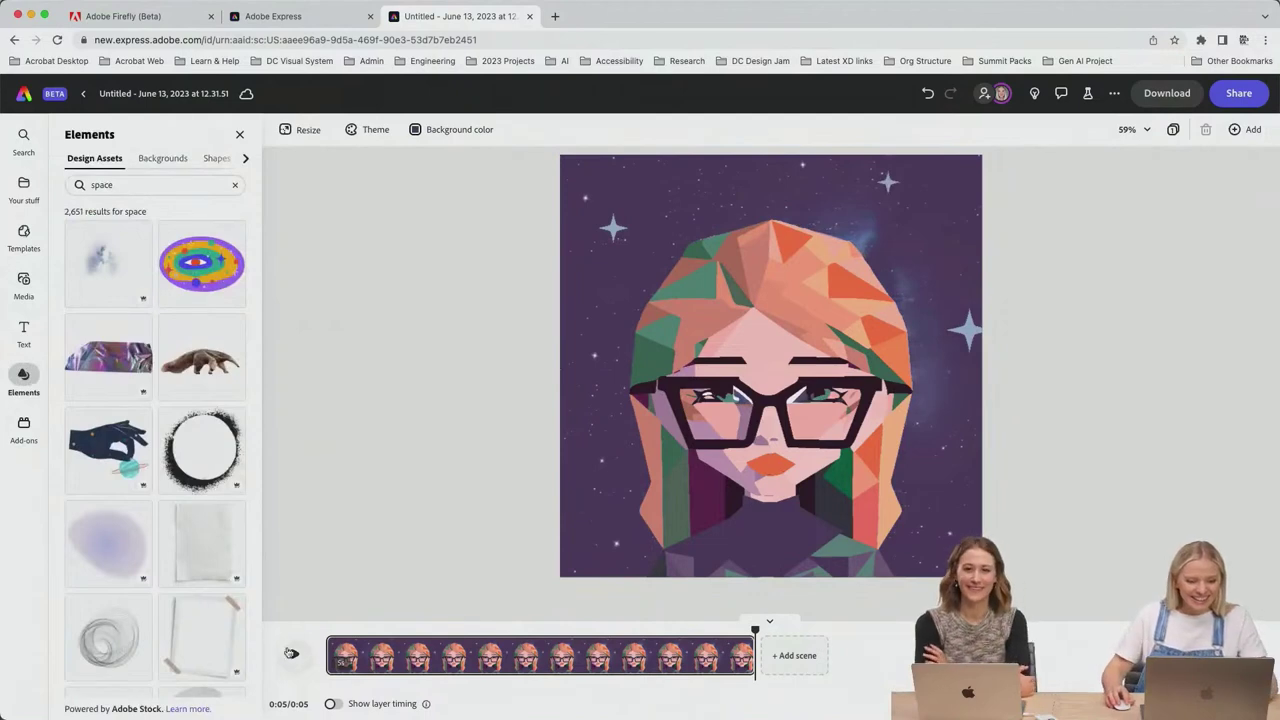
{"action": "left_click", "coordinate": [291, 653]}
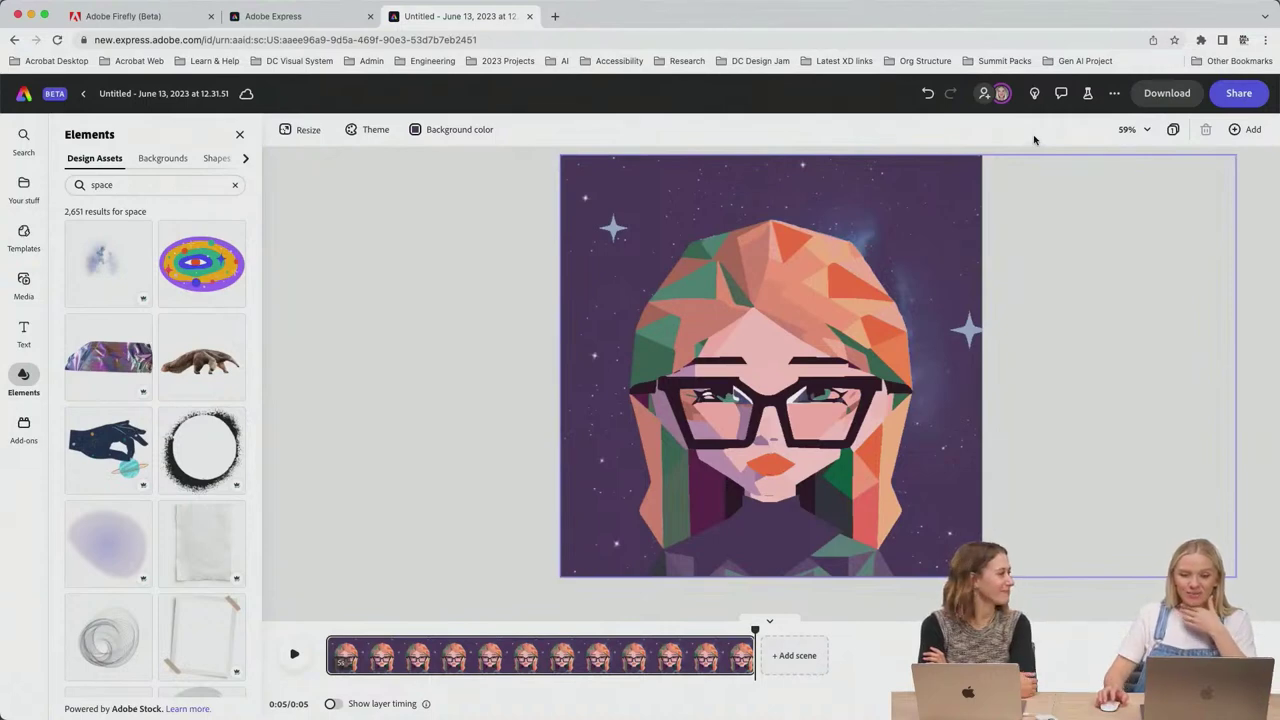
Step: Review the file formats available for downloading the project, keeping MP4 (Best for videos)
{"action": "left_click", "coordinate": [1174, 93]}
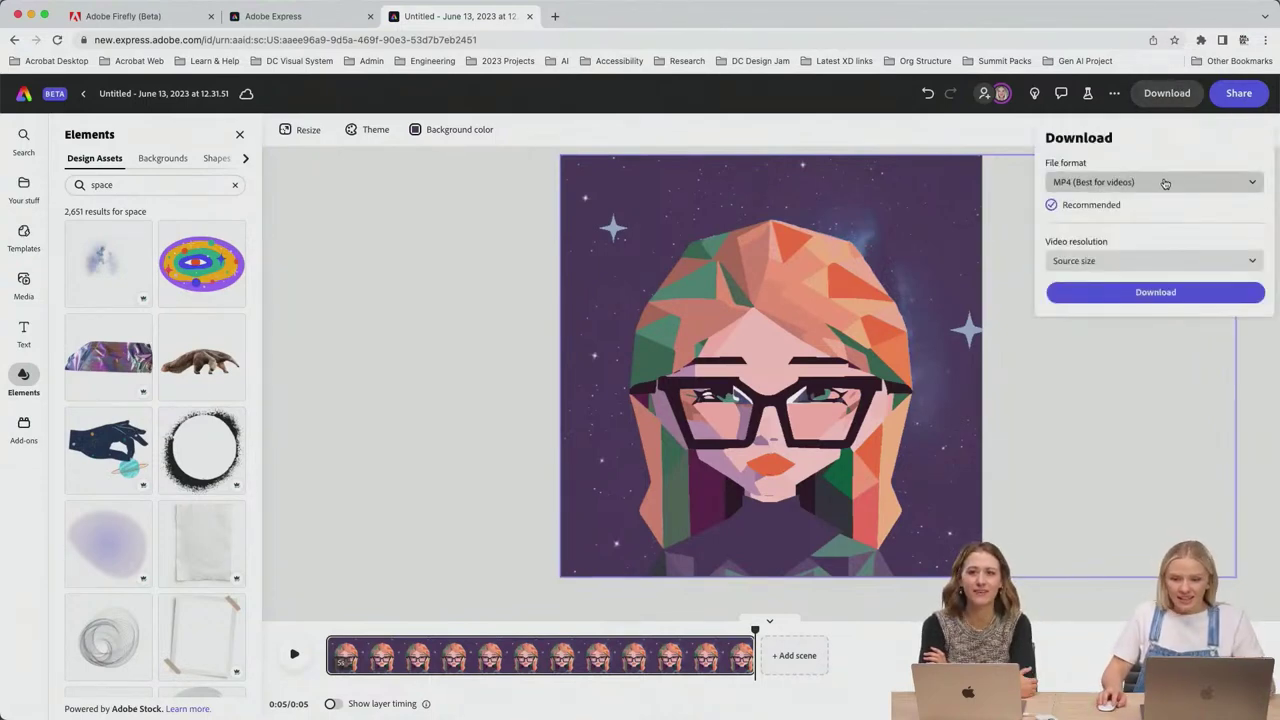
{"action": "left_click", "coordinate": [1166, 183]}
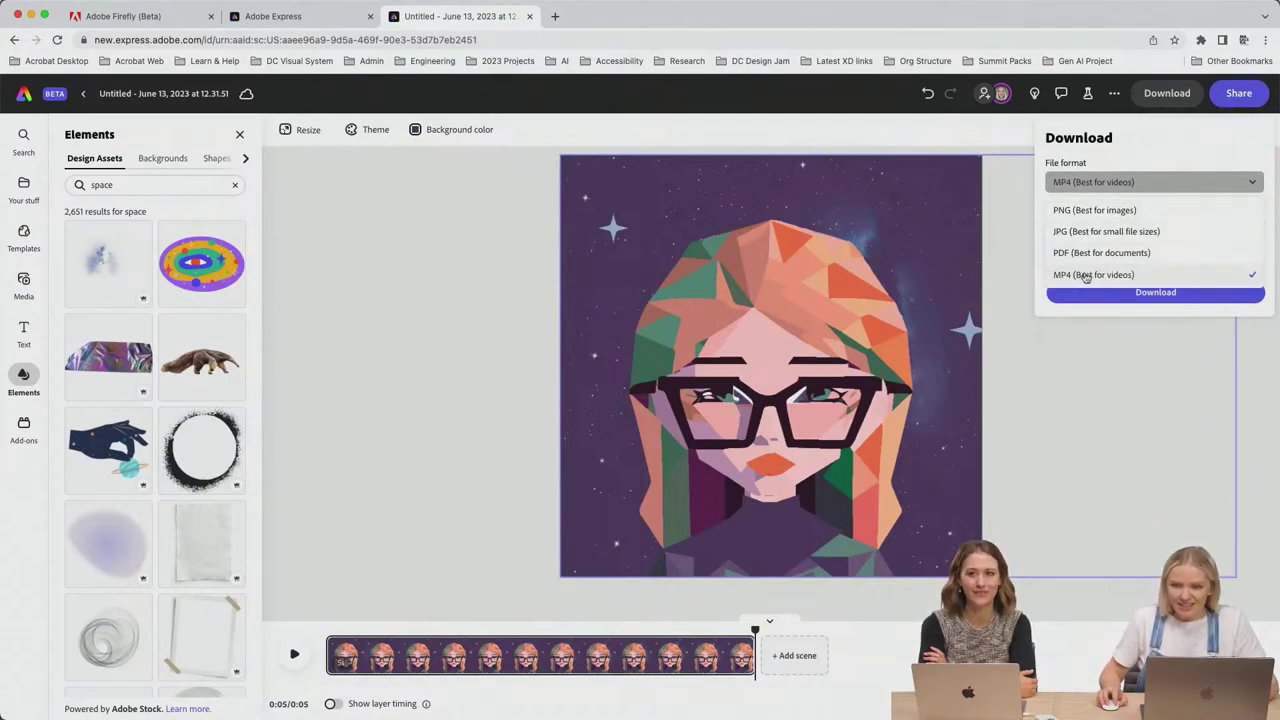
{"action": "left_click", "coordinate": [1180, 149]}
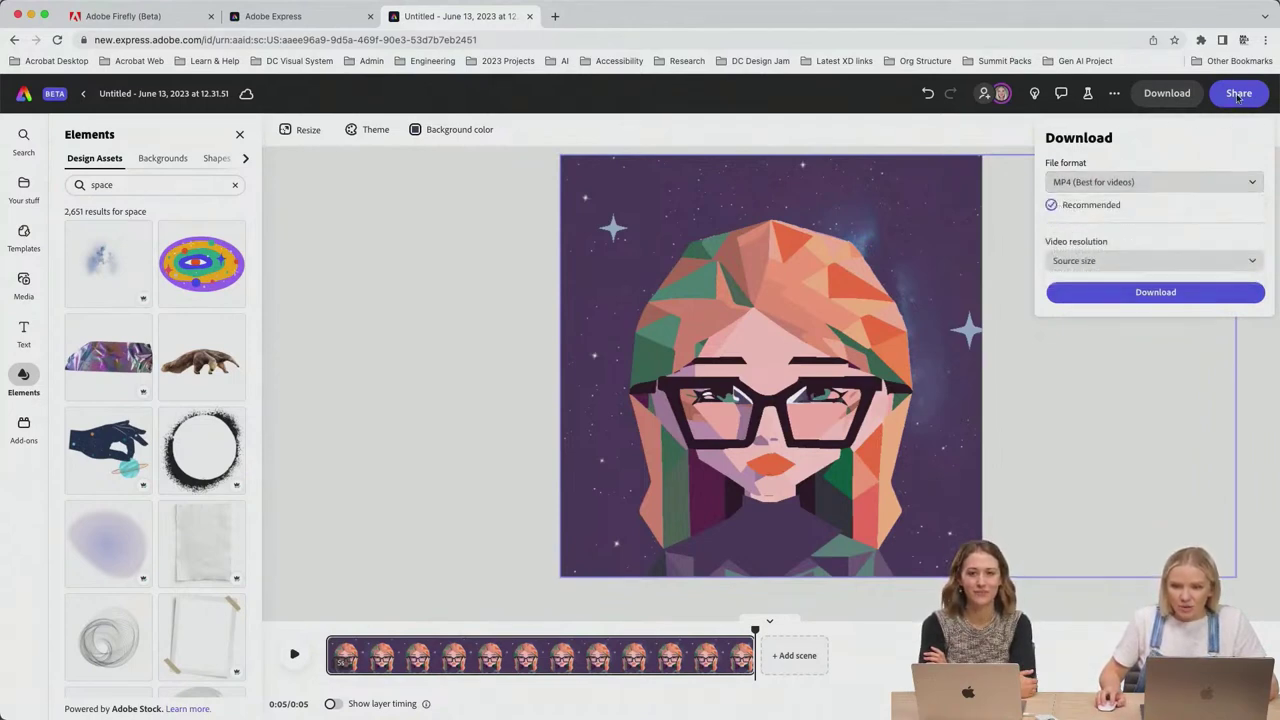
Step: Check the project's sharing options and its additional options
{"action": "left_click", "coordinate": [1238, 94]}
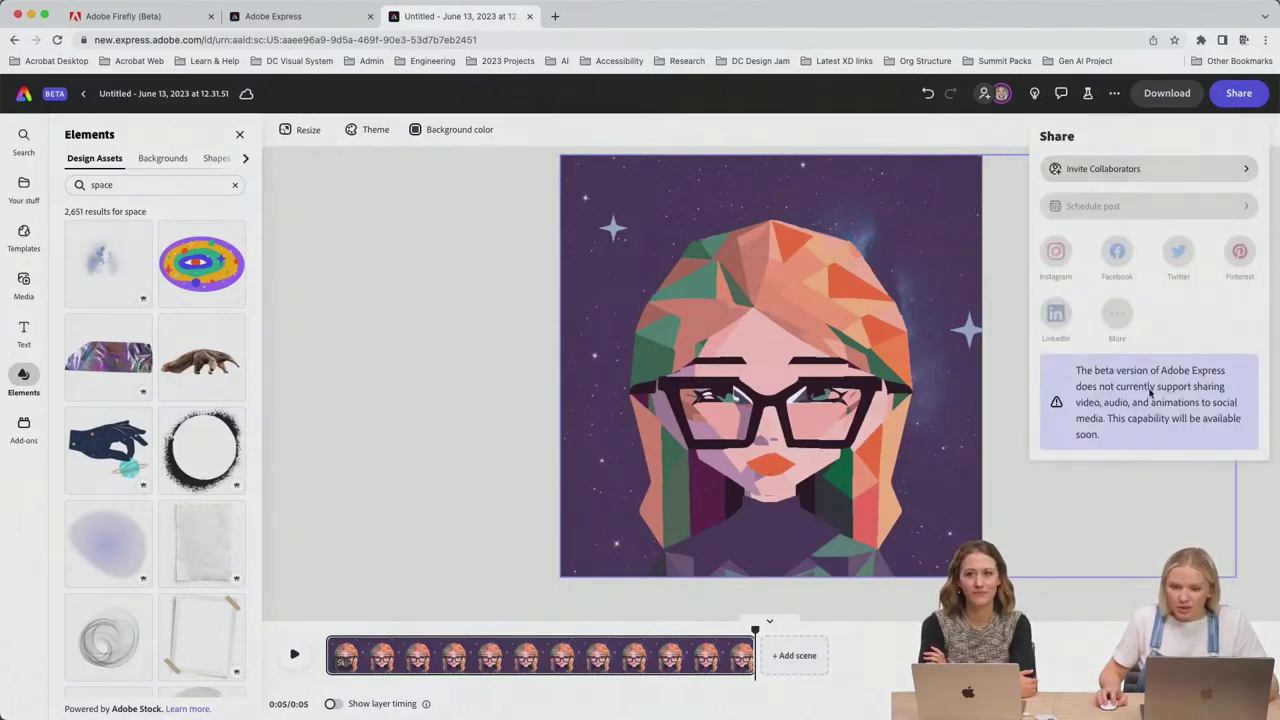
{"action": "left_click", "coordinate": [978, 140]}
{"action": "left_click", "coordinate": [1114, 94]}
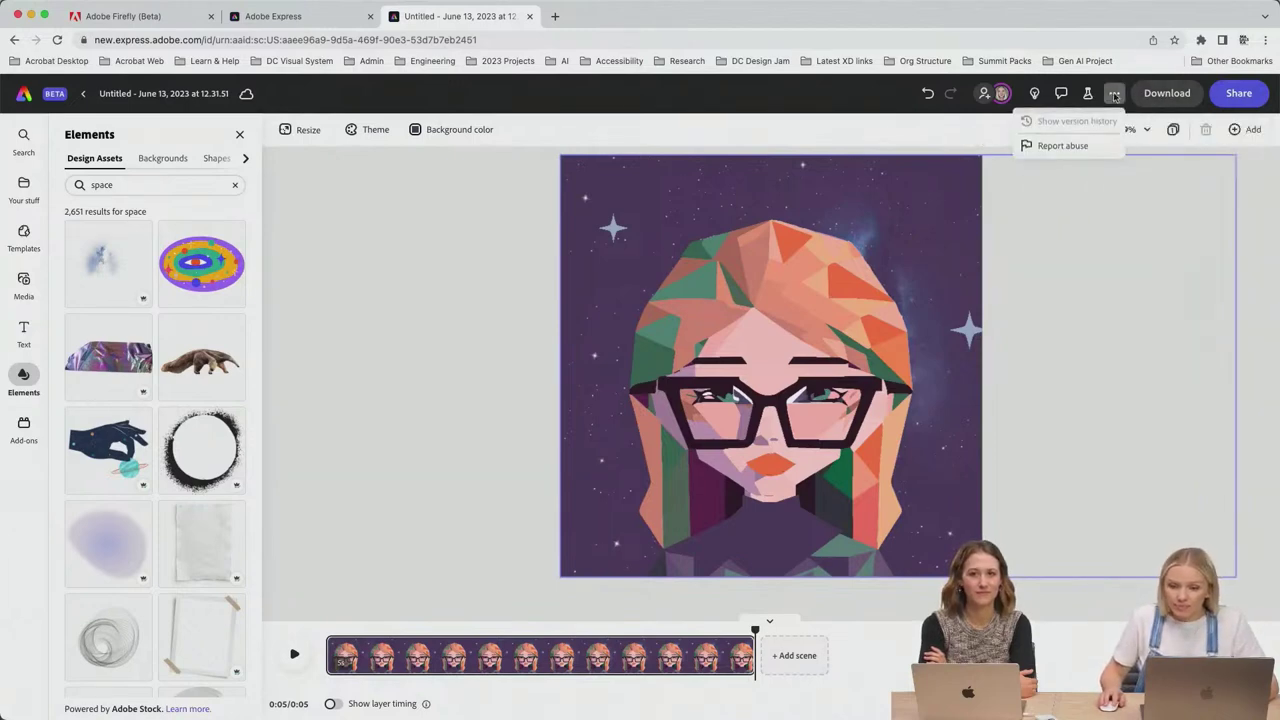
{"action": "left_click", "coordinate": [1114, 94]}
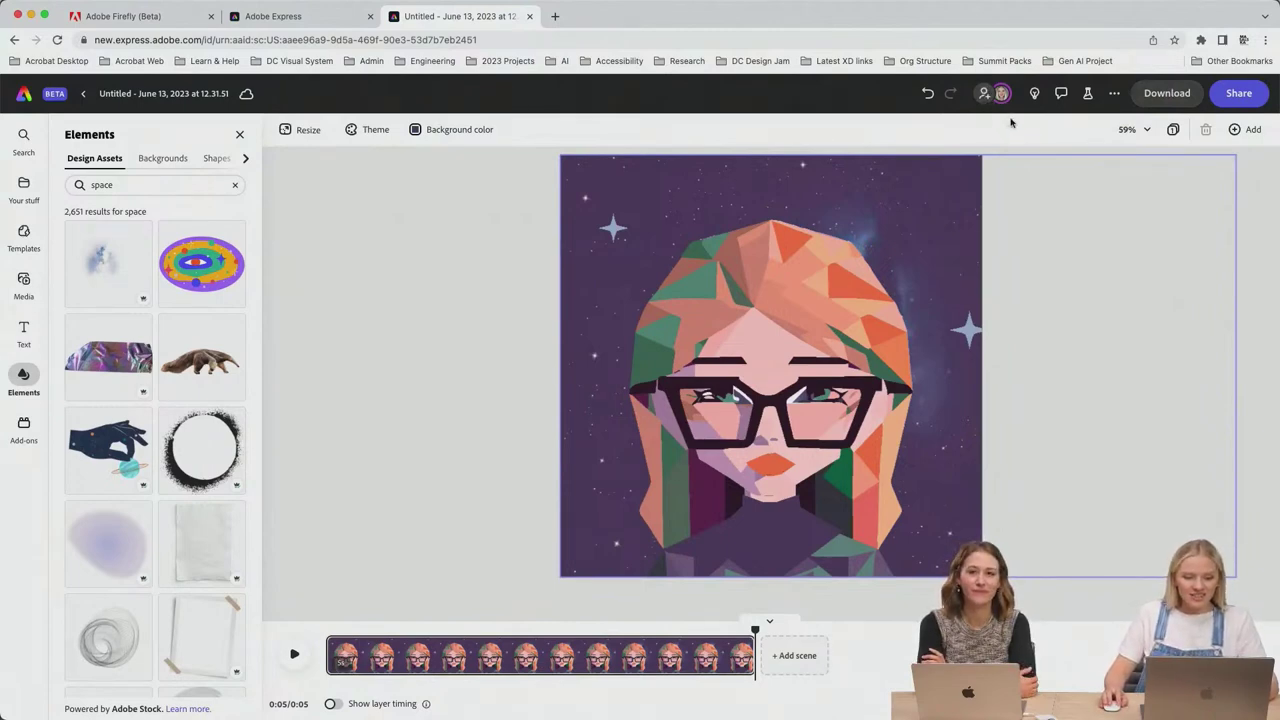
Step: Download the project as an MP4 video with the video resolution set to 1080
{"action": "left_click", "coordinate": [1177, 95]}
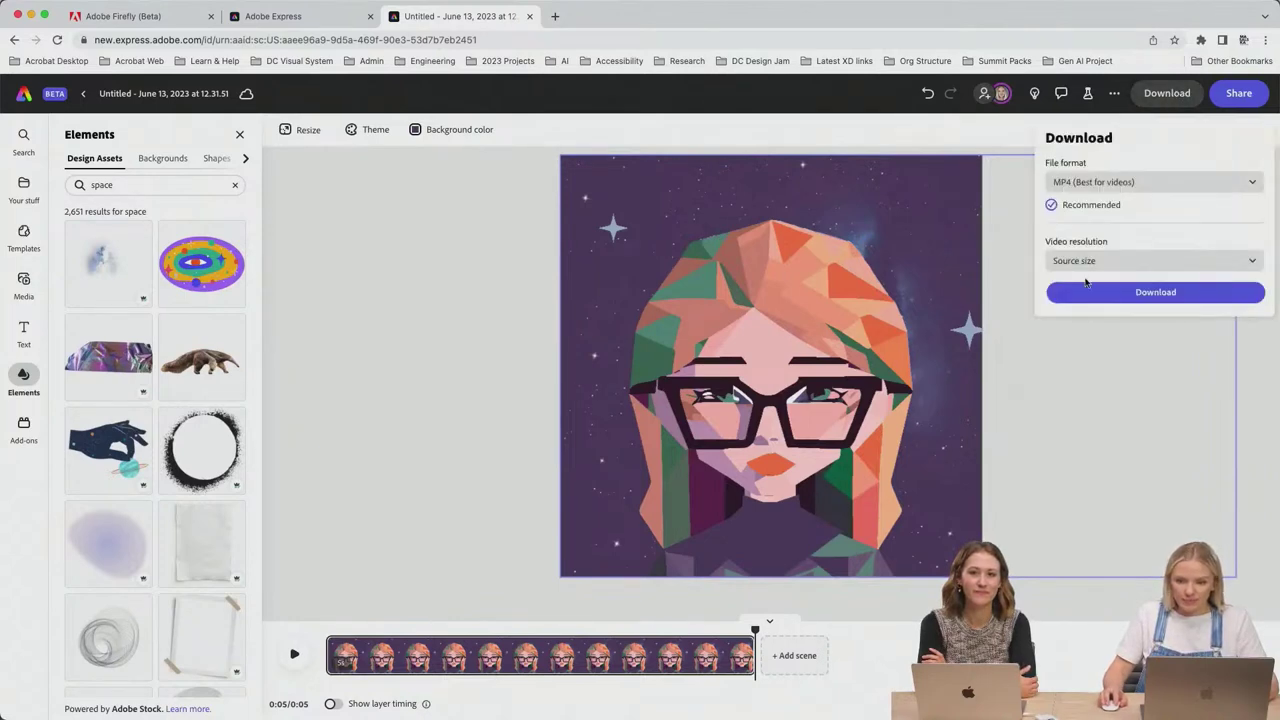
{"action": "left_click", "coordinate": [1095, 262]}
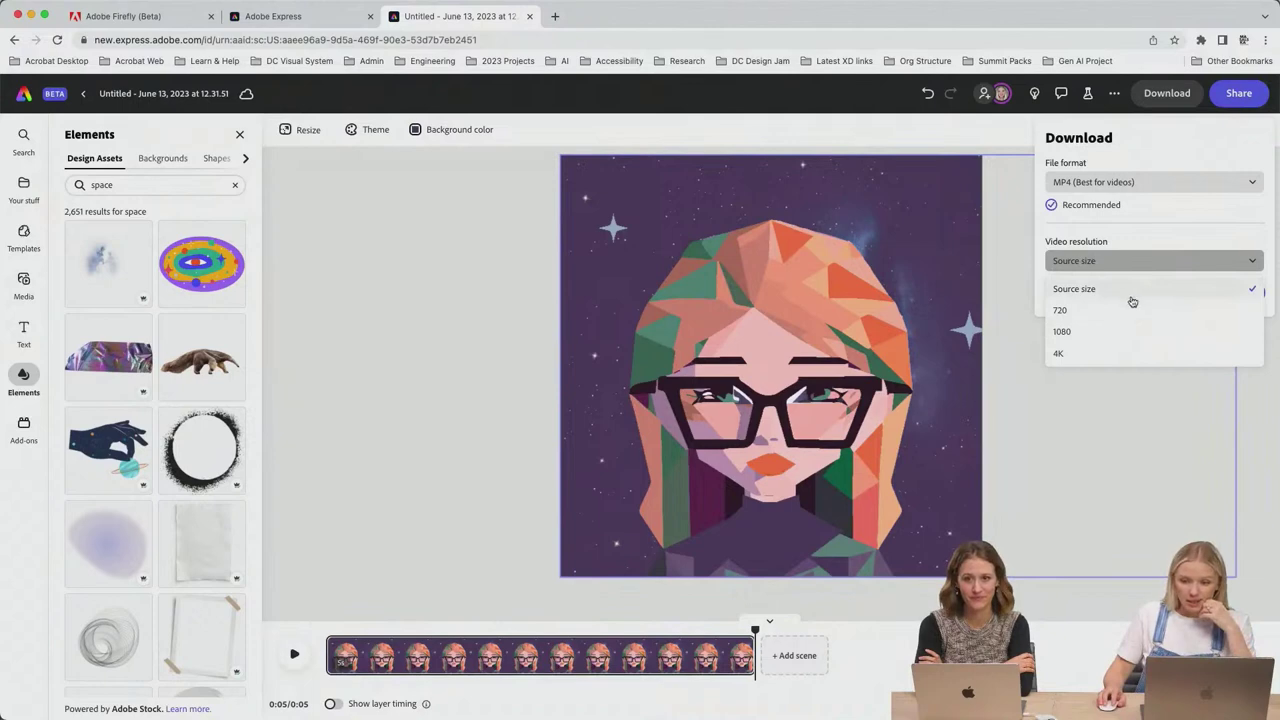
{"action": "left_click", "coordinate": [1111, 334]}
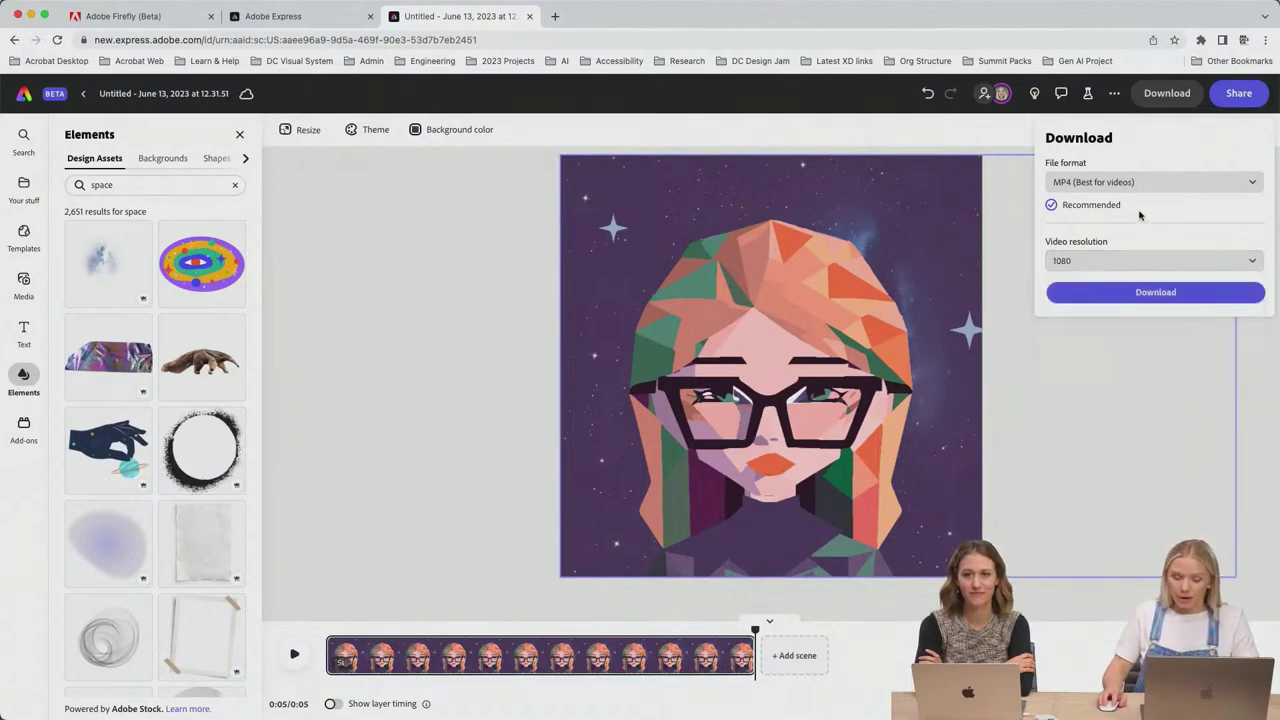
{"action": "left_click", "coordinate": [1156, 296]}
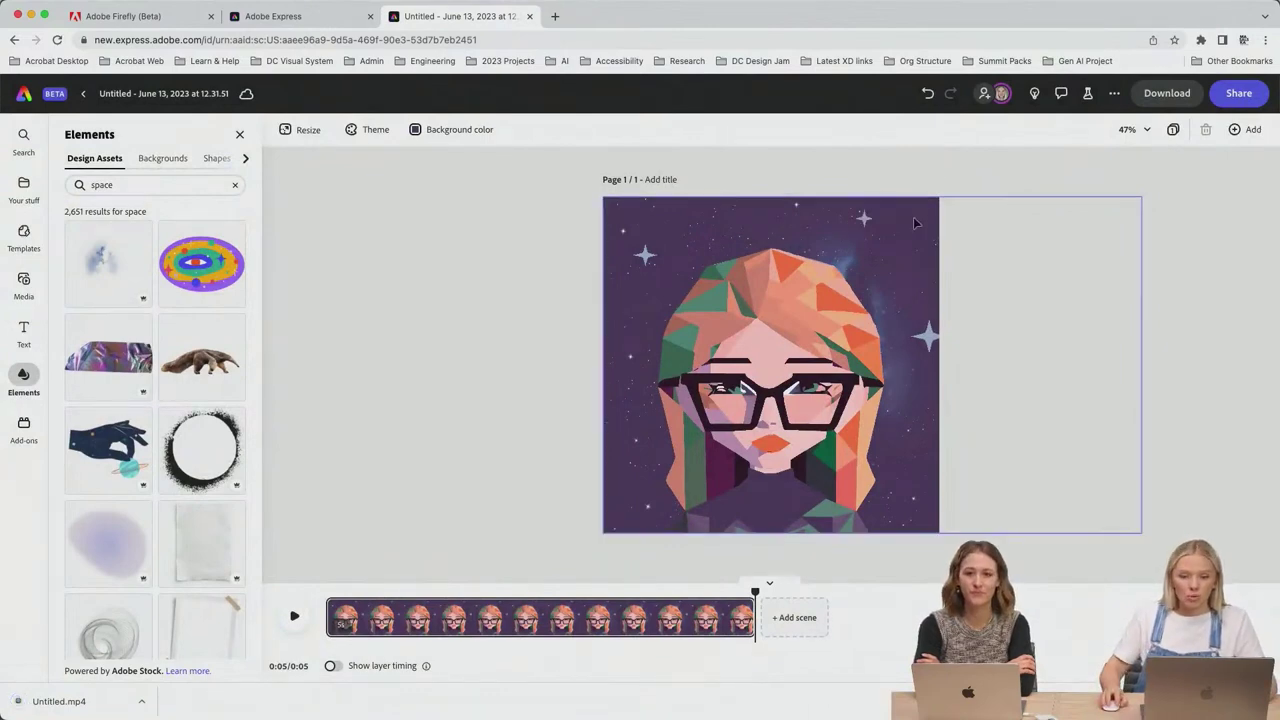
Step: Delete the nebula image and the three star images around the avatar
{"action": "left_click", "coordinate": [913, 217]}
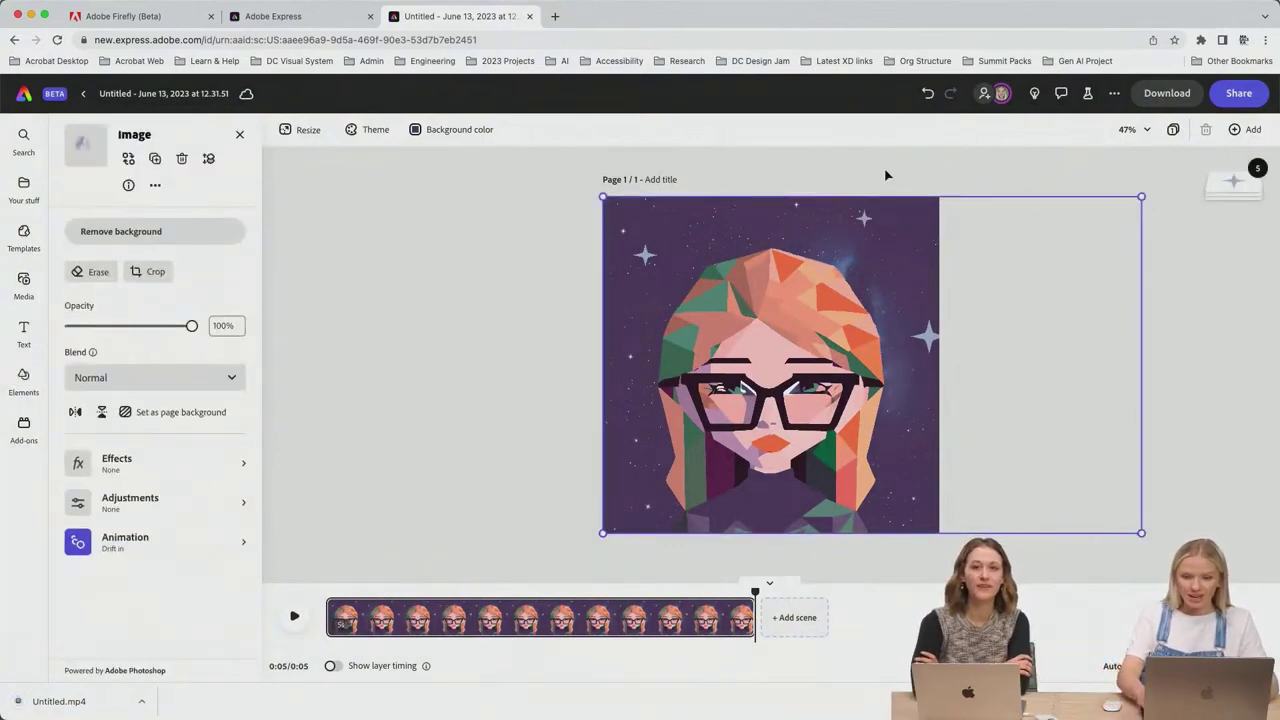
{"action": "left_click", "coordinate": [885, 175]}
{"action": "left_click", "coordinate": [927, 337]}
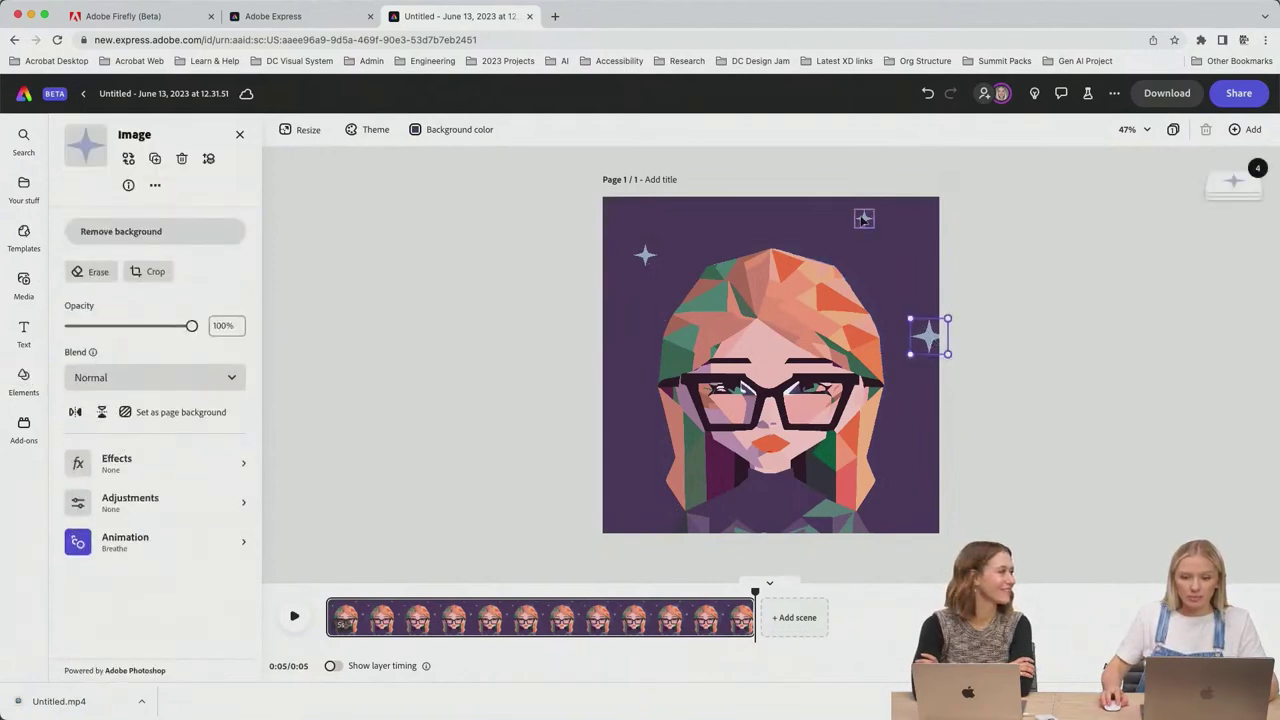
{"action": "left_click", "coordinate": [864, 218], "text": "shift"}
{"action": "left_click", "coordinate": [645, 256], "text": "shift"}
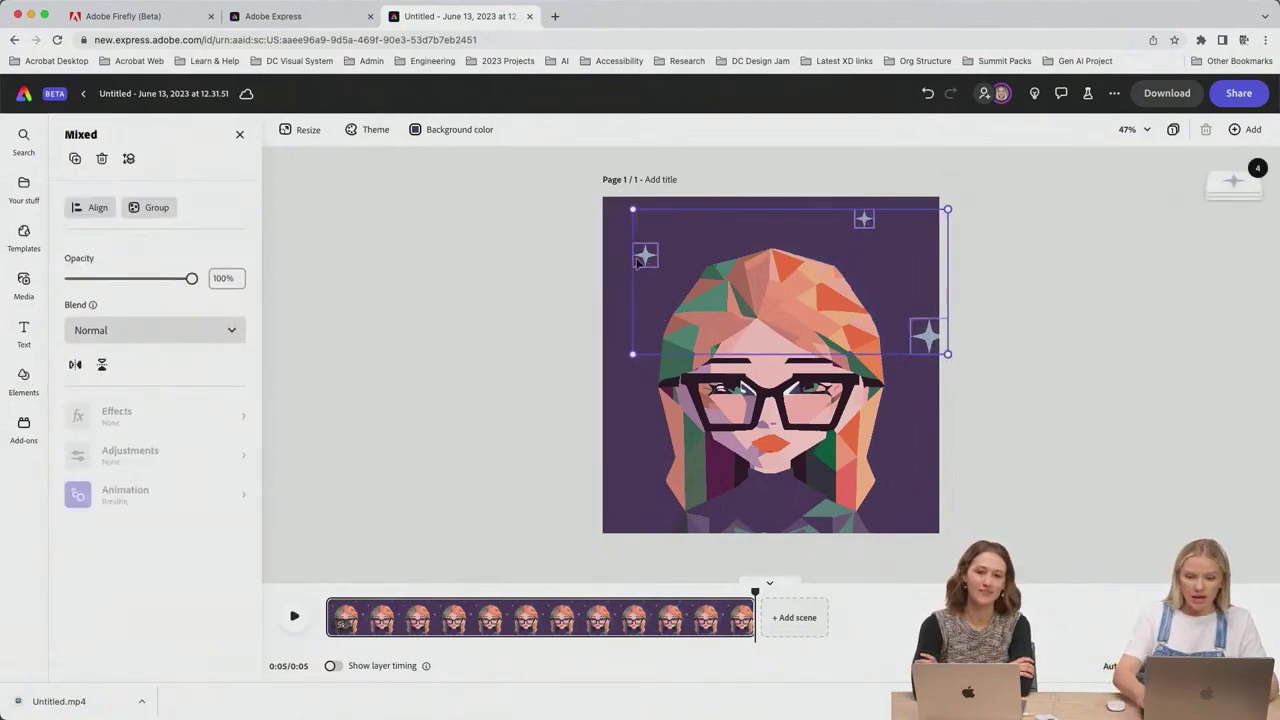
{"action": "key", "text": "Delete"}
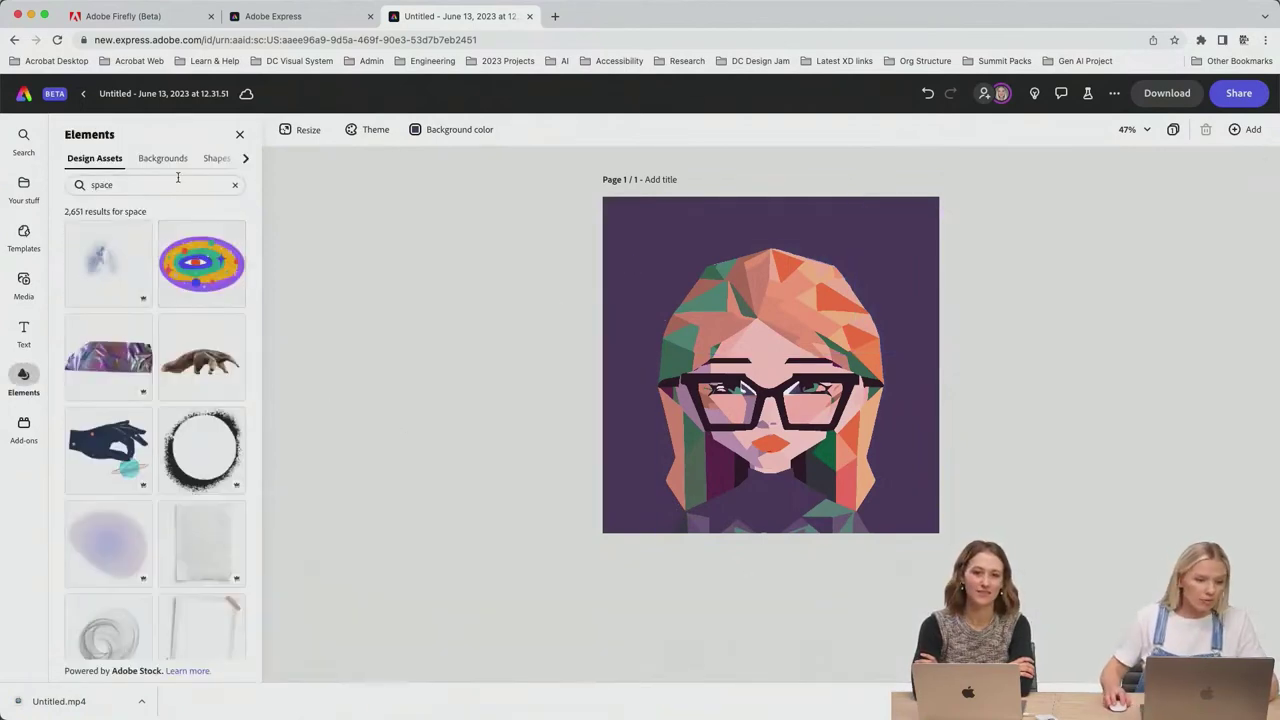
Step: Browse the space backgrounds, then search the background elements for "gradient"
{"action": "left_click", "coordinate": [162, 161]}
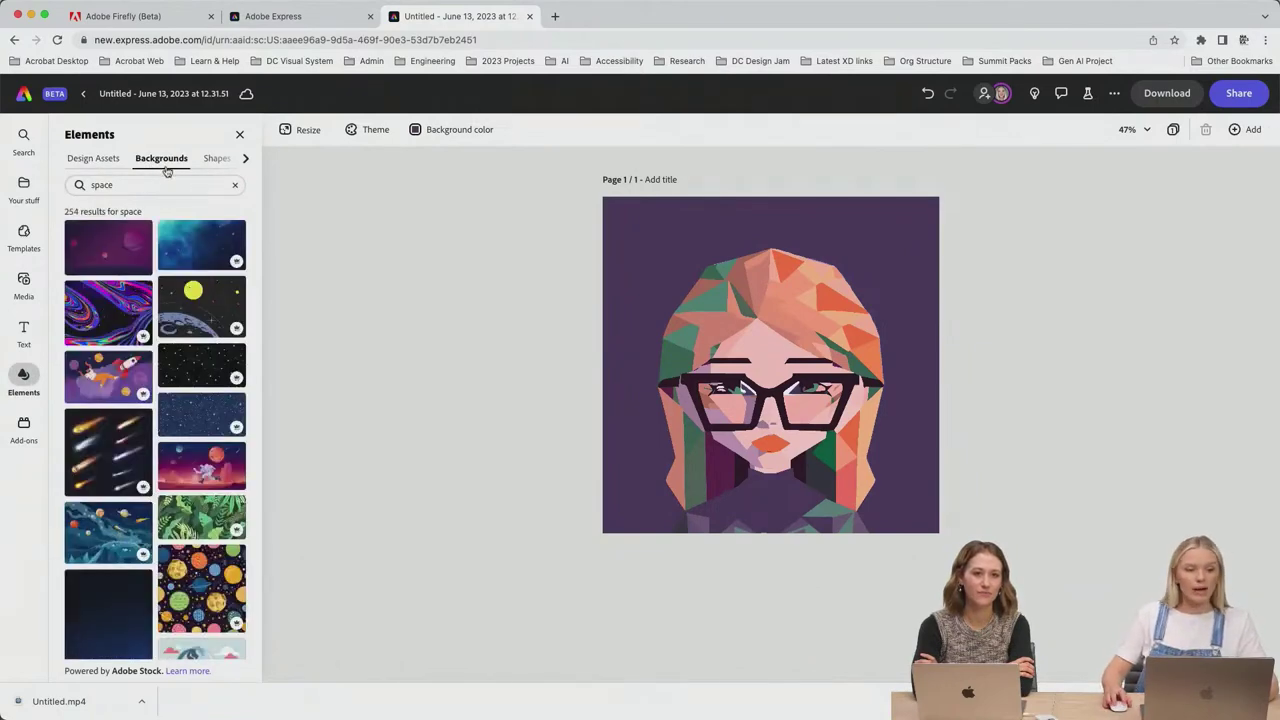
{"action": "scroll", "coordinate": [165, 370], "scroll_direction": "down", "scroll_amount": 5}
{"action": "scroll", "coordinate": [165, 372], "scroll_direction": "down", "scroll_amount": 3}
{"action": "scroll", "coordinate": [160, 350], "scroll_direction": "up", "scroll_amount": 10}
{"action": "left_click", "coordinate": [136, 186]}
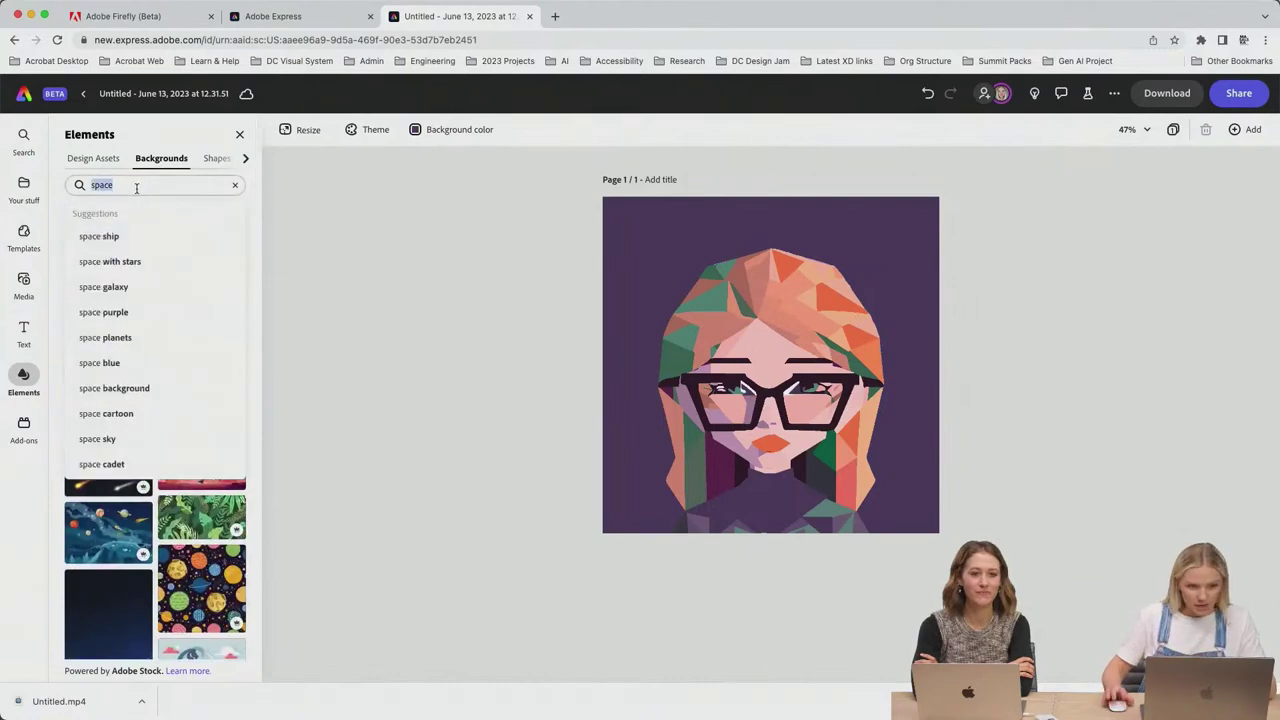
{"action": "type", "text": "gradient"}
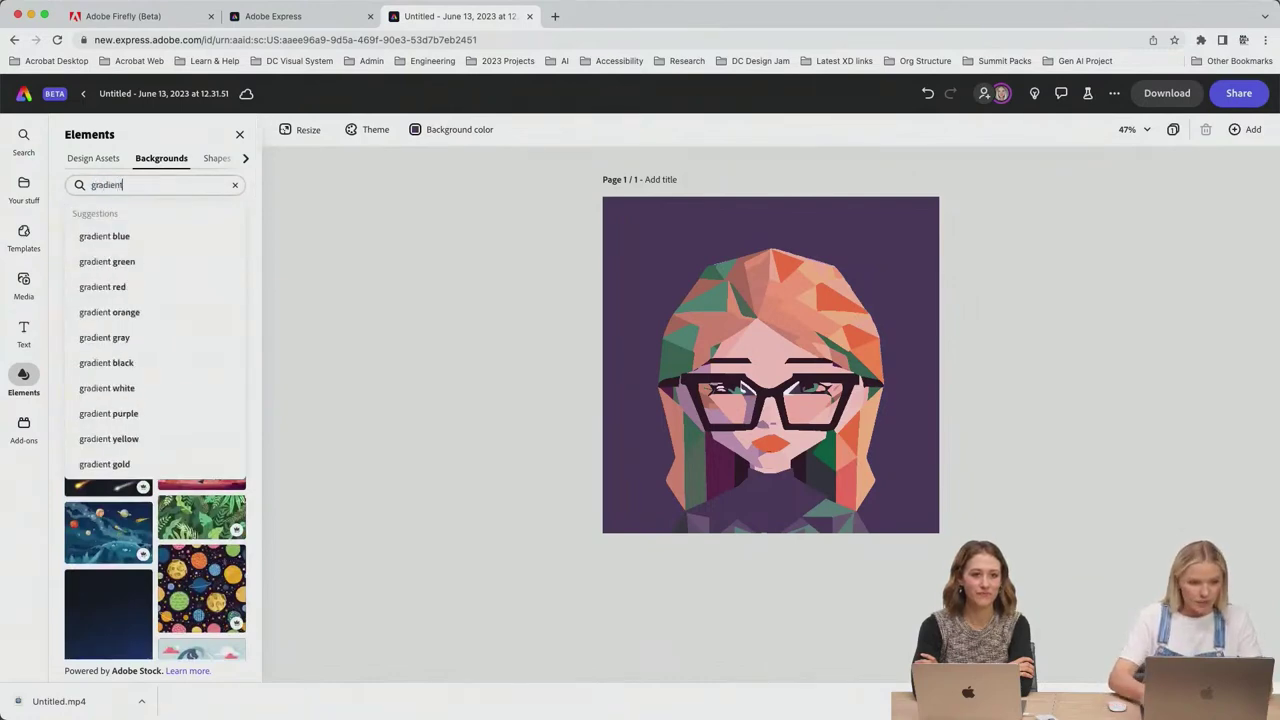
{"action": "key", "text": "Return"}
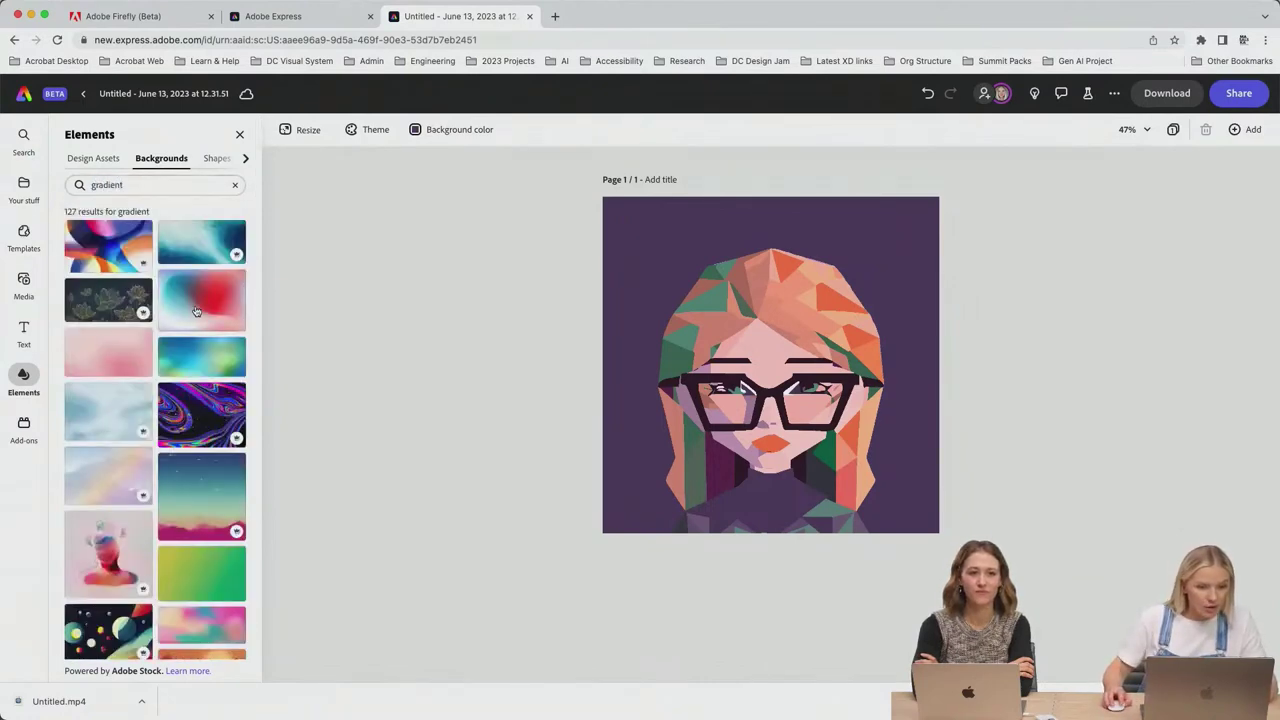
Step: Place the blurred teal-and-red gradient as the page background and shift it slightly to the right behind the avatar
{"action": "left_click_drag", "start_coordinate": [197, 311], "coordinate": [646, 276]}
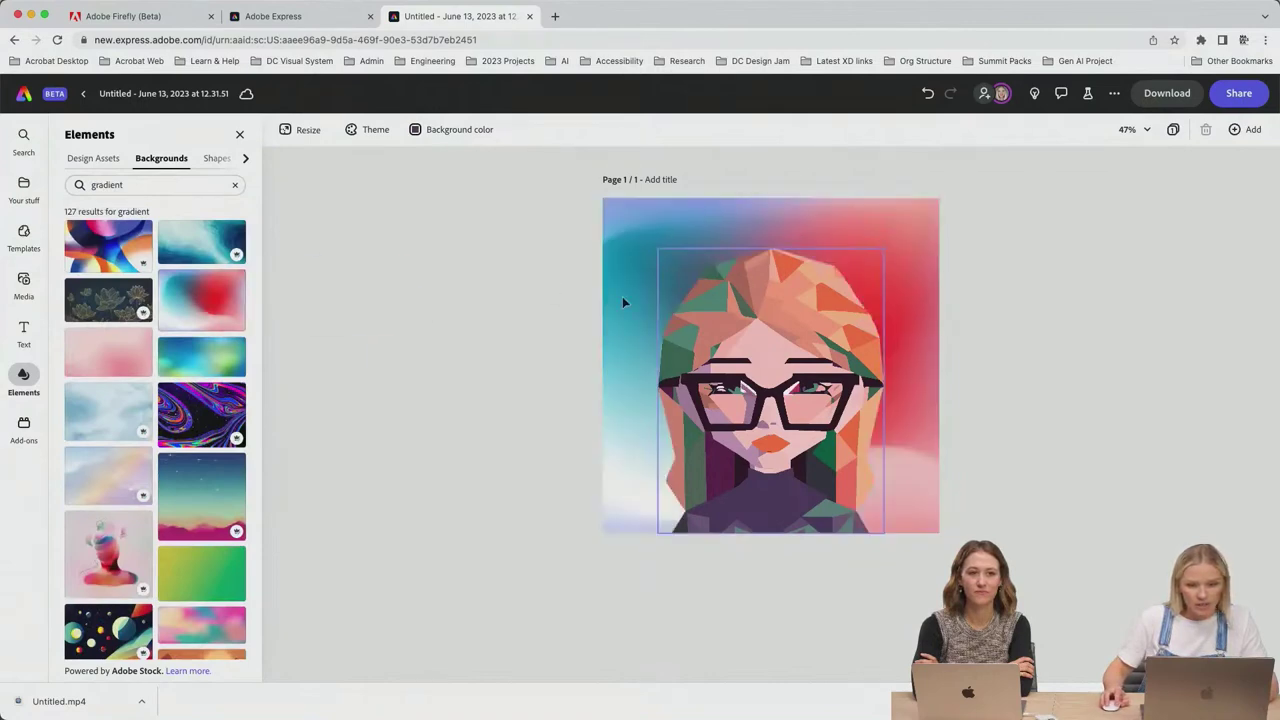
{"action": "left_click", "coordinate": [912, 252]}
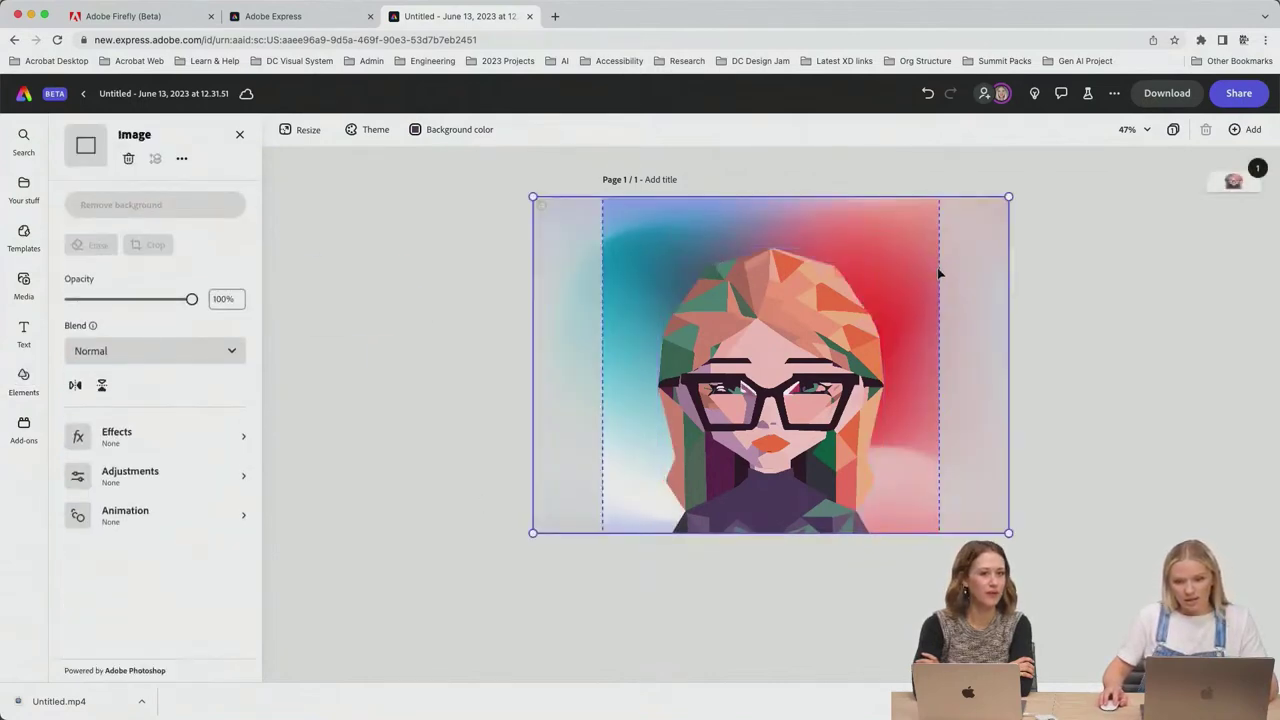
{"action": "mouse_move", "coordinate": [920, 326]}
{"action": "left_mouse_down"}
{"action": "mouse_move", "coordinate": [986, 323]}
{"action": "mouse_move", "coordinate": [924, 326]}
{"action": "left_mouse_up"}
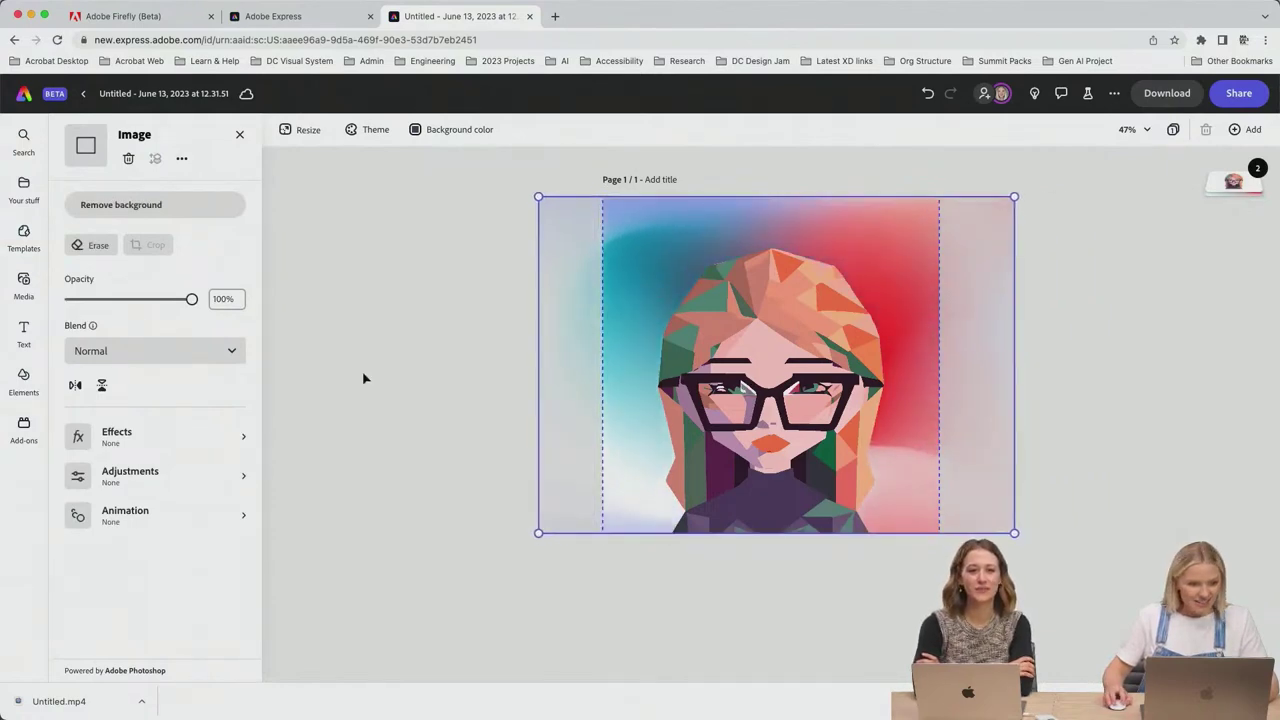
Step: Try the green-blue, lime, purple, emerald, mauve-gray and dark red duotone effects on the gradient background, returning to purple
{"action": "left_click", "coordinate": [143, 434]}
{"action": "left_click", "coordinate": [100, 326]}
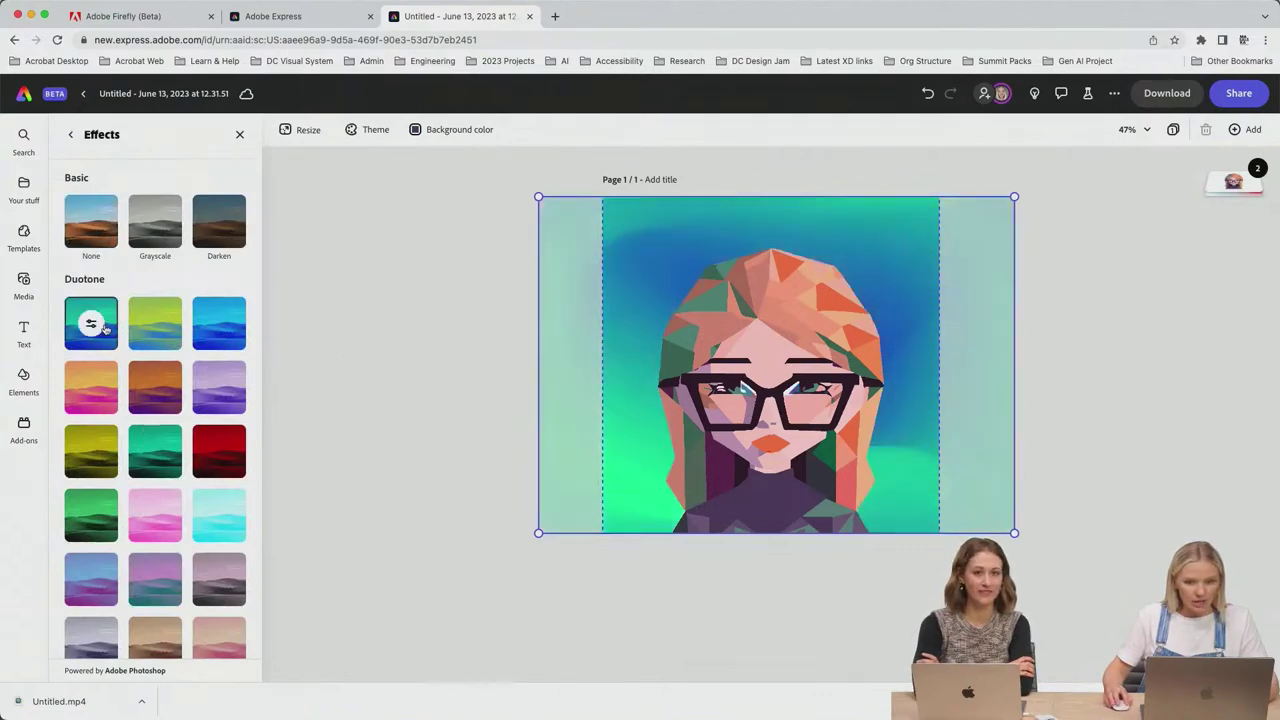
{"action": "left_click", "coordinate": [145, 328]}
{"action": "left_click", "coordinate": [236, 394]}
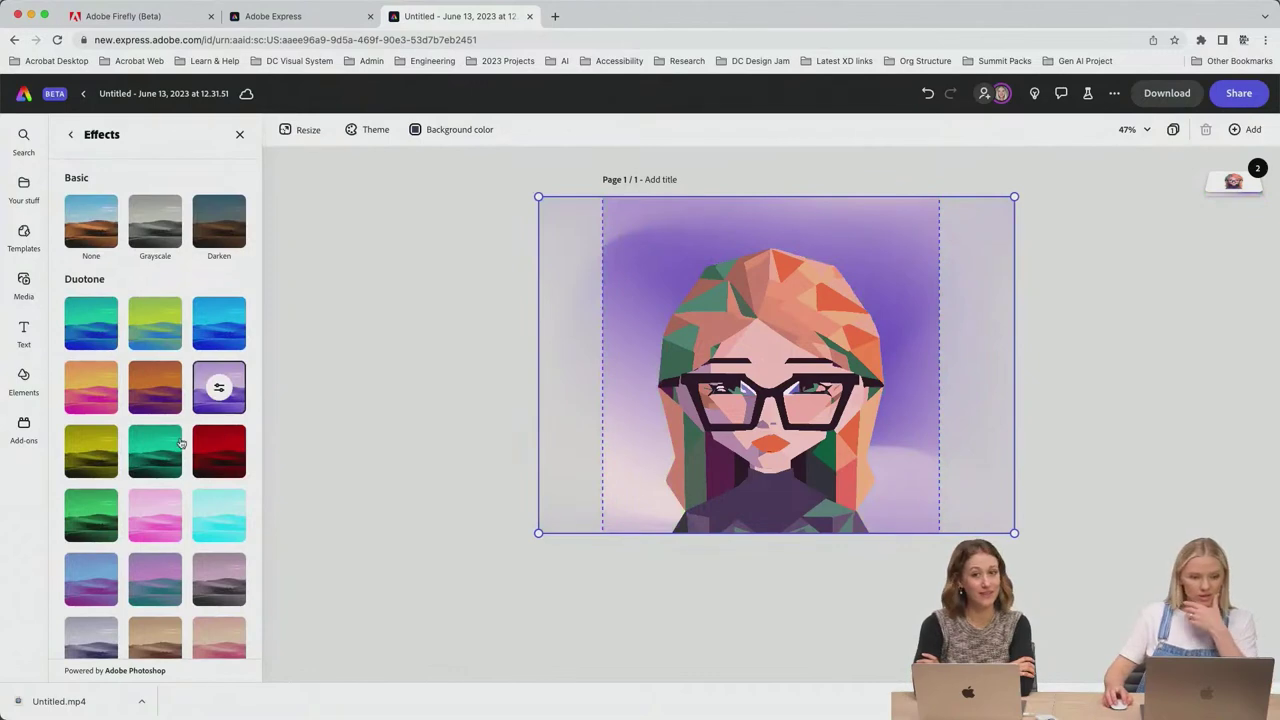
{"action": "left_click", "coordinate": [179, 443]}
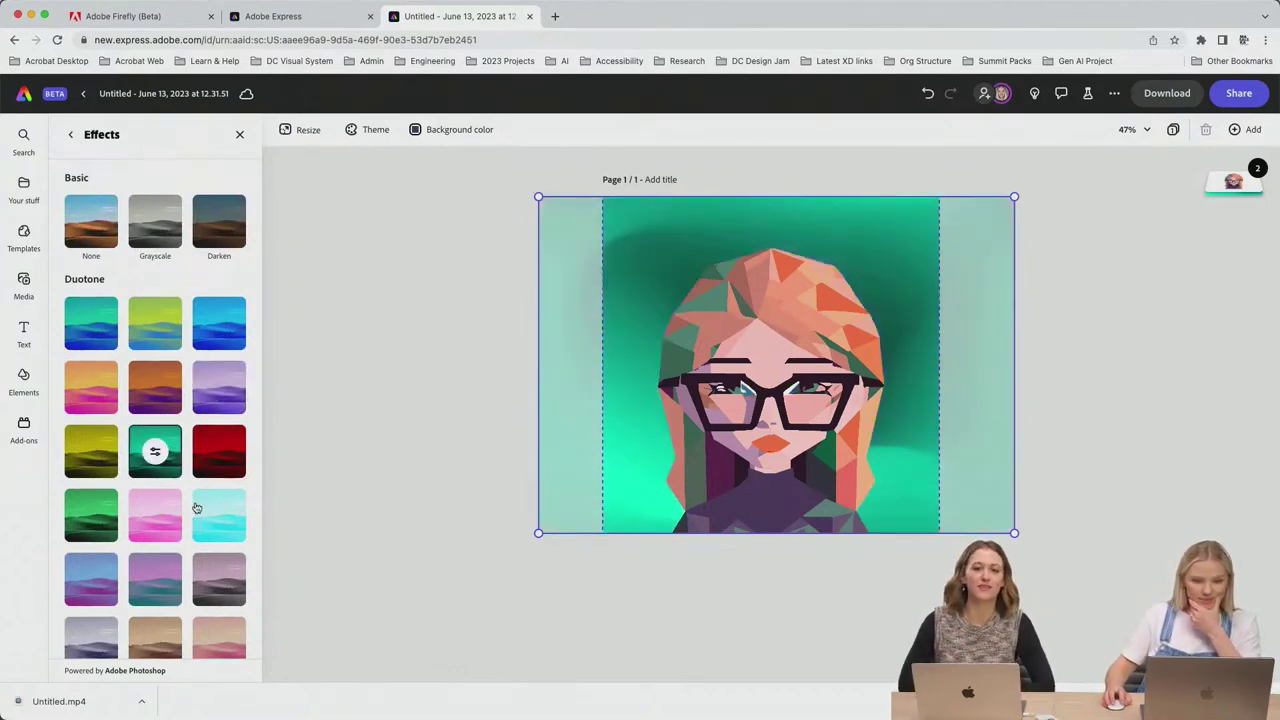
{"action": "left_click", "coordinate": [208, 572]}
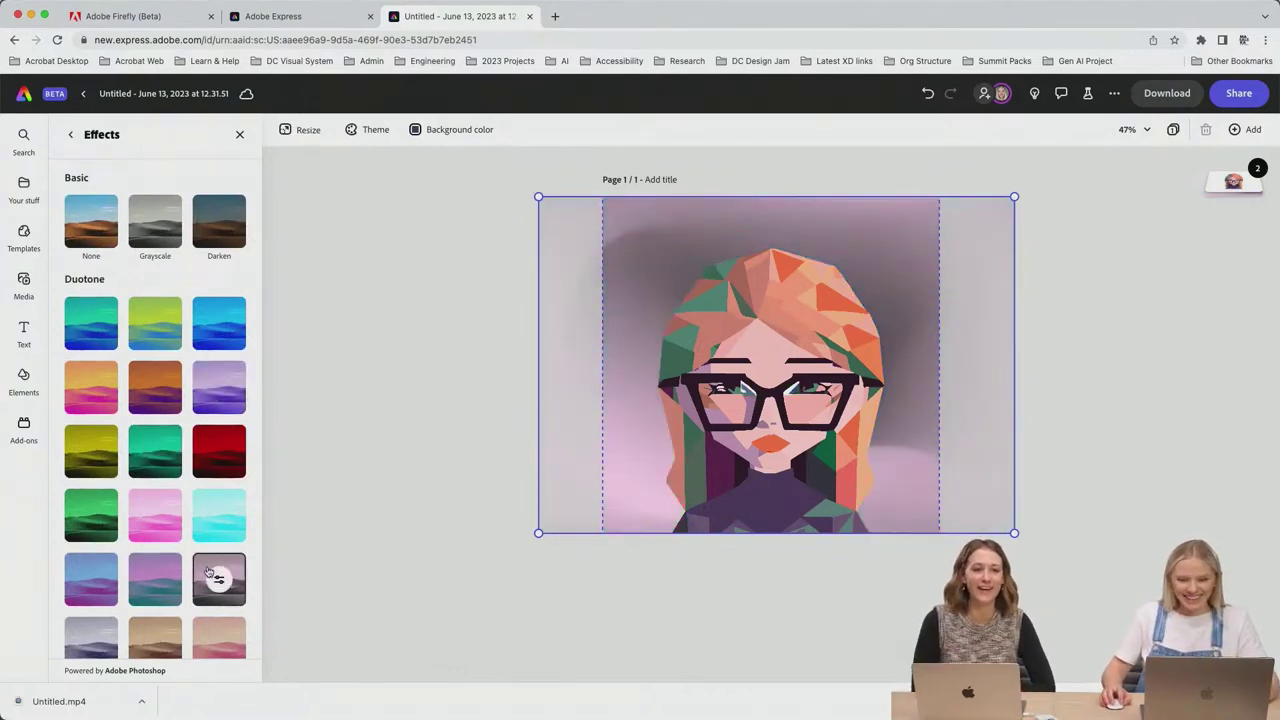
{"action": "left_click", "coordinate": [218, 457]}
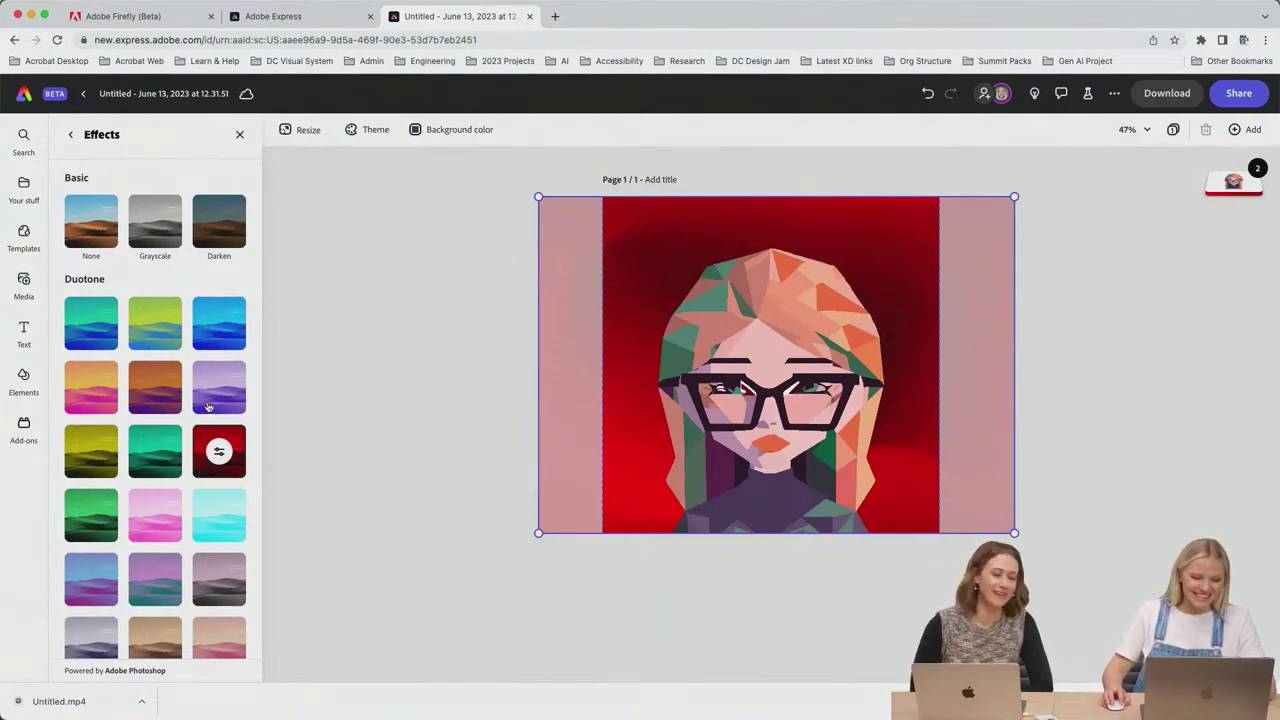
{"action": "left_click", "coordinate": [209, 400]}
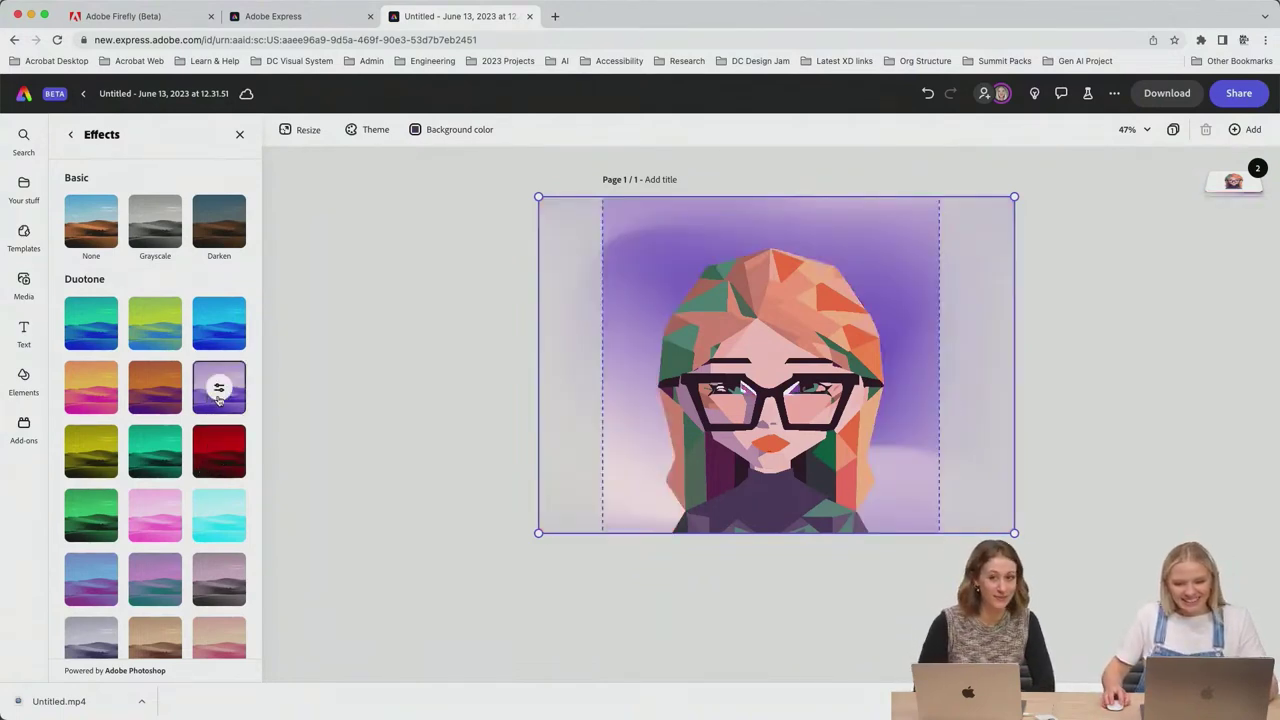
Step: Try the rose, pink, cyan and green duotone effects on the gradient background, then set its effect to None
{"action": "scroll", "coordinate": [218, 398], "scroll_direction": "down", "scroll_amount": 1}
{"action": "left_click", "coordinate": [217, 608]}
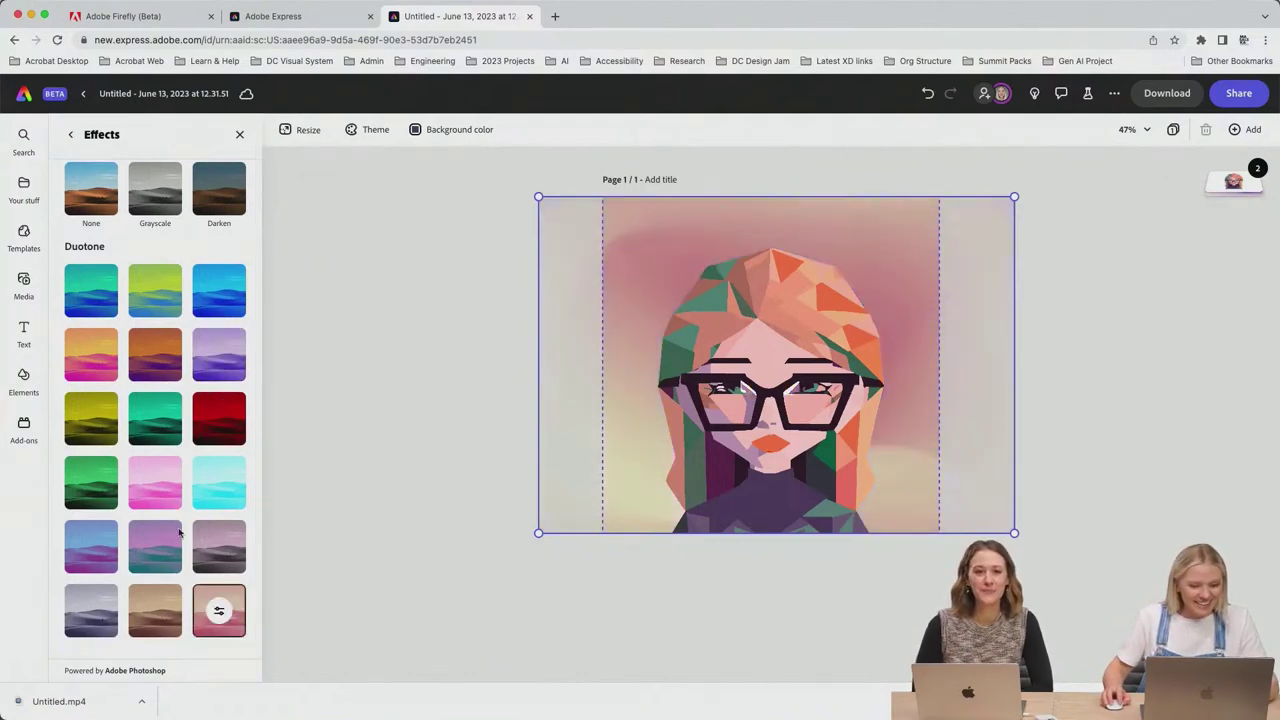
{"action": "left_click", "coordinate": [157, 488]}
{"action": "left_click", "coordinate": [215, 483]}
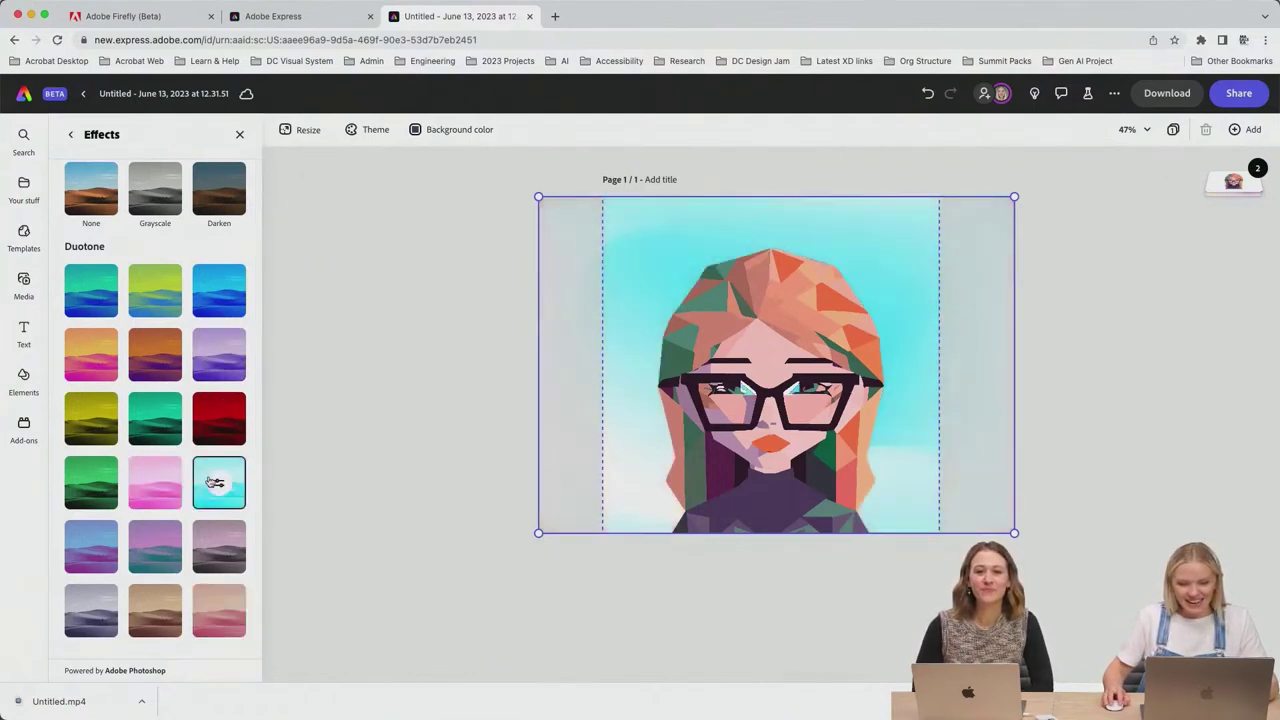
{"action": "left_click", "coordinate": [157, 483]}
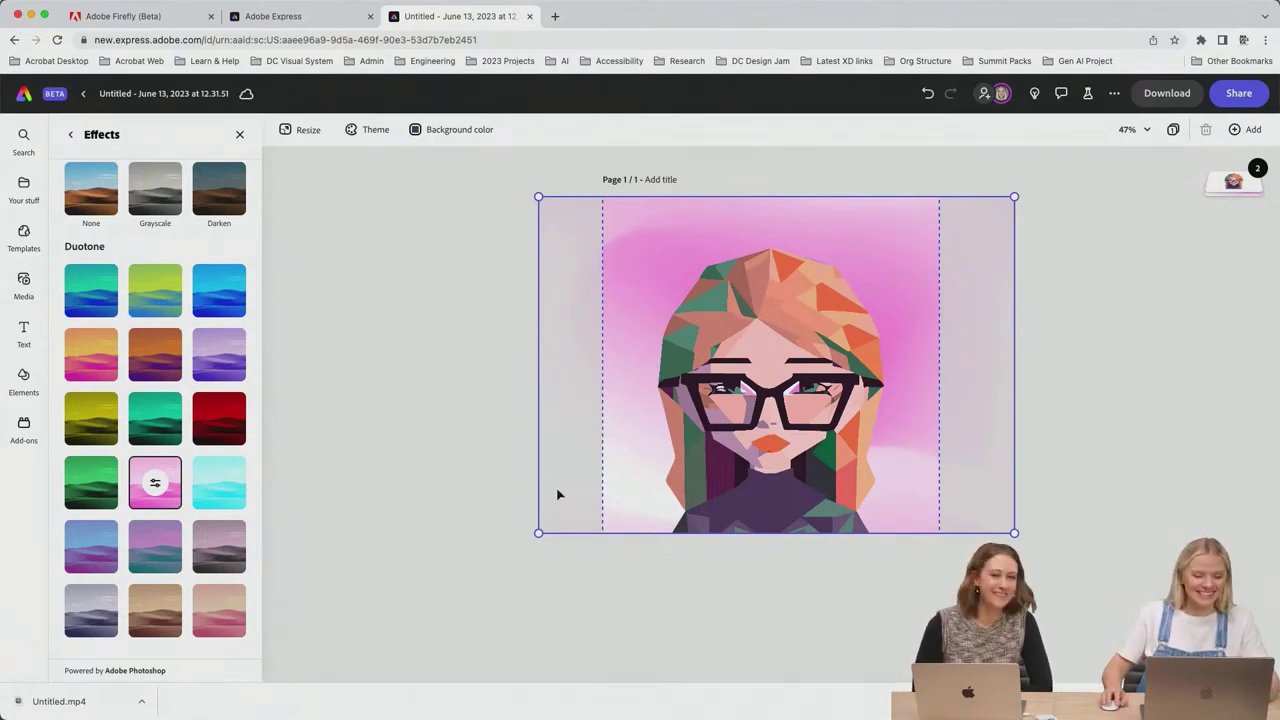
{"action": "left_click", "coordinate": [88, 492]}
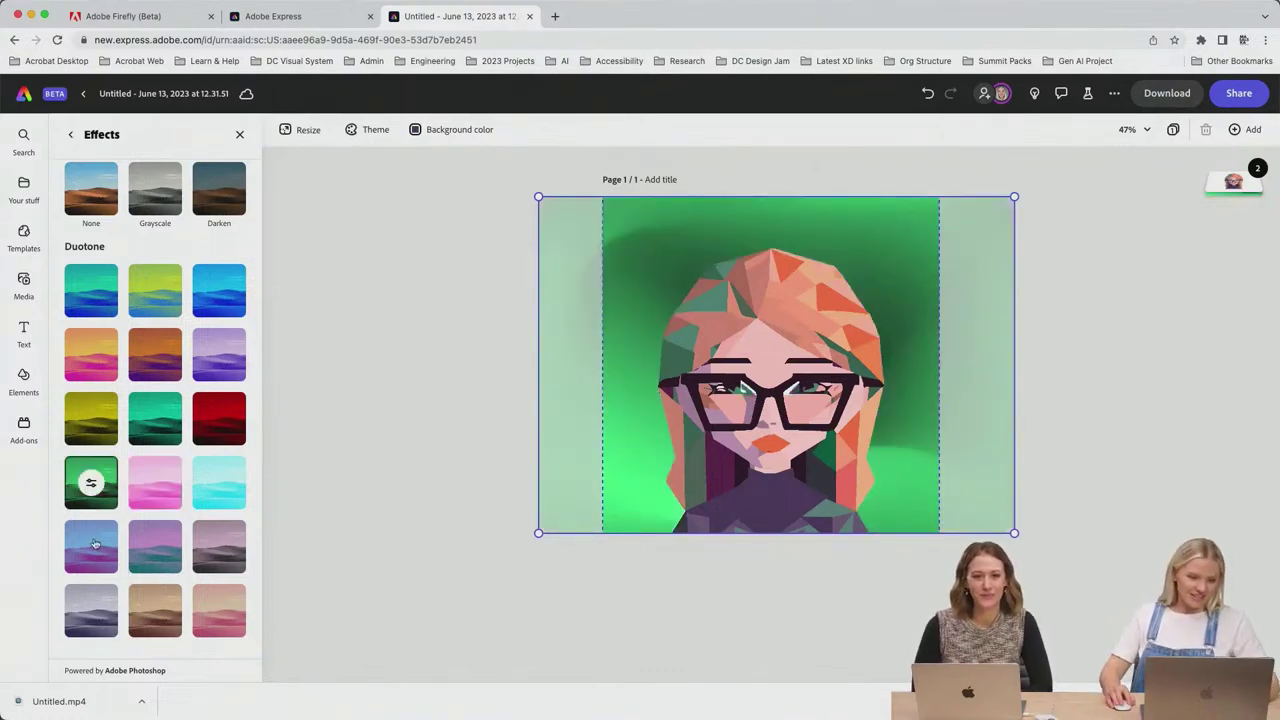
{"action": "scroll", "coordinate": [74, 400], "scroll_direction": "up", "scroll_amount": 1}
{"action": "left_click", "coordinate": [101, 215]}
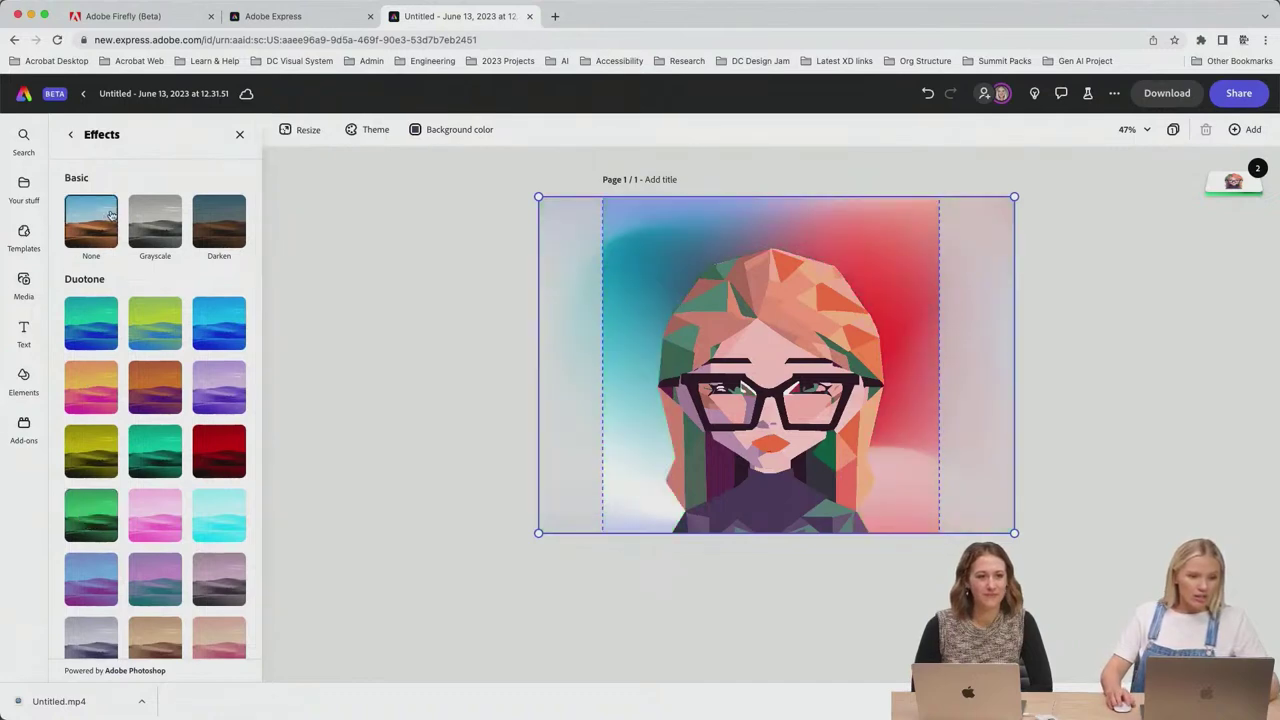
{"action": "left_click", "coordinate": [70, 135]}
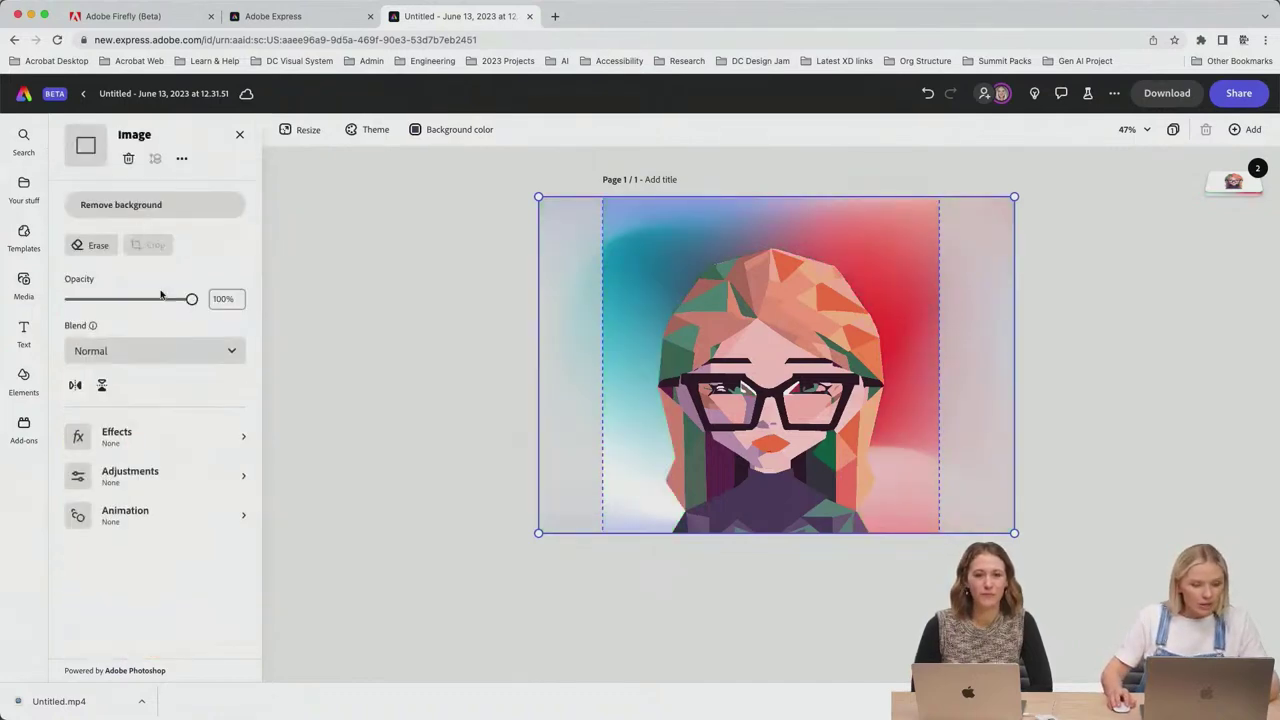
Step: Adjust the gradient background to Contrast 29, Brightness -89, Highlights -9 and Warmth 77
{"action": "left_click", "coordinate": [168, 480]}
{"action": "mouse_move", "coordinate": [134, 227]}
{"action": "left_mouse_down"}
{"action": "mouse_move", "coordinate": [160, 222]}
{"action": "mouse_move", "coordinate": [137, 222]}
{"action": "mouse_move", "coordinate": [148, 222]}
{"action": "left_mouse_up"}
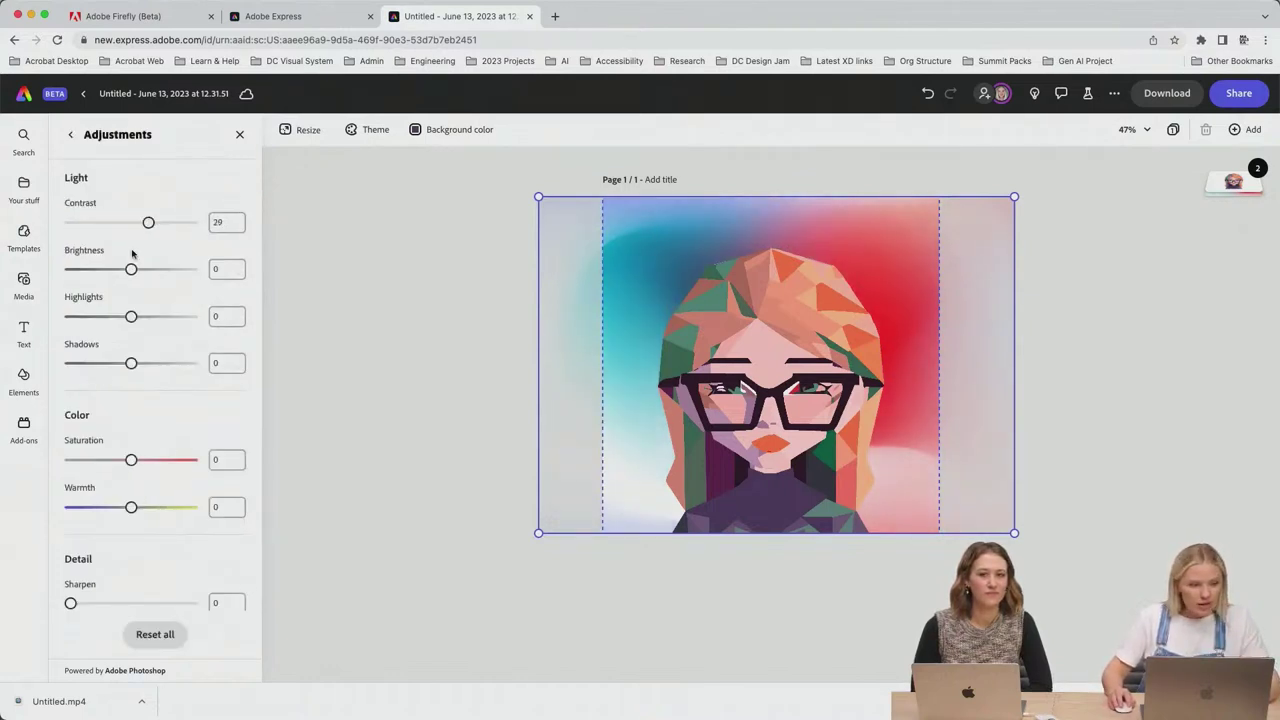
{"action": "left_click_drag", "start_coordinate": [131, 269], "coordinate": [77, 270]}
{"action": "mouse_move", "coordinate": [131, 317]}
{"action": "left_mouse_down"}
{"action": "mouse_move", "coordinate": [87, 320]}
{"action": "mouse_move", "coordinate": [125, 321]}
{"action": "left_mouse_up"}
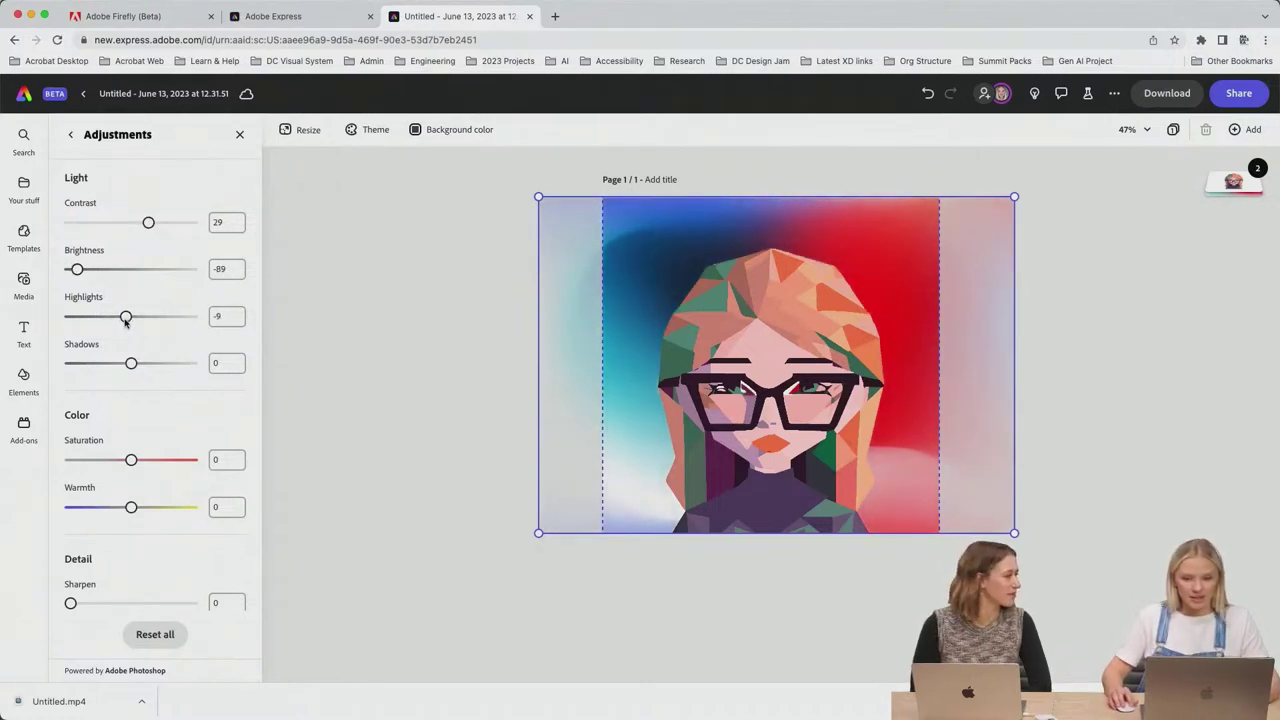
{"action": "left_click_drag", "start_coordinate": [133, 512], "coordinate": [181, 510]}
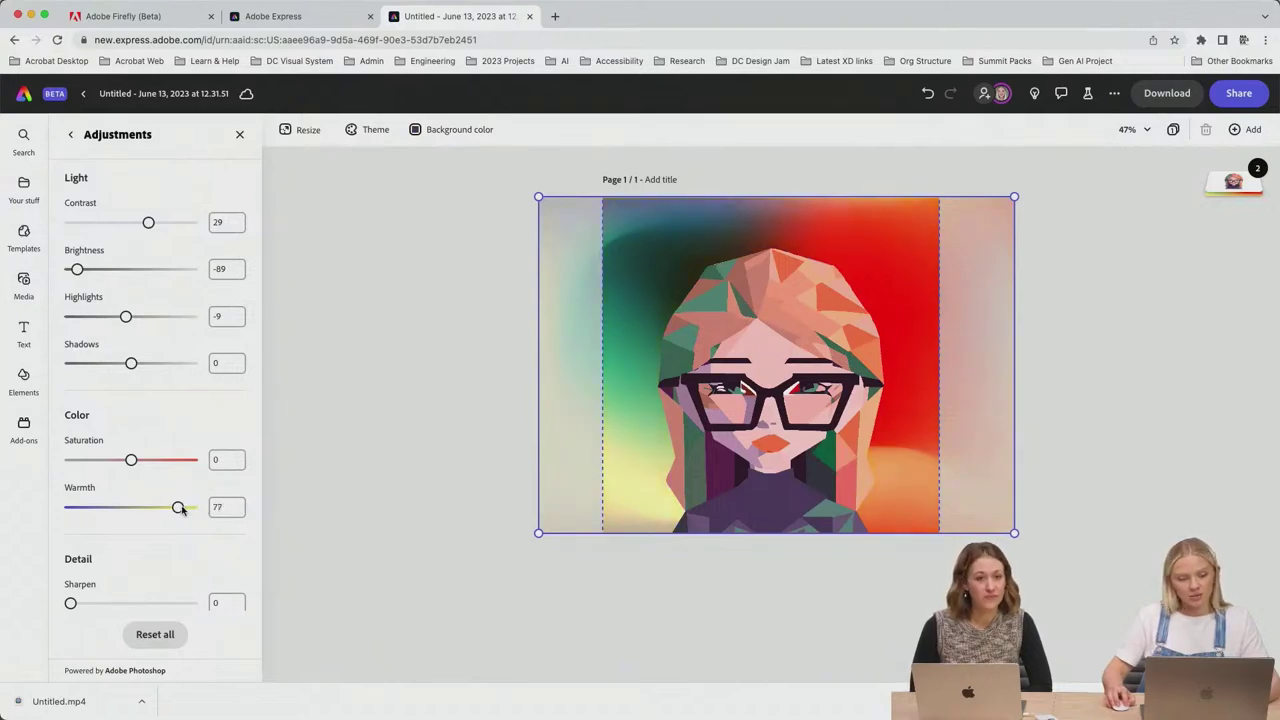
Step: Delete the adjusted gradient image from the page background
{"action": "left_click", "coordinate": [310, 510]}
{"action": "left_click", "coordinate": [642, 495]}
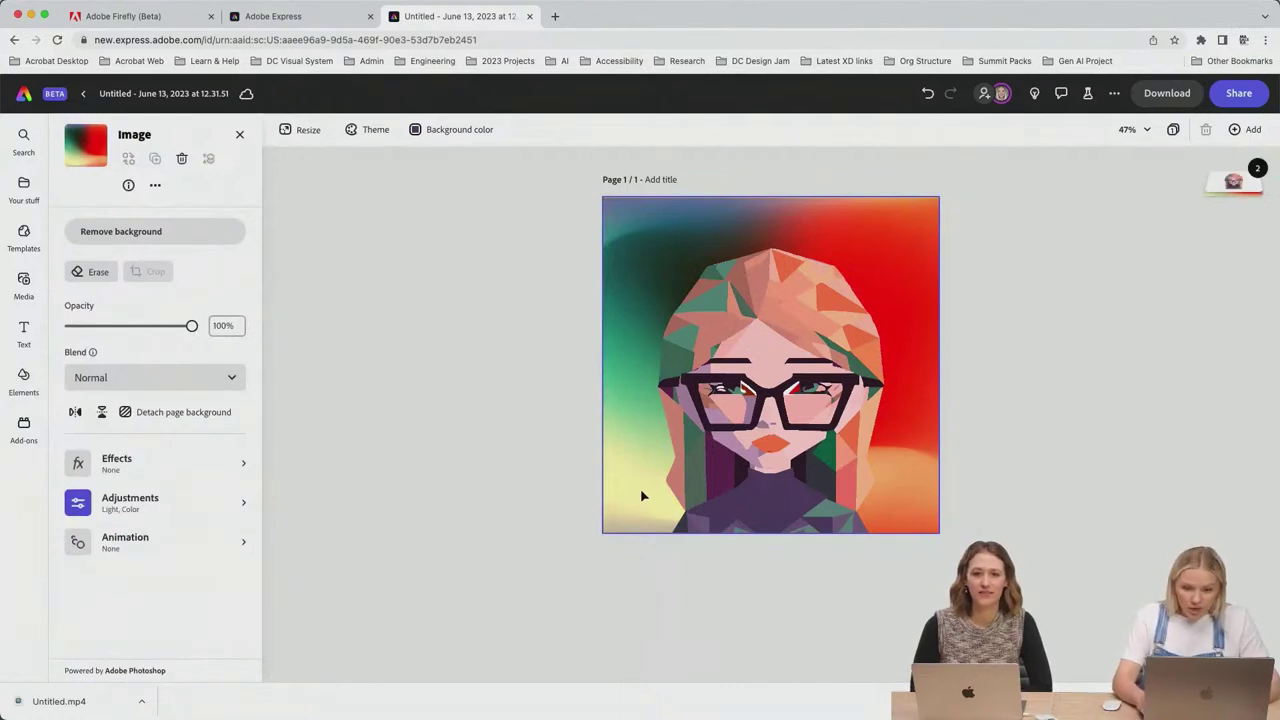
{"action": "key", "text": "Delete"}
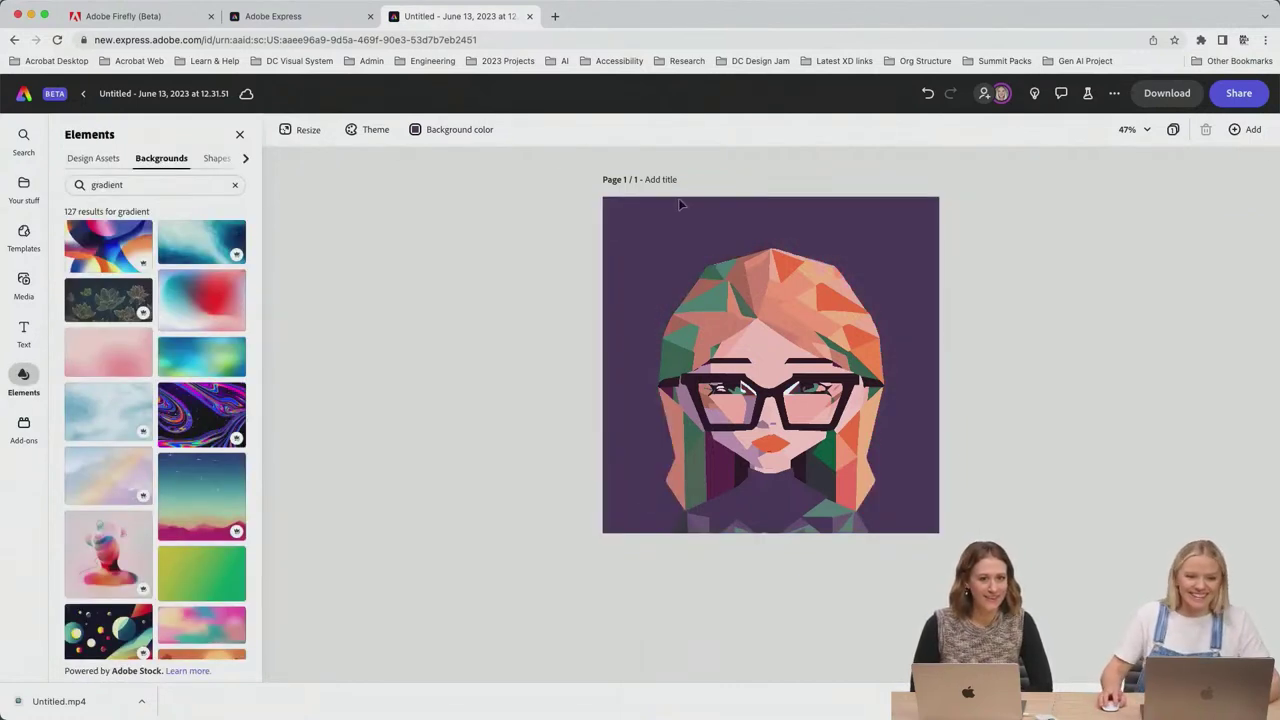
Step: Try the library's blue as the page background color, then replace it with a salmon tone sampled from the avatar's hair
{"action": "left_click", "coordinate": [430, 130]}
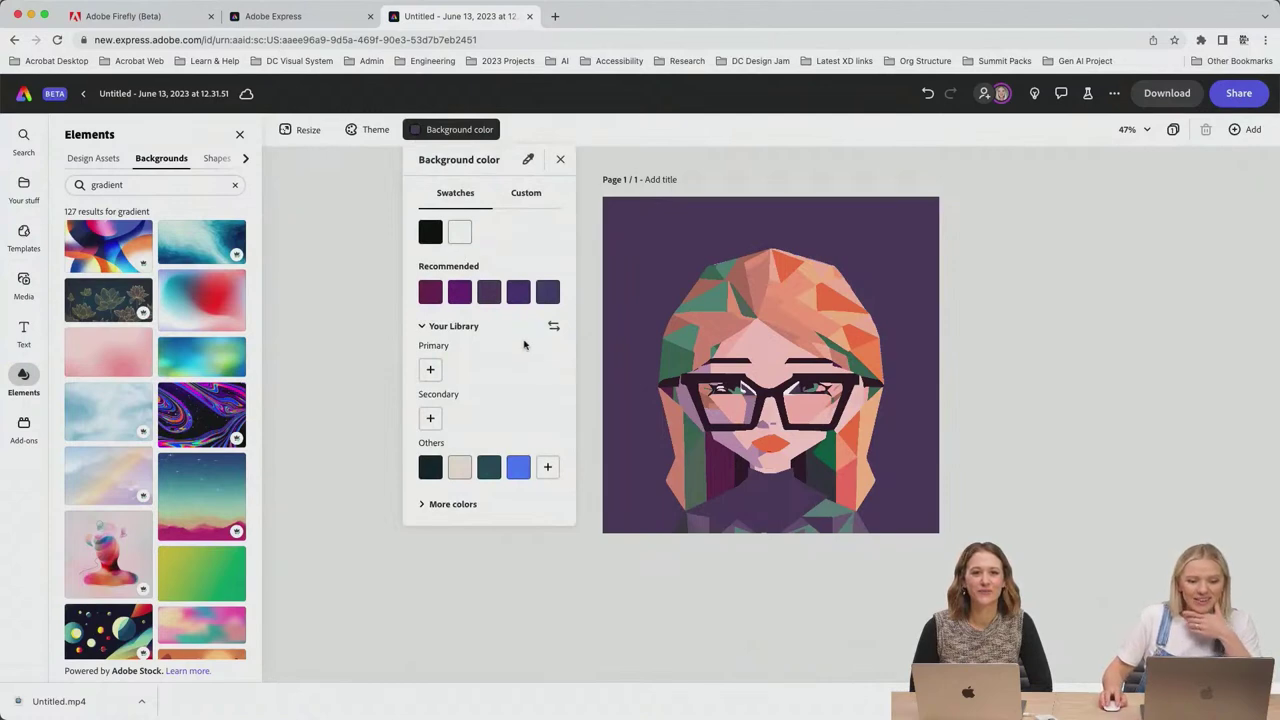
{"action": "left_click", "coordinate": [520, 471]}
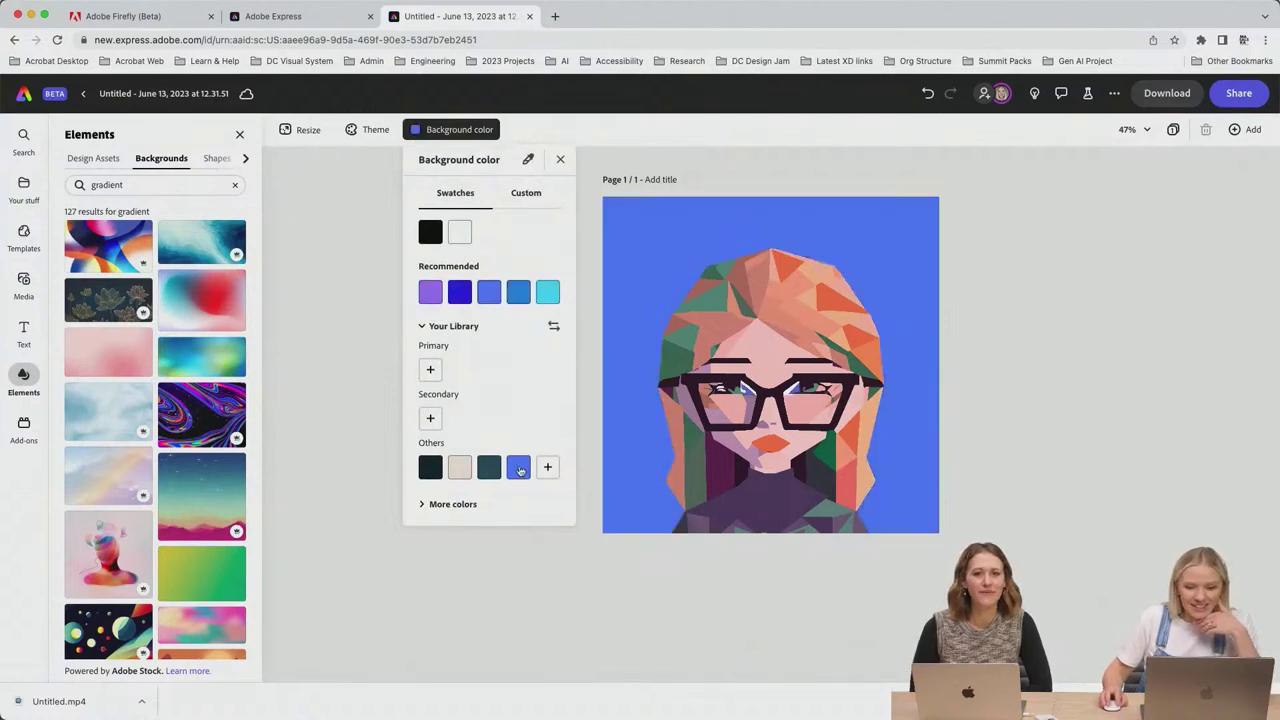
{"action": "left_click", "coordinate": [527, 162]}
{"action": "left_click", "coordinate": [780, 319]}
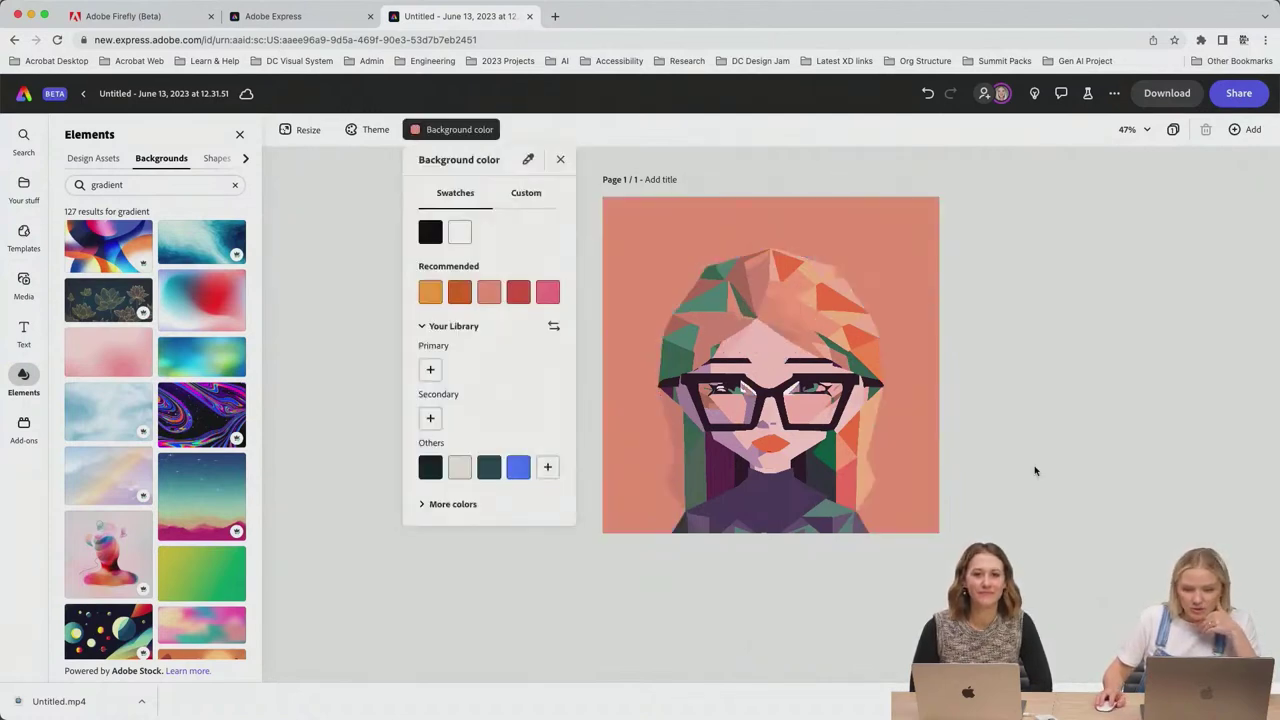
Step: Change the page background to a custom light peach color and download the design as a PNG
{"action": "left_click", "coordinate": [1020, 531]}
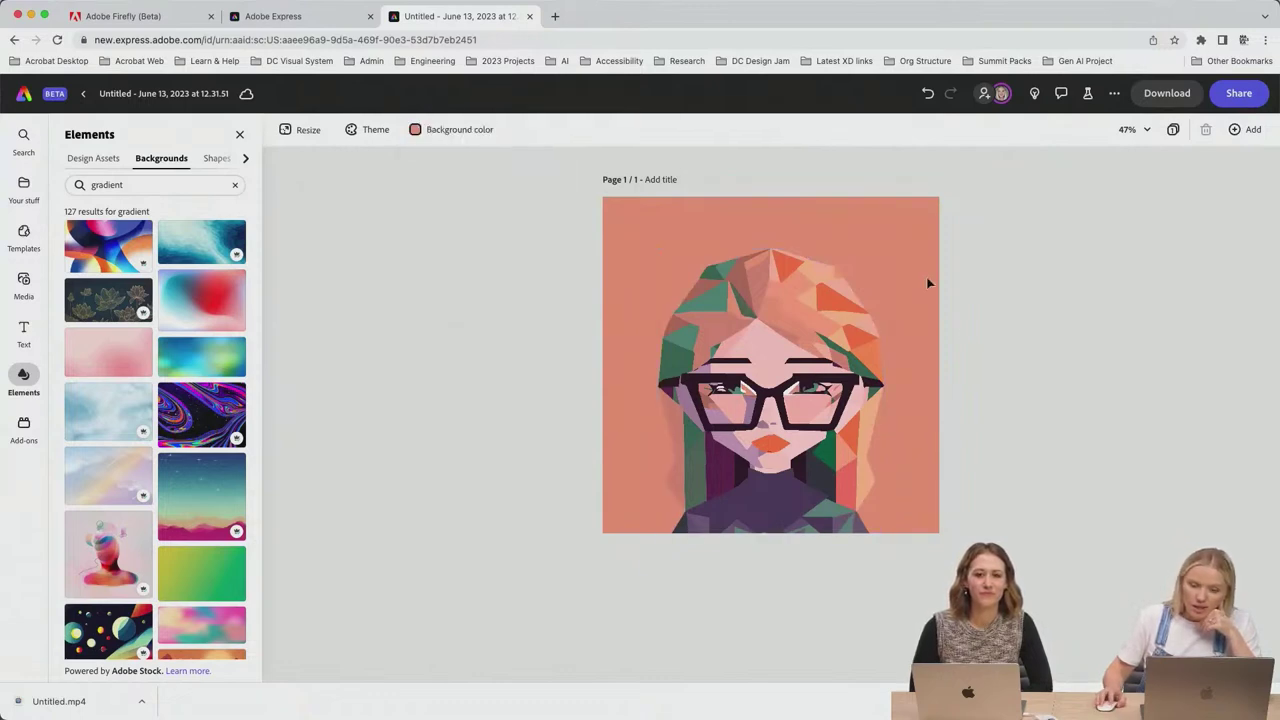
{"action": "left_click", "coordinate": [428, 130]}
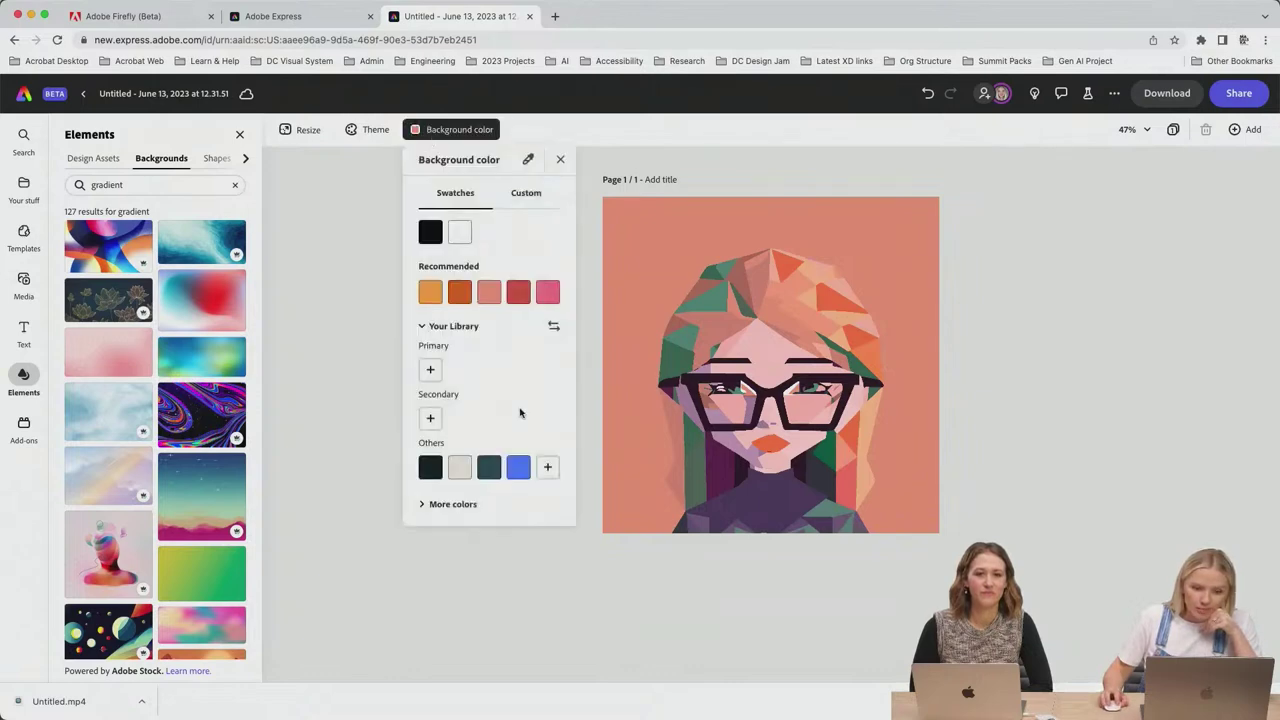
{"action": "left_click", "coordinate": [526, 194]}
{"action": "left_click_drag", "start_coordinate": [481, 244], "coordinate": [449, 292]}
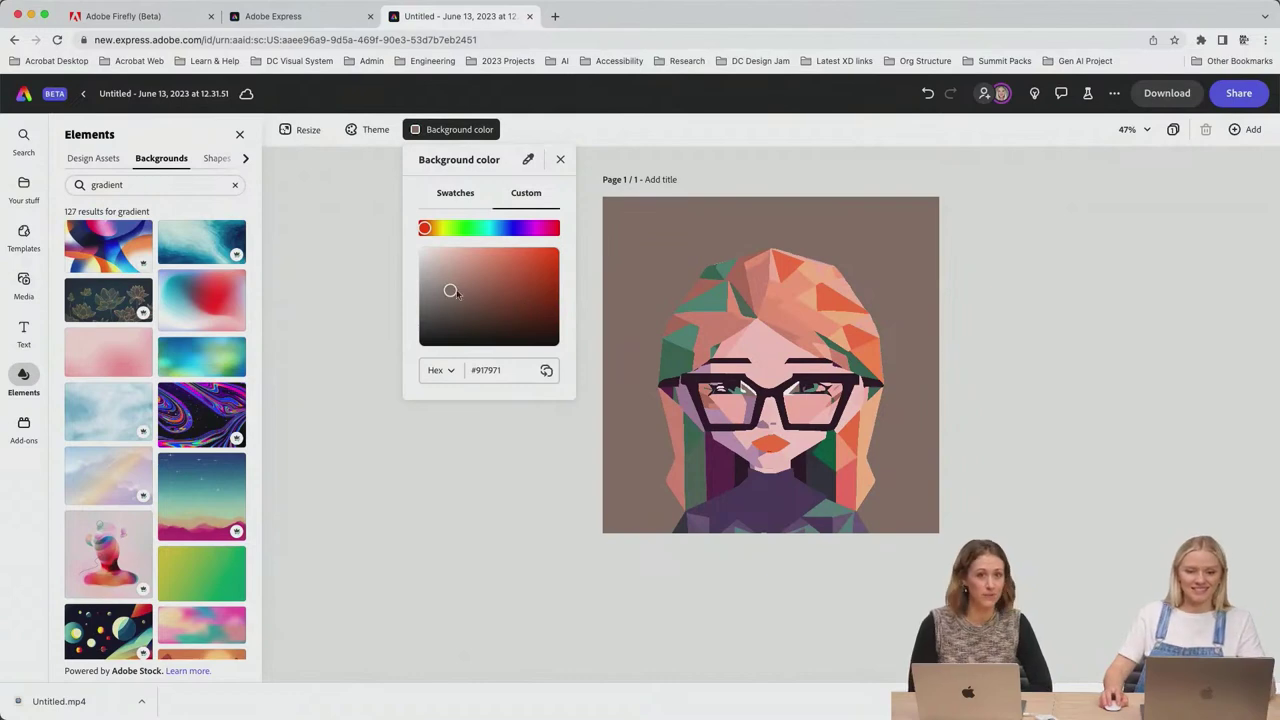
{"action": "left_click_drag", "start_coordinate": [450, 290], "coordinate": [457, 247]}
{"action": "left_click", "coordinate": [957, 308]}
{"action": "left_click", "coordinate": [1168, 94]}
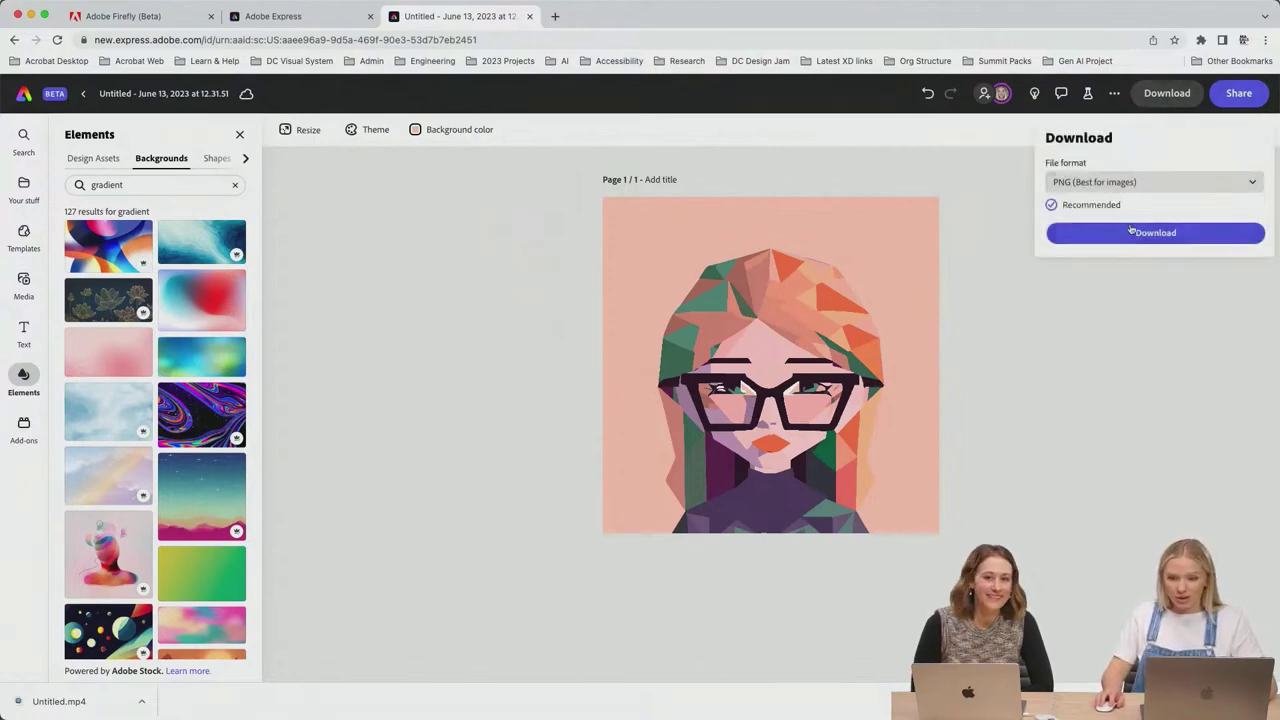
{"action": "left_click", "coordinate": [1131, 232]}
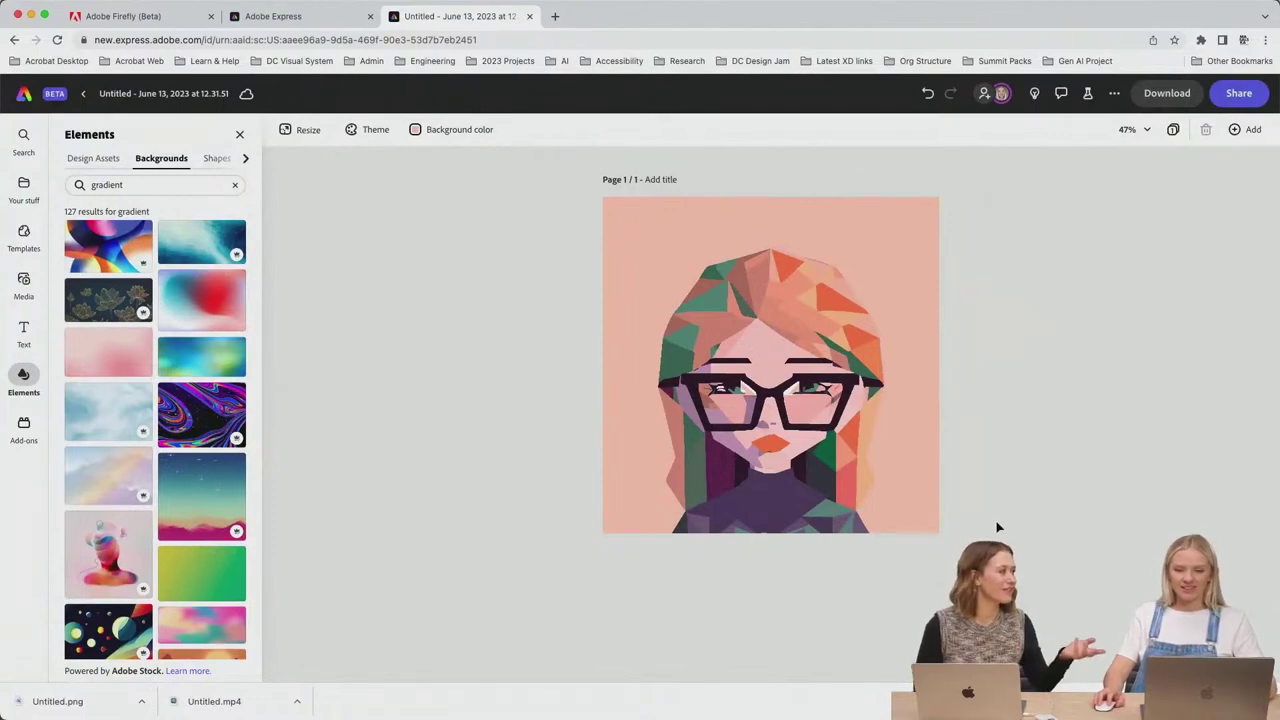
Step: Switch to Illustrator and undo the recent edits until the avatar is back in its small rounded gradient icon on the artboard
{"action": "mouse_move", "coordinate": [530, 712]}
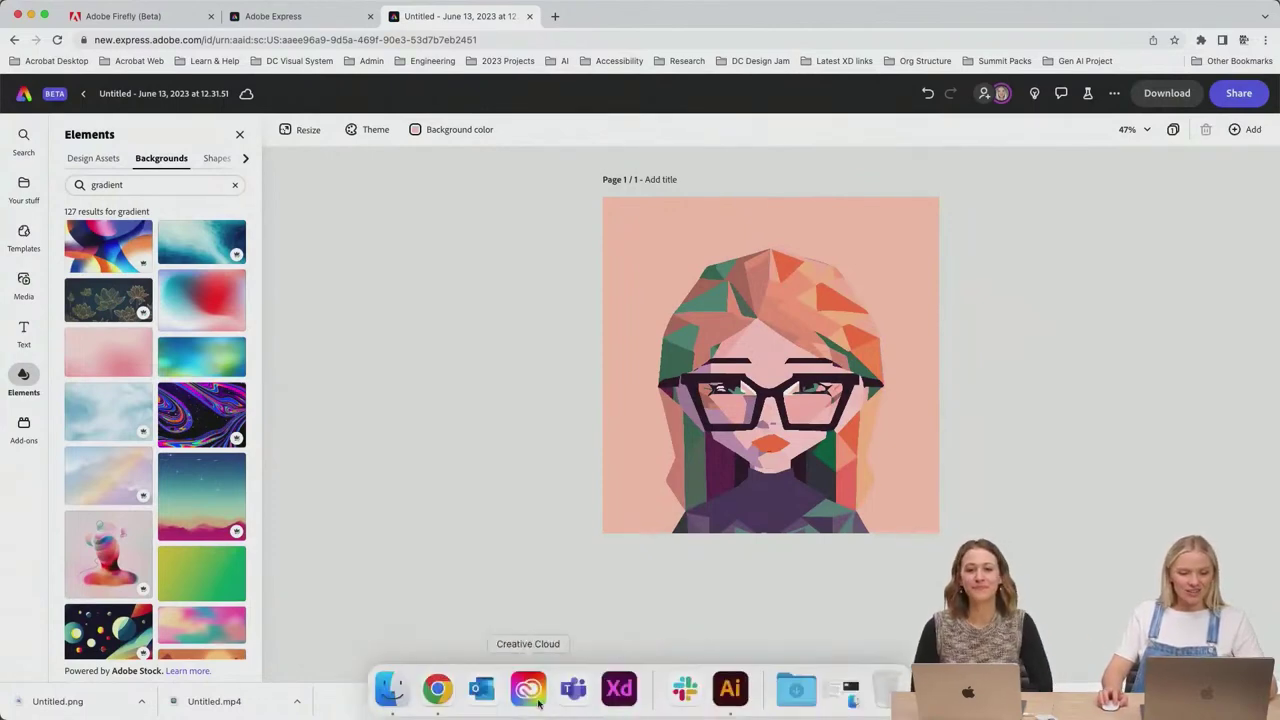
{"action": "left_click", "coordinate": [731, 689]}
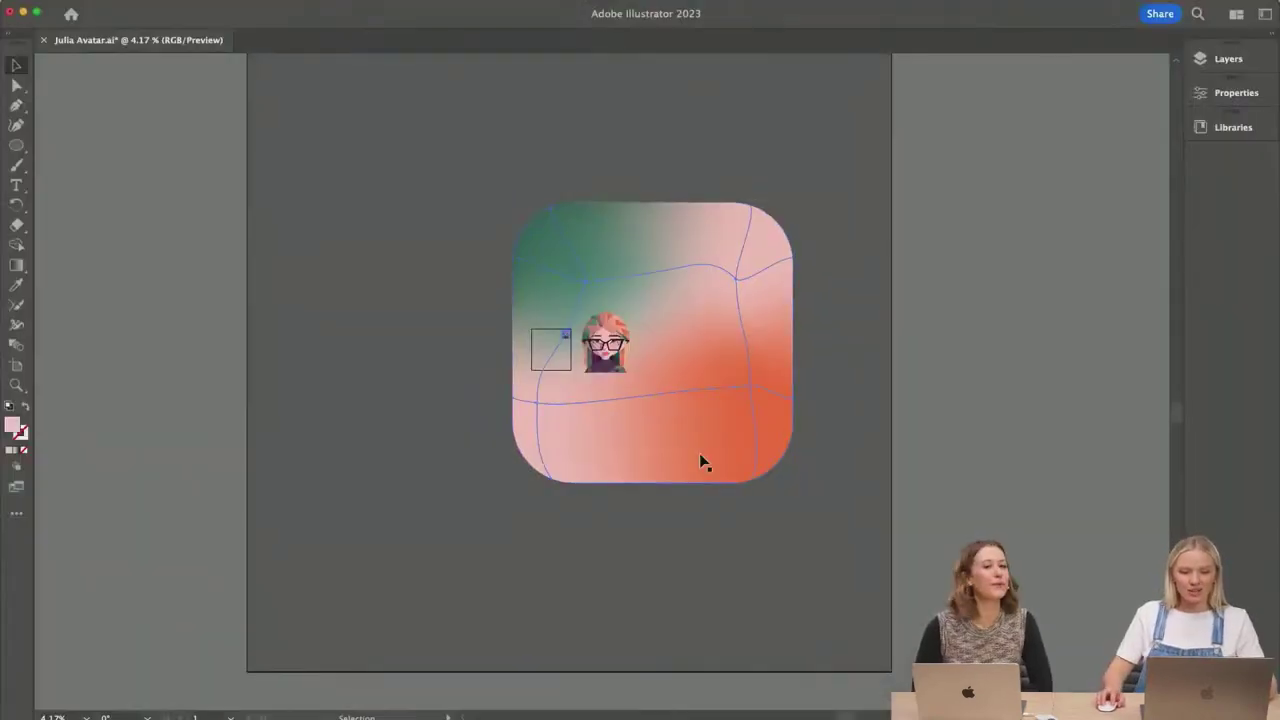
{"action": "key", "text": "super+z"}
{"action": "key", "text": "super+z"}
{"action": "key", "text": "super+z"}
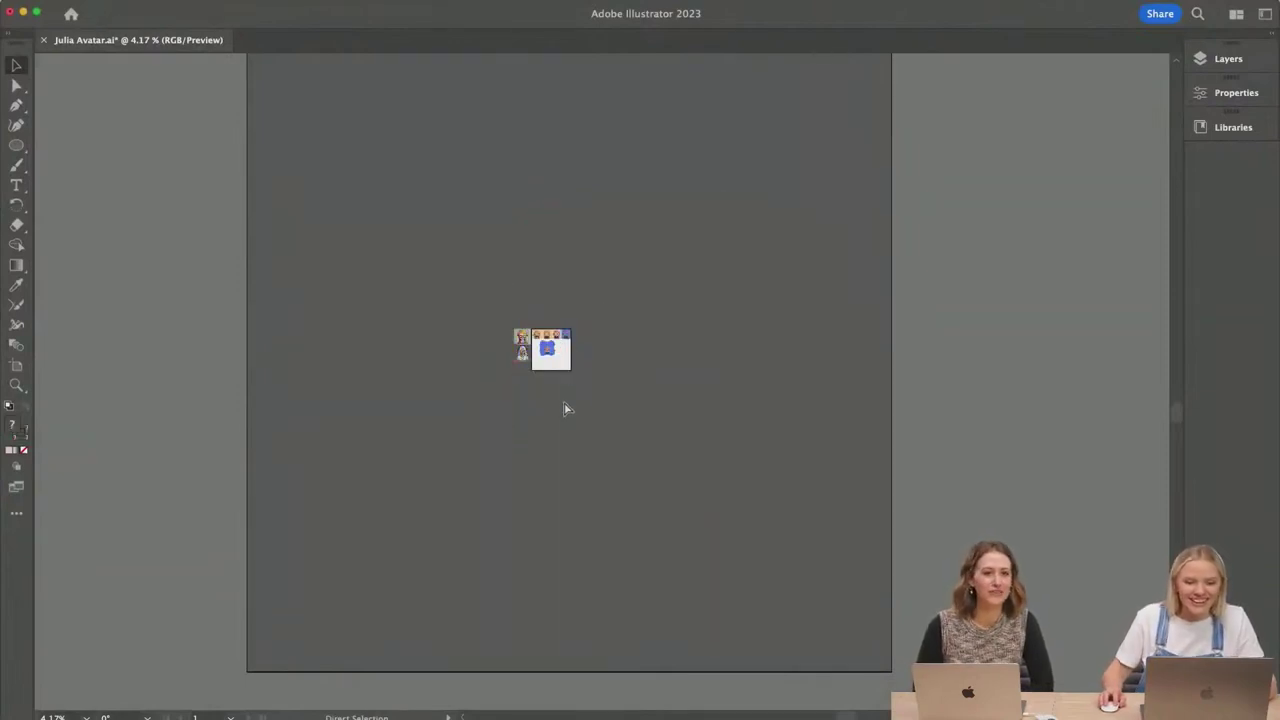
{"action": "key", "text": "super+z"}
Step: Examine the two original Firefly portraits beside the artboard, focusing on the blonde avatar with dark glasses
{"action": "scroll", "coordinate": [548, 365], "scroll_direction": "up", "scroll_amount": 5}
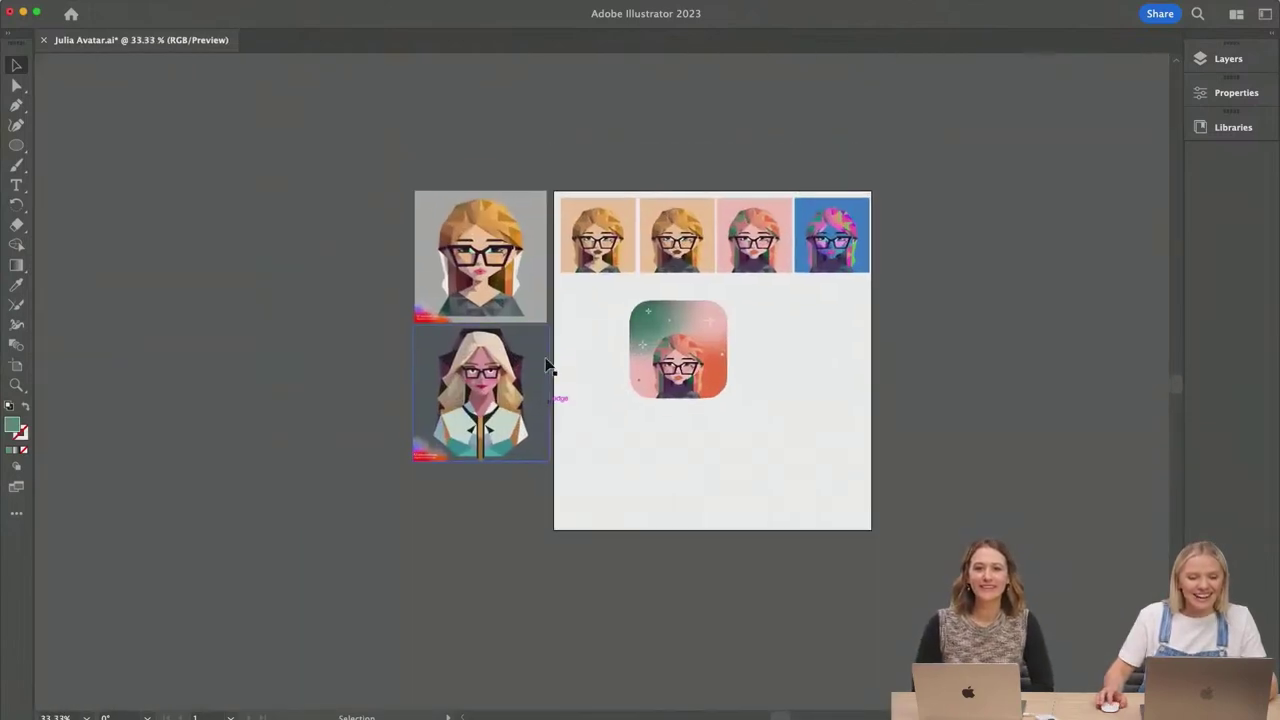
{"action": "scroll", "coordinate": [548, 365], "scroll_direction": "up", "scroll_amount": 3}
{"action": "scroll", "coordinate": [460, 330], "scroll_direction": "up", "scroll_amount": 3}
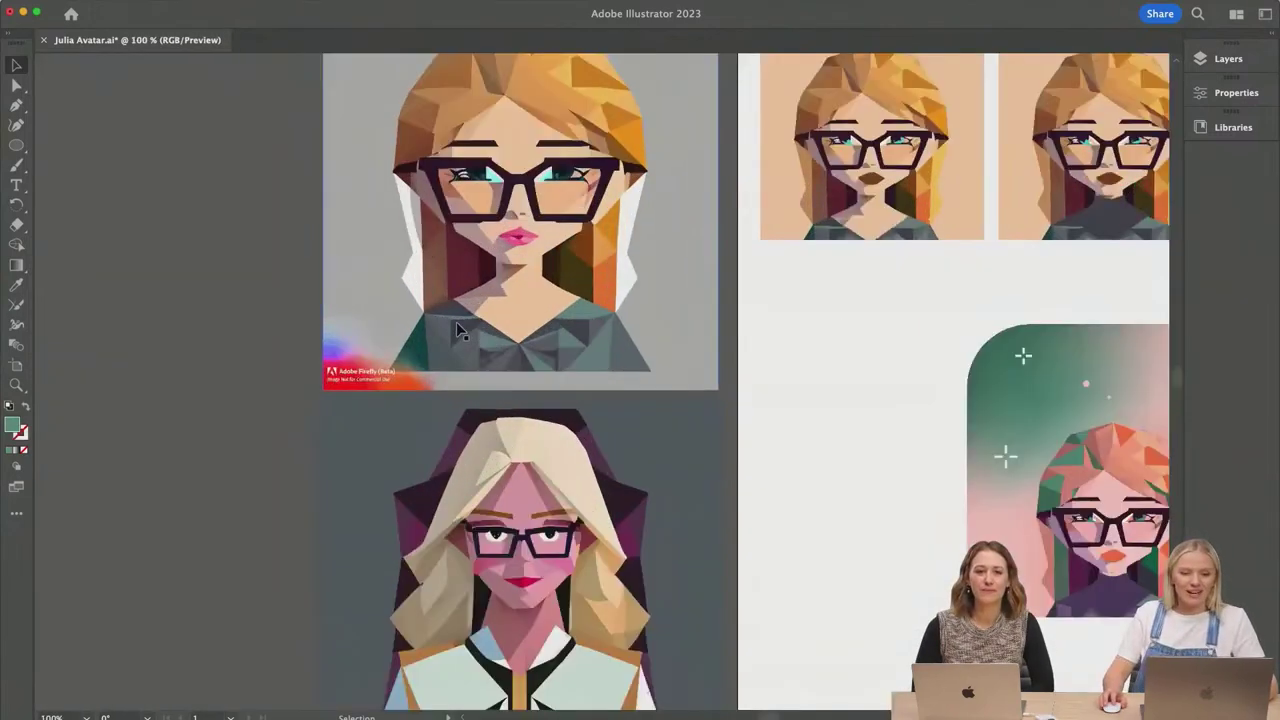
{"action": "scroll", "coordinate": [189, 271], "scroll_direction": "up", "scroll_amount": 3}
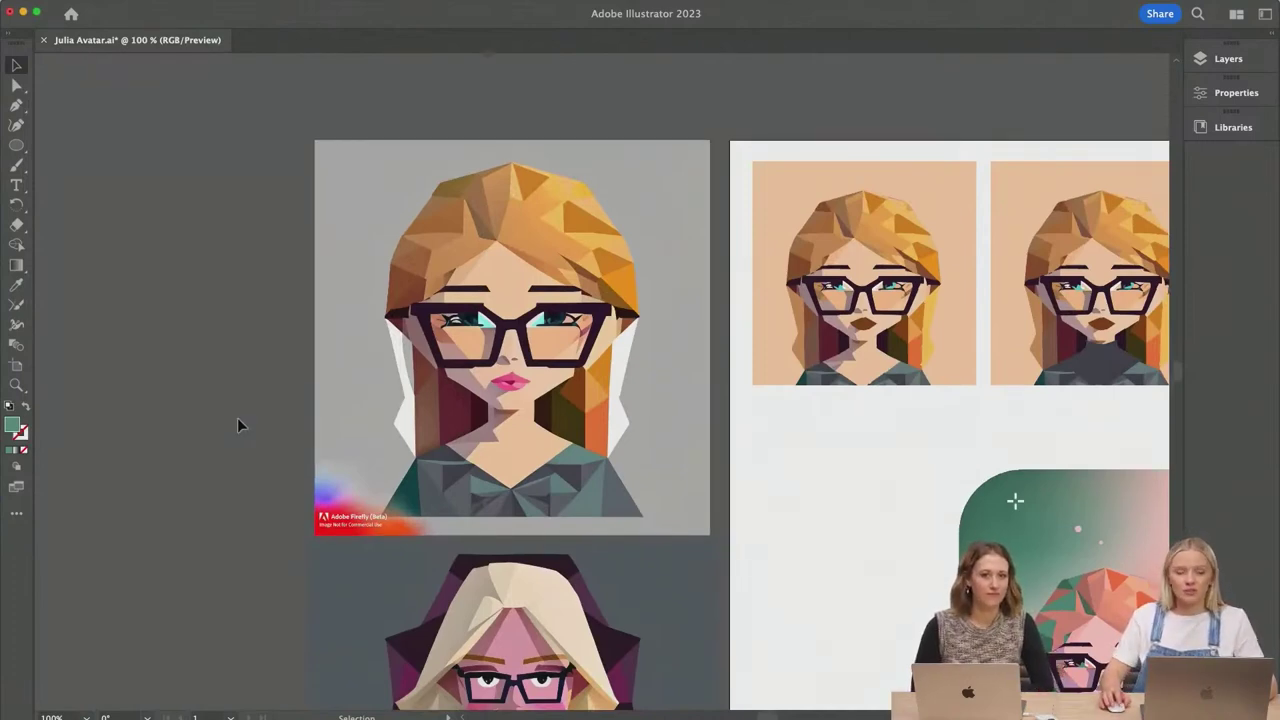
{"action": "scroll", "coordinate": [237, 425], "scroll_direction": "down", "scroll_amount": 1}
{"action": "scroll", "coordinate": [237, 425], "scroll_direction": "down", "scroll_amount": 7}
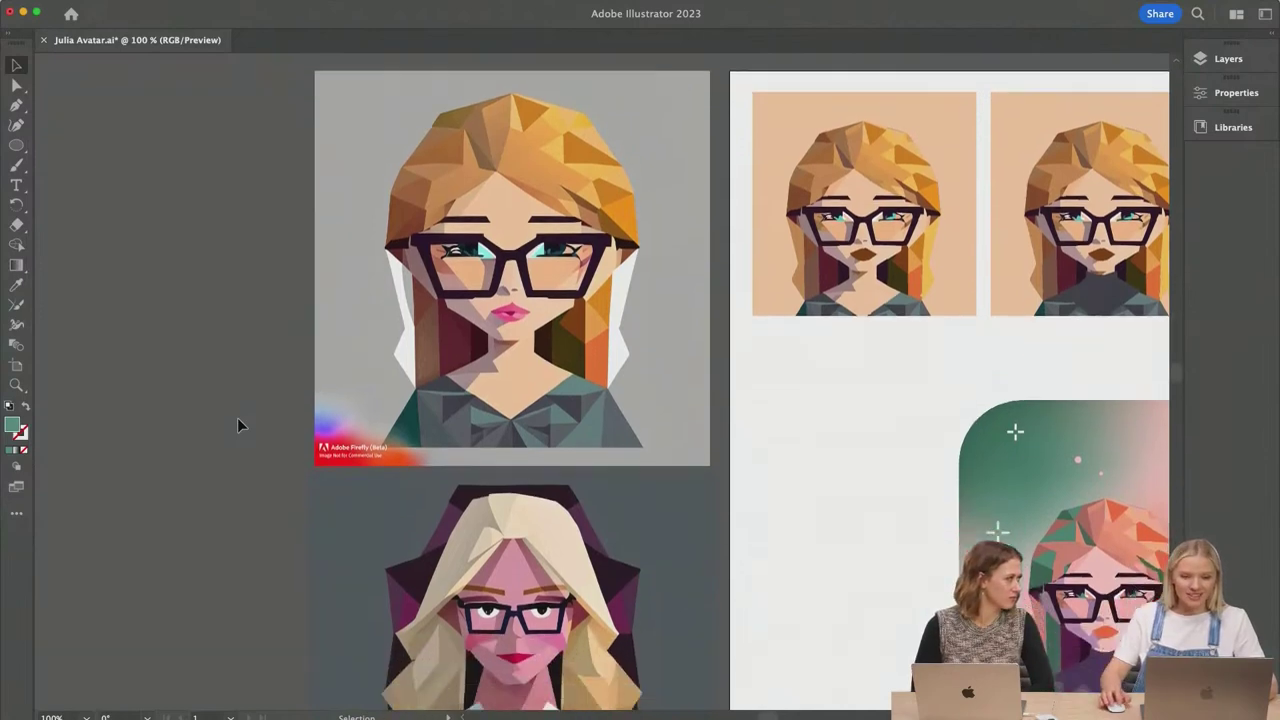
{"action": "scroll", "coordinate": [238, 424], "scroll_direction": "up", "scroll_amount": 1}
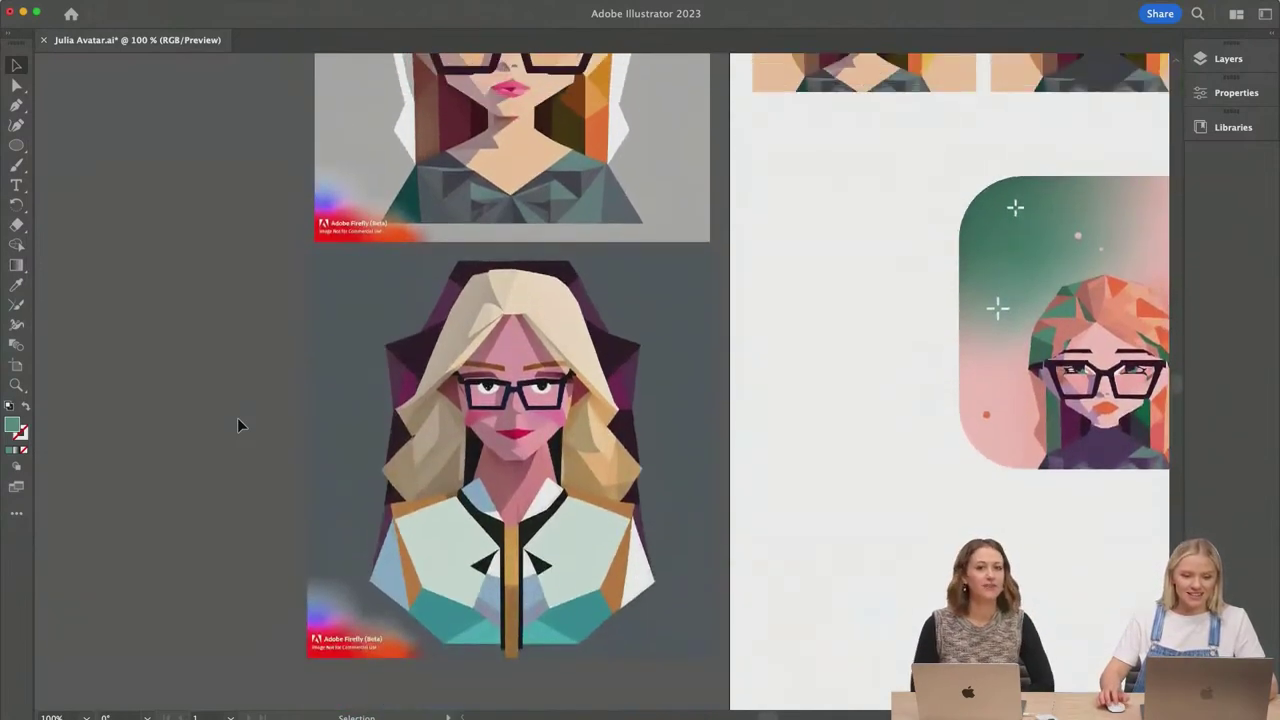
{"action": "scroll", "coordinate": [864, 553], "scroll_direction": "up", "scroll_amount": 1}
{"action": "scroll", "coordinate": [866, 555], "scroll_direction": "up", "scroll_amount": 7}
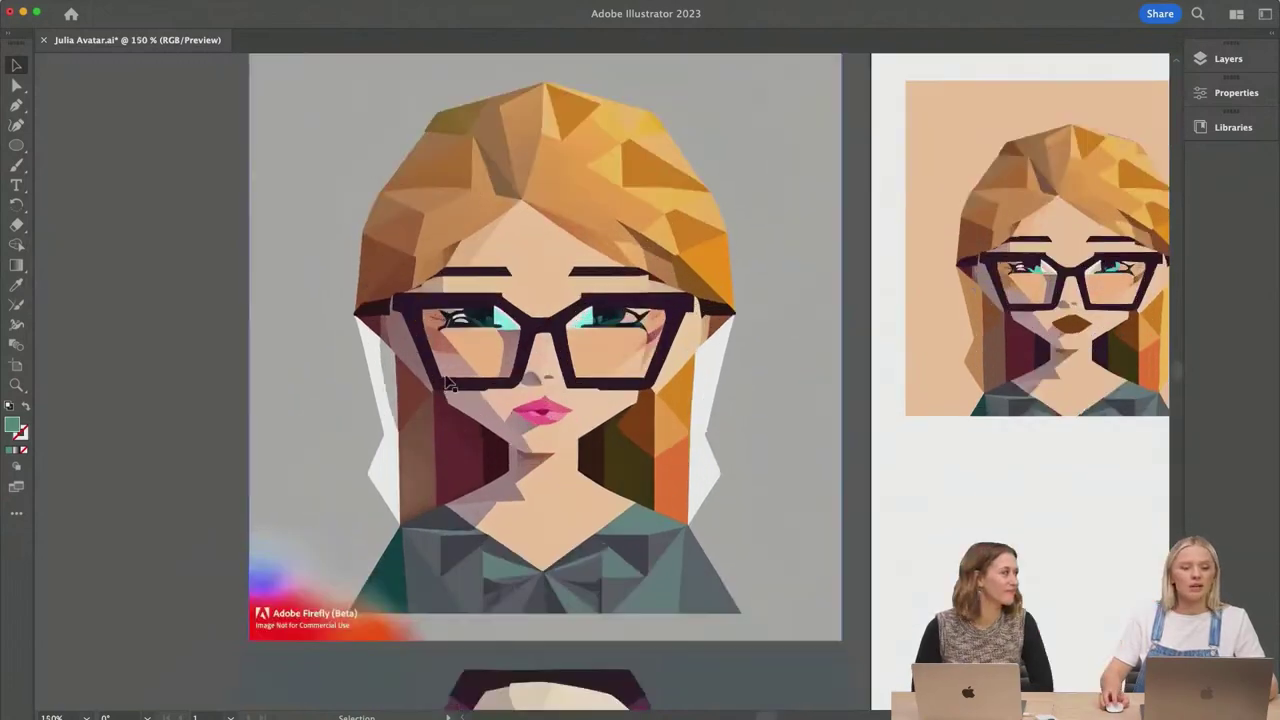
{"action": "scroll", "coordinate": [445, 385], "scroll_direction": "up", "scroll_amount": 2}
{"action": "left_click", "coordinate": [838, 481]}
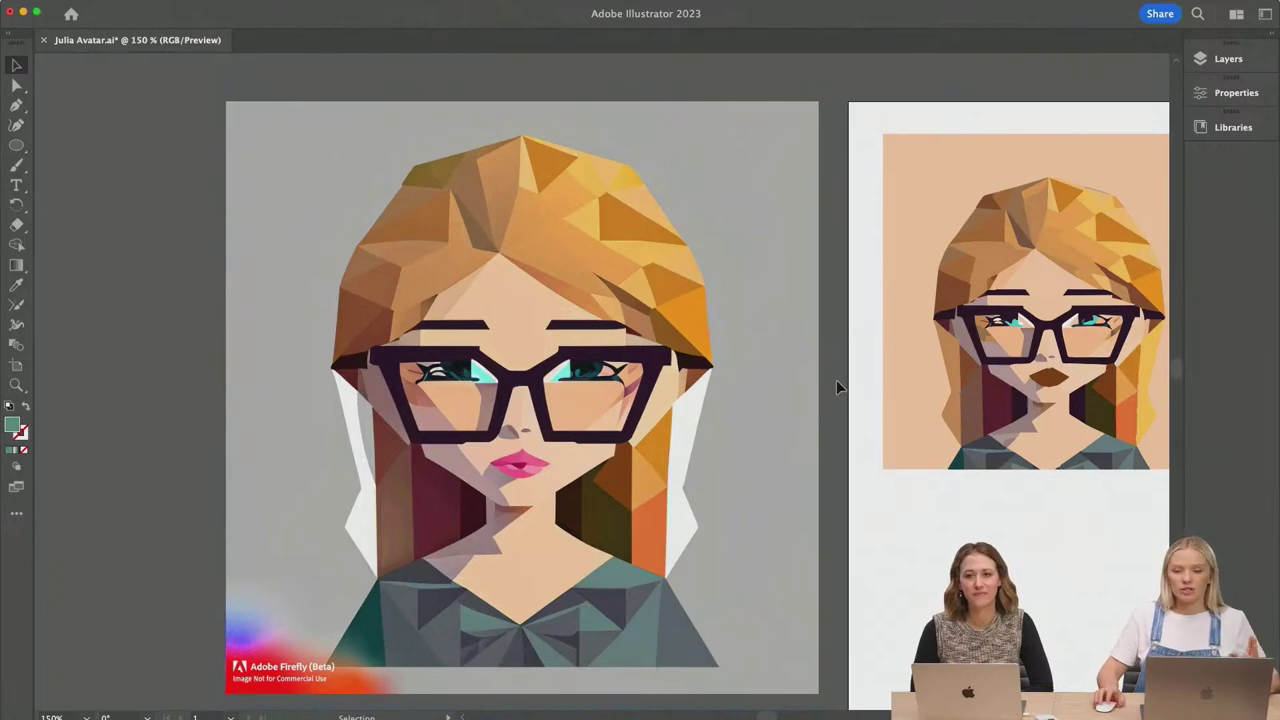
Step: Compare the row of avatar versions on the artboard, from the open-neck and turtleneck edits to the pink and blue recolors
{"action": "scroll", "coordinate": [836, 380], "scroll_direction": "right", "scroll_amount": 2}
{"action": "left_click", "coordinate": [930, 455]}
{"action": "scroll", "coordinate": [960, 520], "scroll_direction": "right", "scroll_amount": 10}
{"action": "scroll", "coordinate": [960, 520], "scroll_direction": "down", "scroll_amount": 1}
{"action": "scroll", "coordinate": [962, 527], "scroll_direction": "right", "scroll_amount": 10}
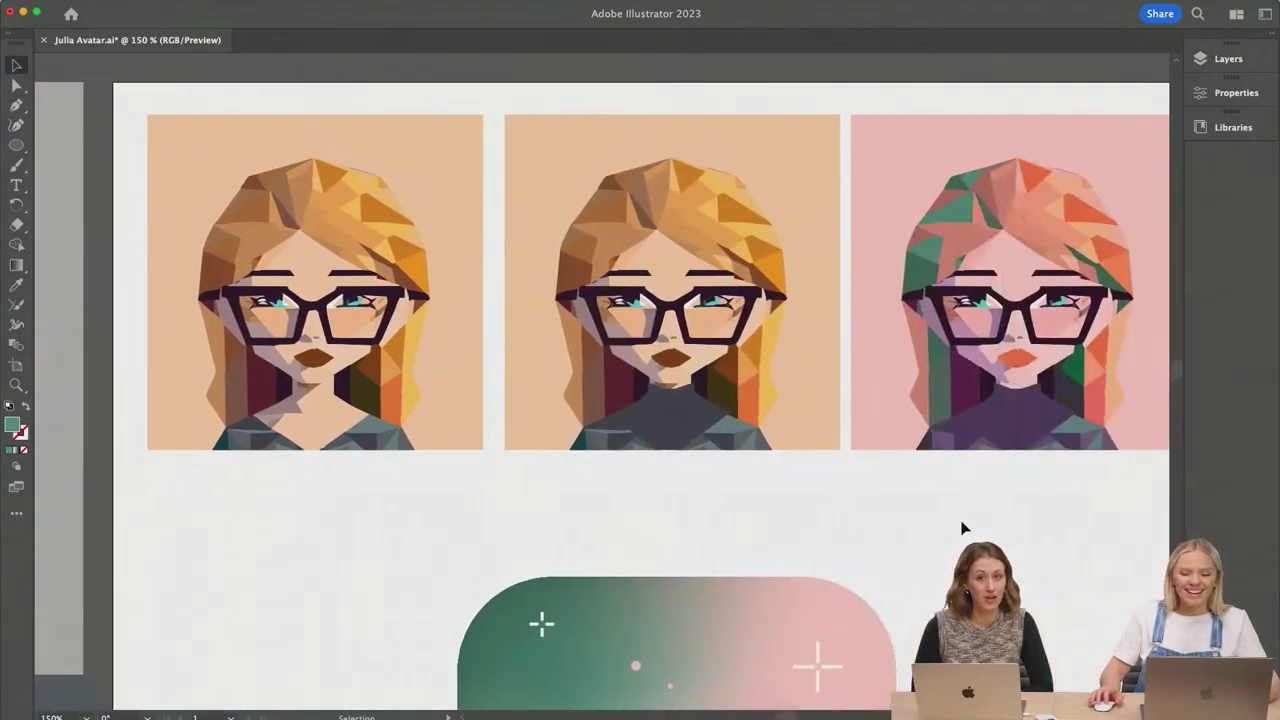
{"action": "scroll", "coordinate": [963, 529], "scroll_direction": "left", "scroll_amount": 5}
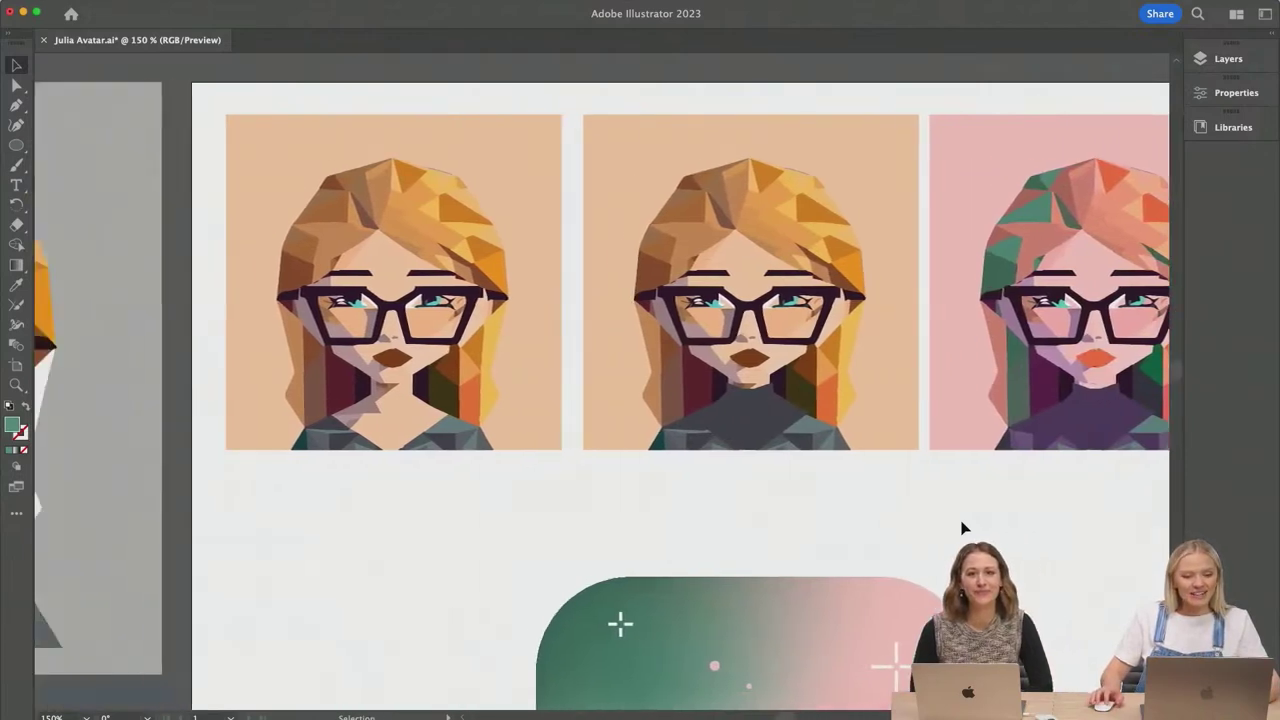
{"action": "scroll", "coordinate": [388, 400], "scroll_direction": "up", "scroll_amount": 1}
{"action": "scroll", "coordinate": [388, 400], "scroll_direction": "up", "scroll_amount": 2}
{"action": "scroll", "coordinate": [636, 607], "scroll_direction": "right", "scroll_amount": 4}
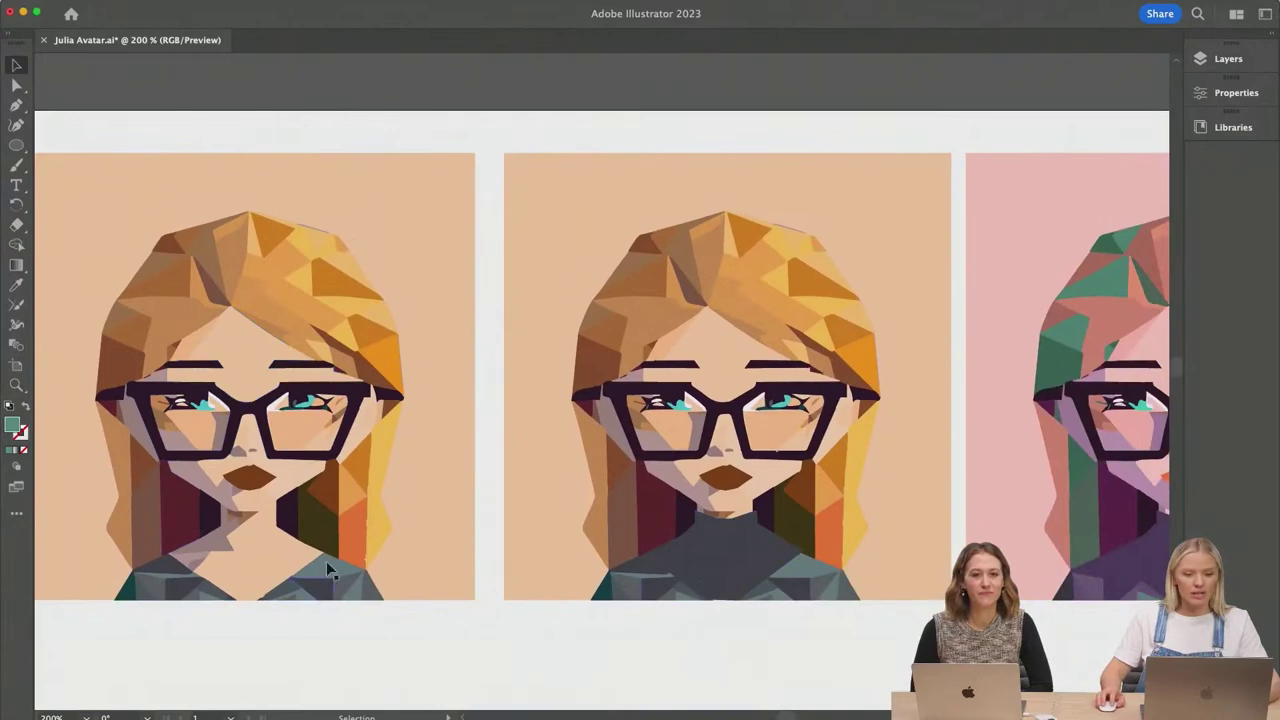
{"action": "scroll", "coordinate": [820, 643], "scroll_direction": "right", "scroll_amount": 15}
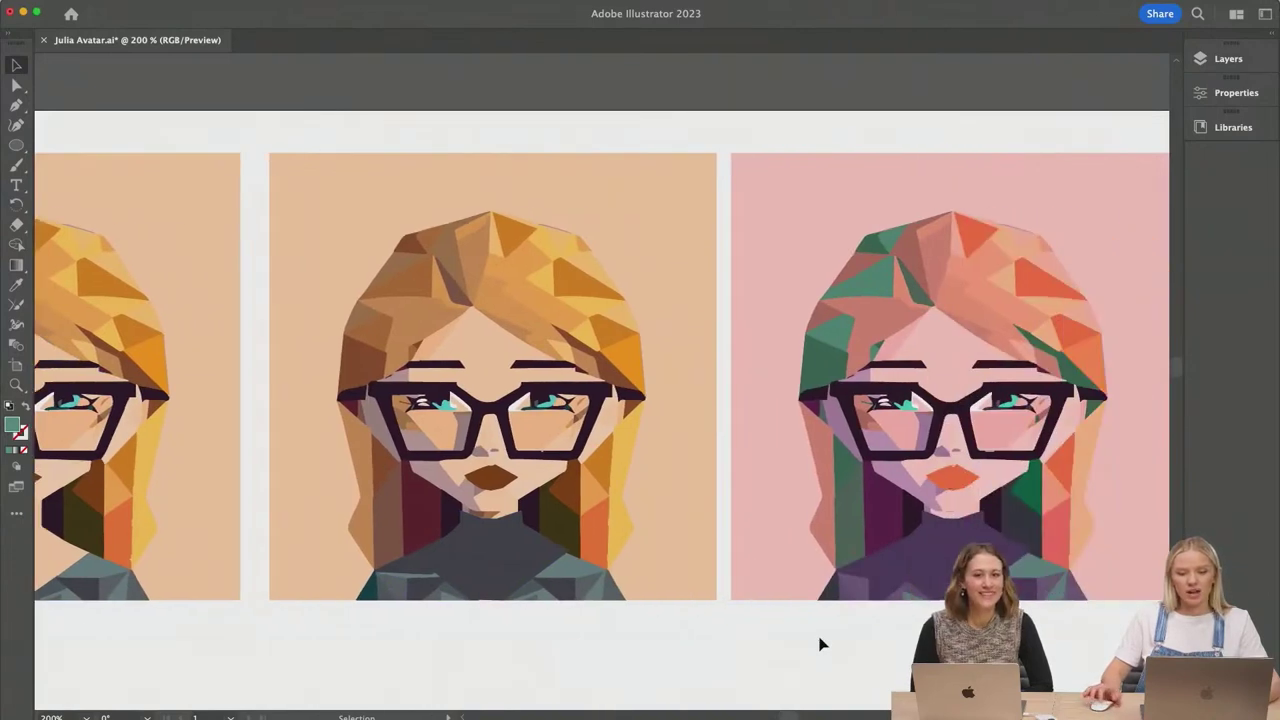
{"action": "scroll", "coordinate": [820, 643], "scroll_direction": "left", "scroll_amount": 4}
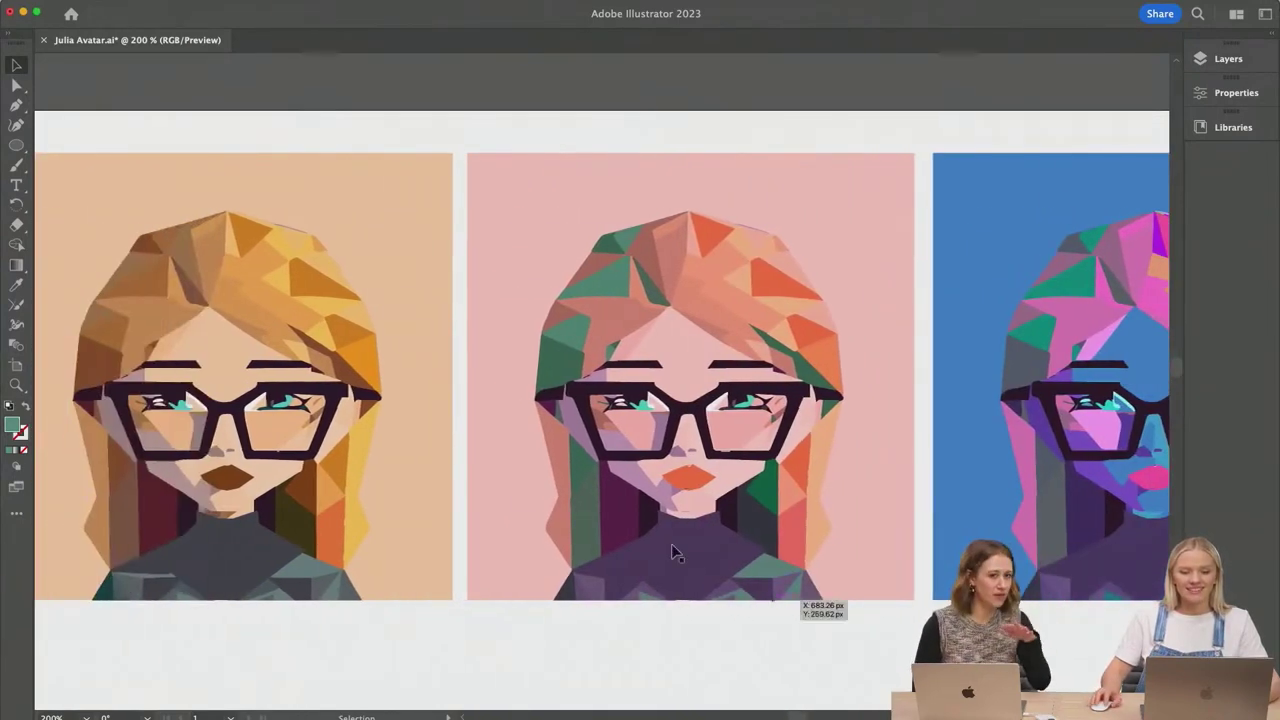
{"action": "scroll", "coordinate": [271, 625], "scroll_direction": "left", "scroll_amount": 7}
{"action": "scroll", "coordinate": [271, 625], "scroll_direction": "left", "scroll_amount": 4}
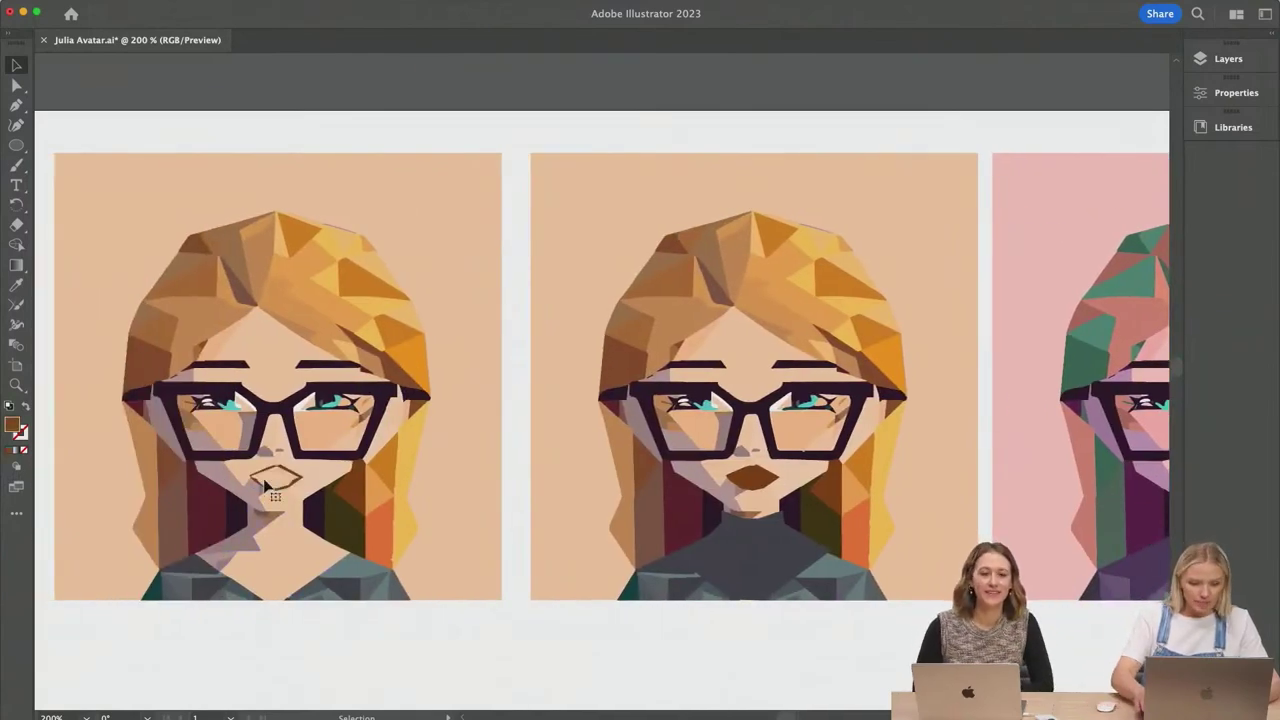
{"action": "scroll", "coordinate": [357, 660], "scroll_direction": "left", "scroll_amount": 4}
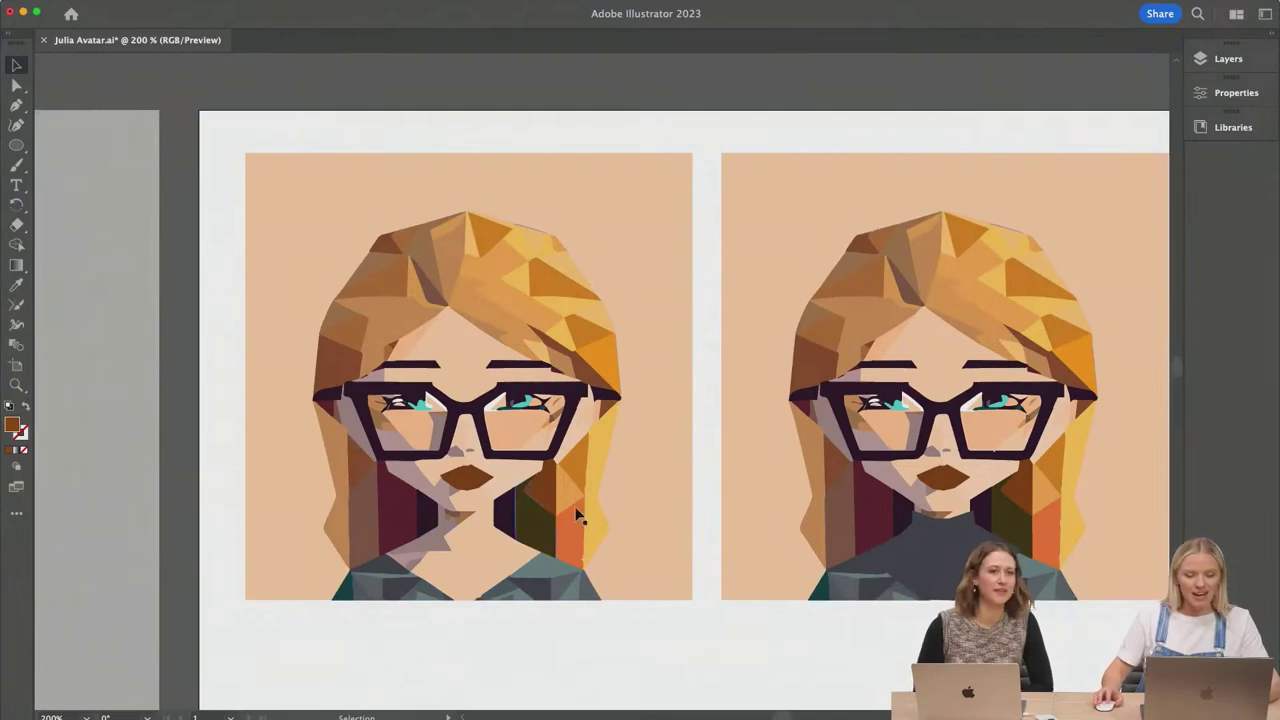
{"action": "scroll", "coordinate": [593, 499], "scroll_direction": "right", "scroll_amount": 6}
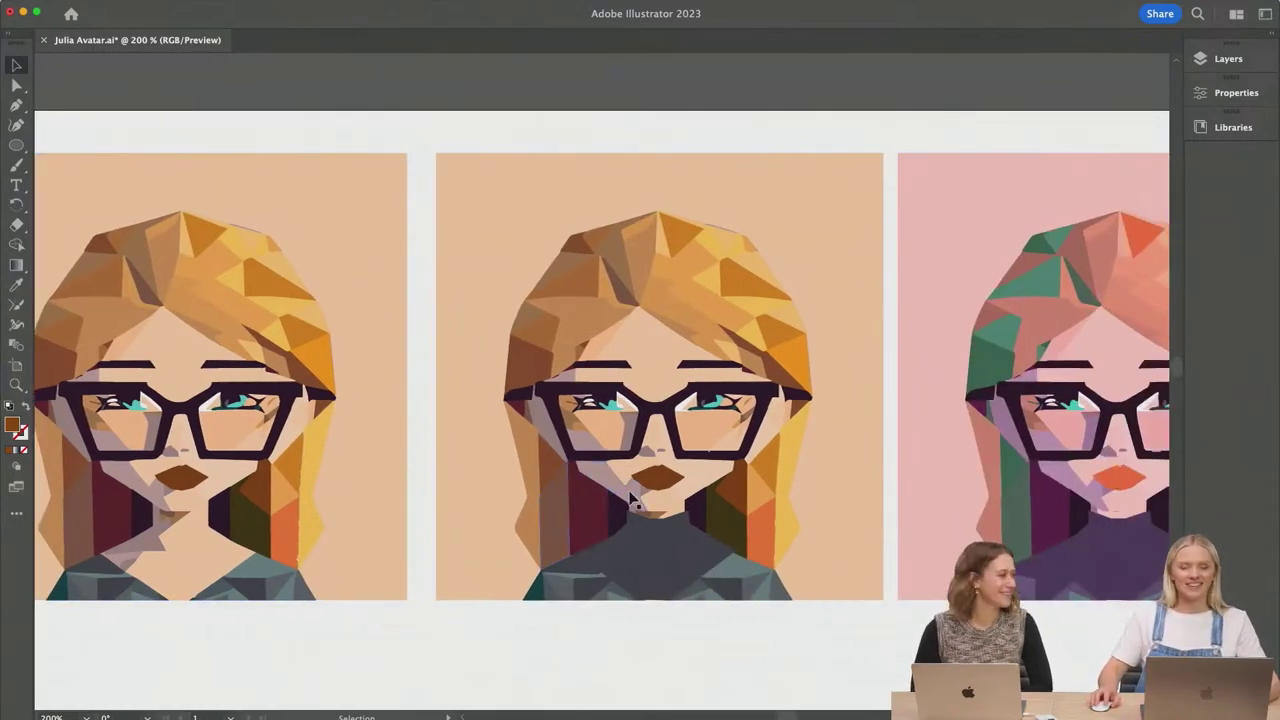
{"action": "scroll", "coordinate": [631, 497], "scroll_direction": "right", "scroll_amount": 11}
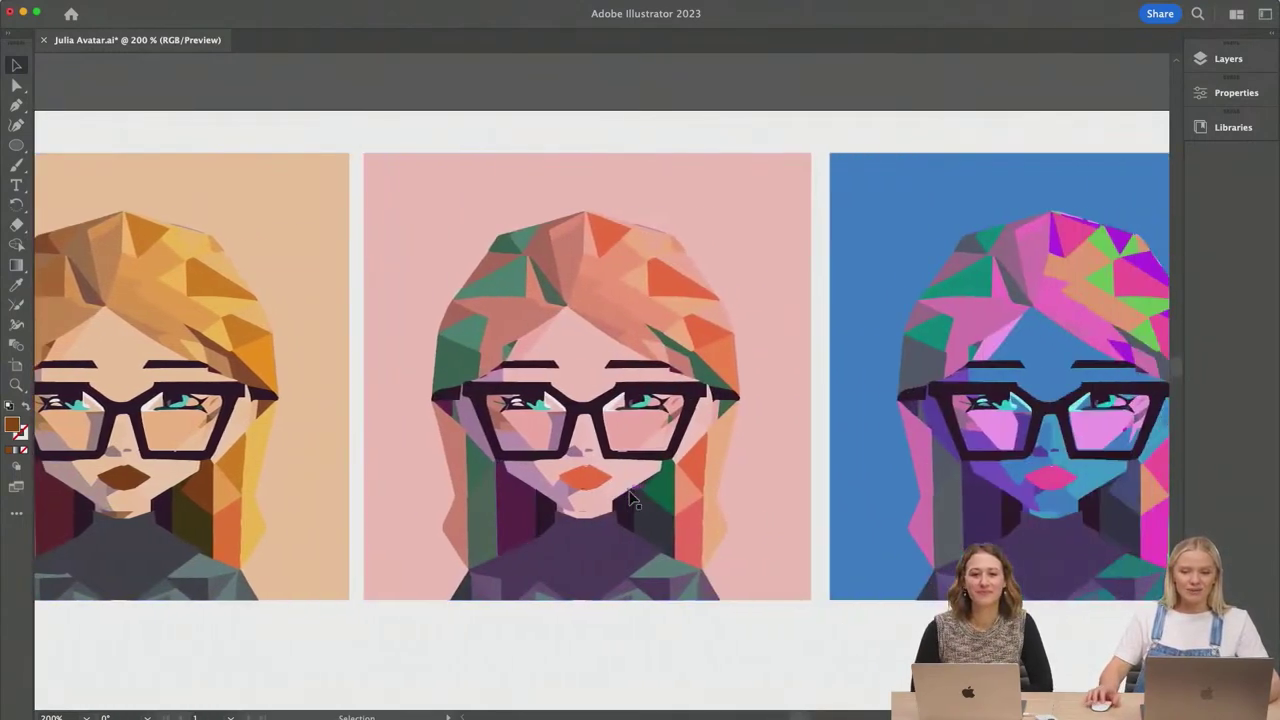
{"action": "scroll", "coordinate": [631, 497], "scroll_direction": "right", "scroll_amount": 2}
{"action": "scroll", "coordinate": [736, 540], "scroll_direction": "left", "scroll_amount": 4}
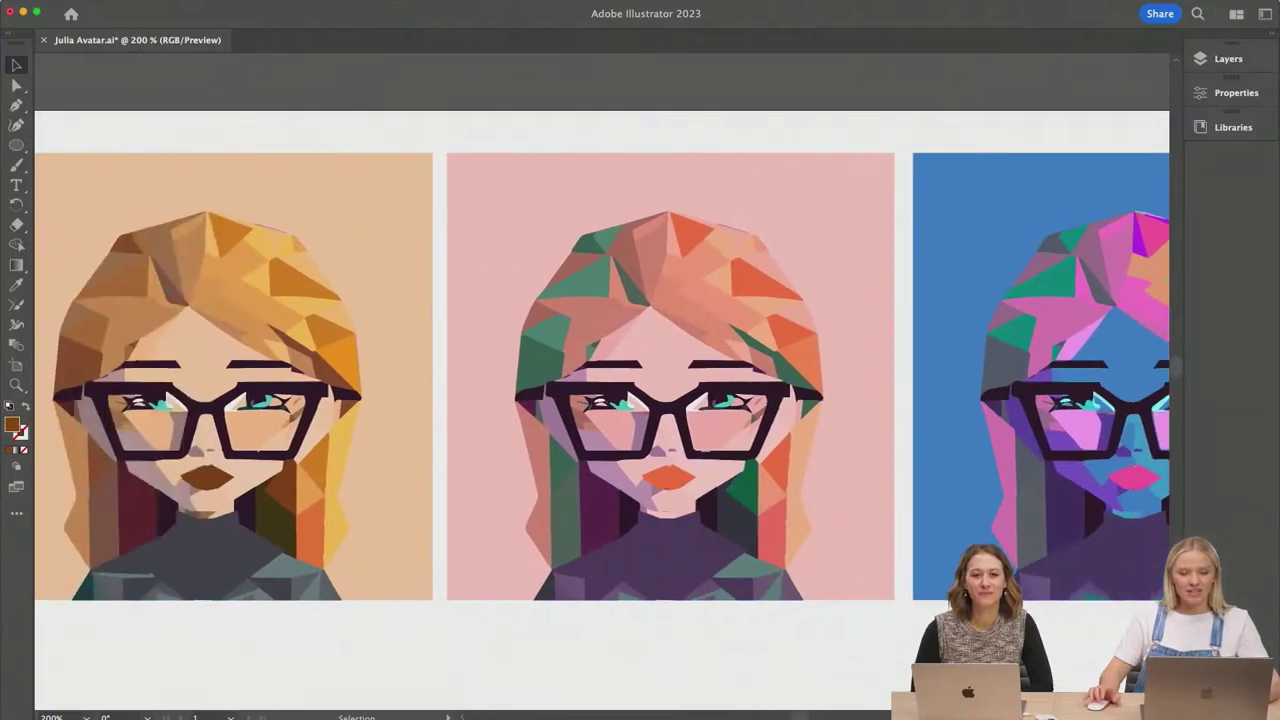
{"action": "scroll", "coordinate": [736, 540], "scroll_direction": "left", "scroll_amount": 1}
{"action": "scroll", "coordinate": [736, 540], "scroll_direction": "down", "scroll_amount": 1}
{"action": "scroll", "coordinate": [619, 363], "scroll_direction": "left", "scroll_amount": 2}
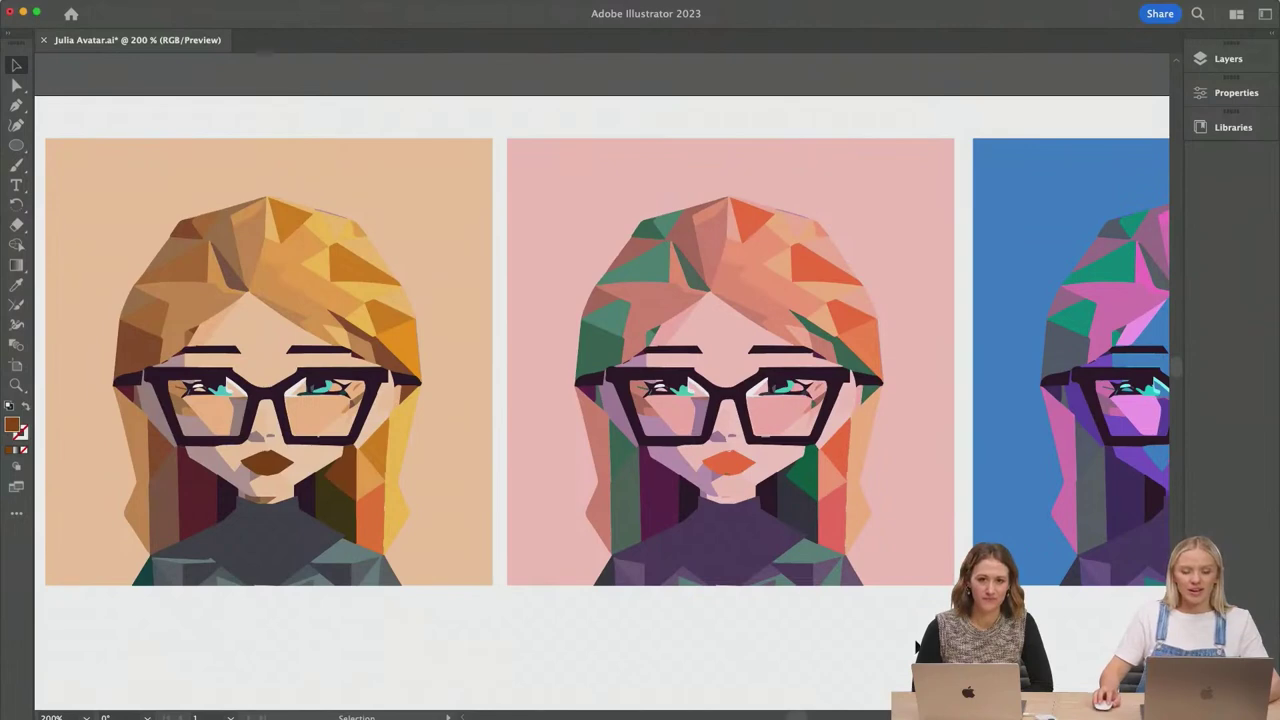
Step: Locate the Generative Recolor (Beta) command among the color-editing commands without applying it
{"action": "key", "text": "super+minus"}
{"action": "key", "text": "super+minus"}
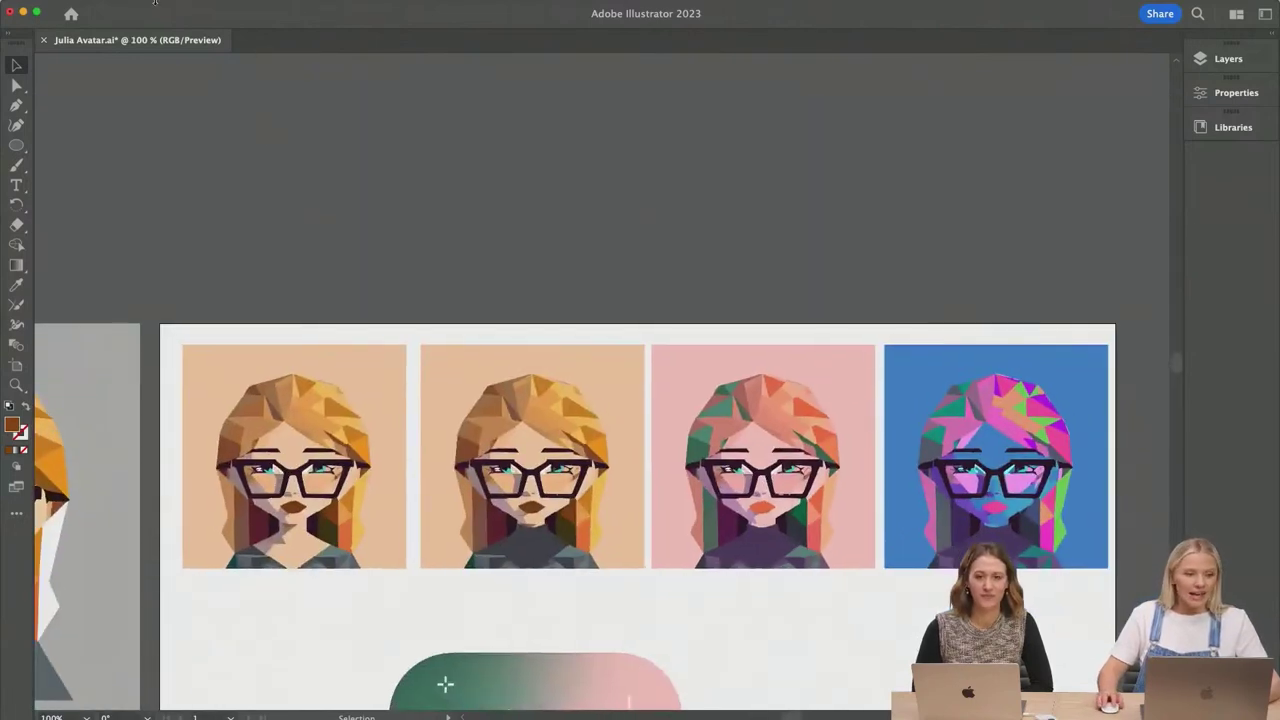
{"action": "left_click", "coordinate": [128, 8]}
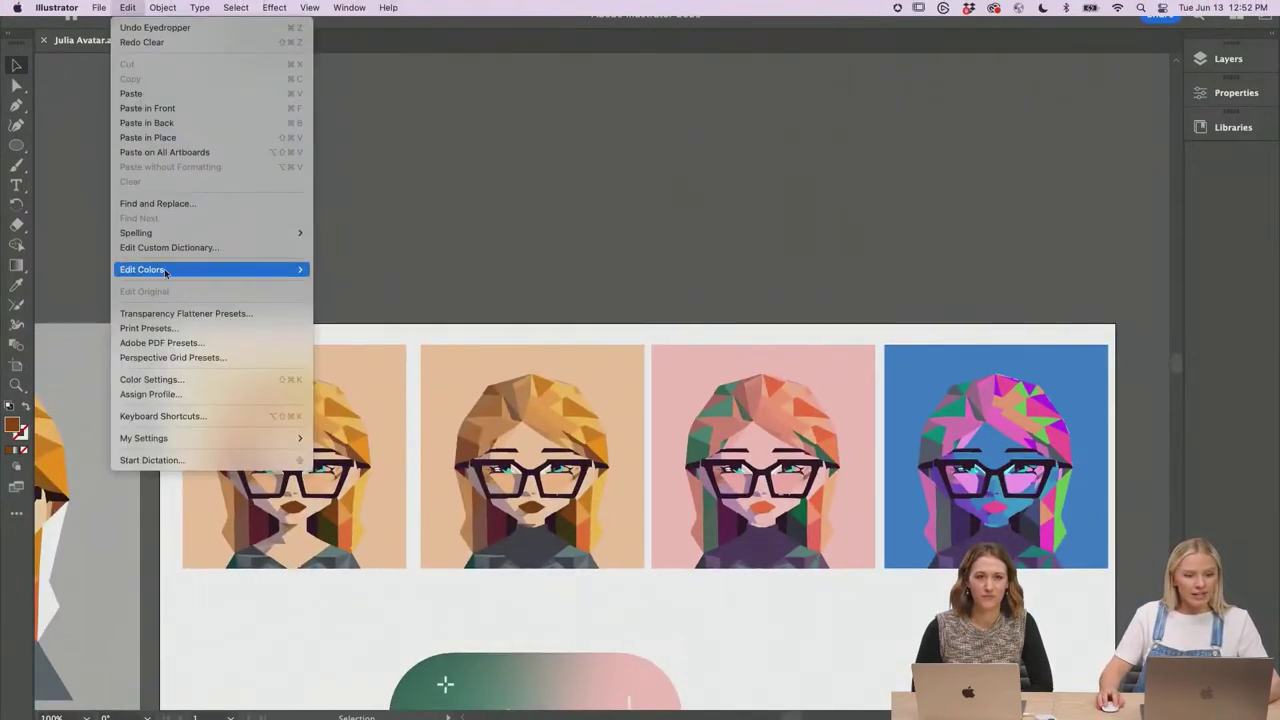
{"action": "mouse_move", "coordinate": [165, 270]}
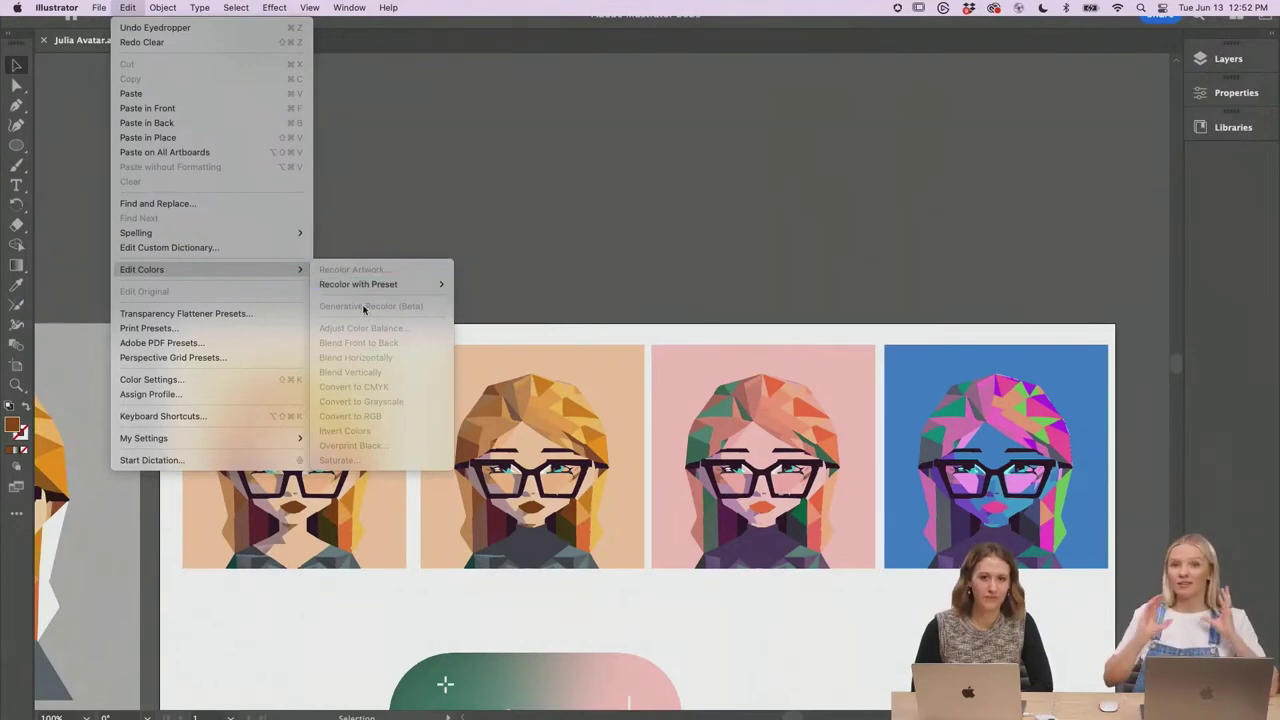
{"action": "left_click", "coordinate": [546, 331]}
Step: Examine the finished rounded avatar icon with its green, pink and orange gradient, sparkles and dots up close
{"action": "scroll", "coordinate": [560, 340], "scroll_direction": "down", "scroll_amount": 5}
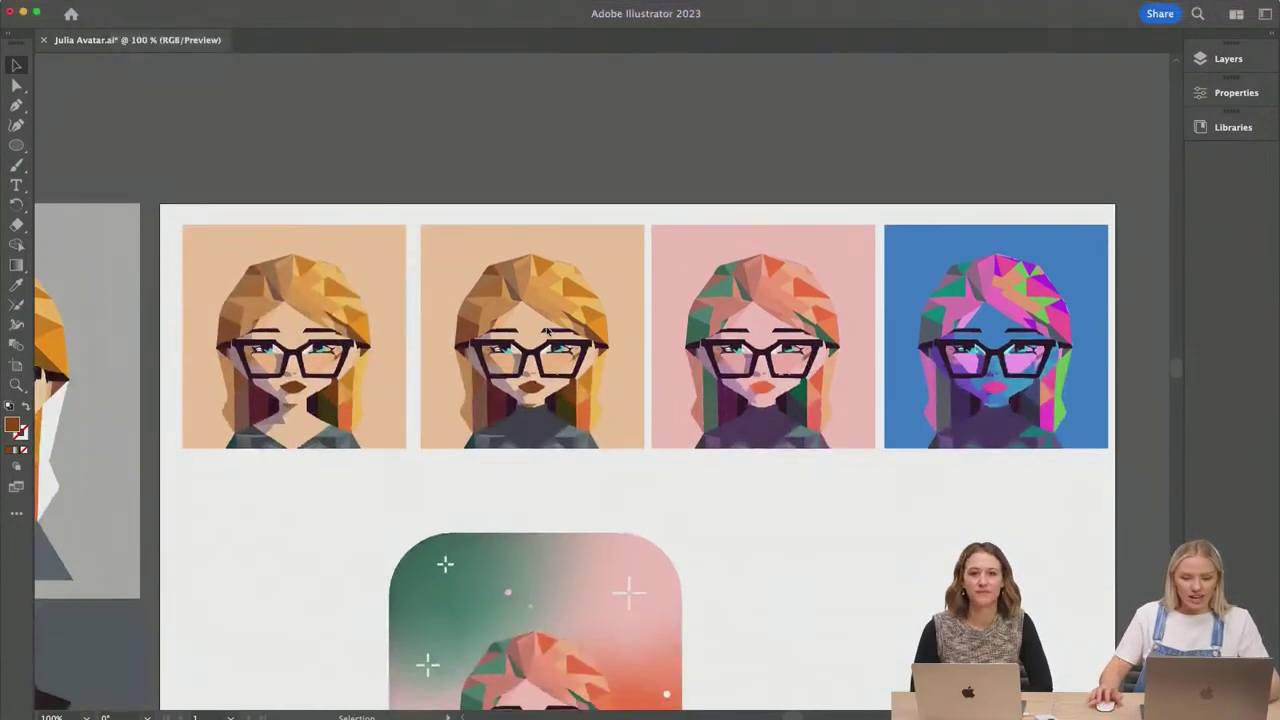
{"action": "scroll", "coordinate": [540, 470], "scroll_direction": "up", "scroll_amount": 2}
{"action": "scroll", "coordinate": [537, 487], "scroll_direction": "down", "scroll_amount": 2}
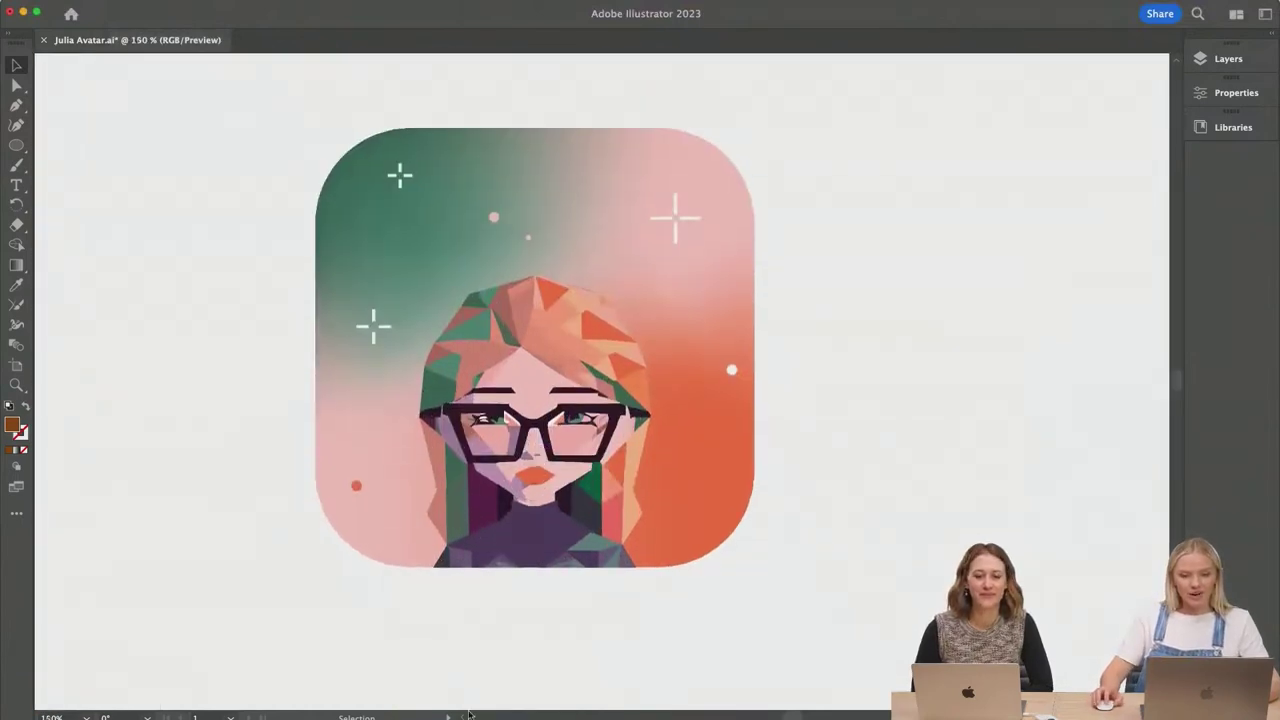
{"action": "scroll", "coordinate": [450, 635], "scroll_direction": "up", "scroll_amount": 2}
{"action": "scroll", "coordinate": [449, 631], "scroll_direction": "up", "scroll_amount": 2}
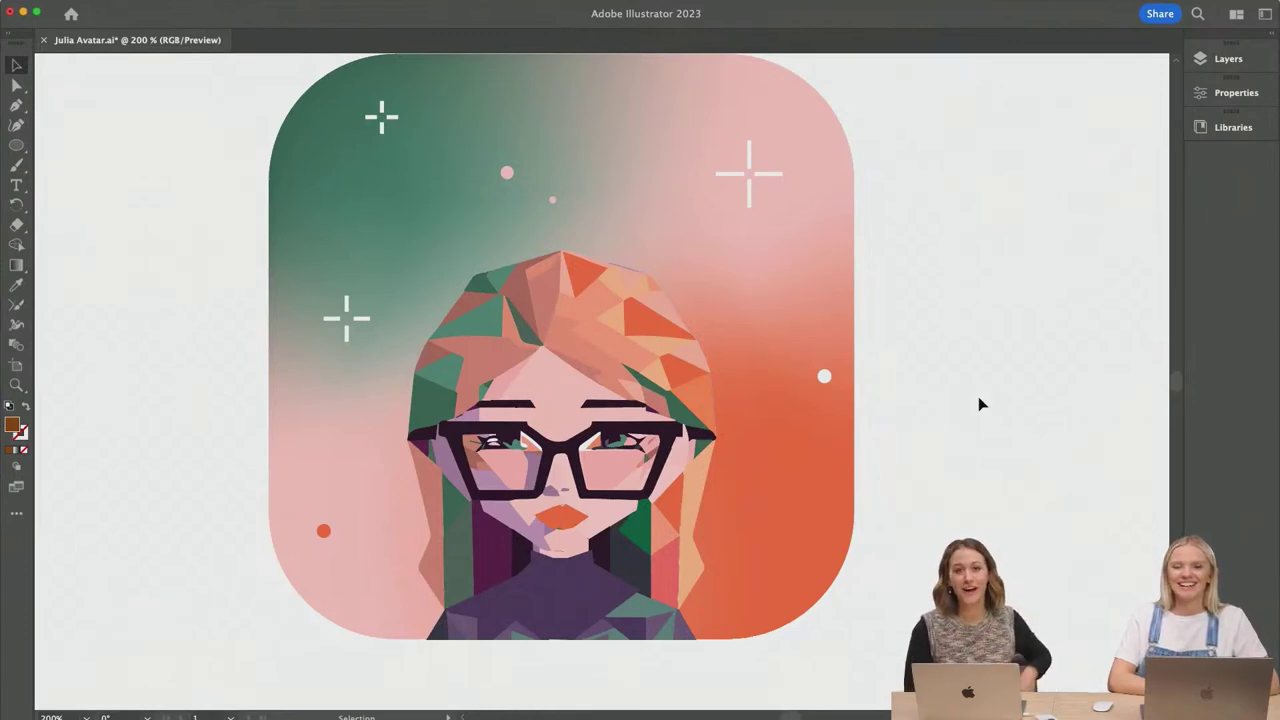
{"action": "scroll", "coordinate": [979, 398], "scroll_direction": "up", "scroll_amount": 2}
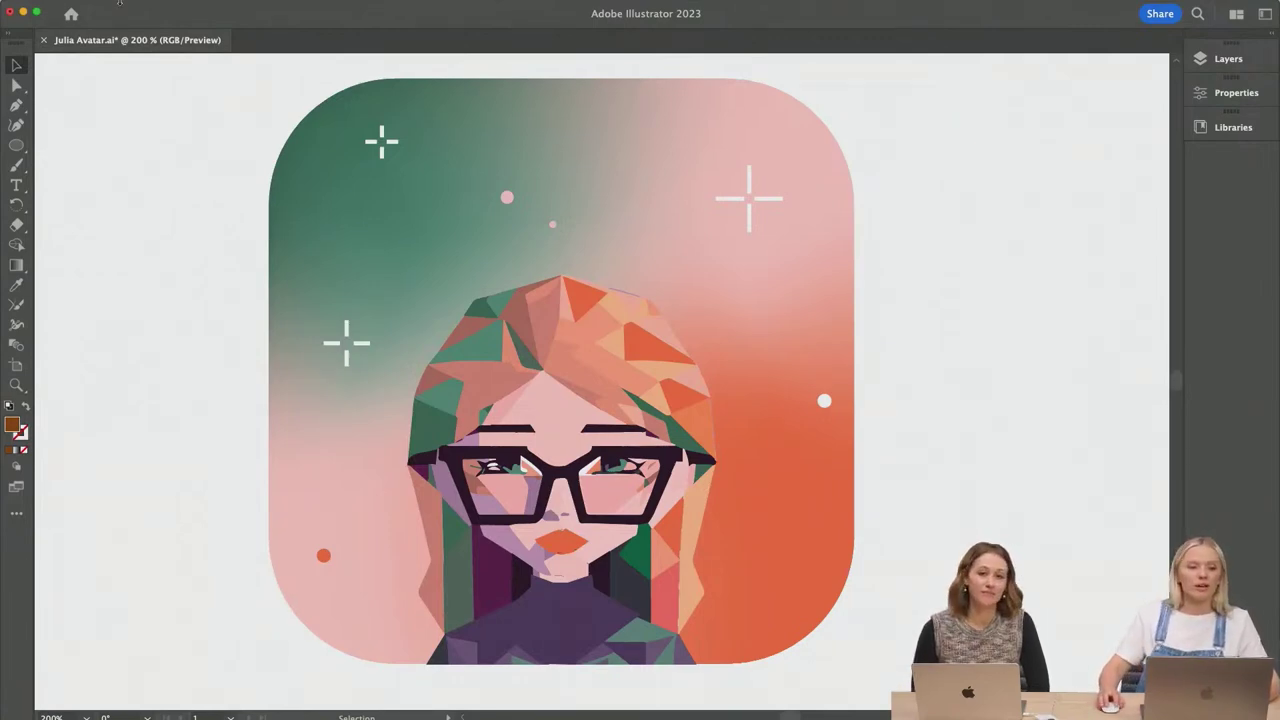
{"action": "mouse_move", "coordinate": [117, 5]}
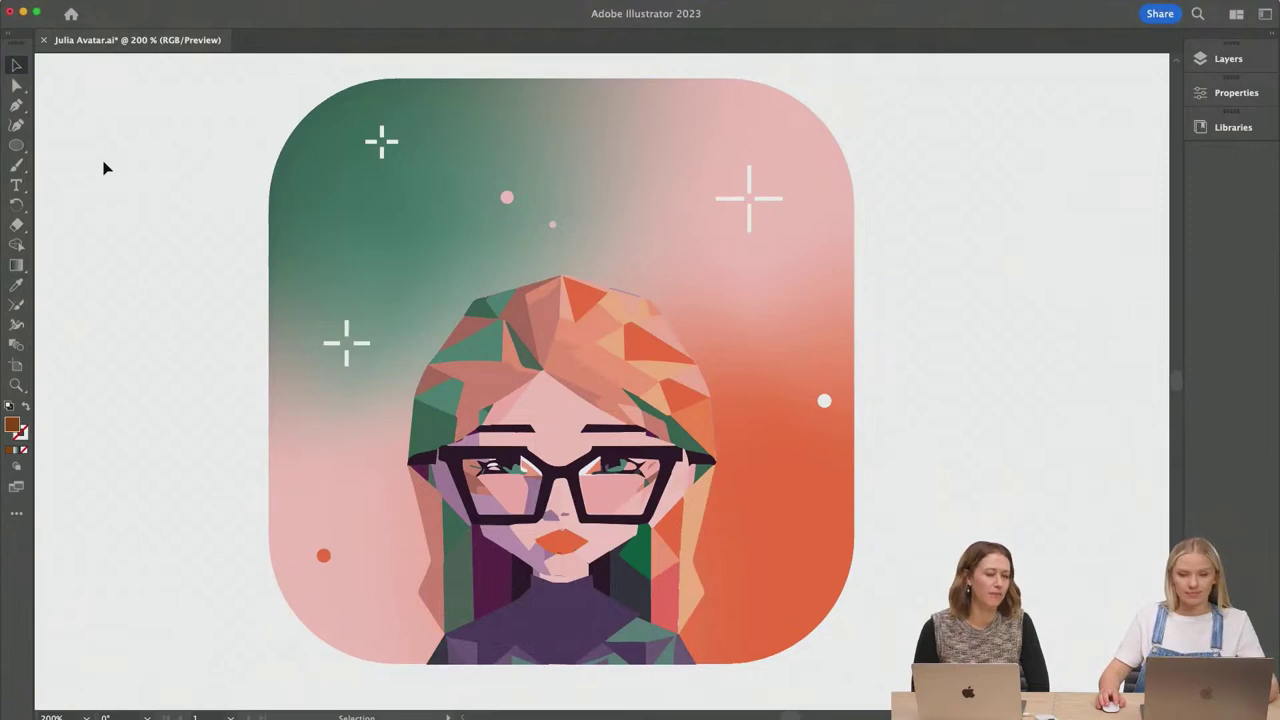
{"action": "scroll", "coordinate": [104, 168], "scroll_direction": "left", "scroll_amount": 1}
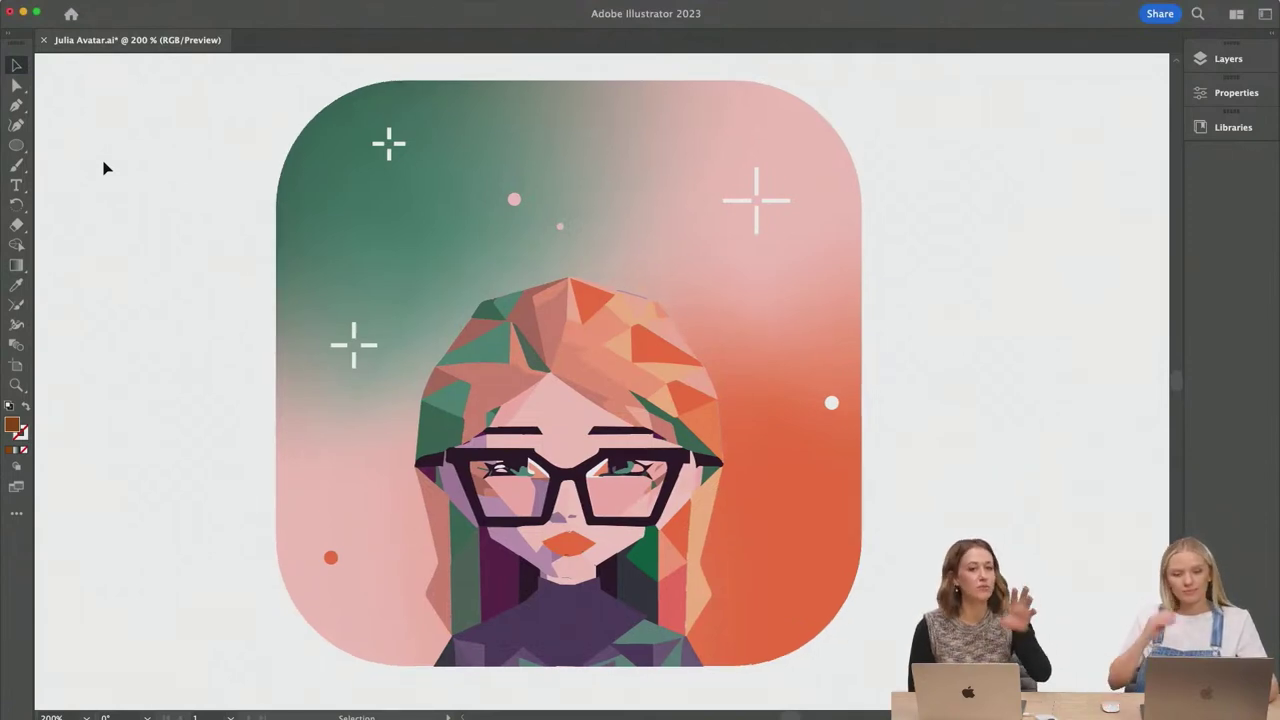